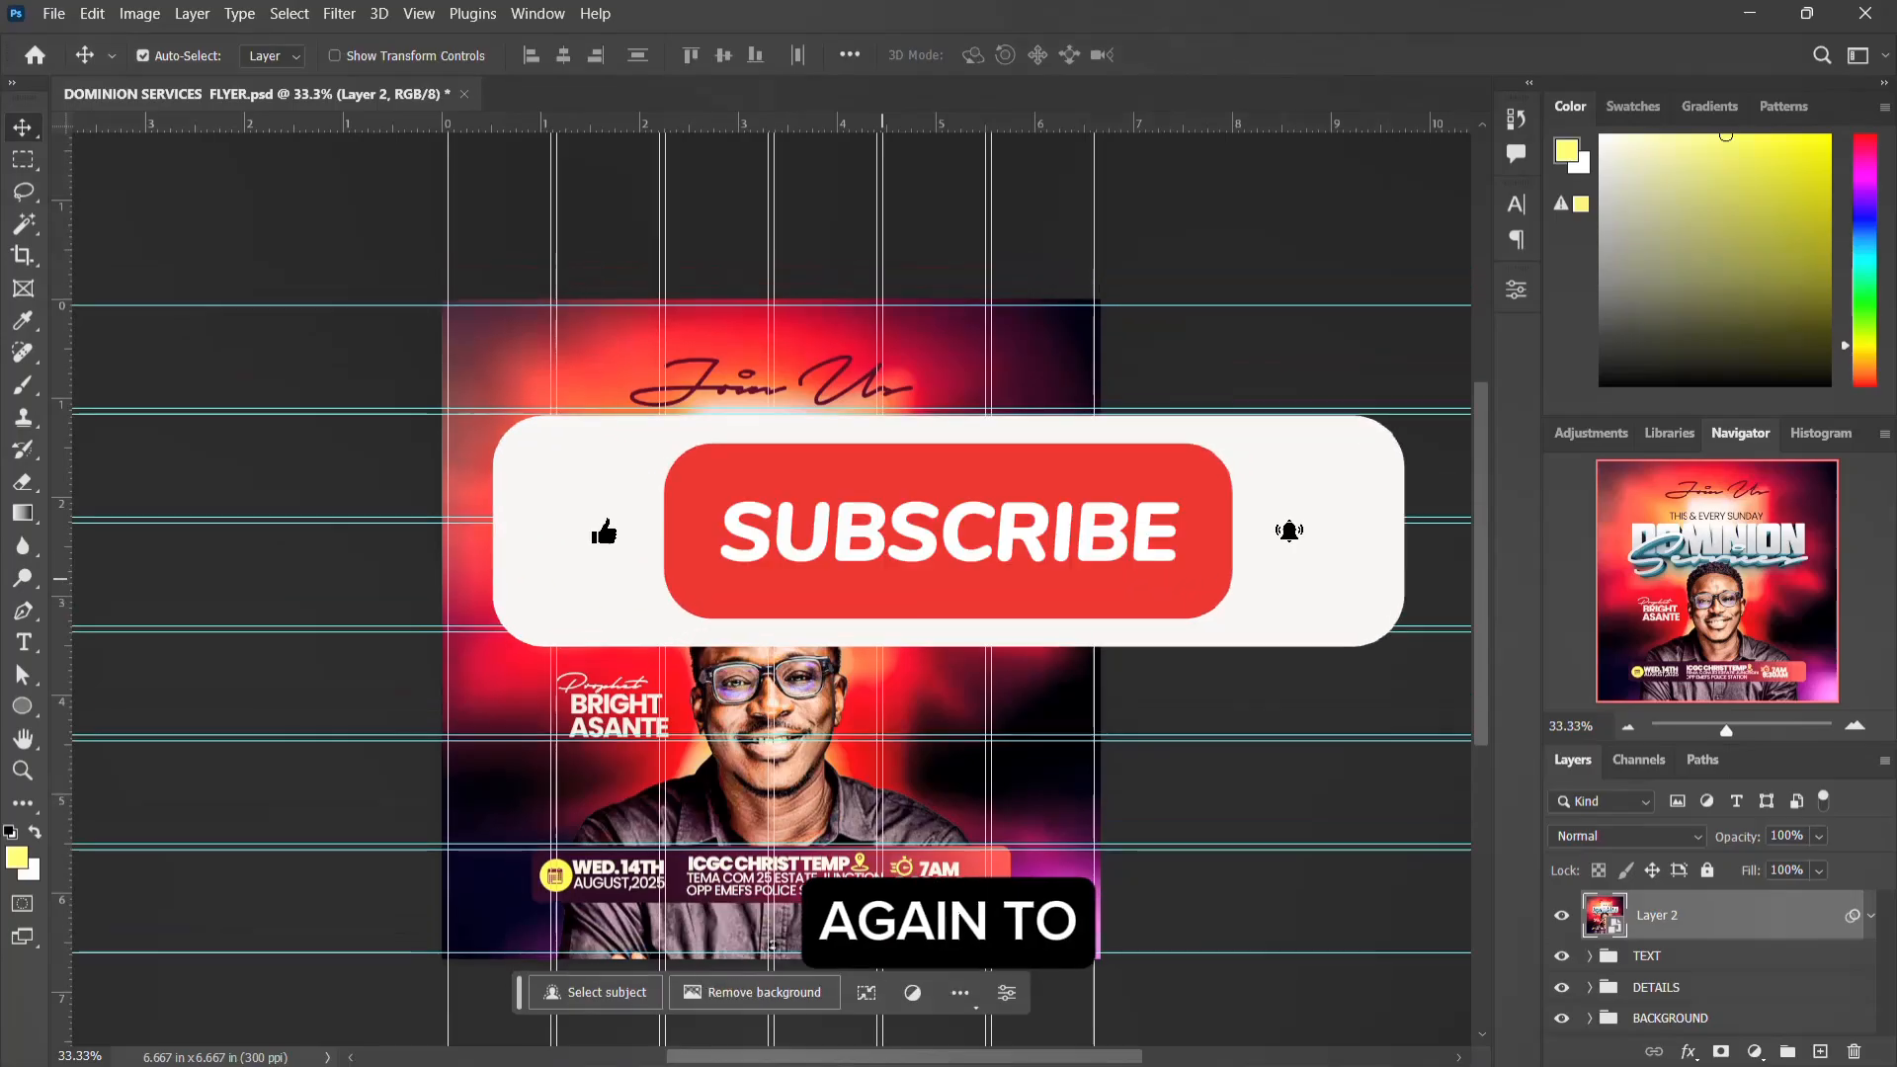
Step: Examine the finished DOMINION SERVICES FLYER design, including its title, portrait and event details
scroll(883, 579, "down", 2)
mouse_move(951, 1007)
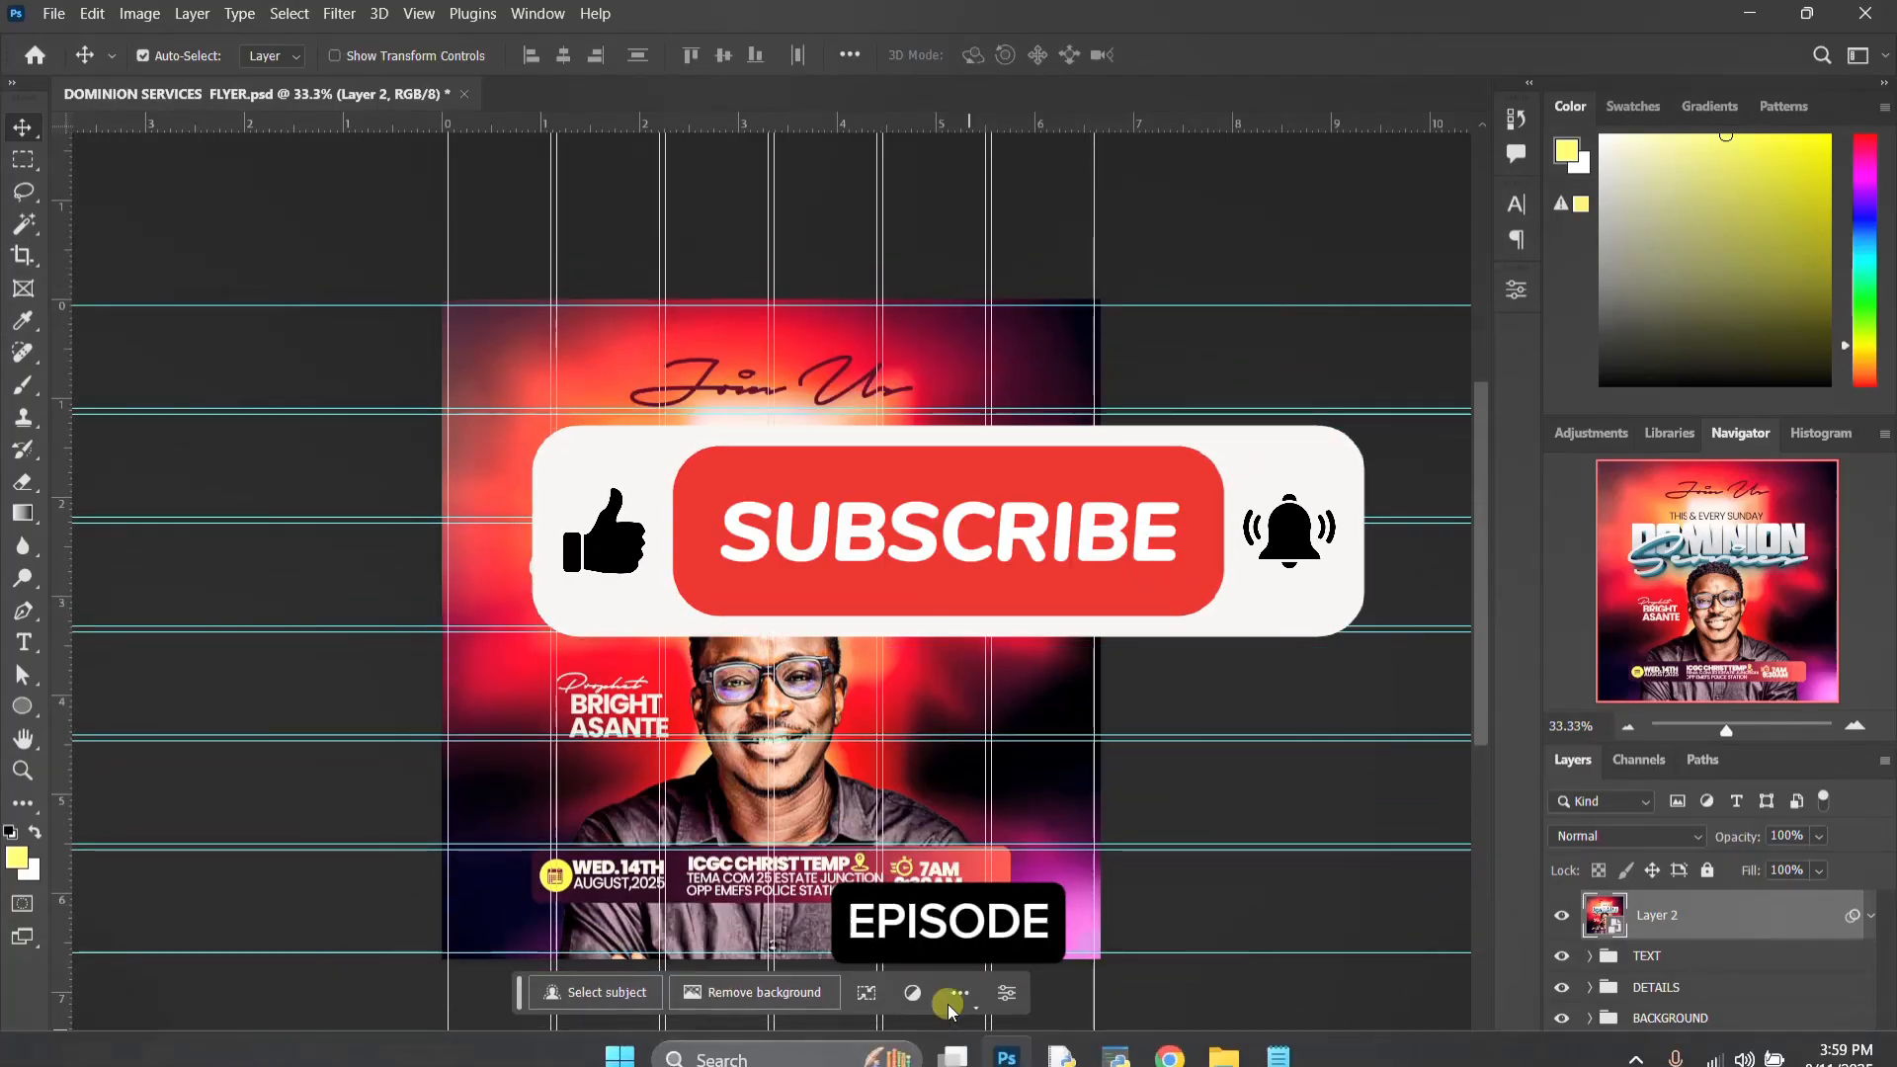
left_click(1225, 1042)
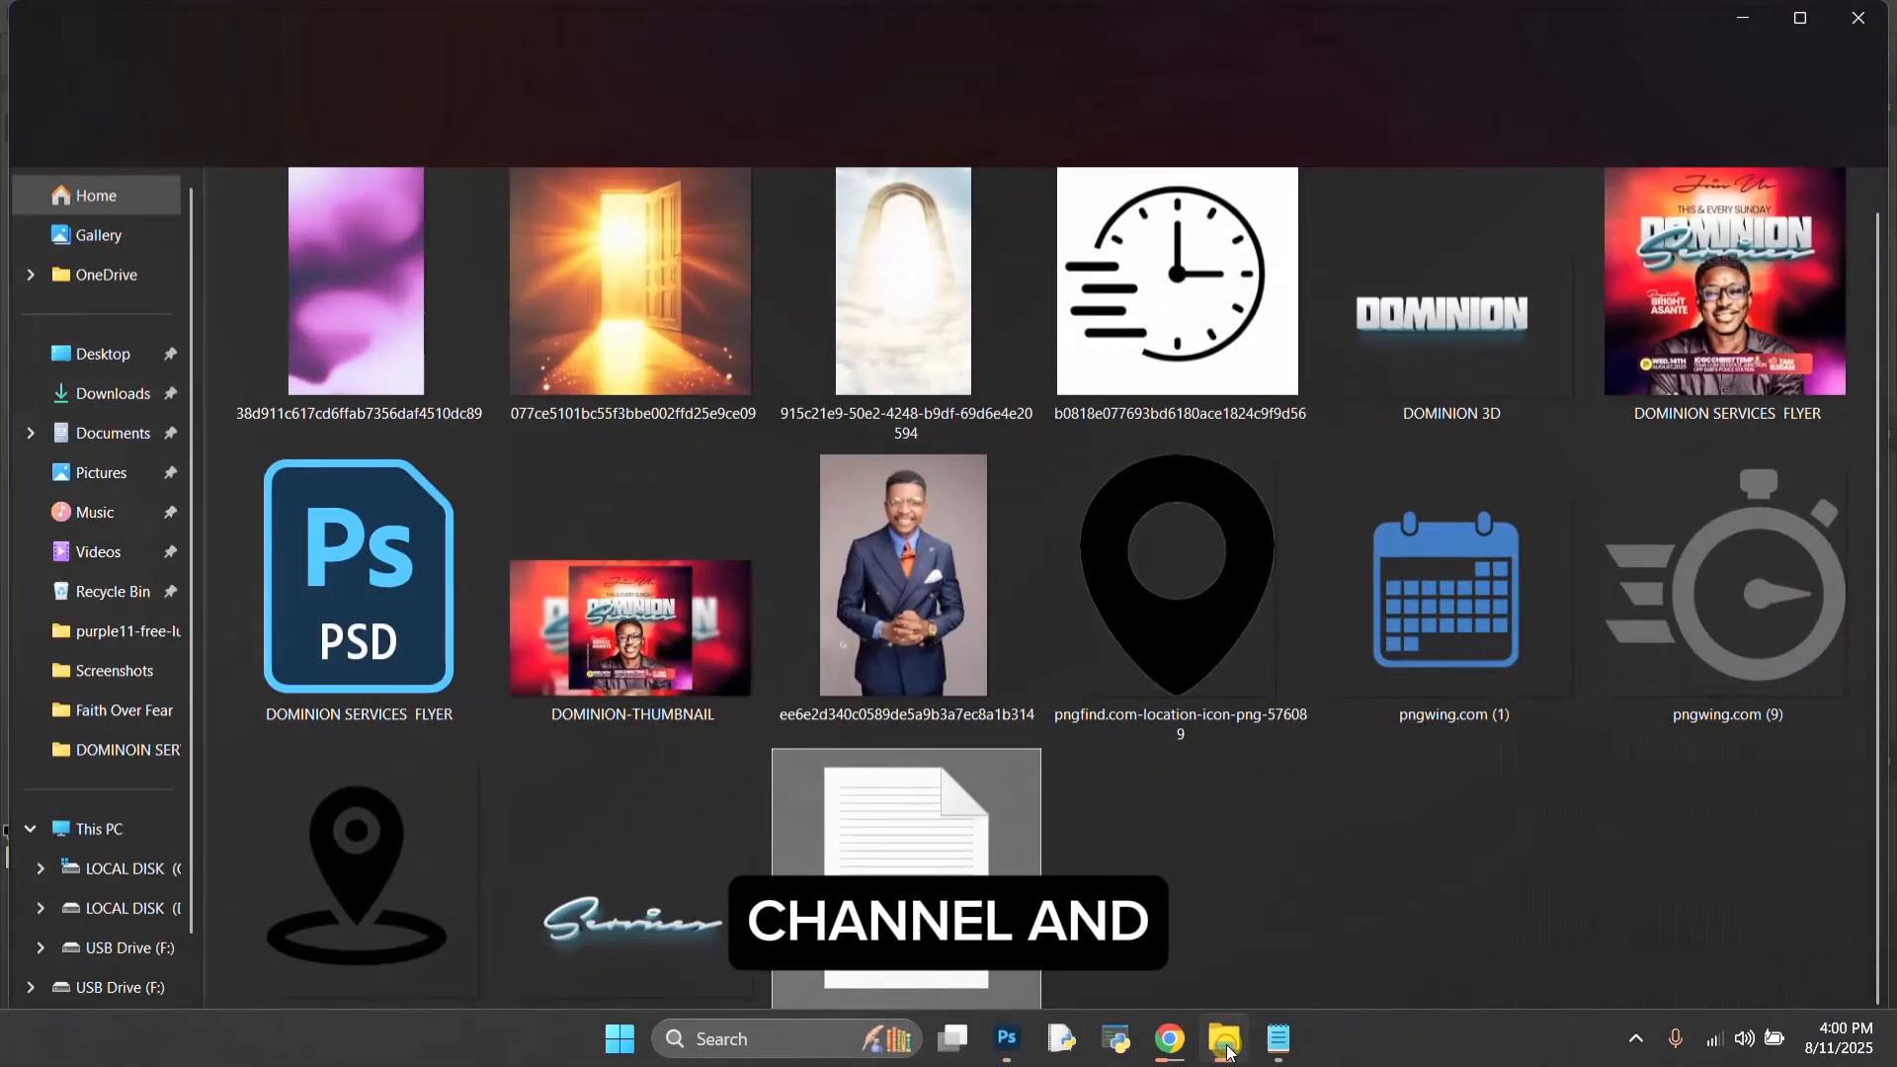
left_click(1010, 1041)
scroll(868, 633, "down", 2)
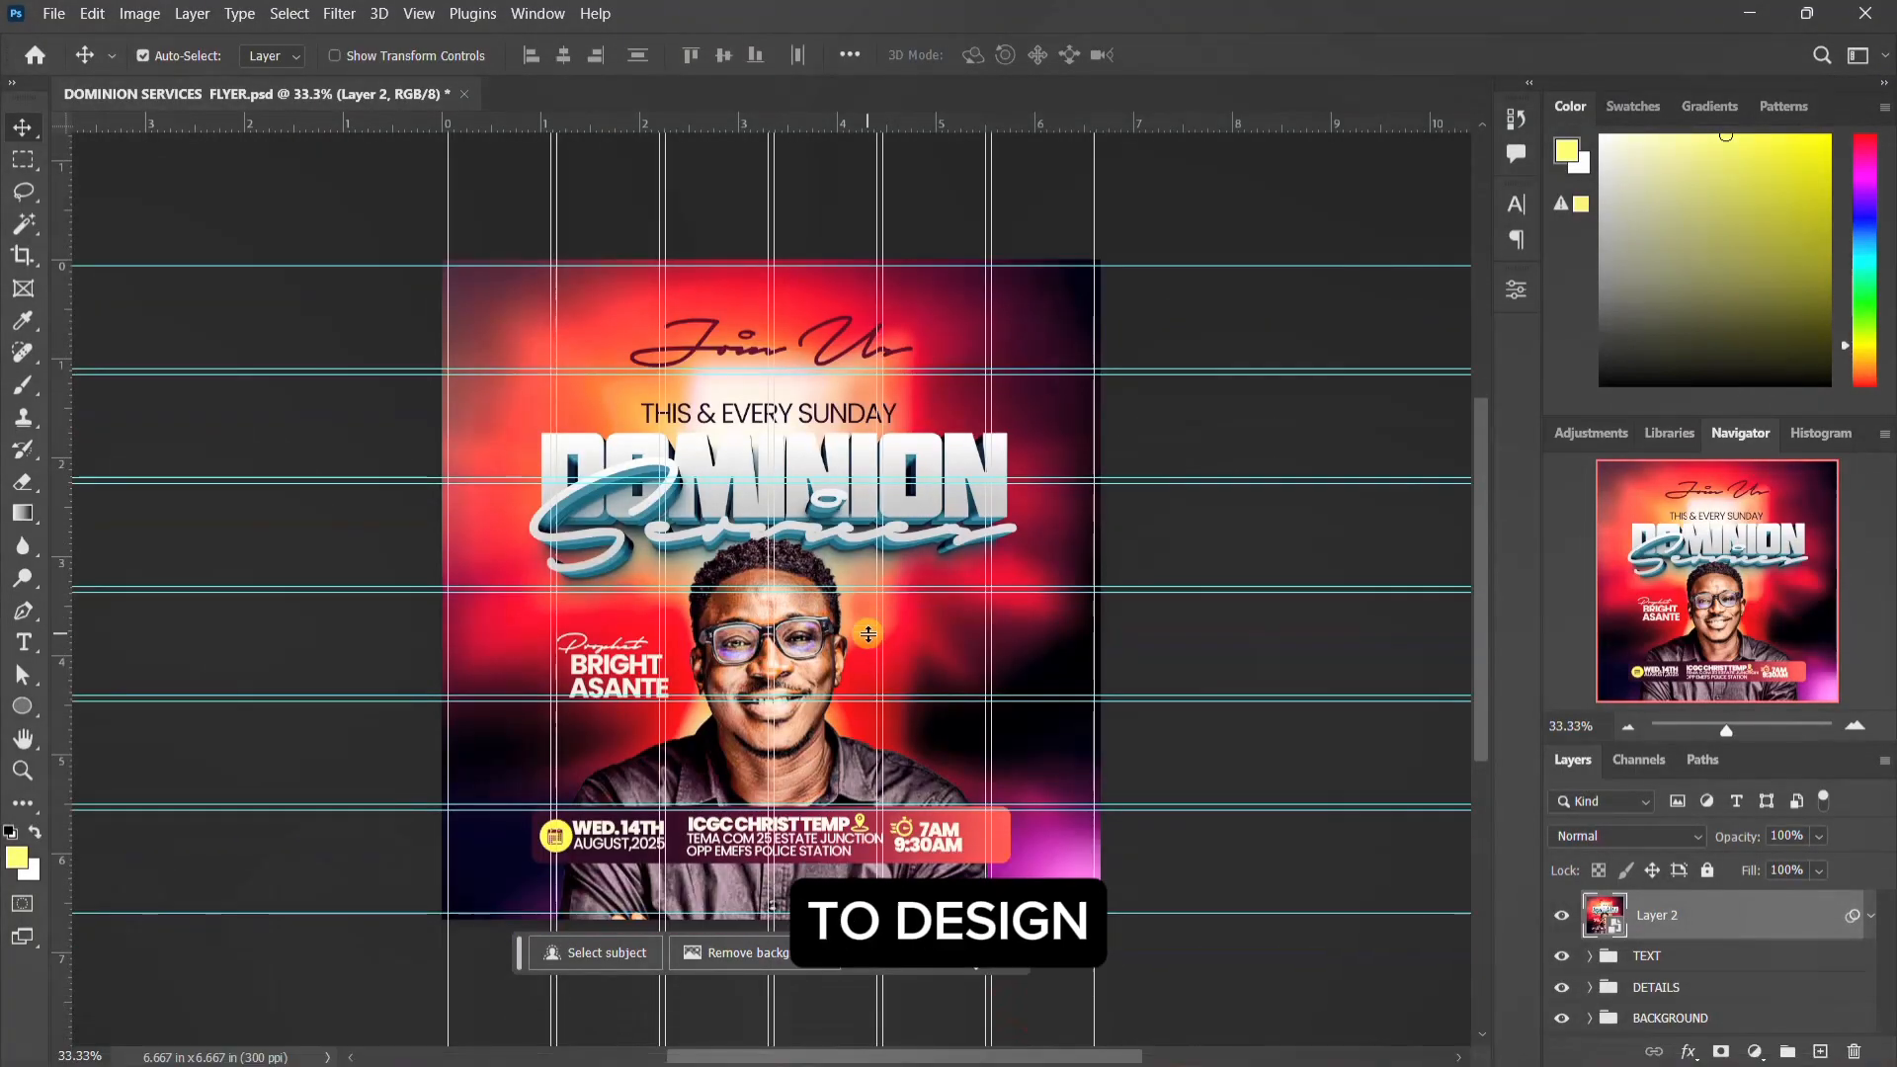
key("ctrl")
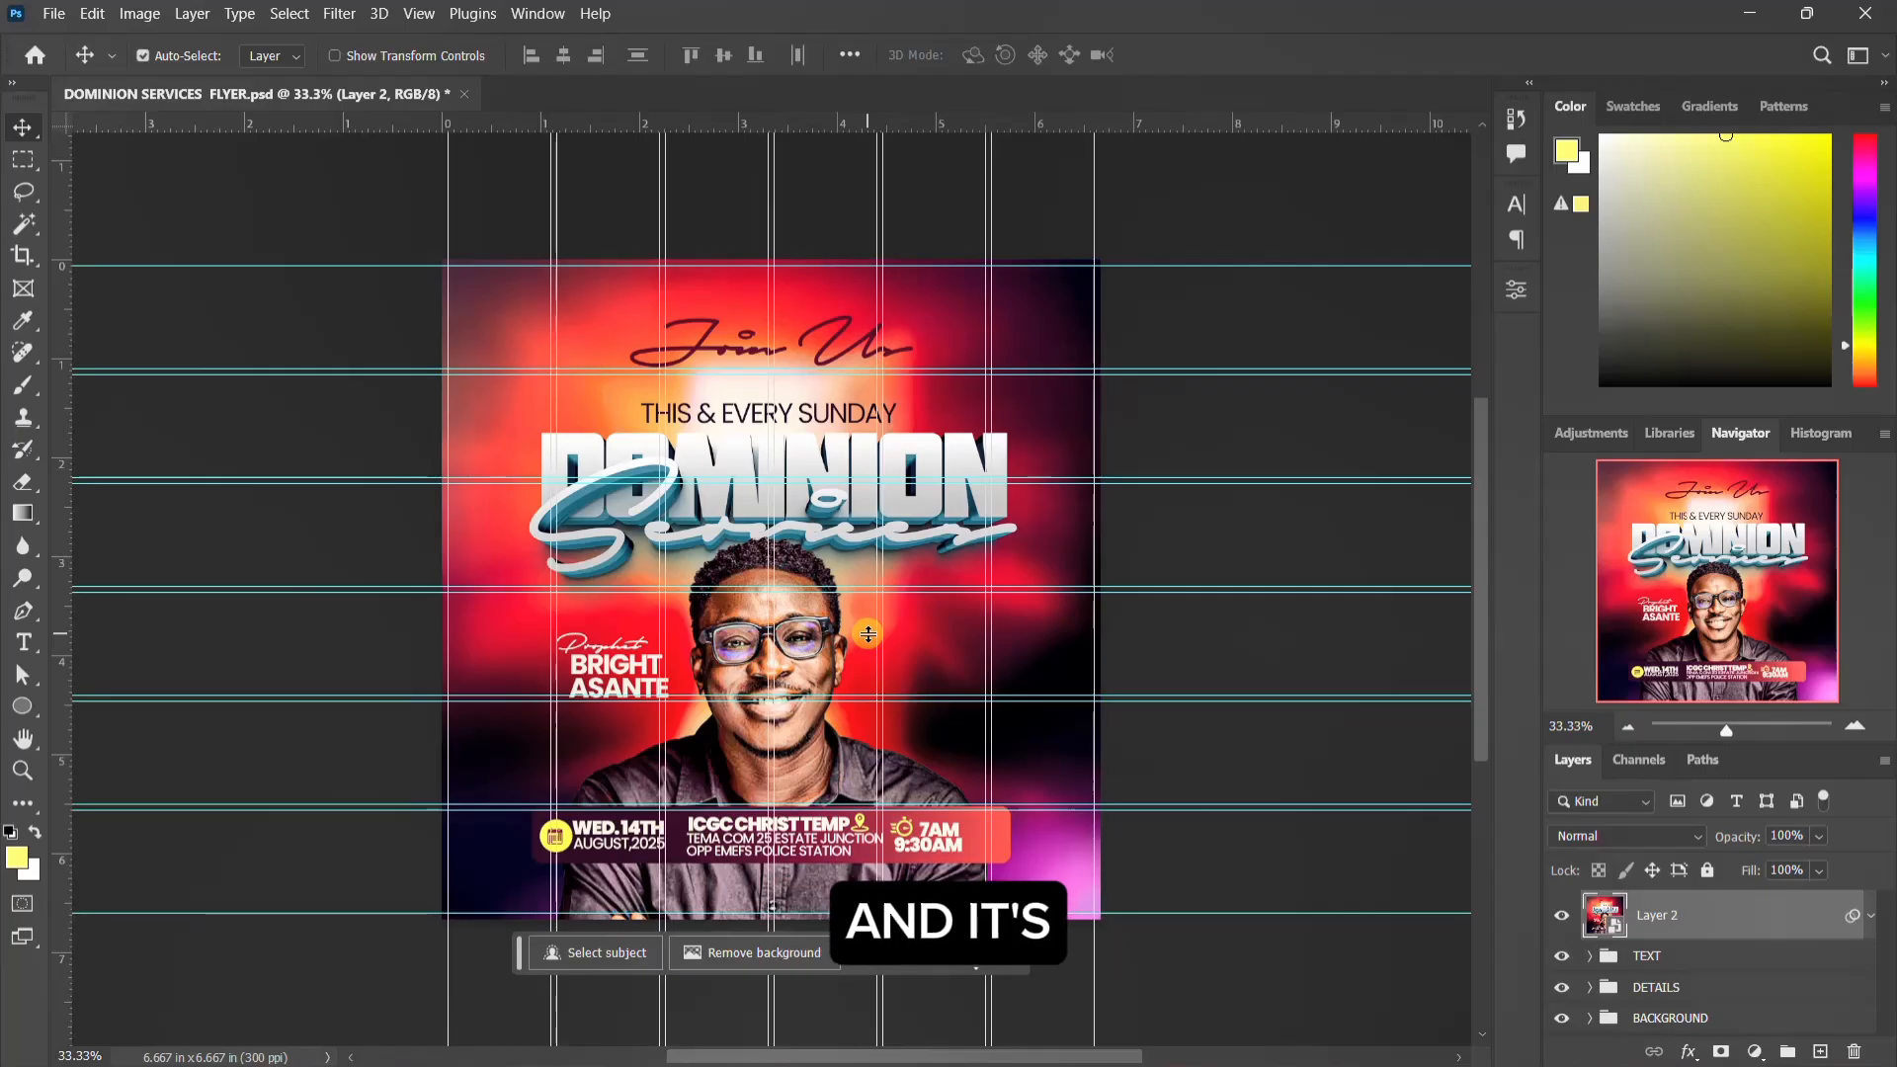
scroll(869, 640, "up", 2)
scroll(869, 640, "down", 1)
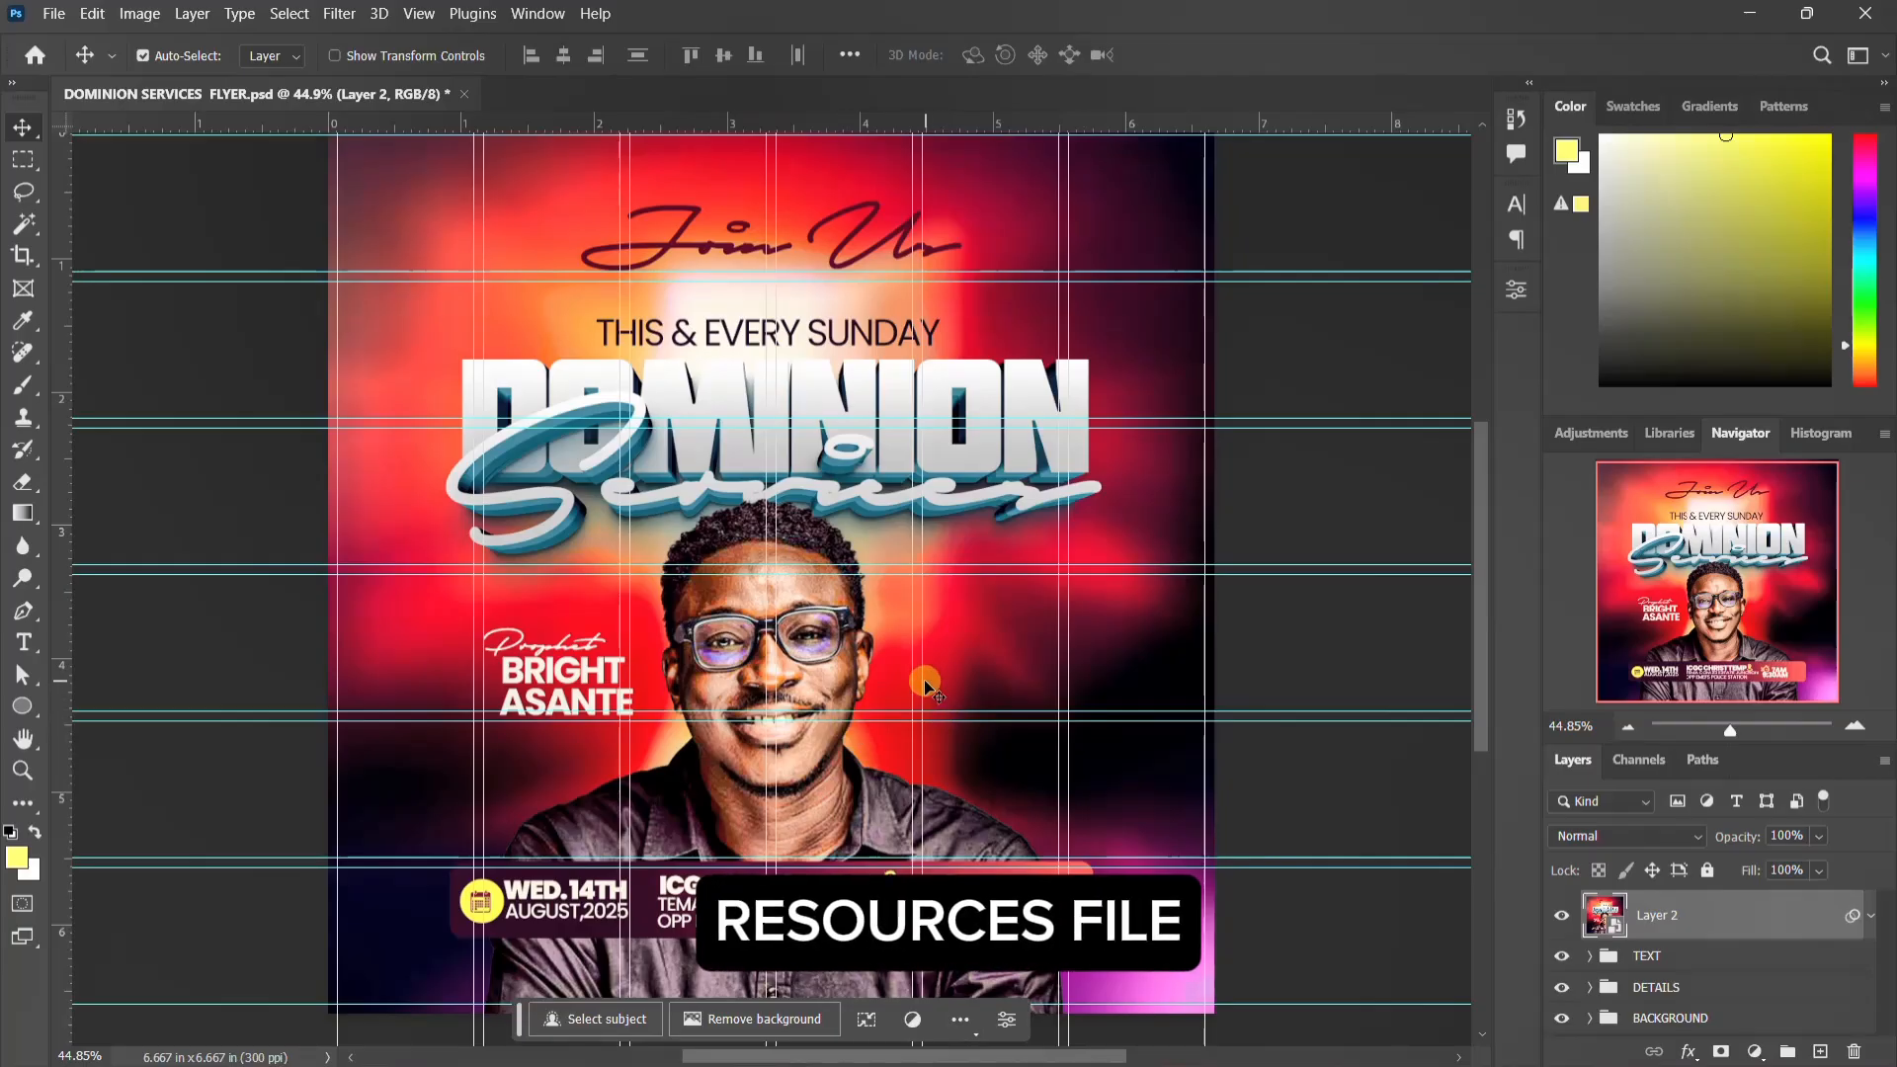
Step: Switch to File Explorer and review the image, icon, text and PSD resources in the DOMINOIN SERVICES folder, returning to Photoshop
mouse_move(1004, 1059)
left_click(1206, 1038)
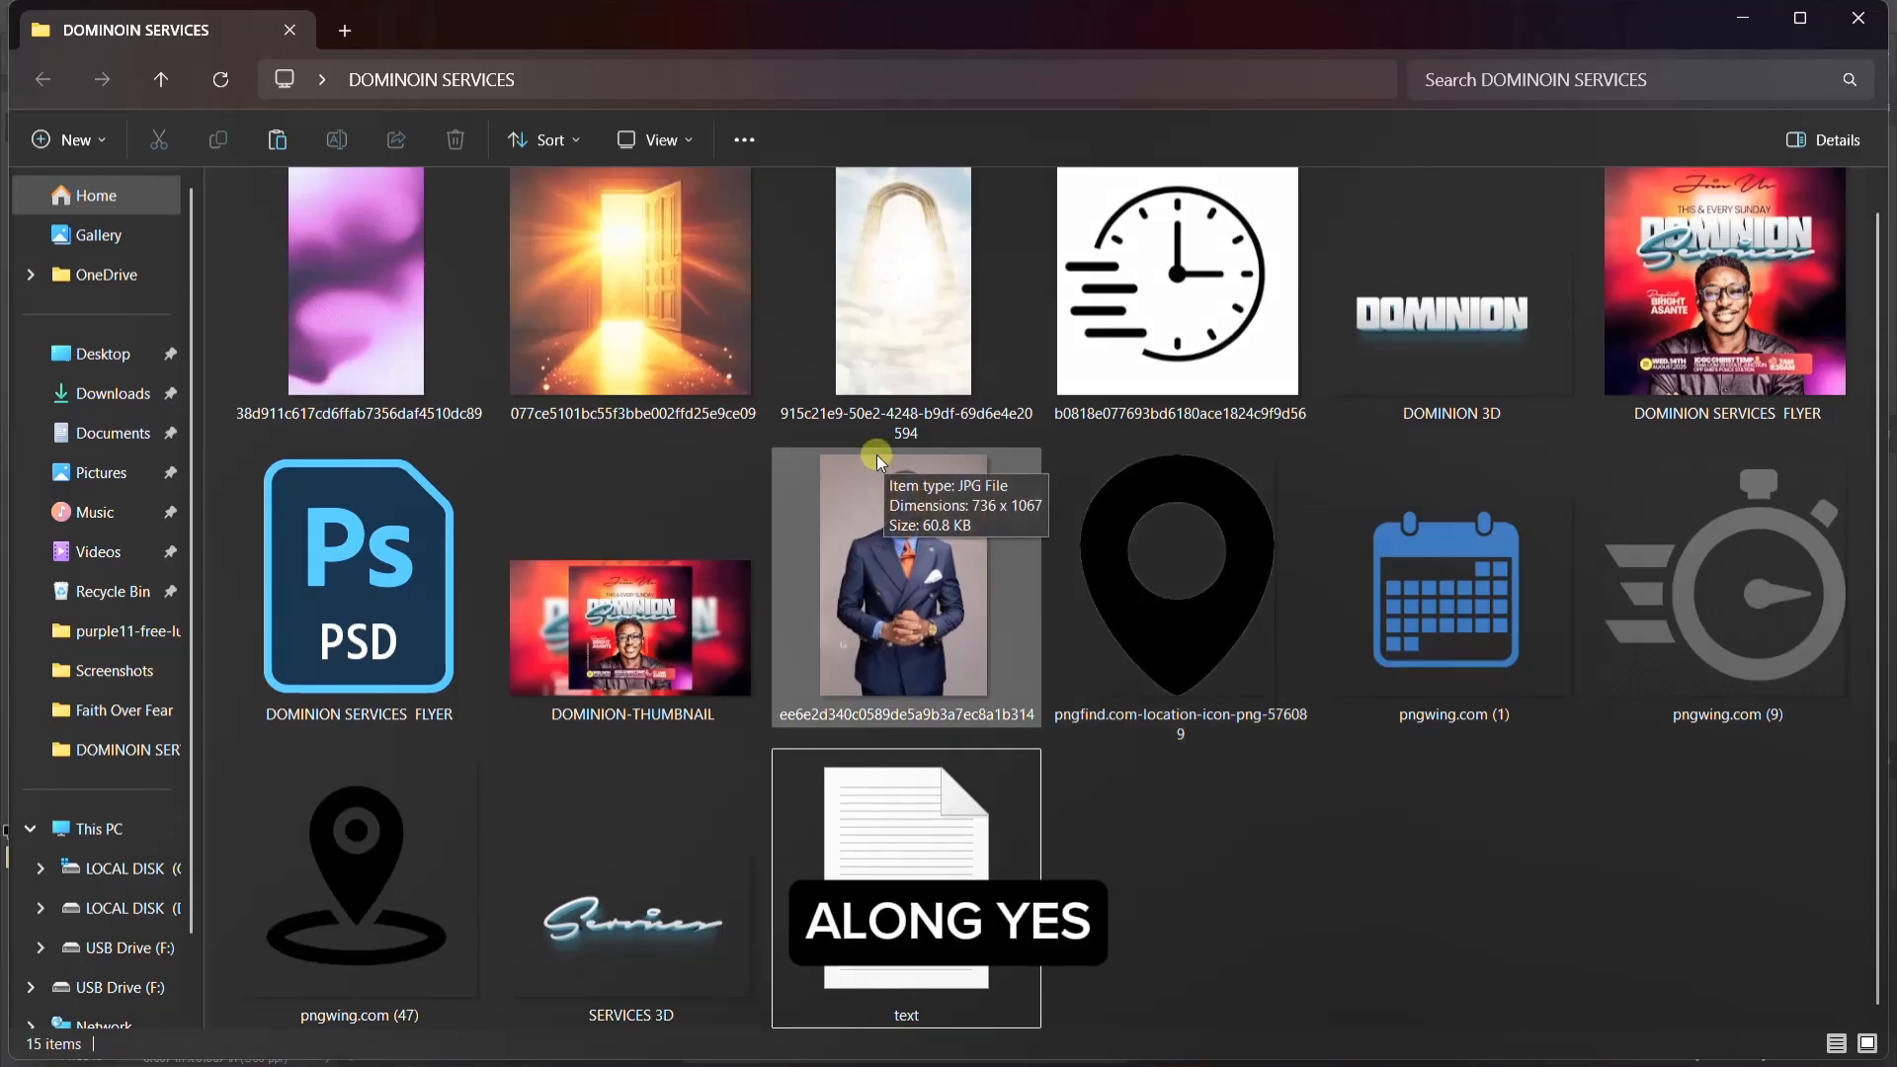
left_click_drag(1729, 906, 247, 173)
left_click(1477, 914)
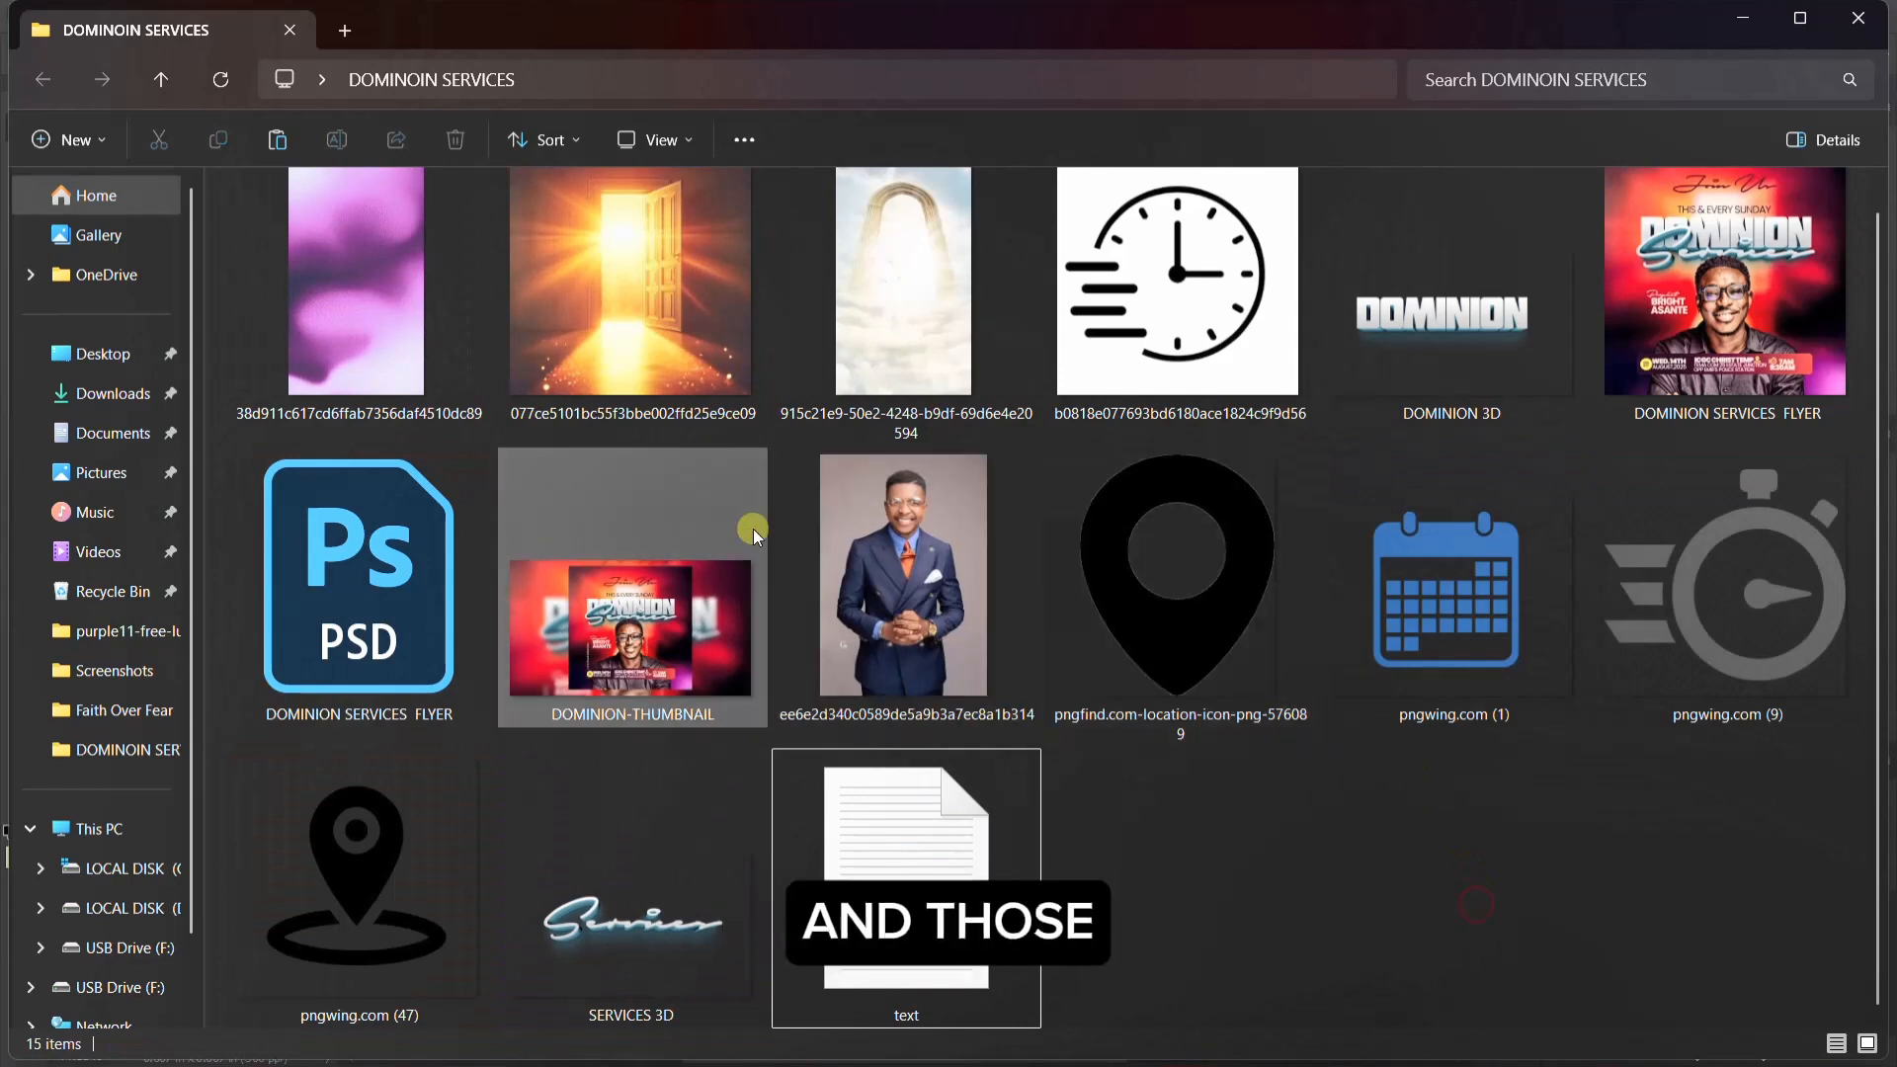
left_click(443, 647)
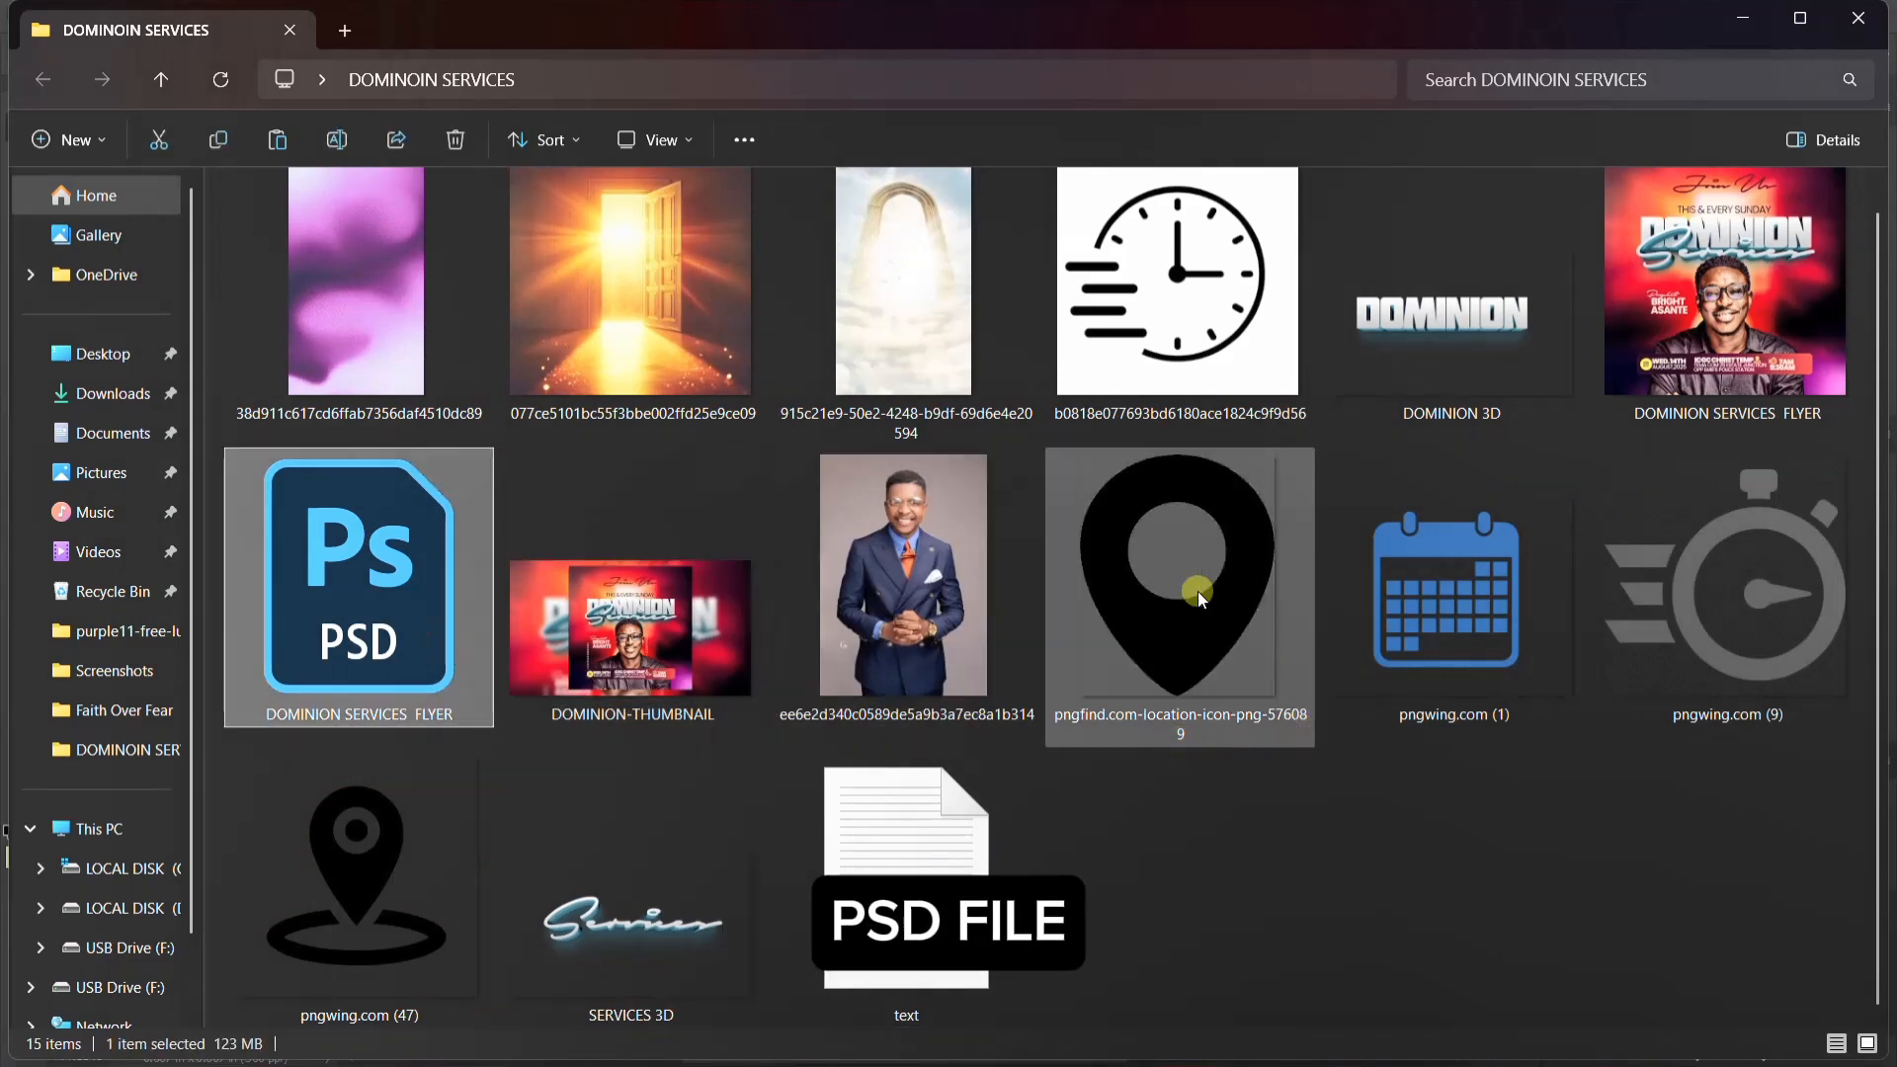
left_click_drag(1790, 837, 407, 350)
left_click(1228, 873)
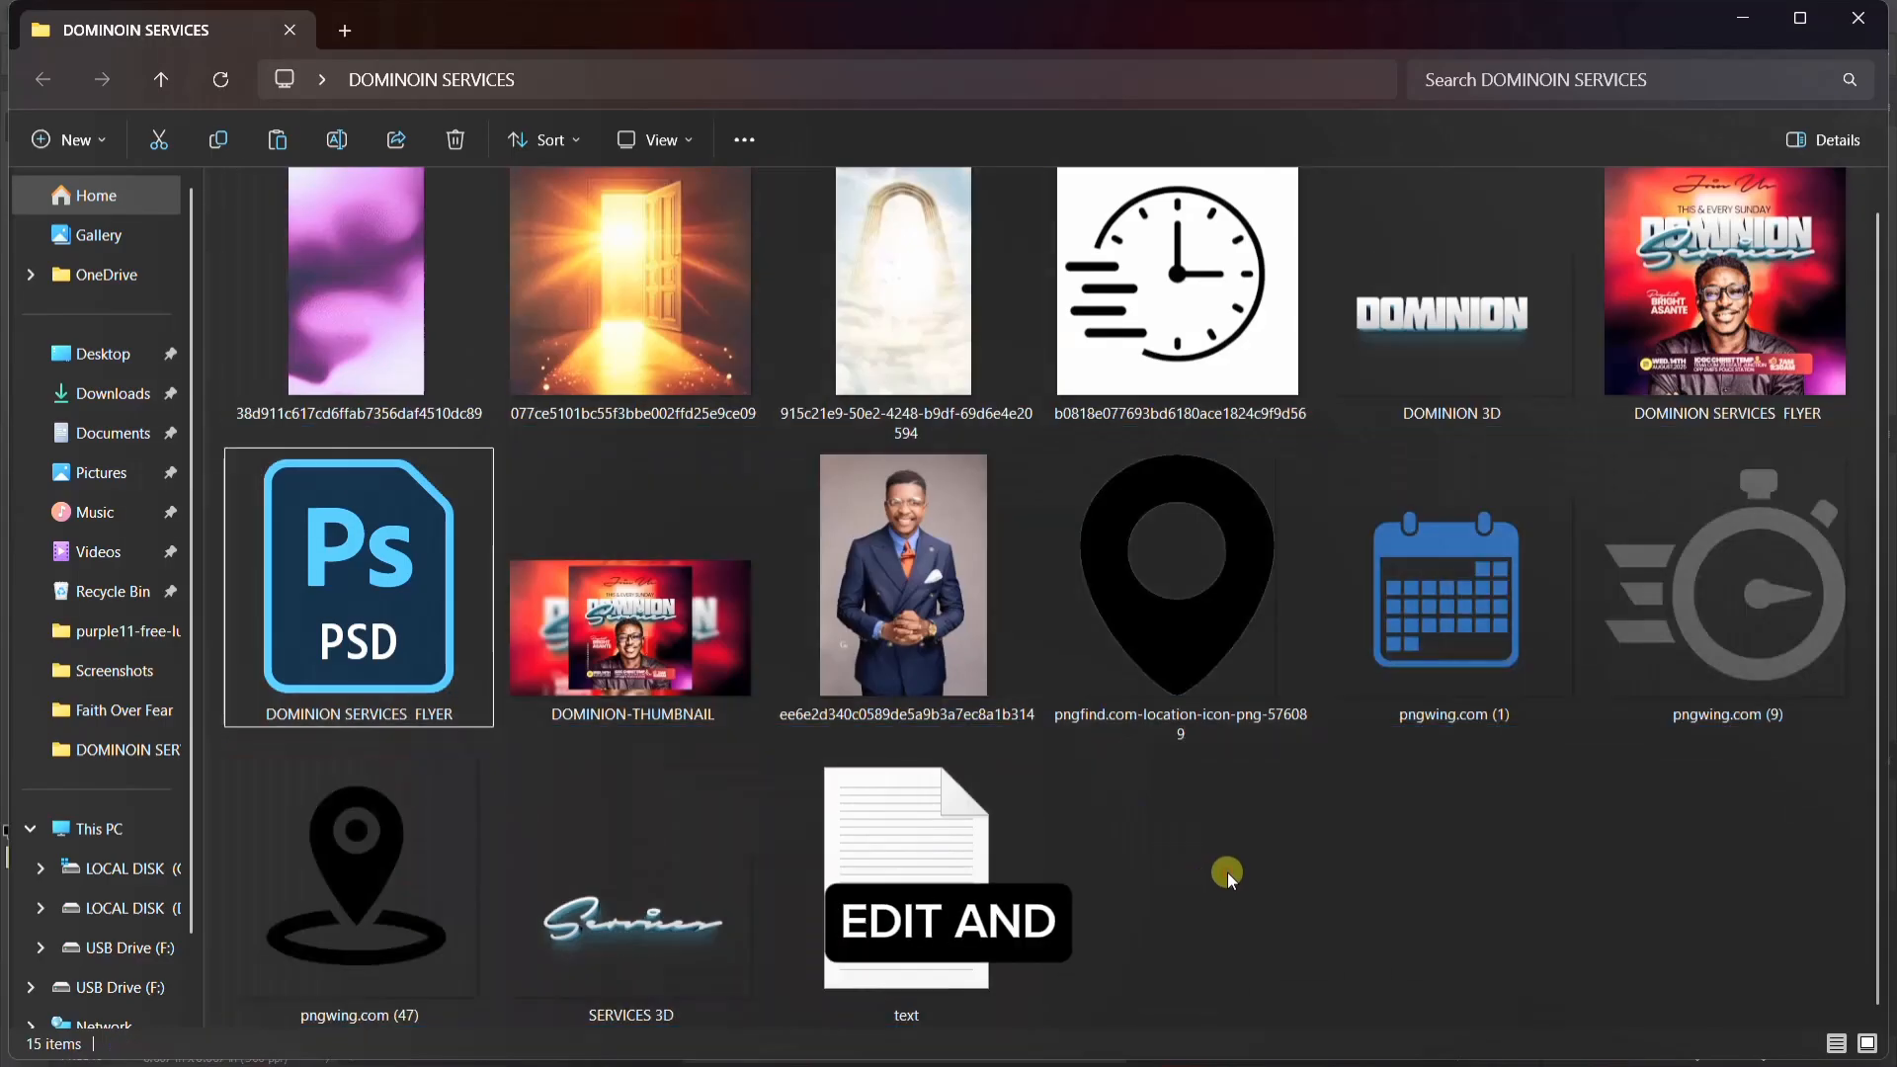
left_click(1008, 1057)
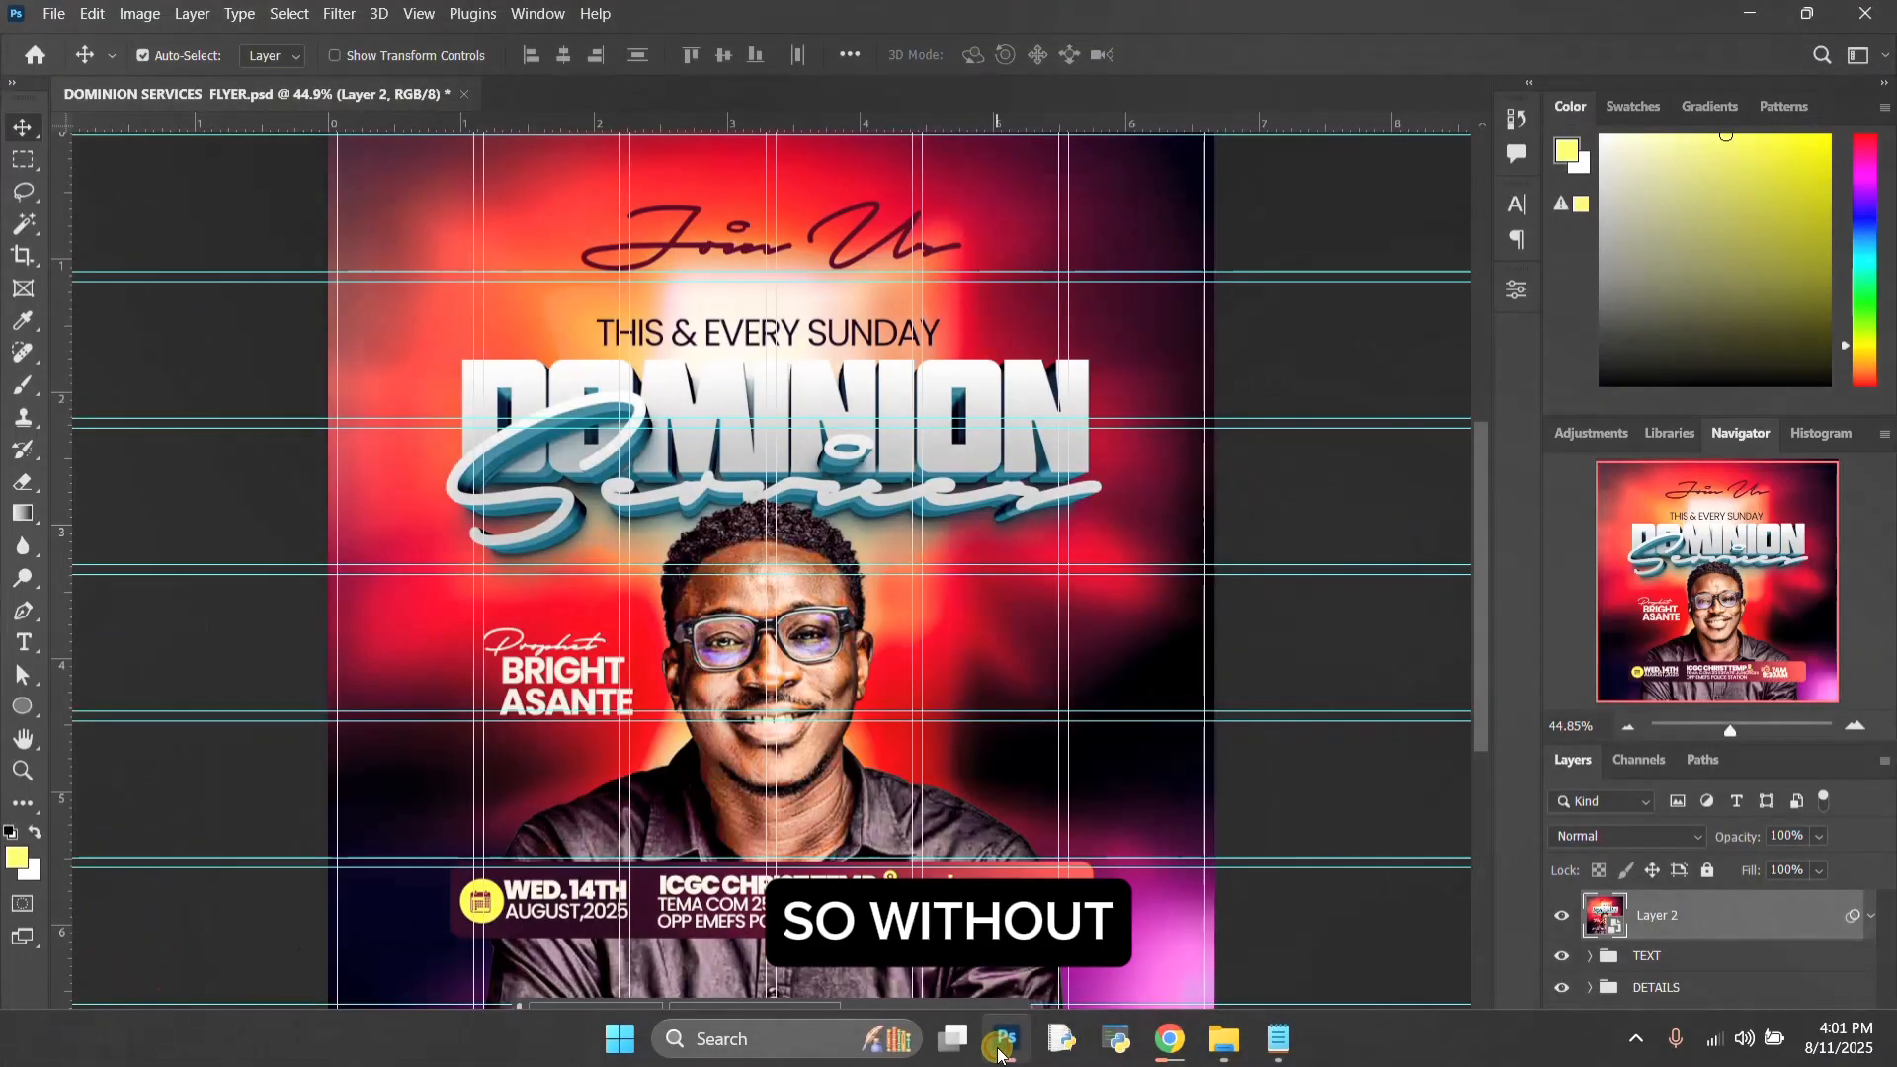
Step: Create a 2000 x 2000 px, 300 ppi document named "church flyr" from the 2000 pixel grid preset and unlock its Background layer
key("ctrl")
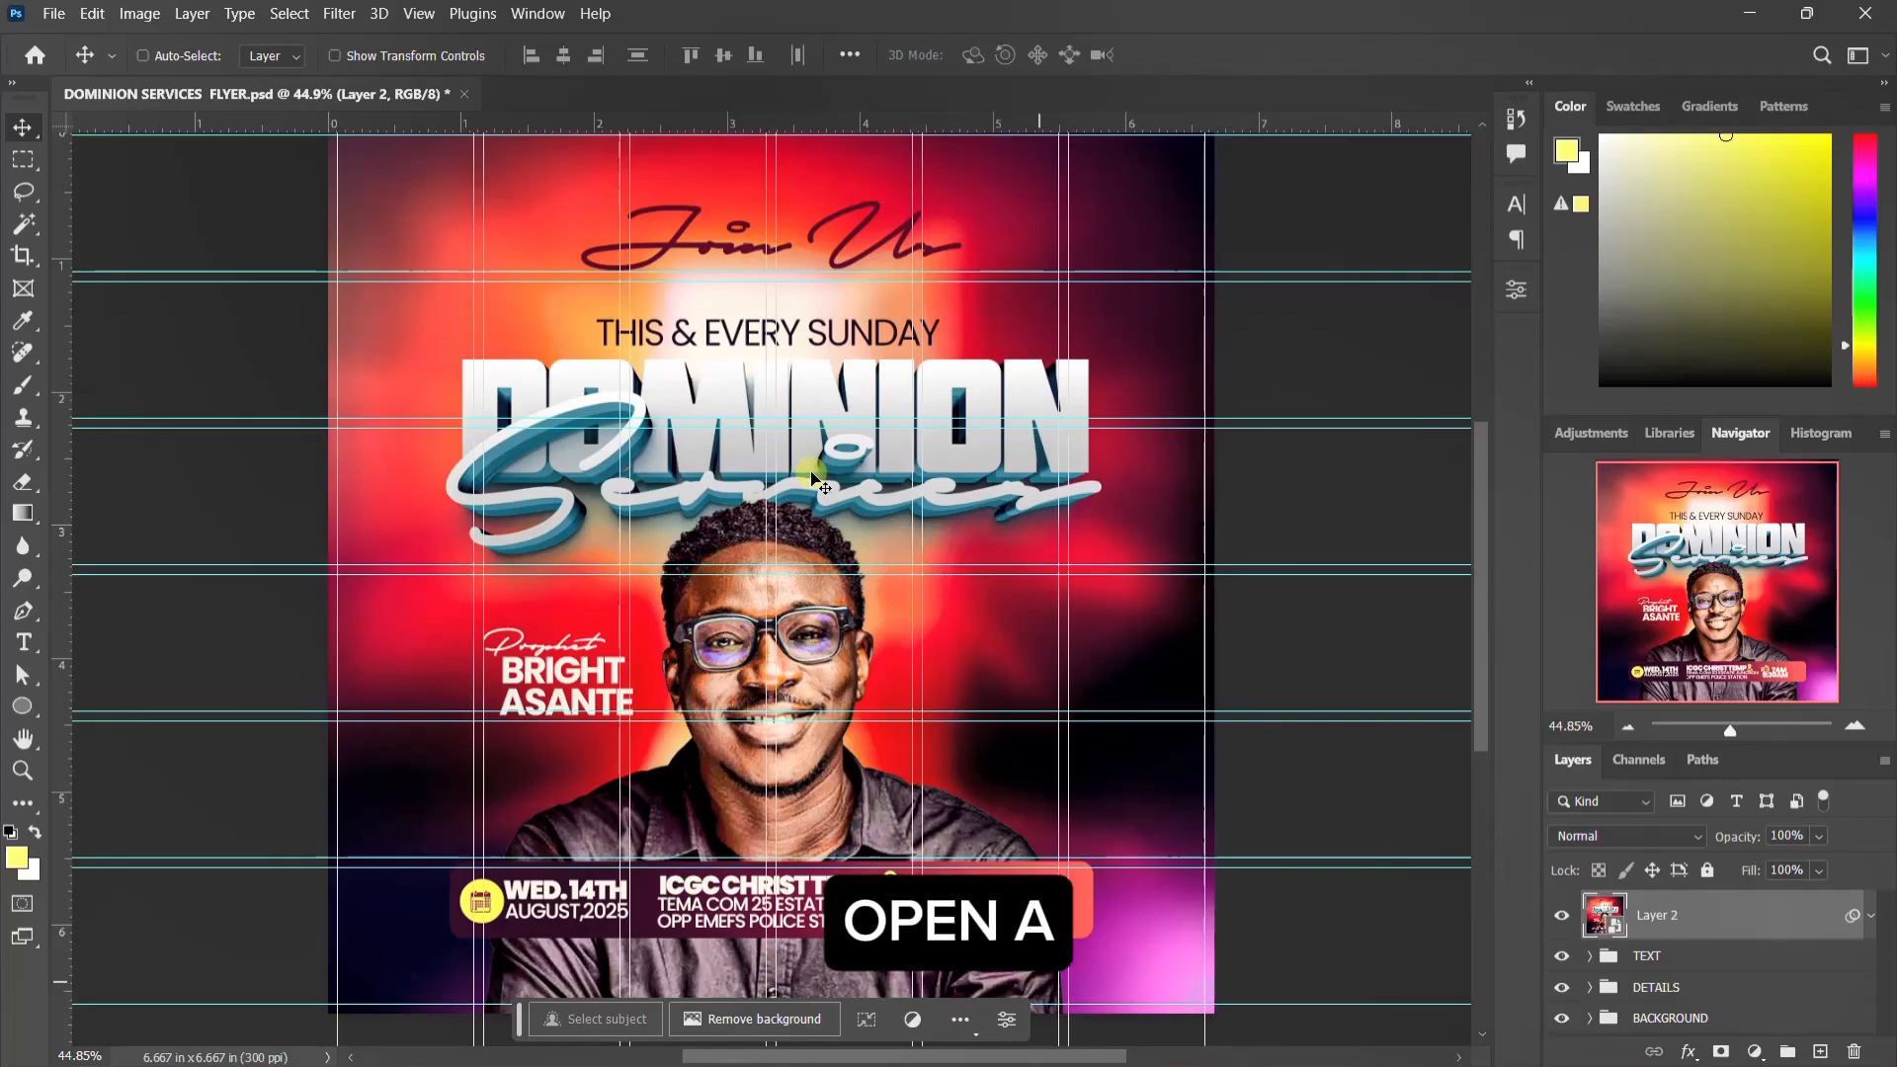
key("ctrl+n")
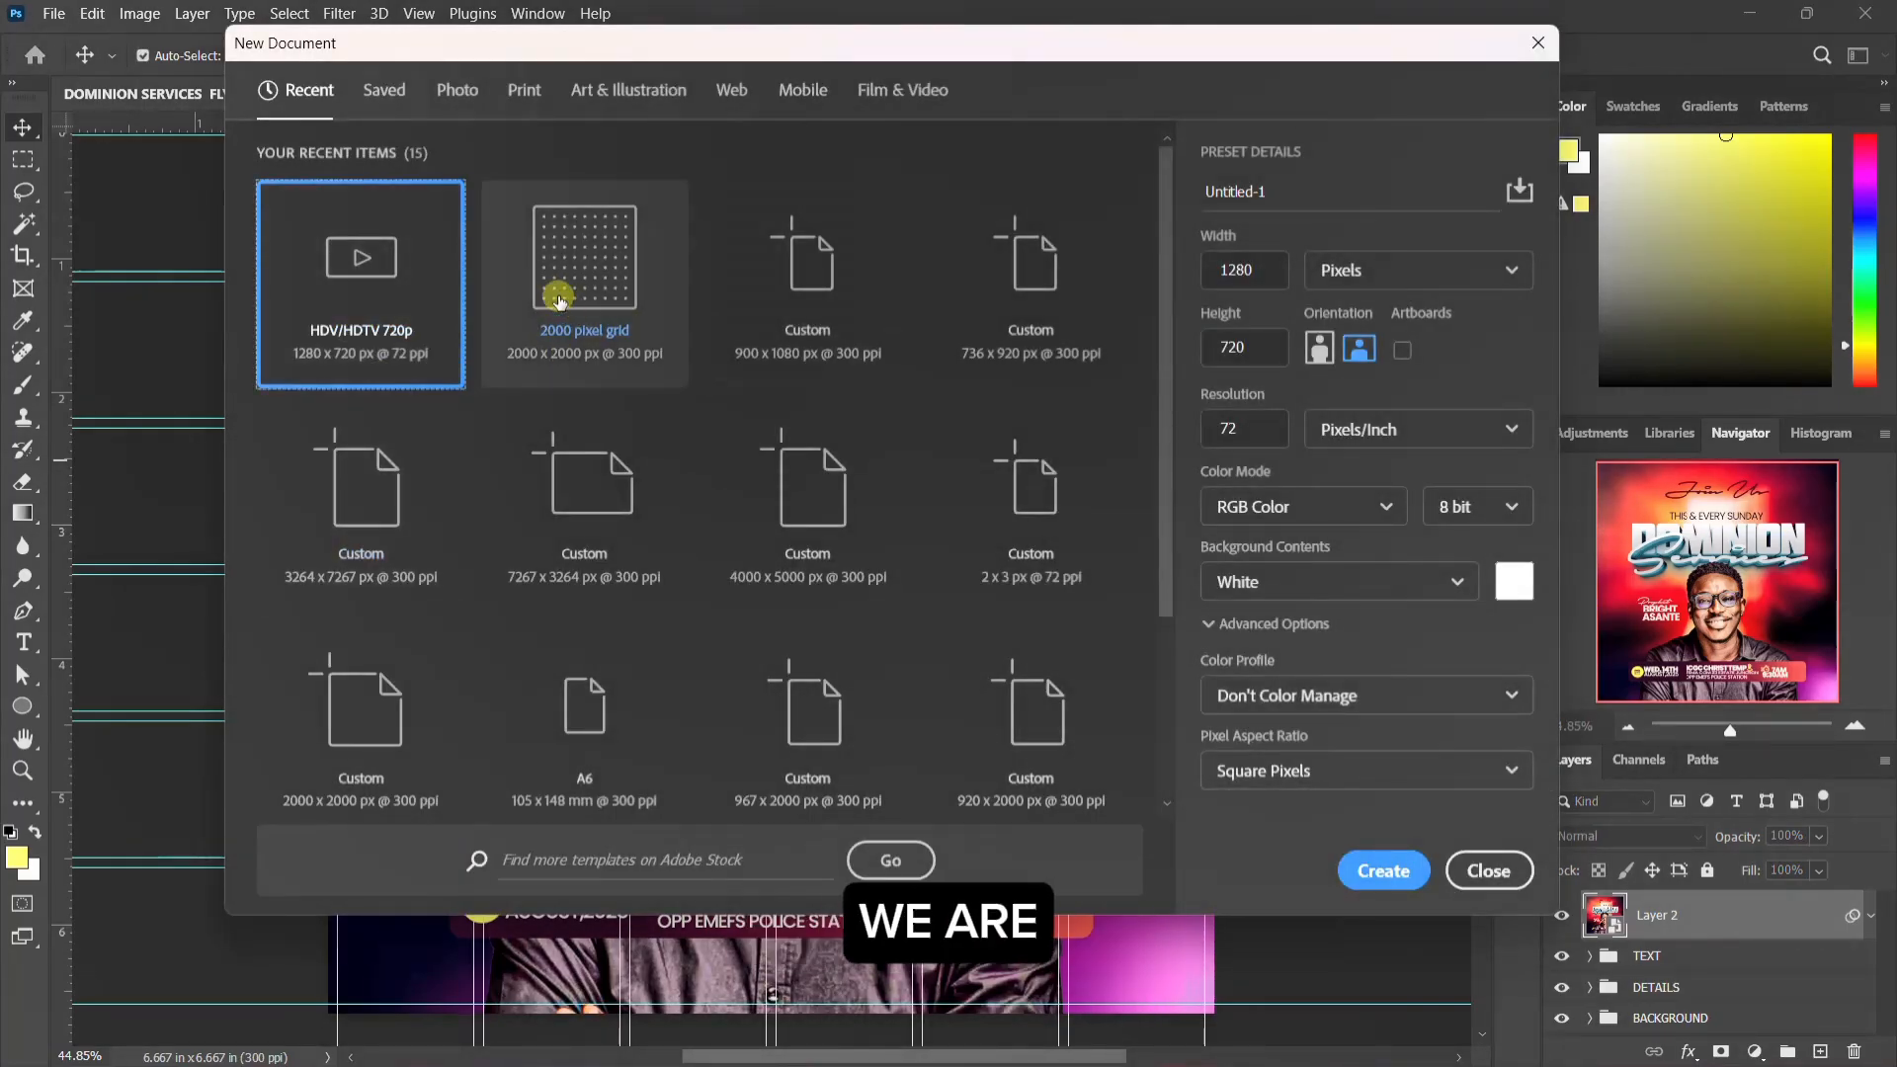
left_click_drag(1287, 189, 1186, 187)
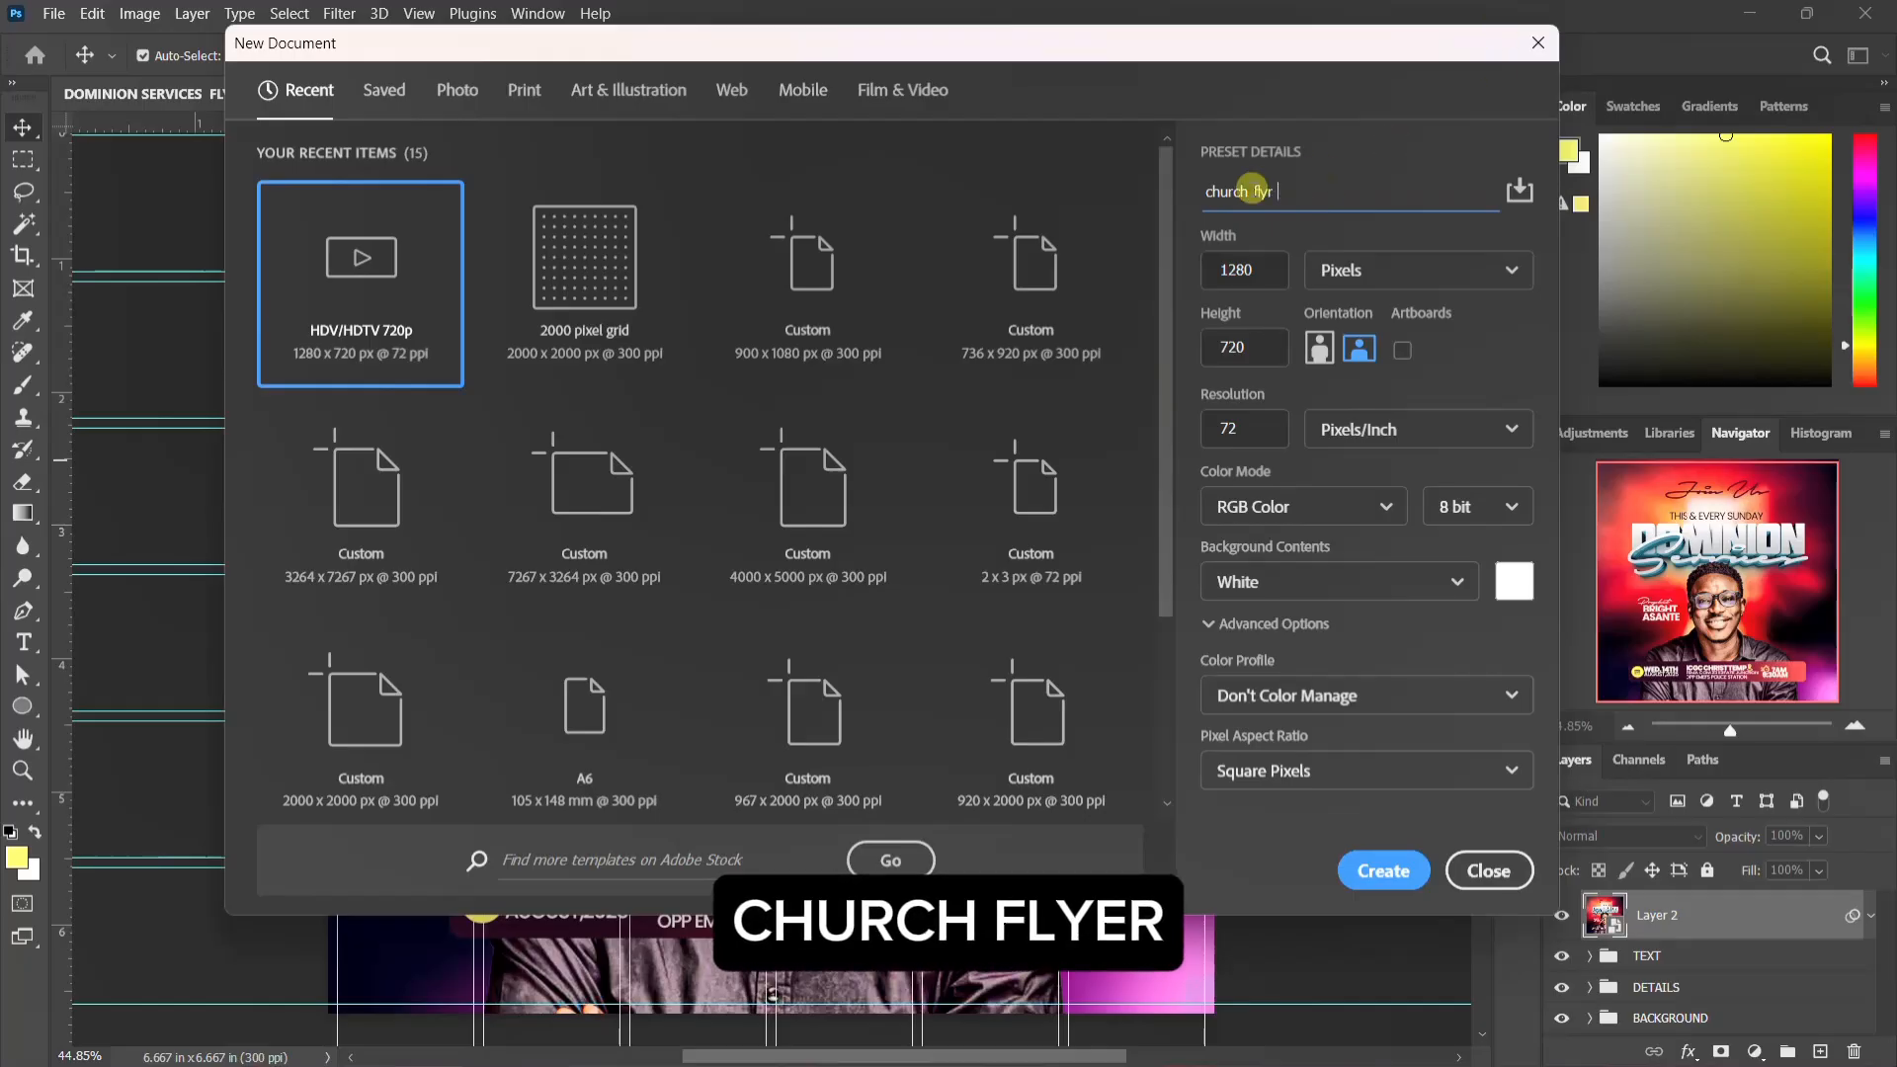
left_click(573, 302)
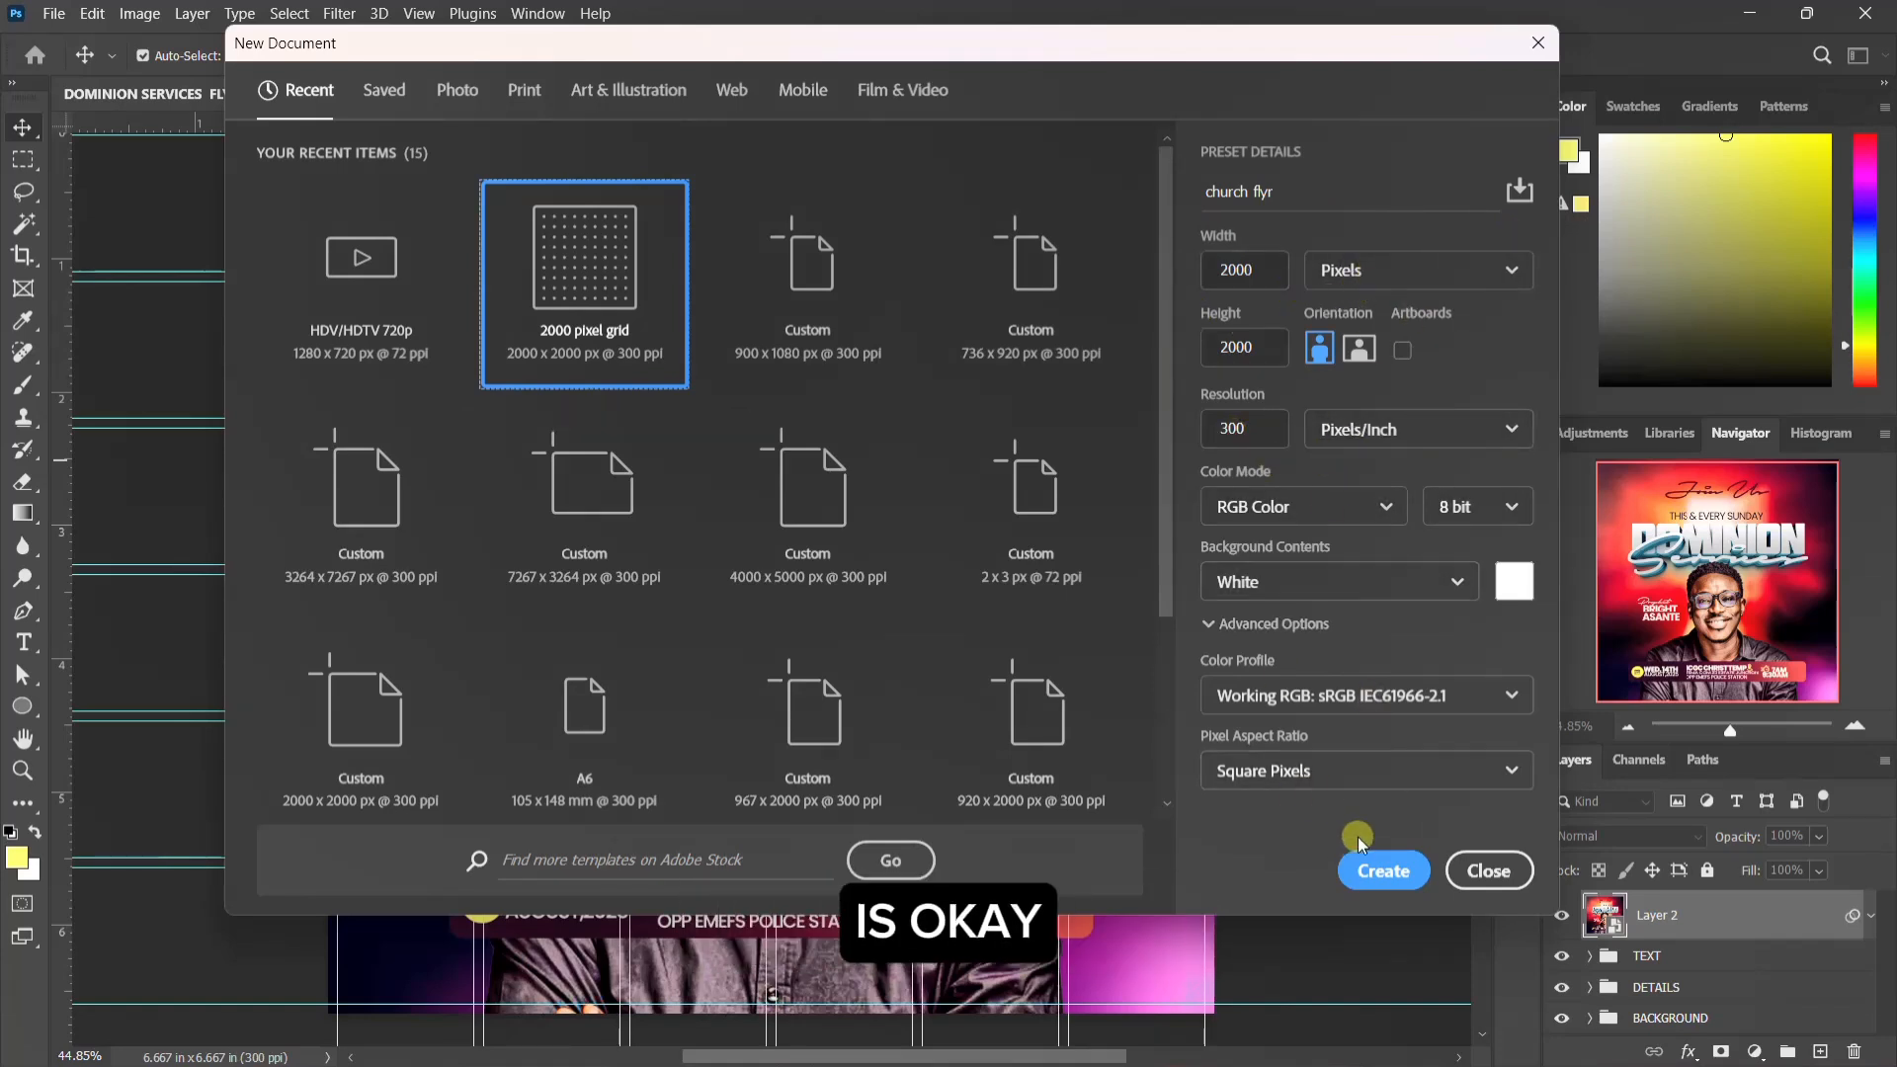
left_click(1370, 871)
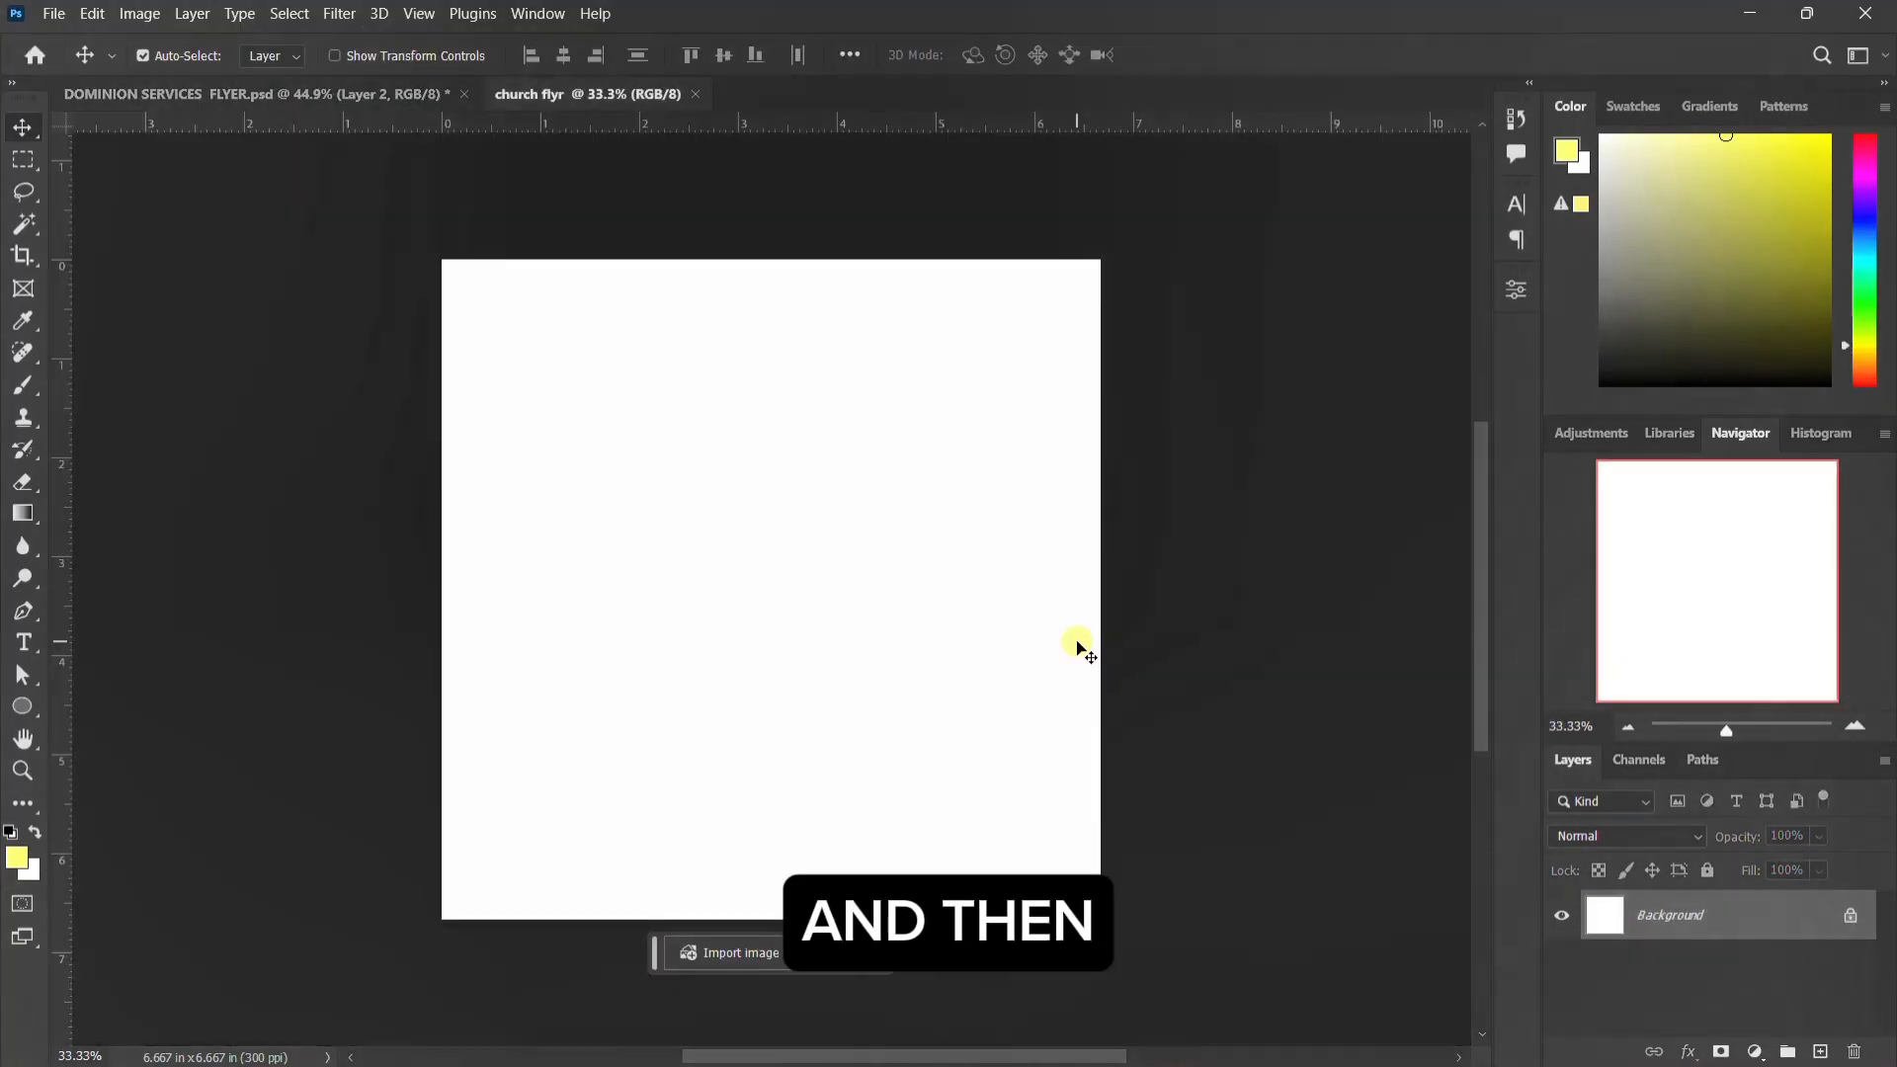
left_click(1855, 916)
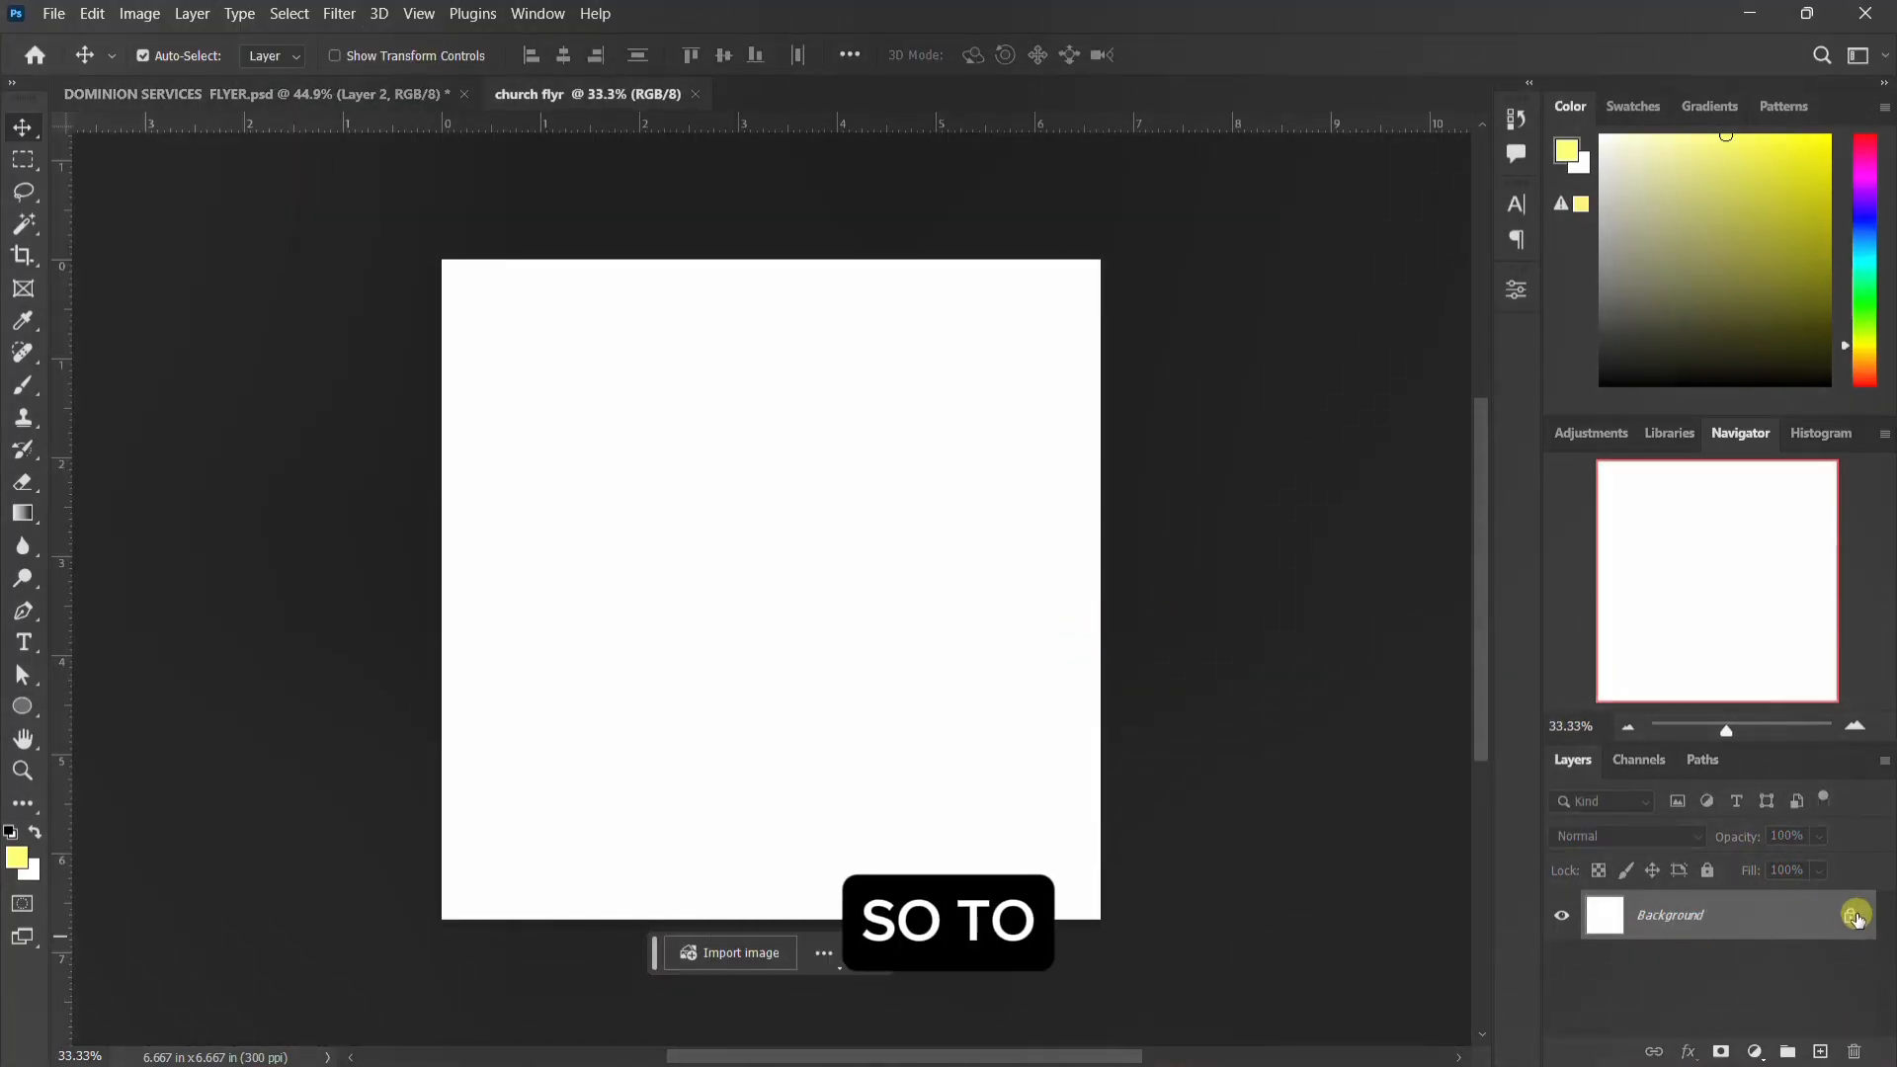
left_click(1853, 916)
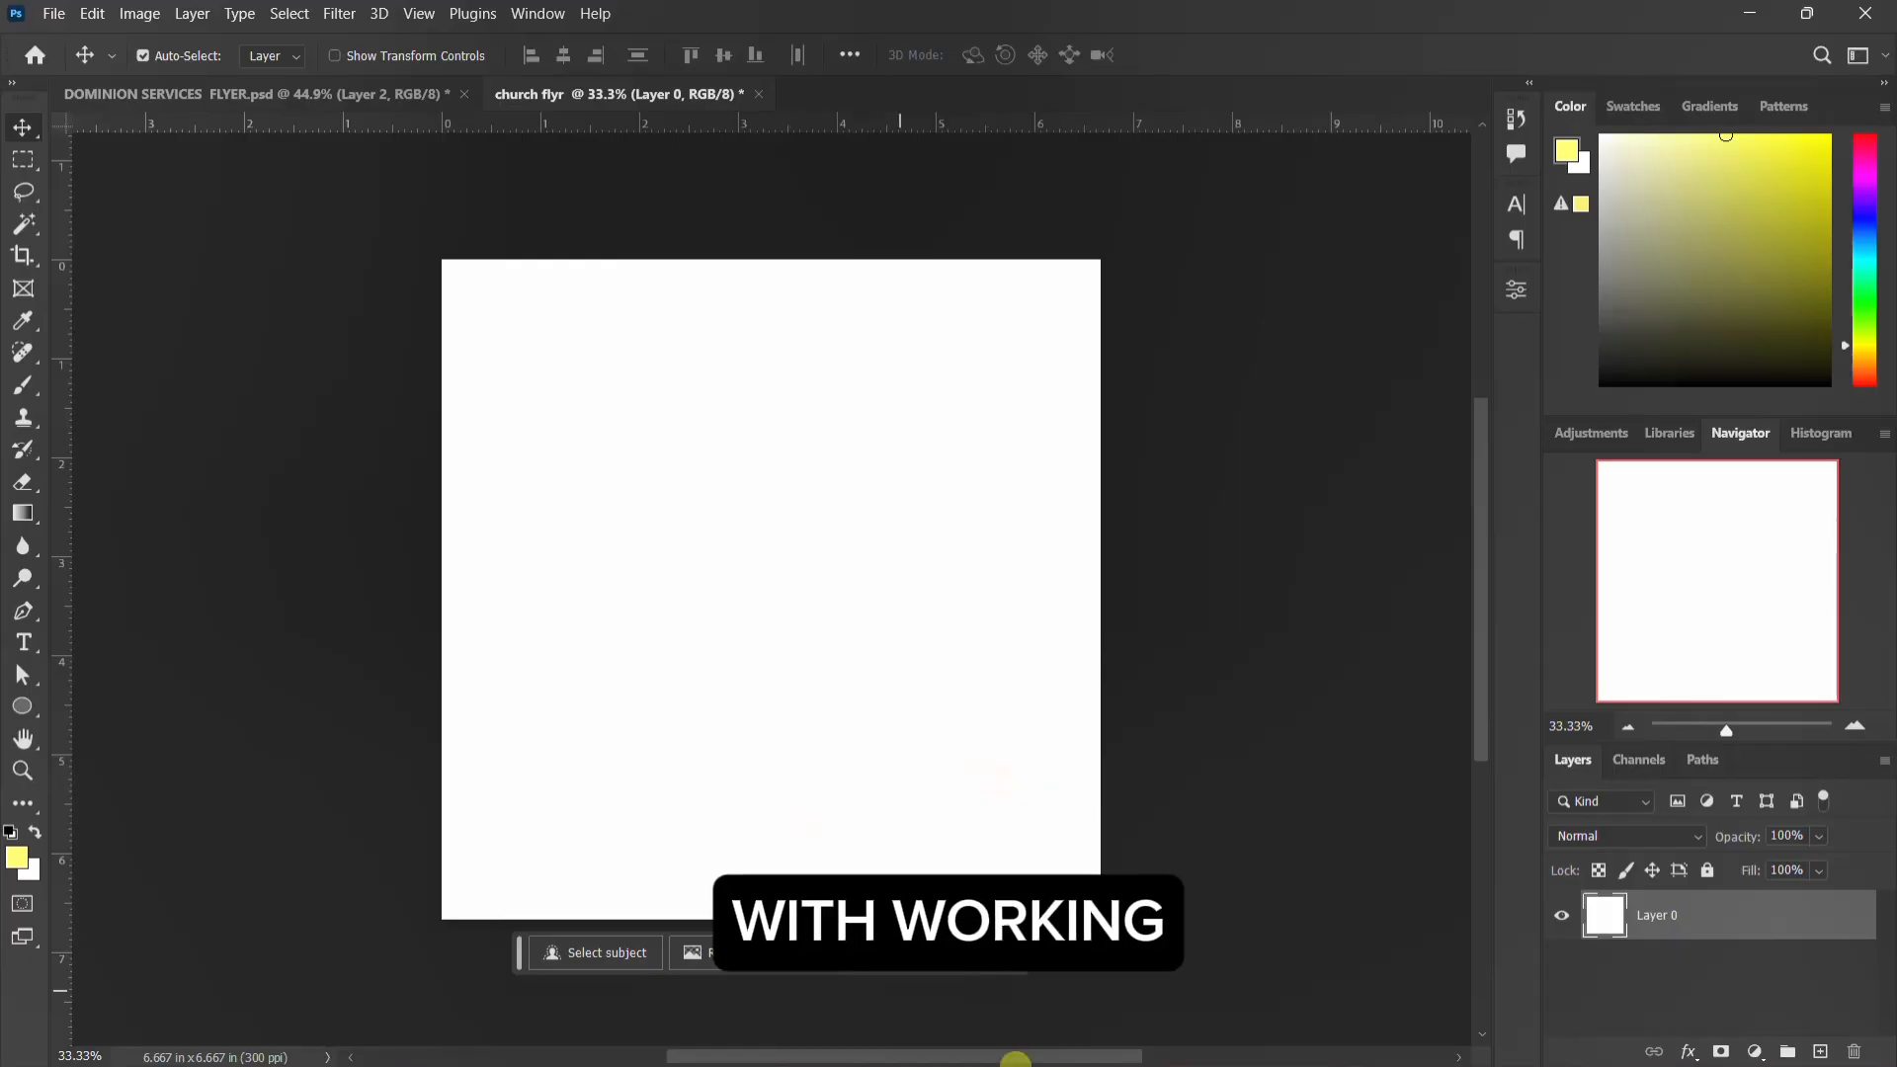
left_click(1235, 1044)
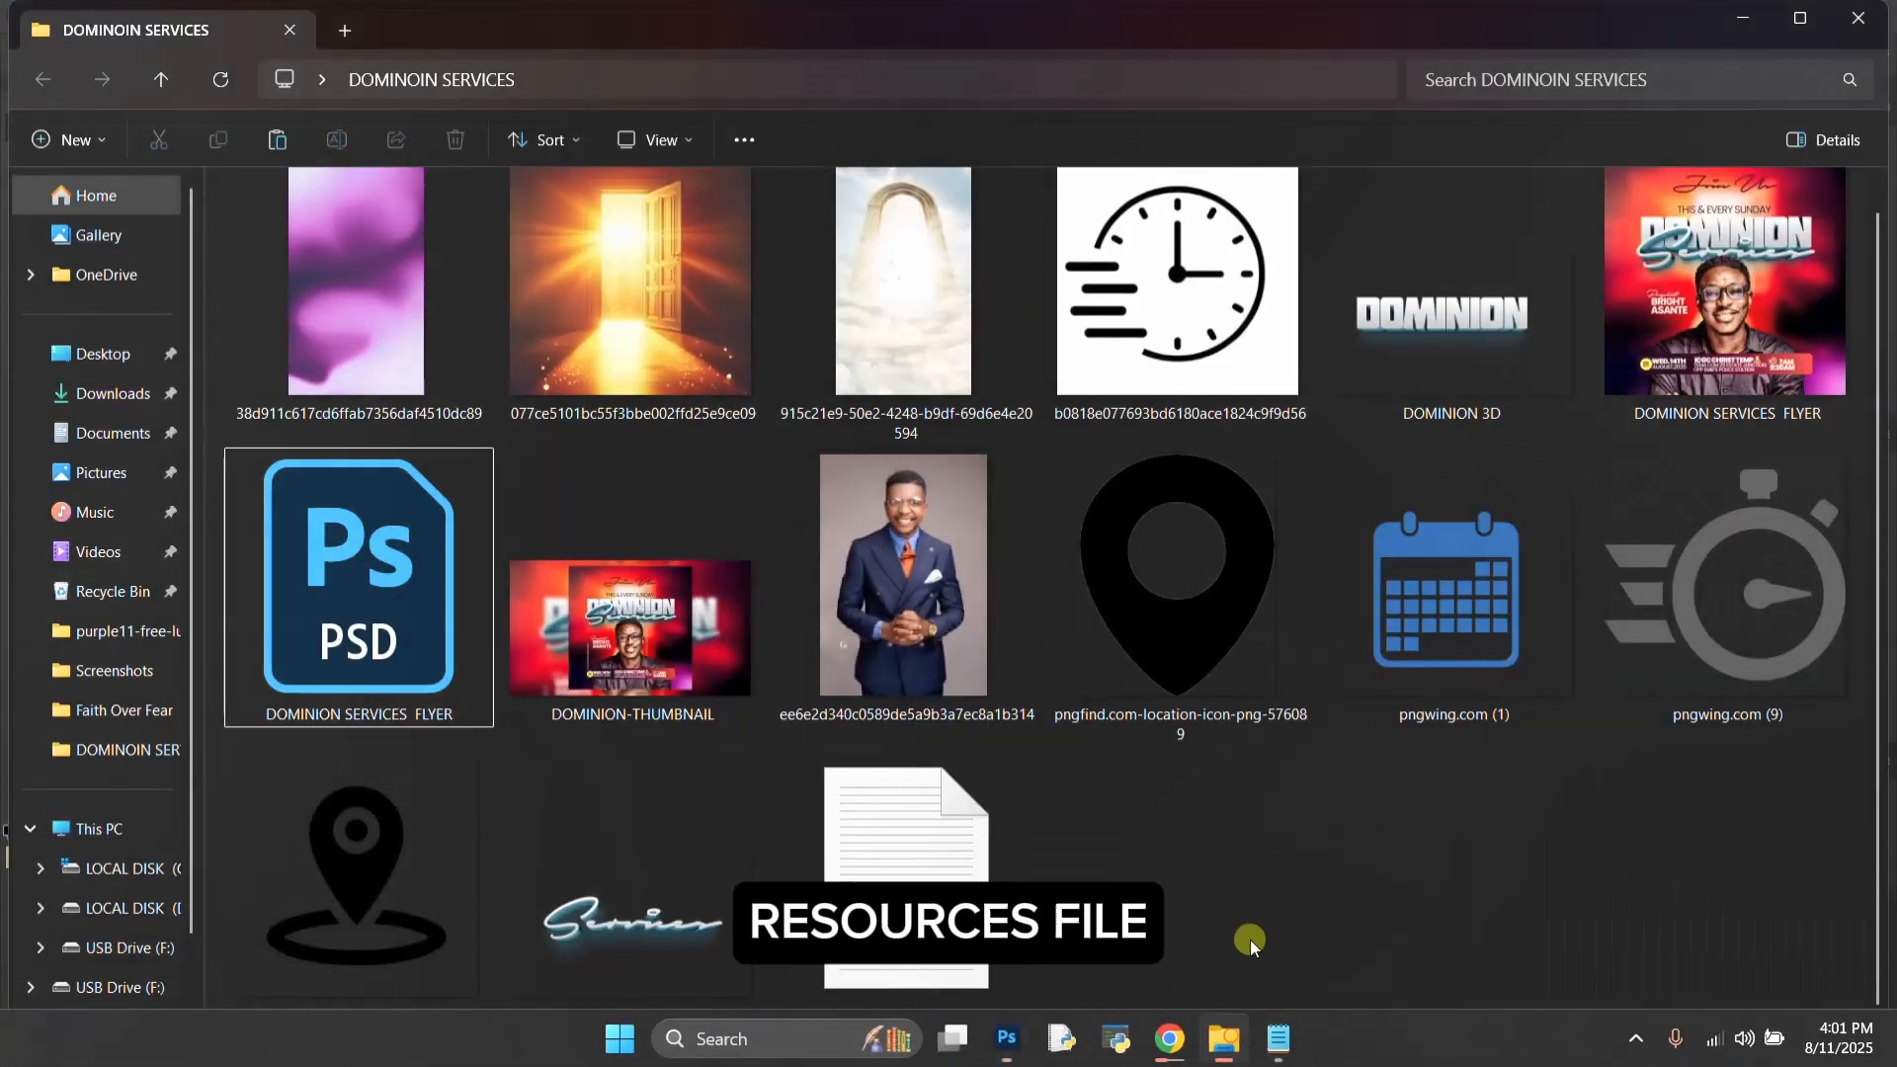
left_click(873, 341)
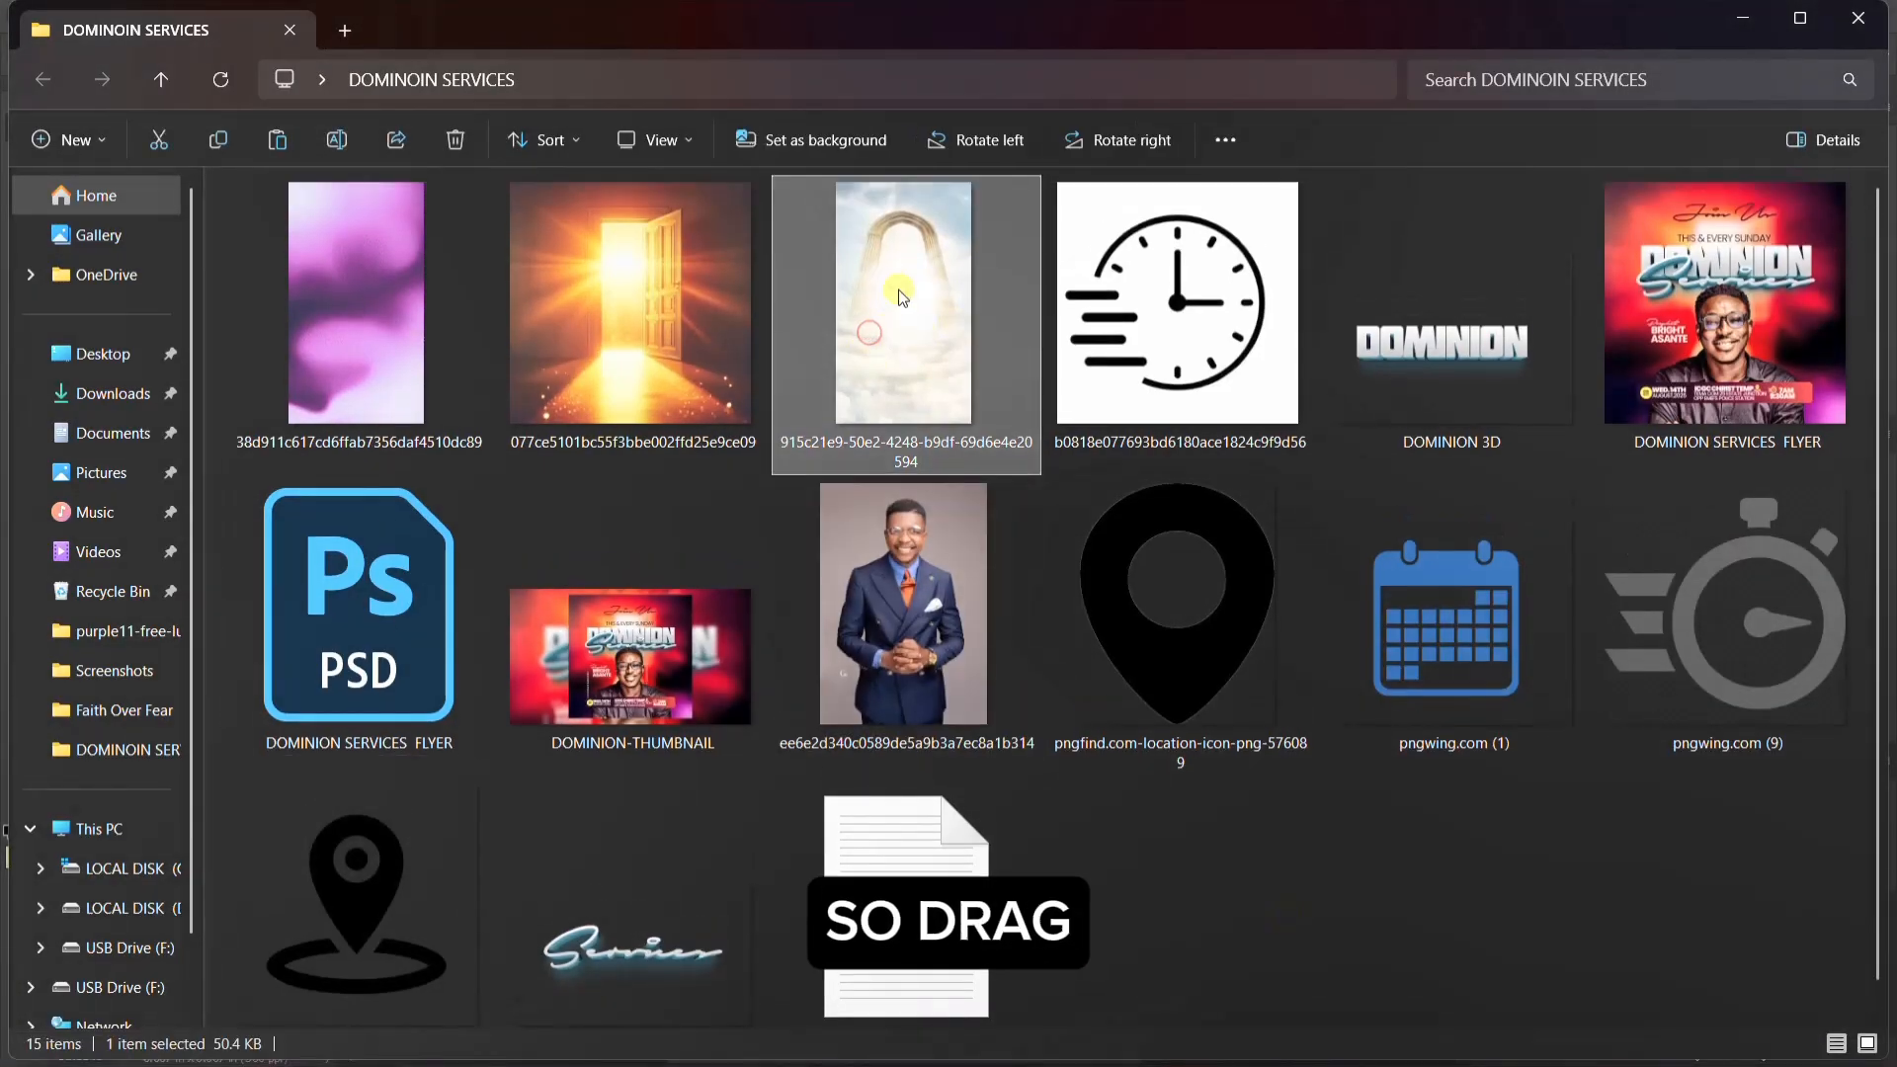
left_click_drag(874, 341, 961, 817)
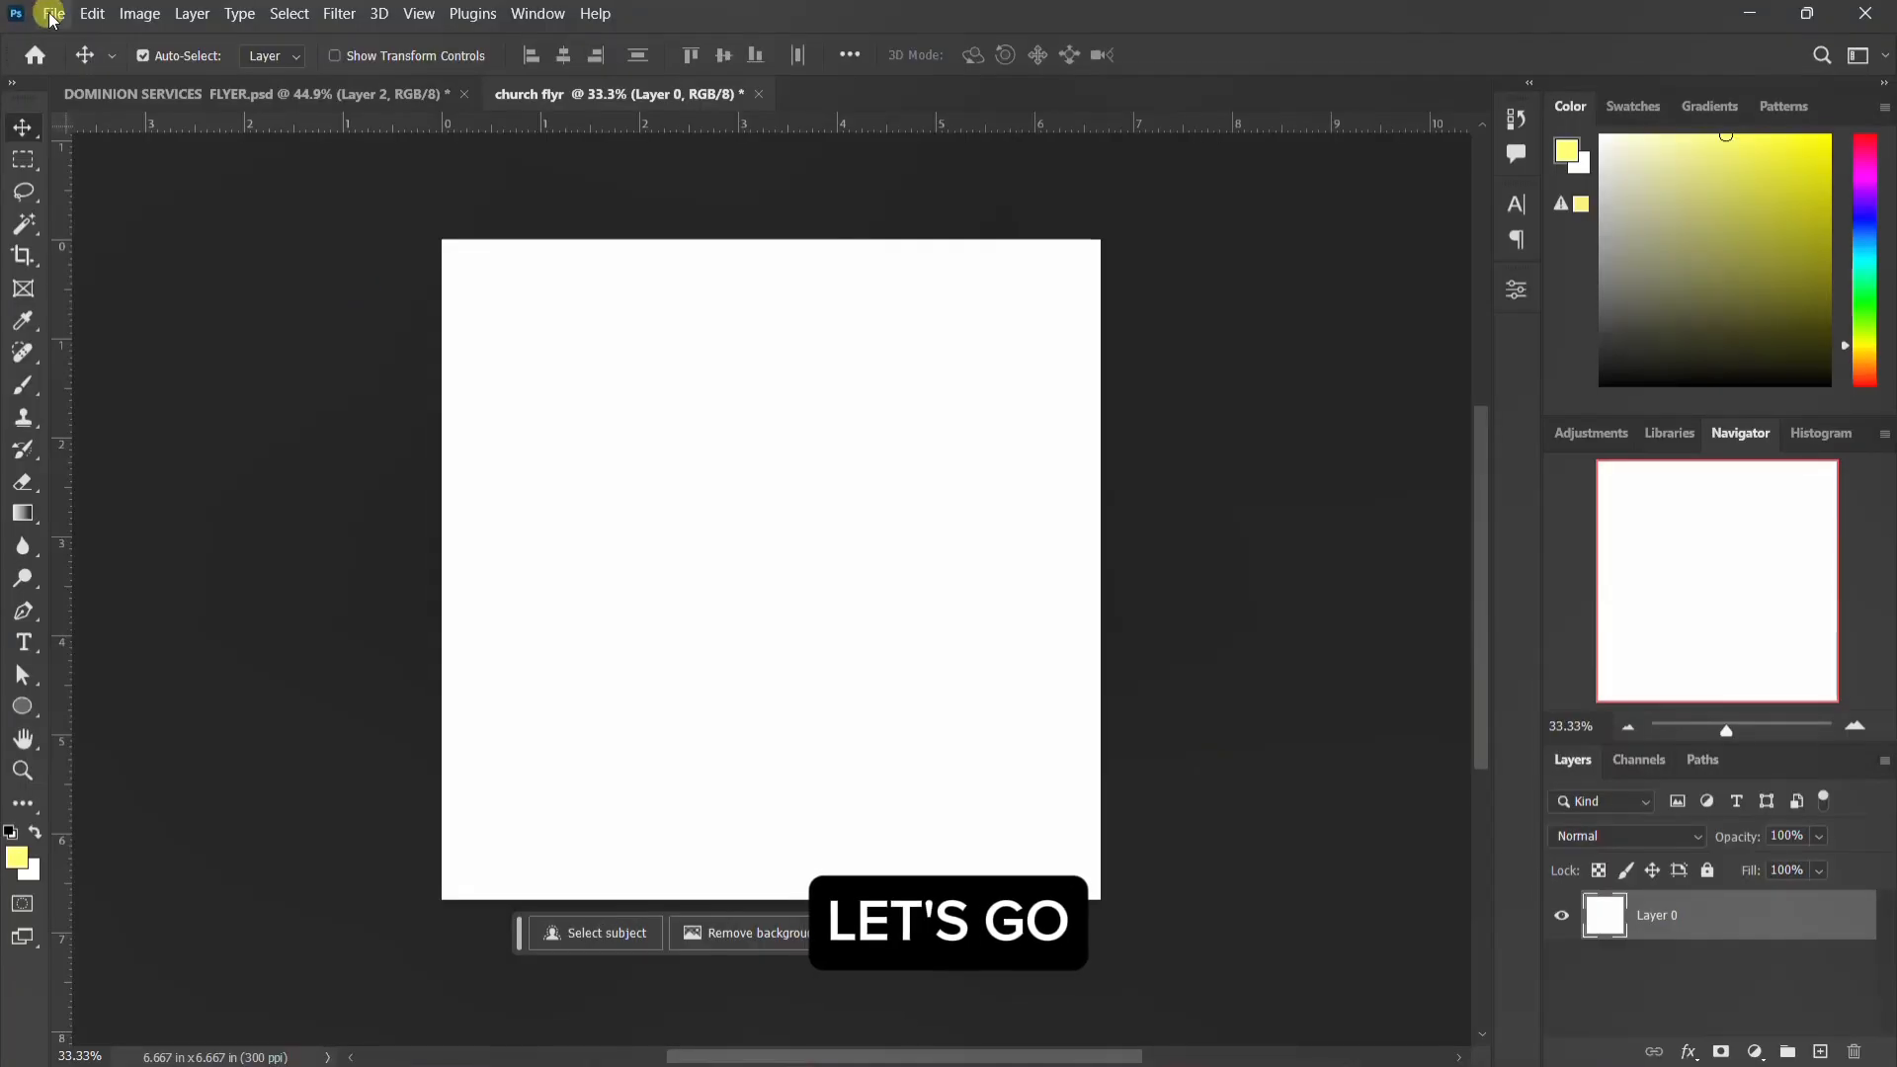
Step: Place the cloudy arch image 915c21e9-50e2-4248-b9df-69d6e4e20594 as an embedded object, enlarged to cover the canvas with the clouds in view
left_click(54, 13)
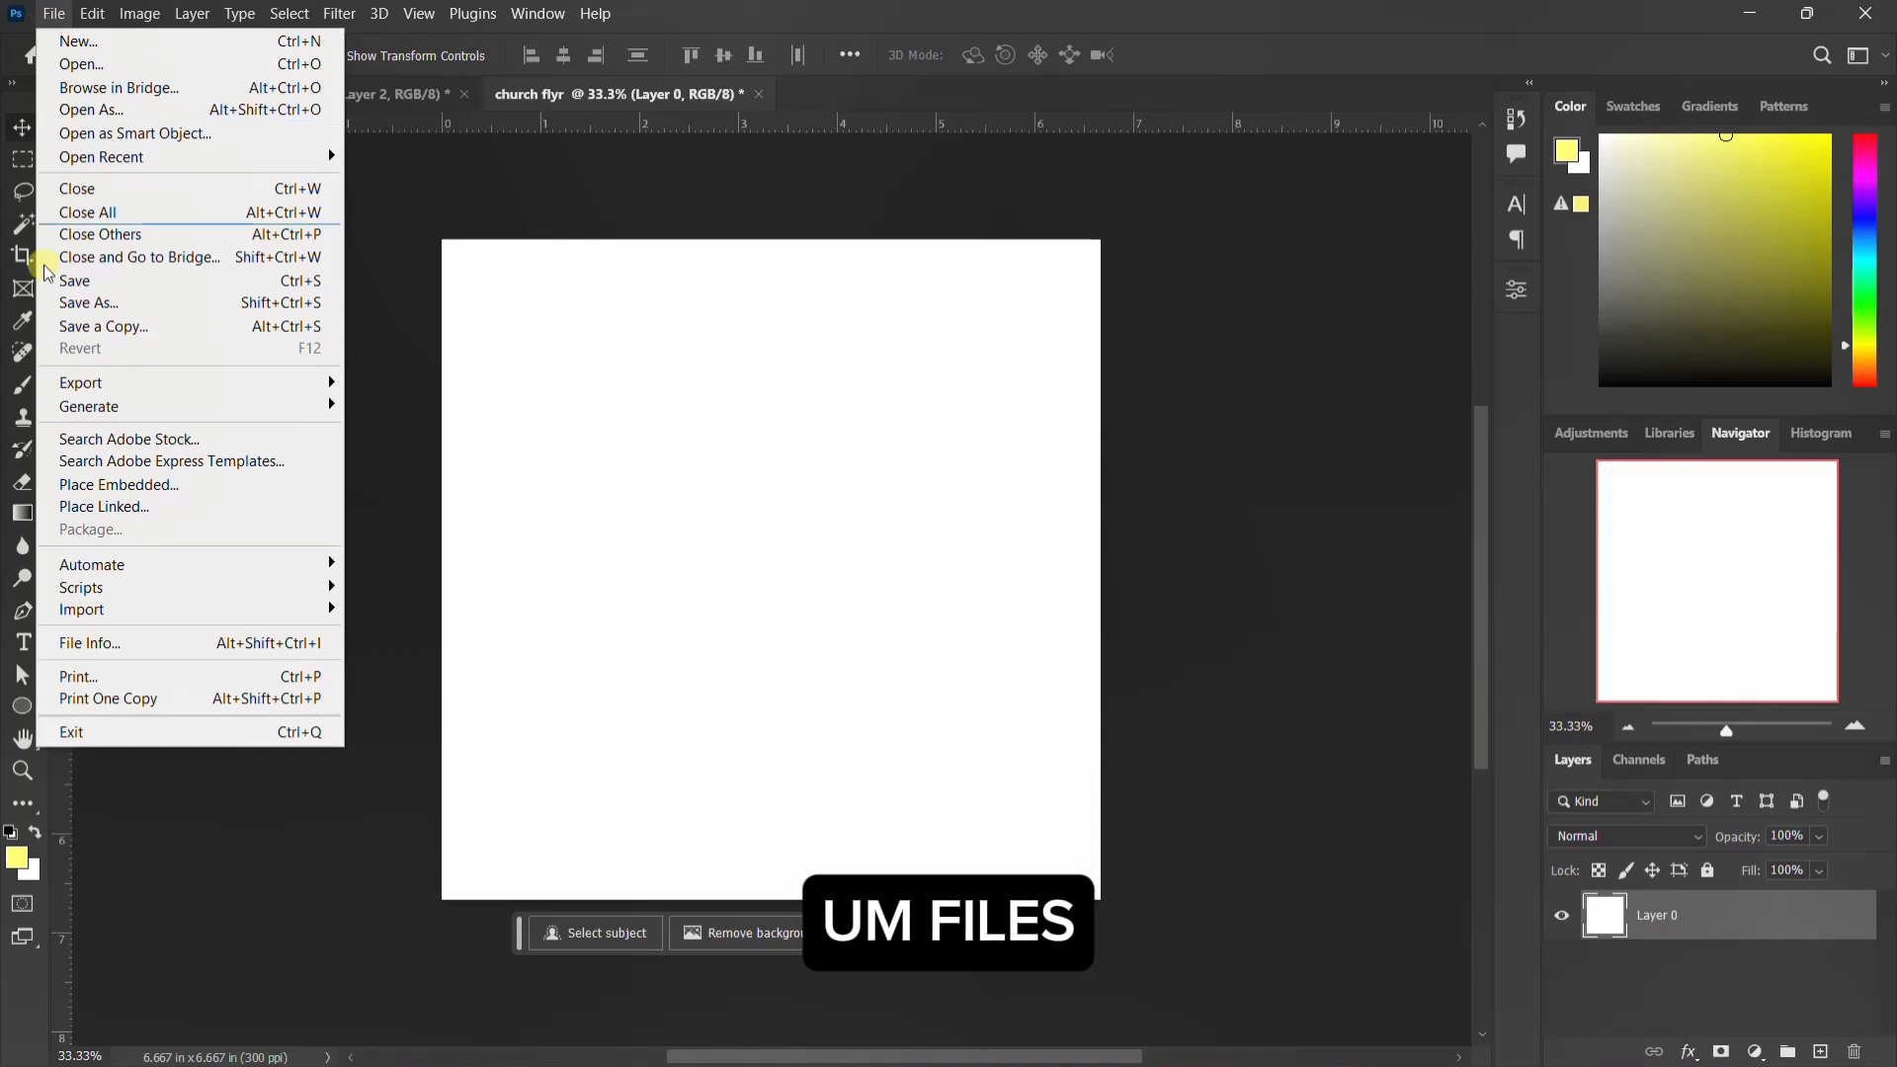
left_click(168, 487)
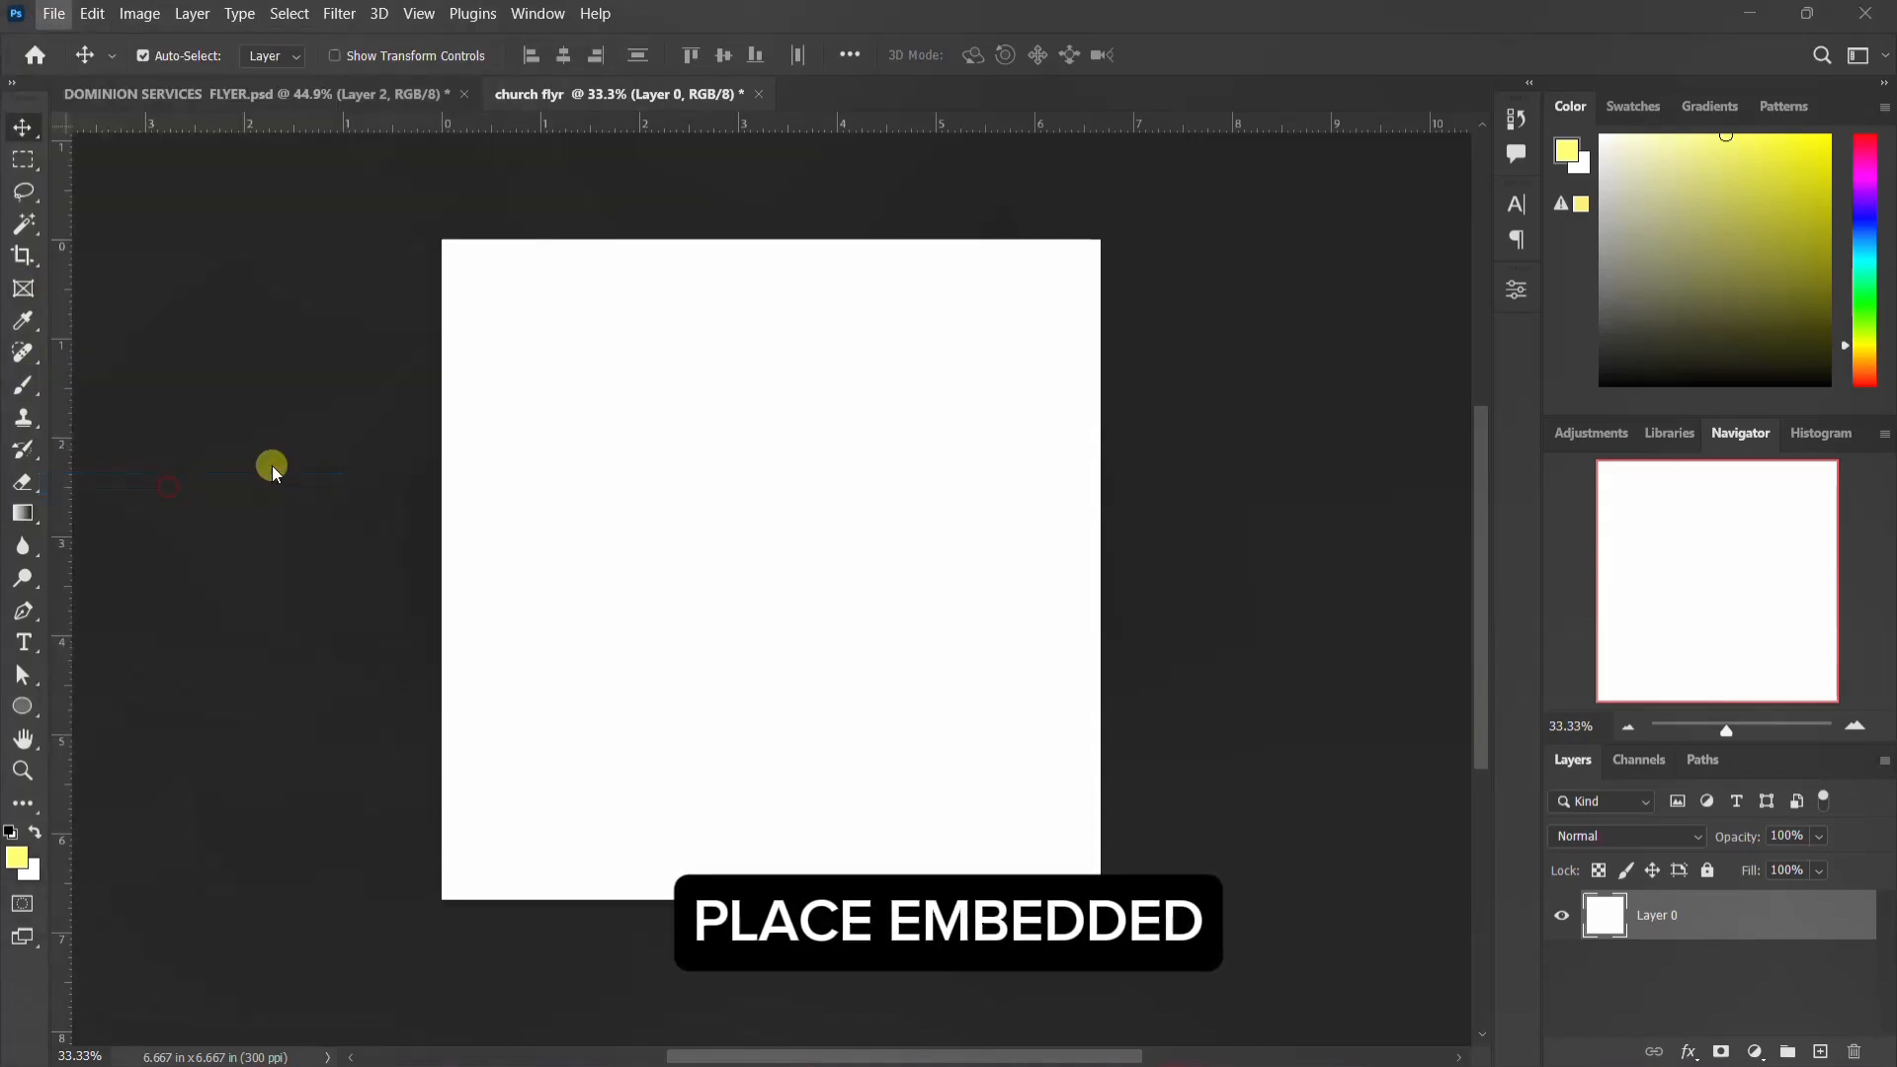
left_click(581, 237)
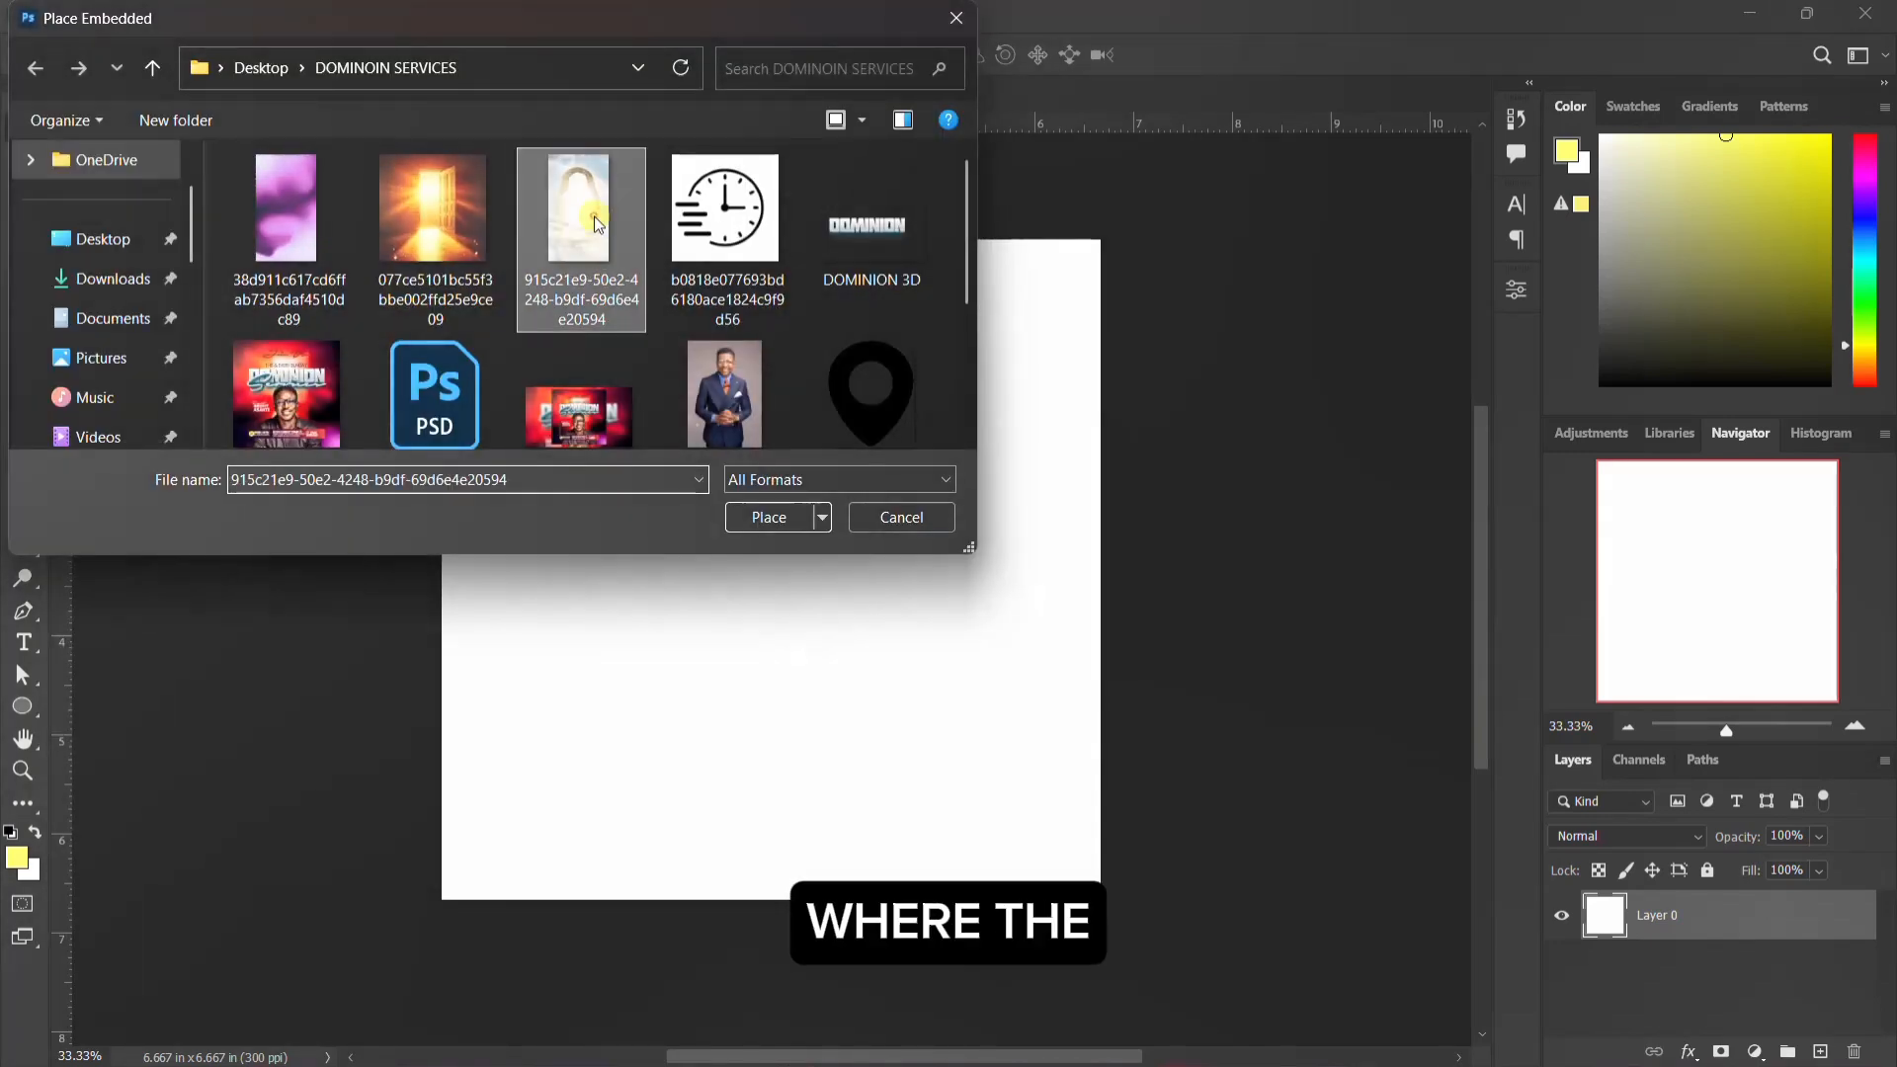
left_click(777, 513)
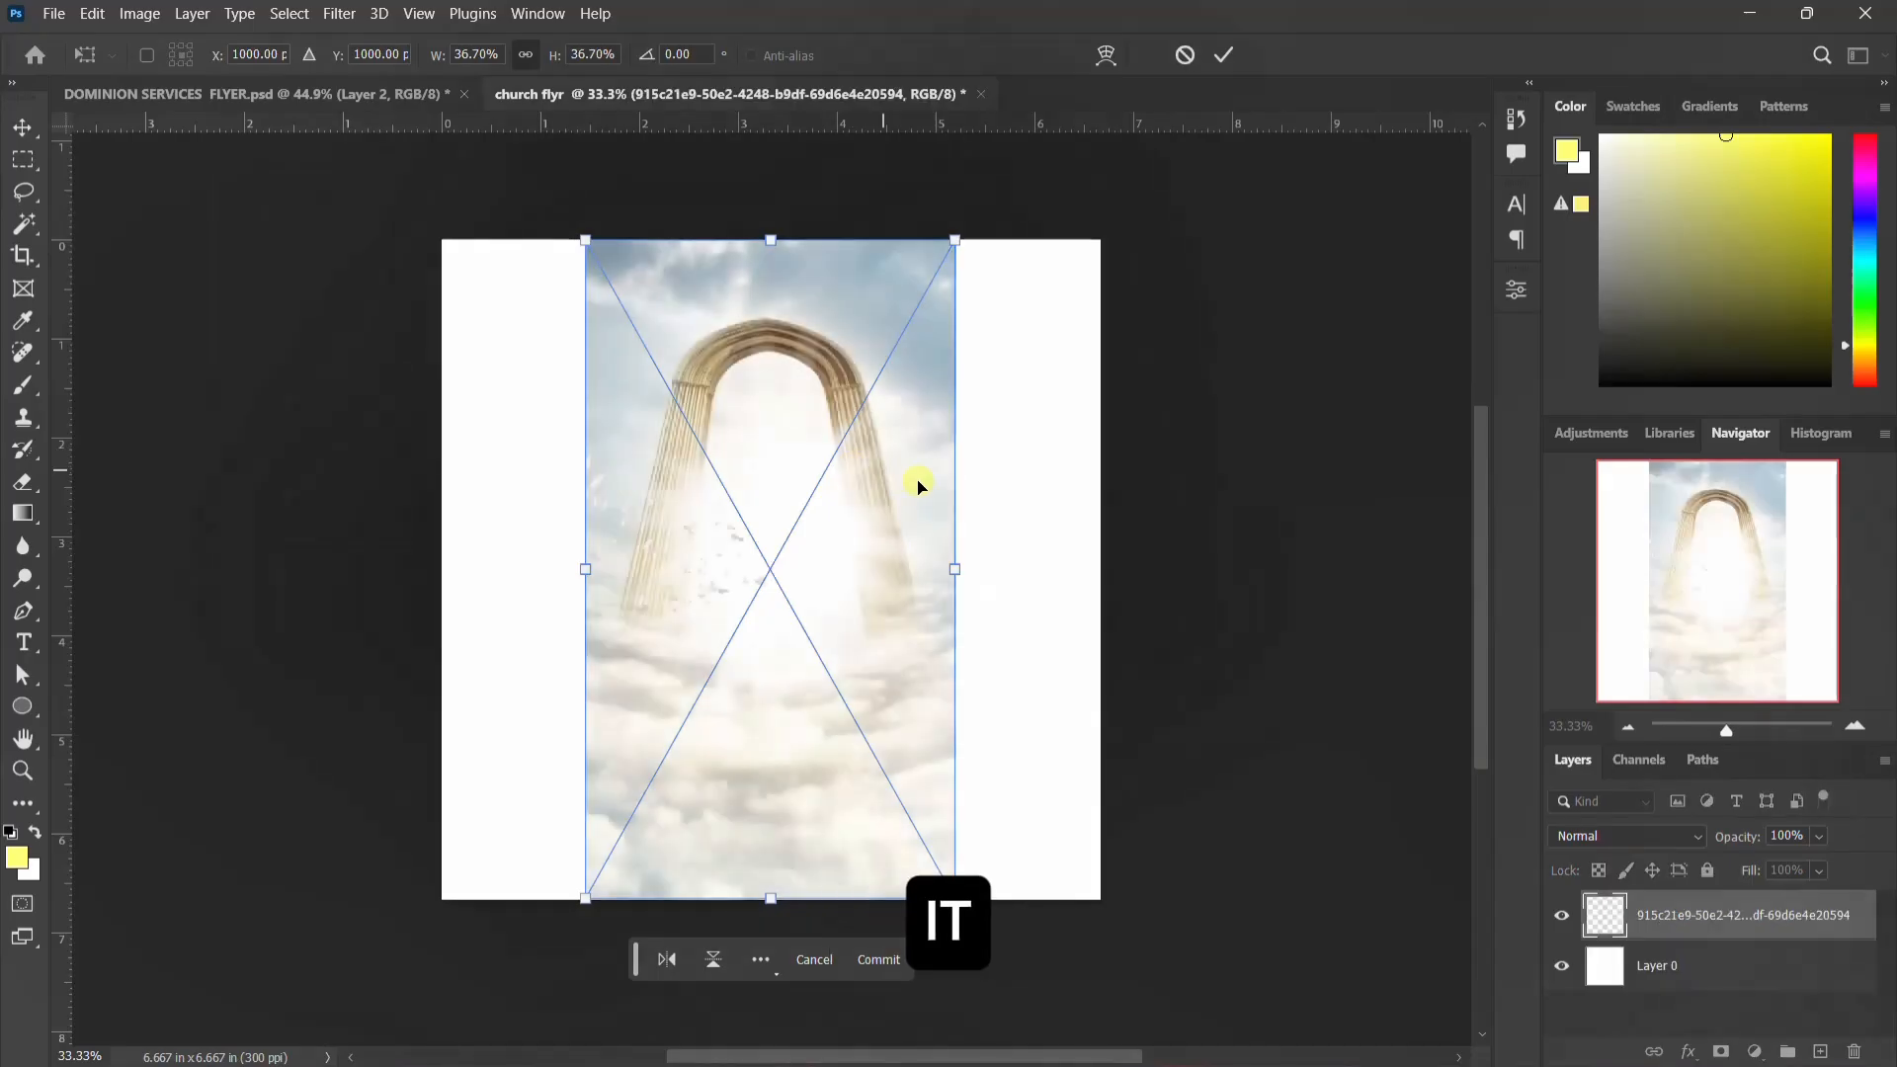
left_click_drag(959, 572, 951, 395)
key("Return")
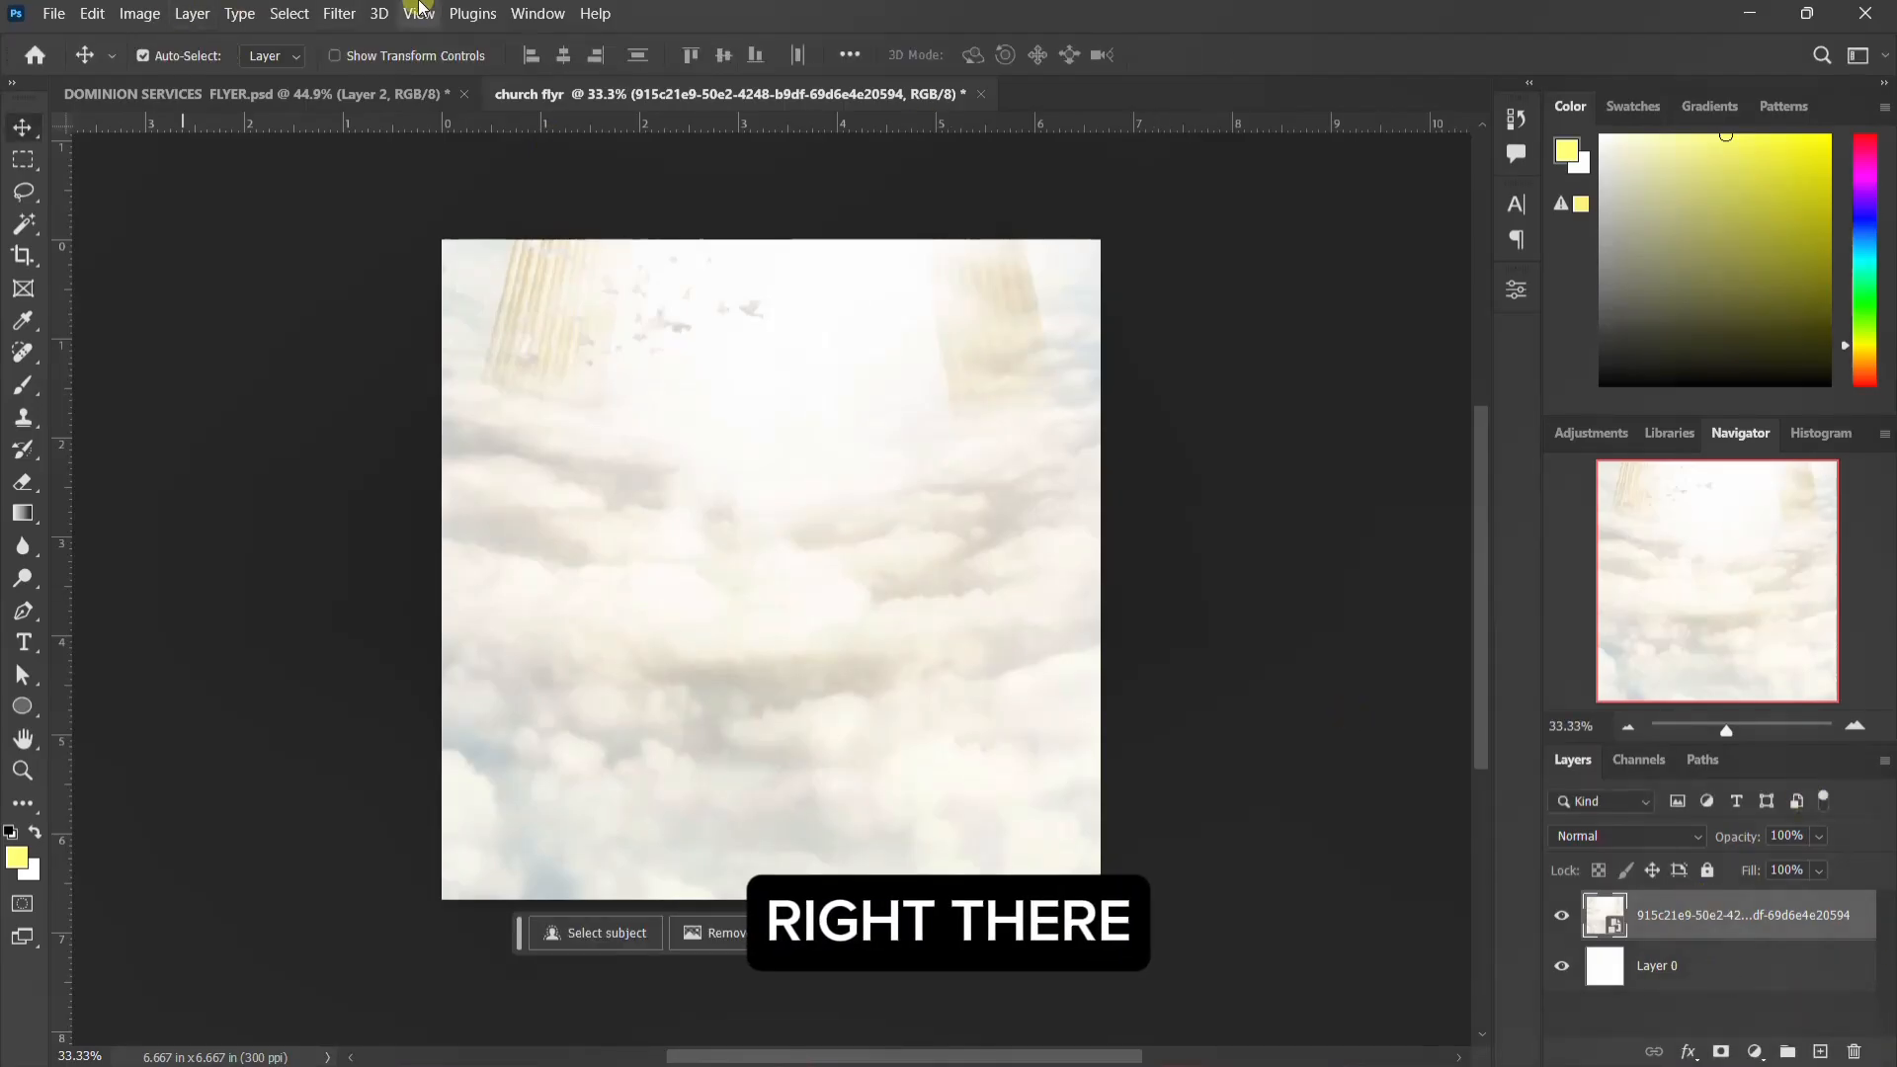
Step: Apply a Gaussian Blur with a 10-pixel radius to the cloud image layer and collapse its smart filter list
left_click(362, 16)
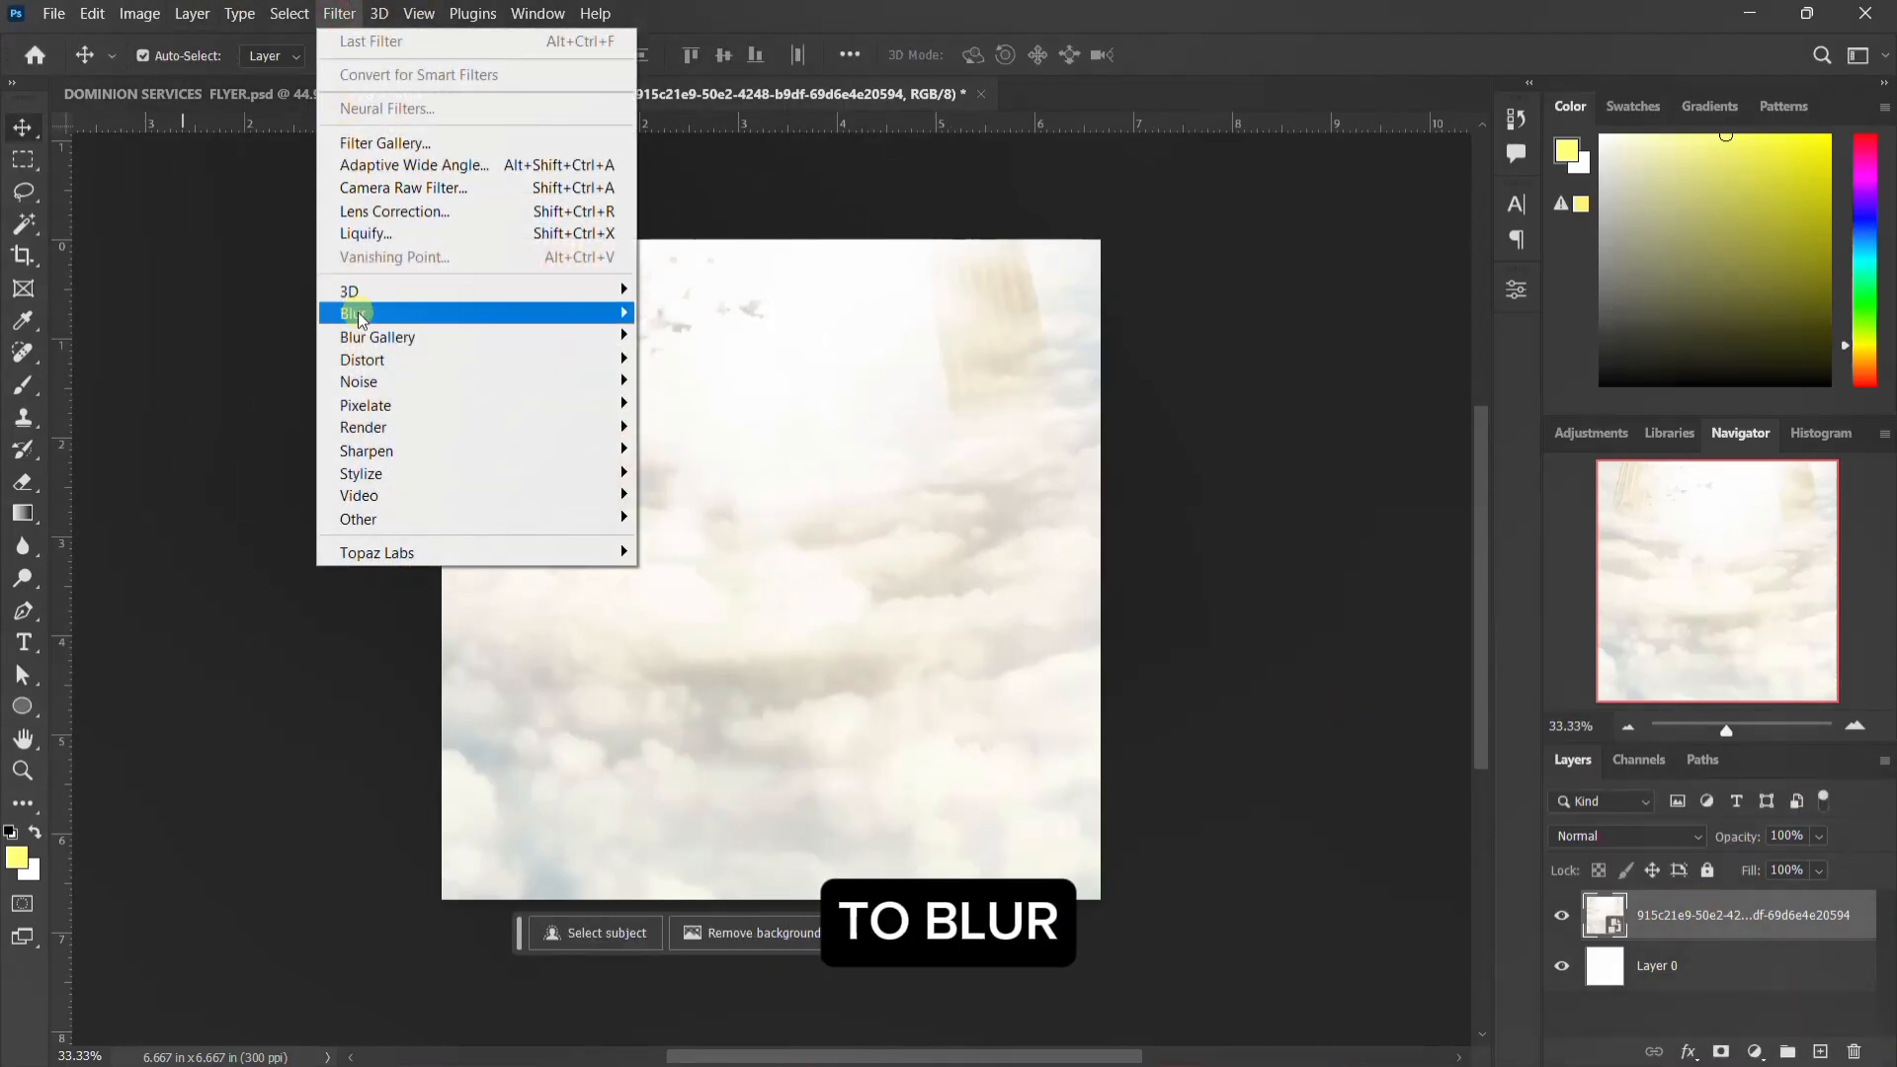
mouse_move(379, 322)
left_click(731, 405)
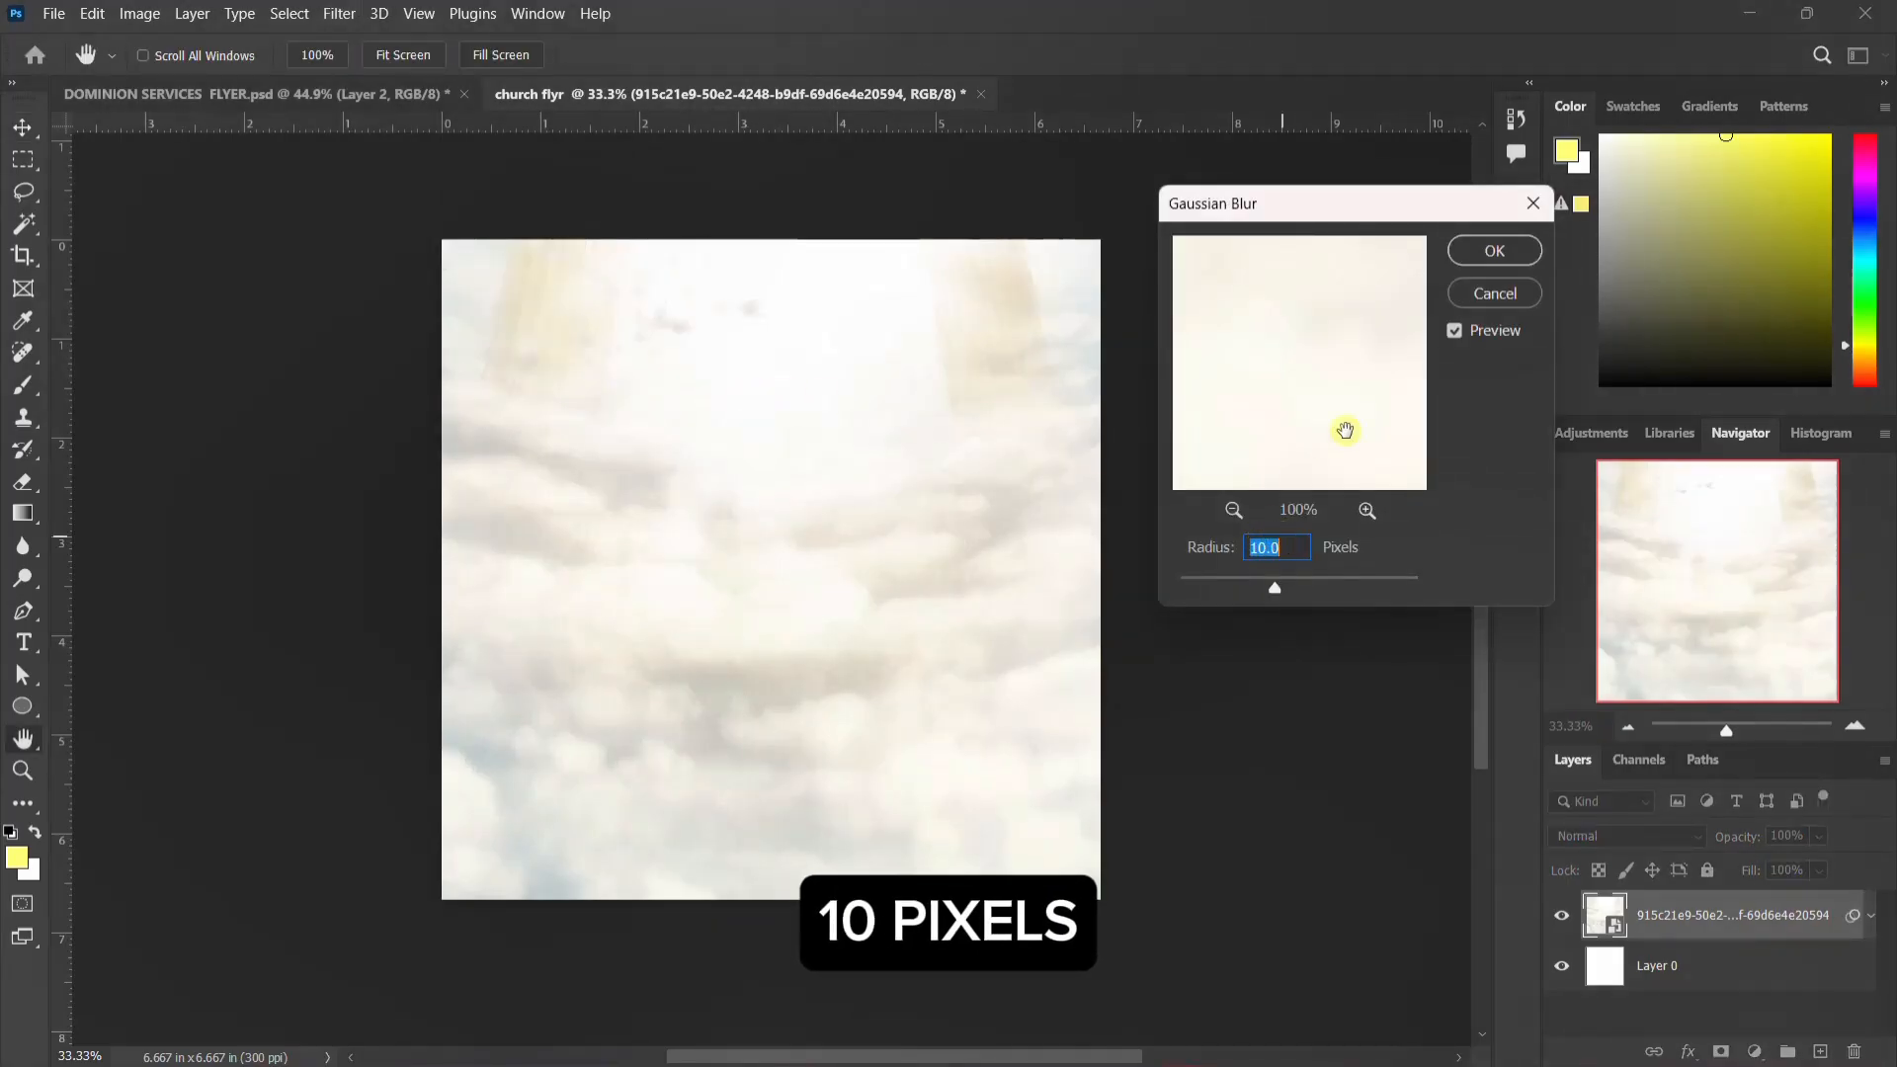
left_click(1525, 252)
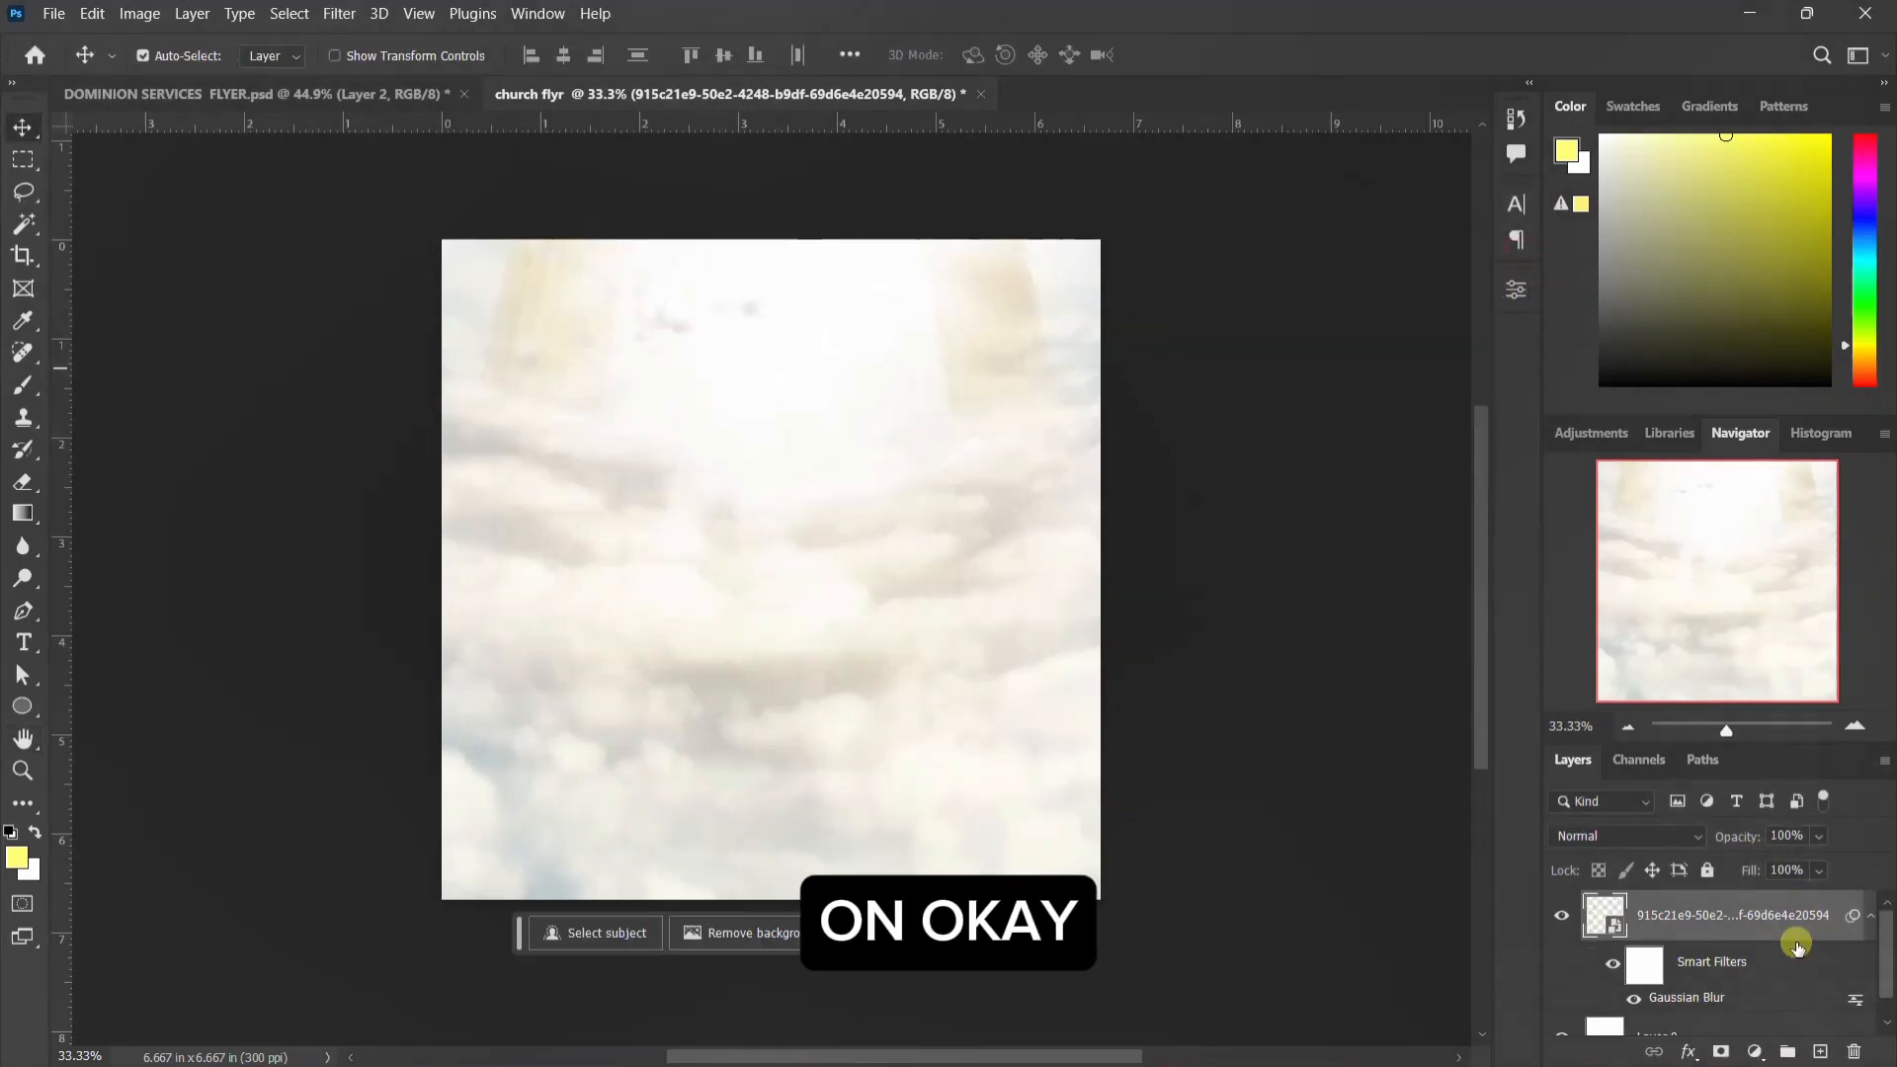
left_click(1871, 921)
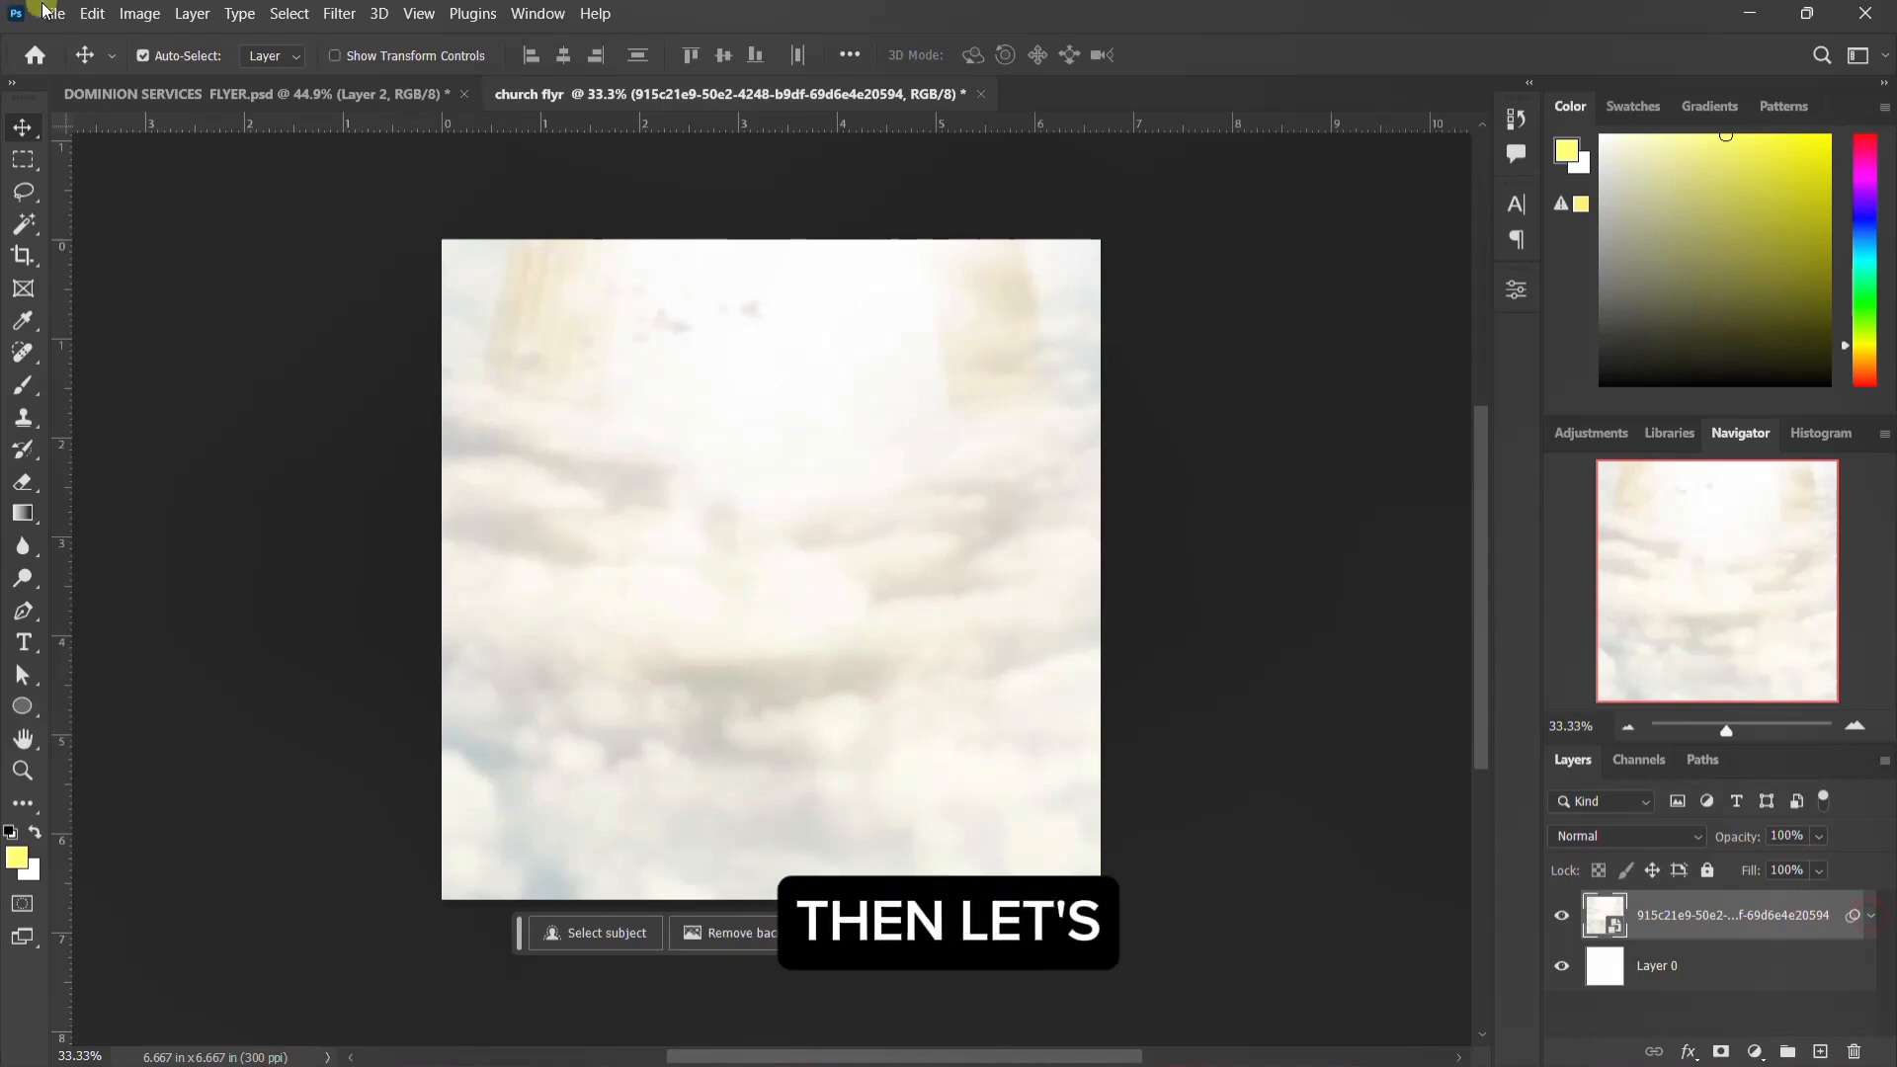
Step: Place the purple texture 38d911c617cd6ffab7356daf4510dc89 as an embedded object, scaled to about 75.59% and moved down to cover the canvas
left_click(53, 15)
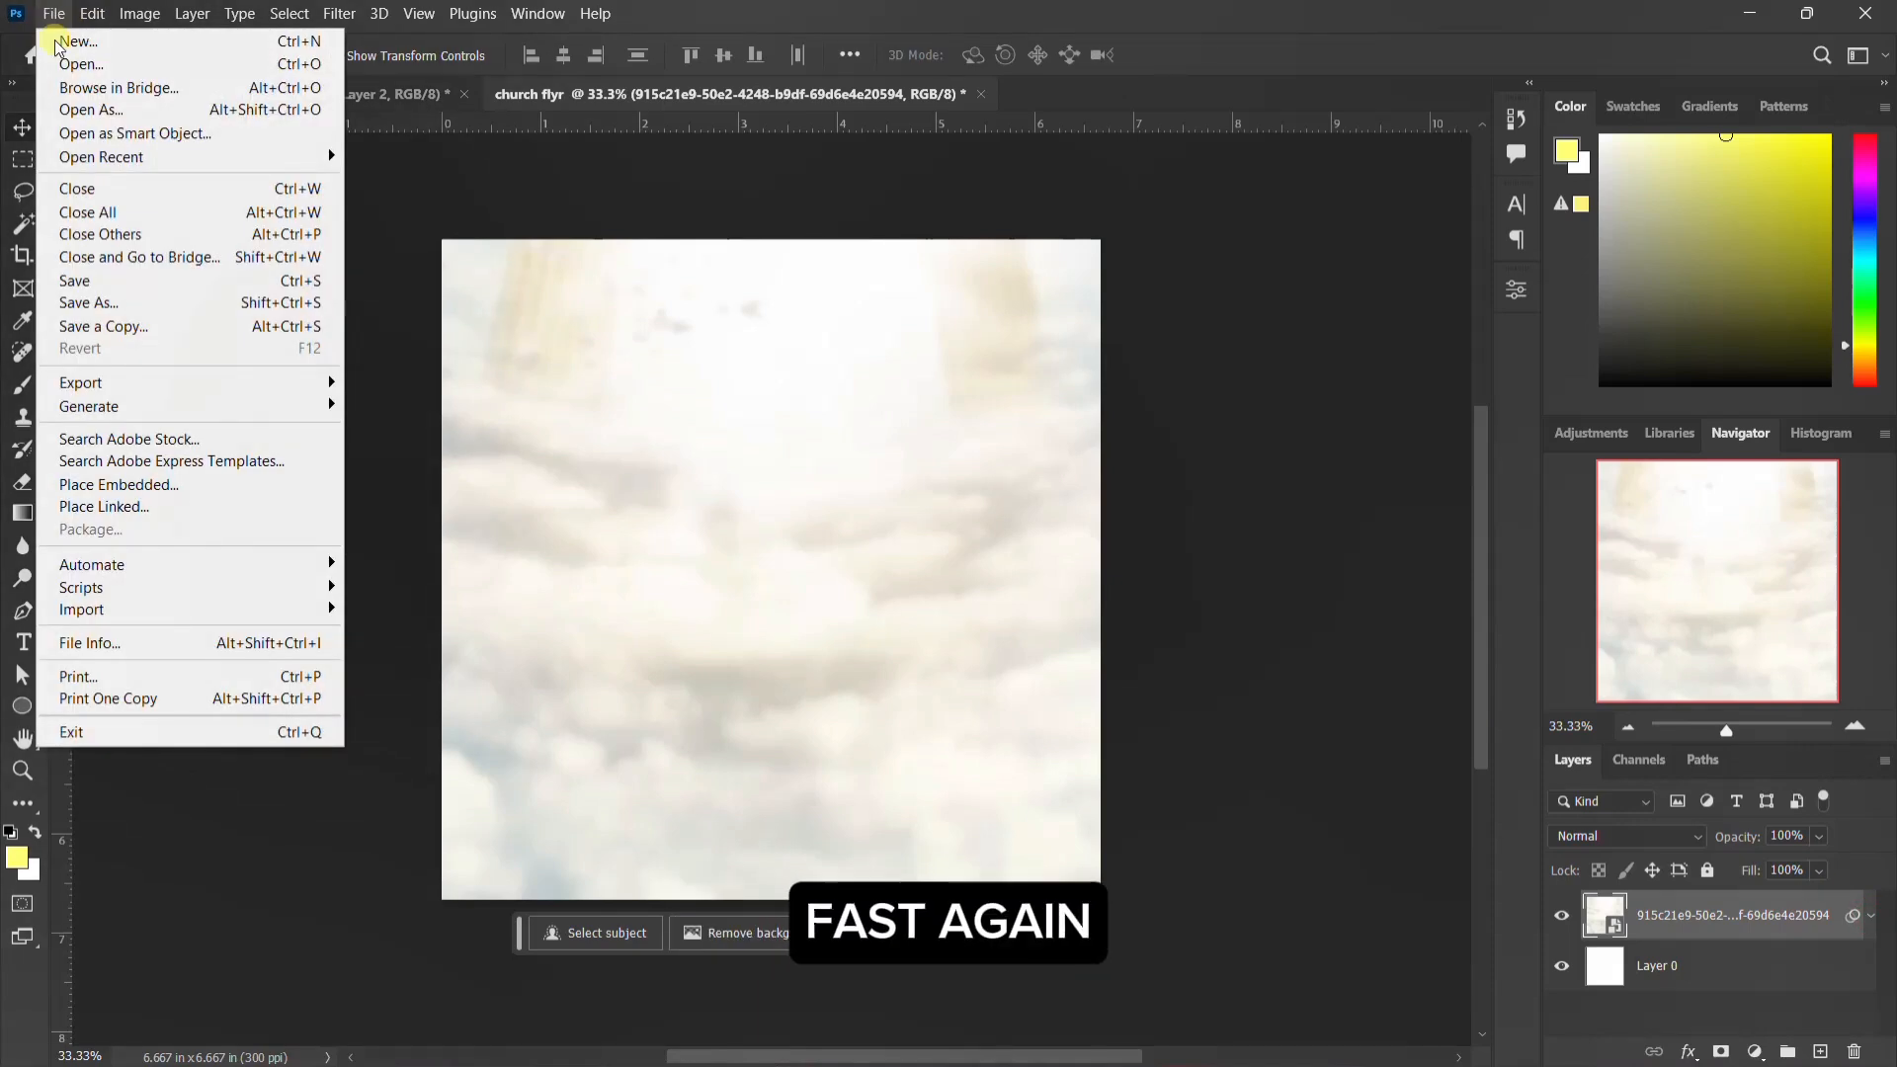
left_click(134, 484)
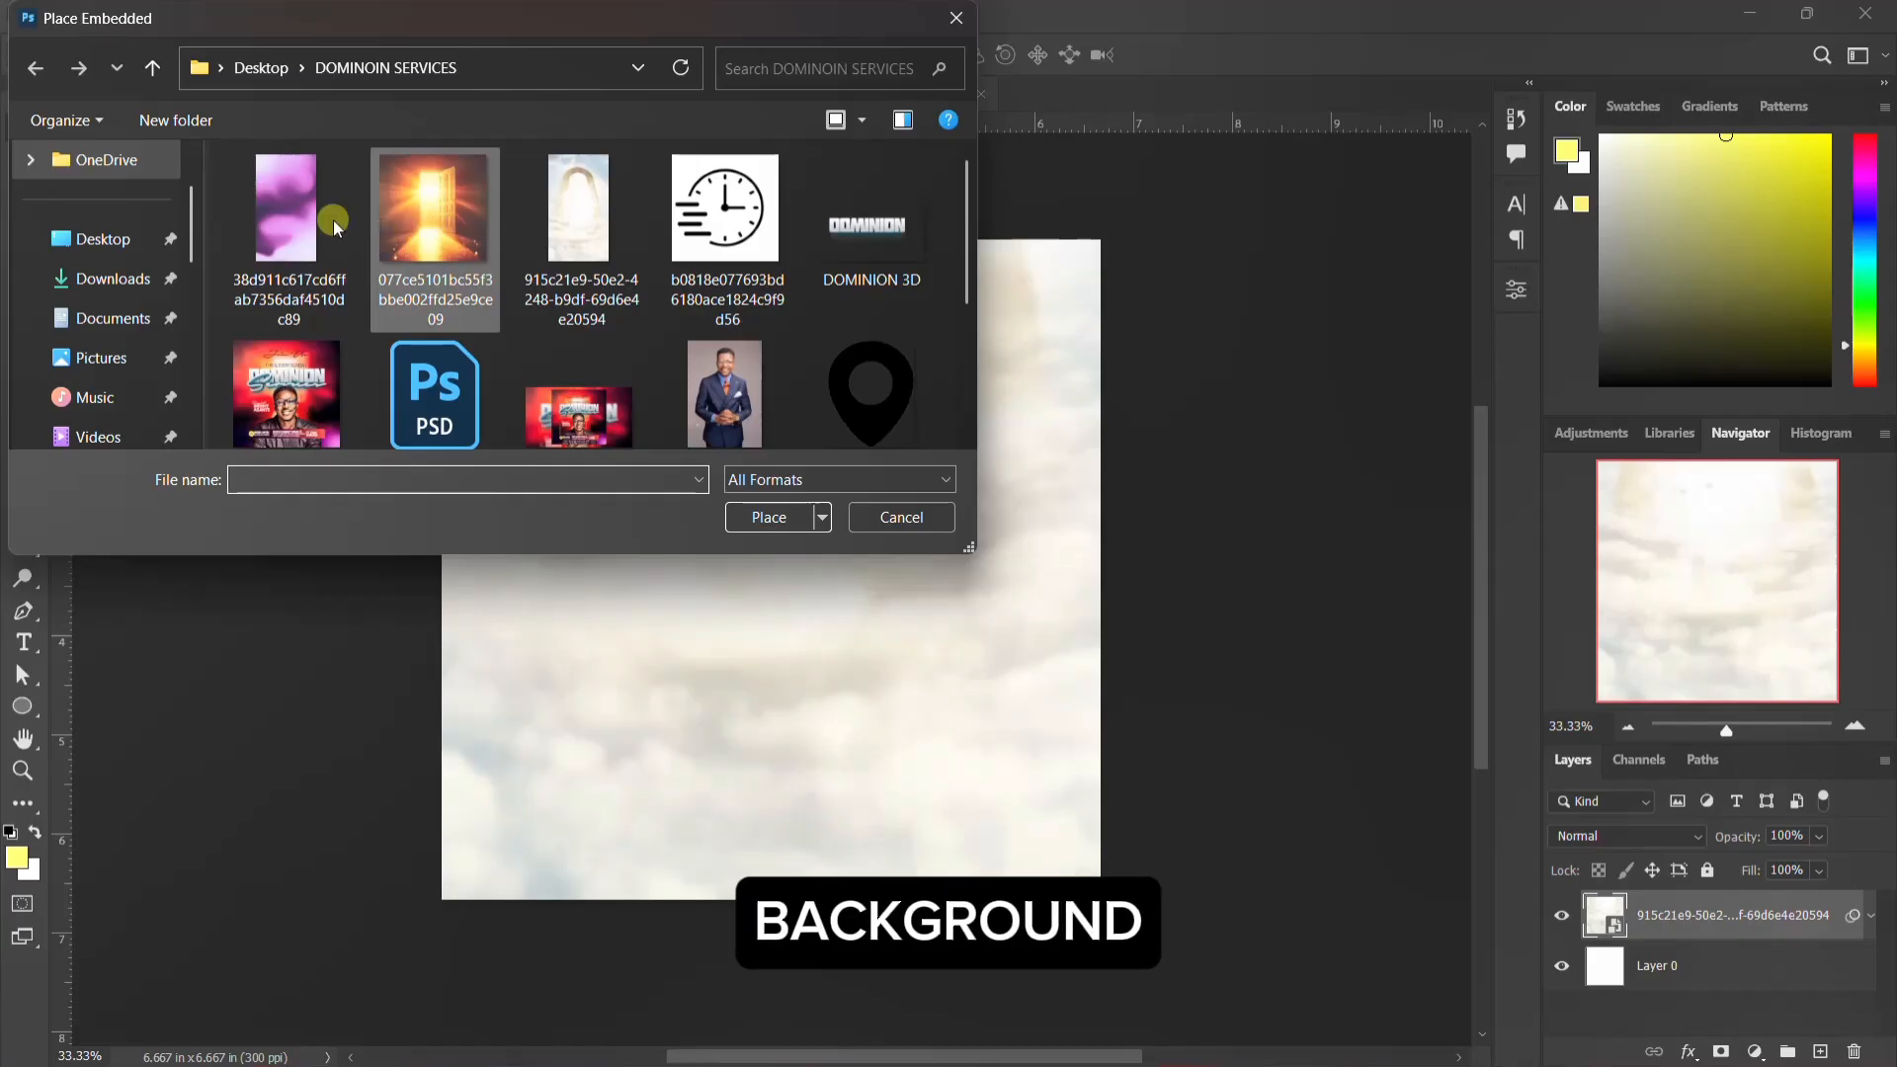
left_click(334, 220)
left_click(757, 517)
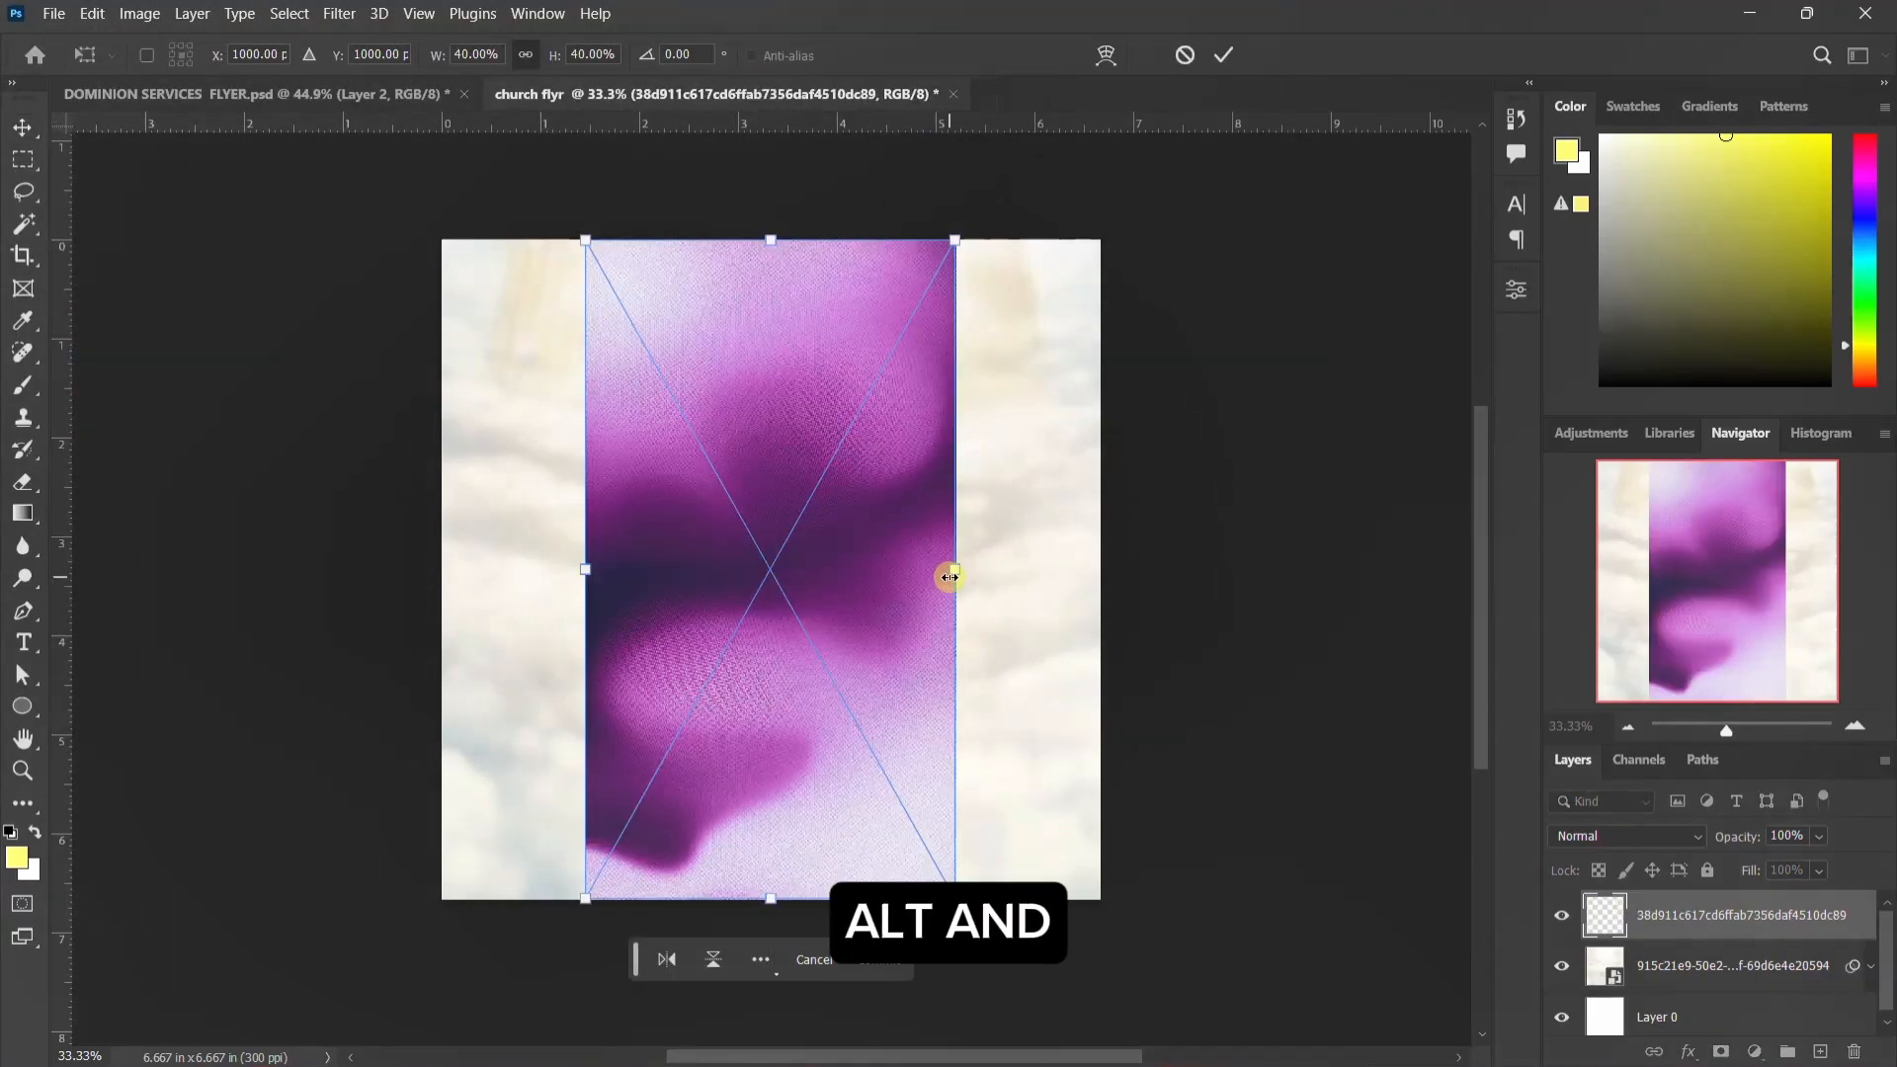
left_click_drag(958, 571, 1122, 565)
left_click_drag(830, 449, 822, 715)
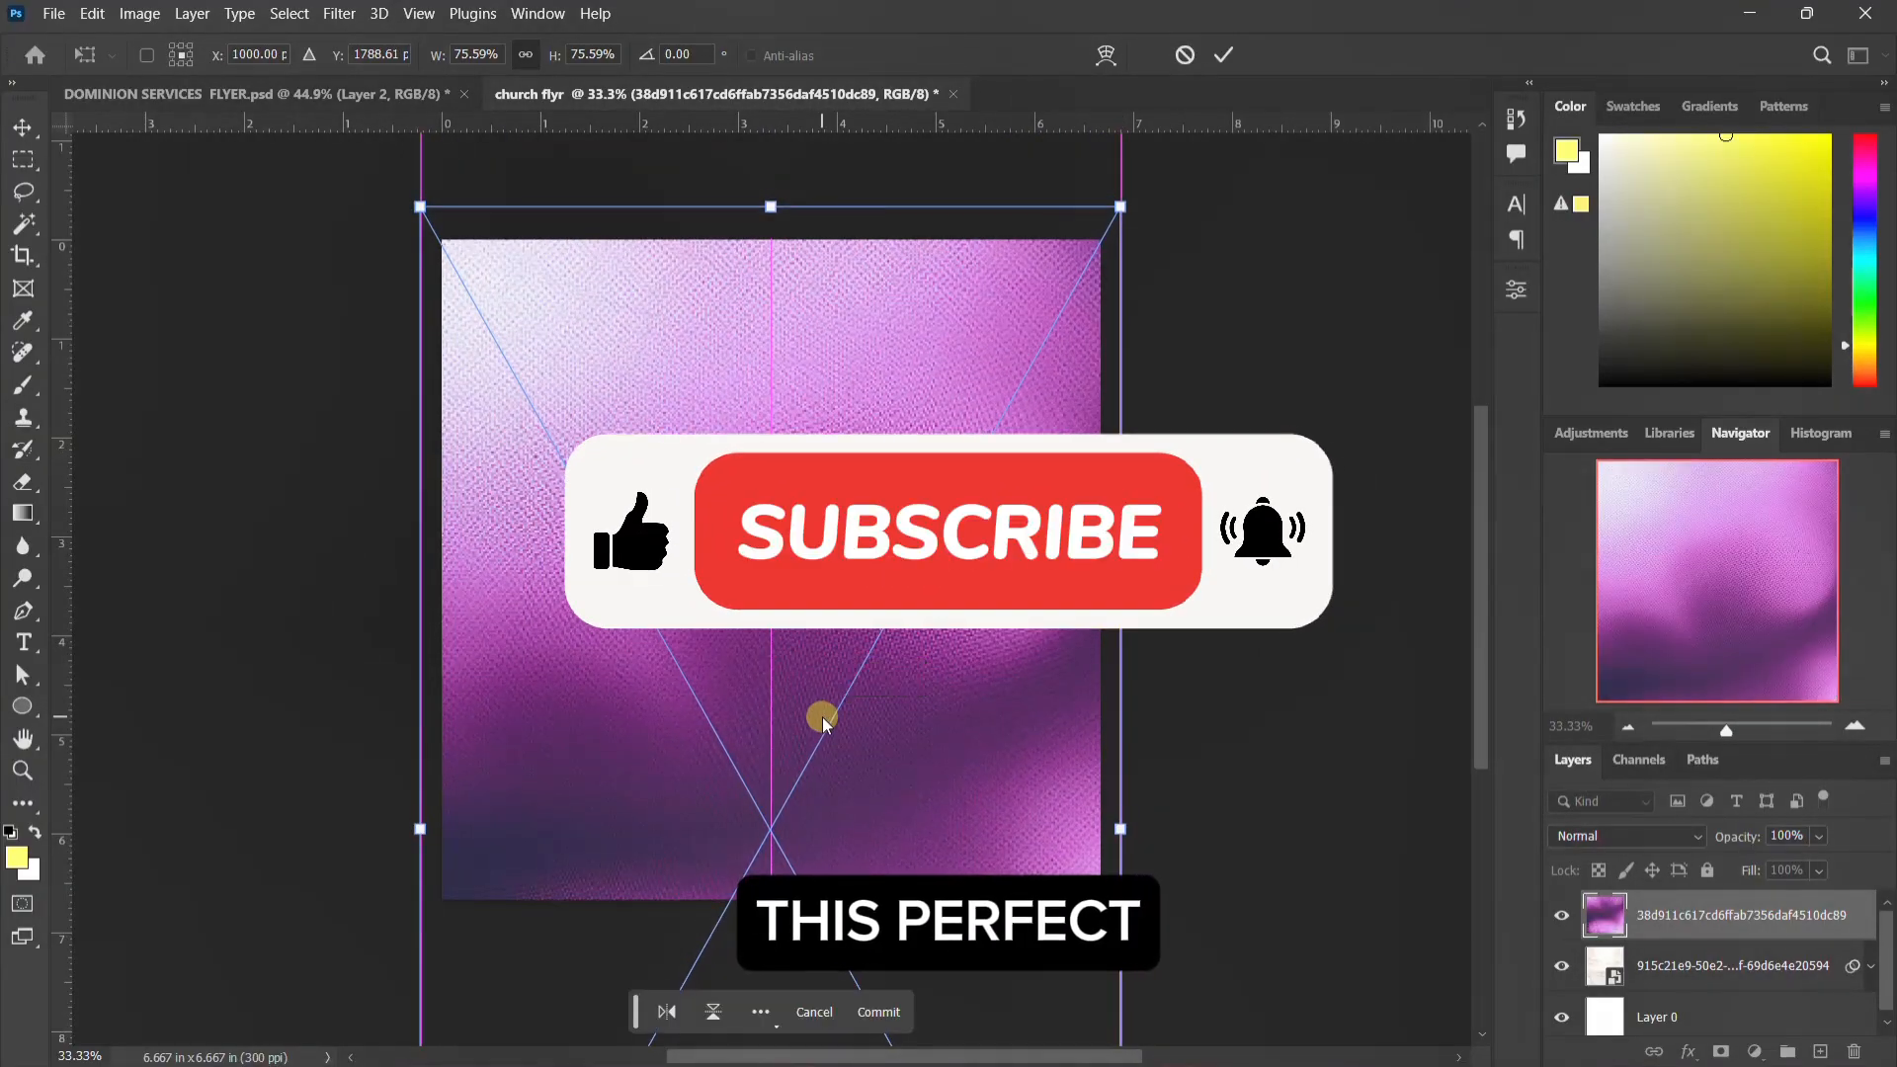
key("Return")
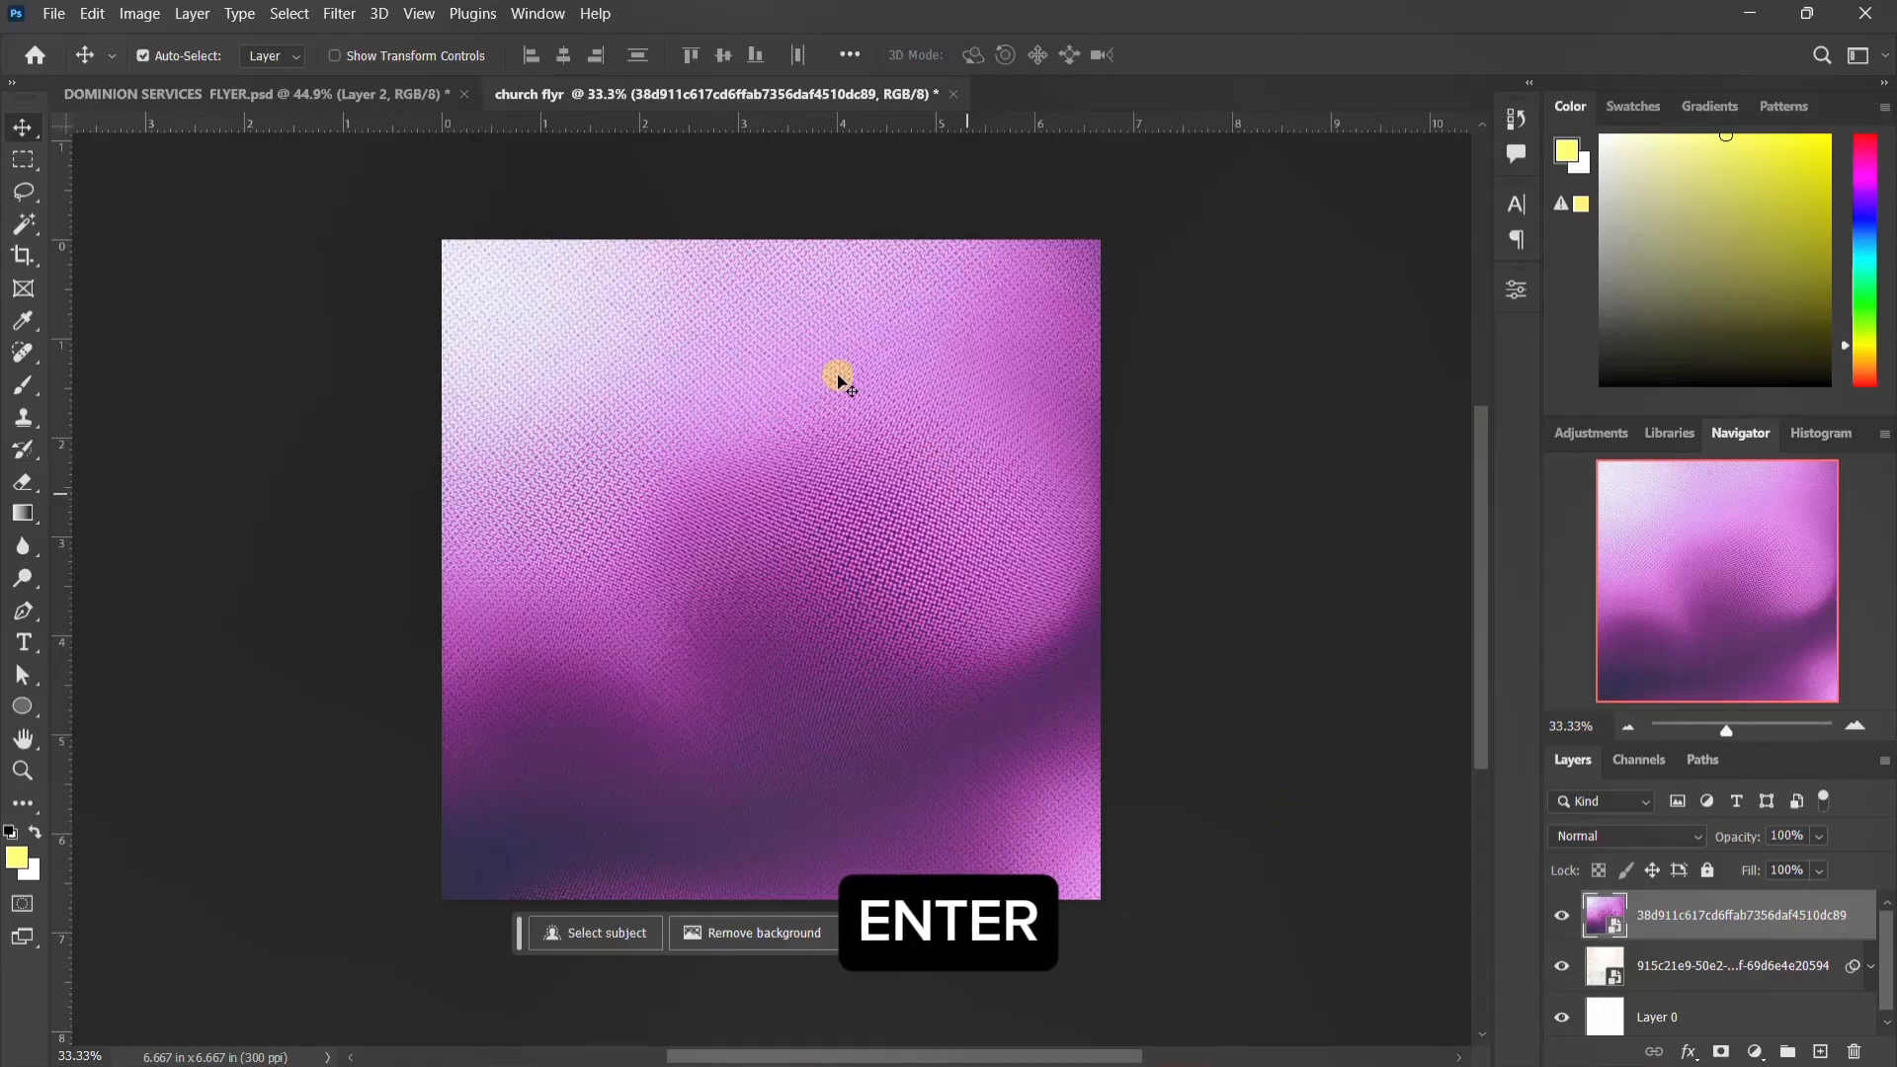
Step: Apply a Gaussian Blur with a 10-pixel radius to the purple texture layer
left_click(341, 14)
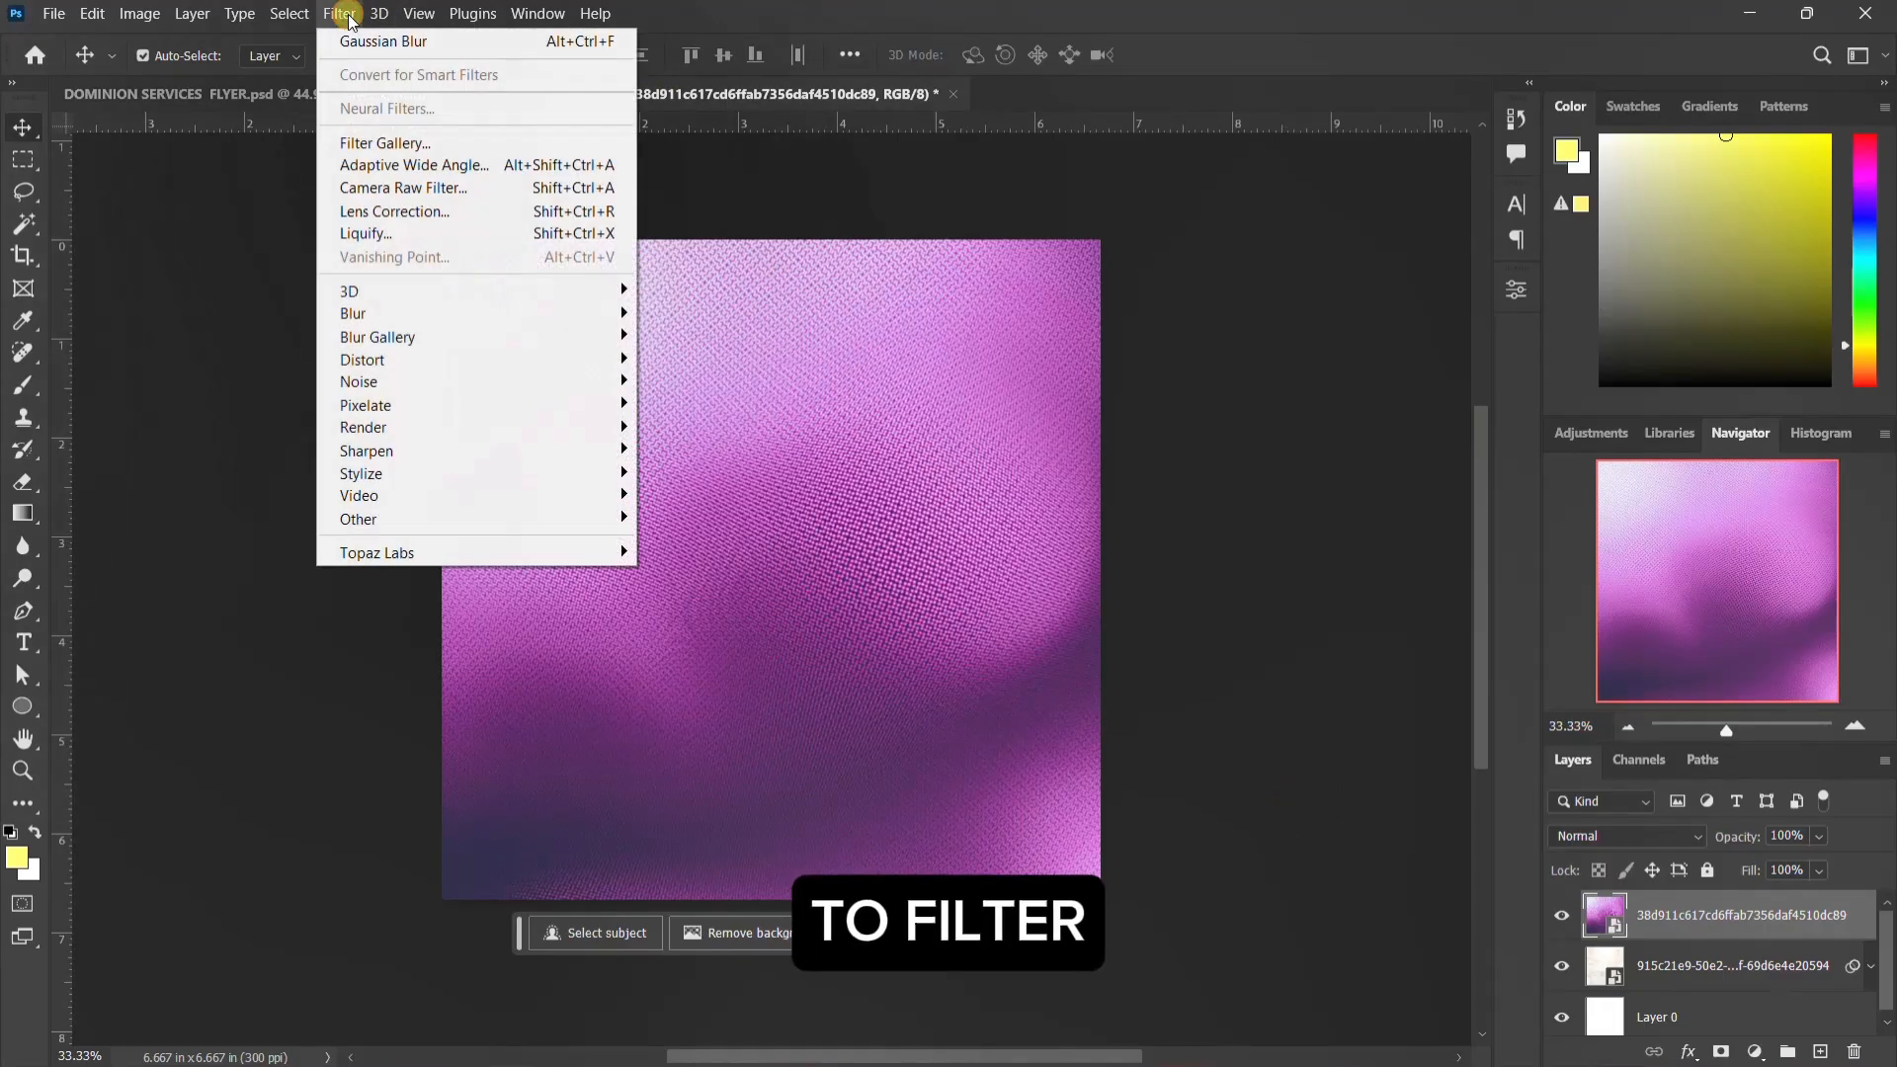
mouse_move(413, 324)
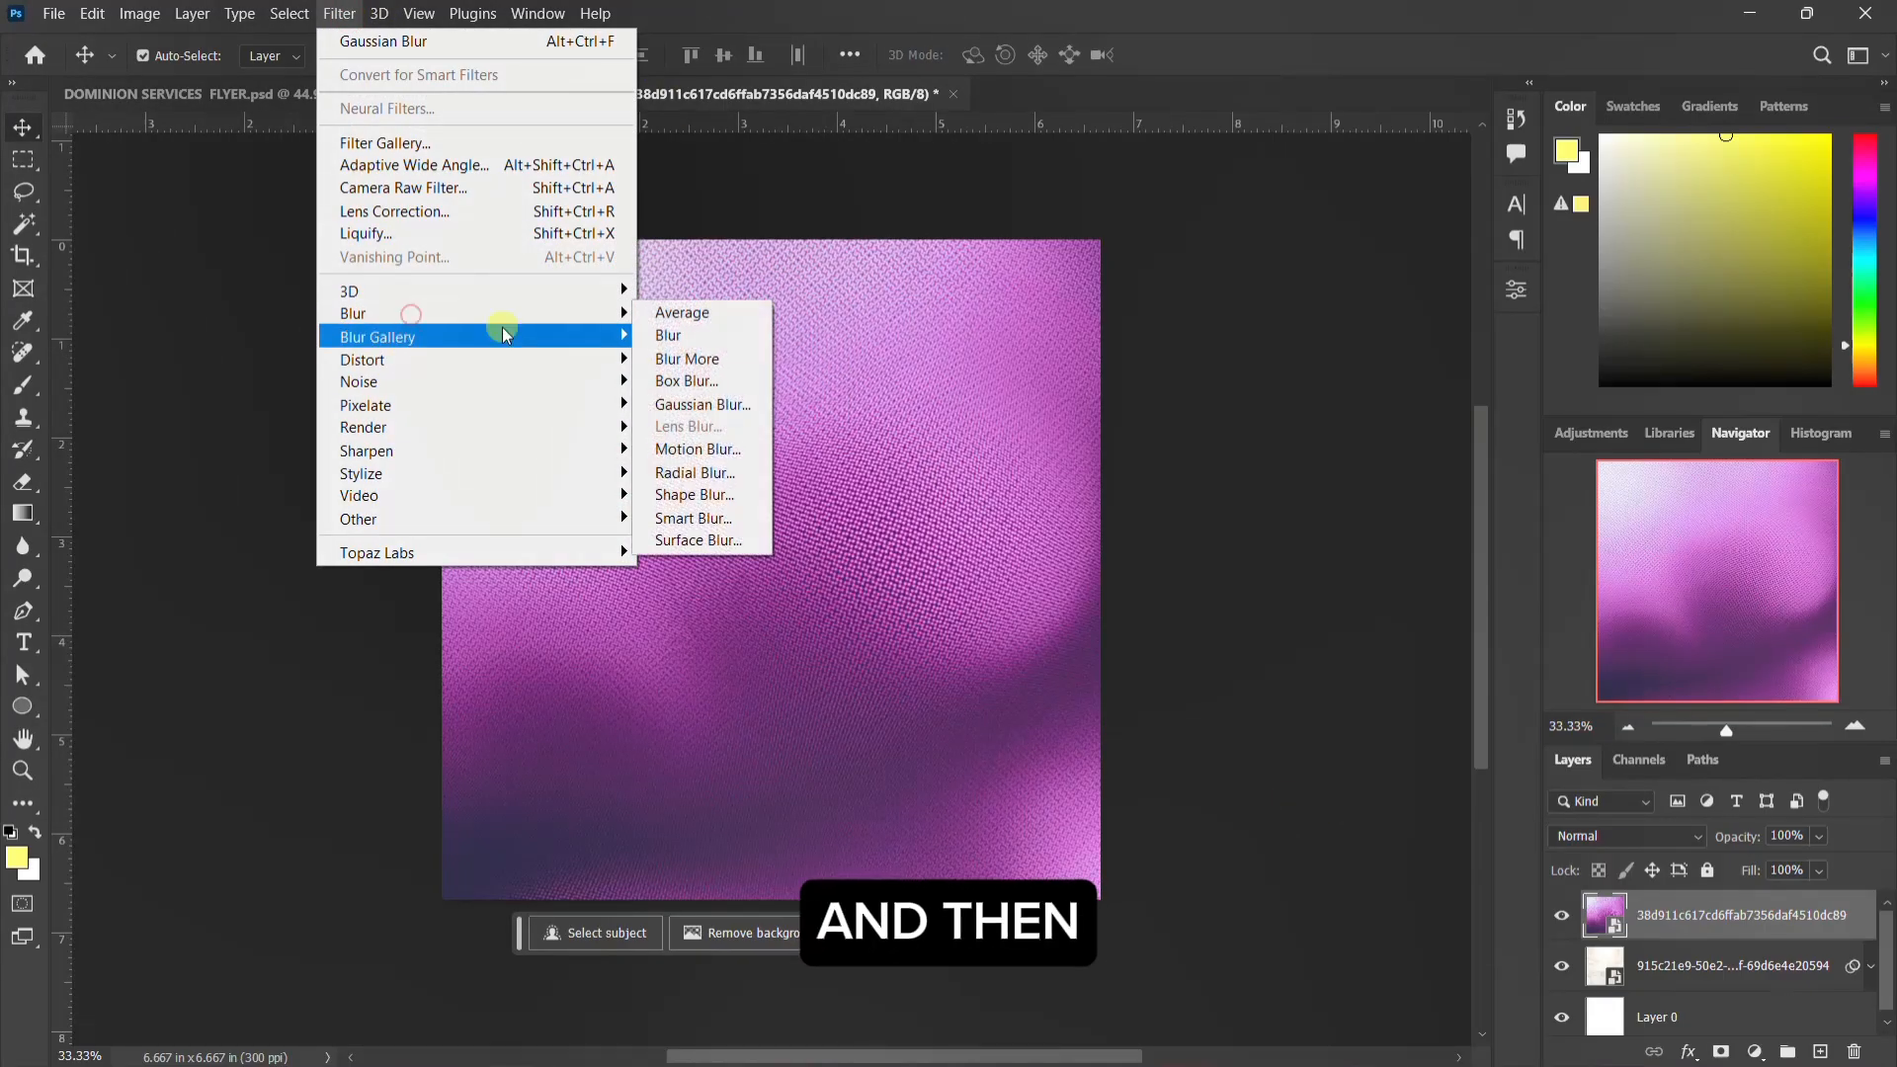
left_click(702, 409)
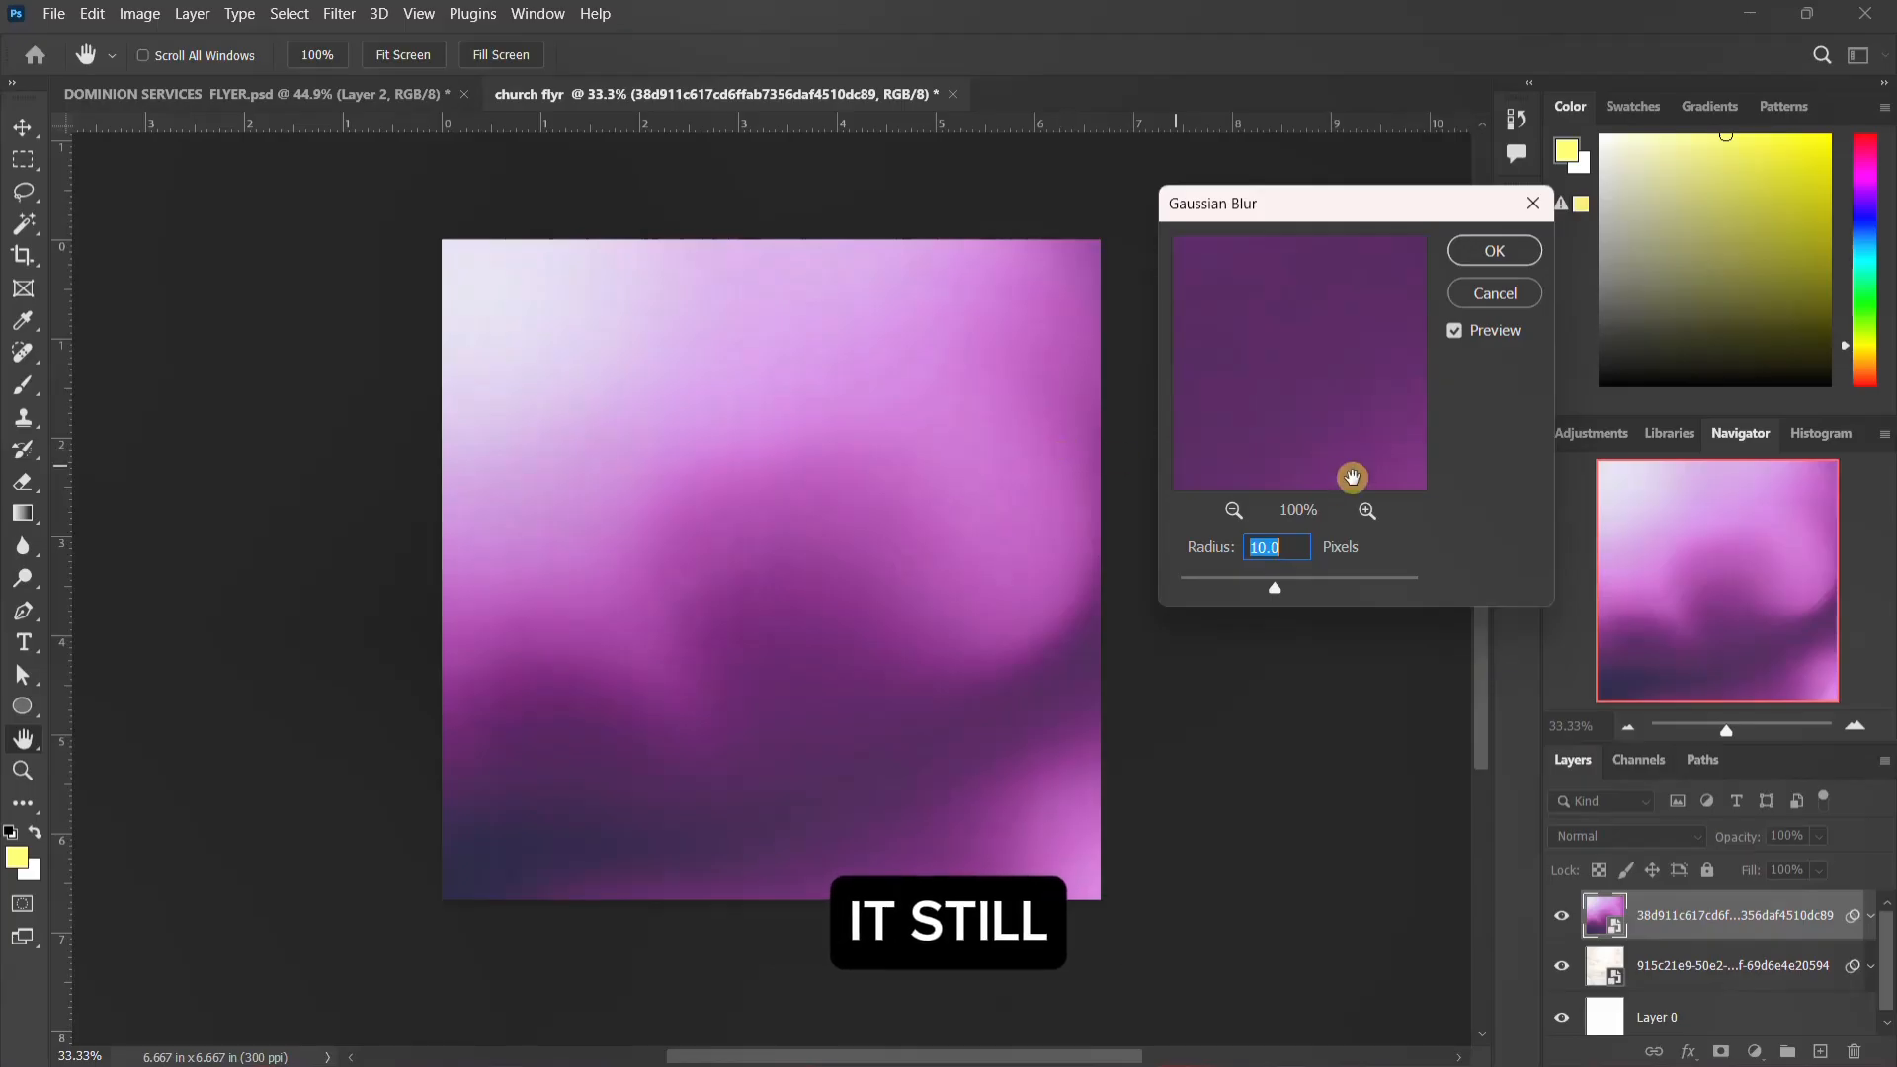
left_click(1503, 255)
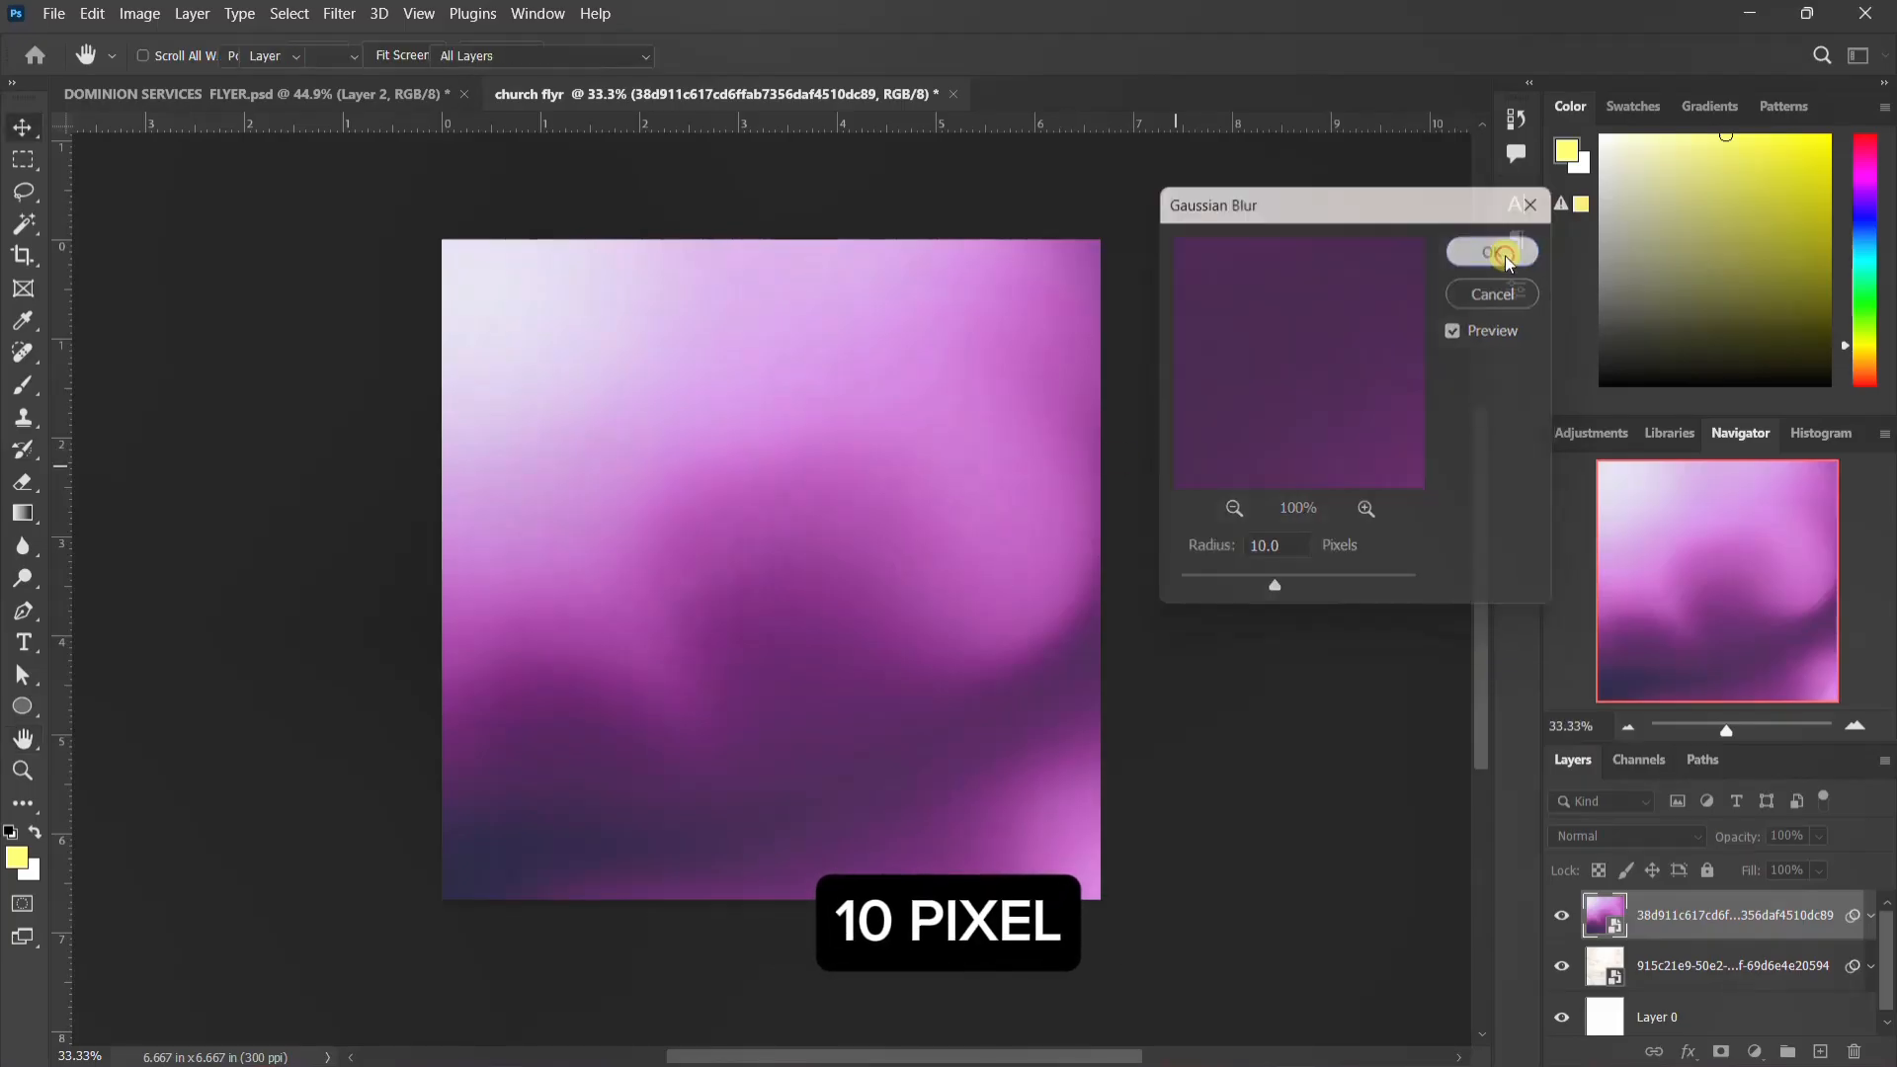
Step: Set the purple texture layer's blend mode to Hard Light and collapse its smart filter list
left_click(1636, 840)
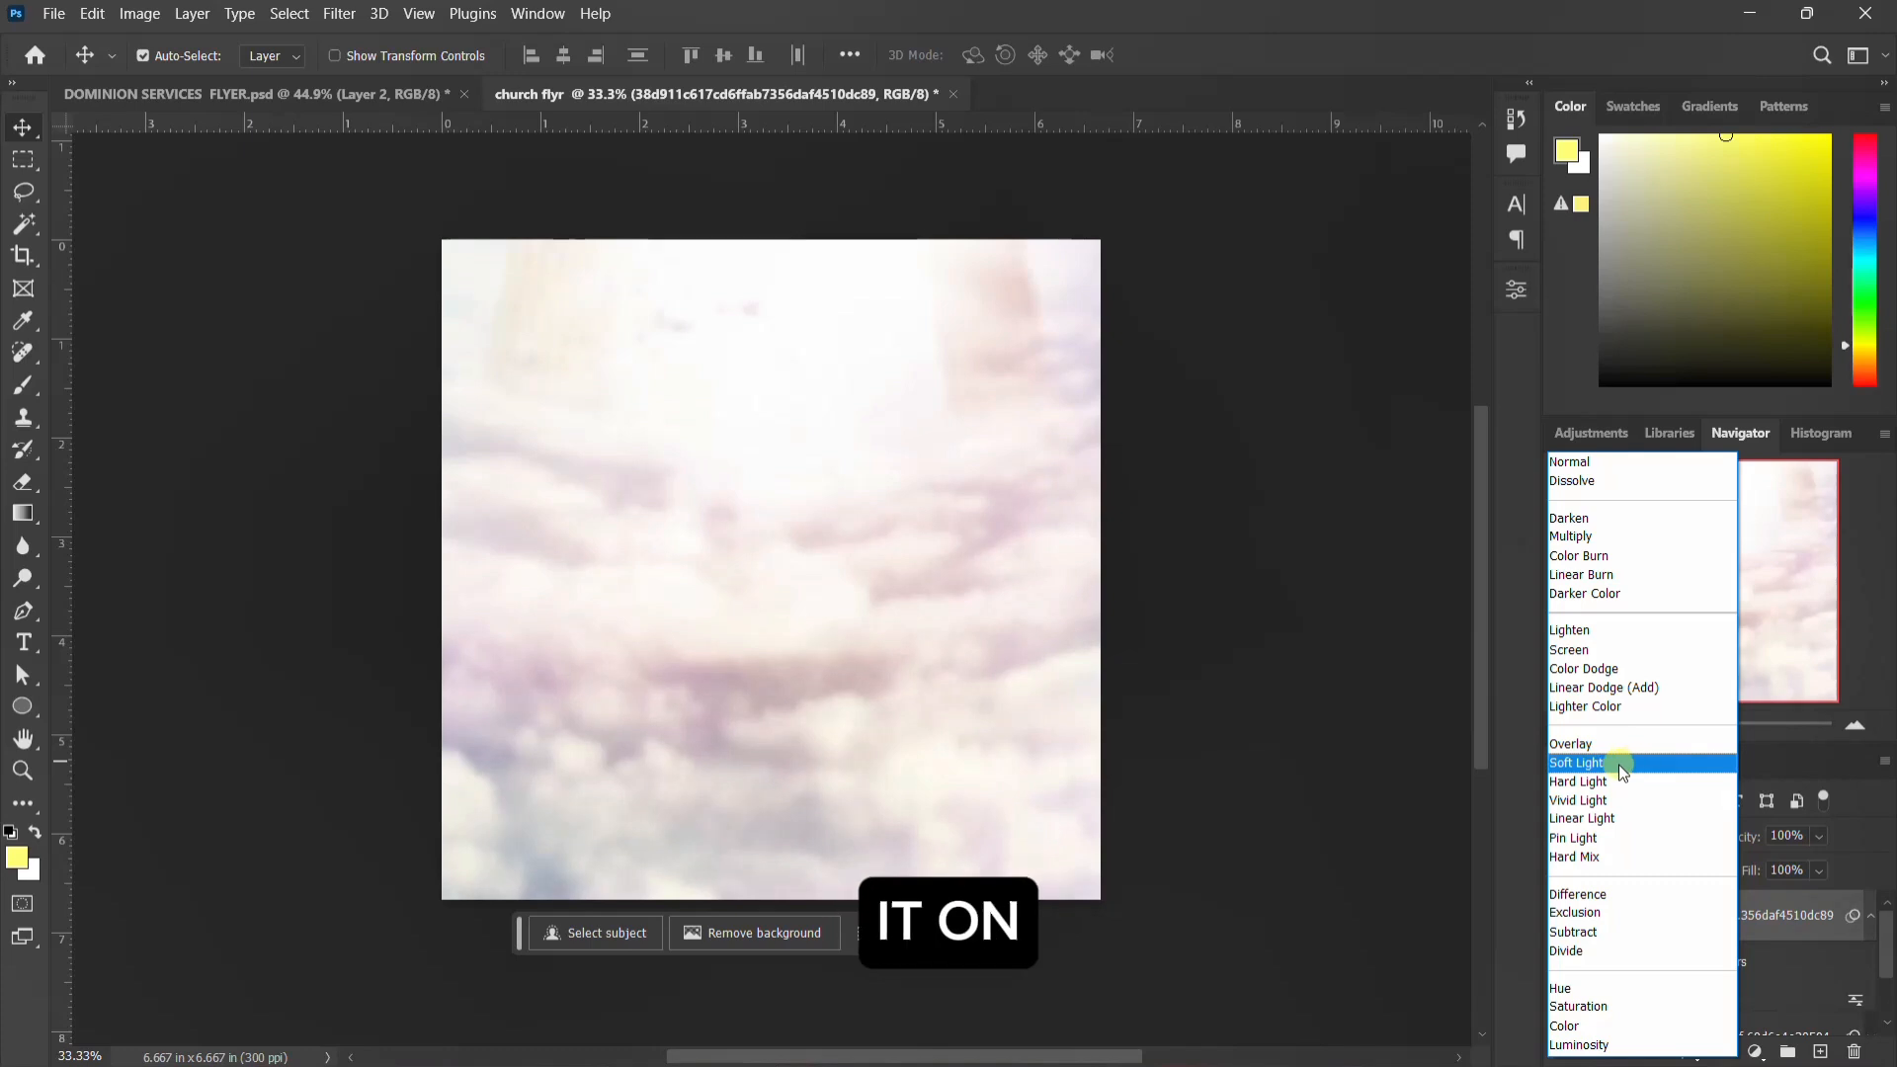
left_click(1607, 788)
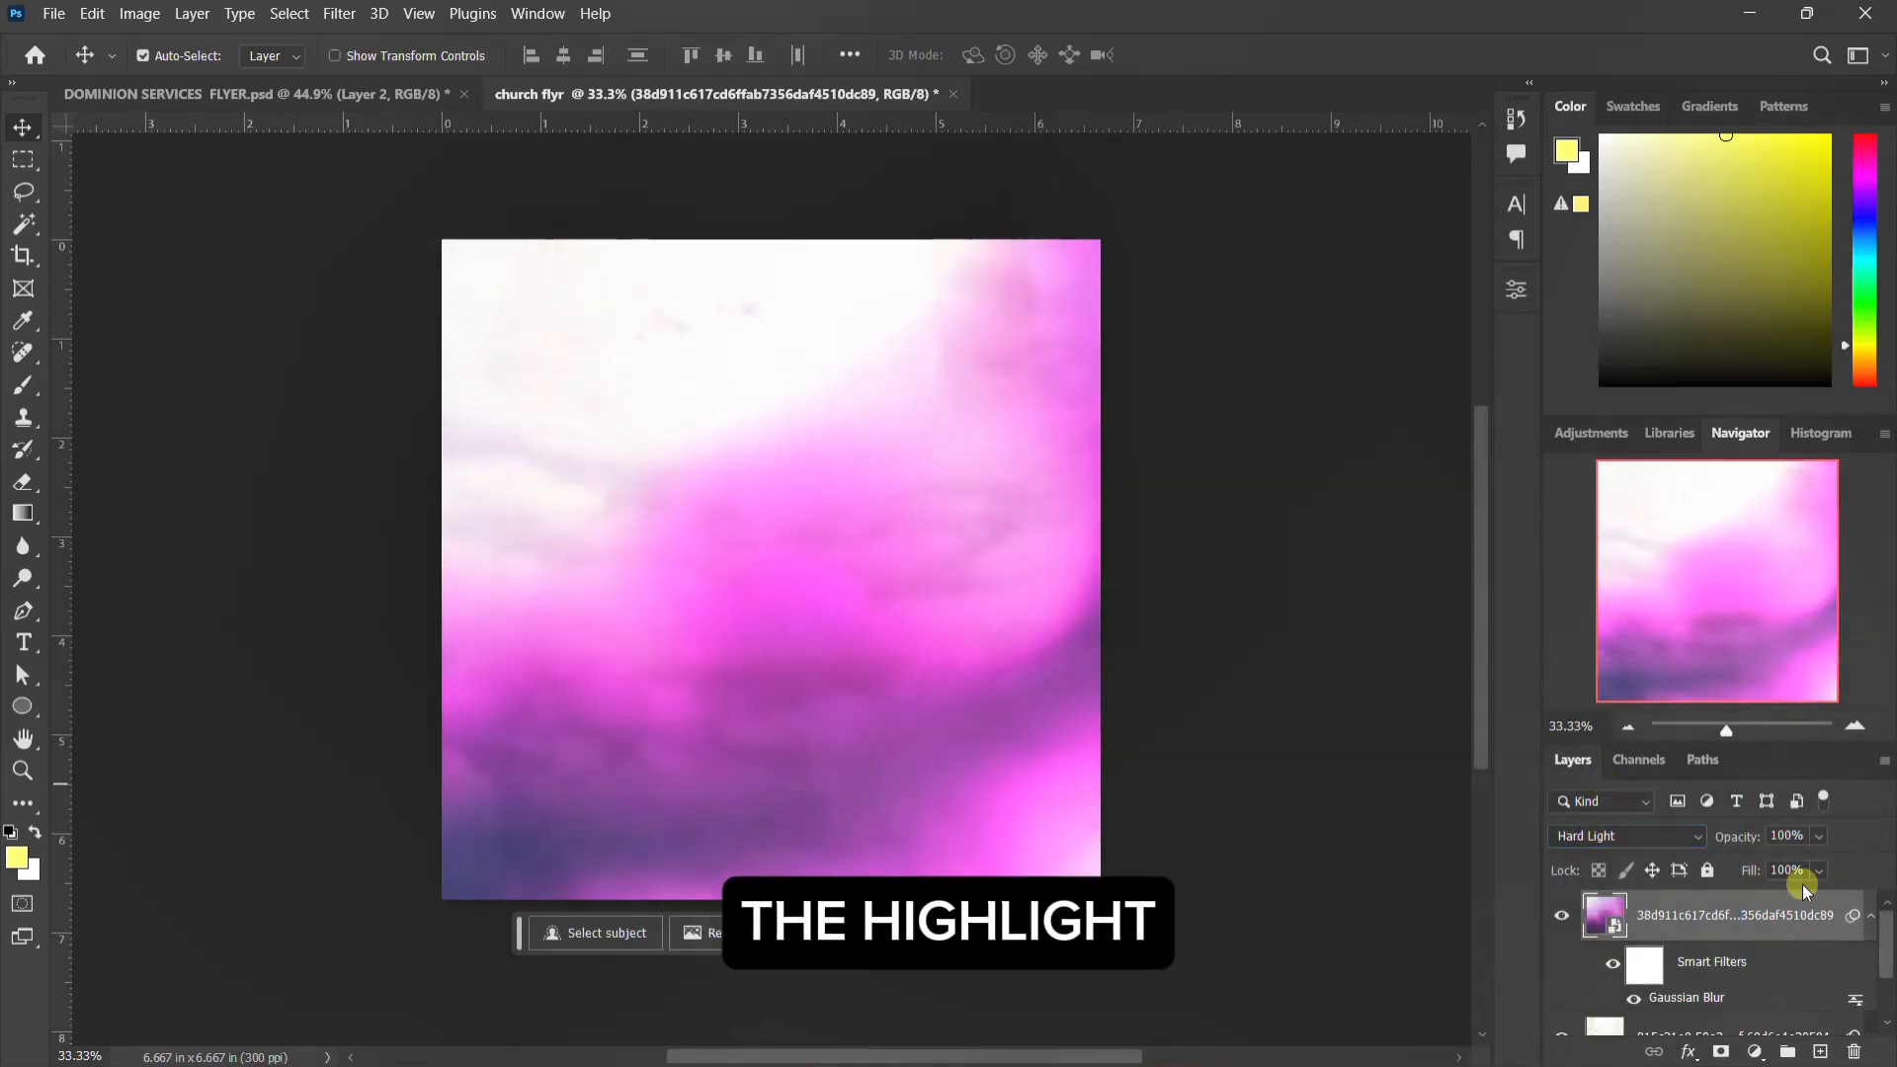
left_click(1871, 915)
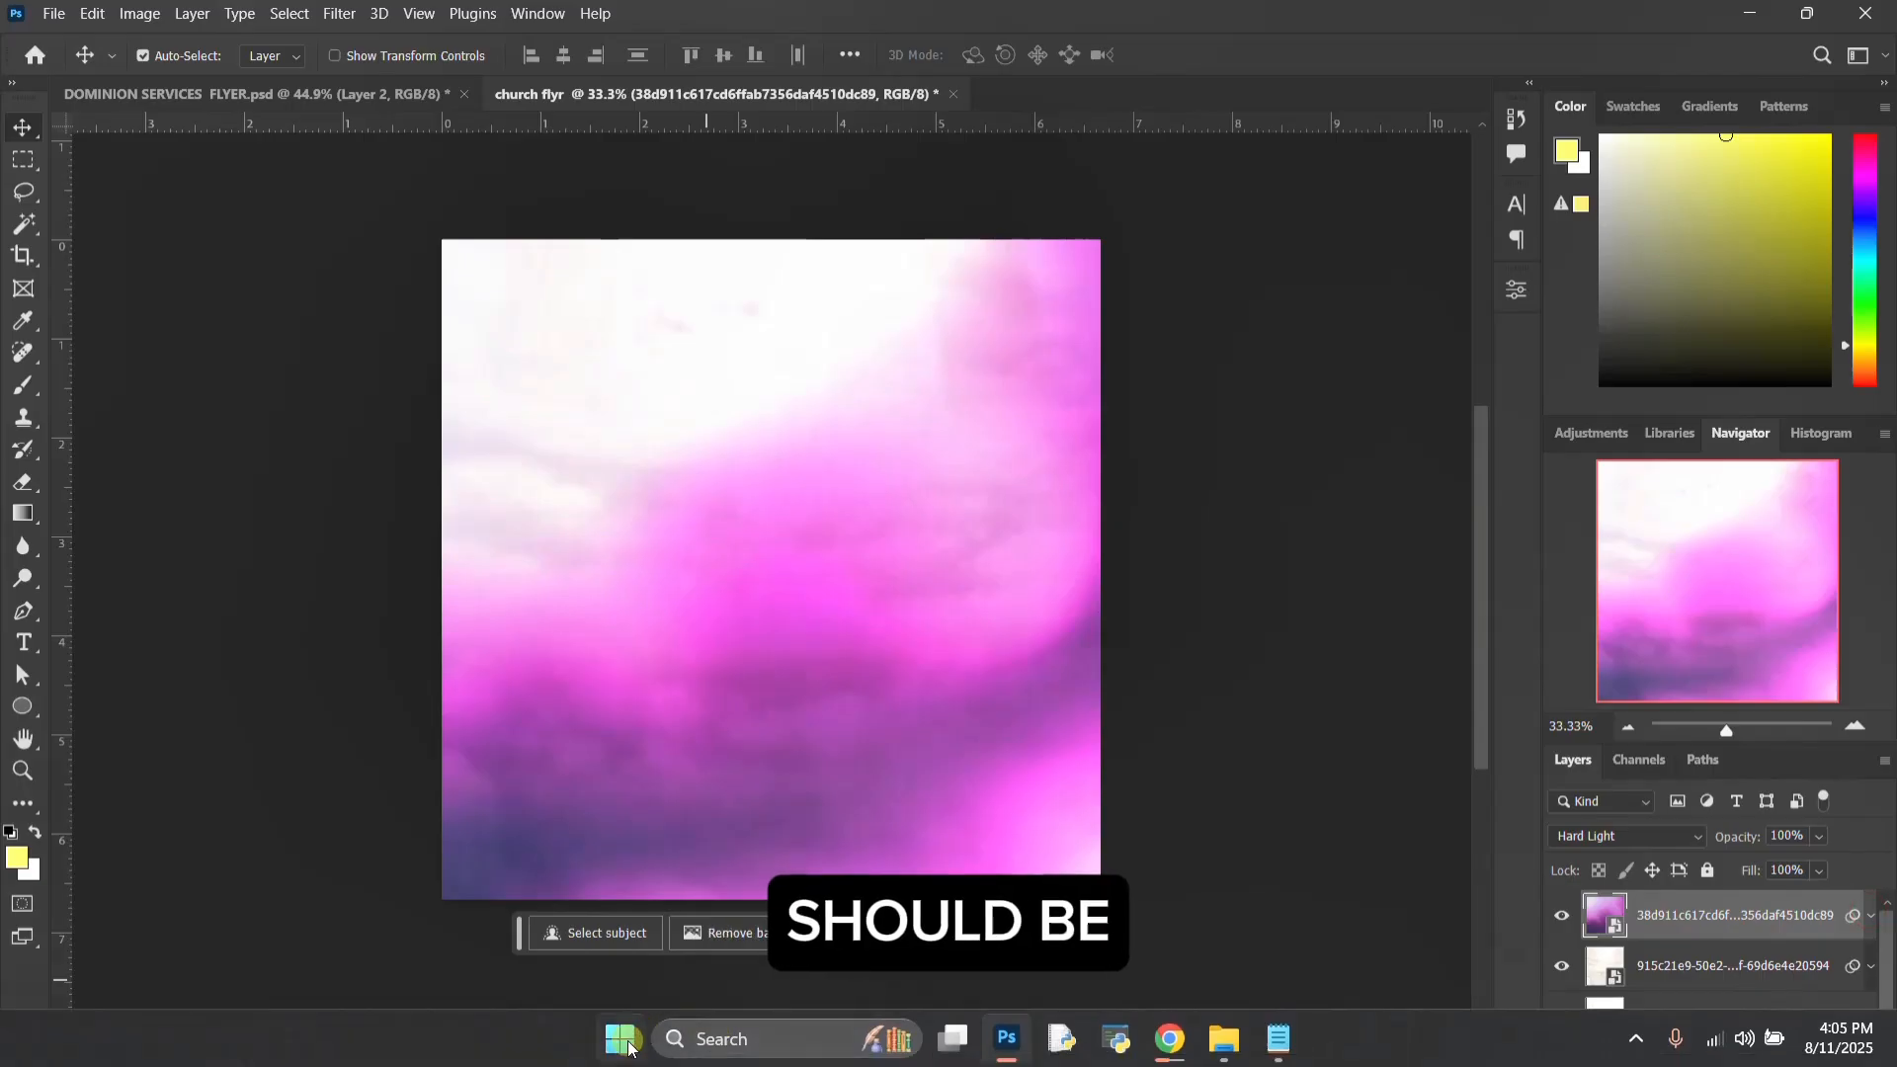
Step: Place the glowing door image 077ce5101bc55f3bbe002ffd25e9ce09 as an embedded object filling the canvas and set its blend mode to Linear Burn
left_click(50, 14)
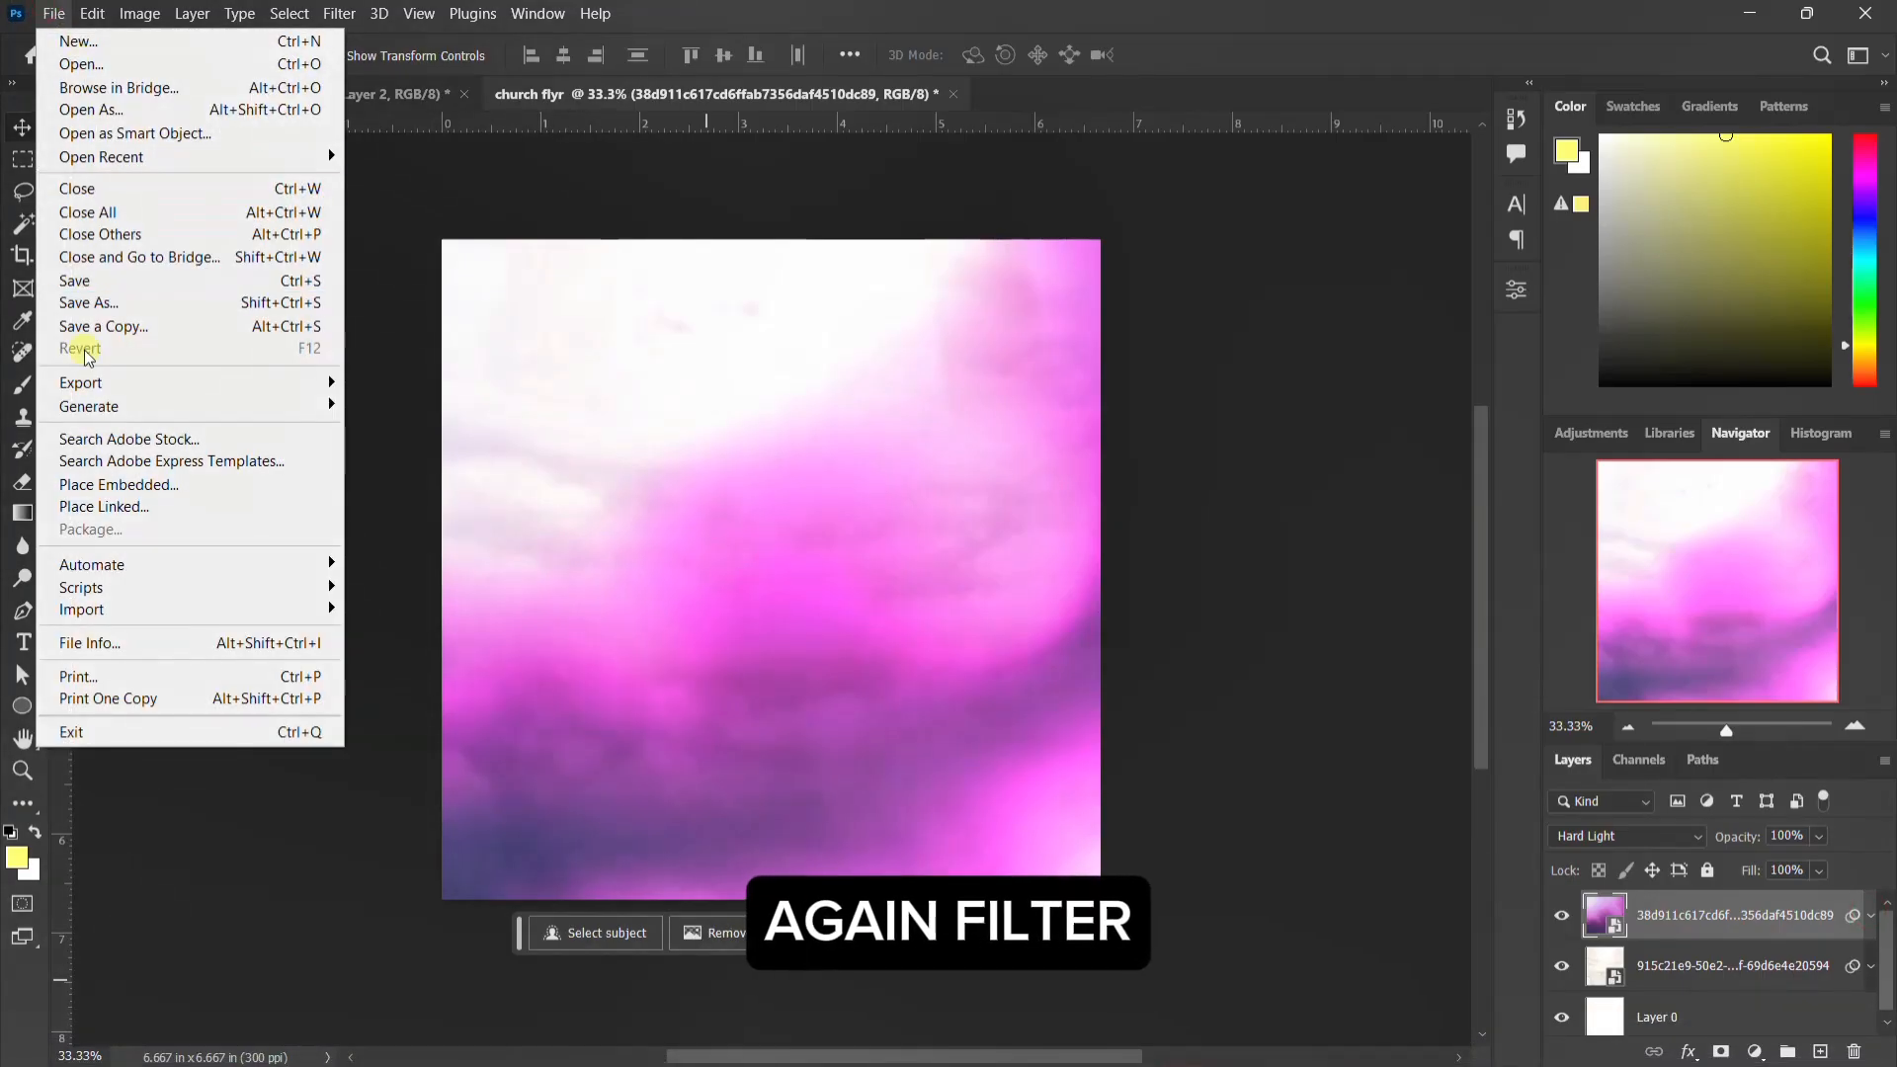
left_click(162, 486)
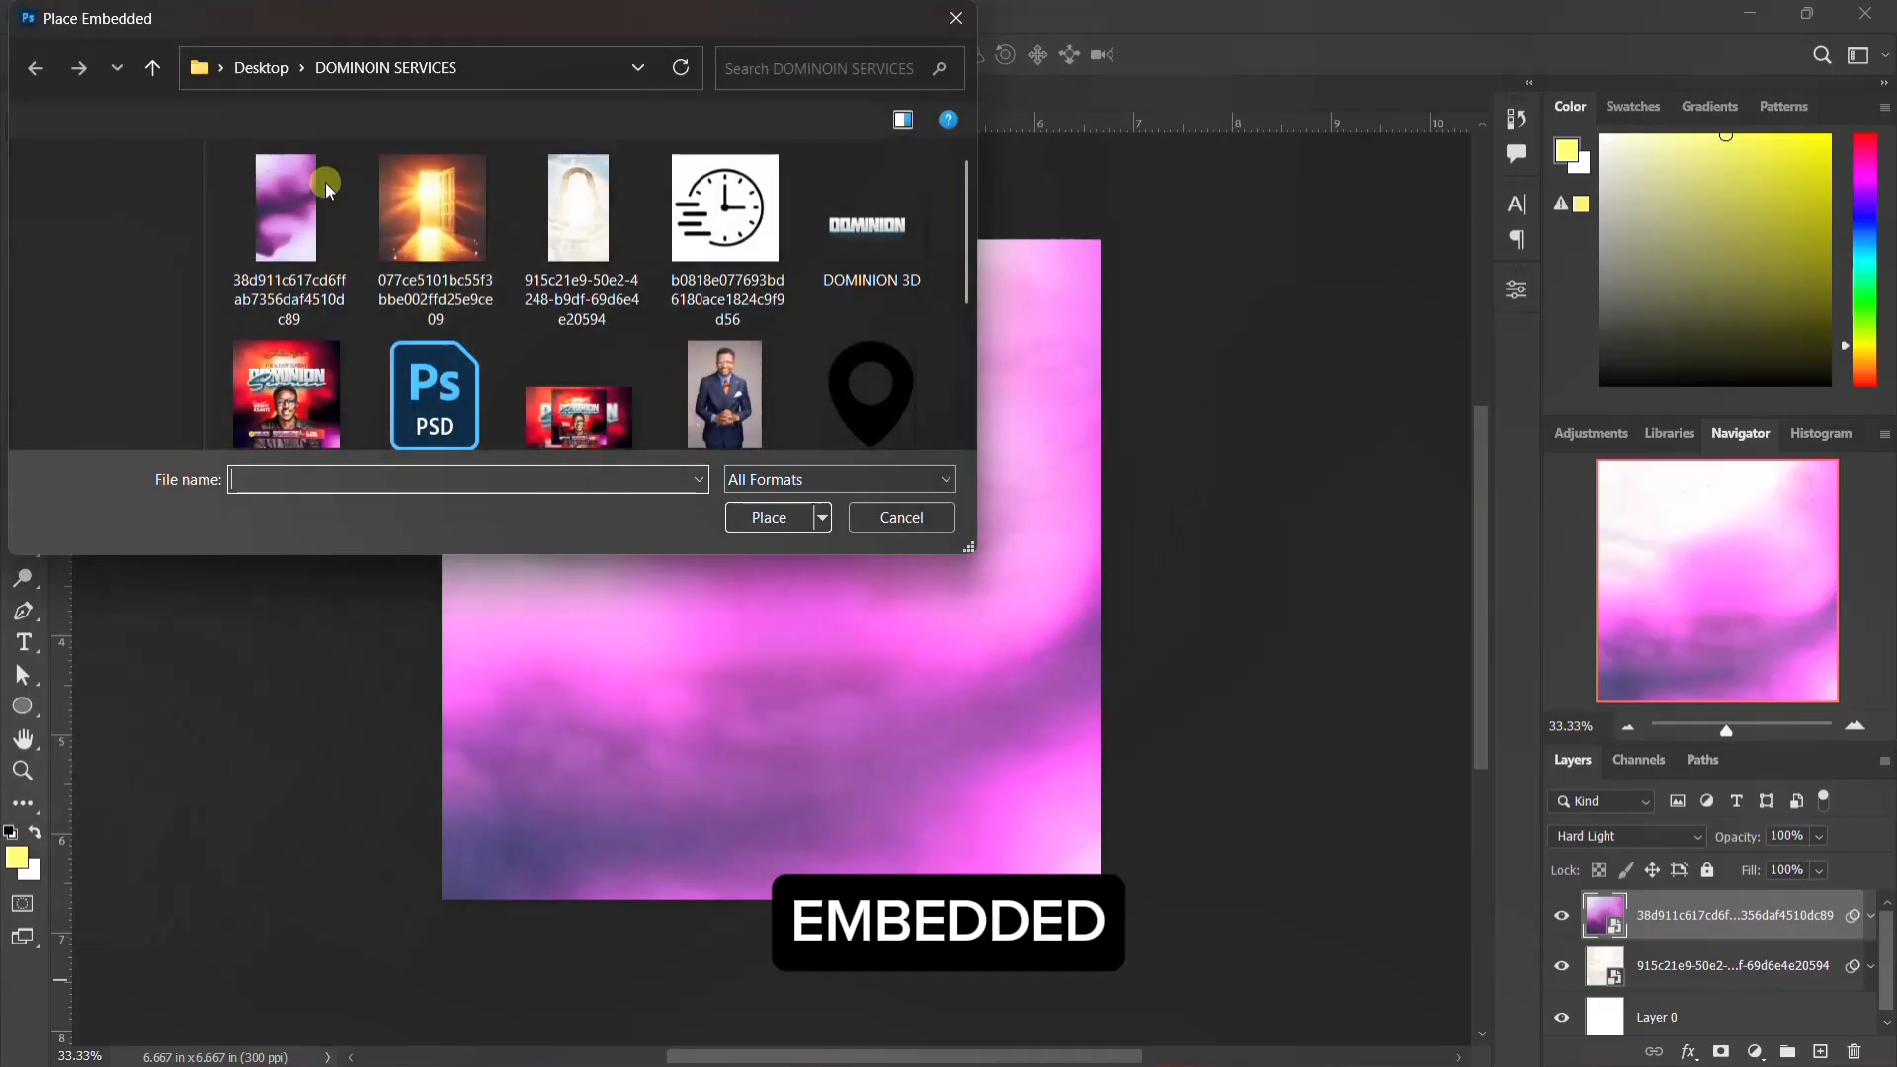
left_click(459, 237)
left_click(768, 518)
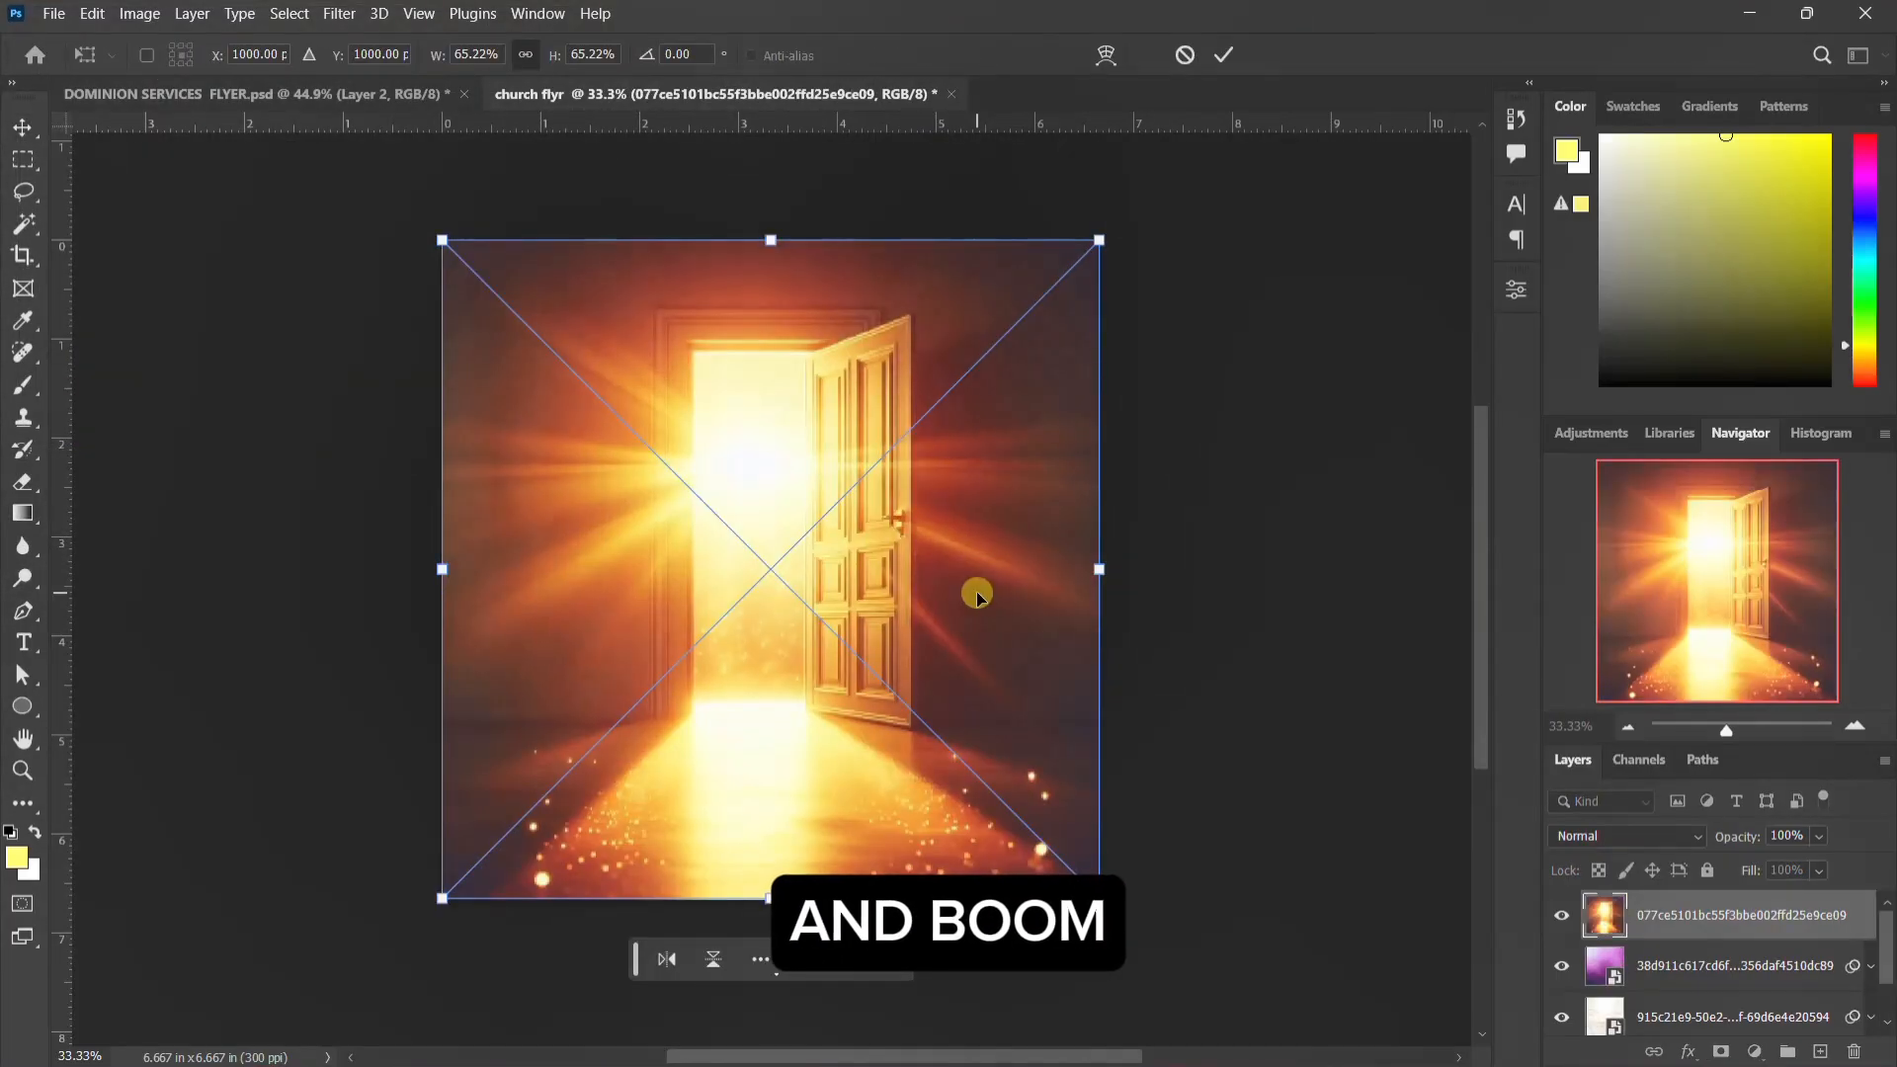
key("Return")
left_click(1652, 844)
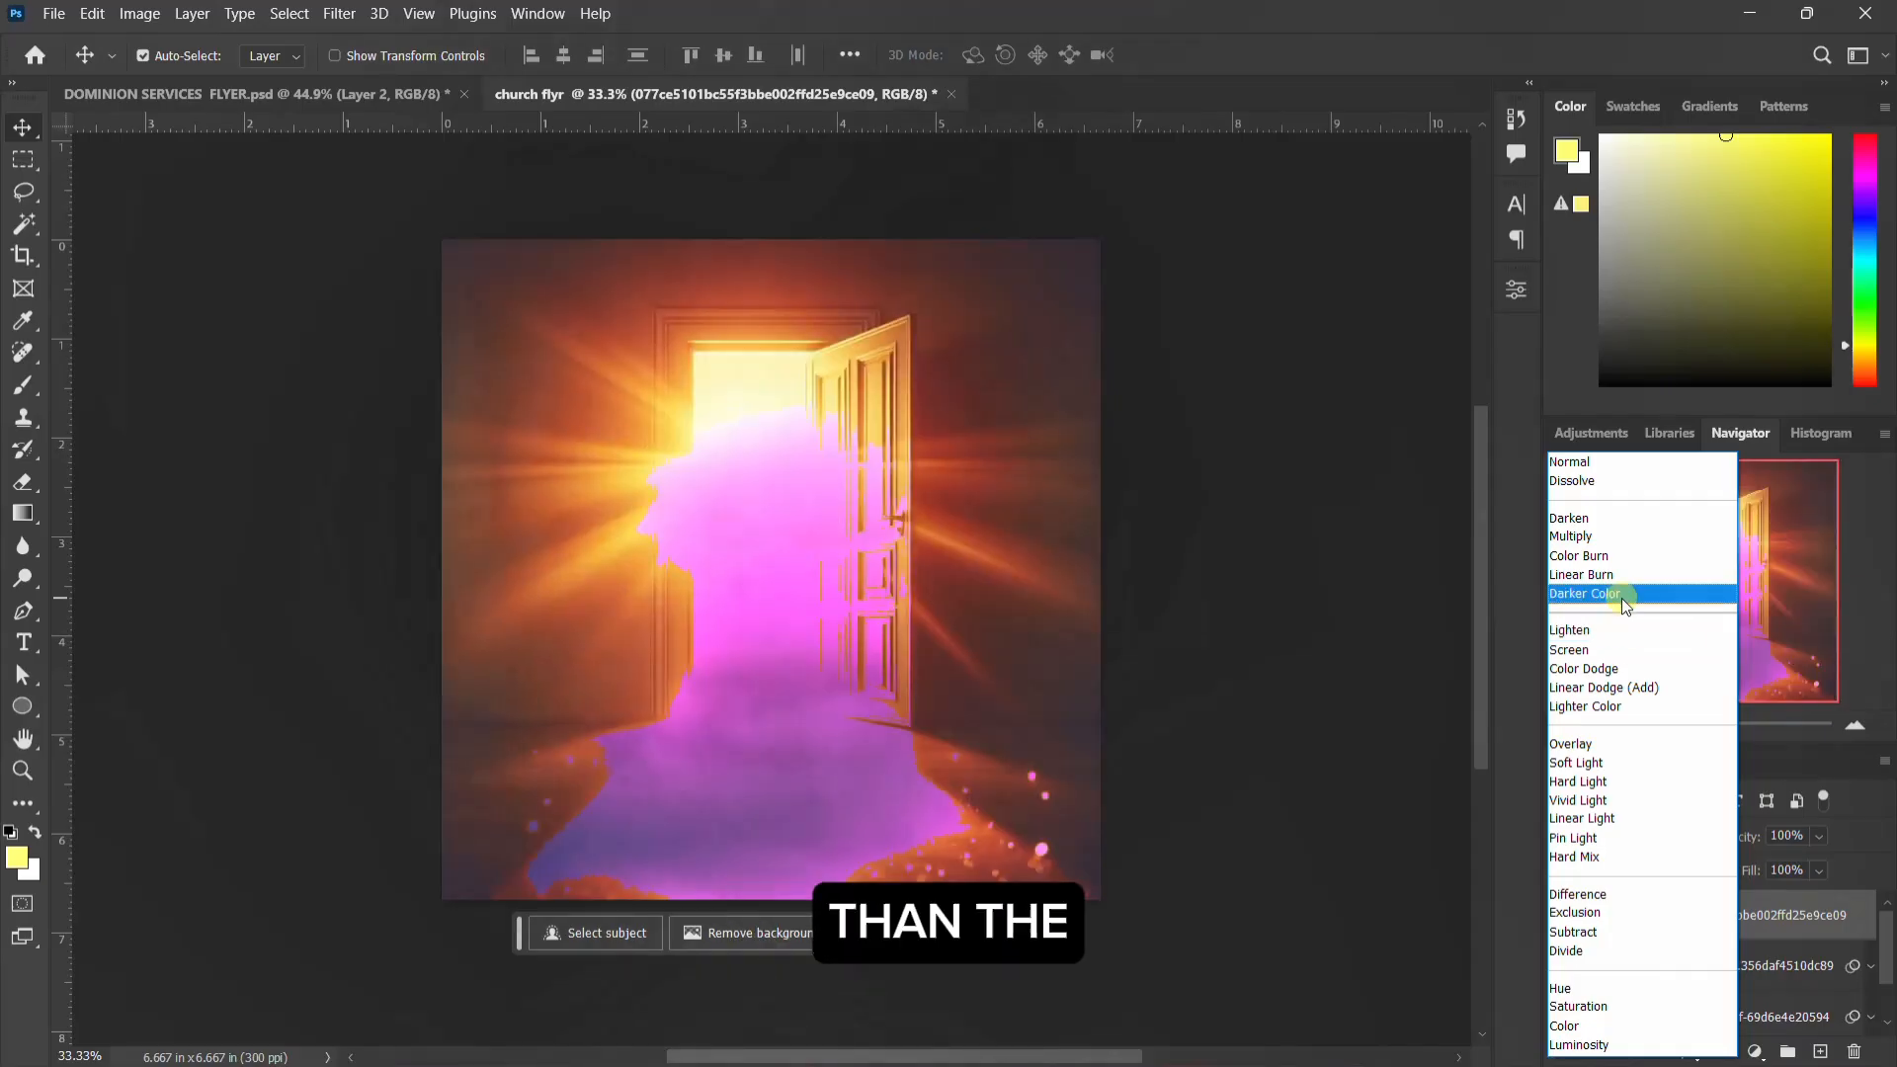
left_click(1620, 576)
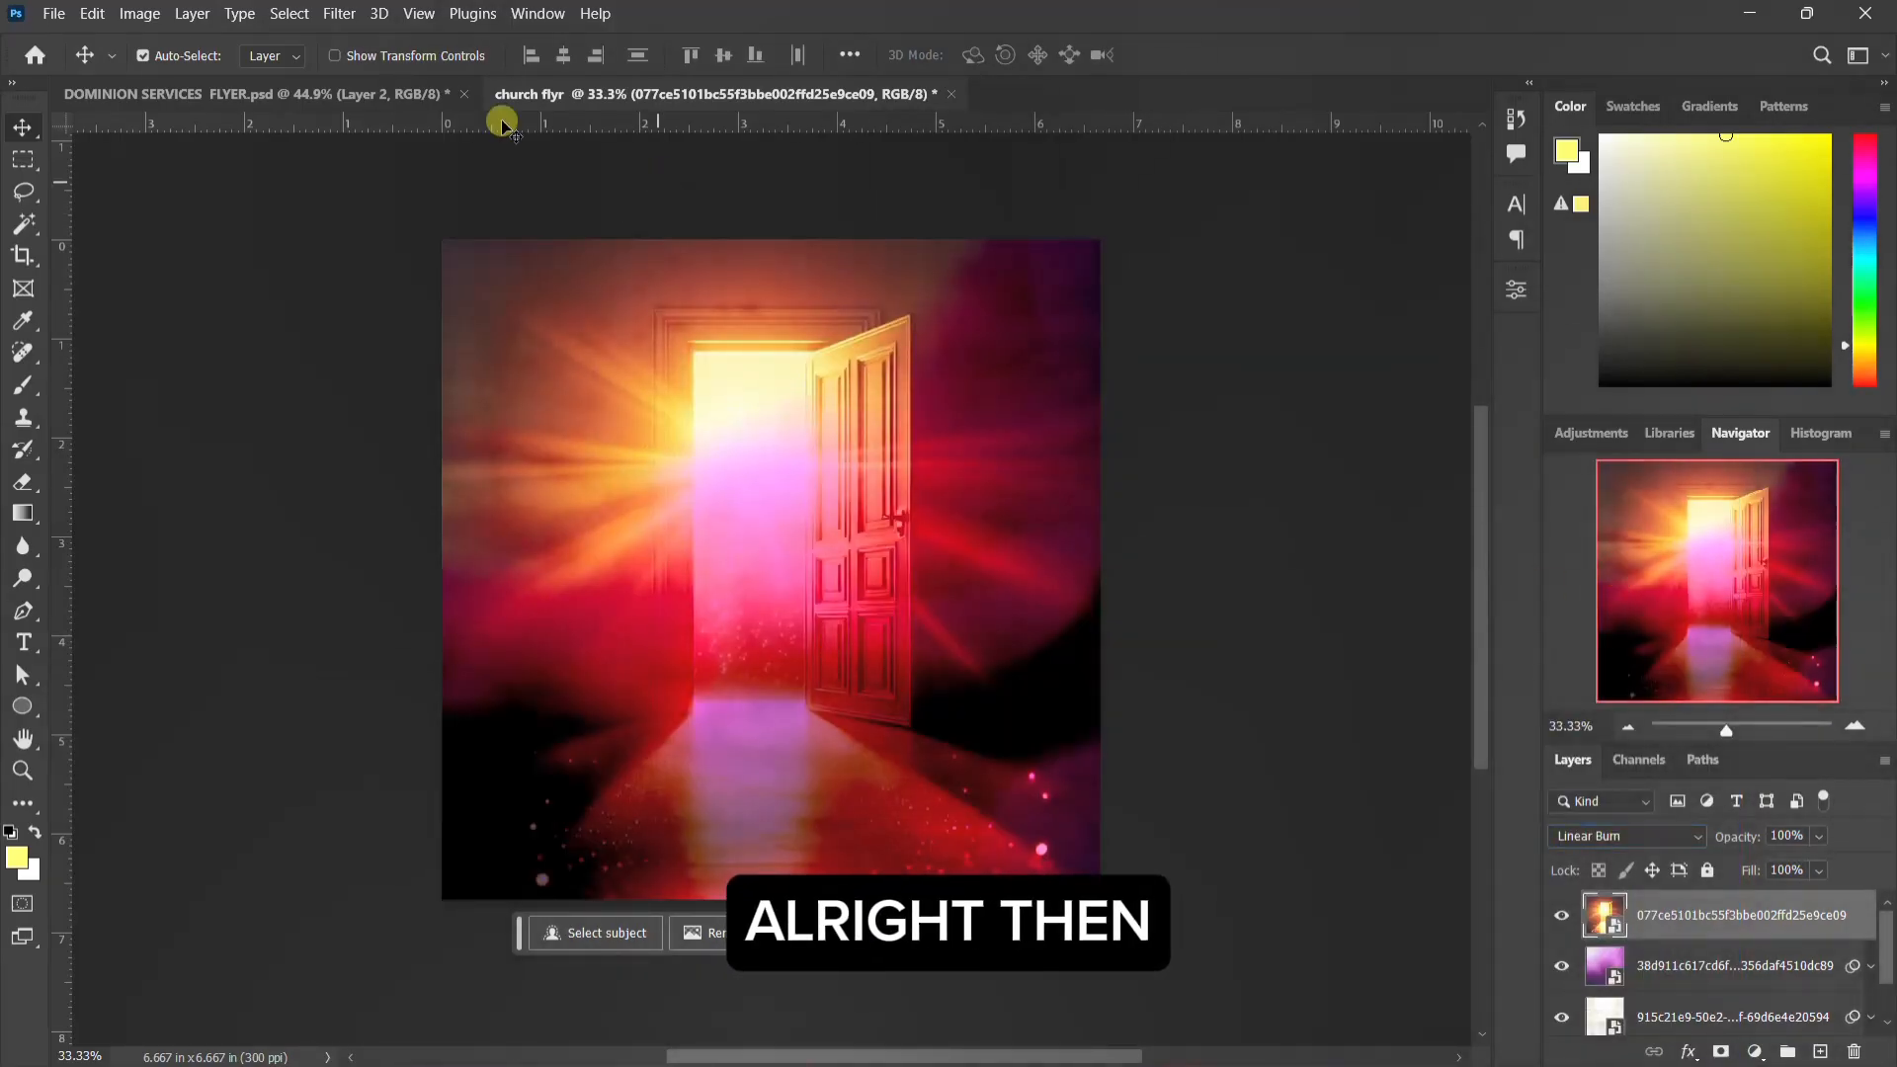
Step: Apply a Gaussian Blur with a 20-pixel radius to the door image layer
left_click(339, 14)
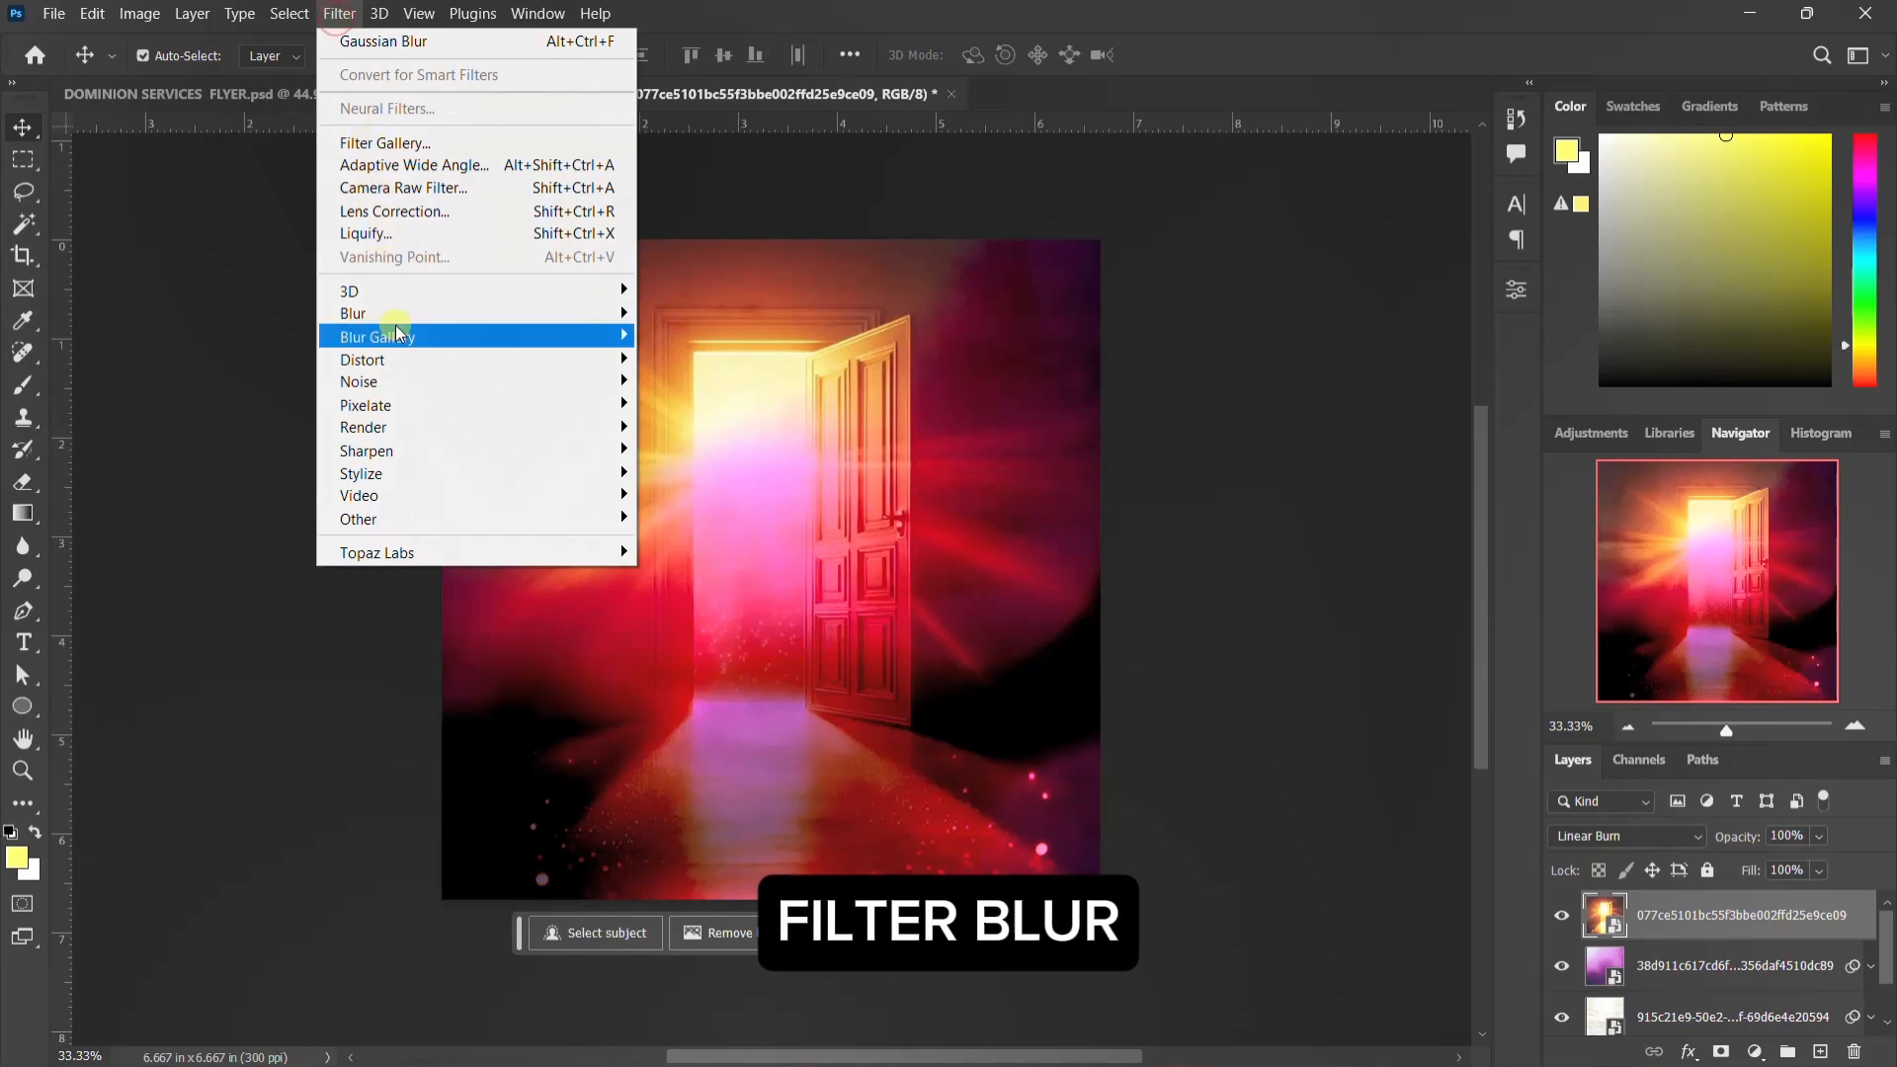
mouse_move(415, 313)
left_click(696, 405)
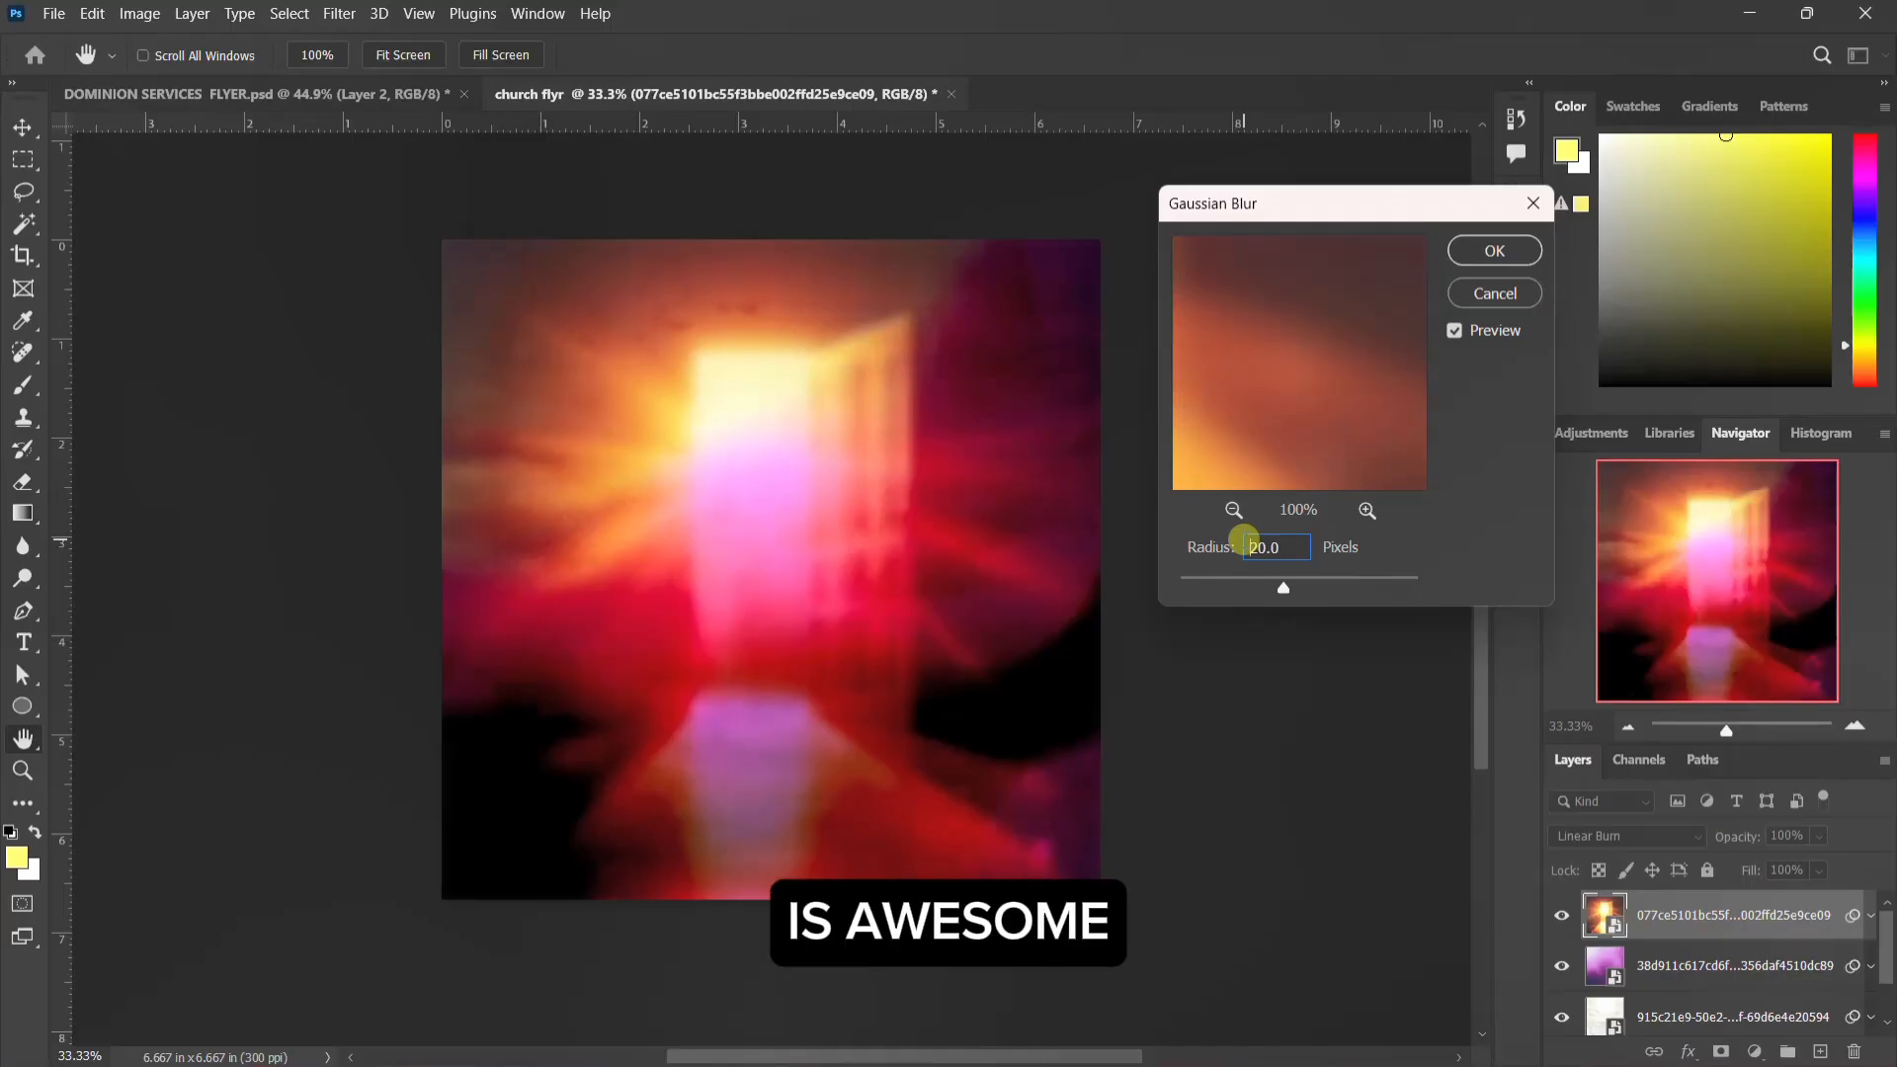
key("Return")
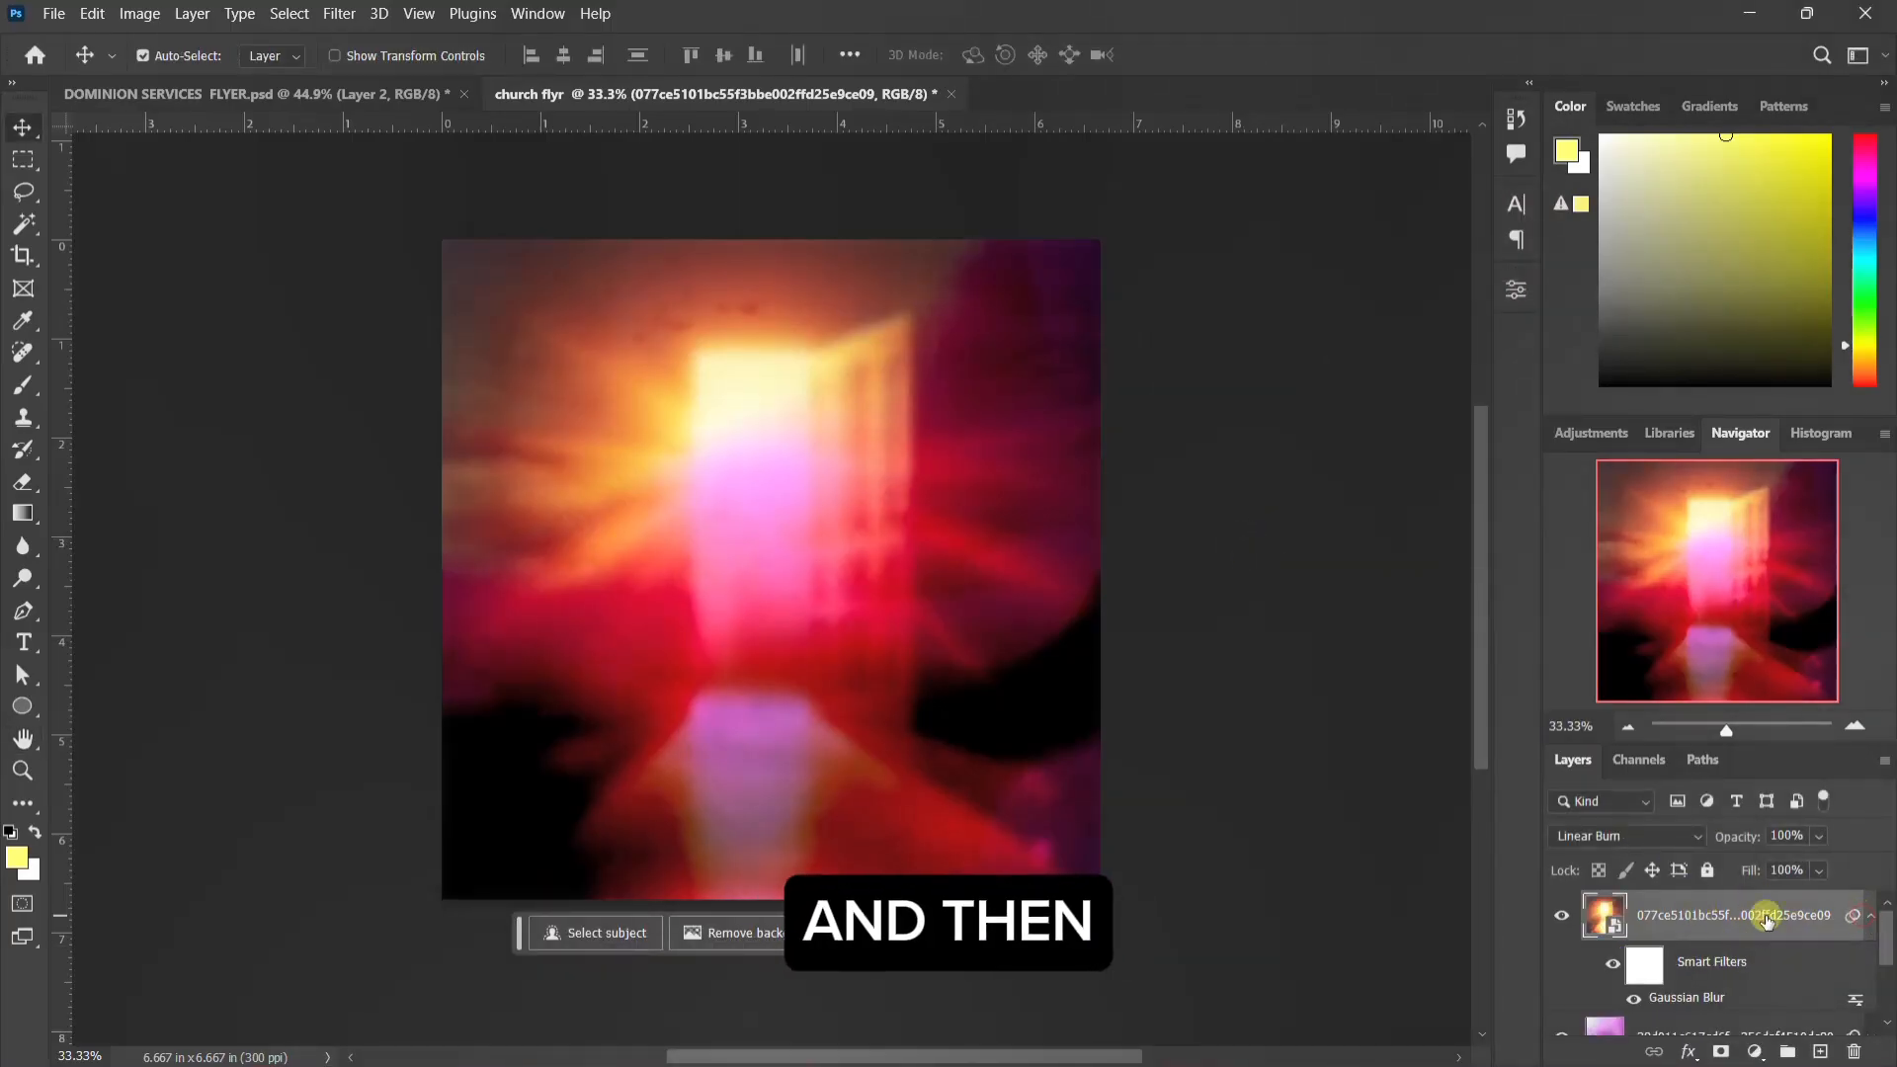
Step: Add a layer mask to the door image and paint its lower part black with a soft 600 px brush, then collapse its smart filters
left_click(1720, 1052)
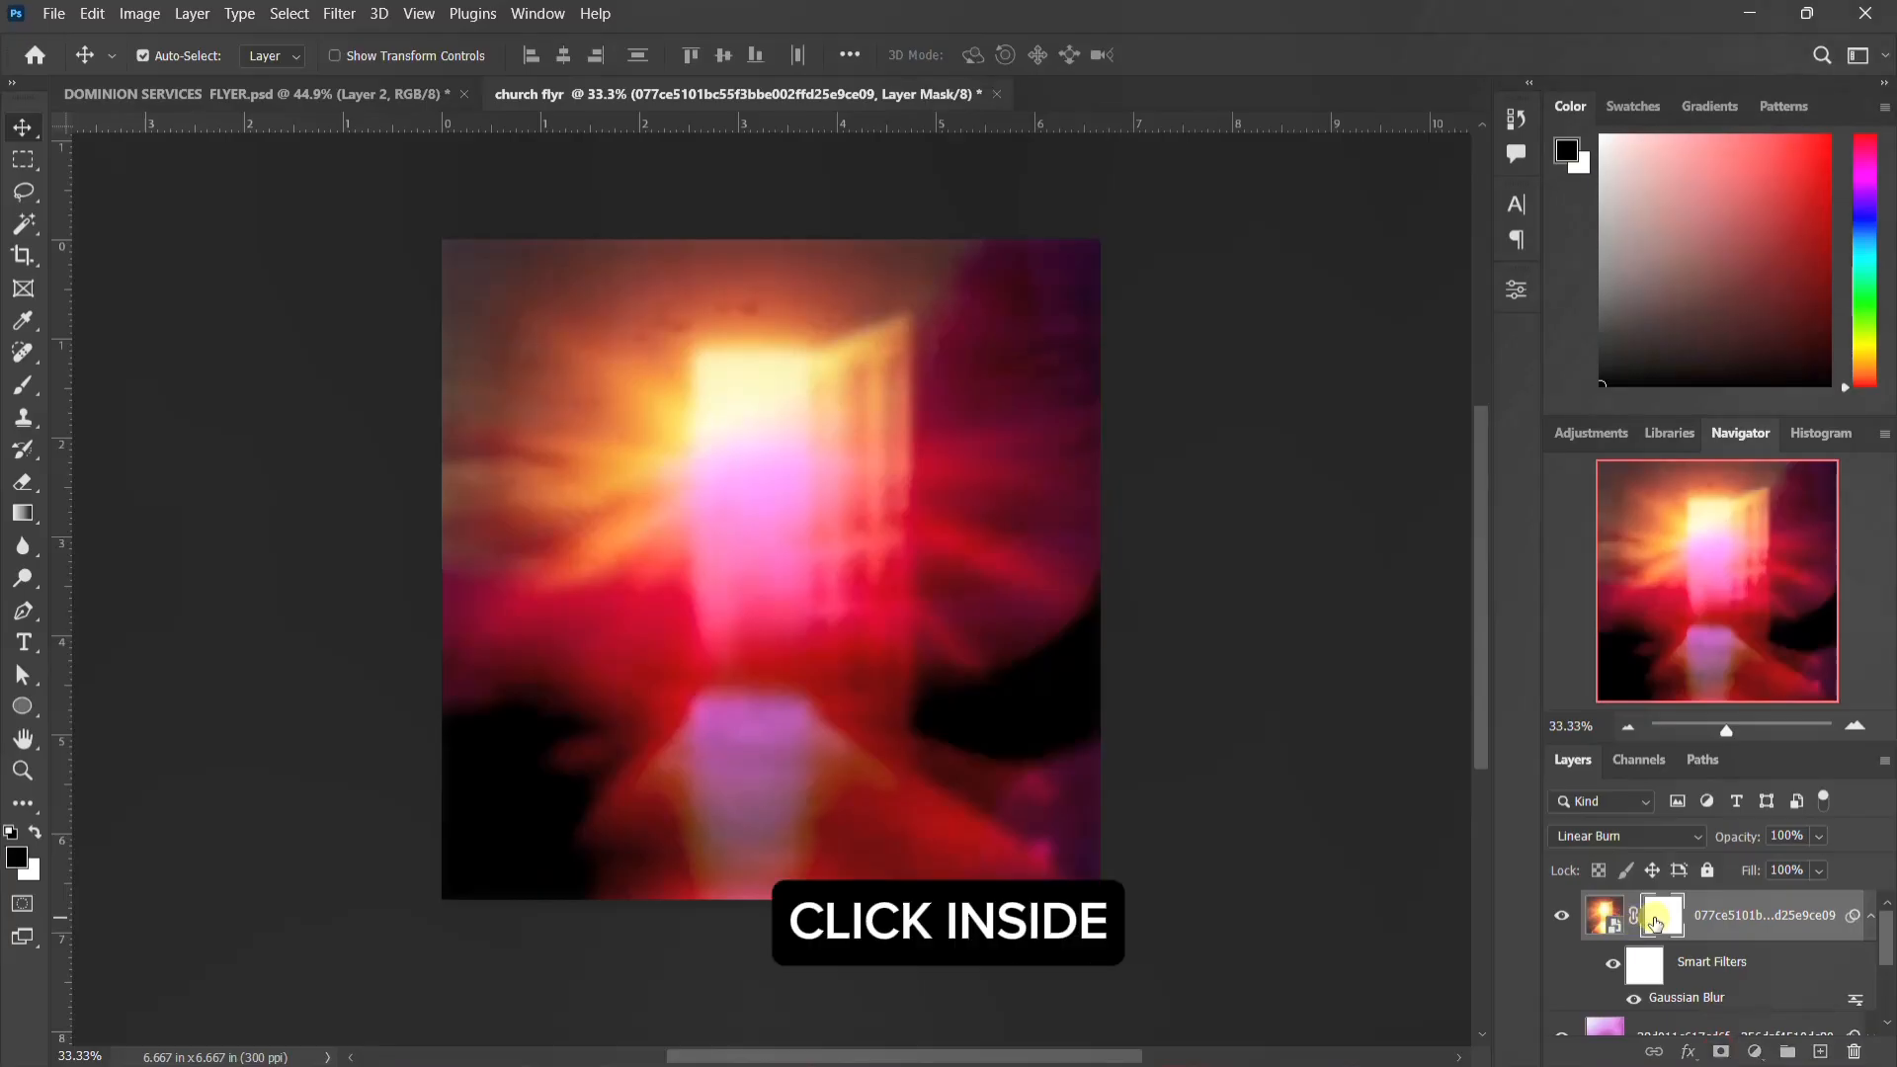
left_click(1656, 924)
key("b")
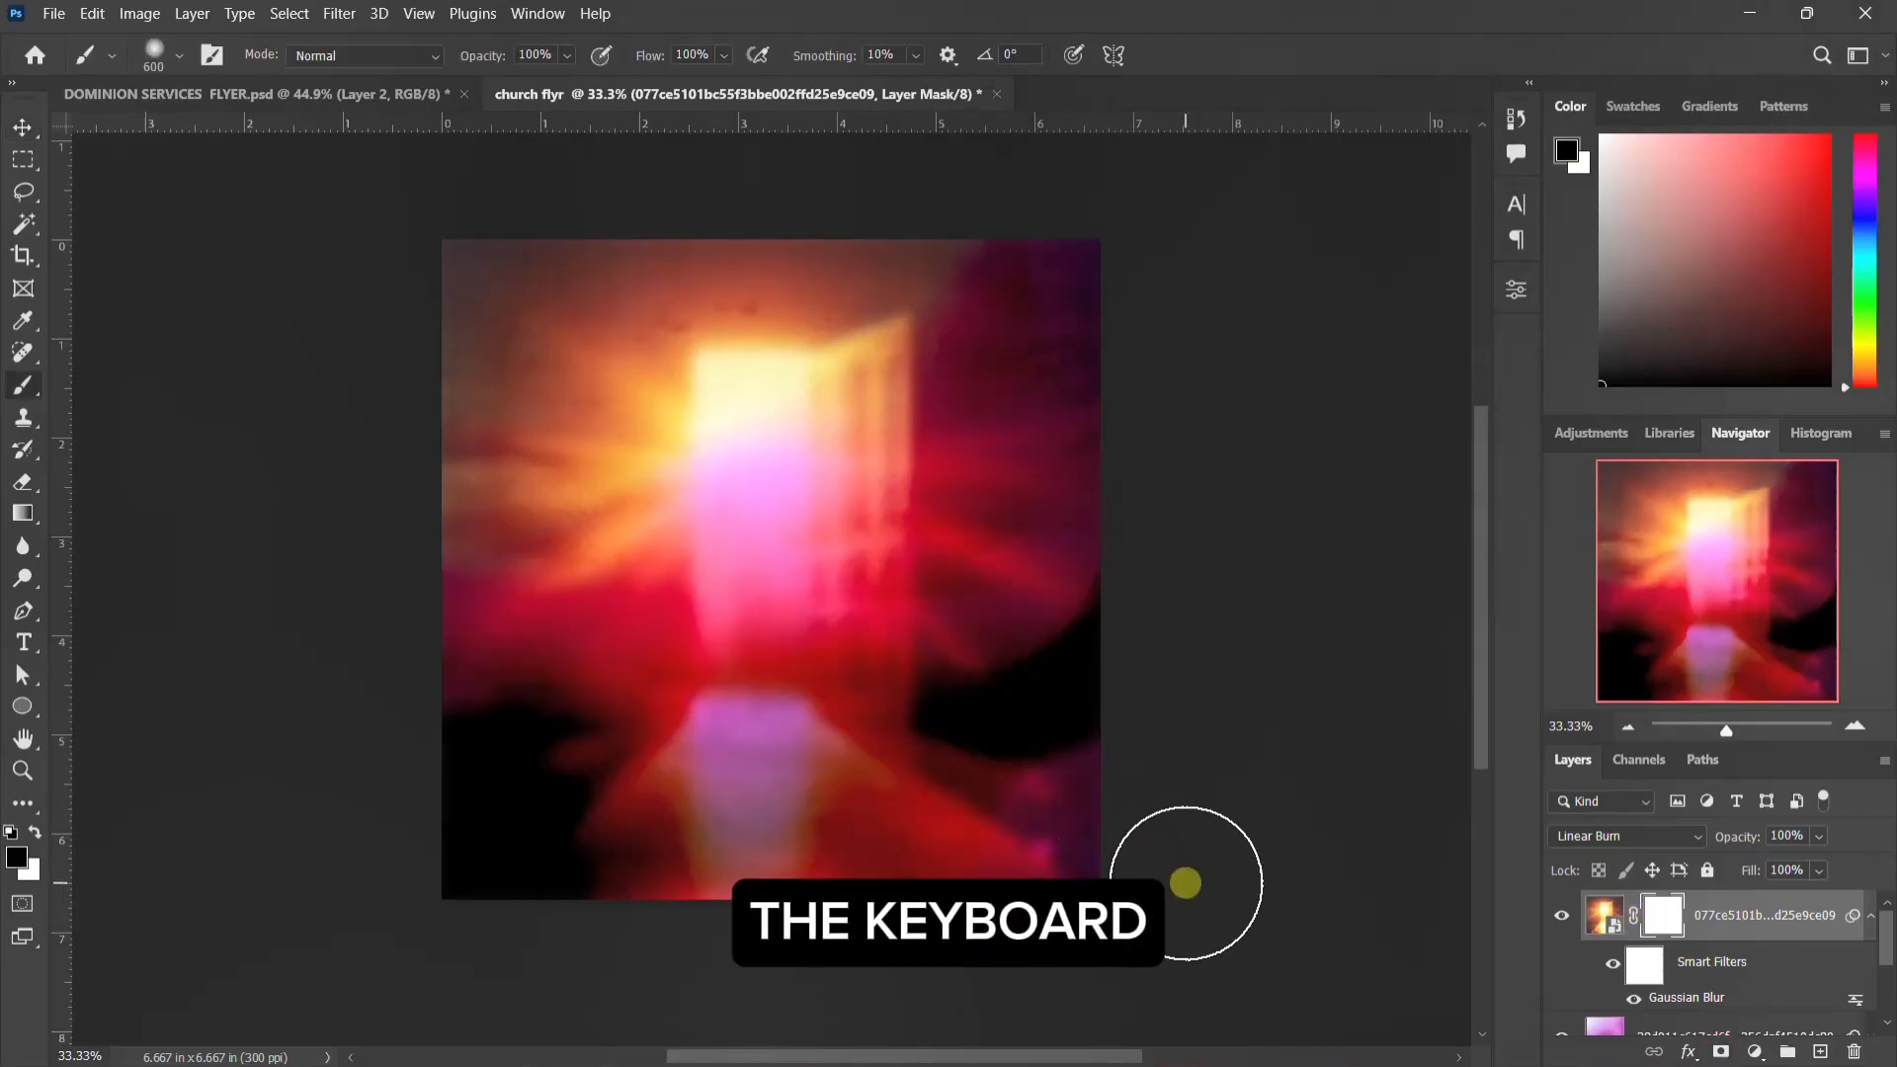
left_click(17, 856)
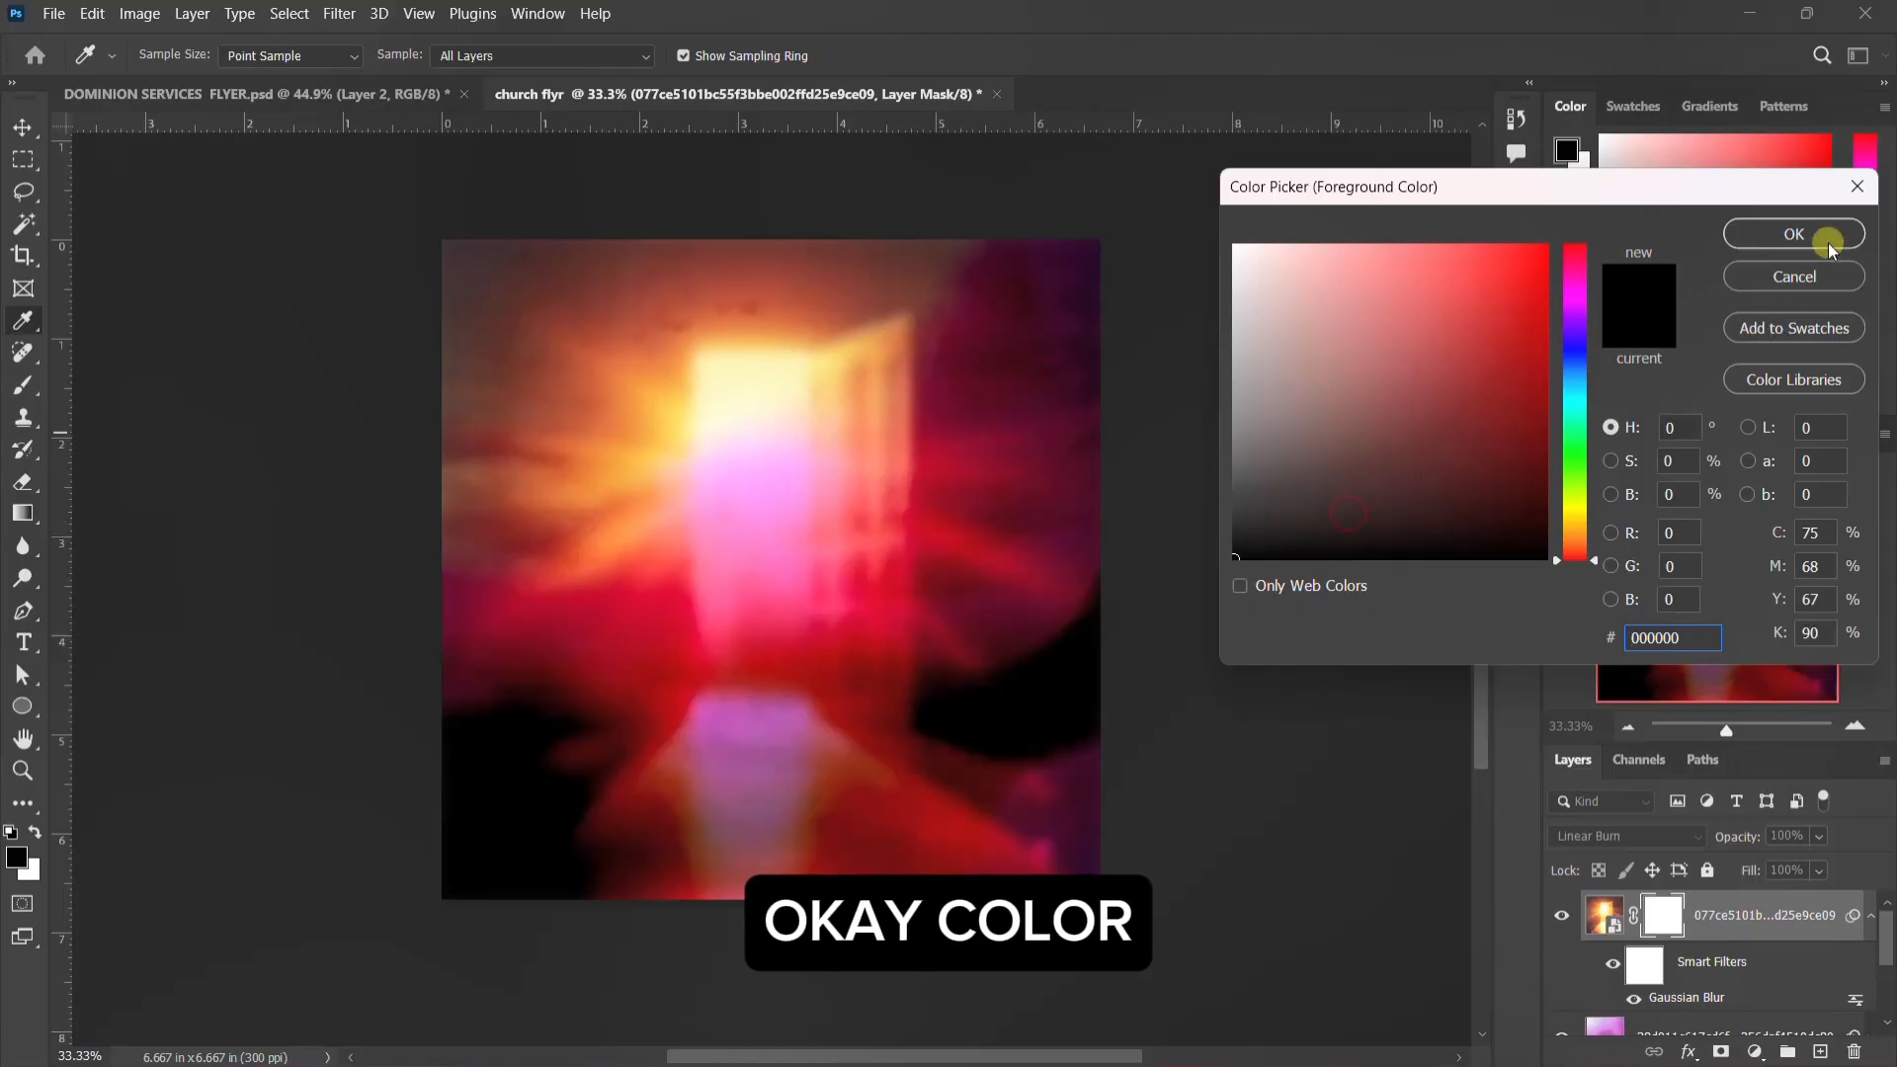
left_click(1822, 240)
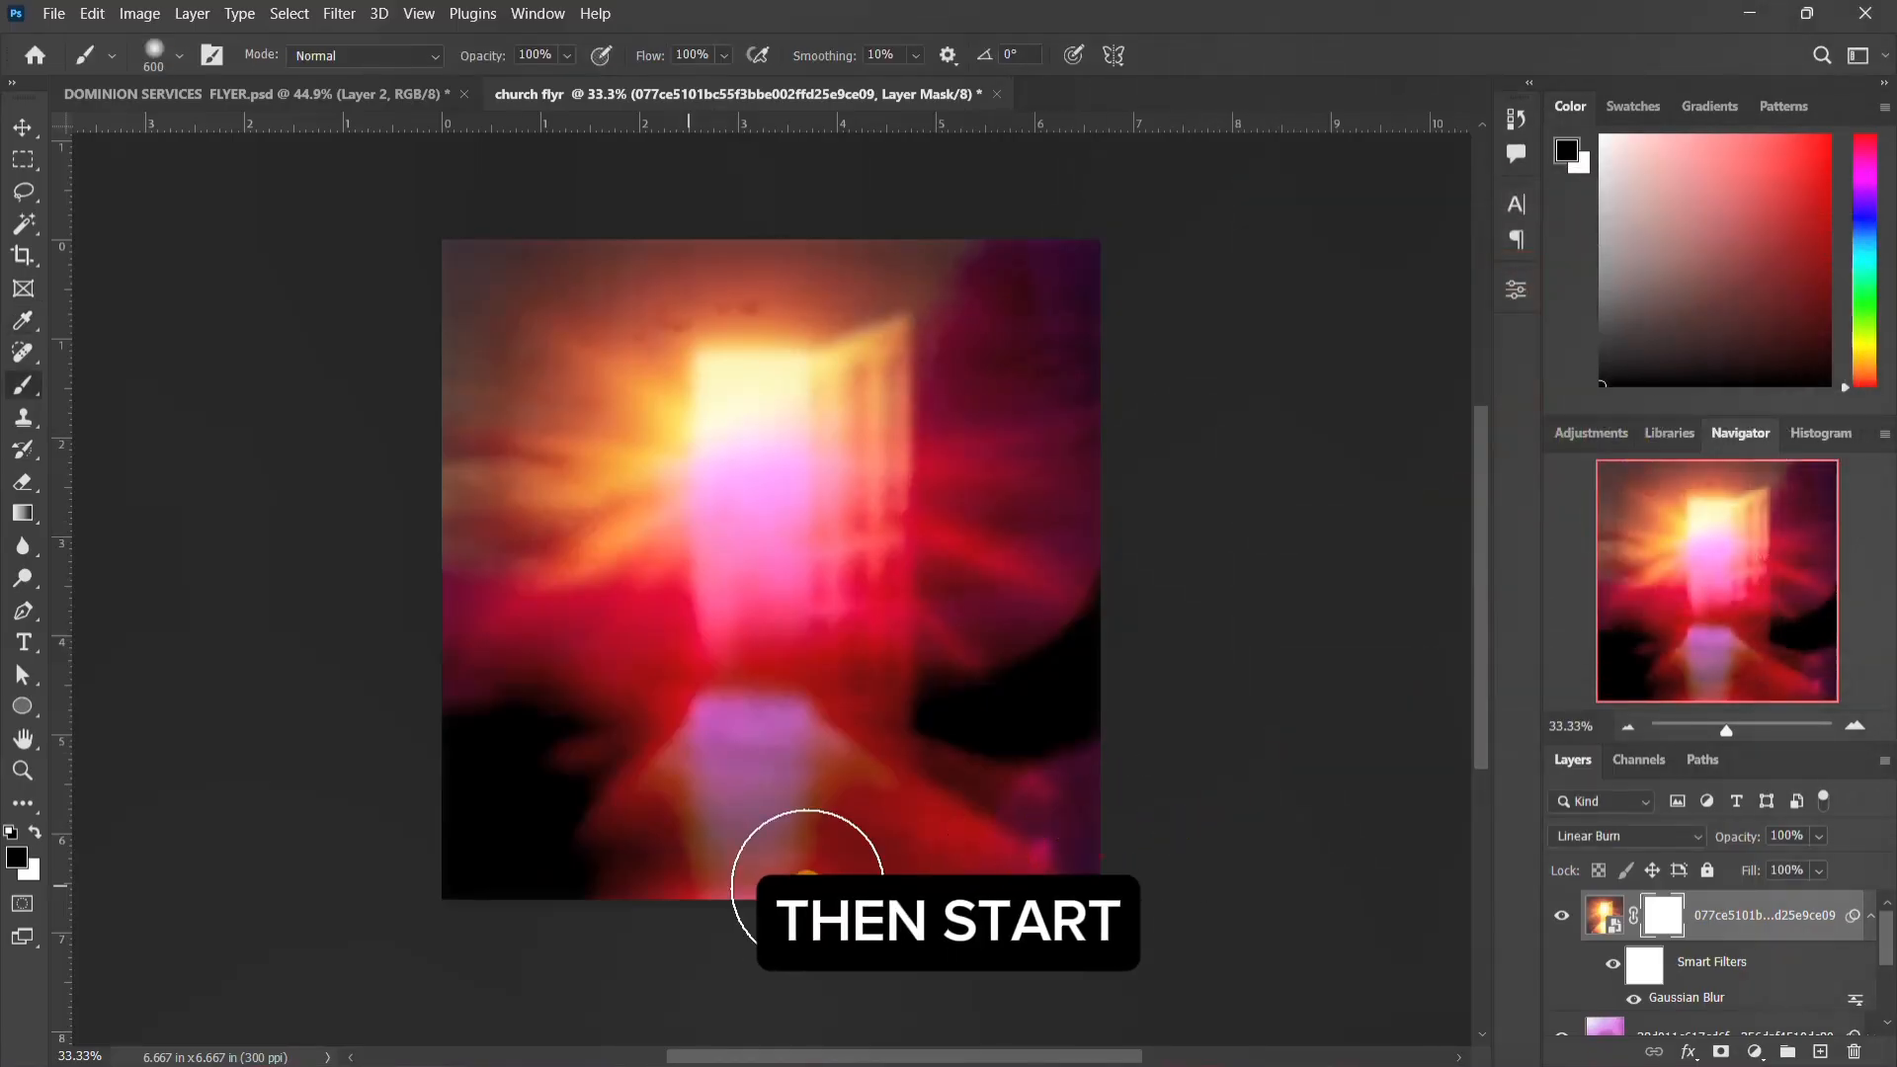
mouse_move(923, 754)
left_mouse_down()
mouse_move(377, 760)
mouse_move(1050, 721)
left_mouse_up()
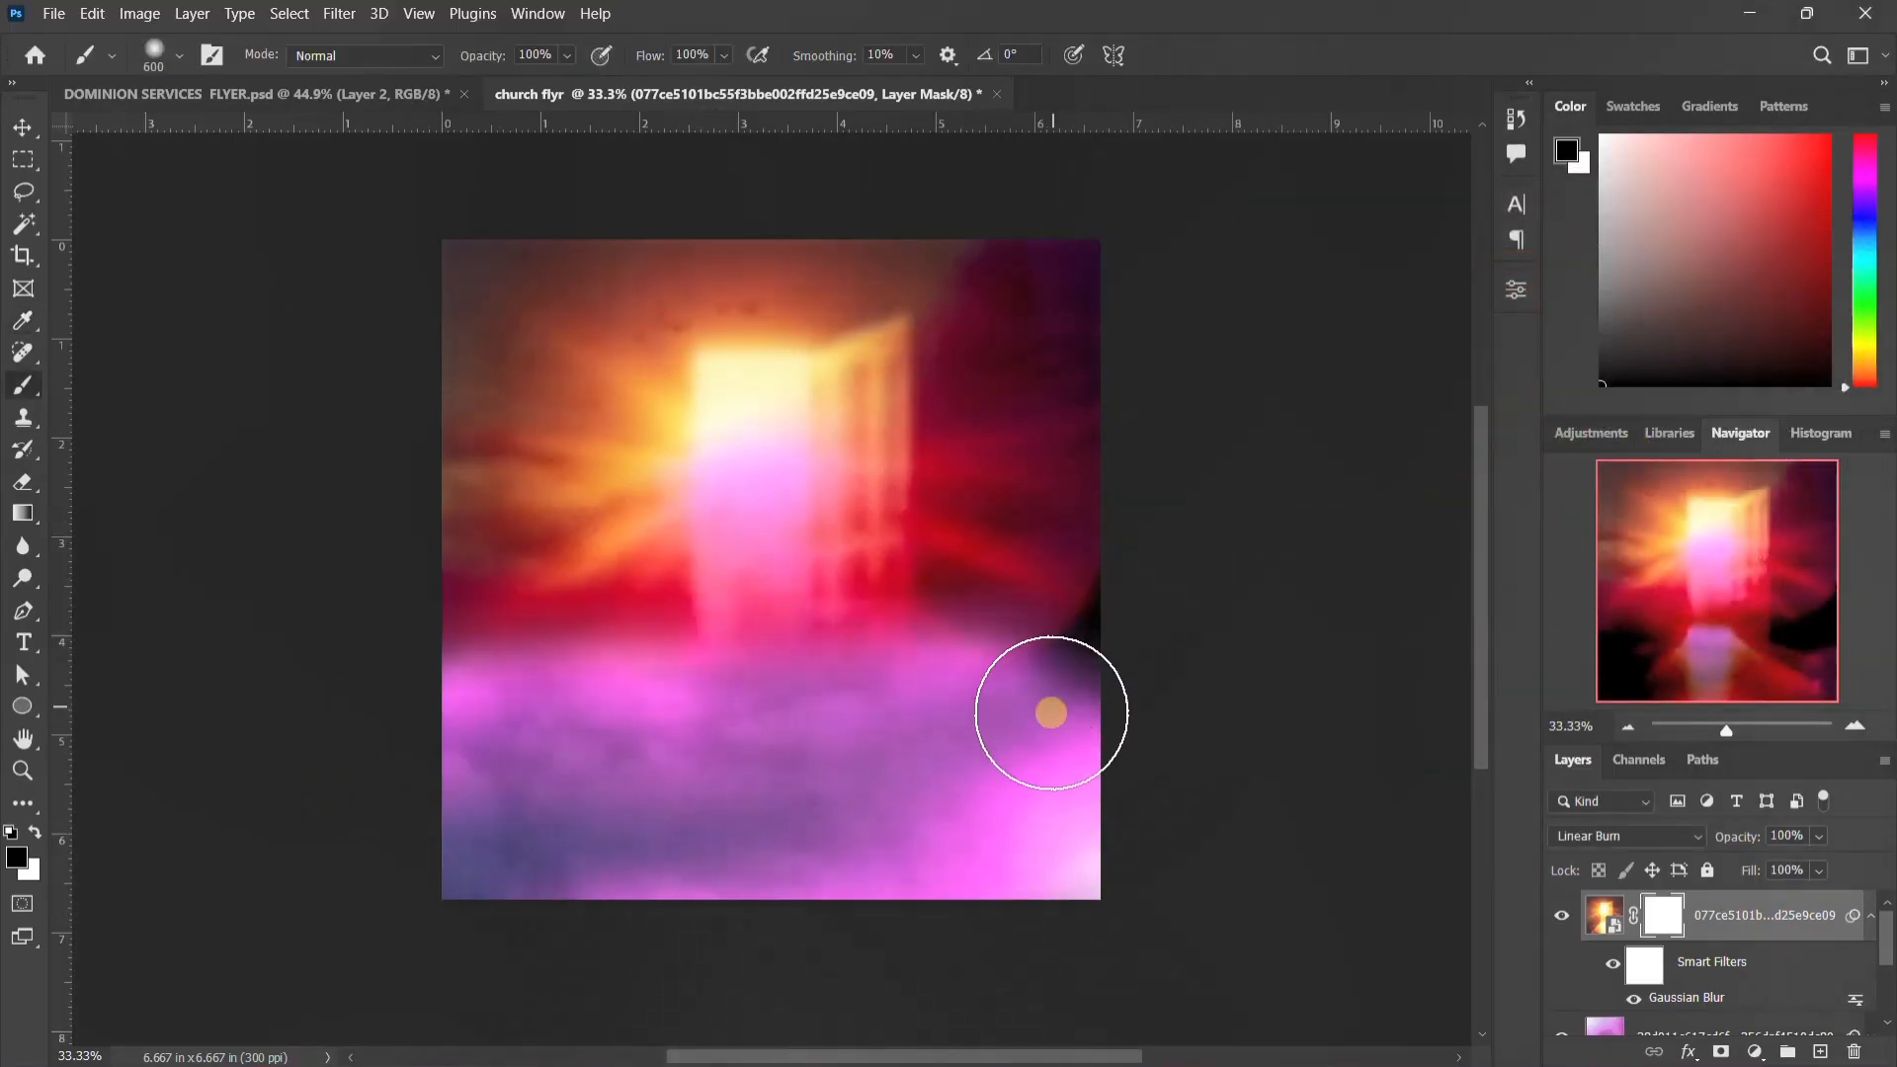
left_click(1869, 918)
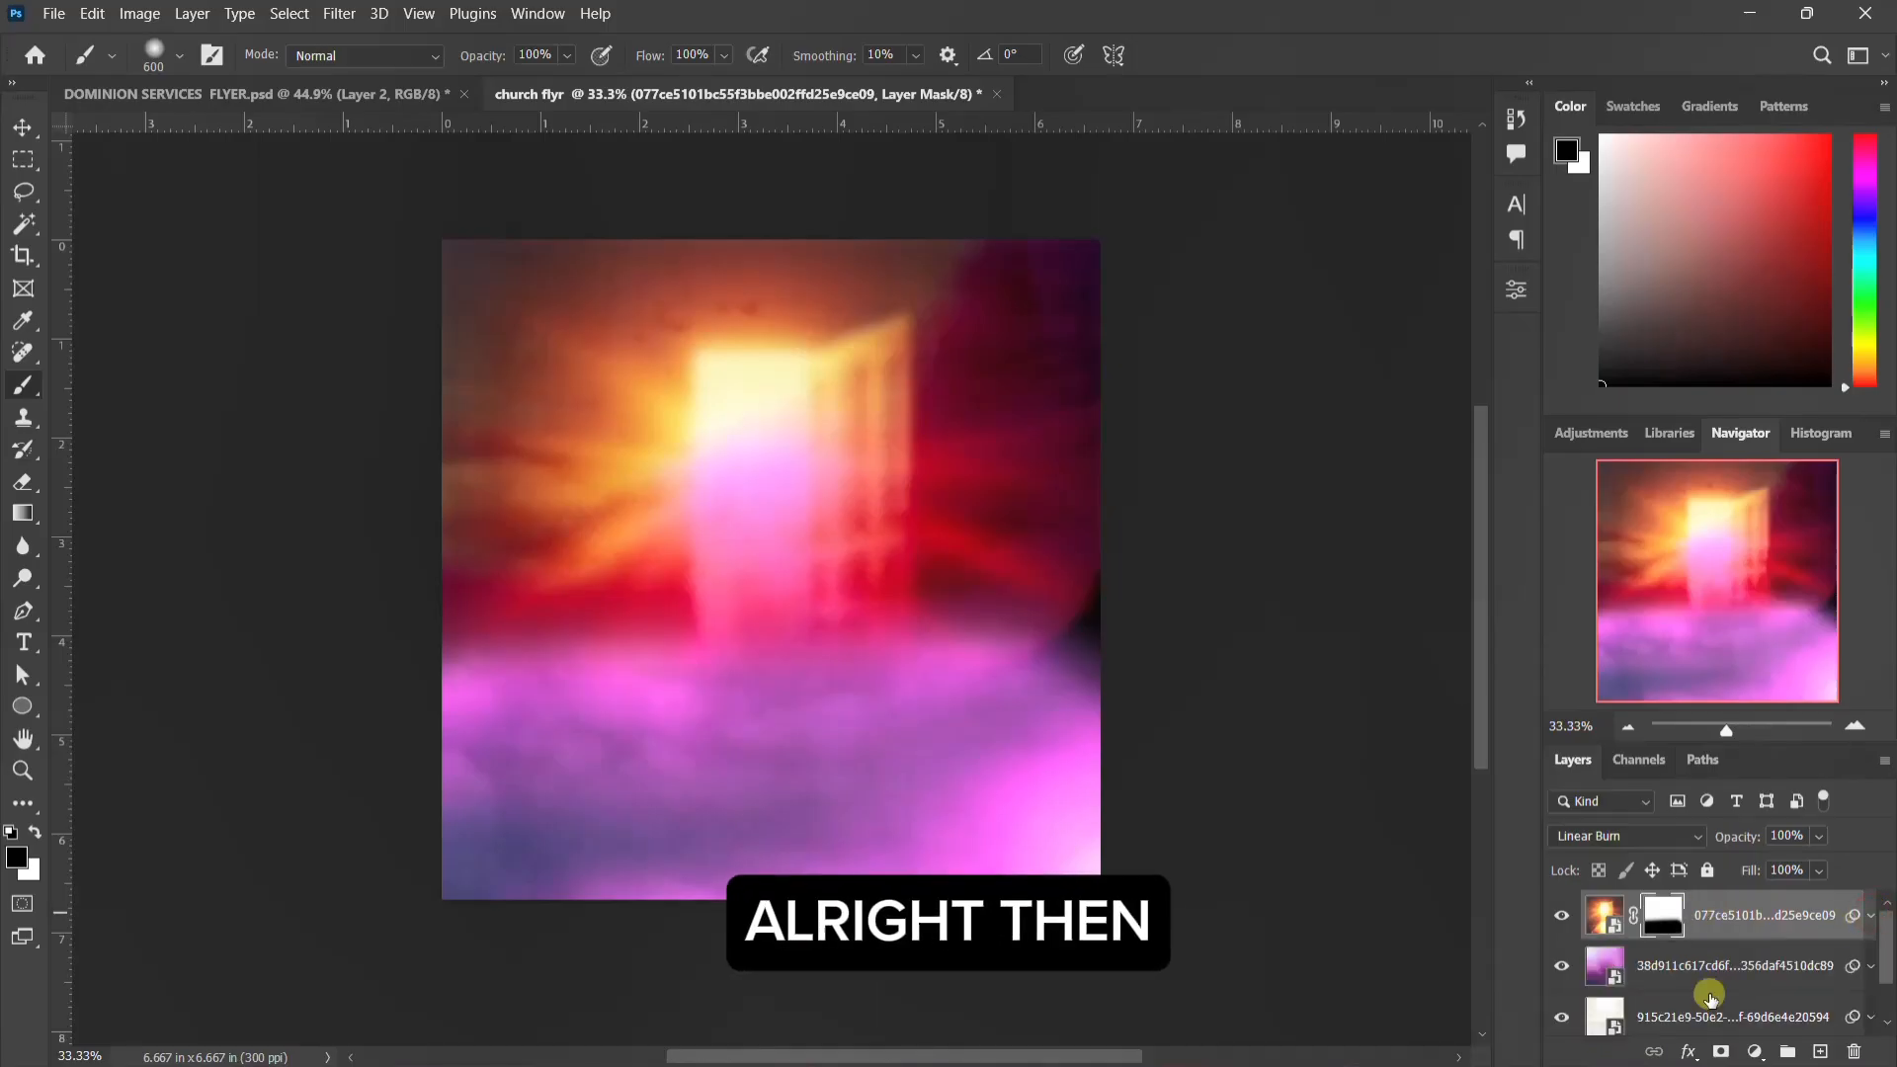
Step: Add a Color Lookup adjustment layer above the door image and browse to the purple11-free-luts-pack folder for its 3D LUT file
left_click(1755, 1052)
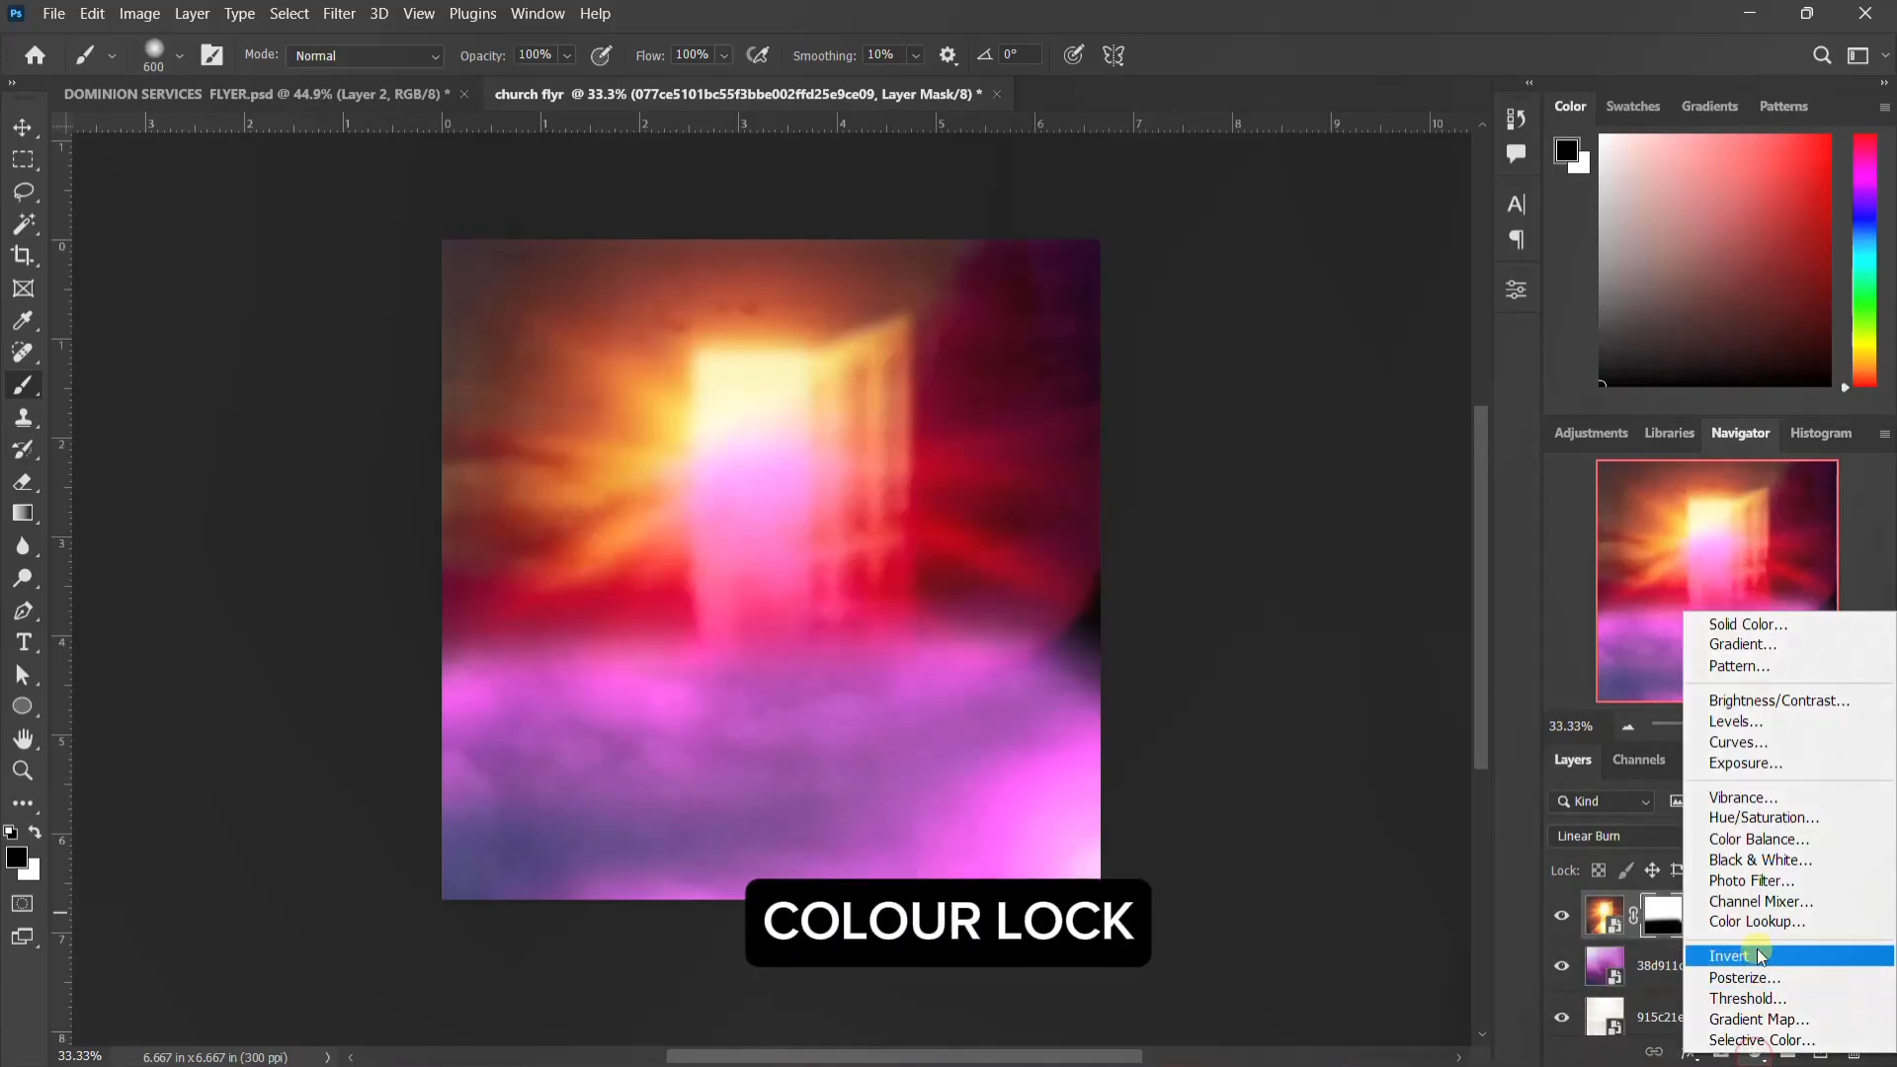
left_click(1772, 922)
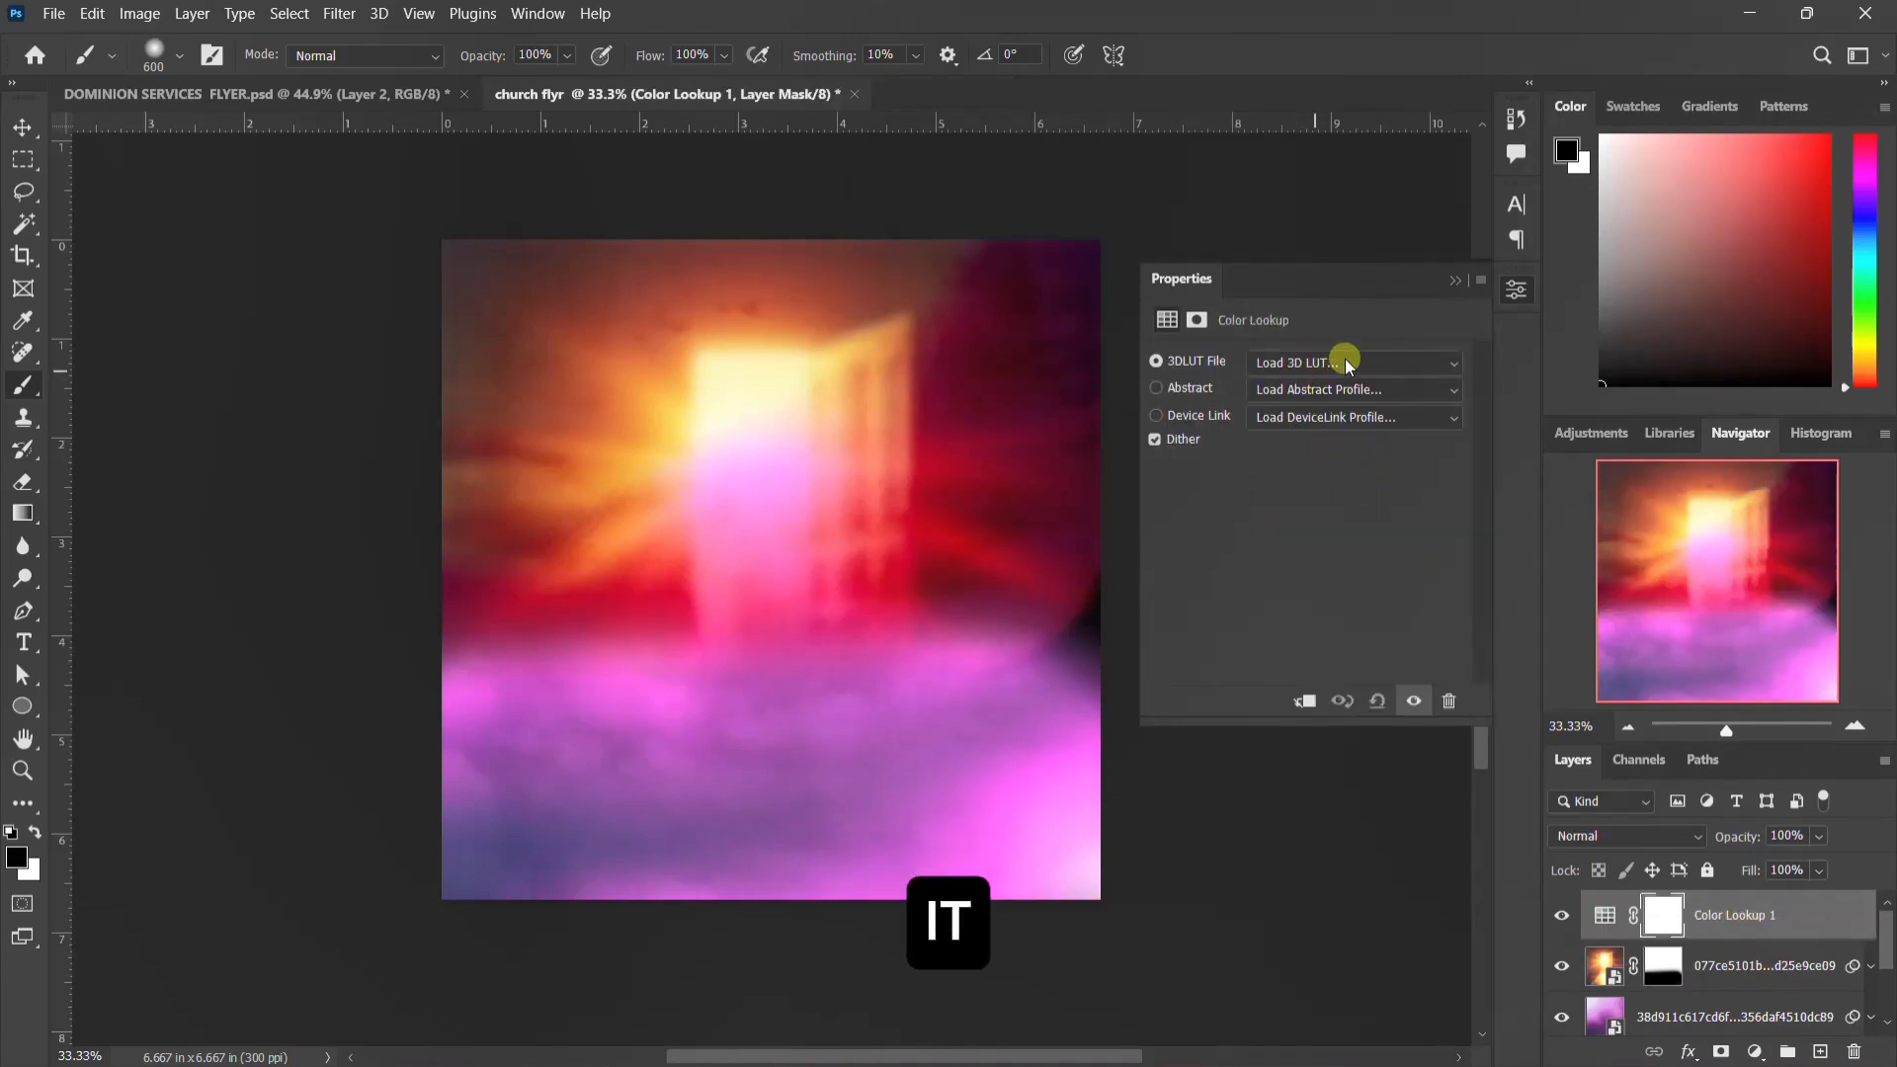
left_click(1349, 363)
left_click(1289, 389)
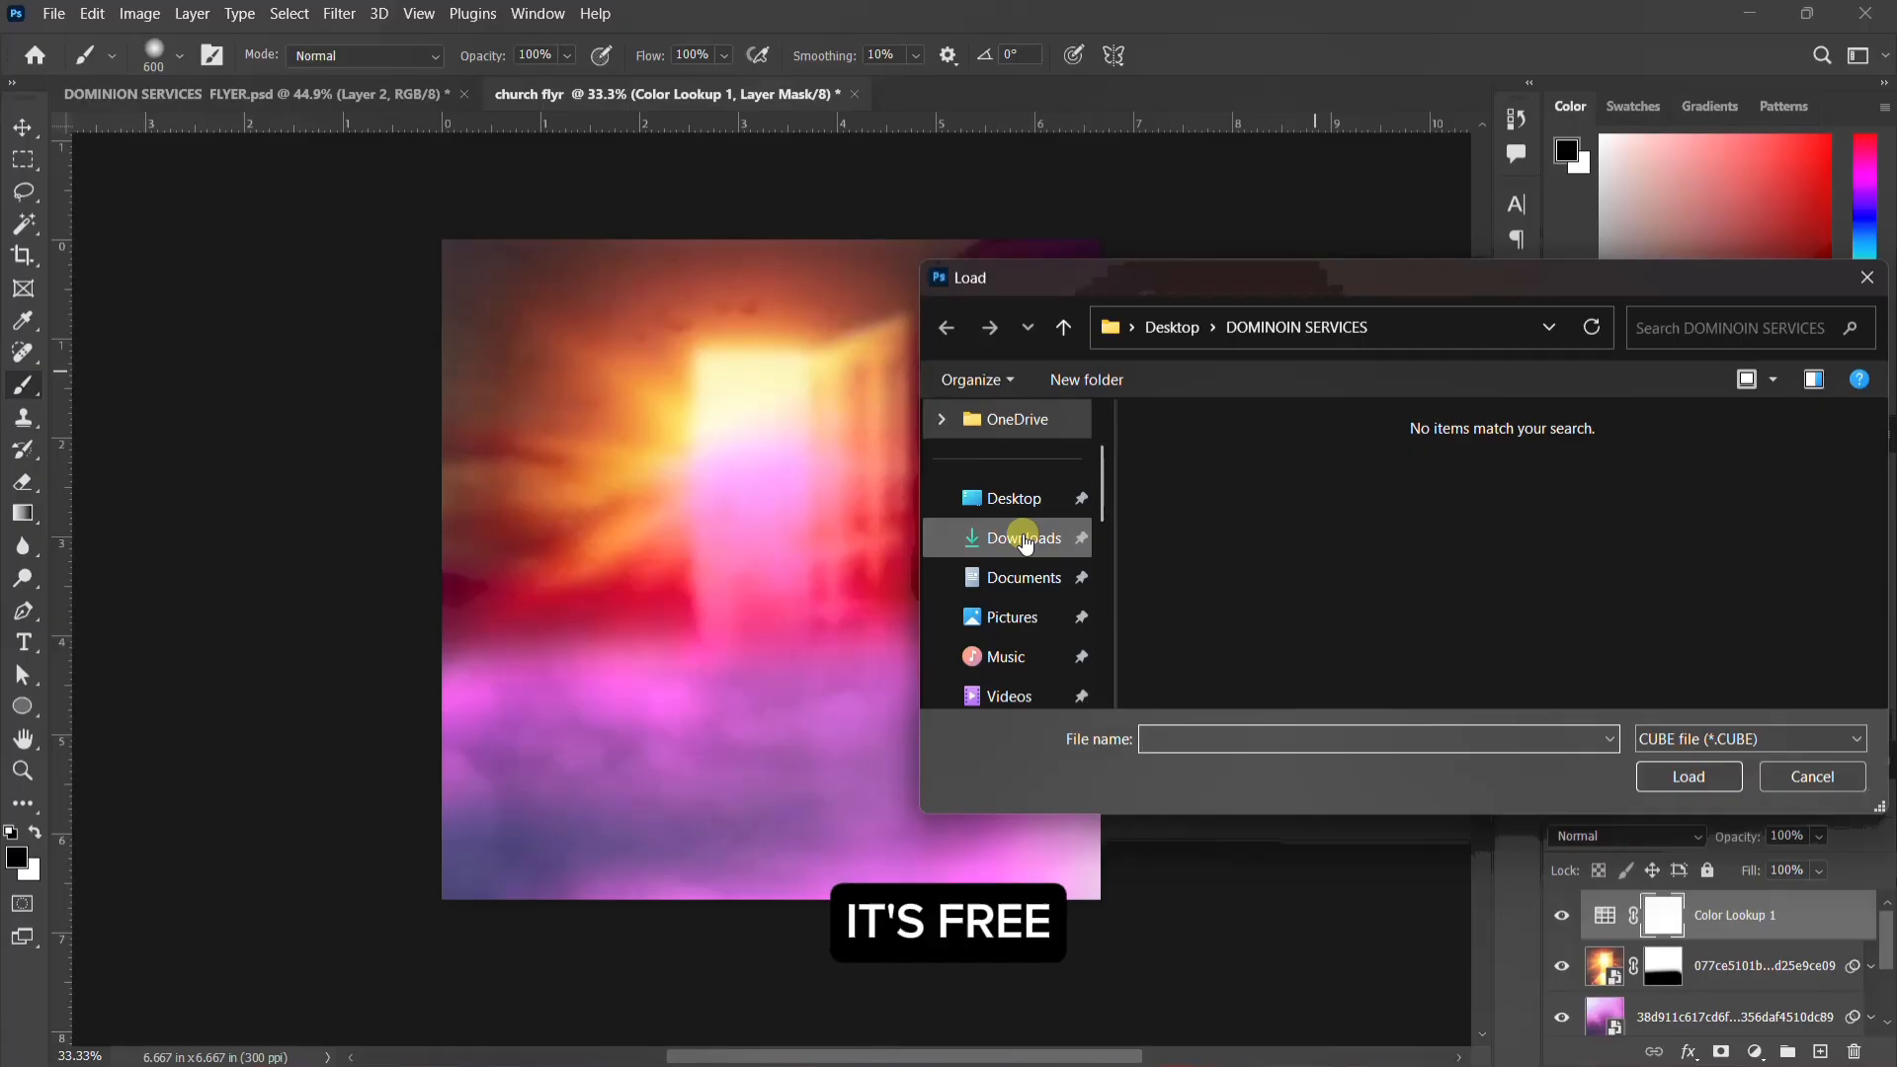
scroll(1025, 542, "down", 5)
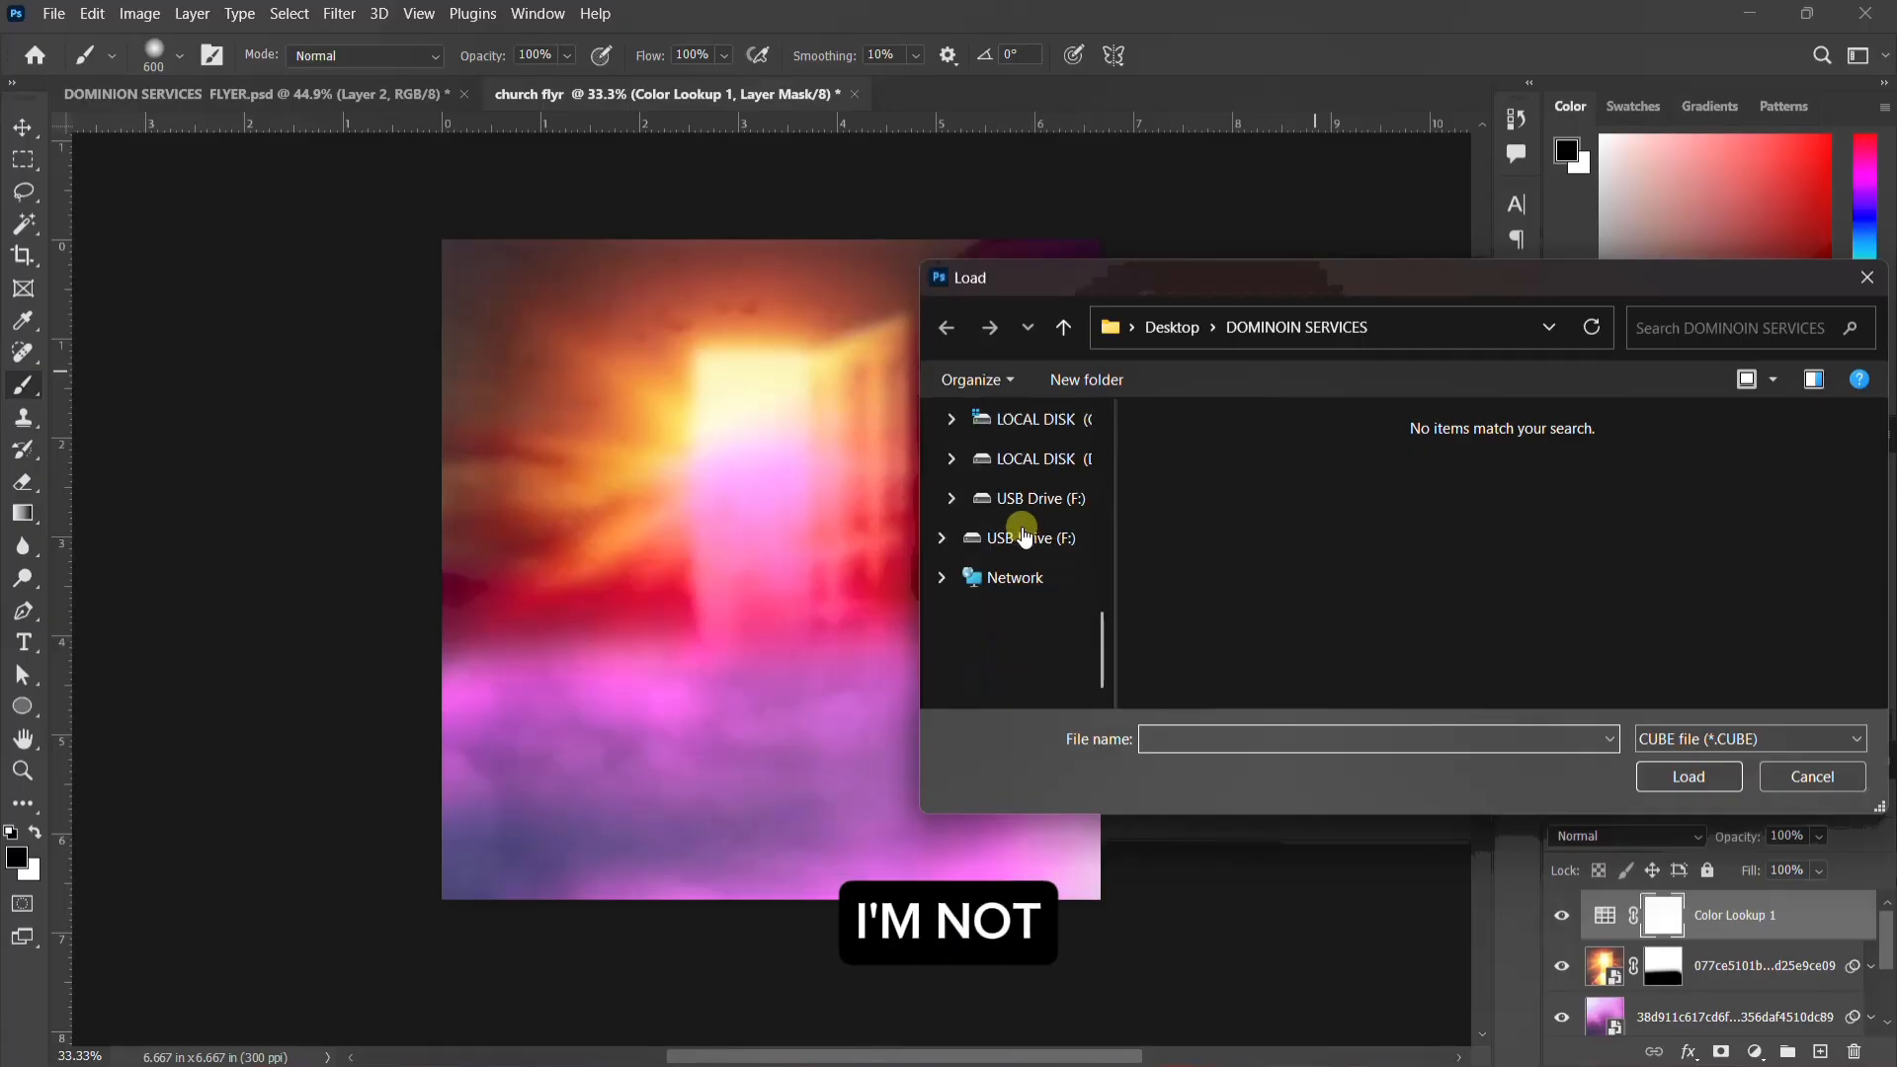
scroll(1023, 535, "up", 6)
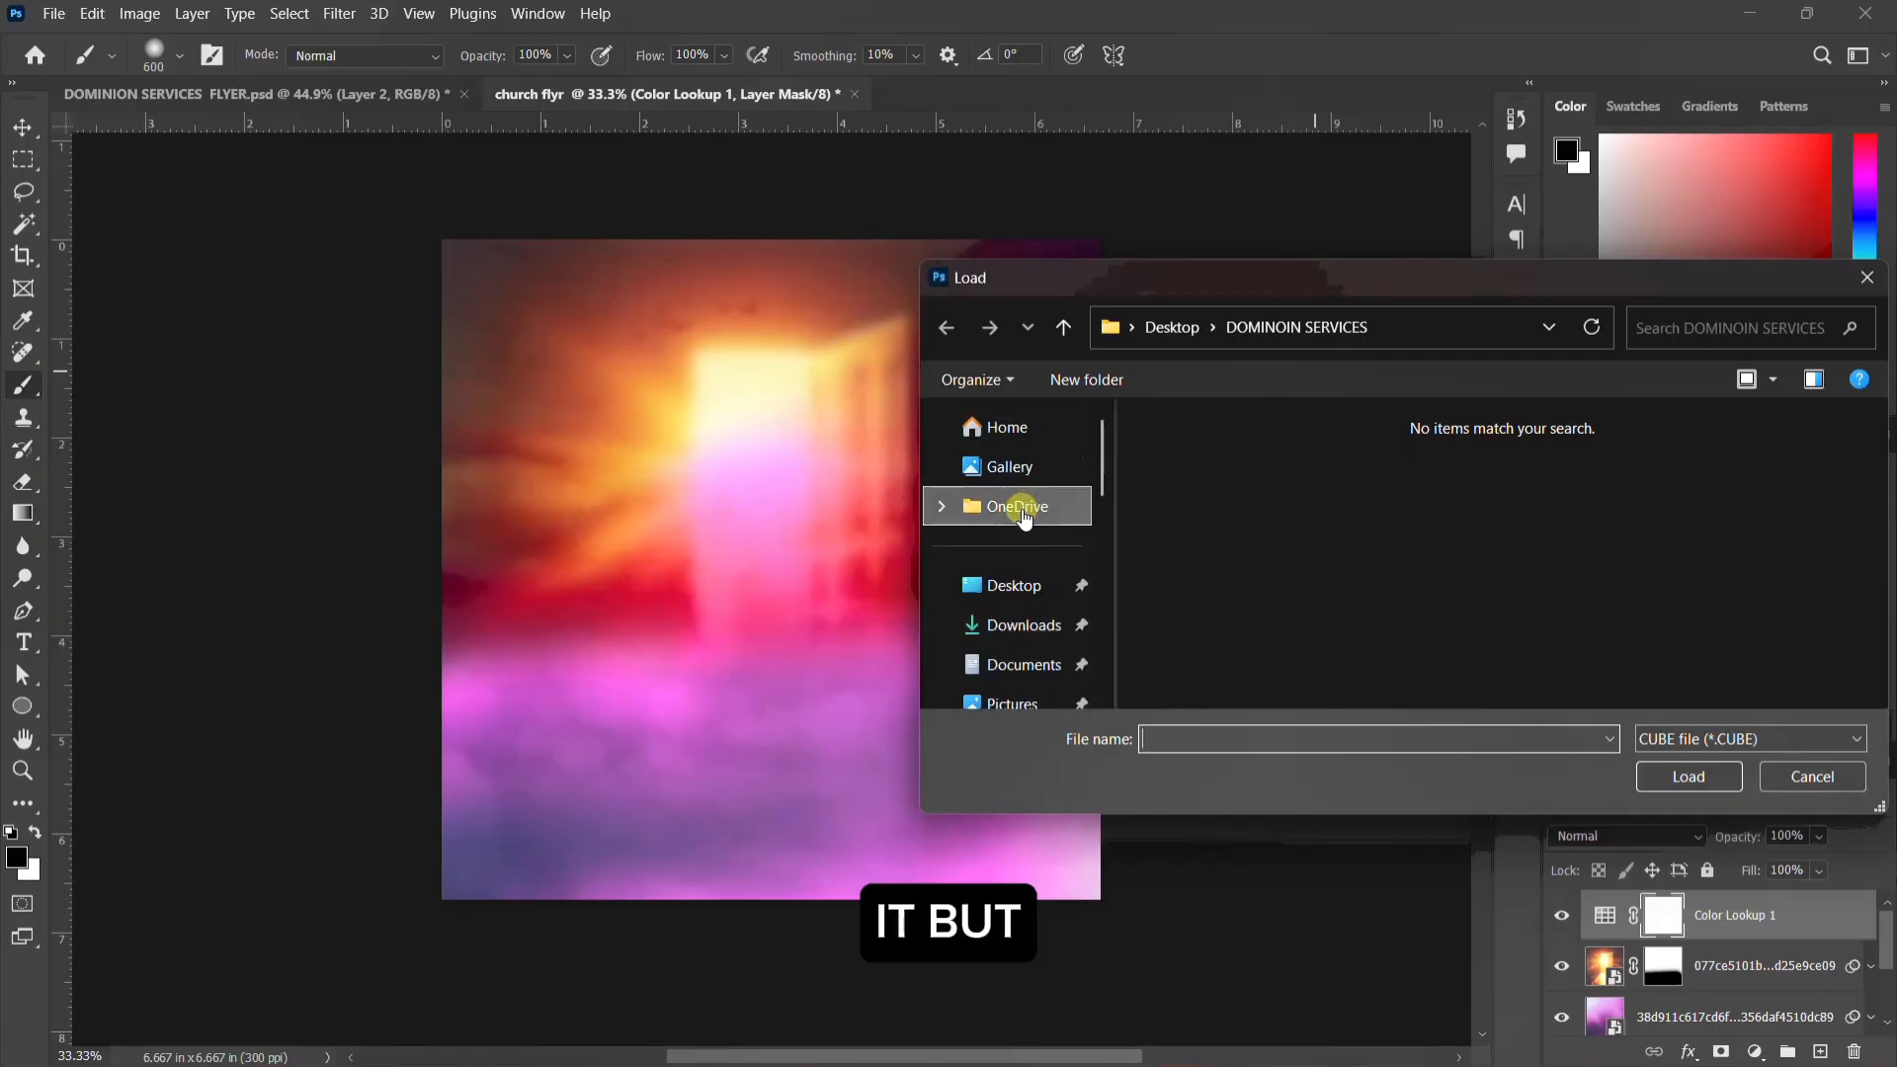
scroll(1028, 534, "down", 6)
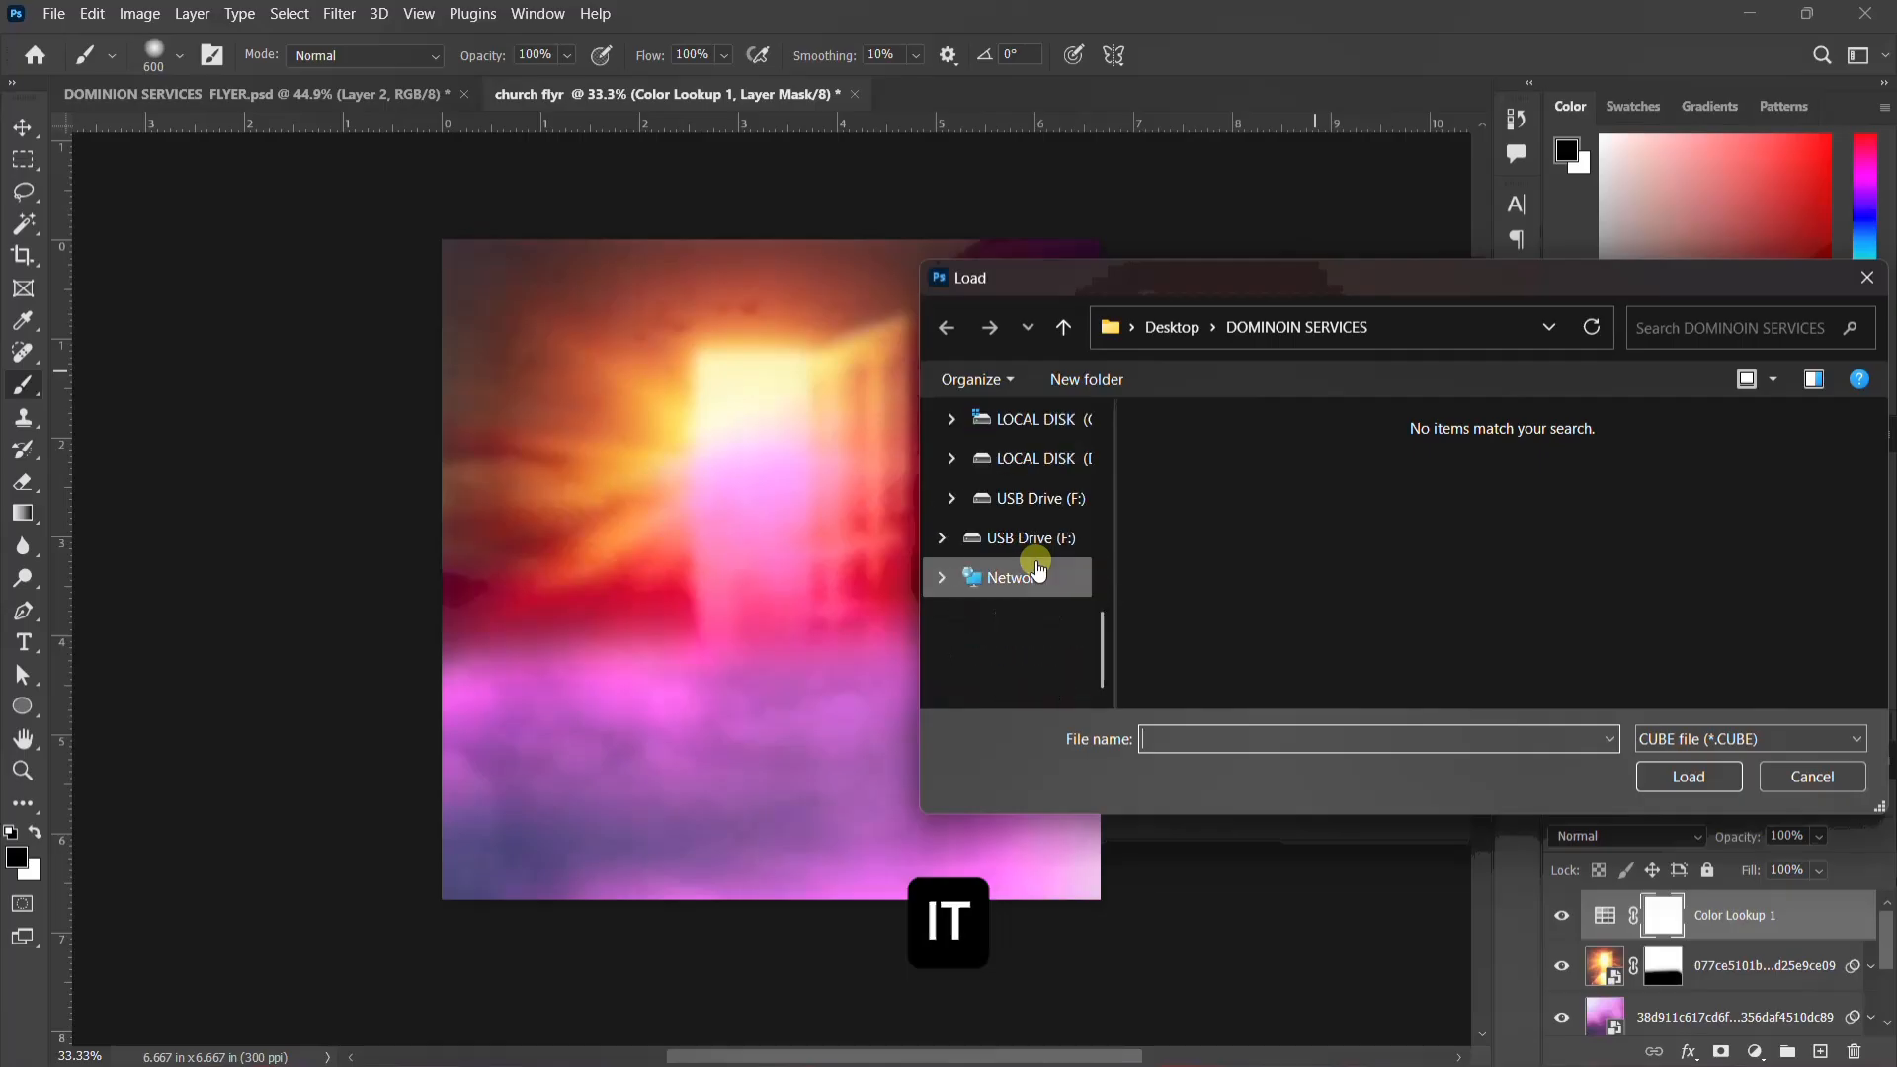
scroll(1037, 563, "up", 4)
left_click(1034, 539)
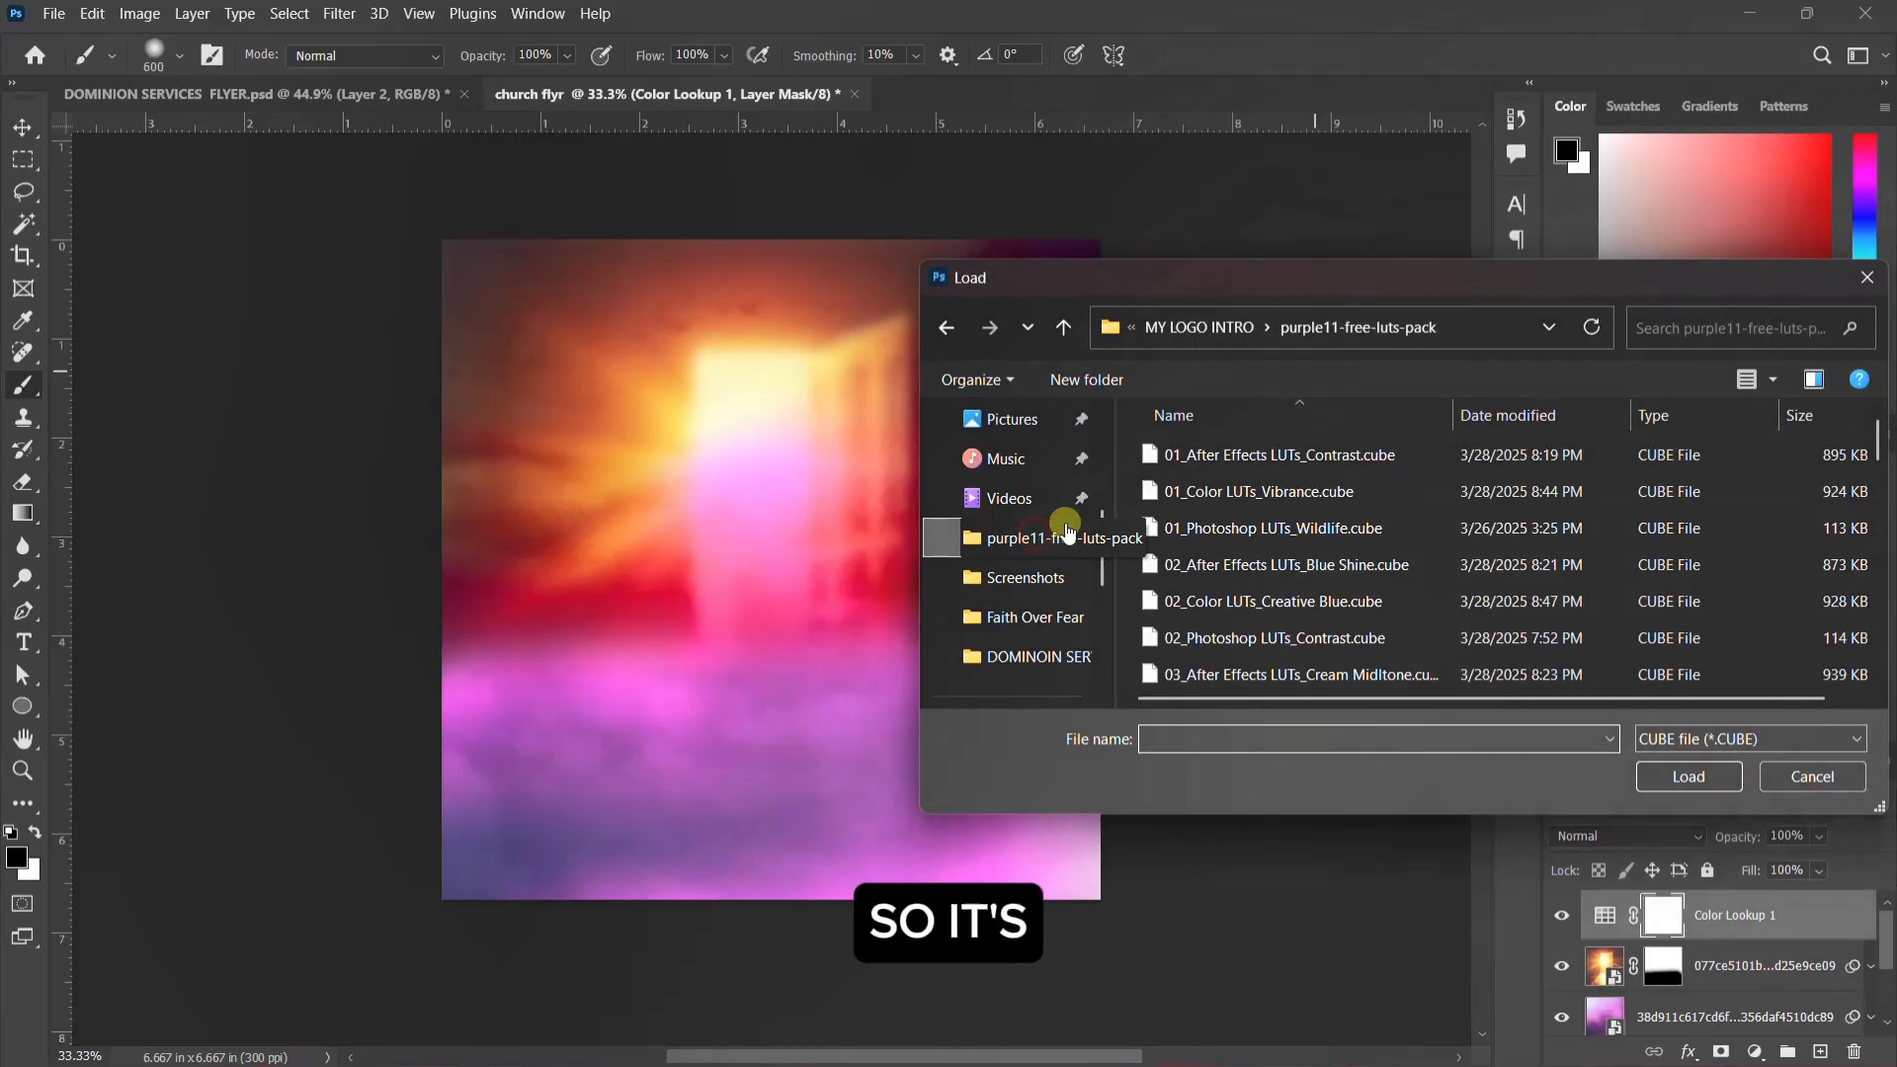
Step: Load Going for a walk.CUBE as the Color Lookup layer's 3D LUT and close the adjustment settings
scroll(1285, 593, "down", 4)
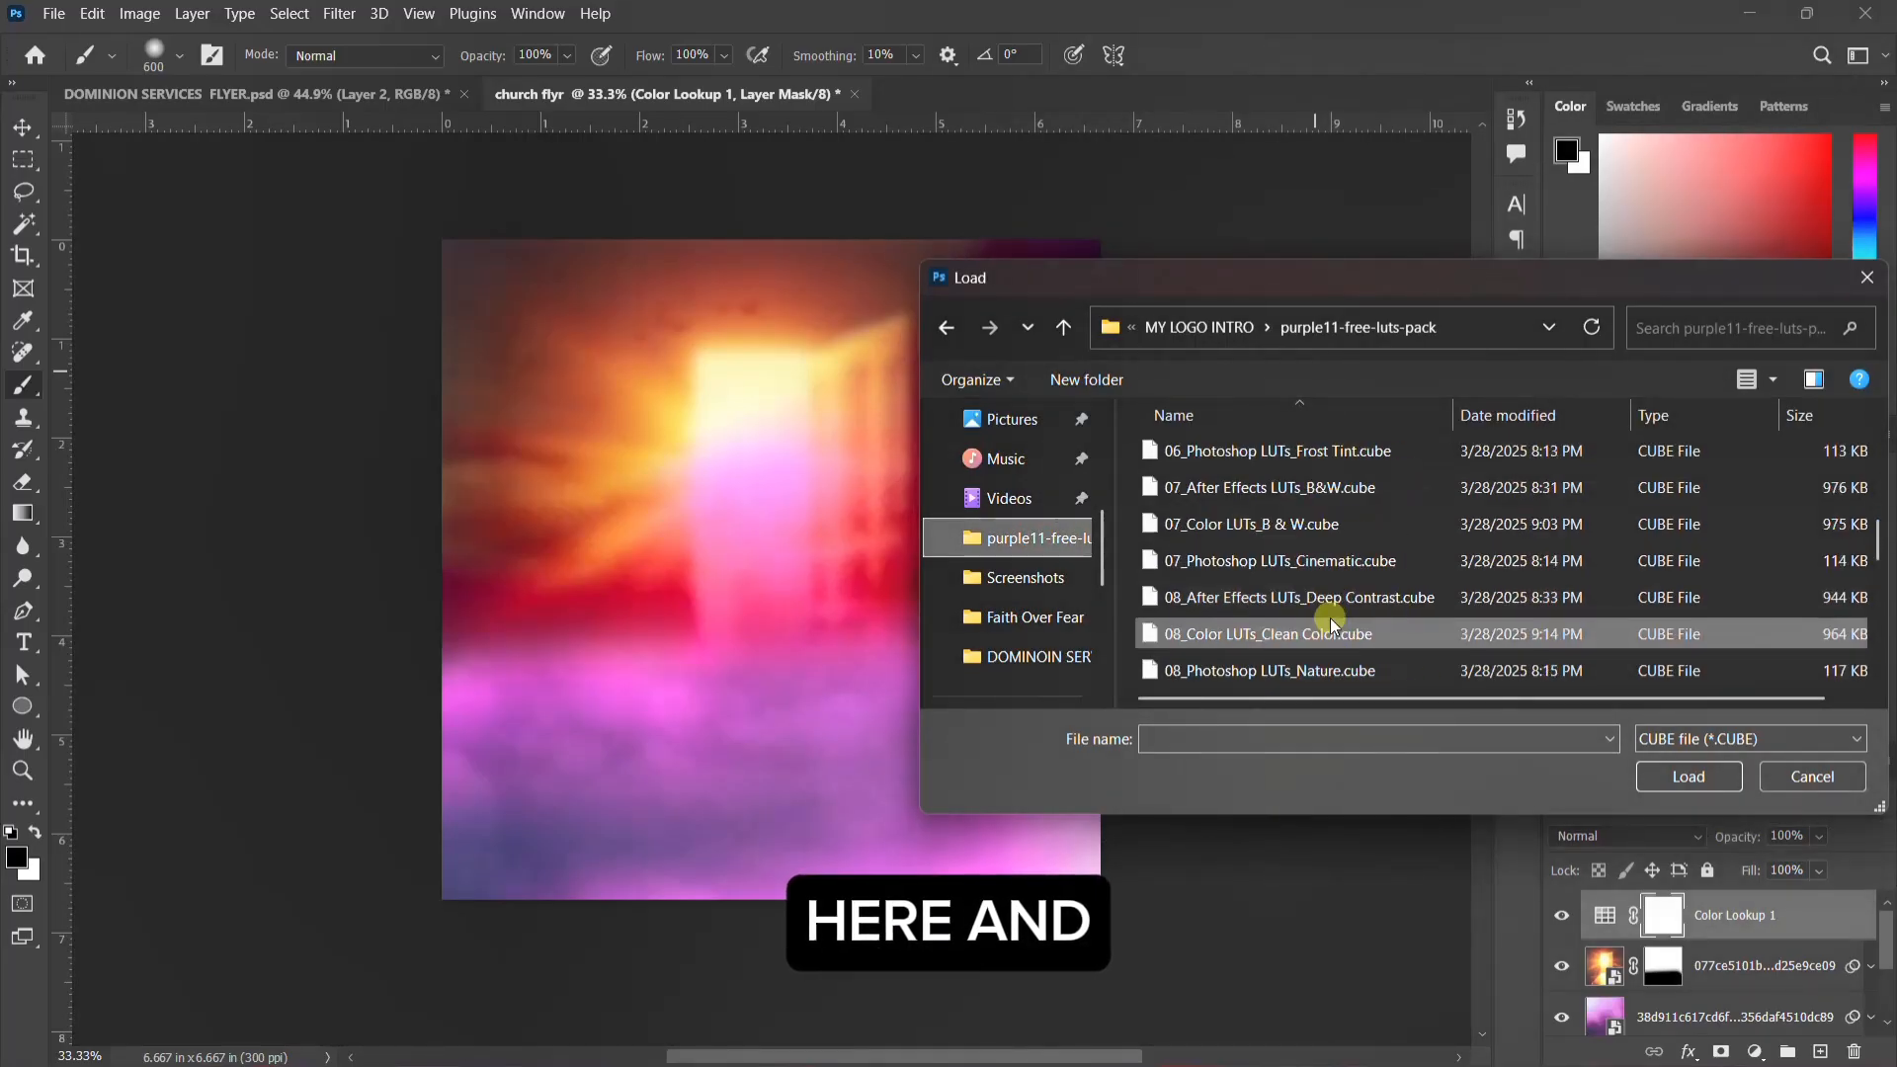
scroll(1330, 616, "down", 5)
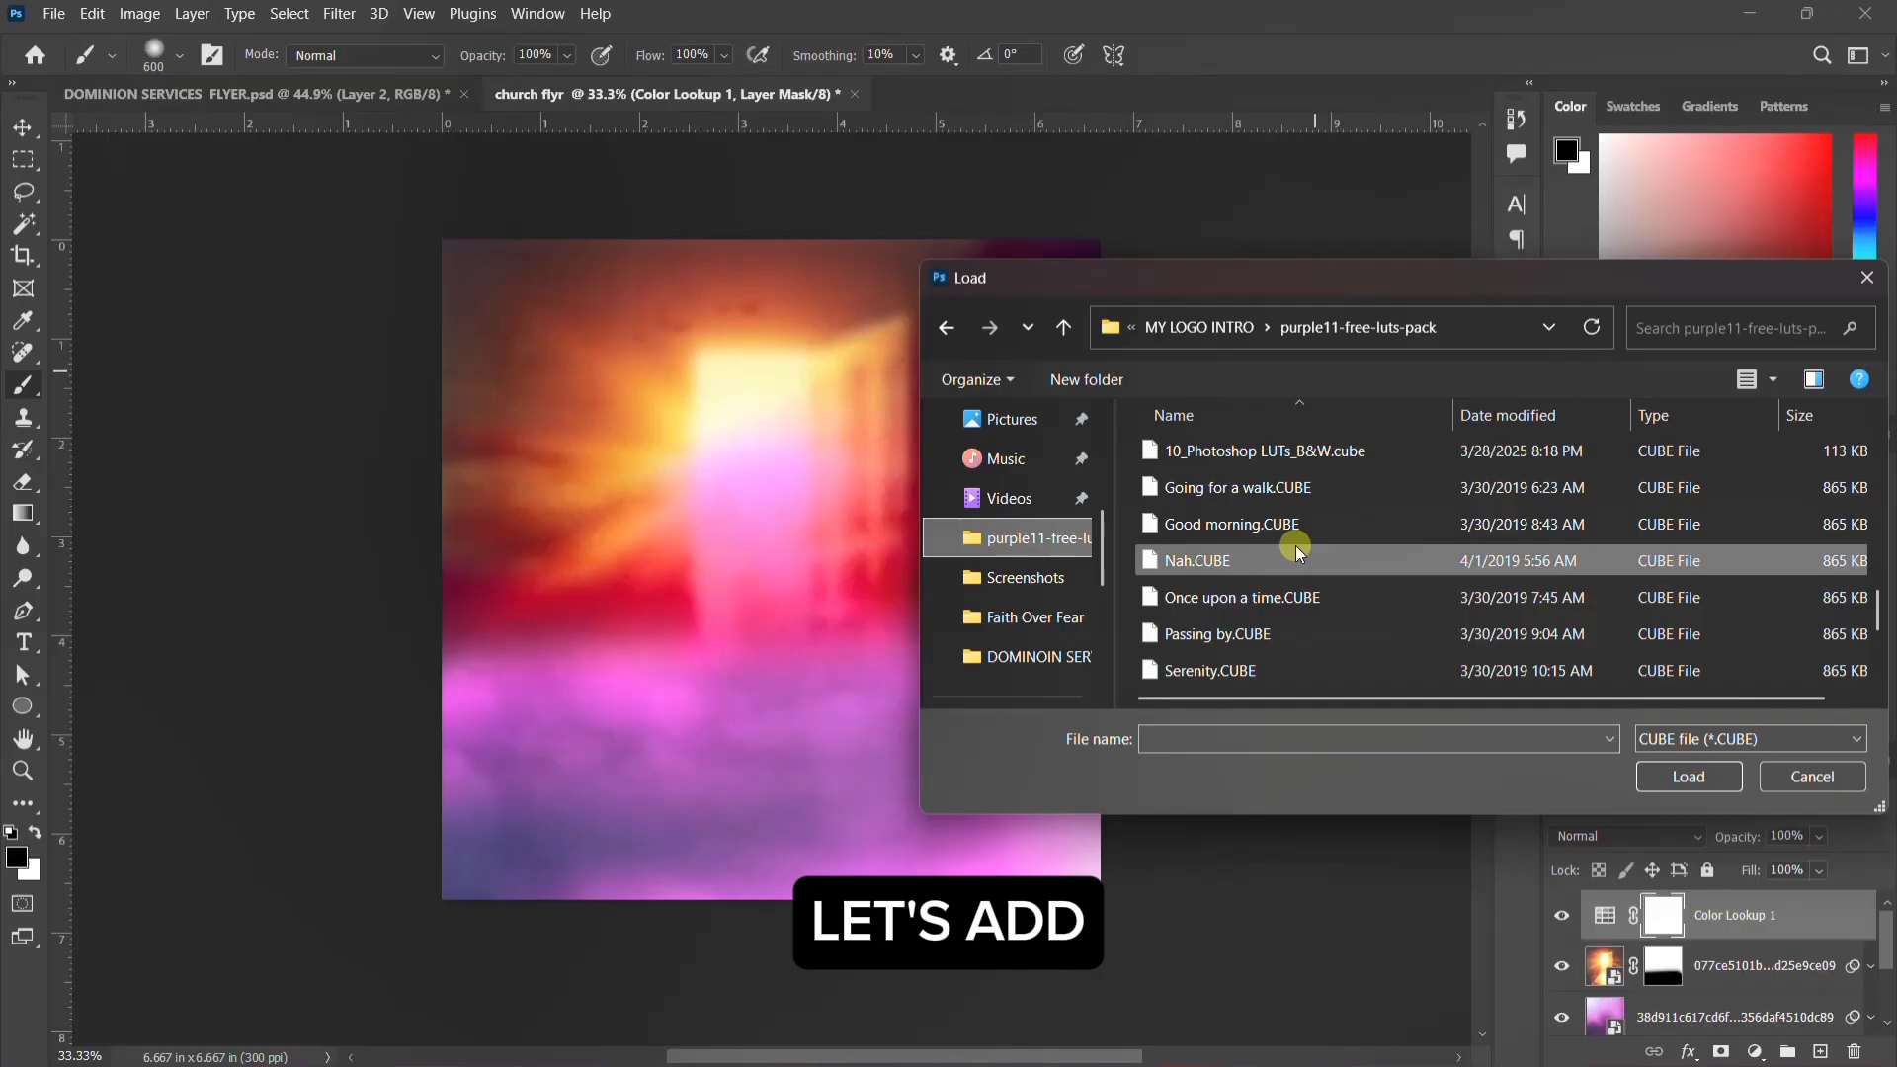
left_click(1312, 489)
left_click(1692, 777)
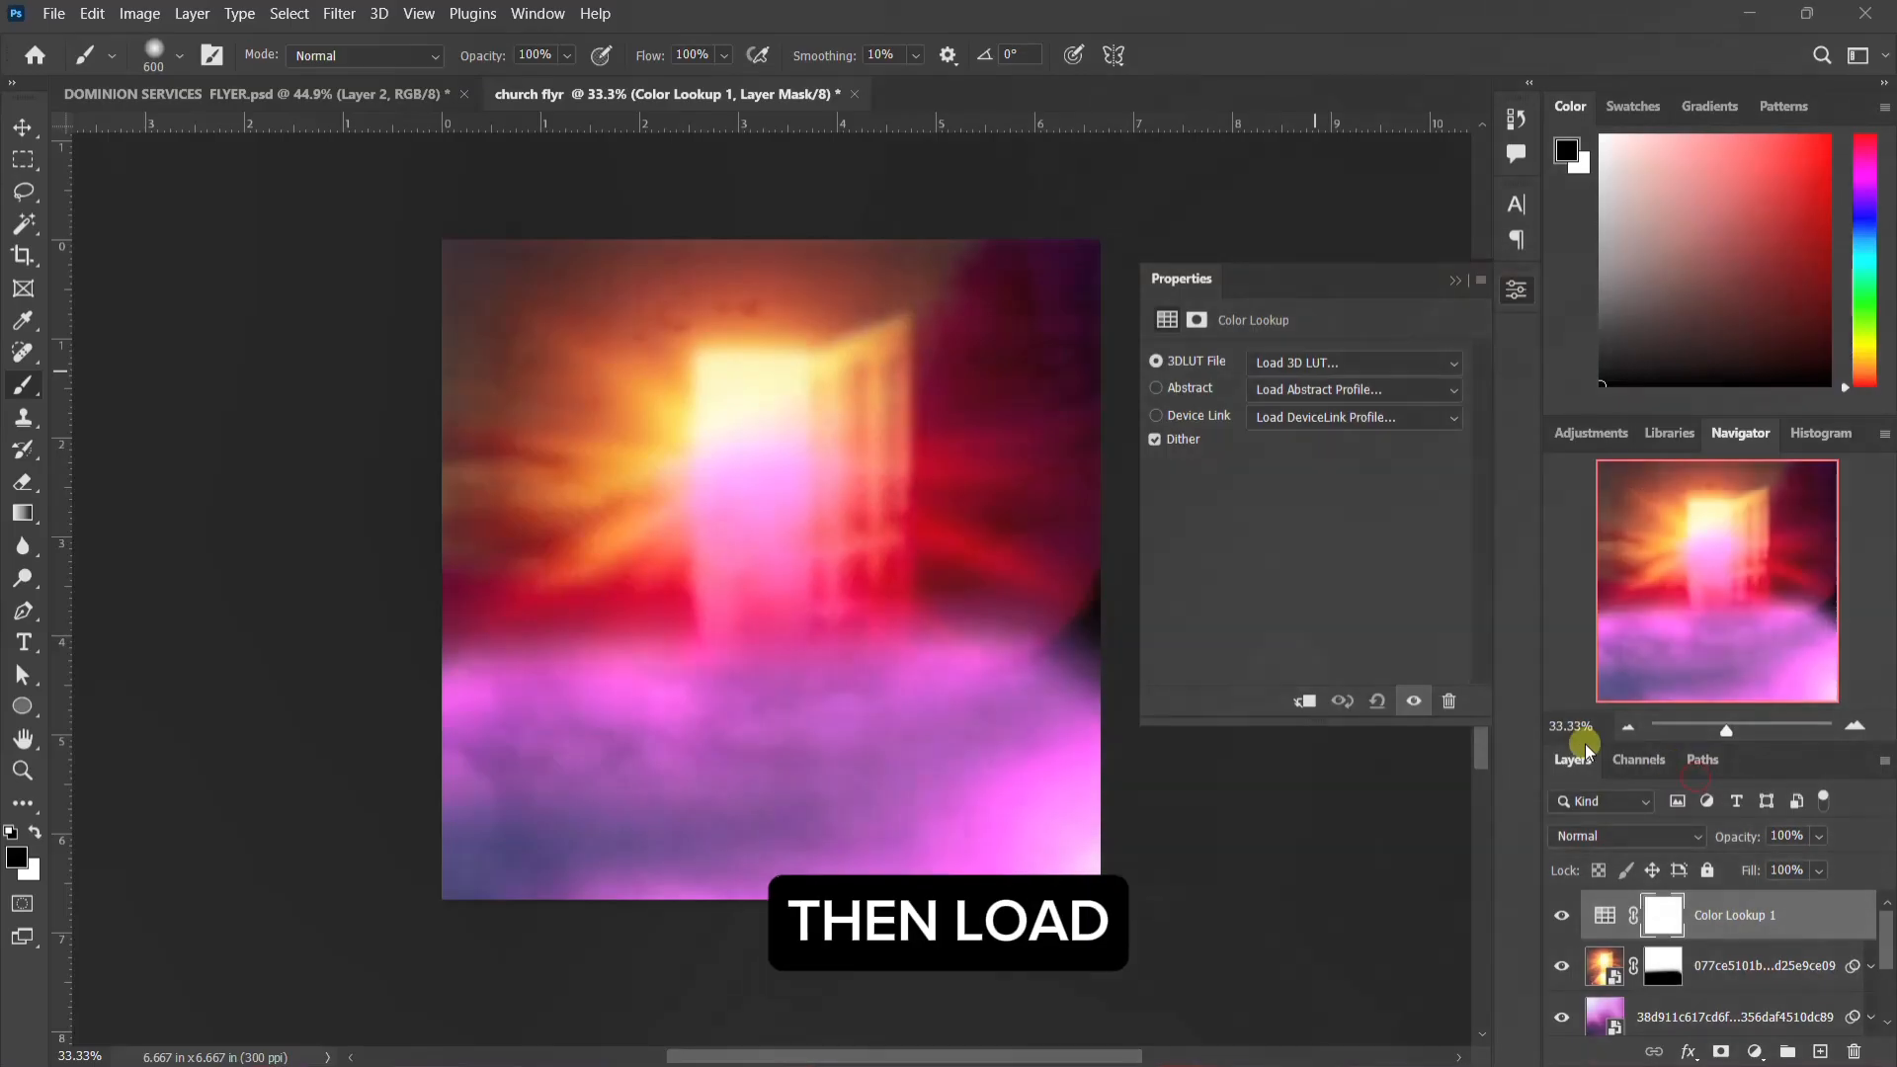
left_click(1514, 292)
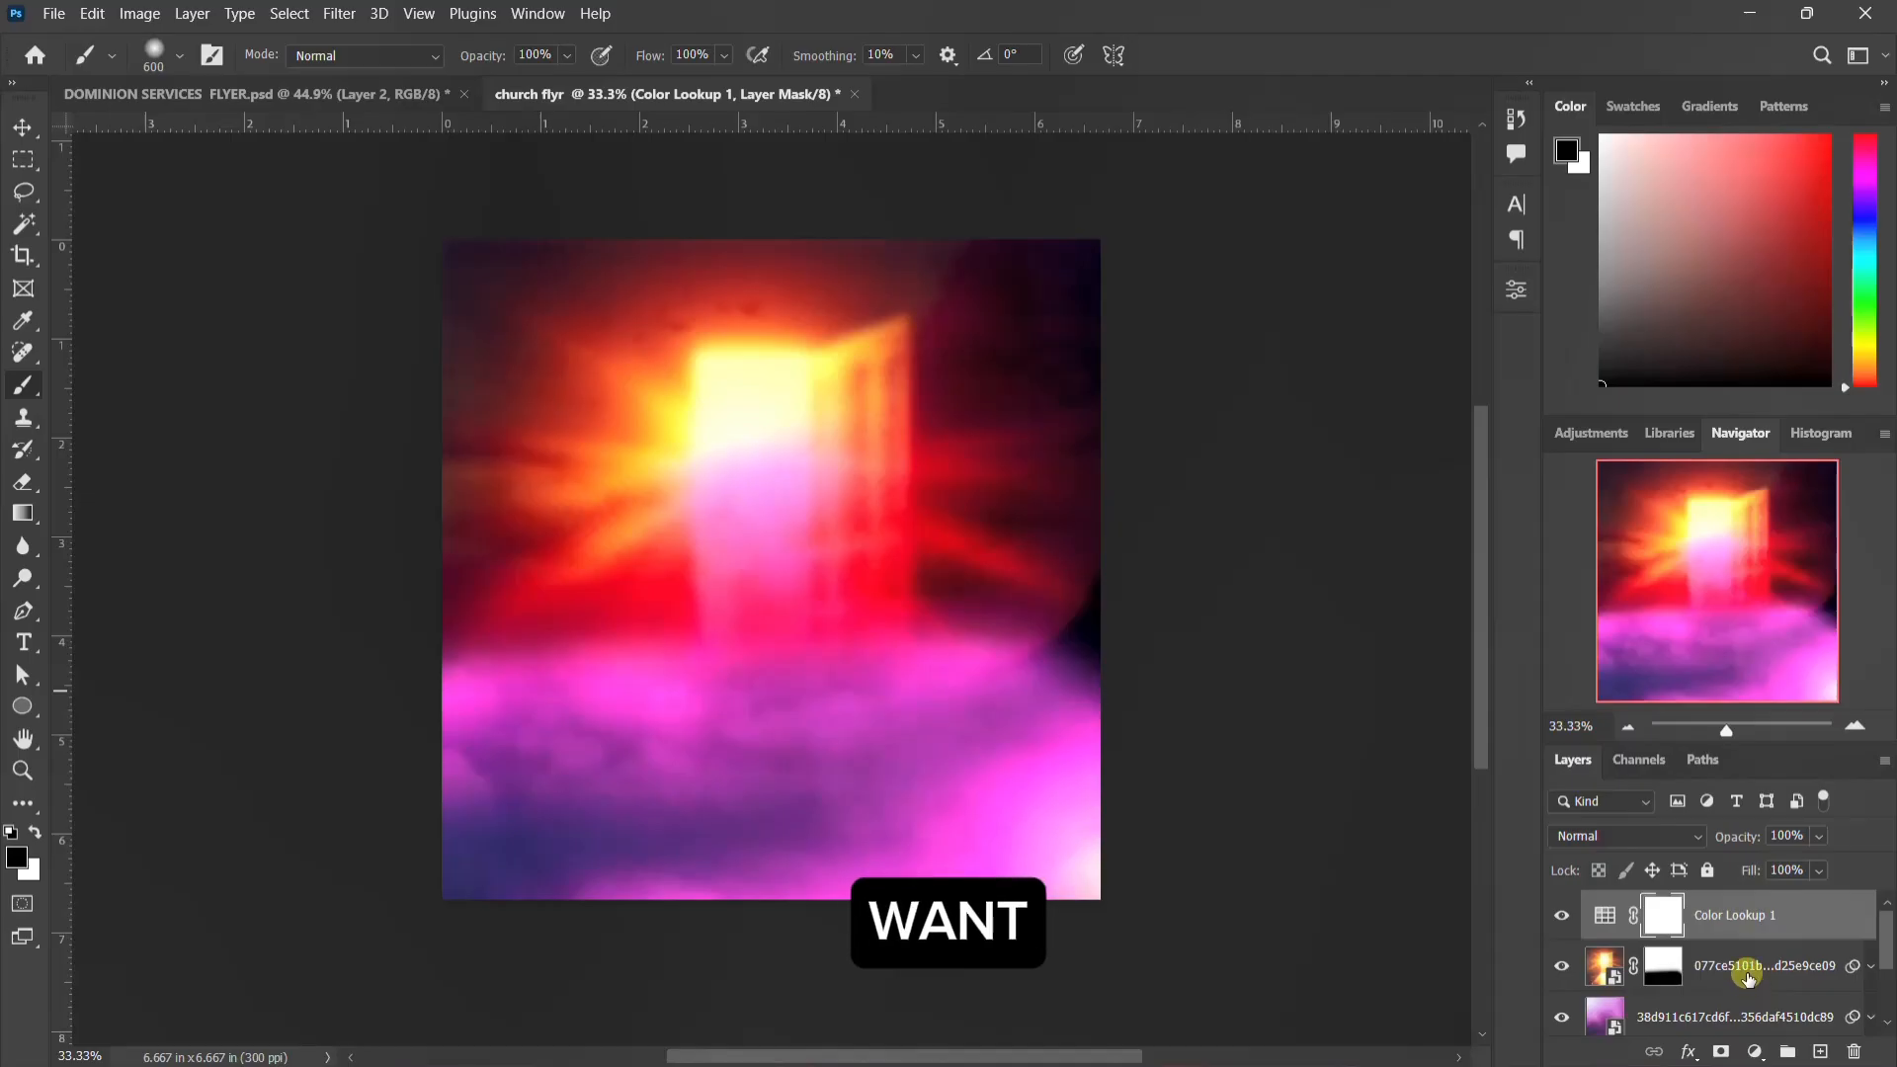
Step: Group all layers from Color Lookup 1 down to Layer 0 and rename the group BG
scroll(1747, 978, "down", 2)
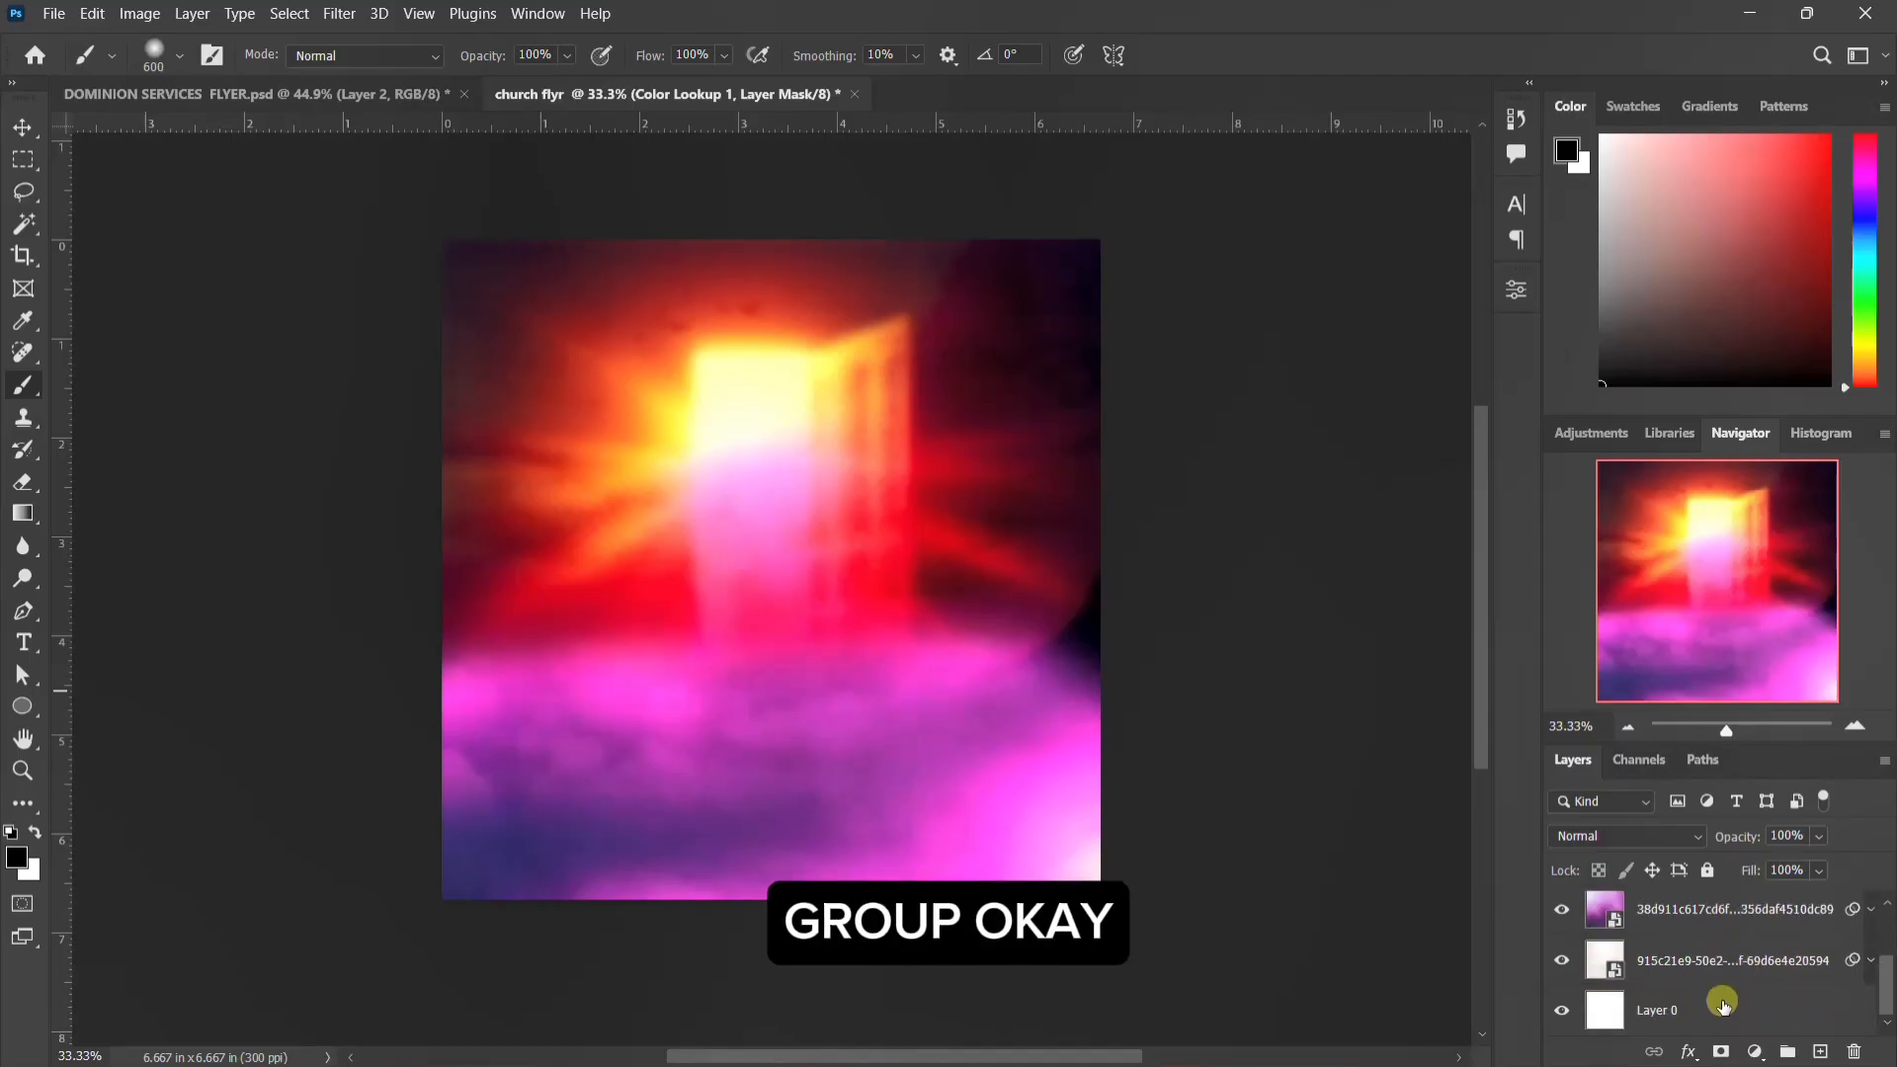
left_click(1725, 1006)
scroll(1724, 998, "up", 2)
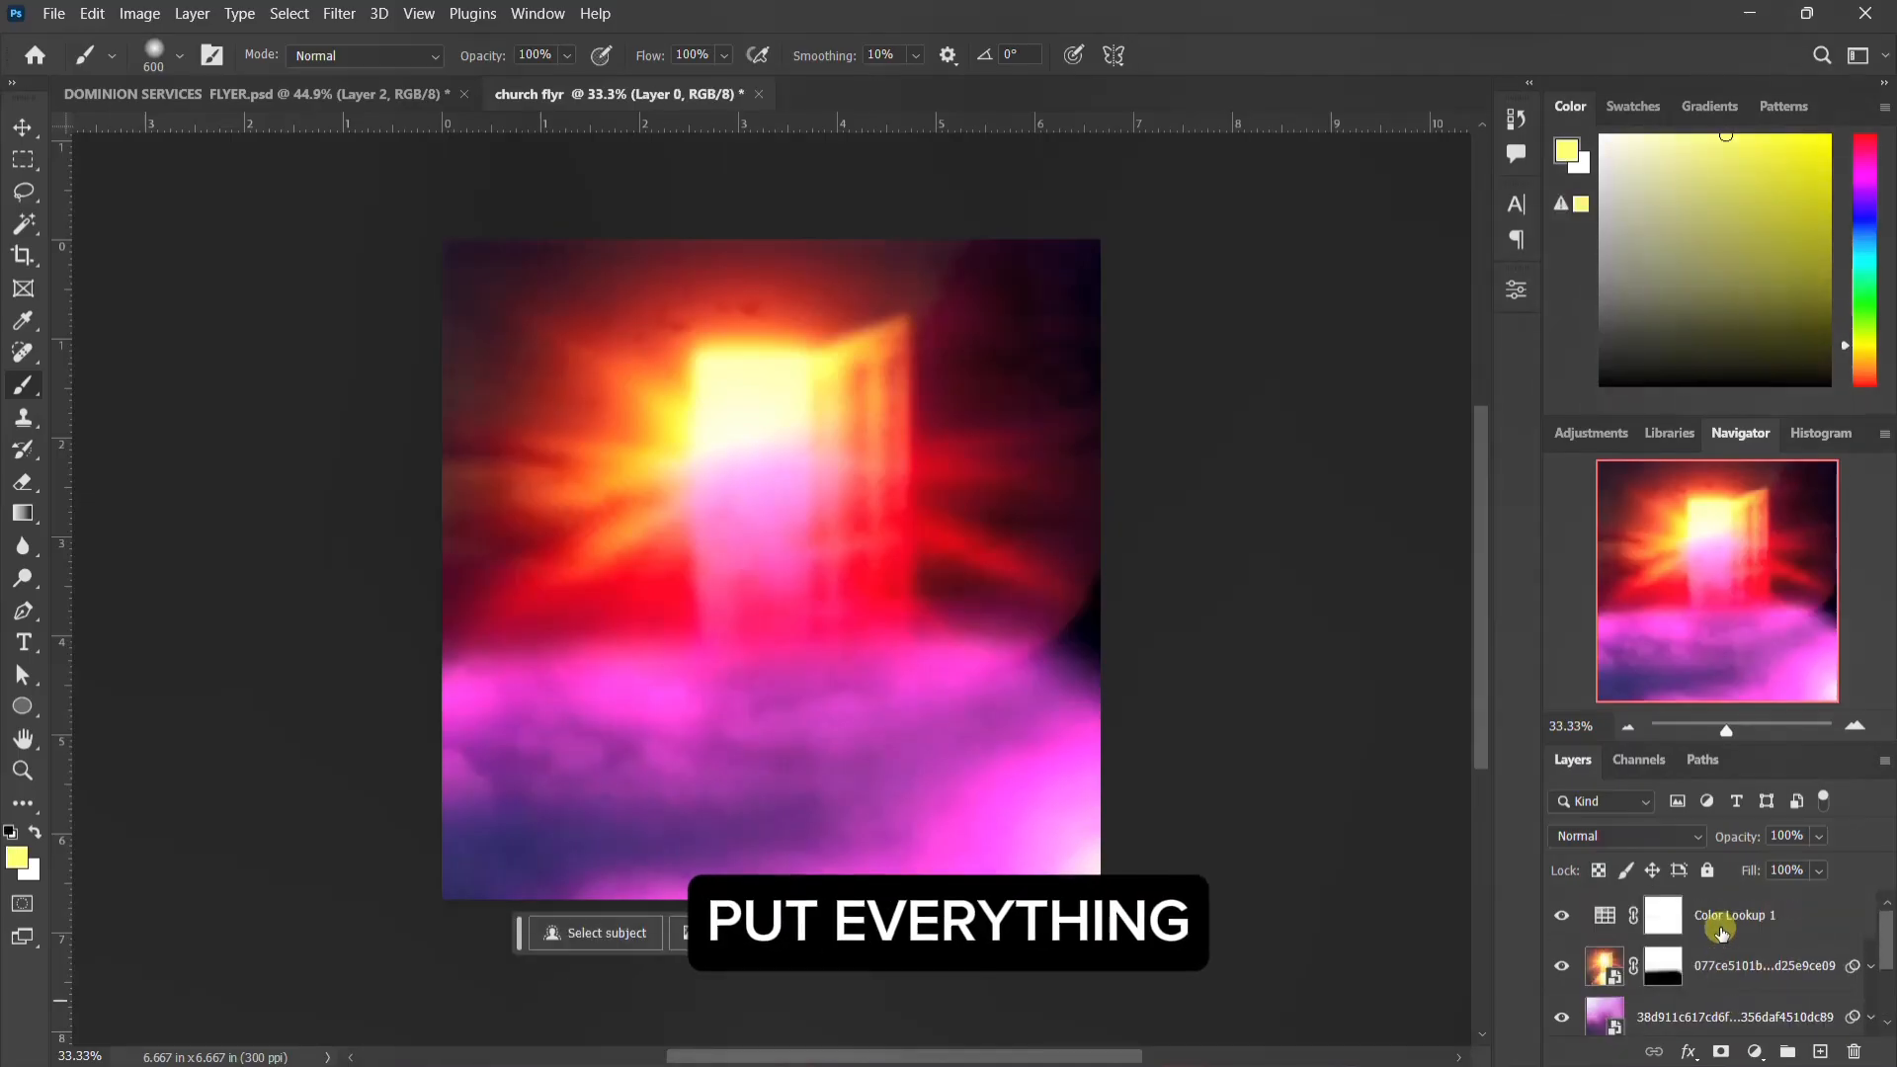
left_click(1721, 931)
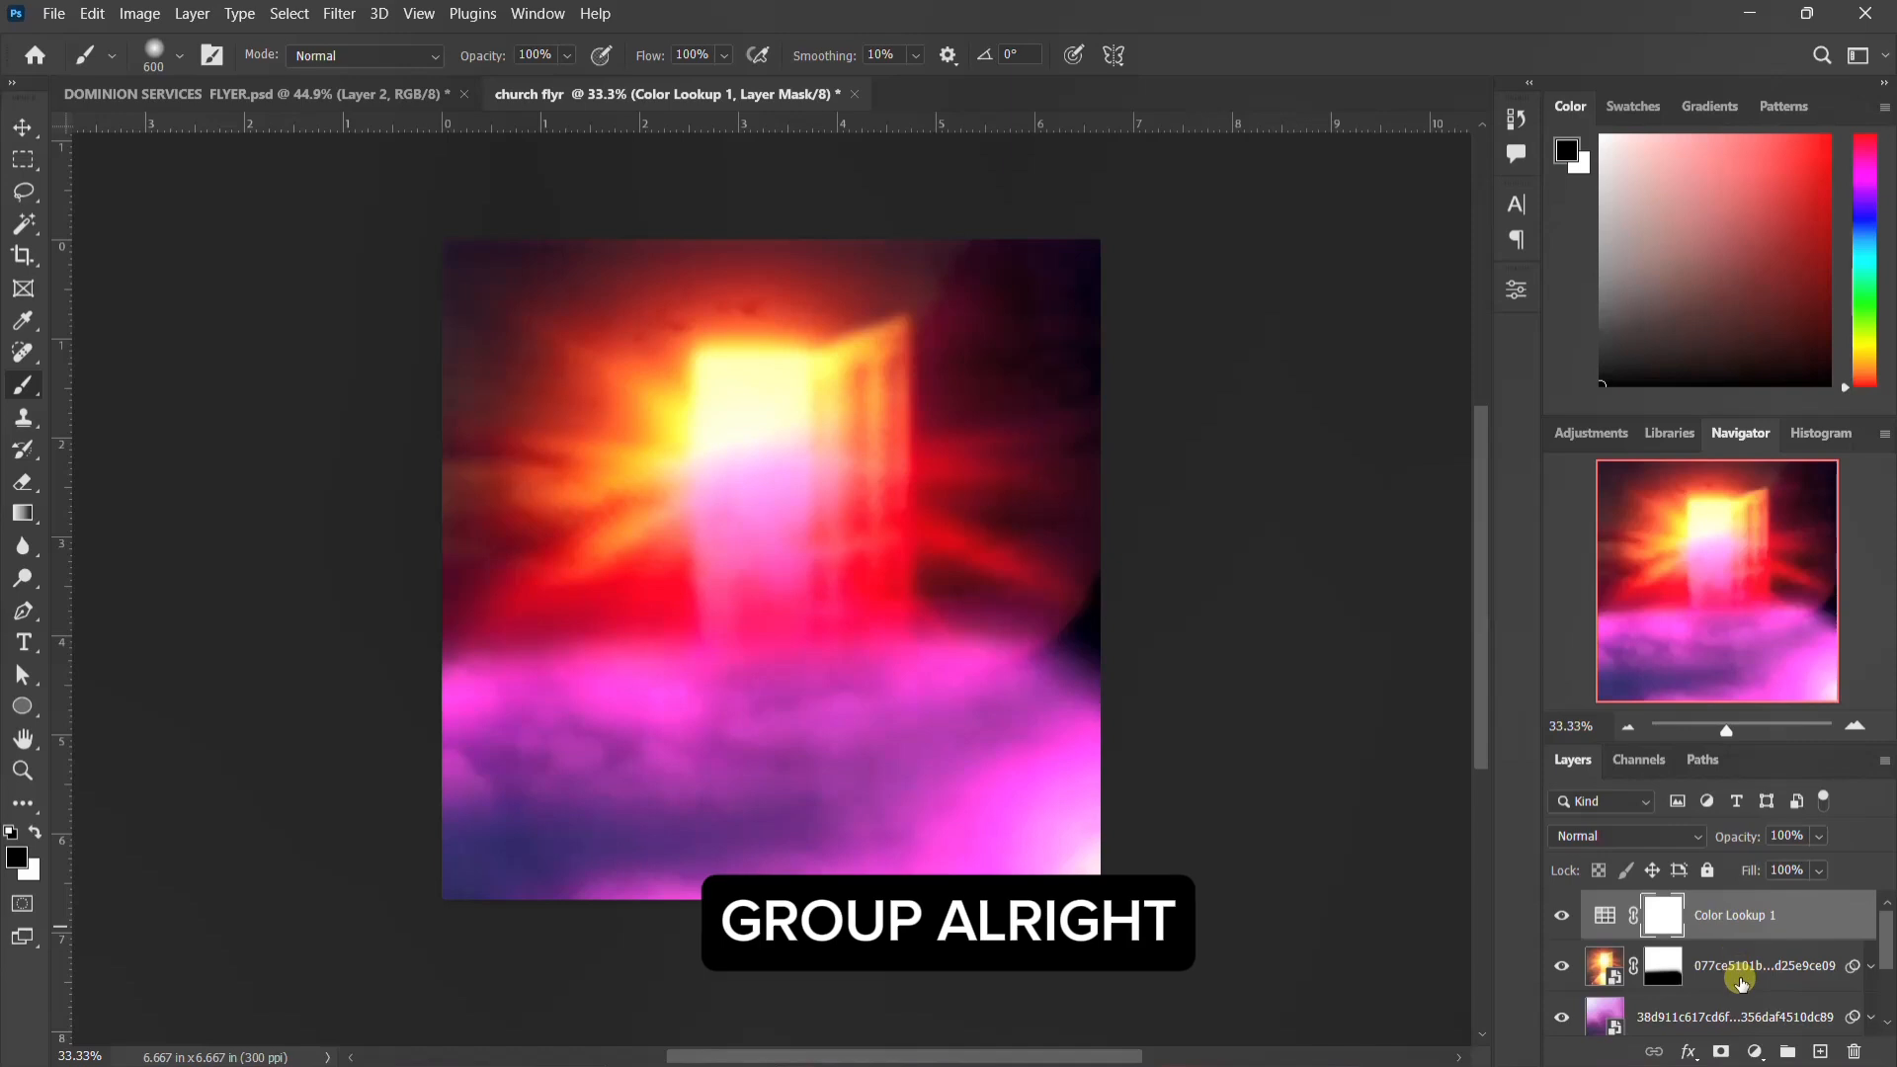
left_click(1761, 915)
scroll(1762, 924, "down", 2)
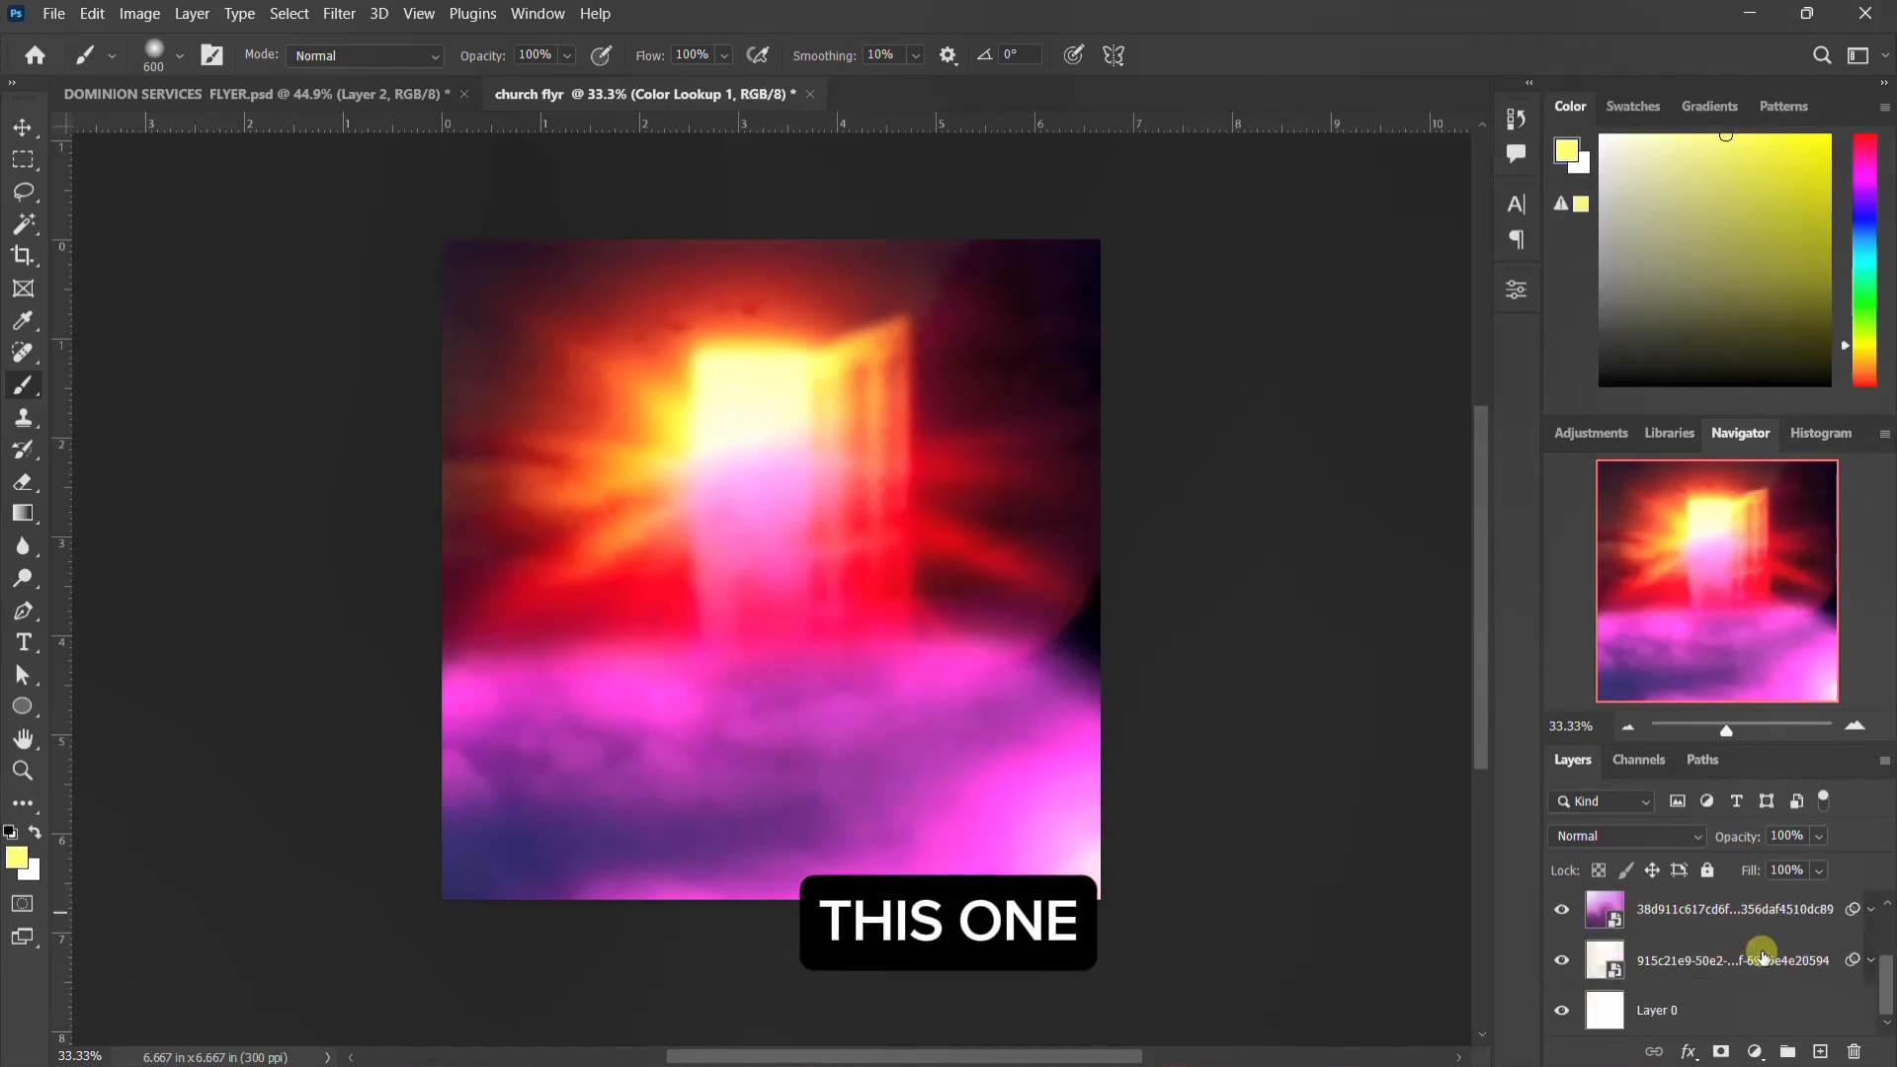
left_click(1720, 1005, "shift")
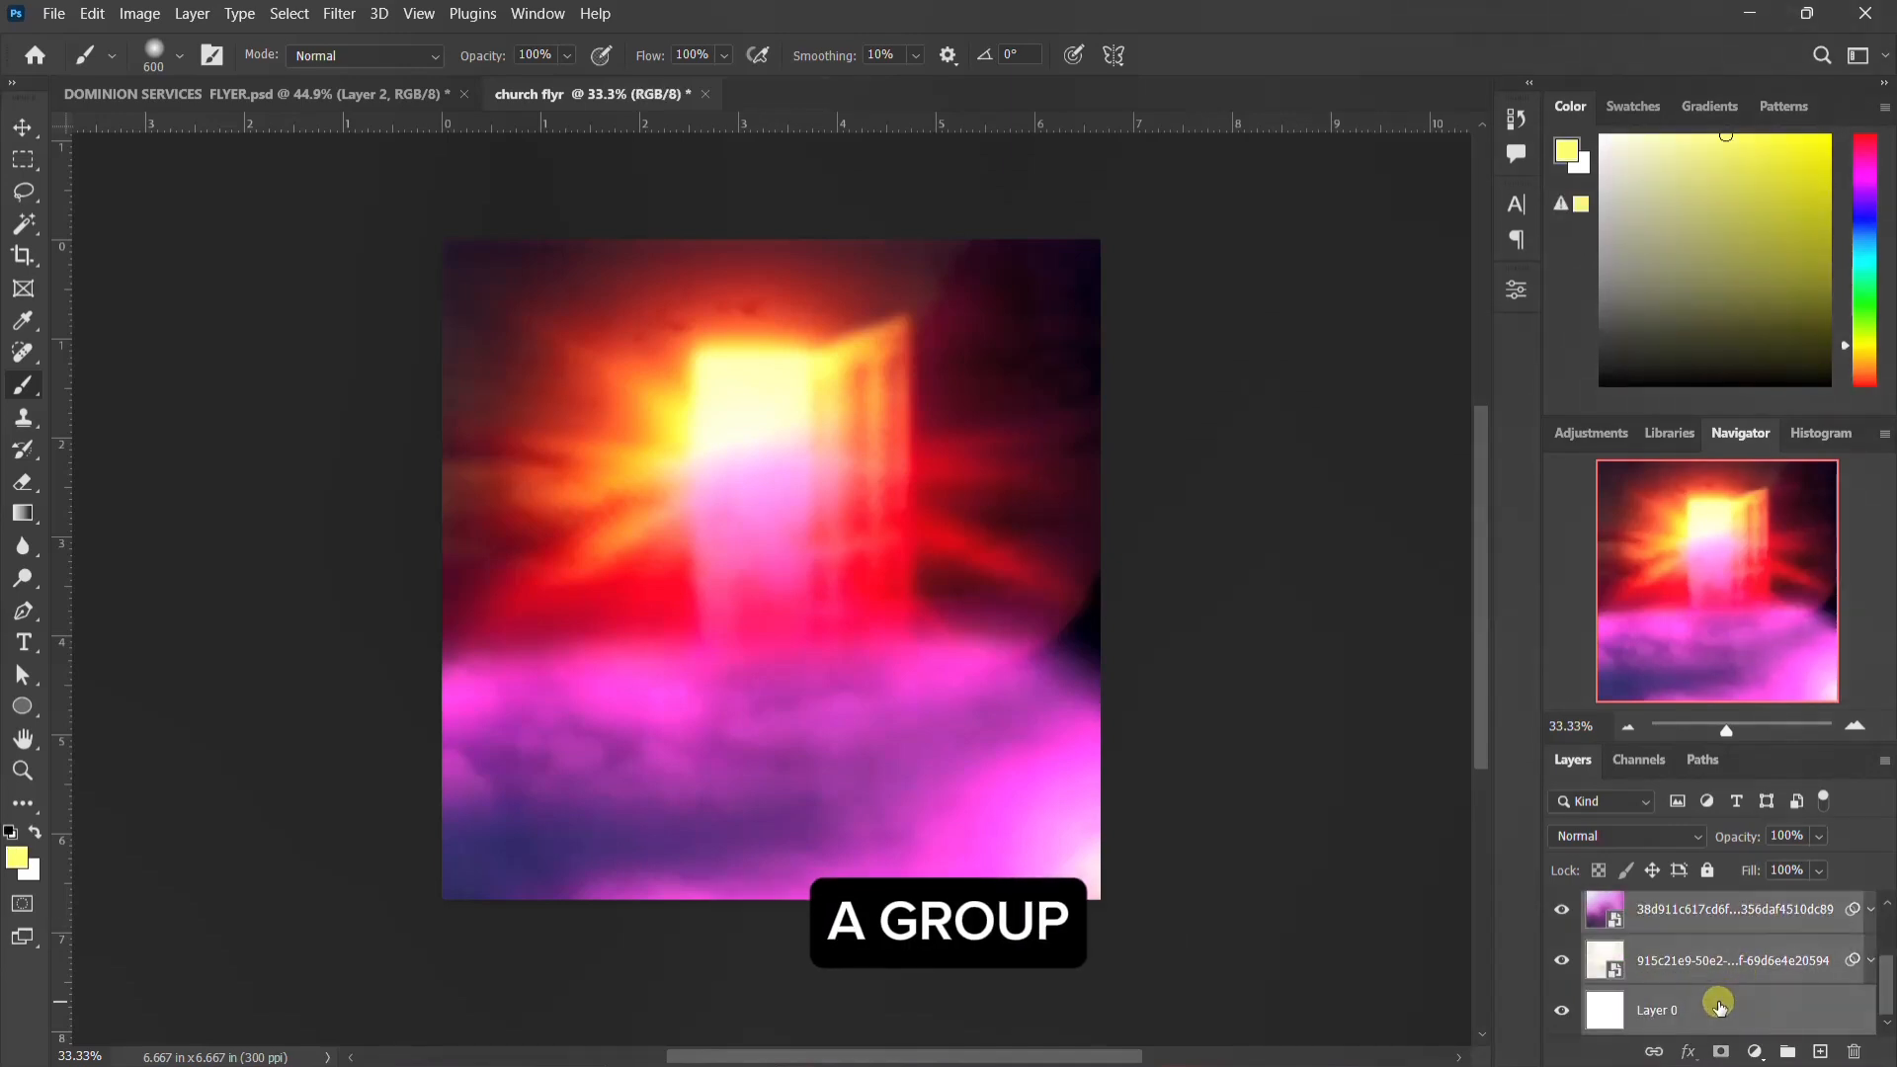
key("ctrl+g")
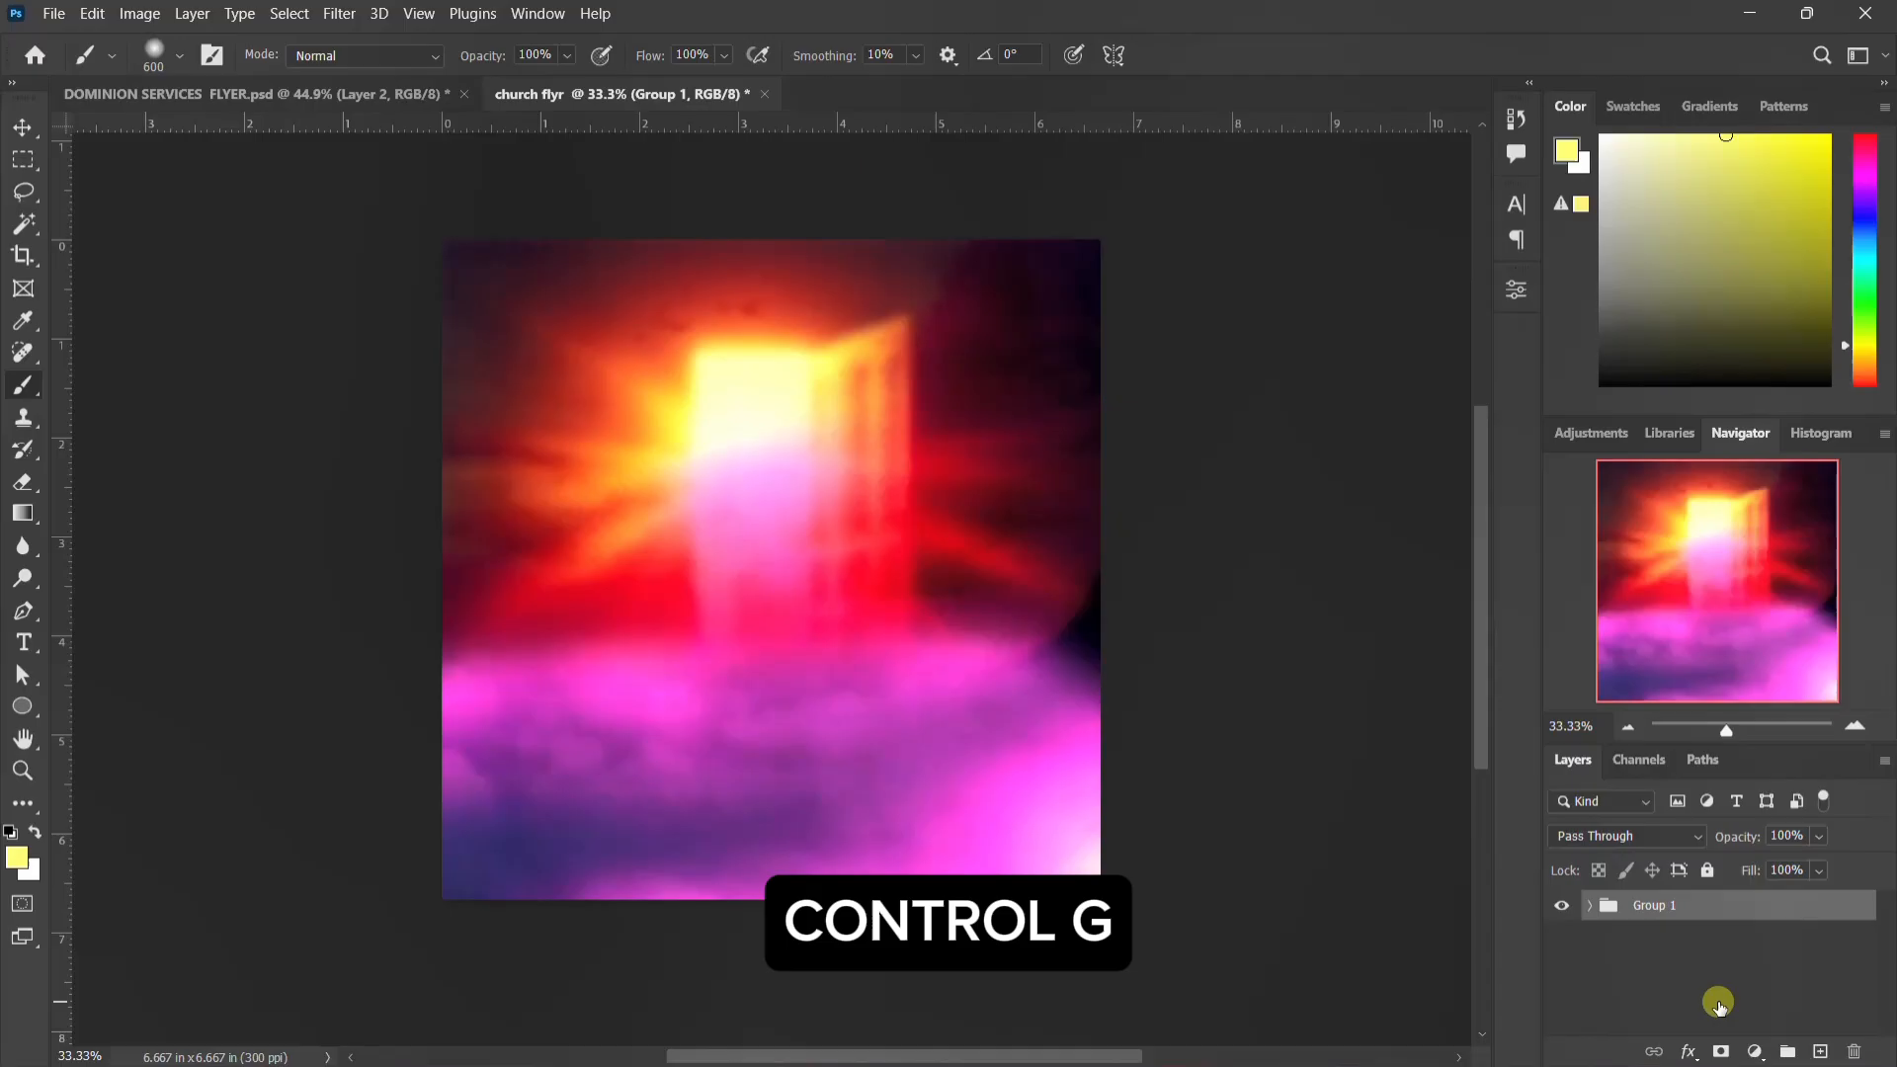
double_click(1657, 907)
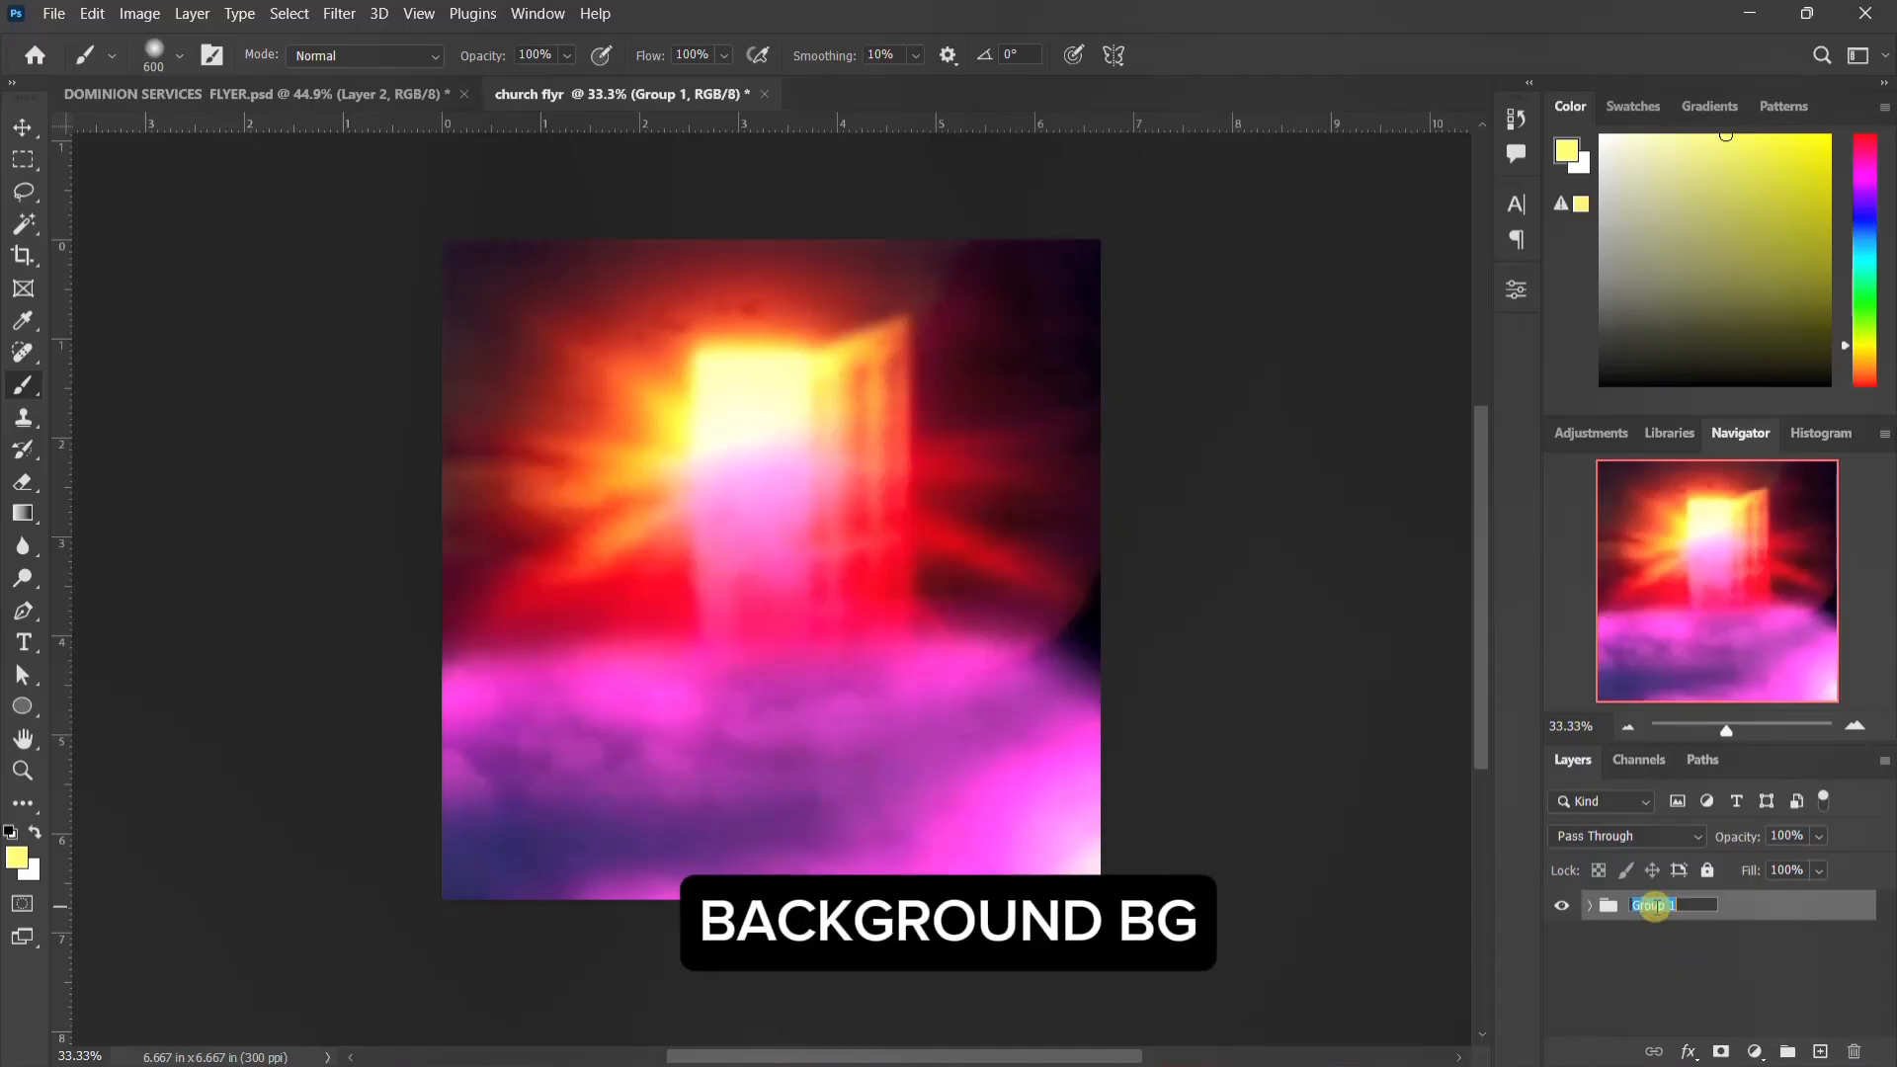
type("BG")
key("Return")
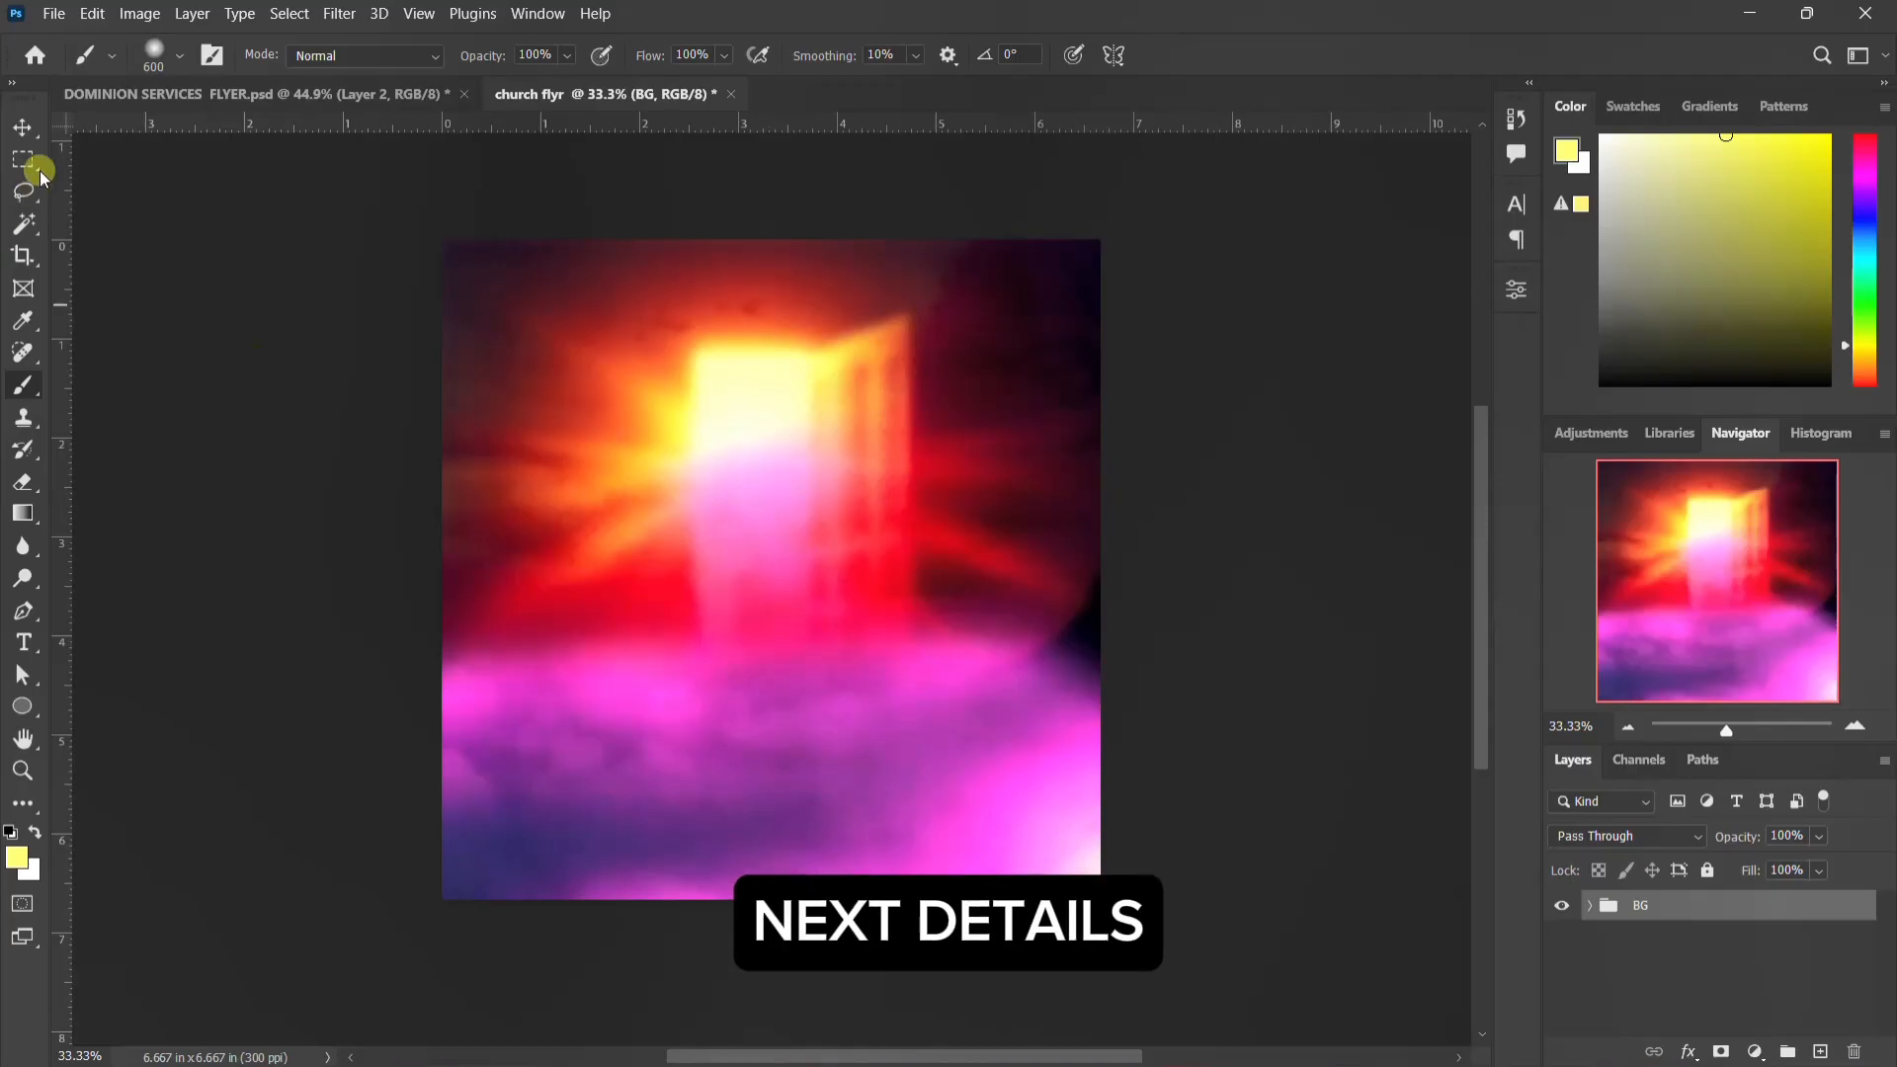
Step: Add the text "Join Us" near the top of the canvas in 36 pt Poppins Regular
left_click(22, 126)
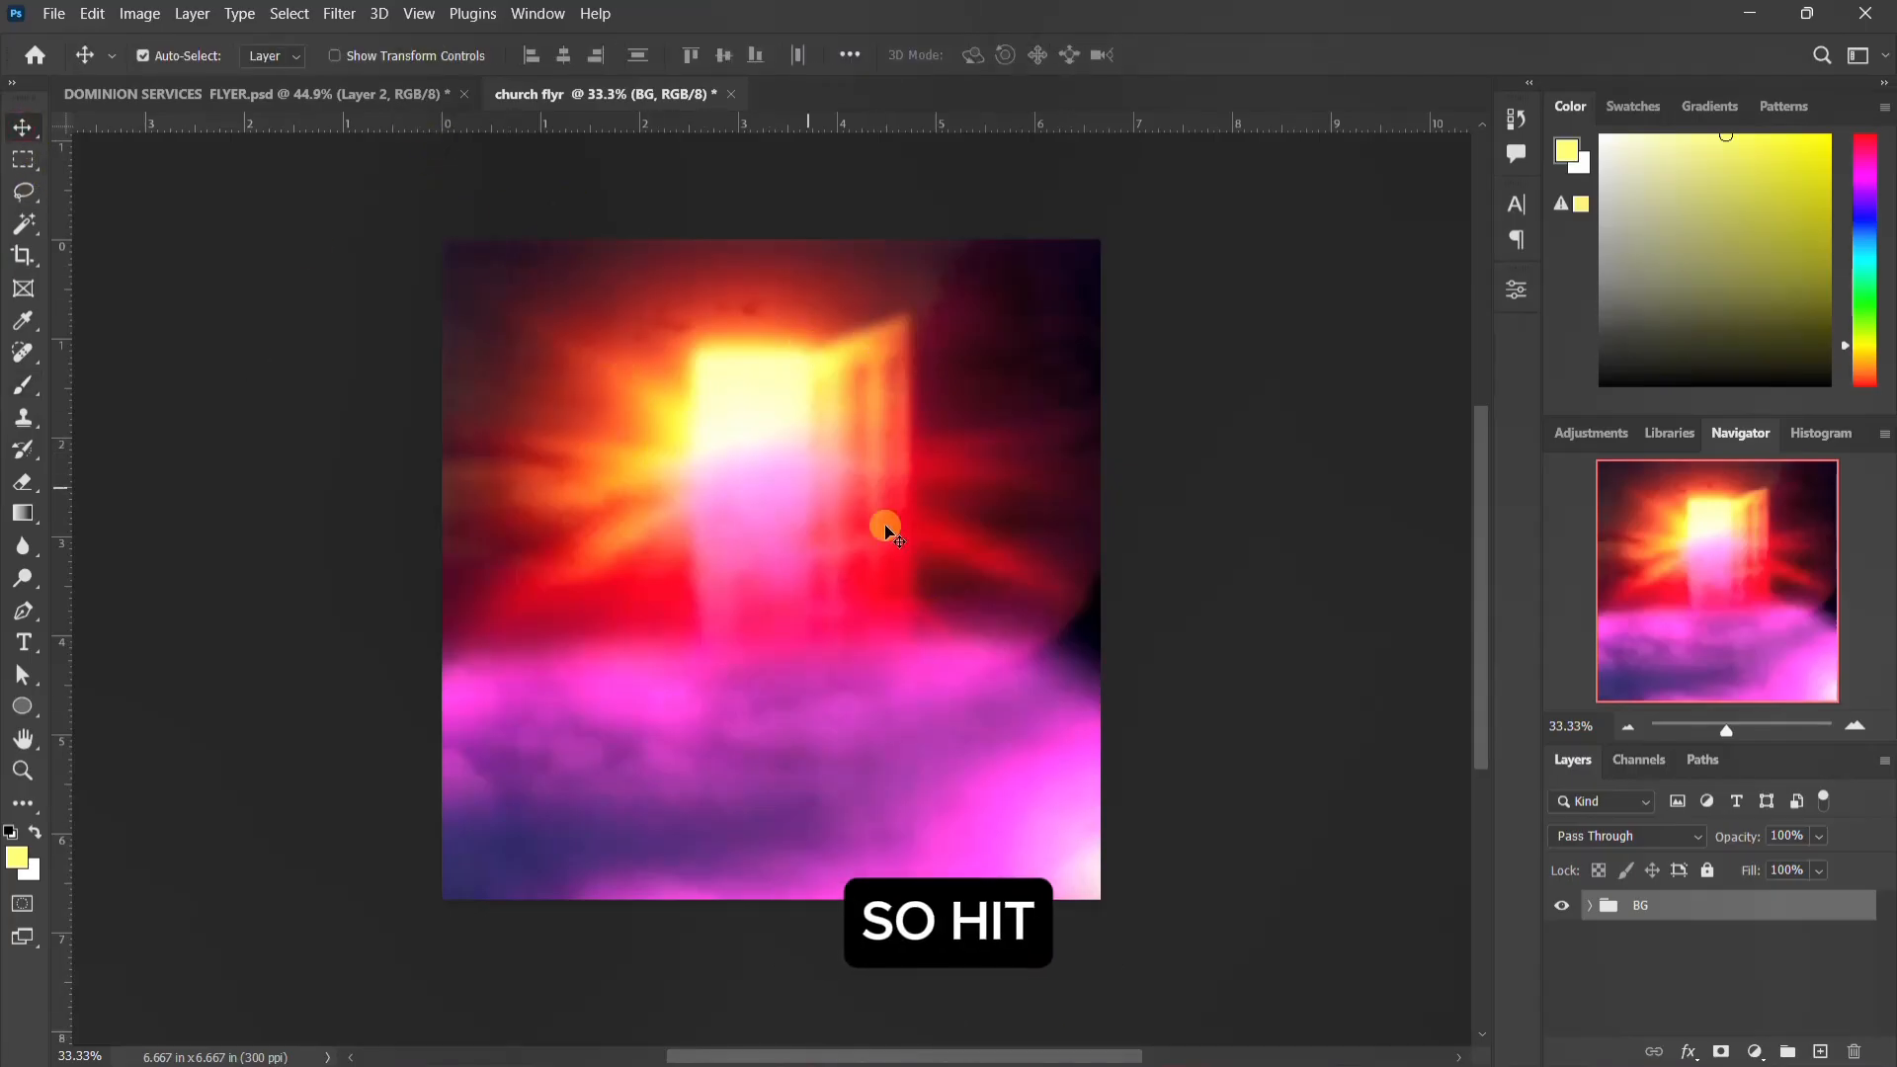
left_click(23, 642)
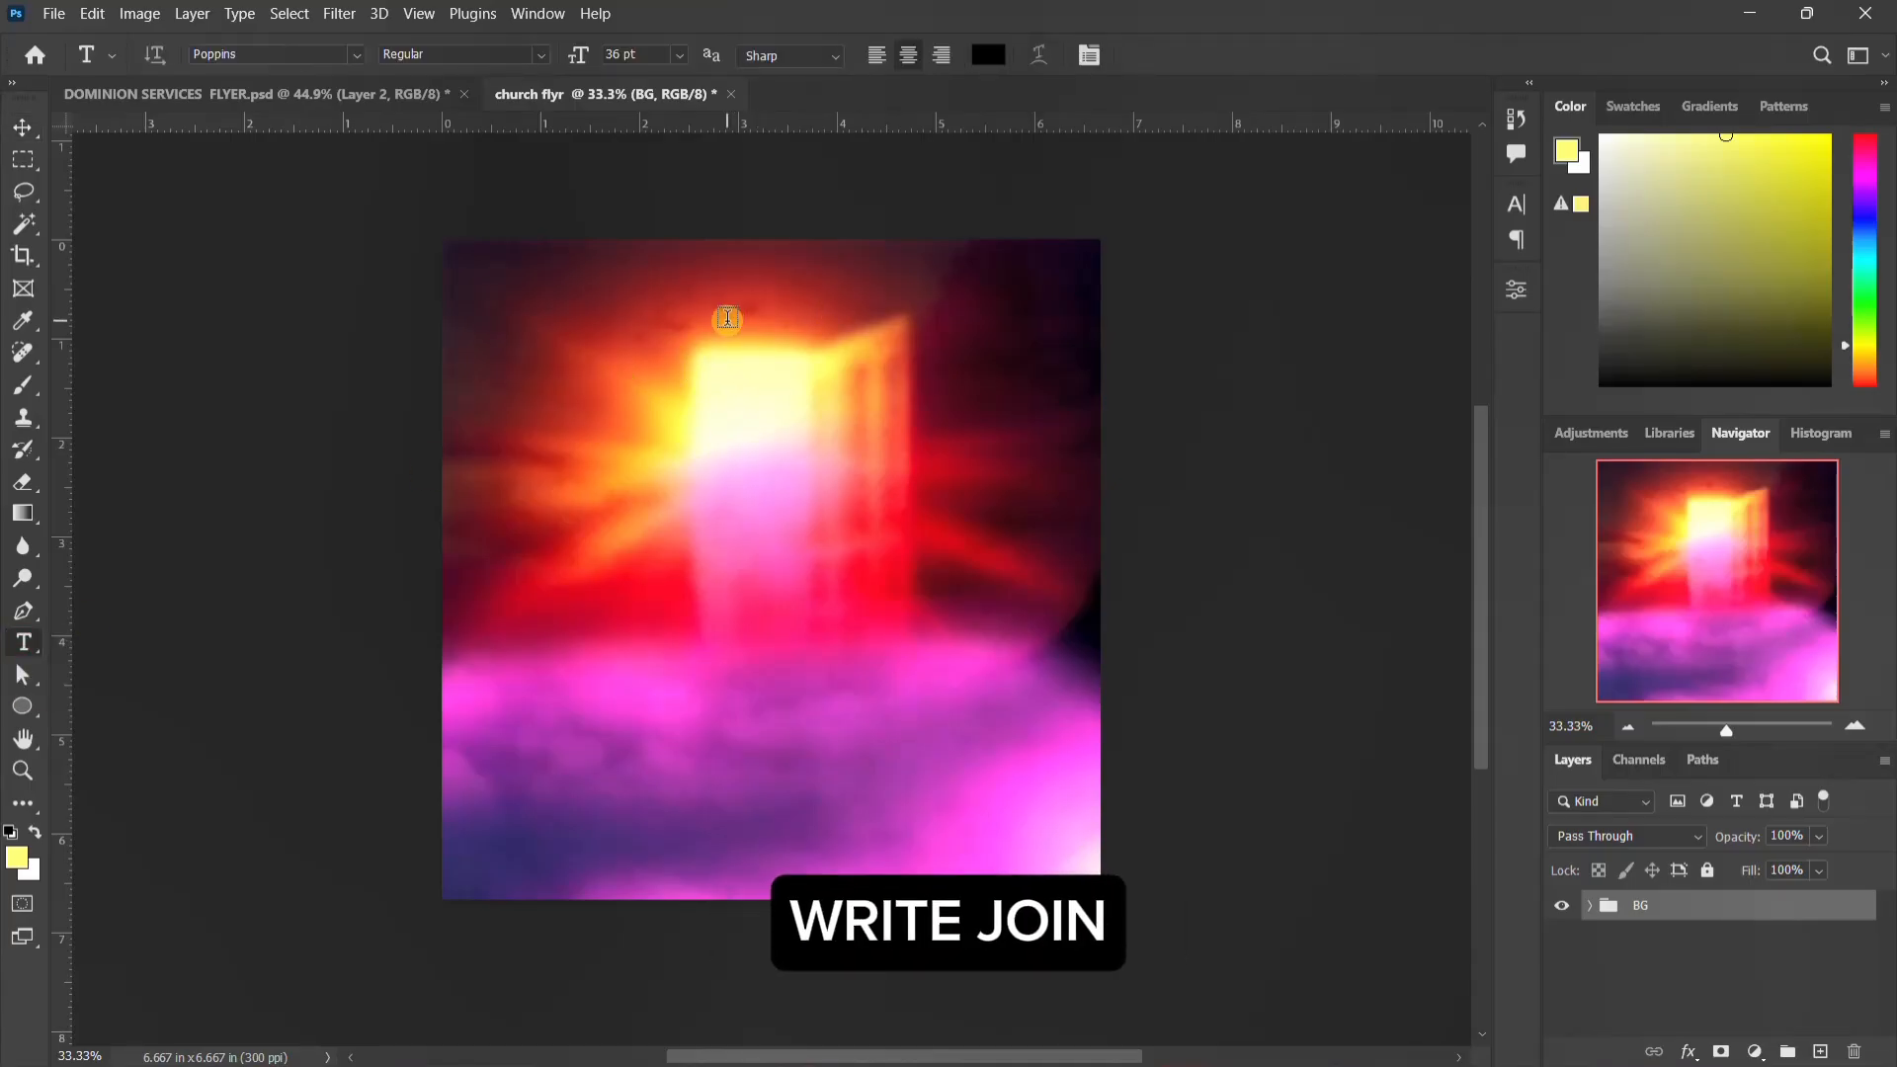
left_click(741, 314)
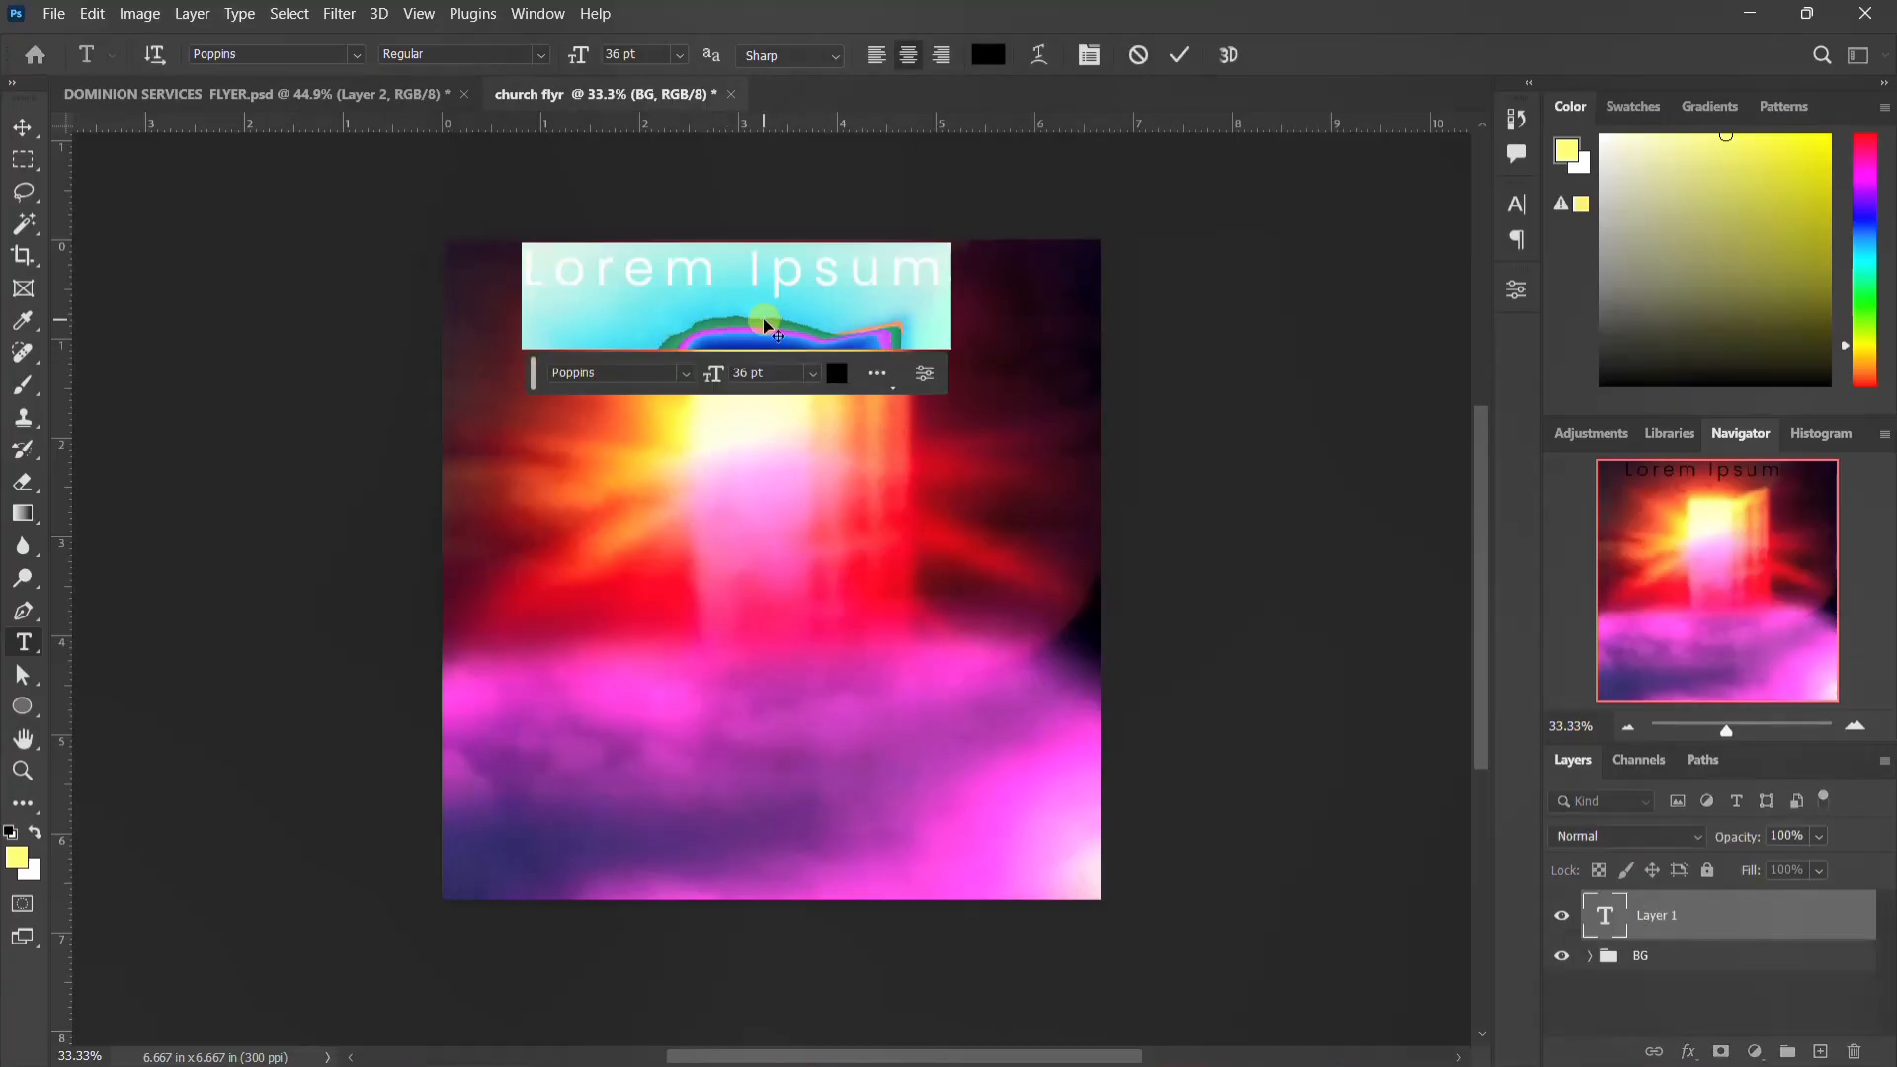
type("Join Us")
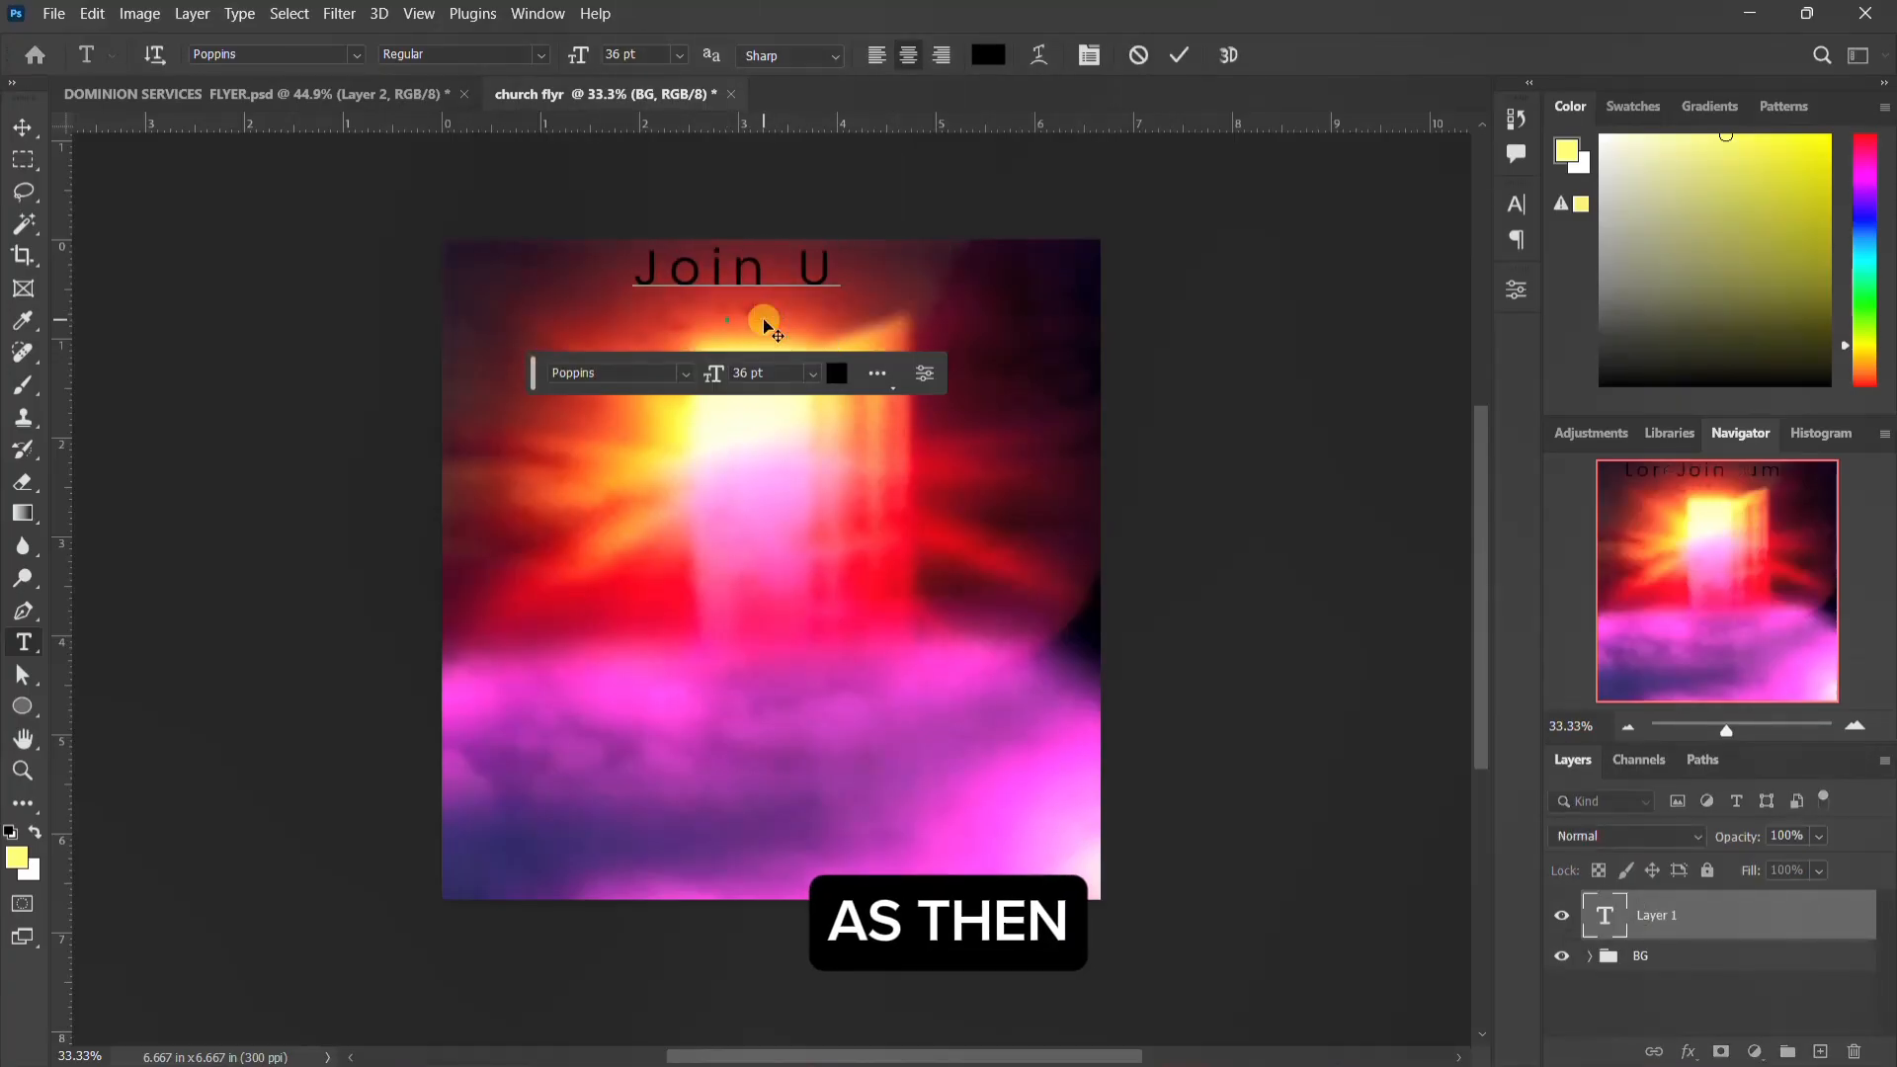
key("Return")
Step: Format the "Join Us" text with the Autograf PERSONAL USE ONLY font at 30 pt and tracking 0
left_click(1517, 204)
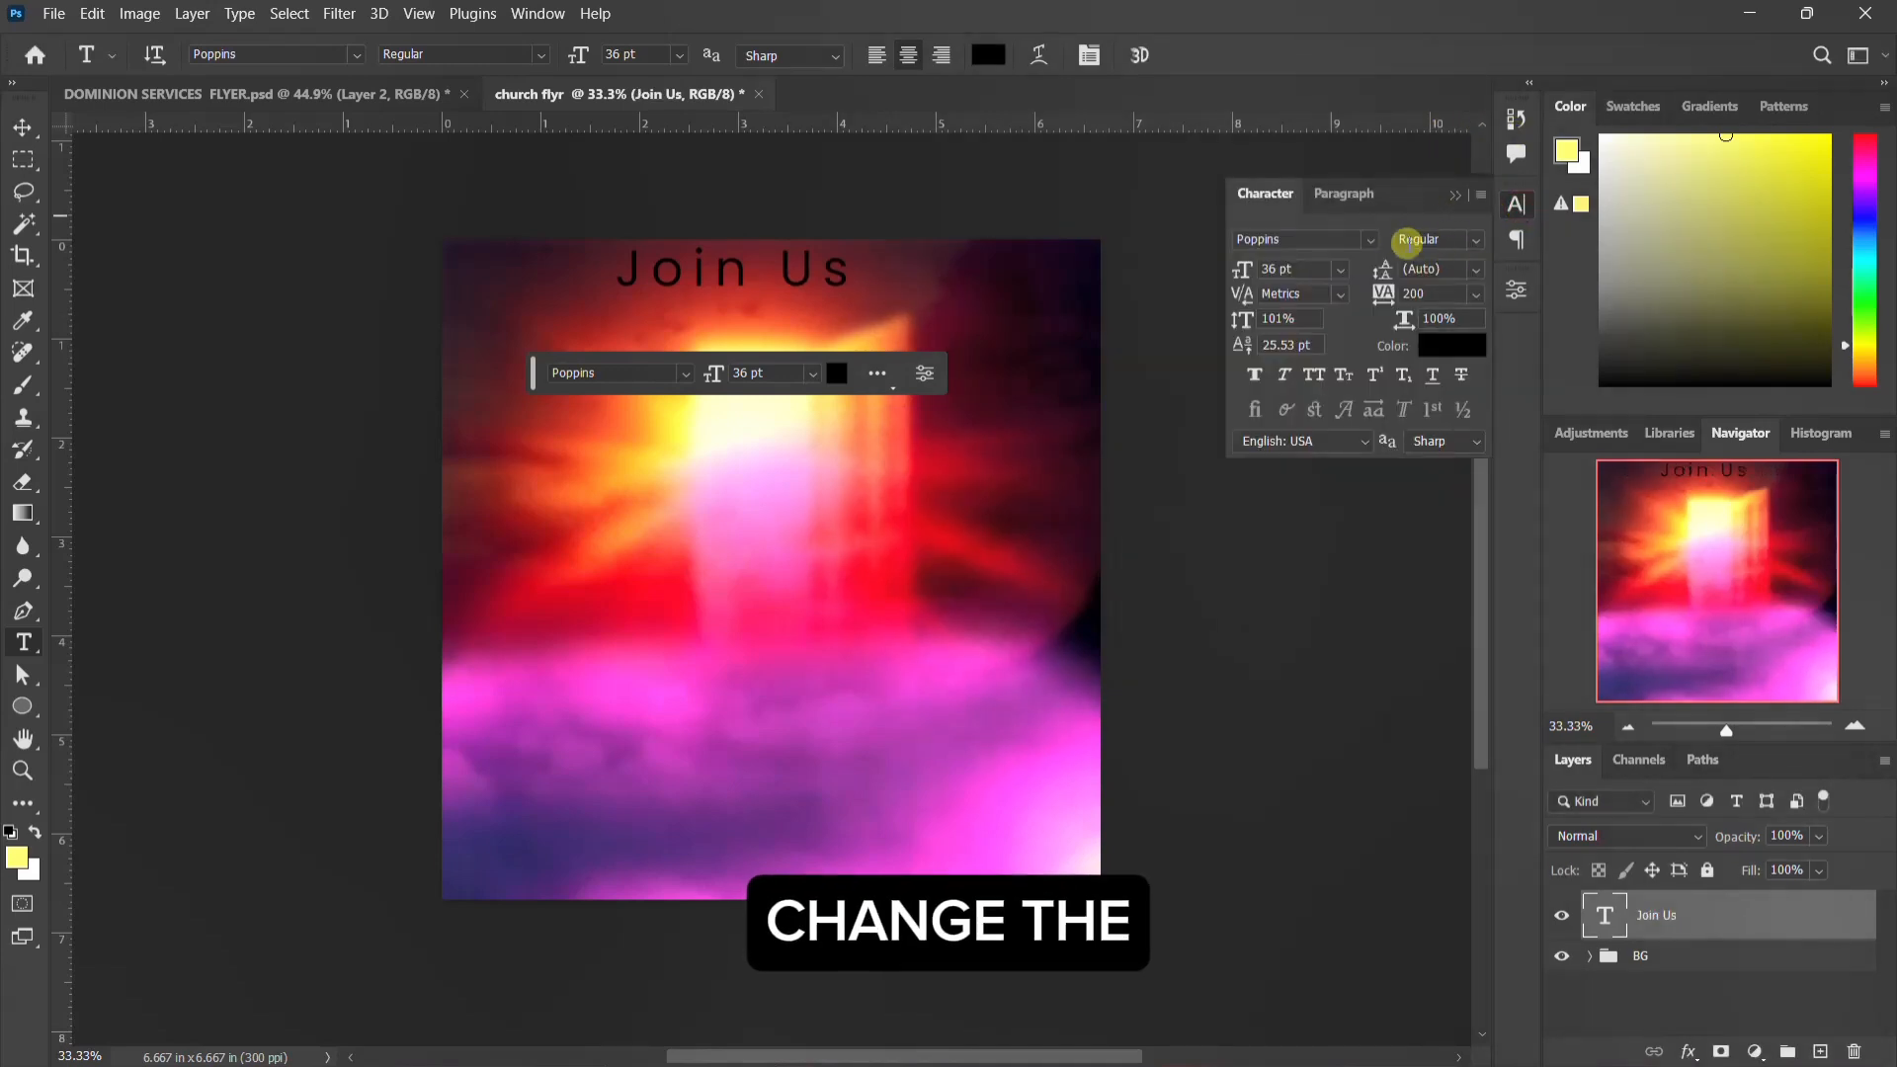
left_click(1374, 239)
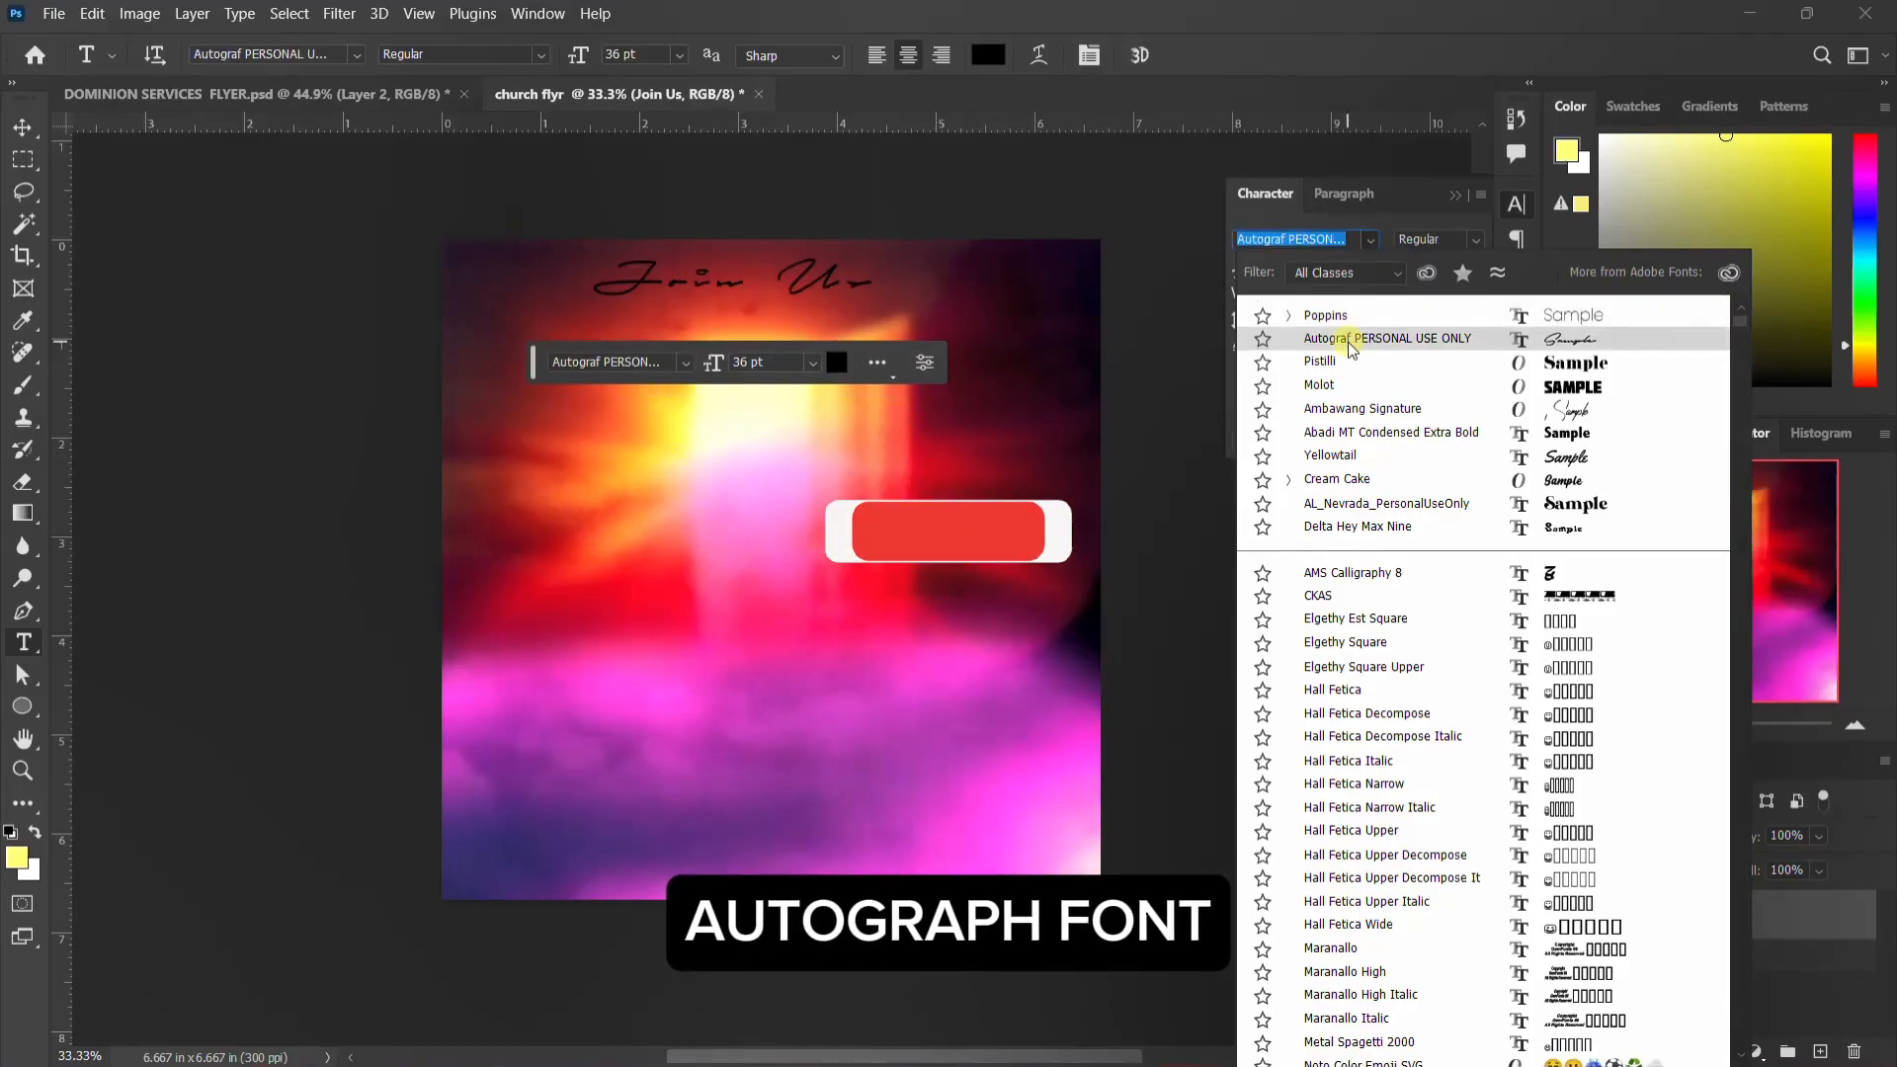
left_click(1350, 342)
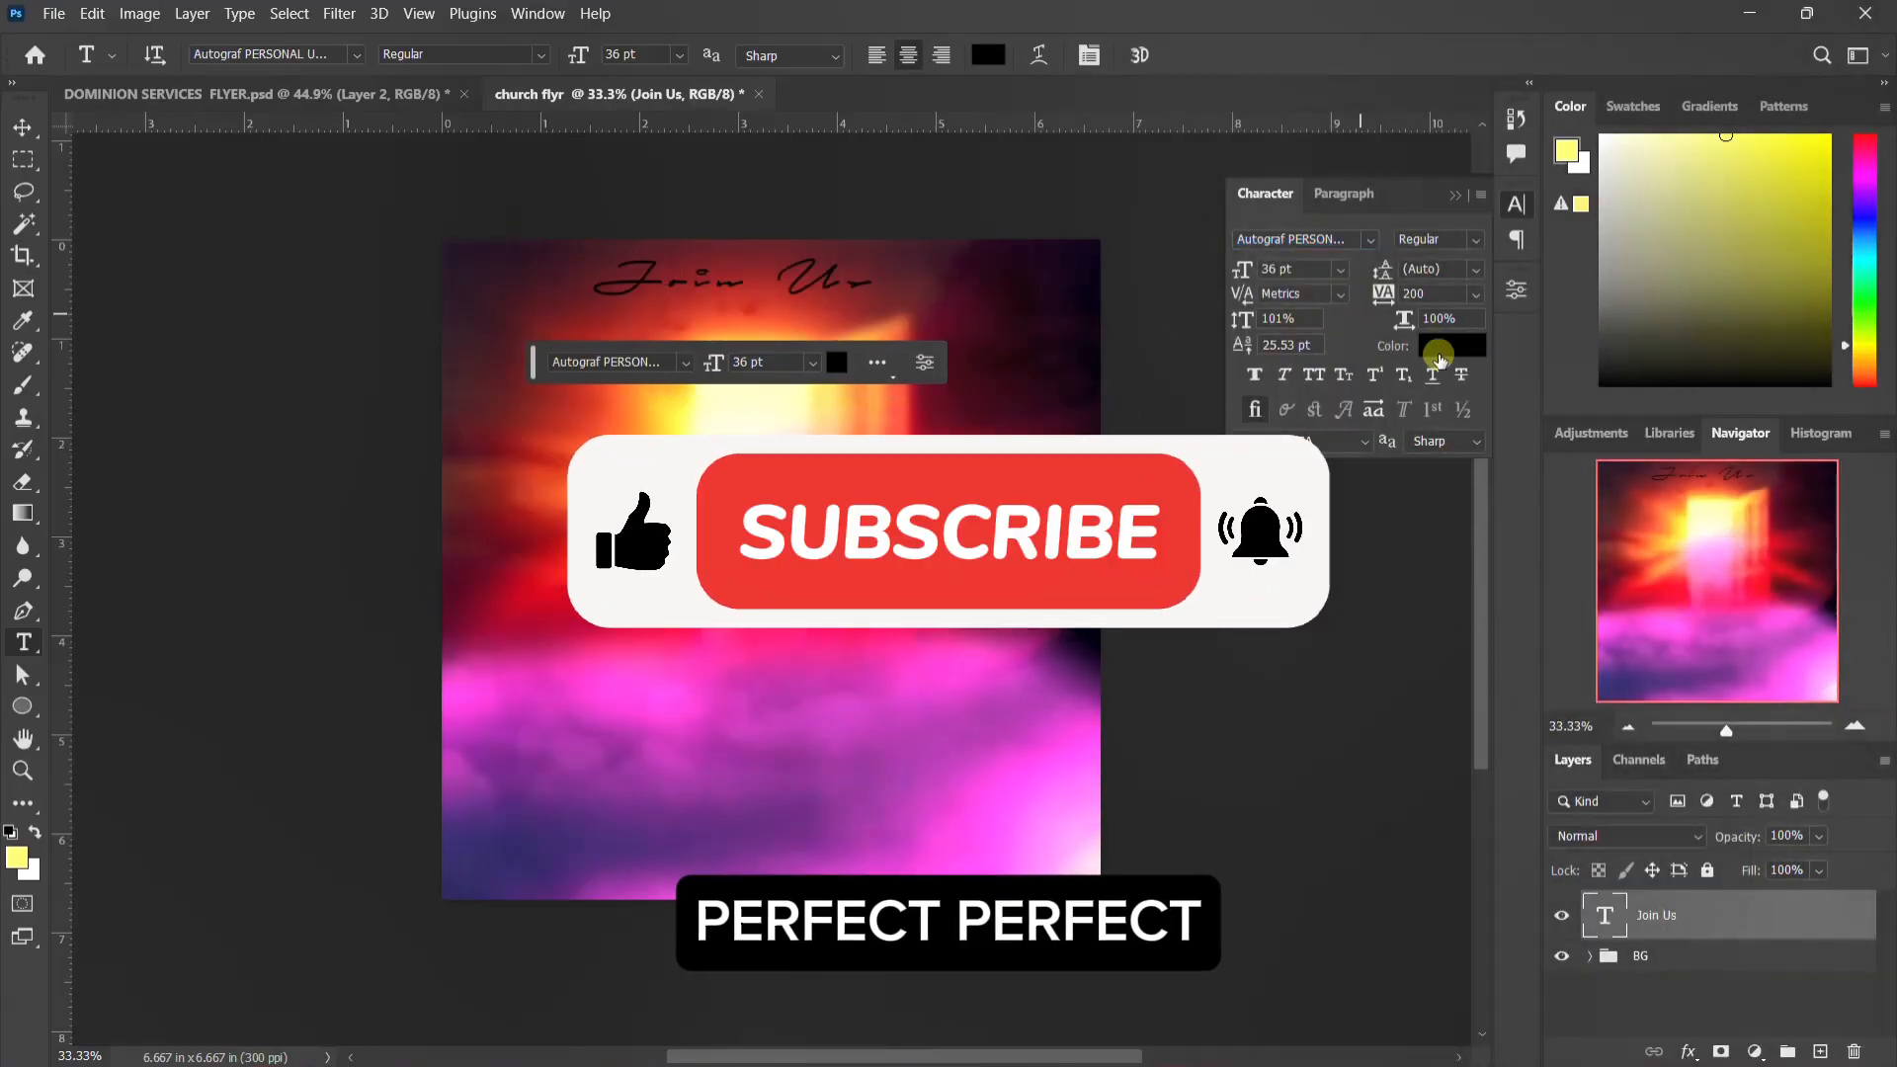
left_click(1268, 269)
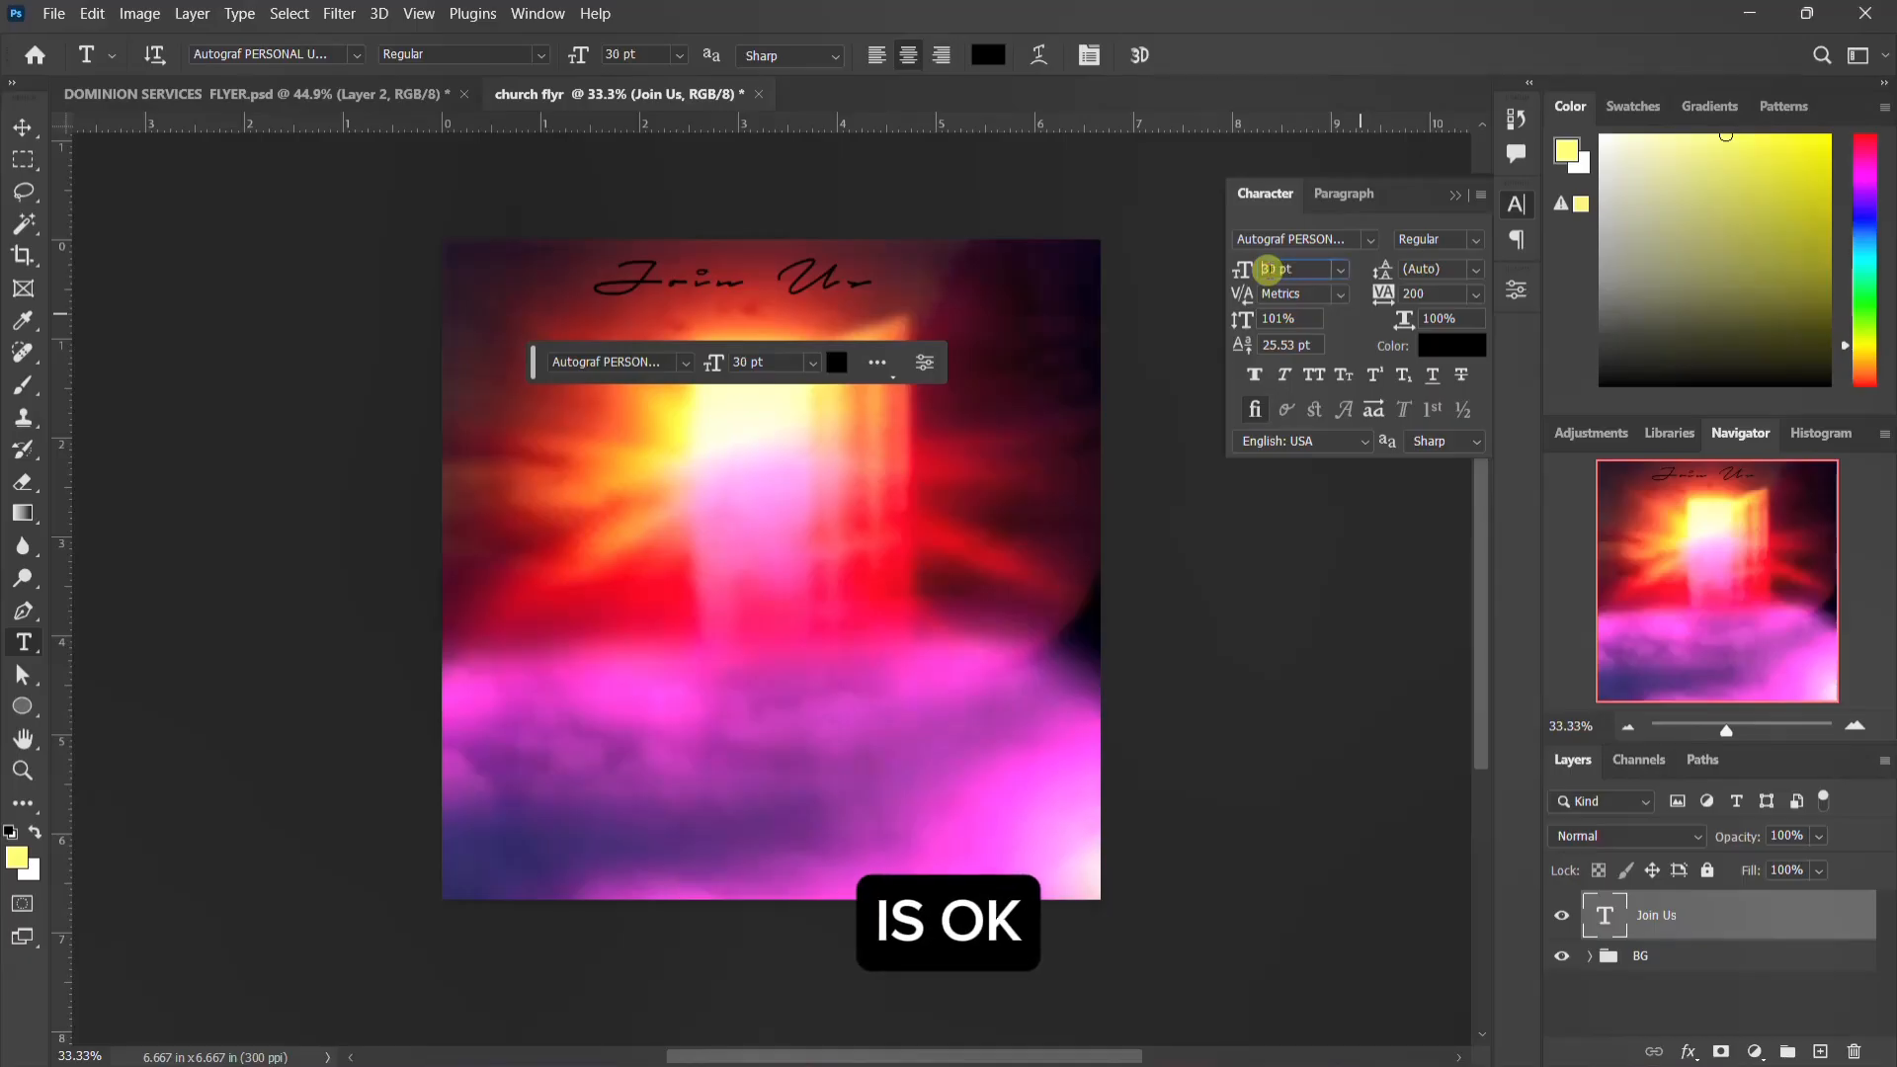
key("Return")
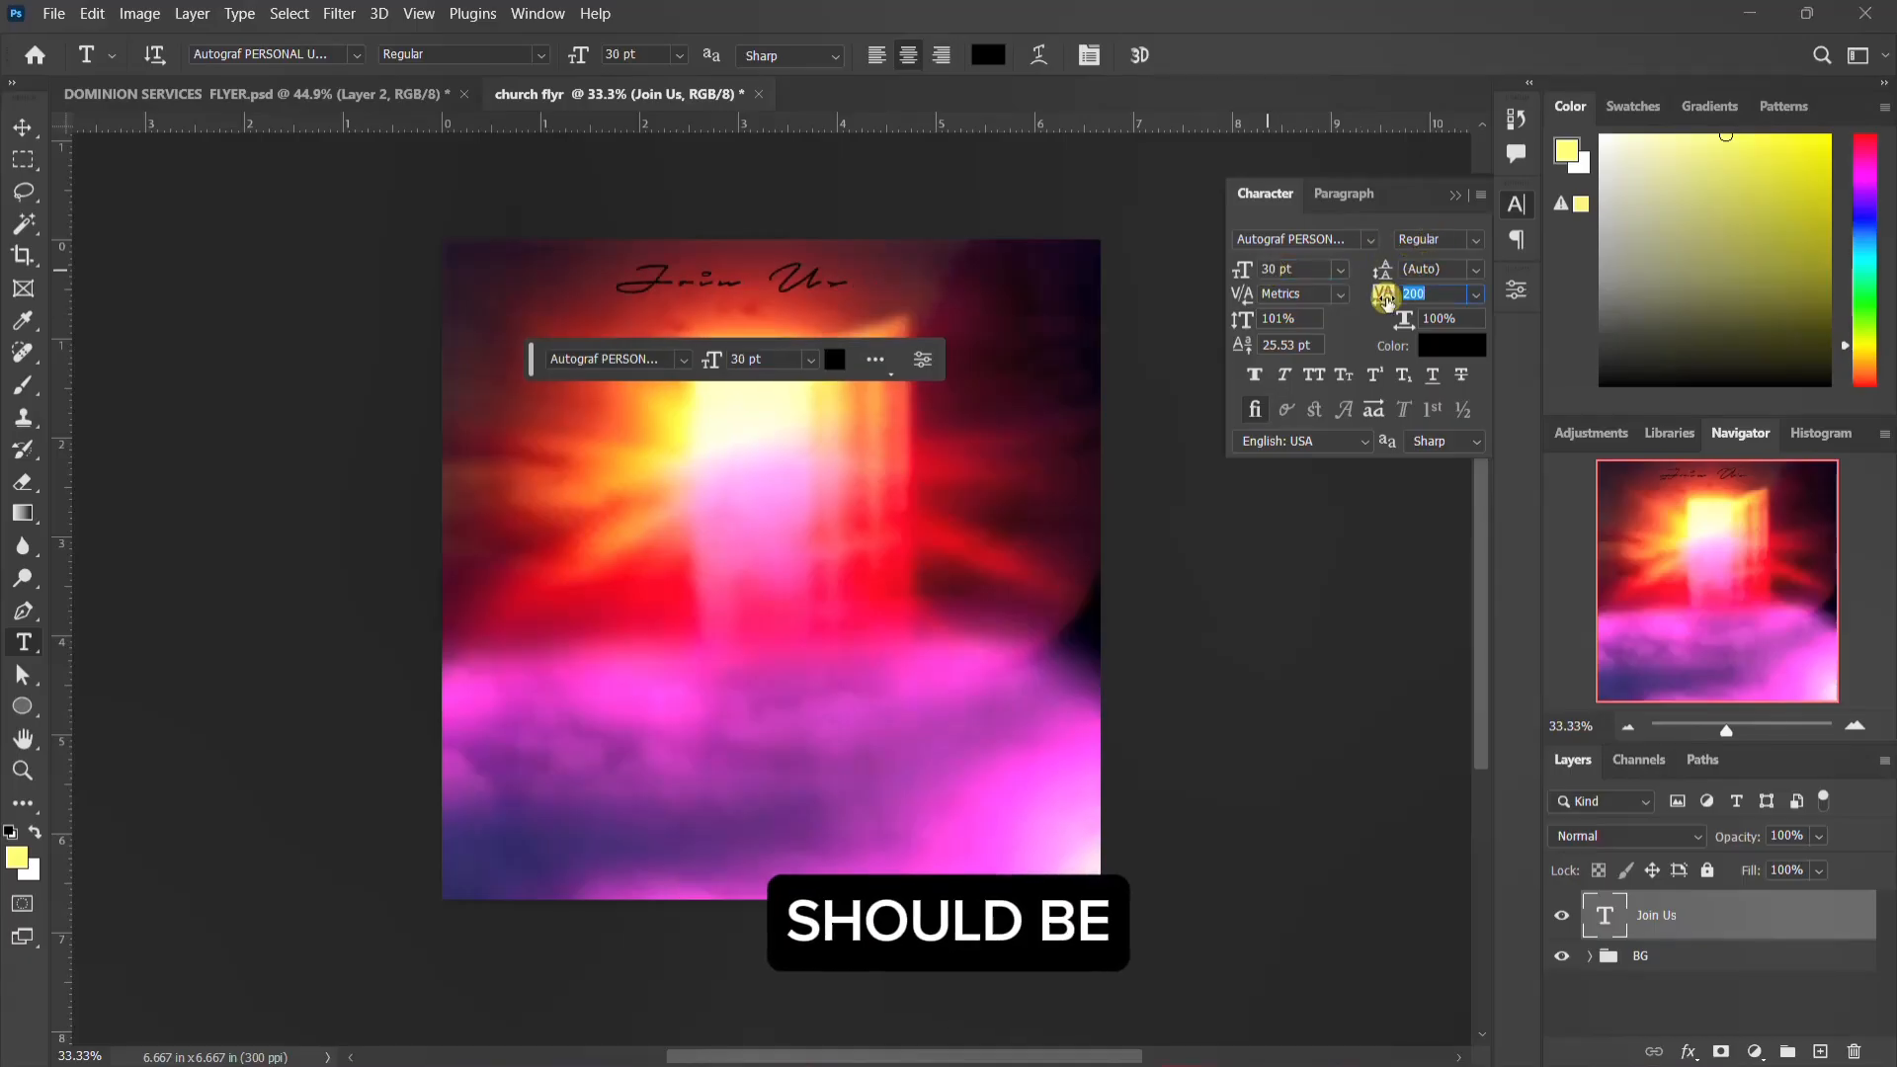
type("0")
key("Return")
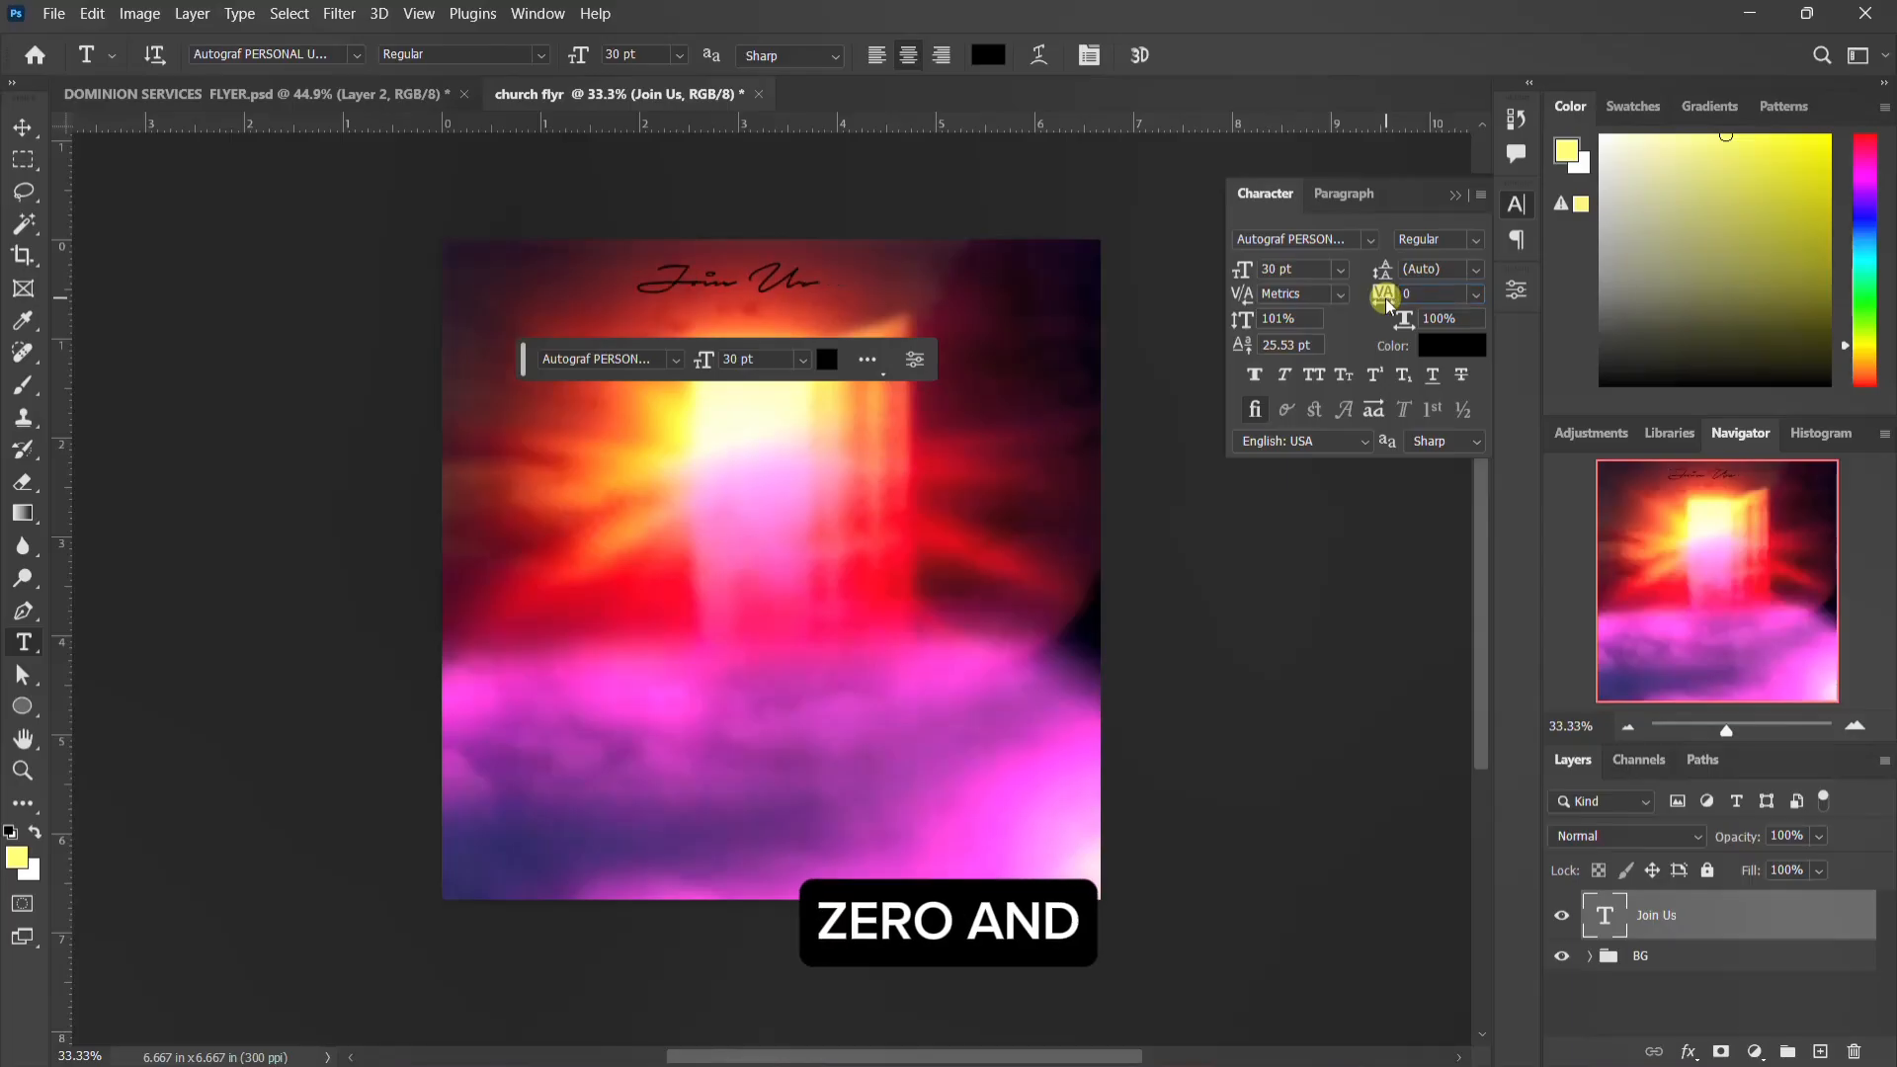
left_click(1517, 204)
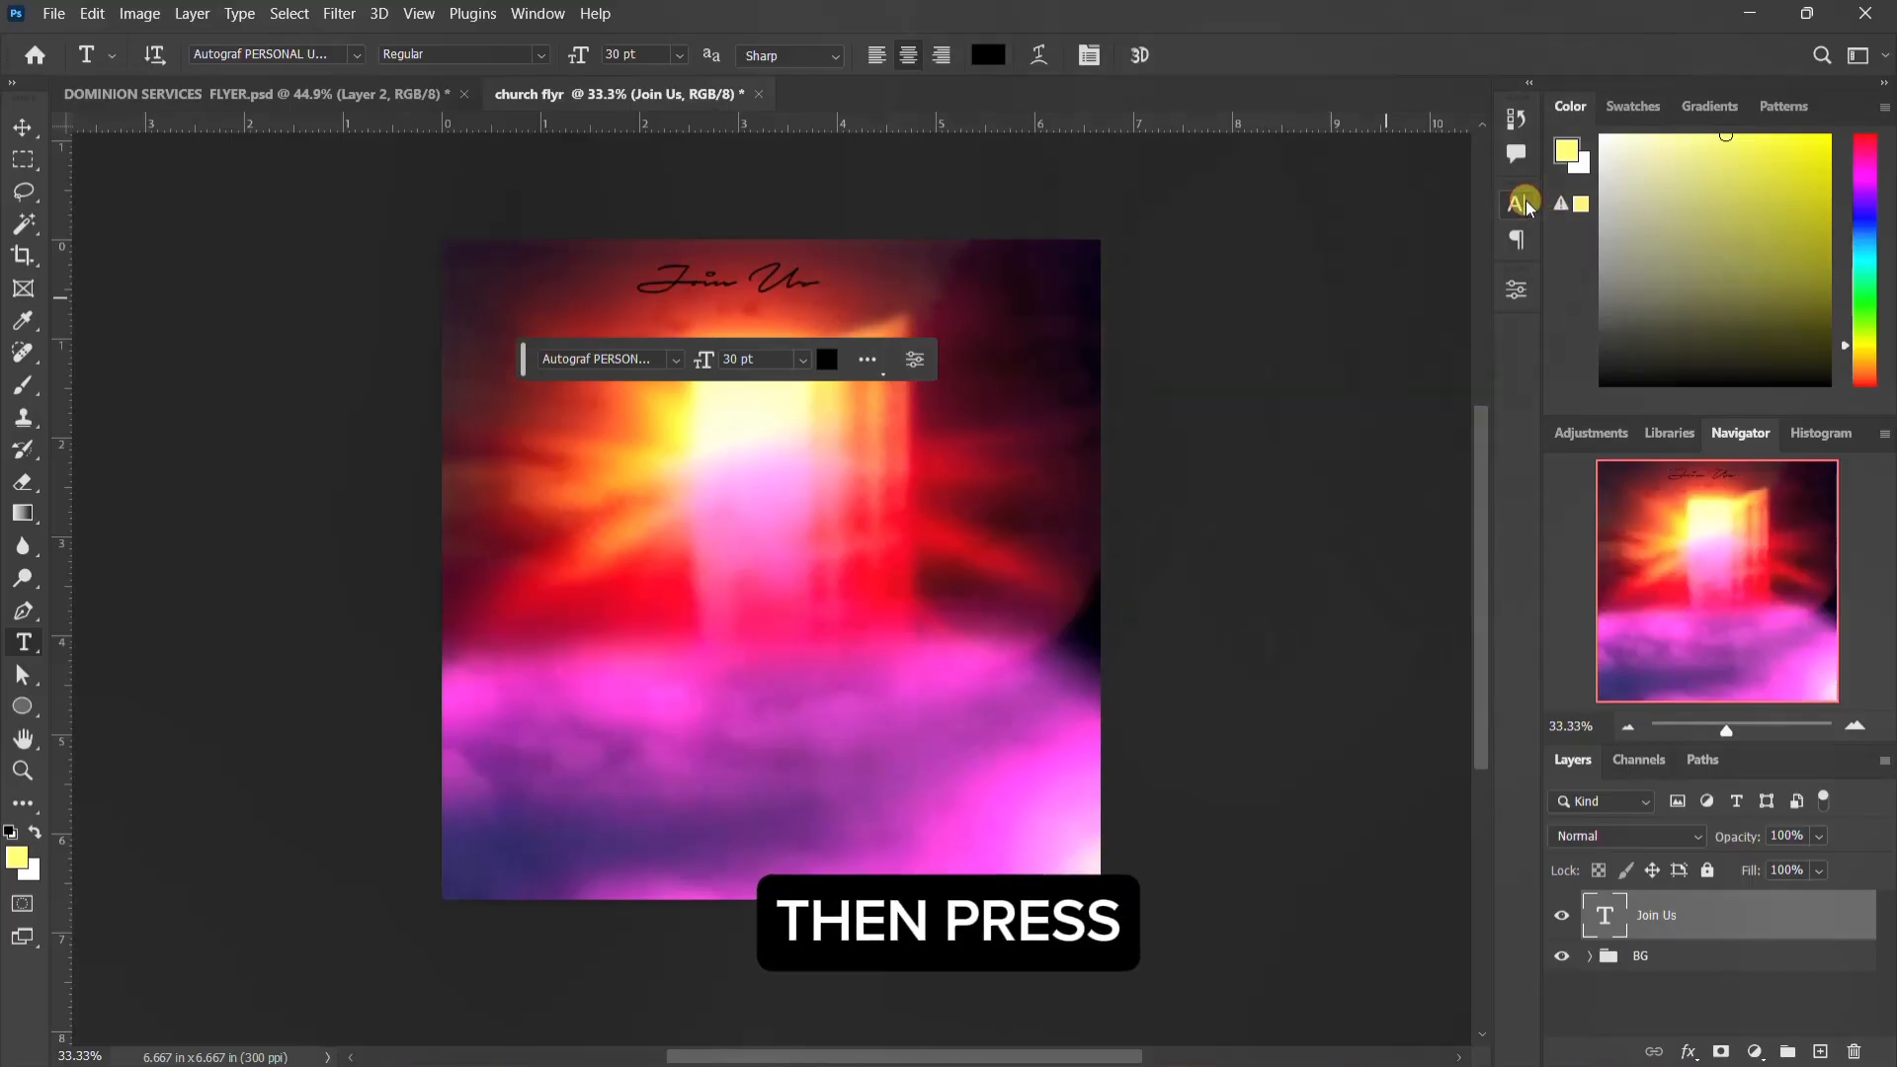
Step: Move the "Join Us" text onto the upper part of the glowing doorway and place a duplicate directly below it
key("v")
left_click_drag(691, 283, 754, 368)
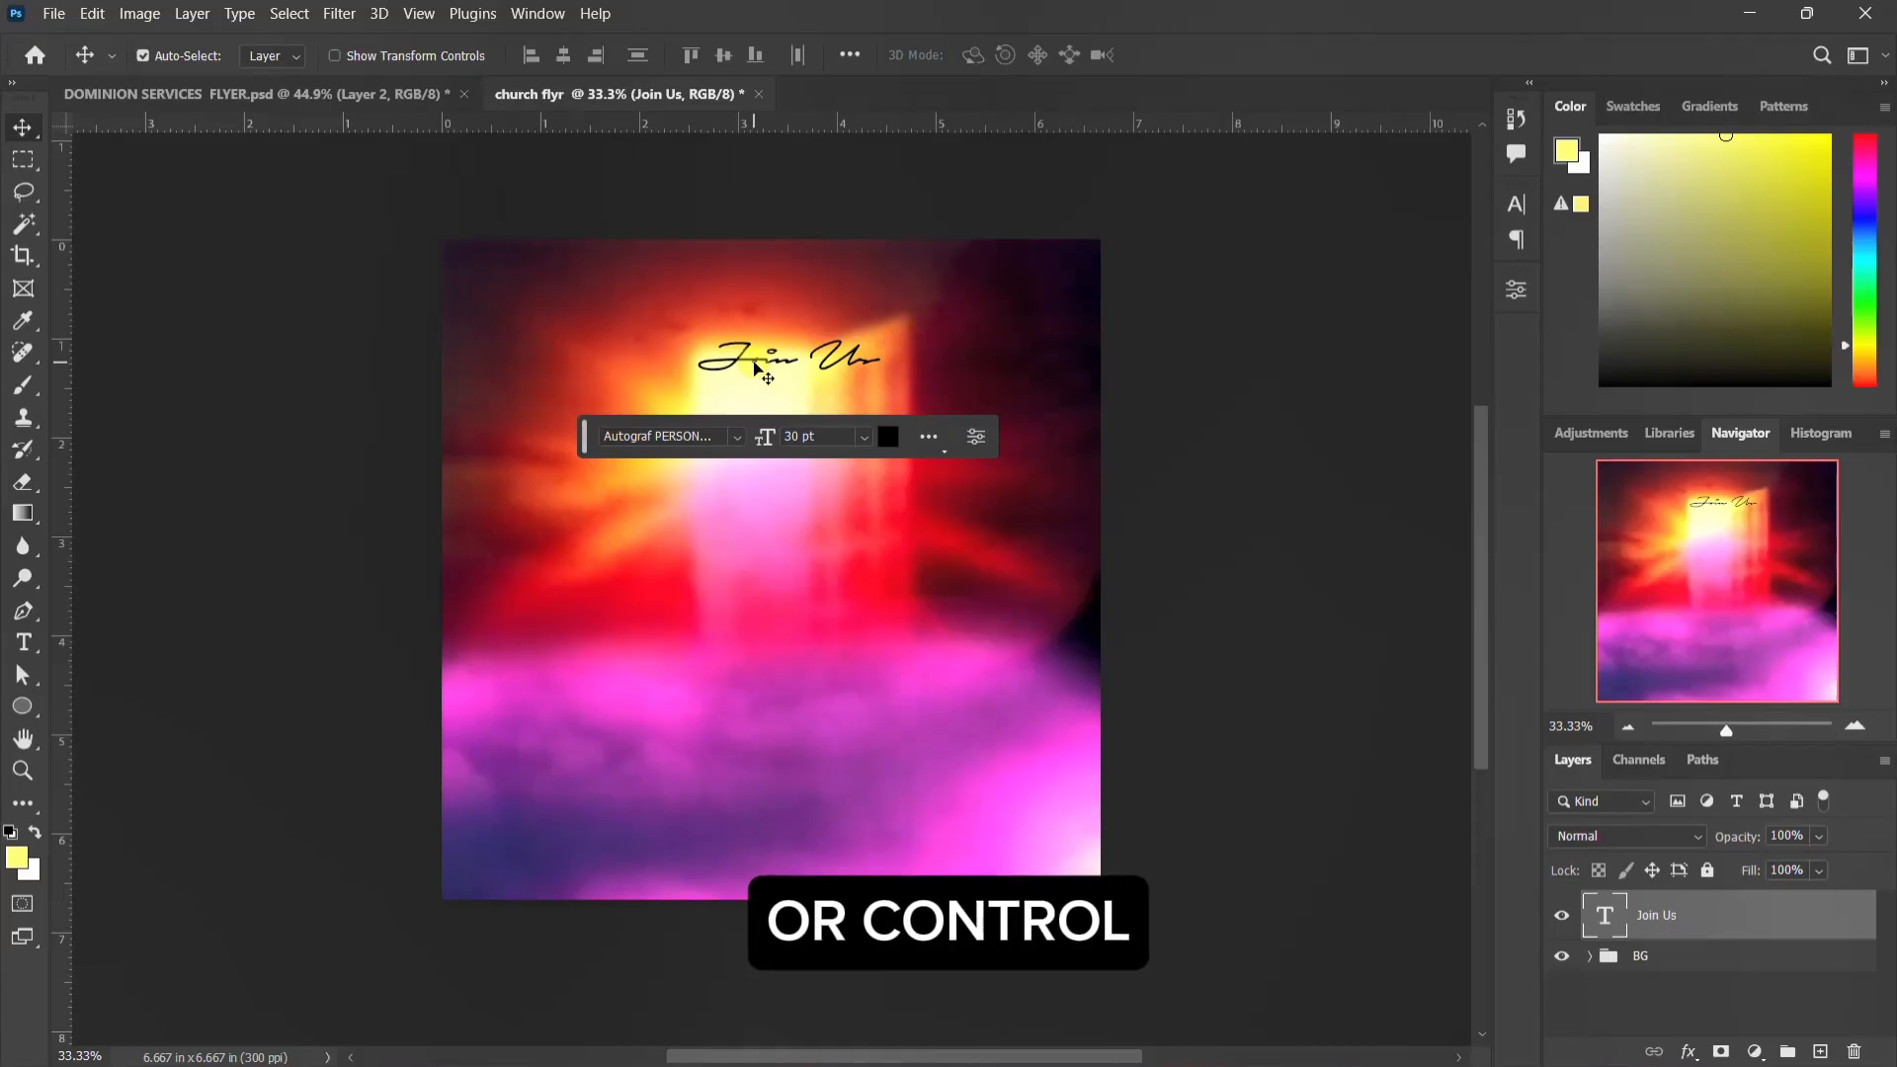
key("ctrl+j")
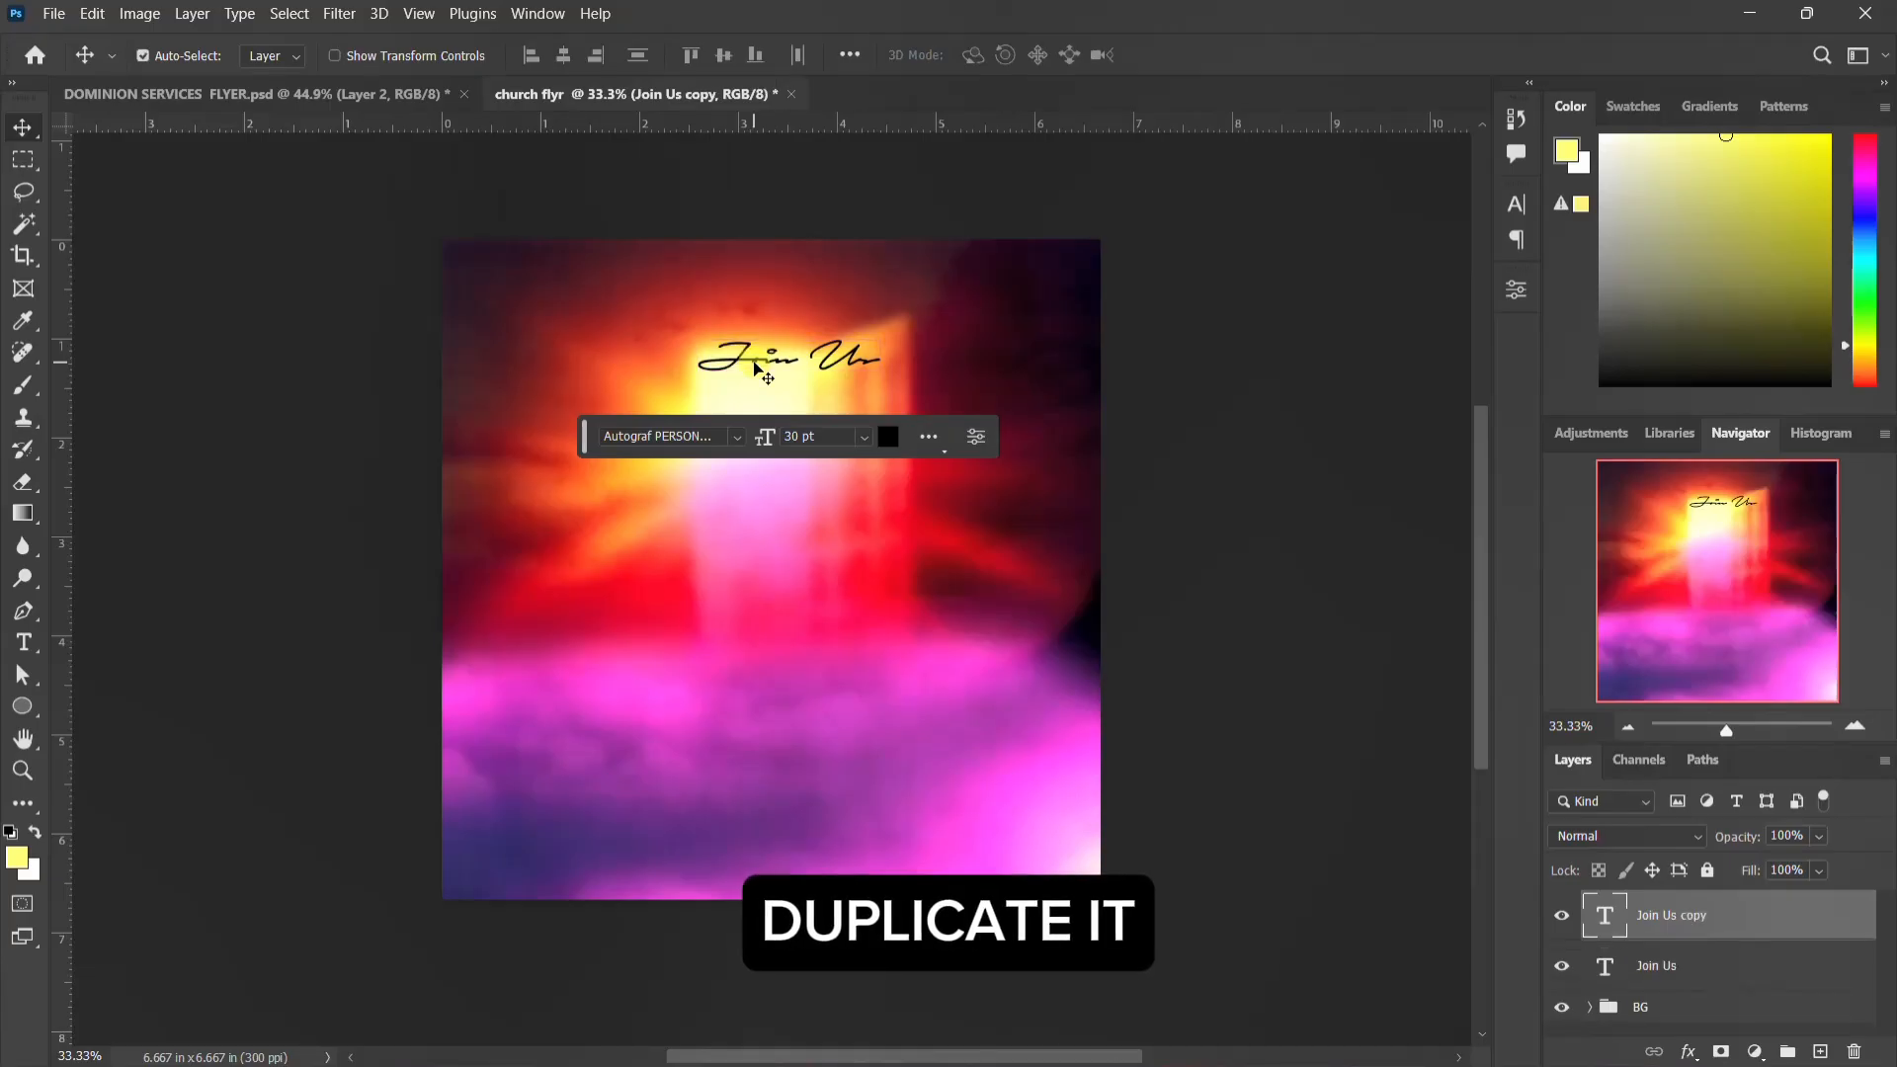
key("Down")
key("Down")
key("Down")
key("Down")
key("Down")
key("Down")
key("Down")
key("Down")
key("Down")
key("Down")
key("Down")
key("Down")
key("Down")
key("Down")
key("Down")
key("Down")
key("Down")
key("Down")
key("Down")
key("Down")
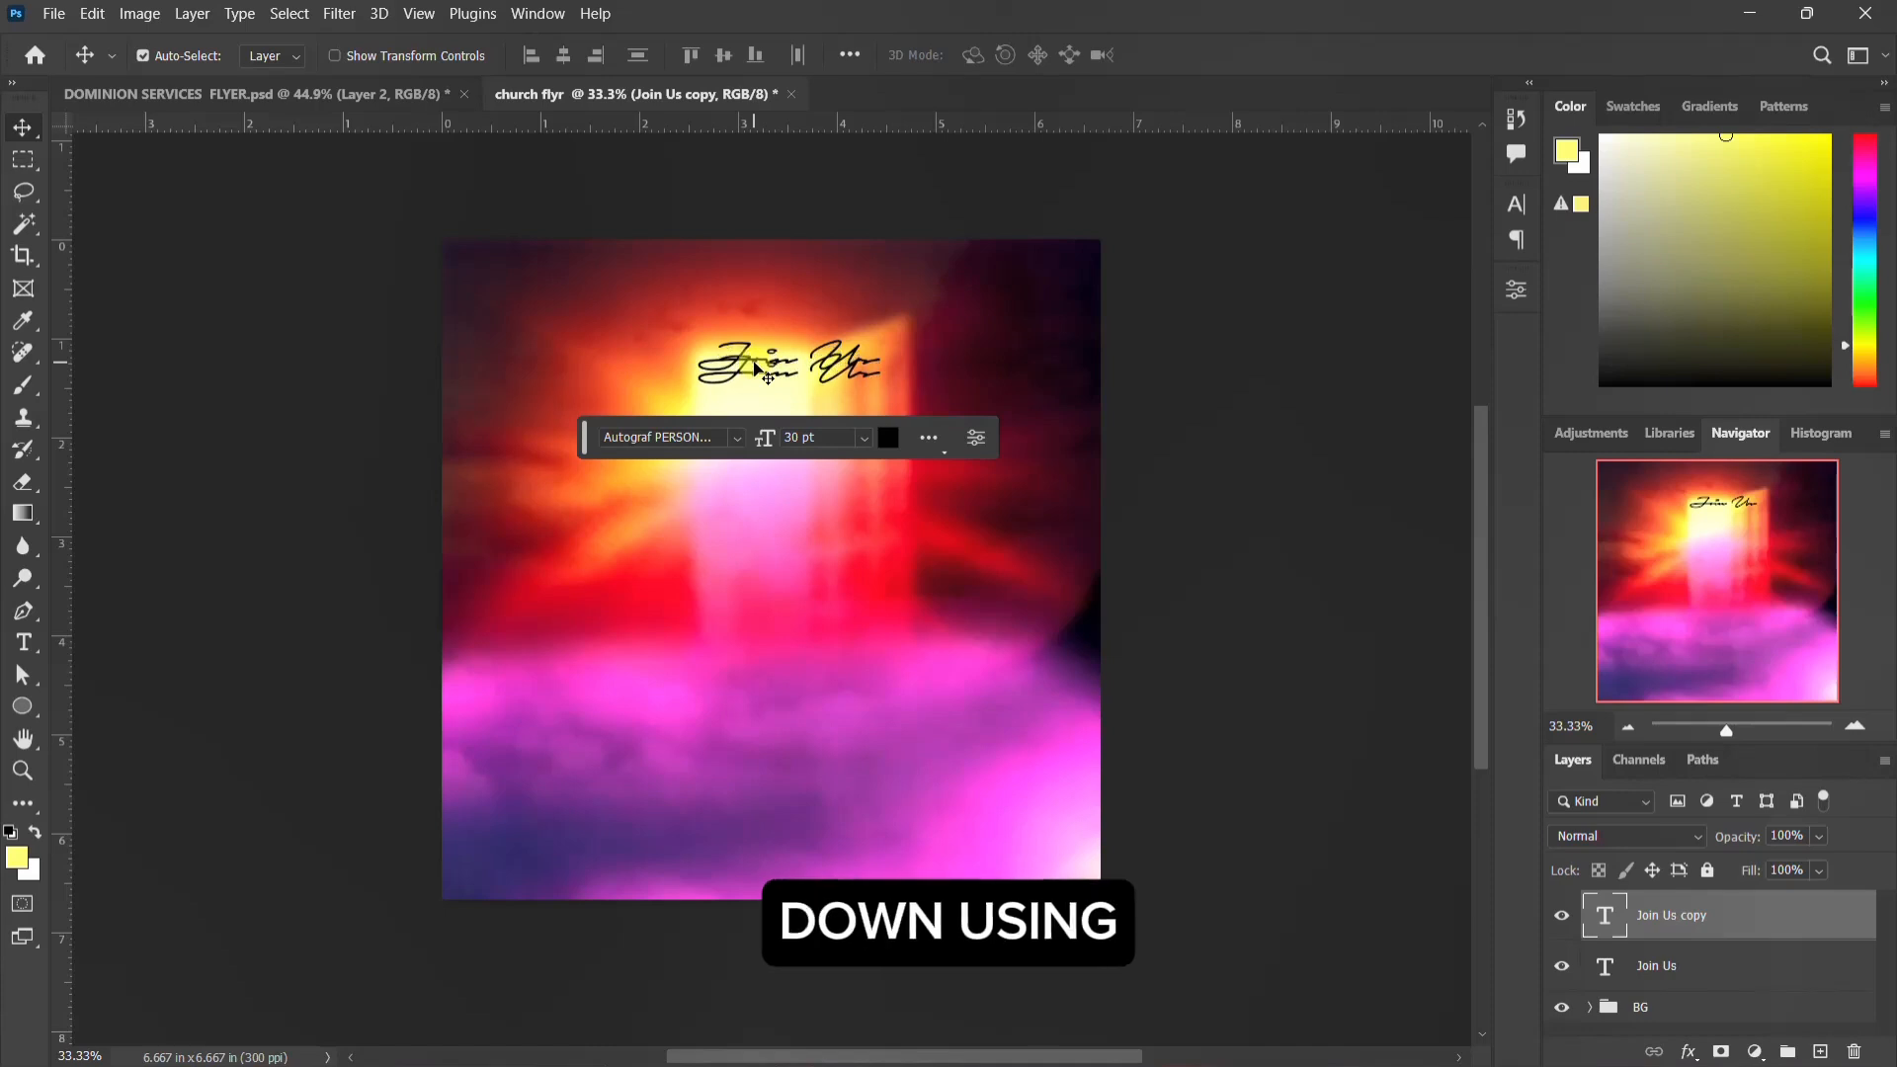
key("Down")
key("Down")
key("Down")
key("Down")
key("Down")
key("Down")
key("Down")
key("Down")
key("Down")
key("Down")
key("Down")
key("Down")
key("Down")
key("Down")
key("Down")
key("Down")
key("Down")
key("Down")
key("Down")
key("Down")
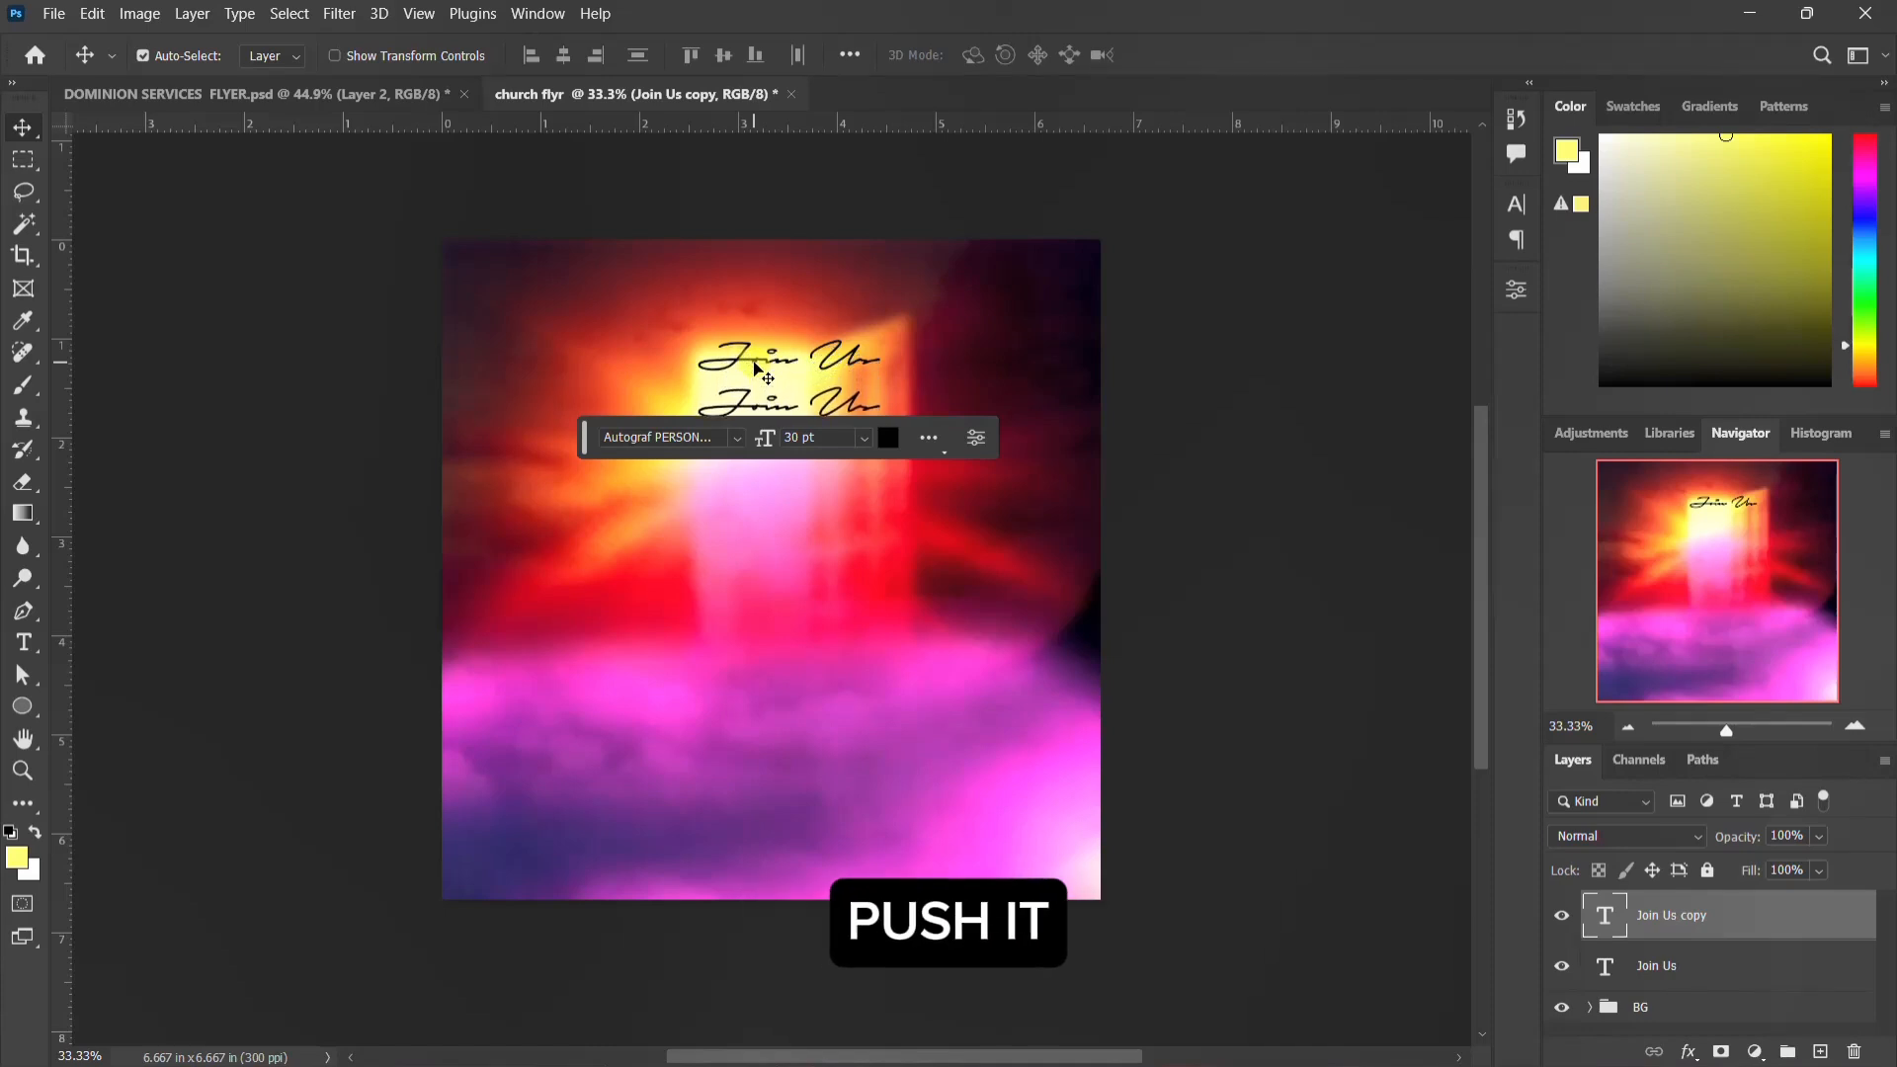
Step: Copy "this and every sunday" from text.txt in Notepad and replace the duplicate's text with it in Photoshop
mouse_move(1117, 1038)
left_click(1279, 1039)
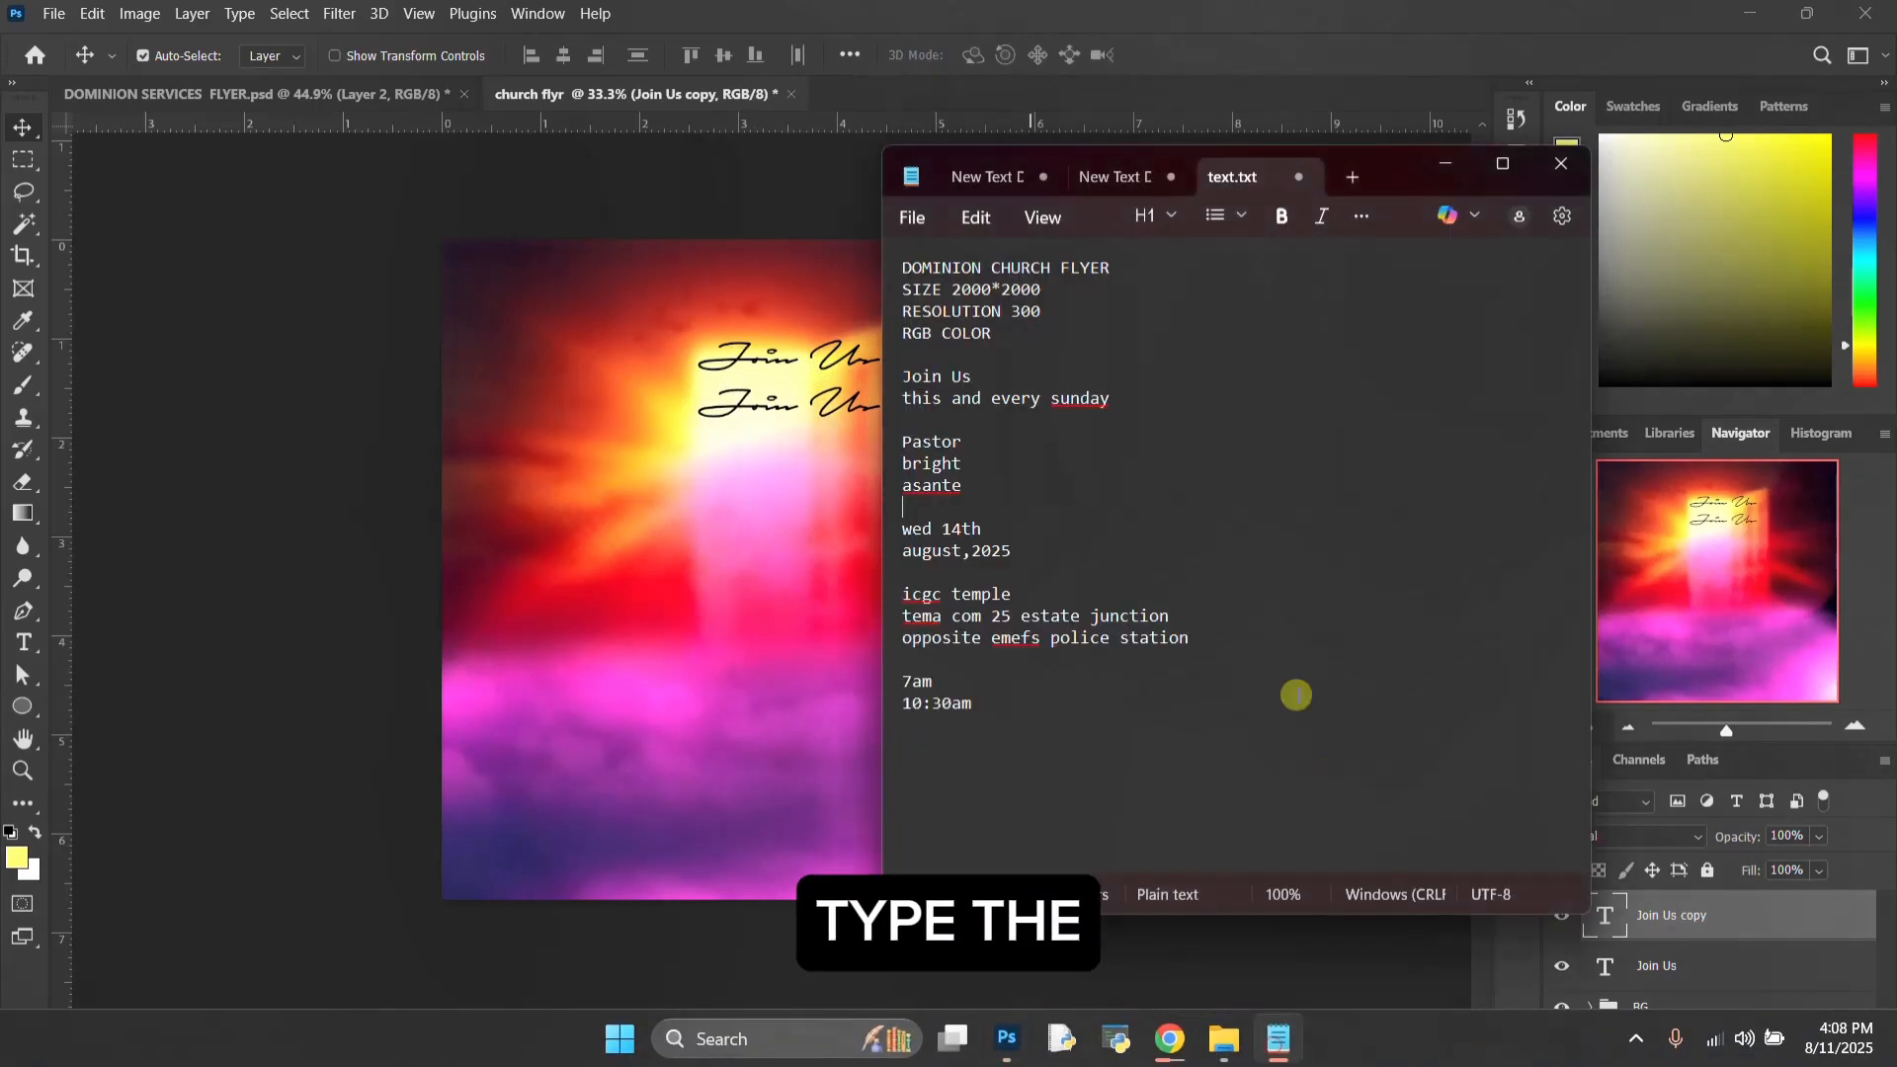
left_click_drag(1111, 400, 878, 405)
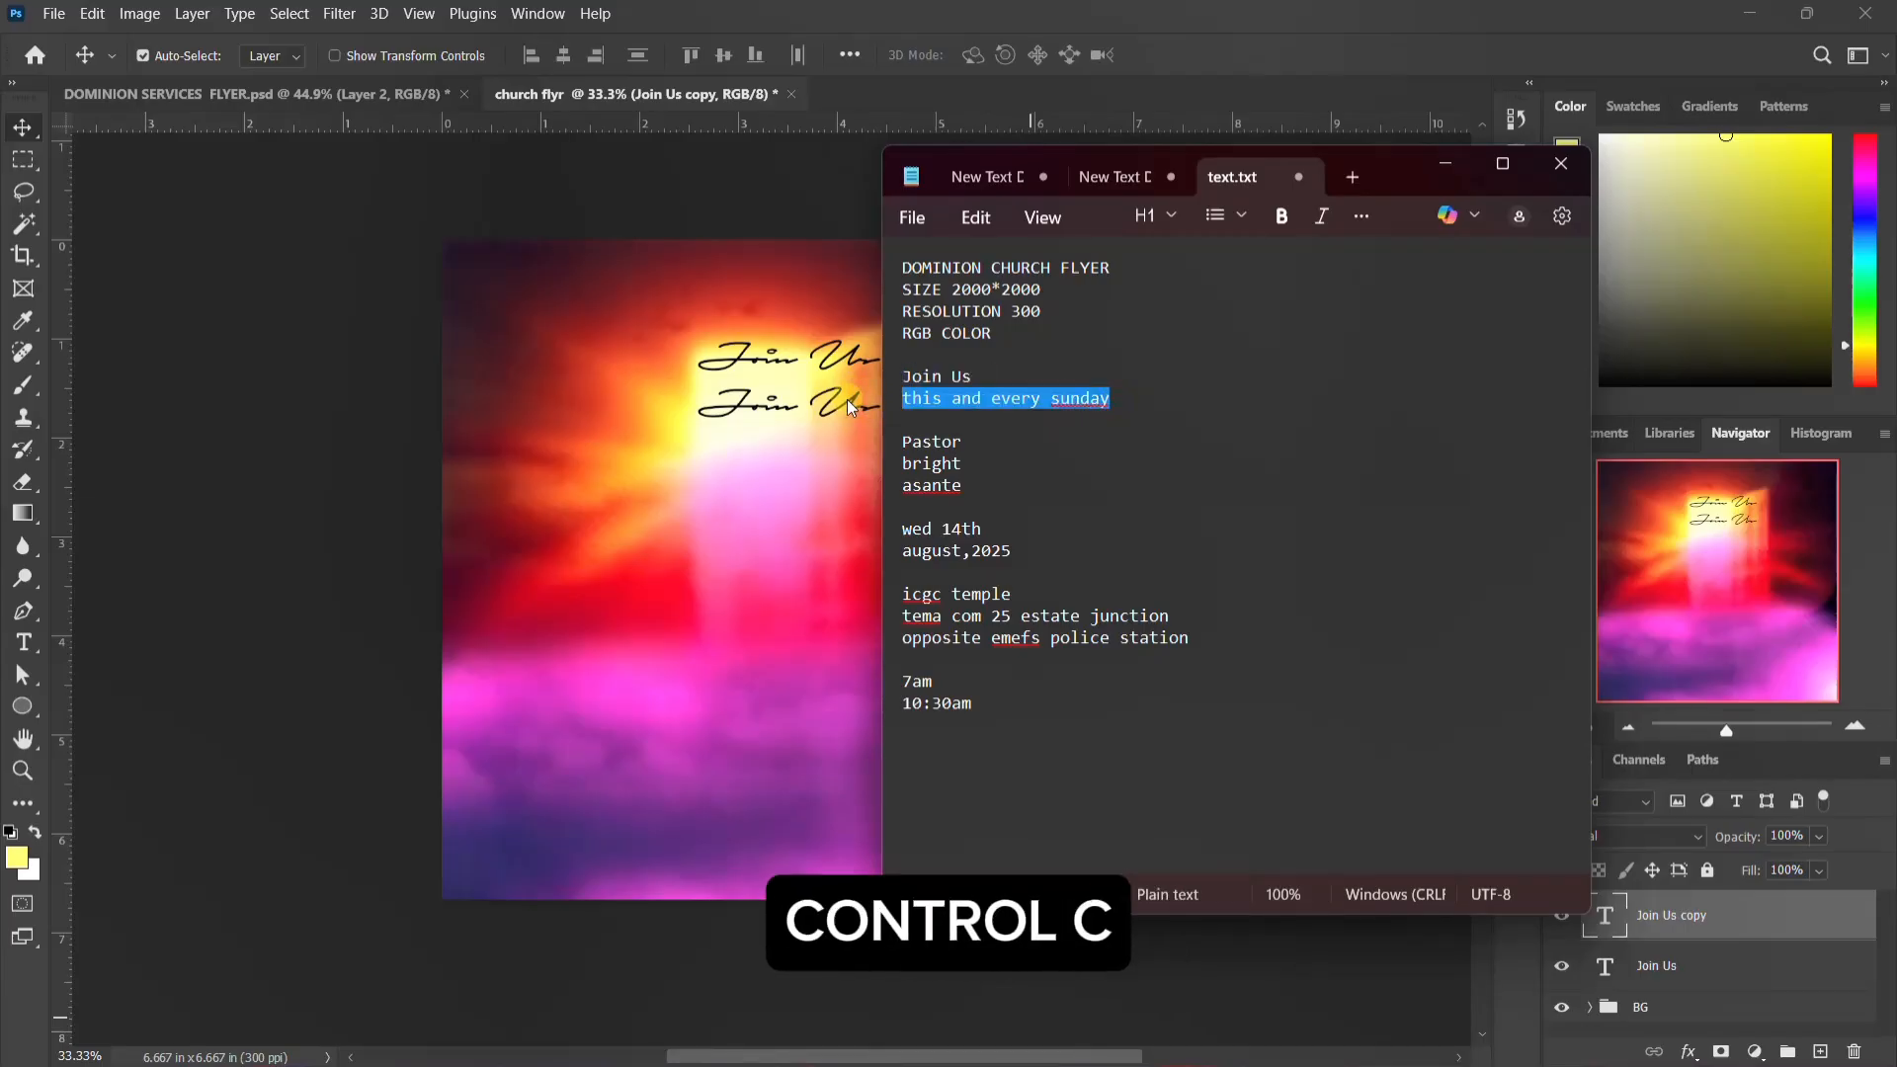
left_click(795, 401)
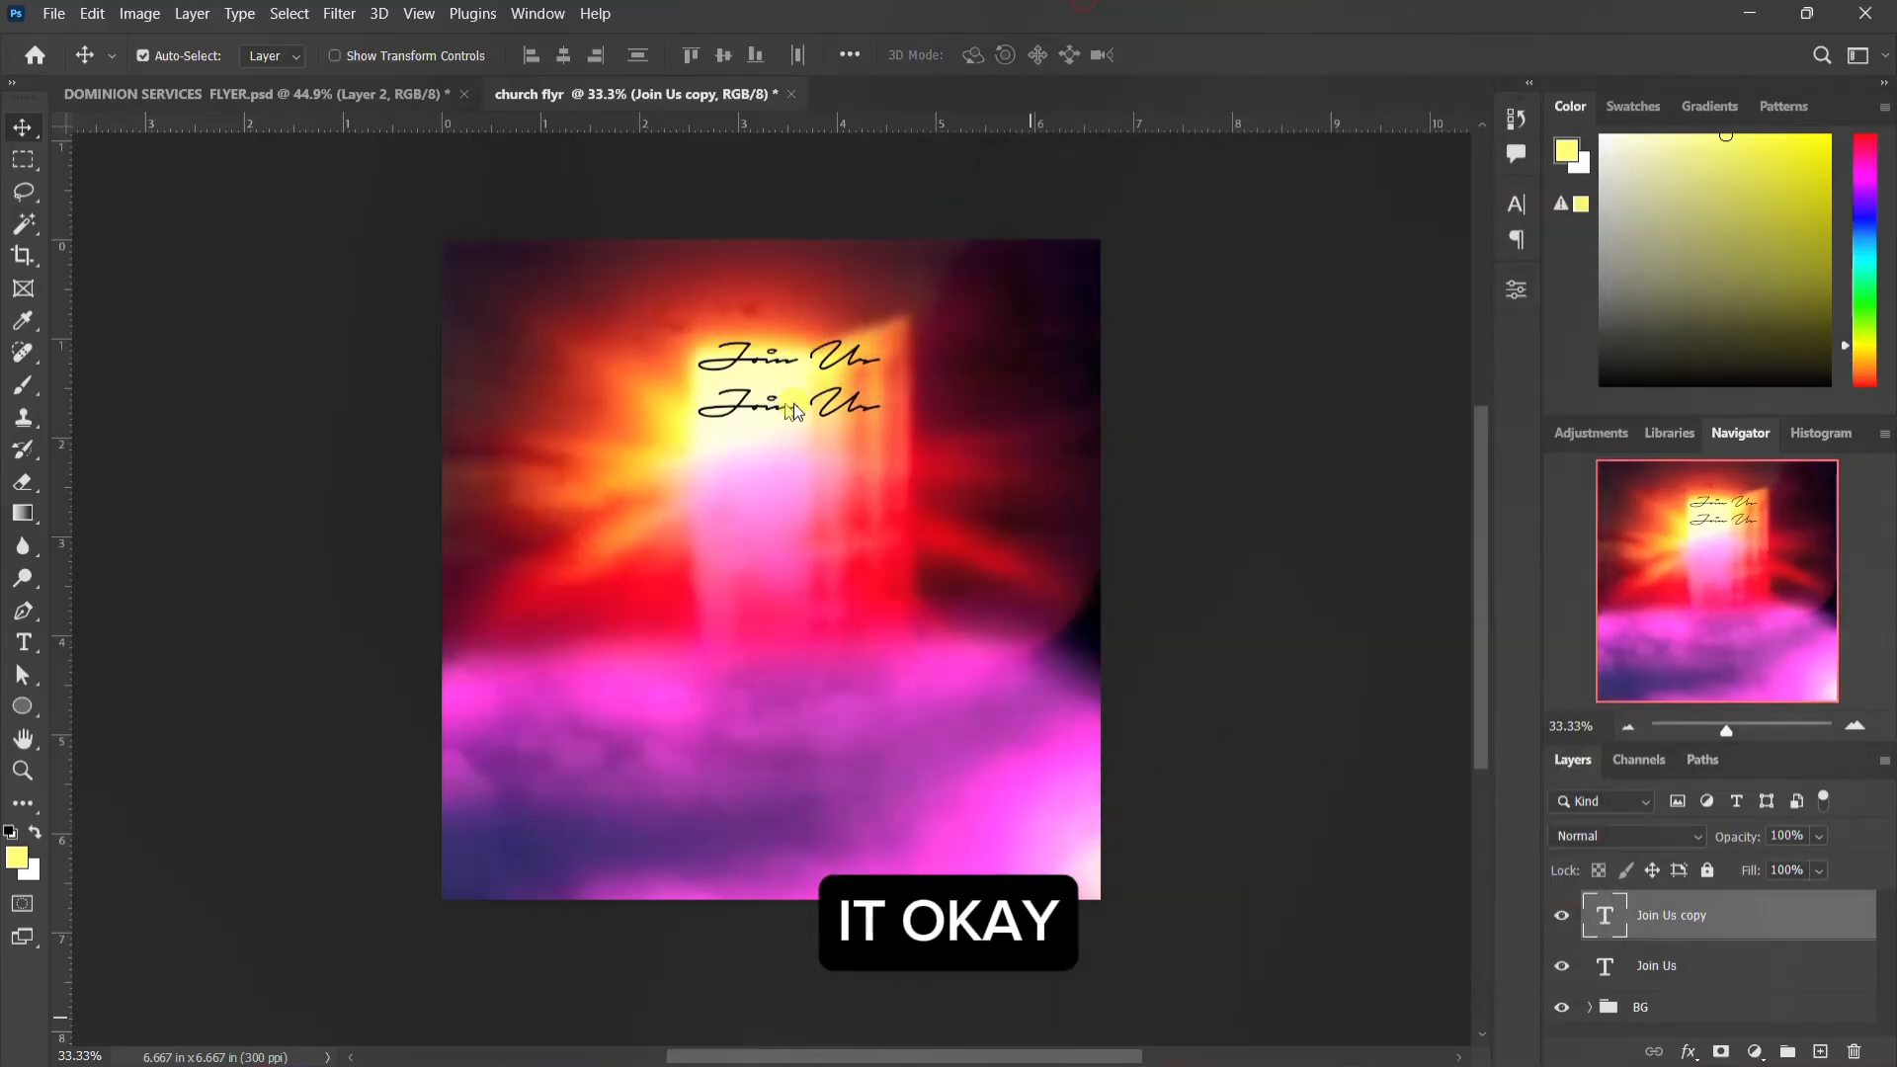
double_click(1612, 923)
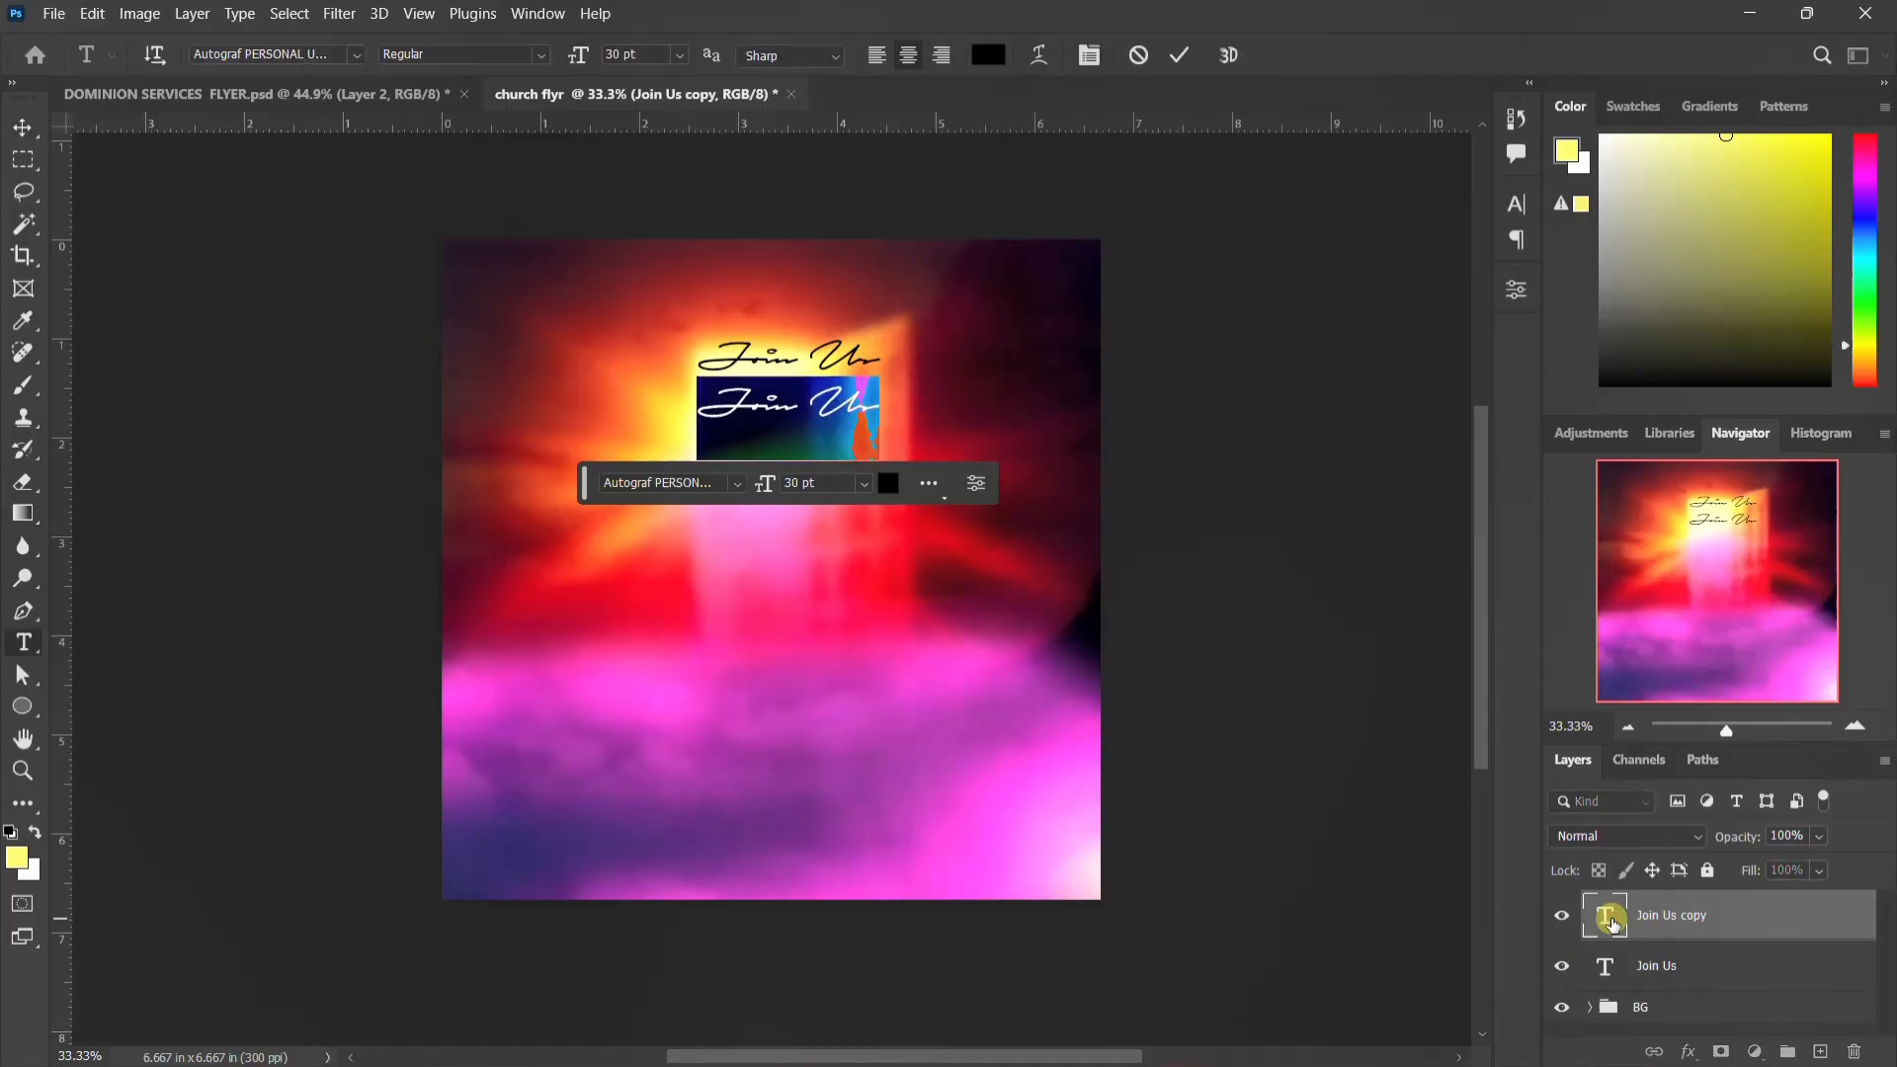
key("ctrl+v")
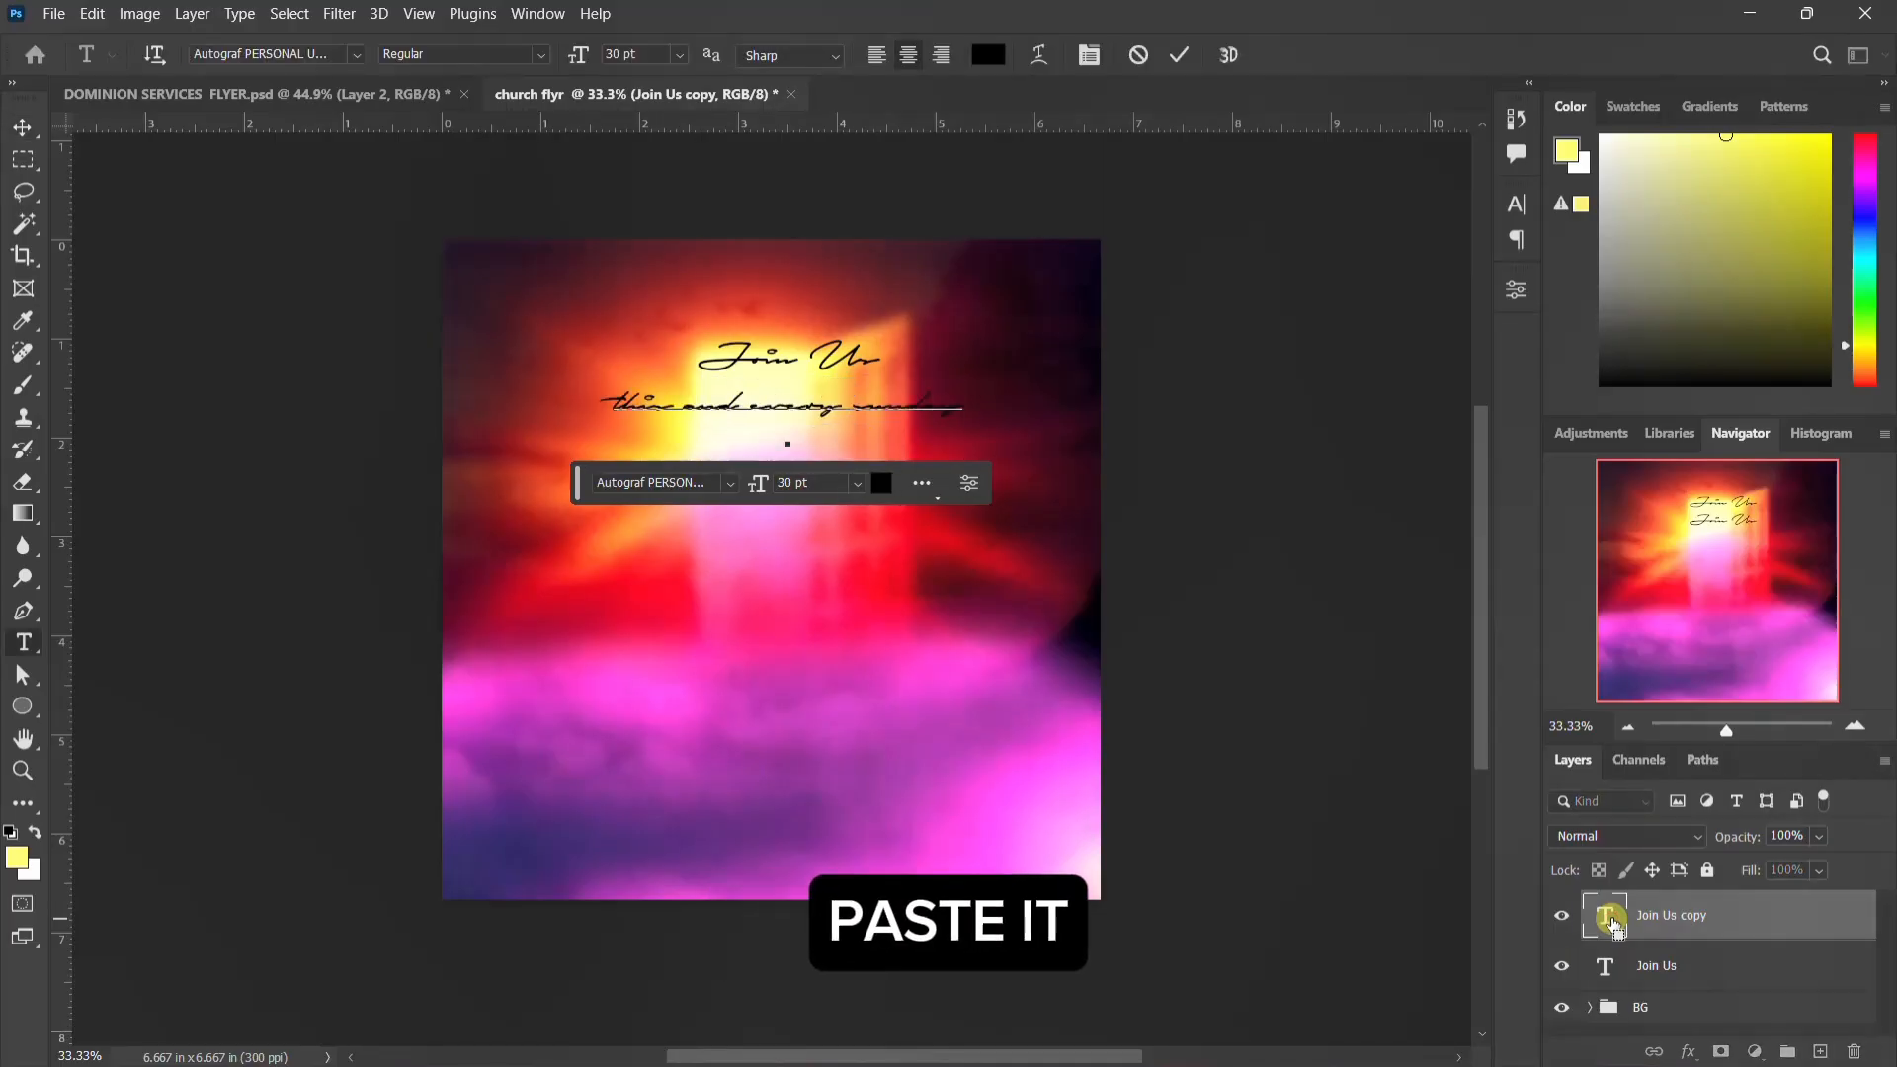
key("ctrl+Return")
key("v")
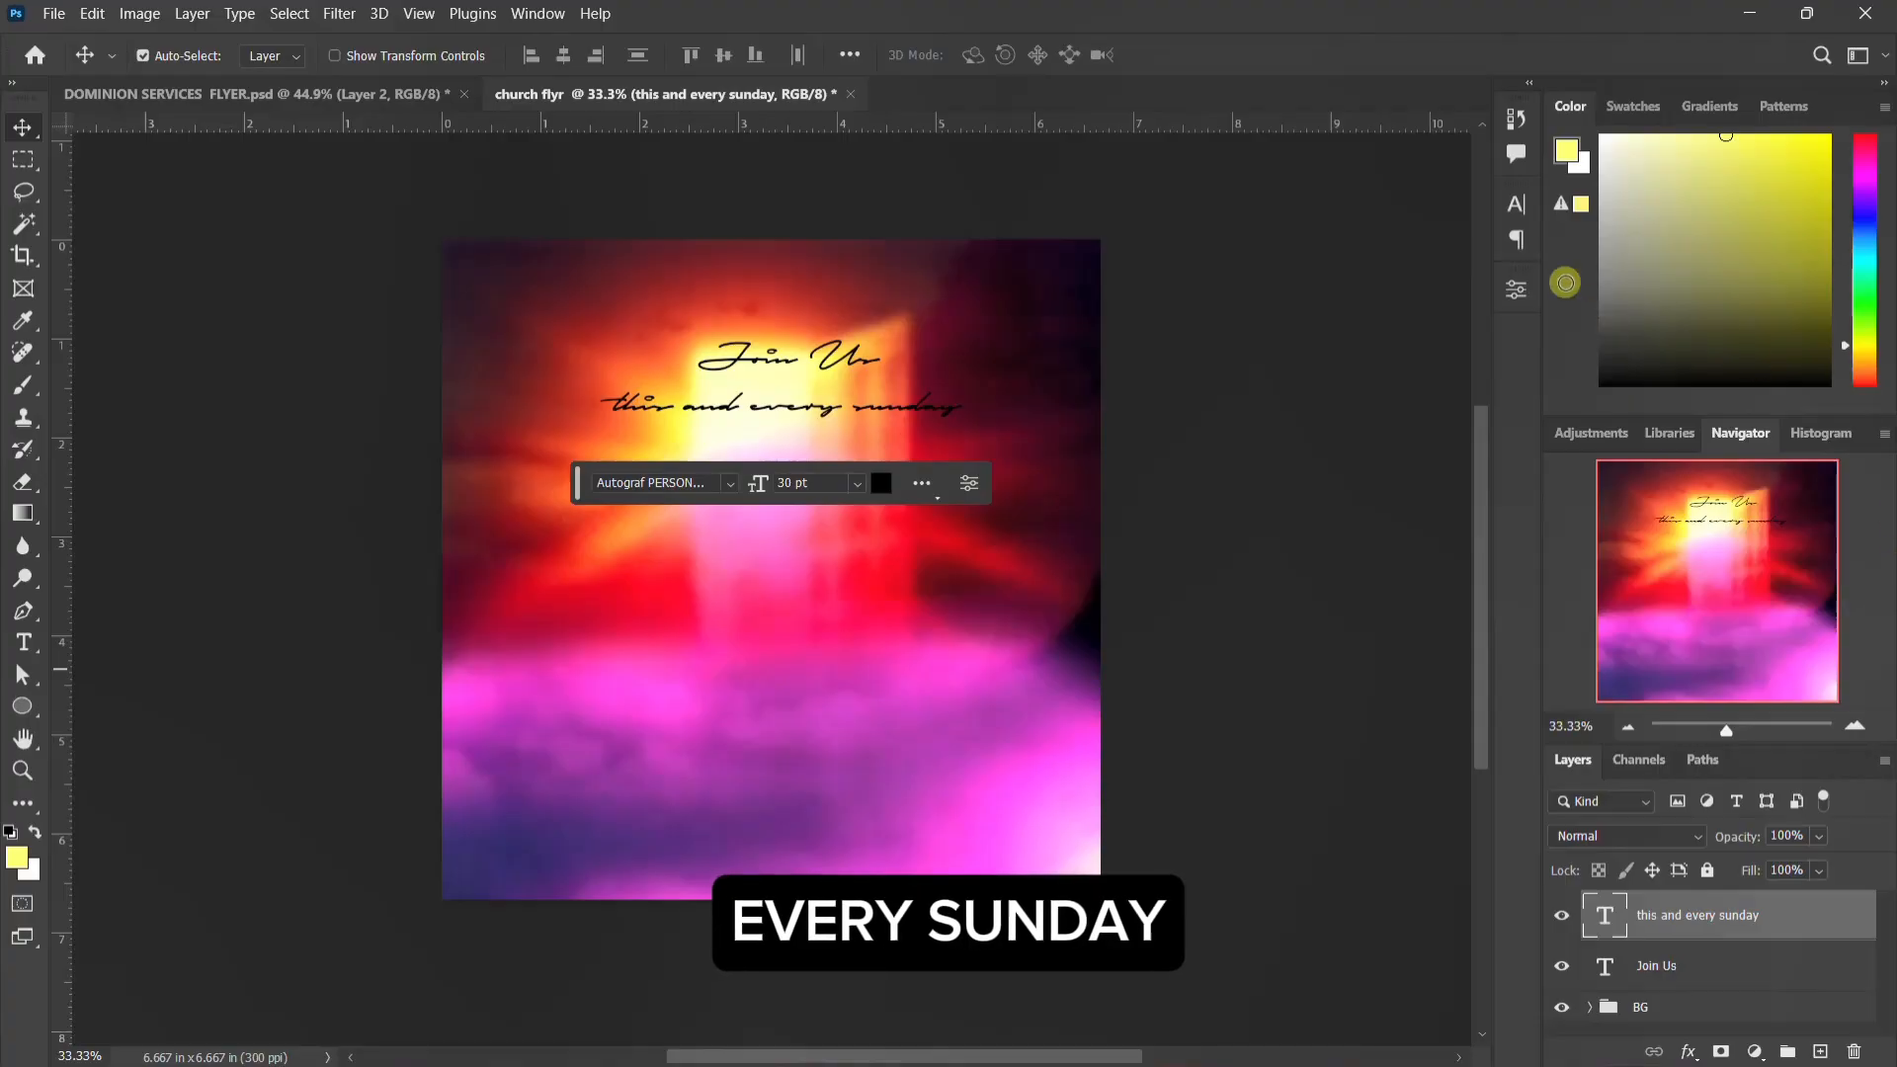
Step: Format the "this and every sunday" text as Poppins SemiBold in all caps at 15 pt with tracking -80
left_click(1514, 205)
left_click(1373, 239)
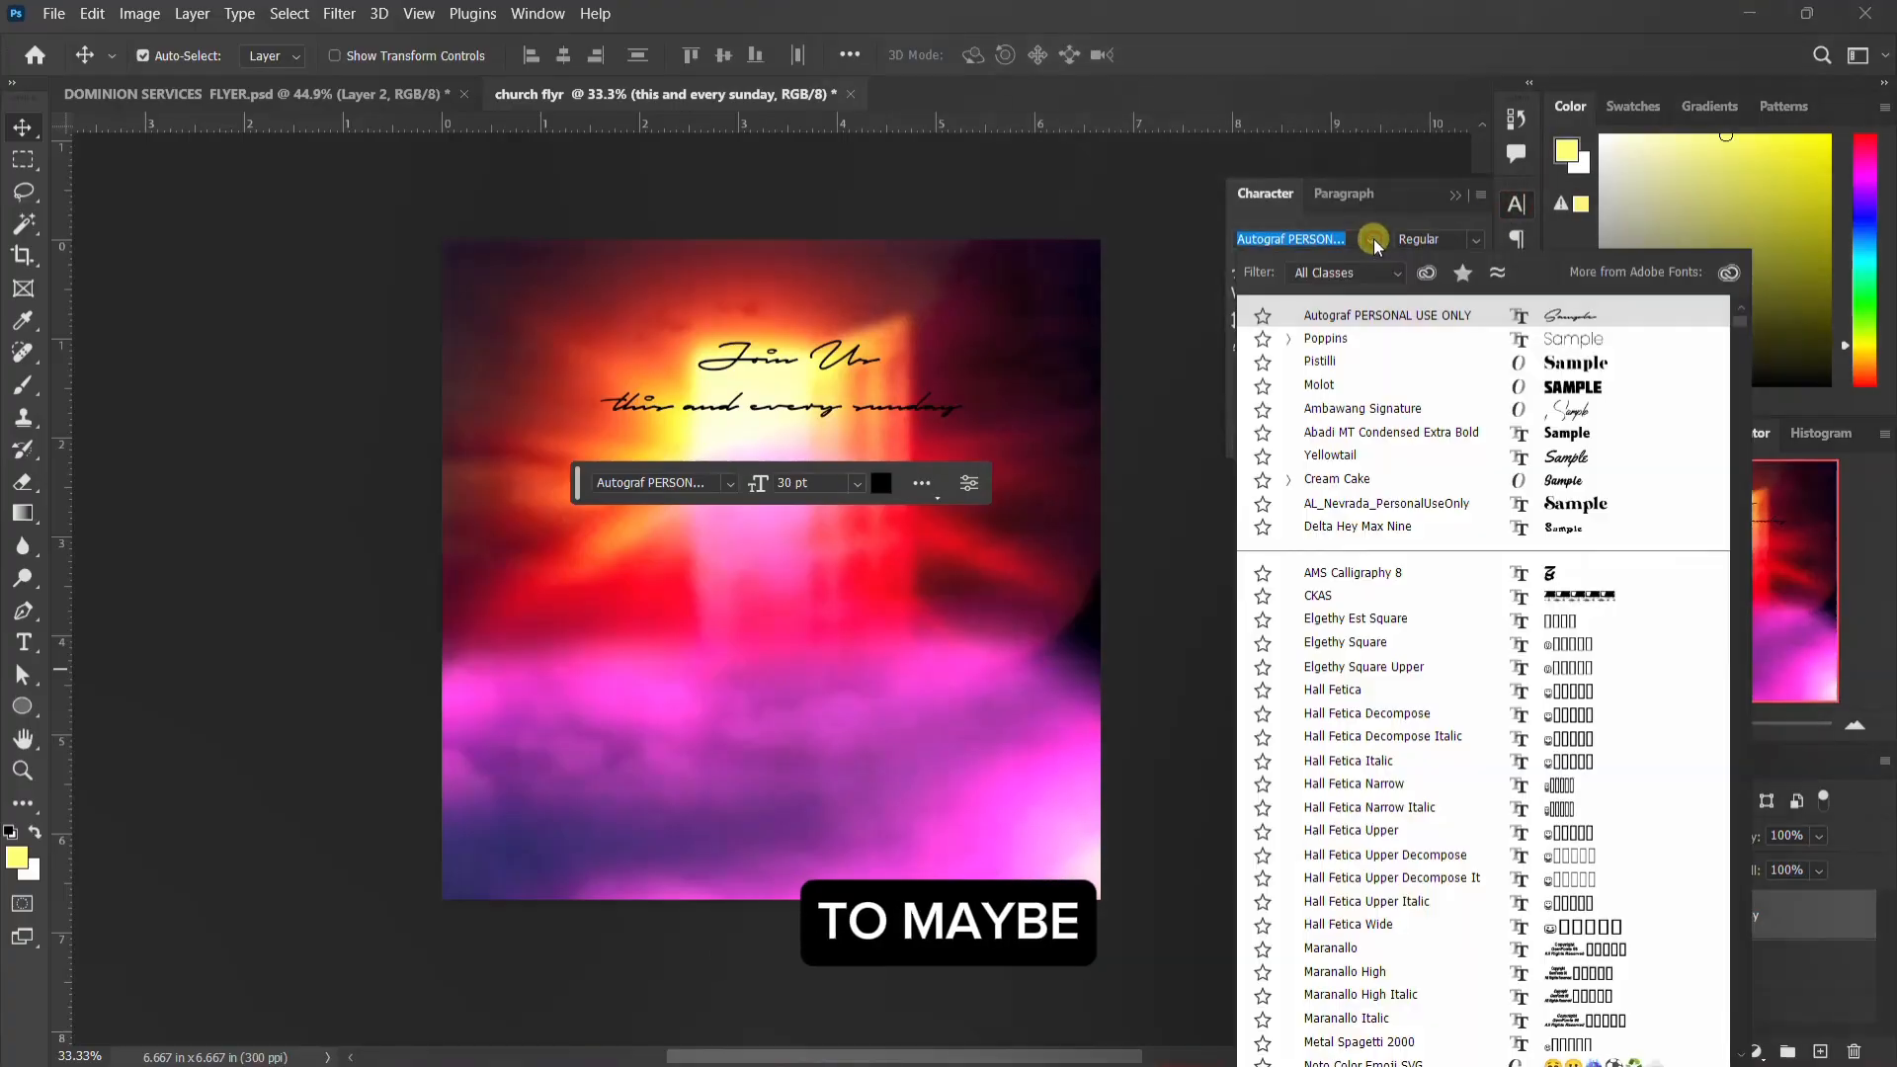
left_click(1342, 343)
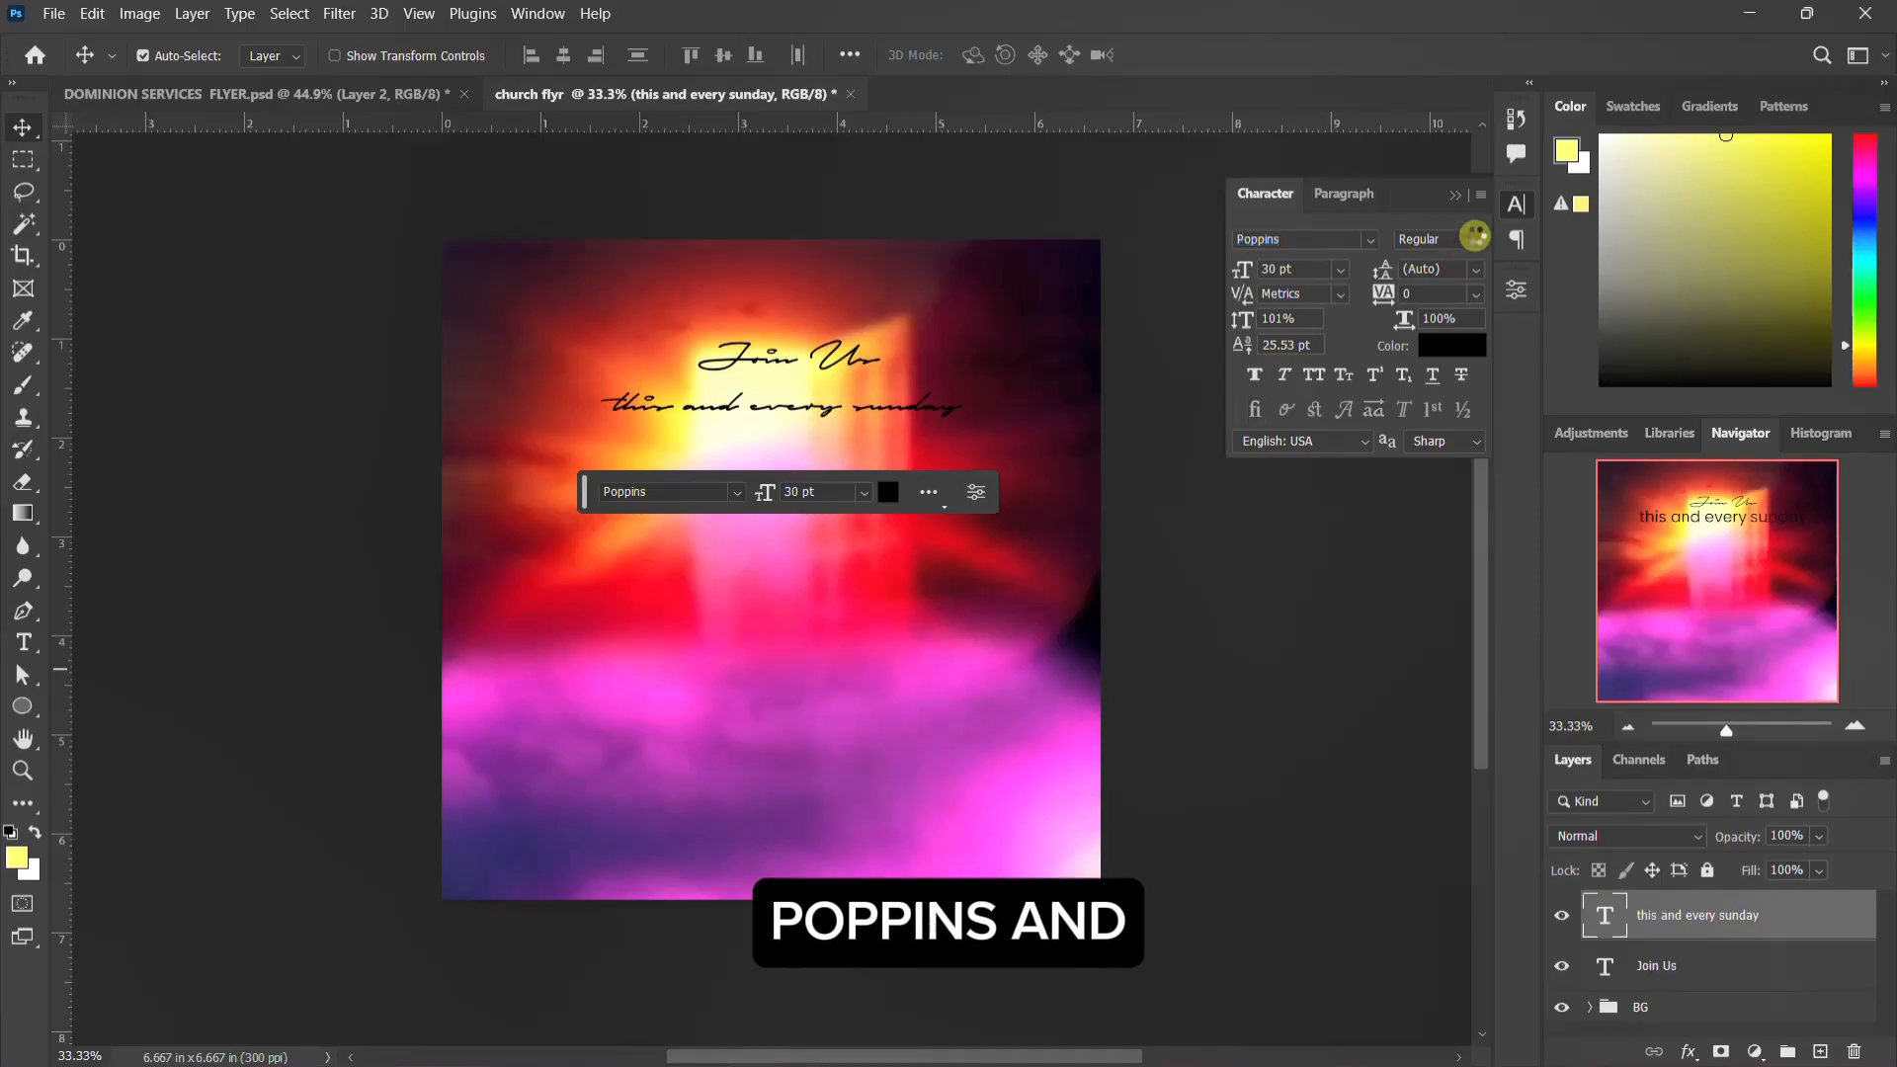
left_click(1313, 377)
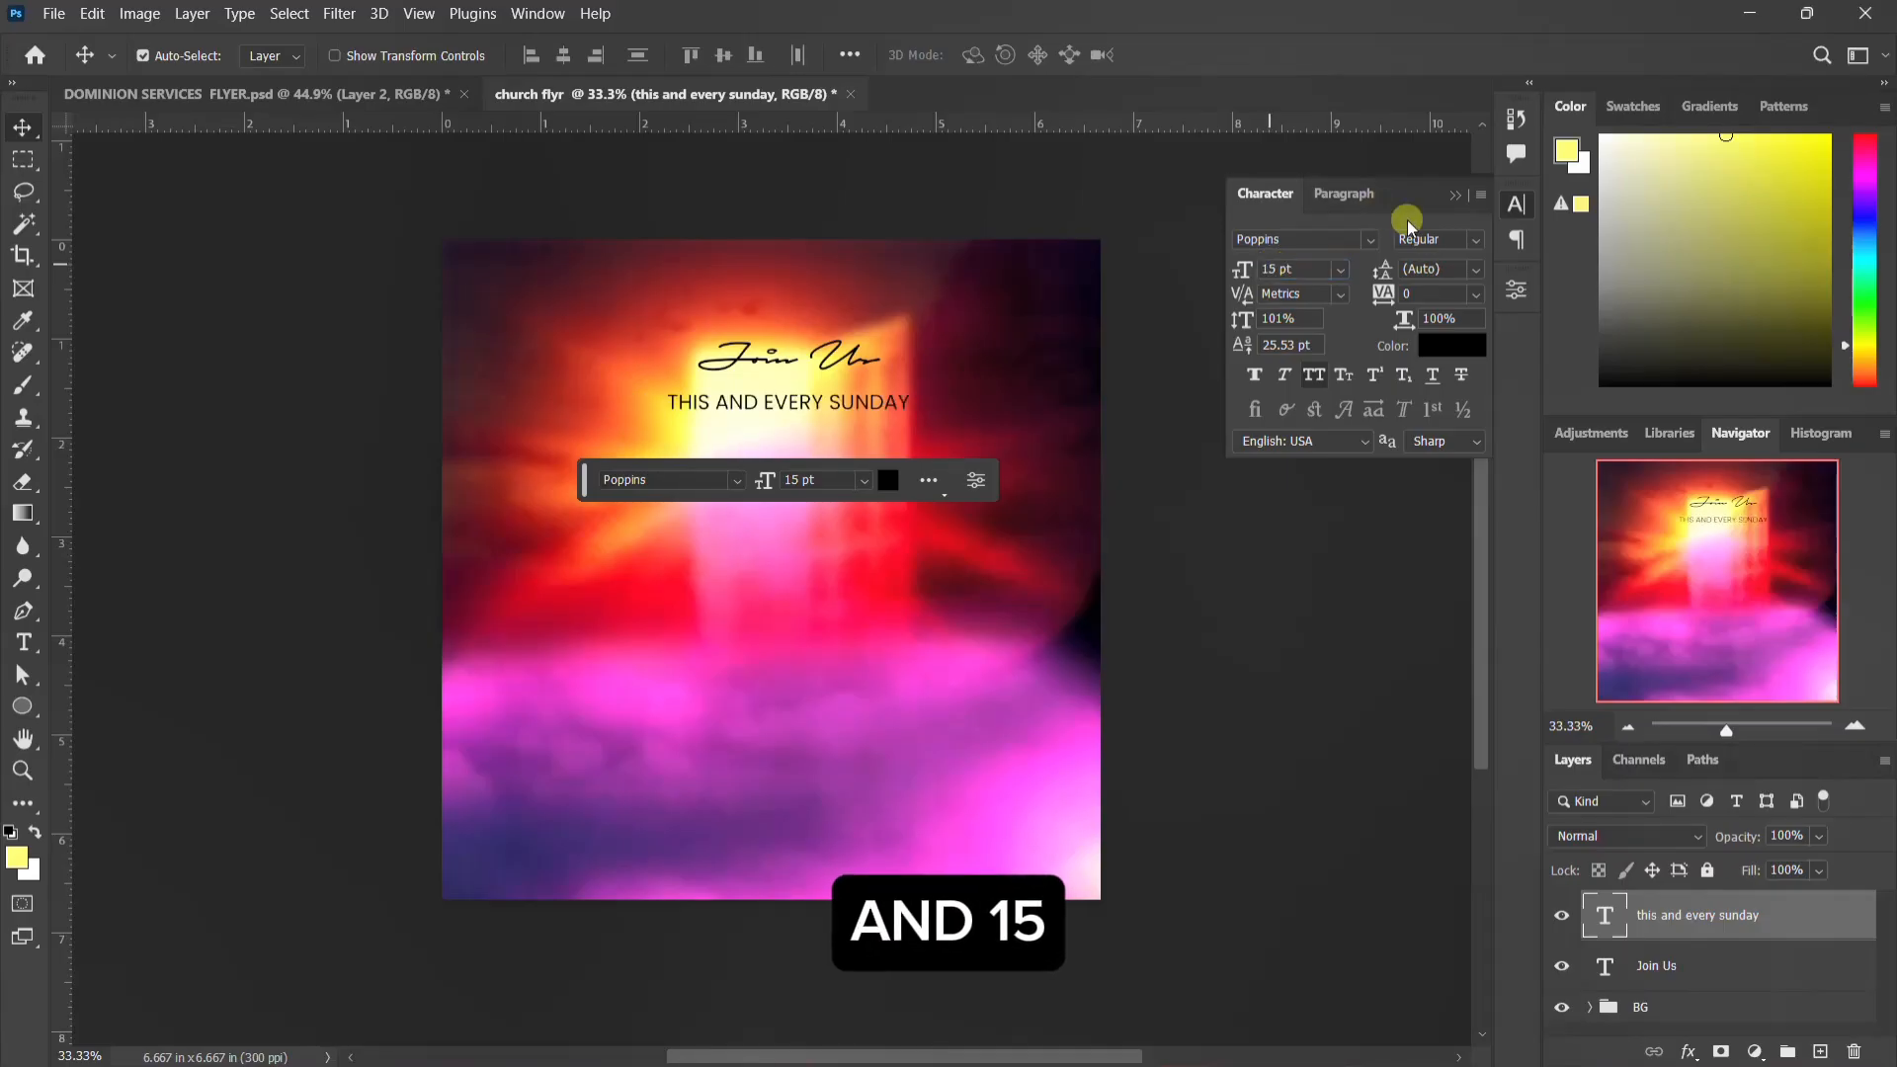
left_click(1475, 241)
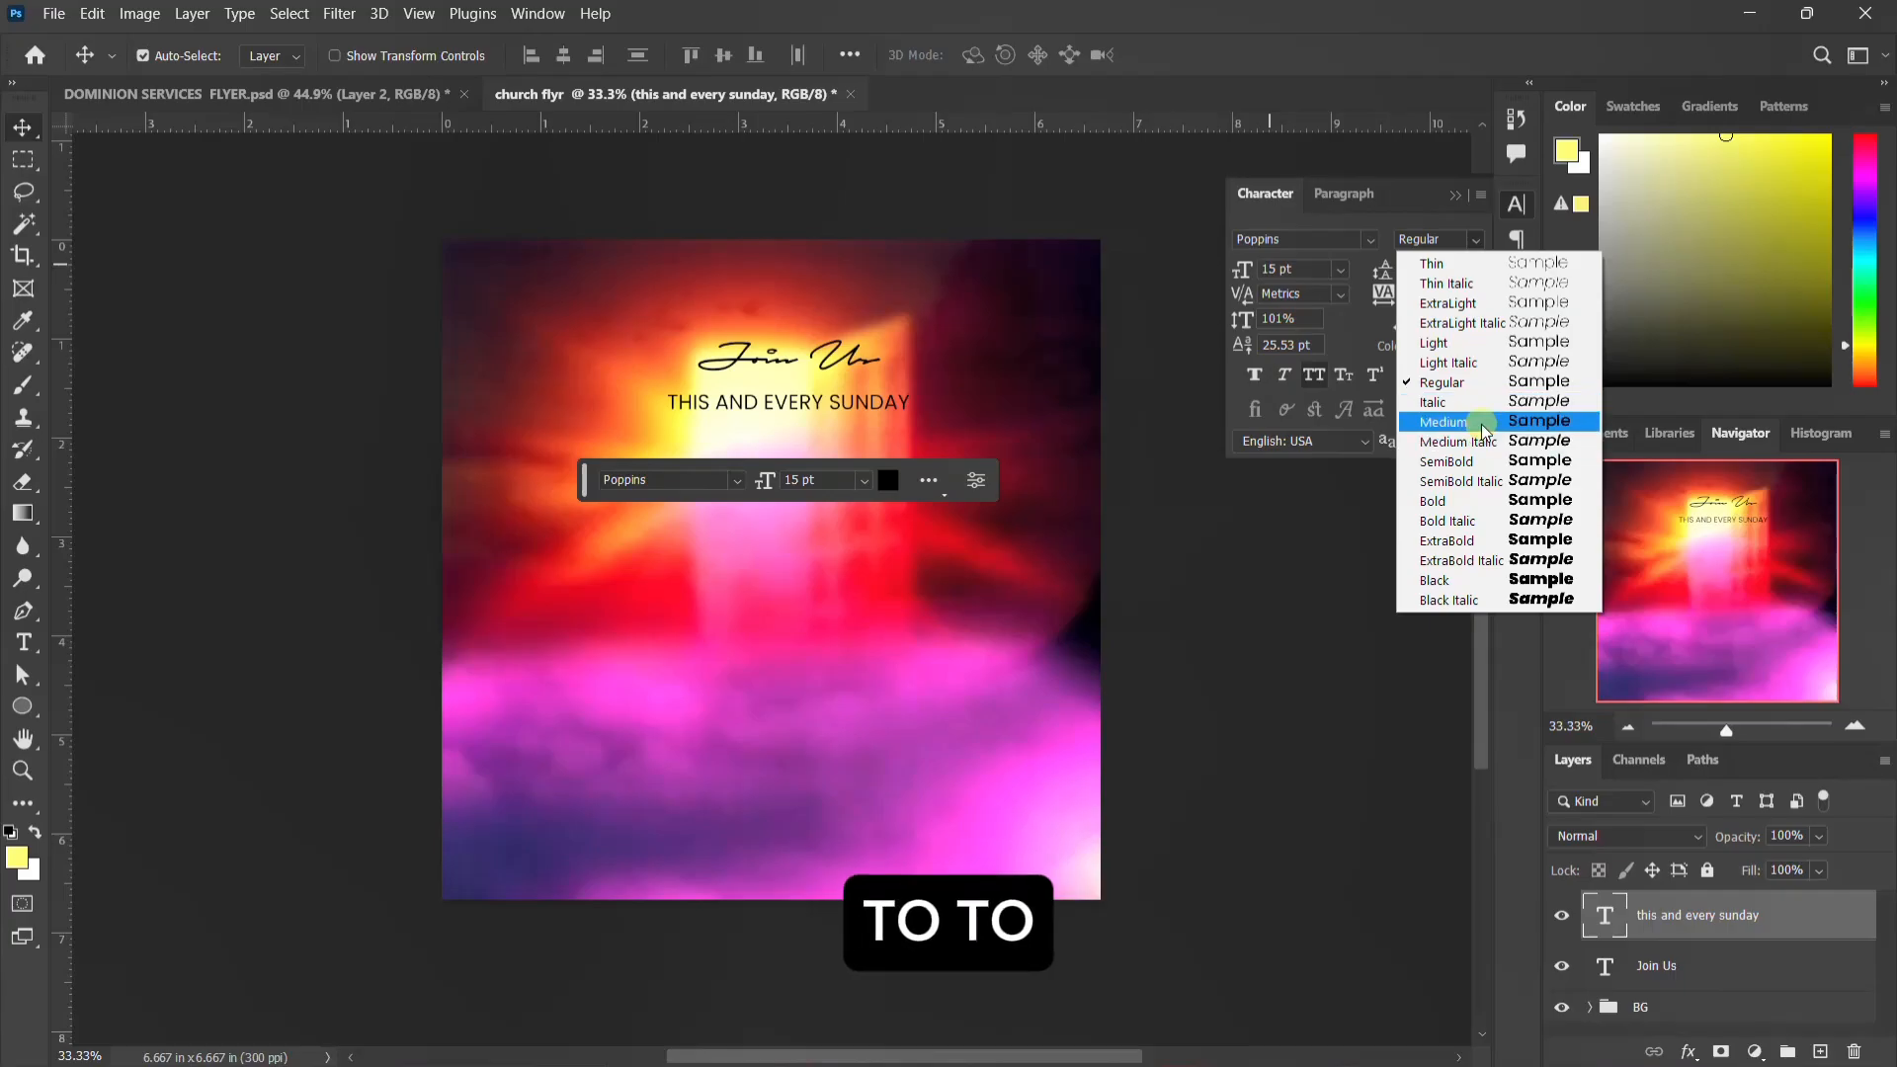
left_click(1467, 468)
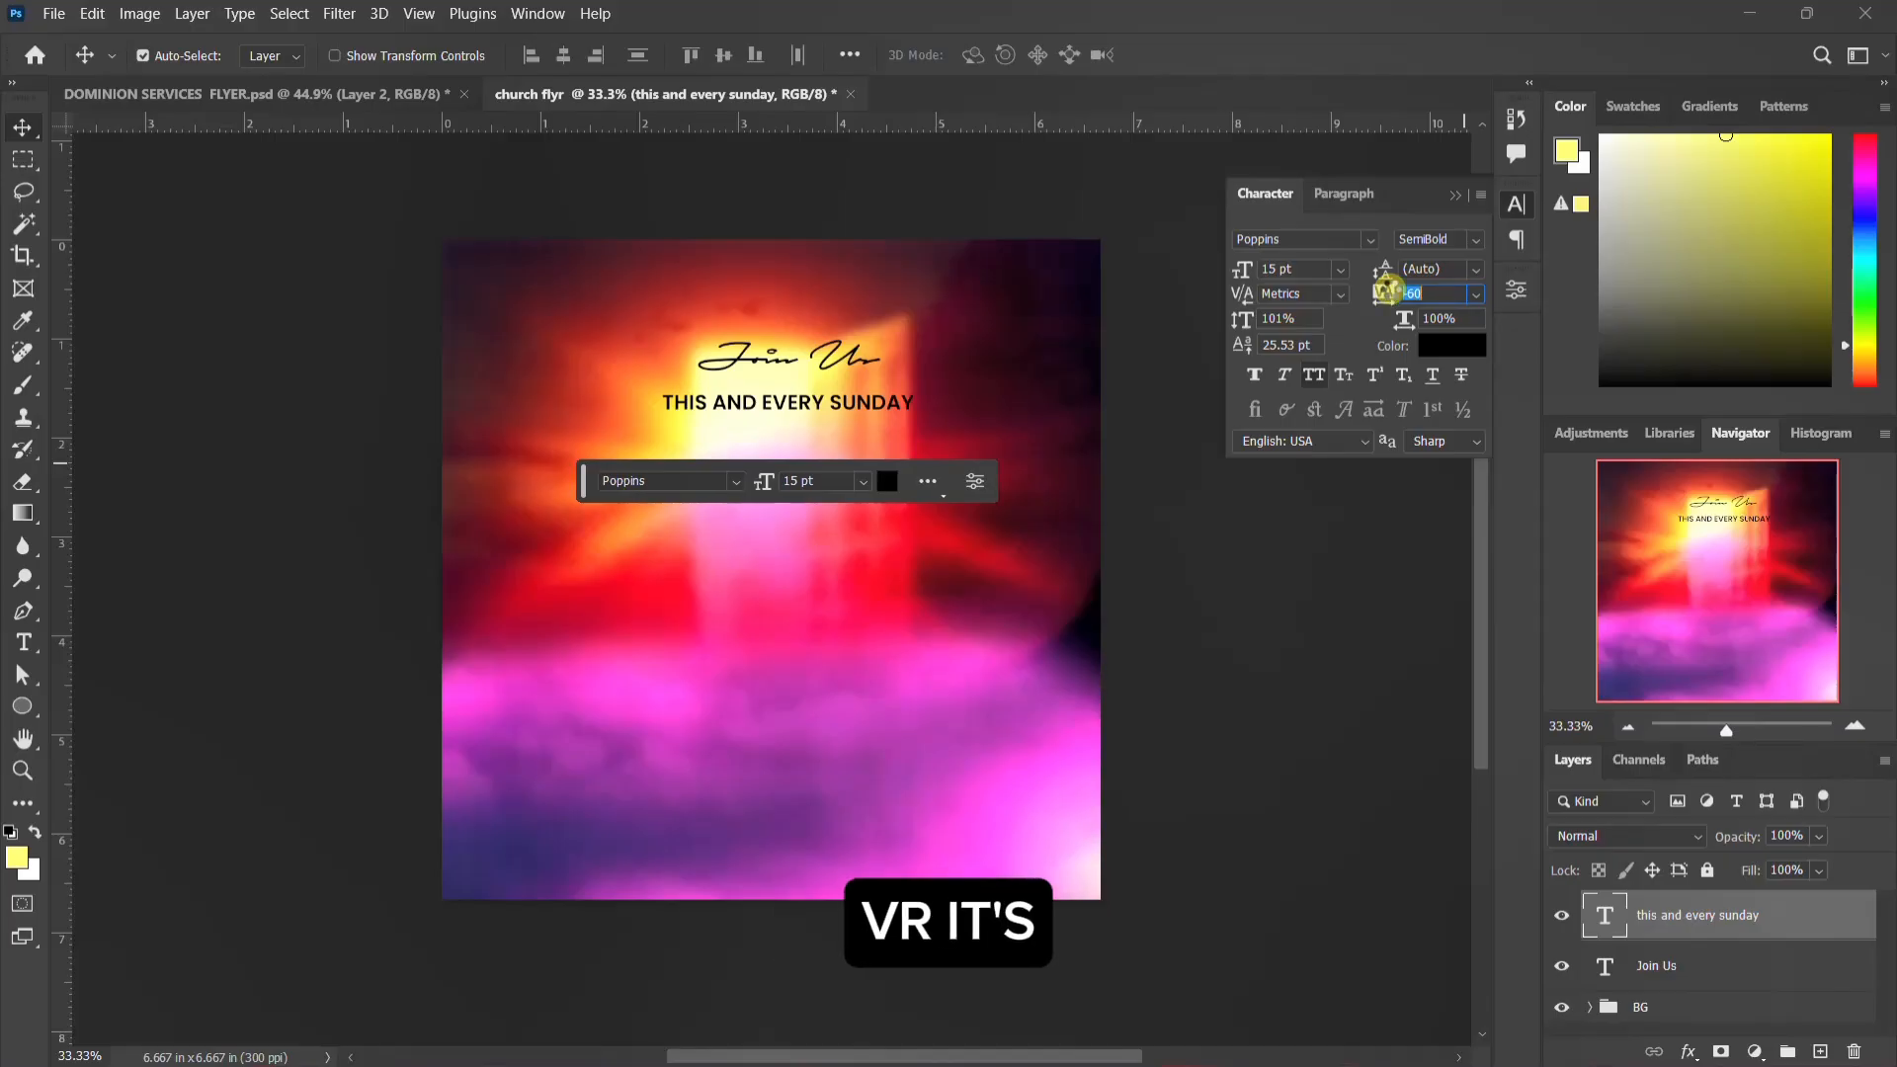
key("Return")
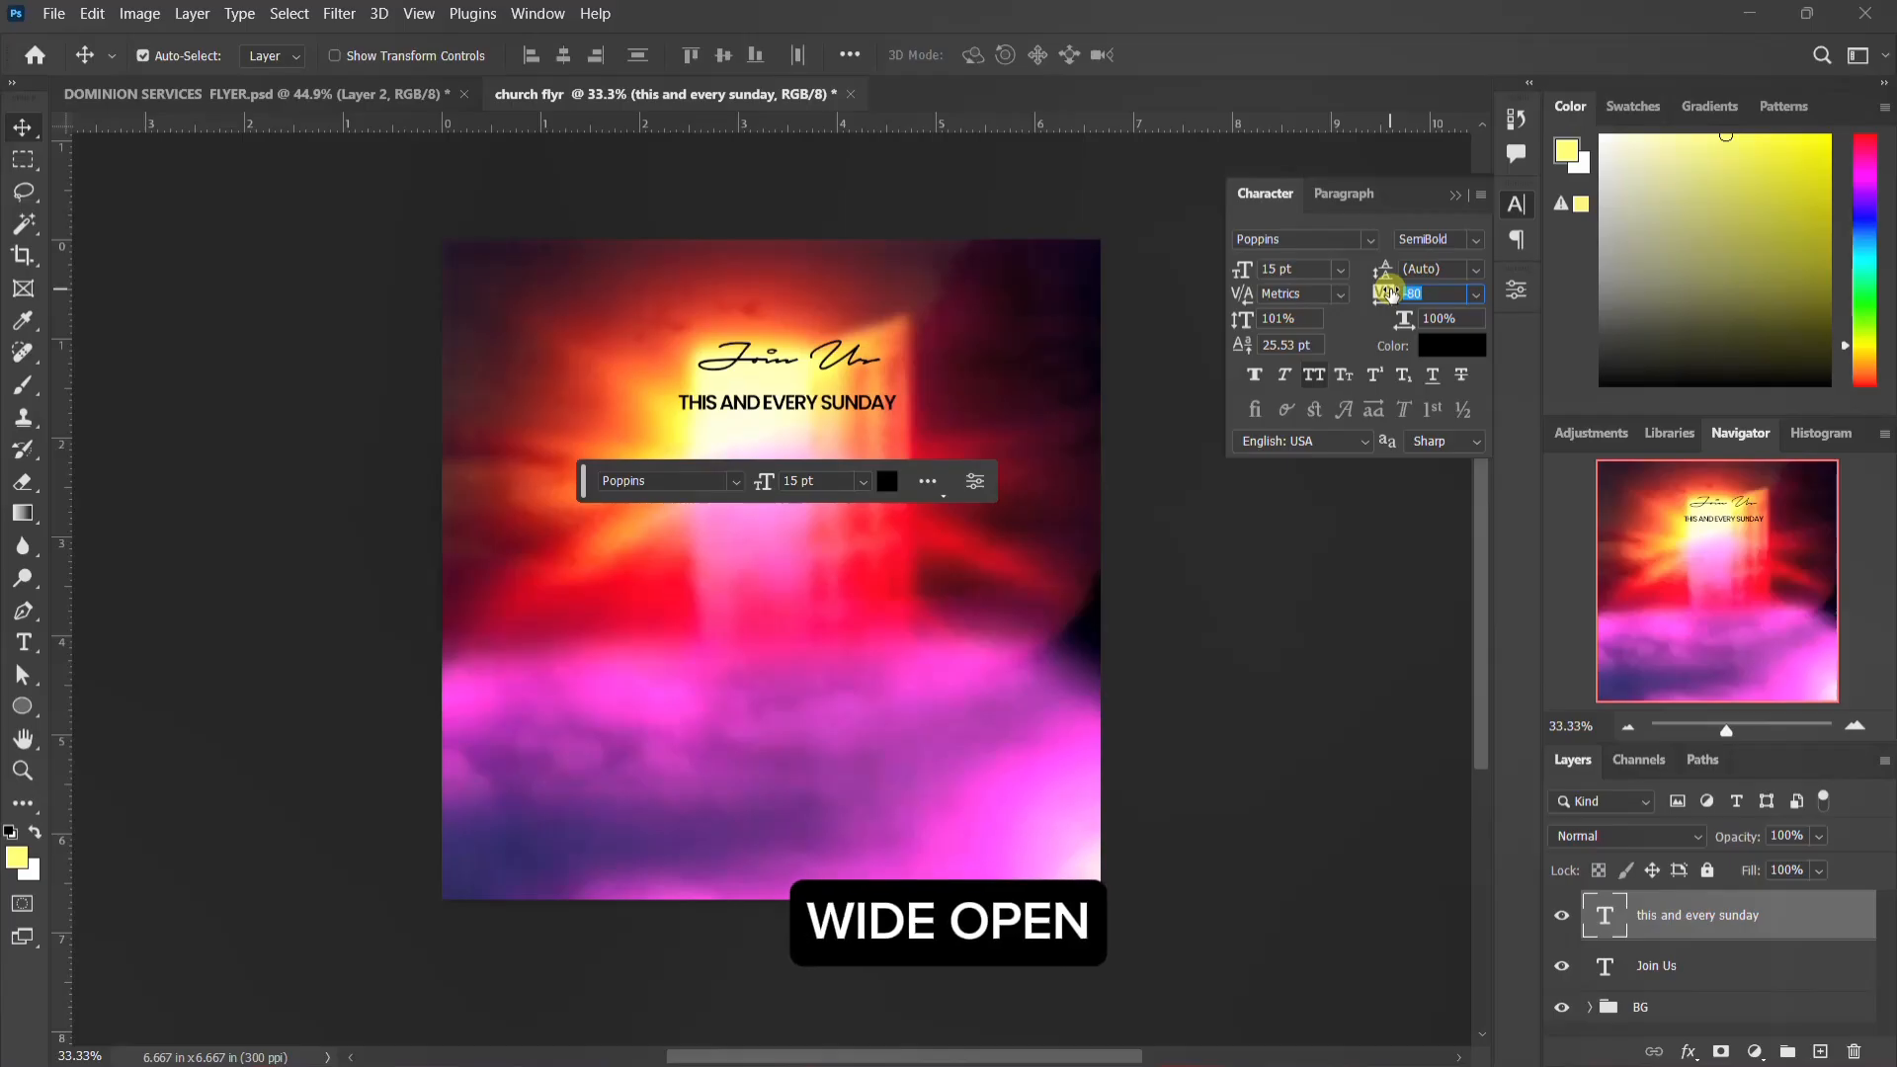
Step: Center the "this and every sunday" and "Join Us" texts horizontally on the canvas using a full-canvas selection, then deselect
left_click(1518, 210)
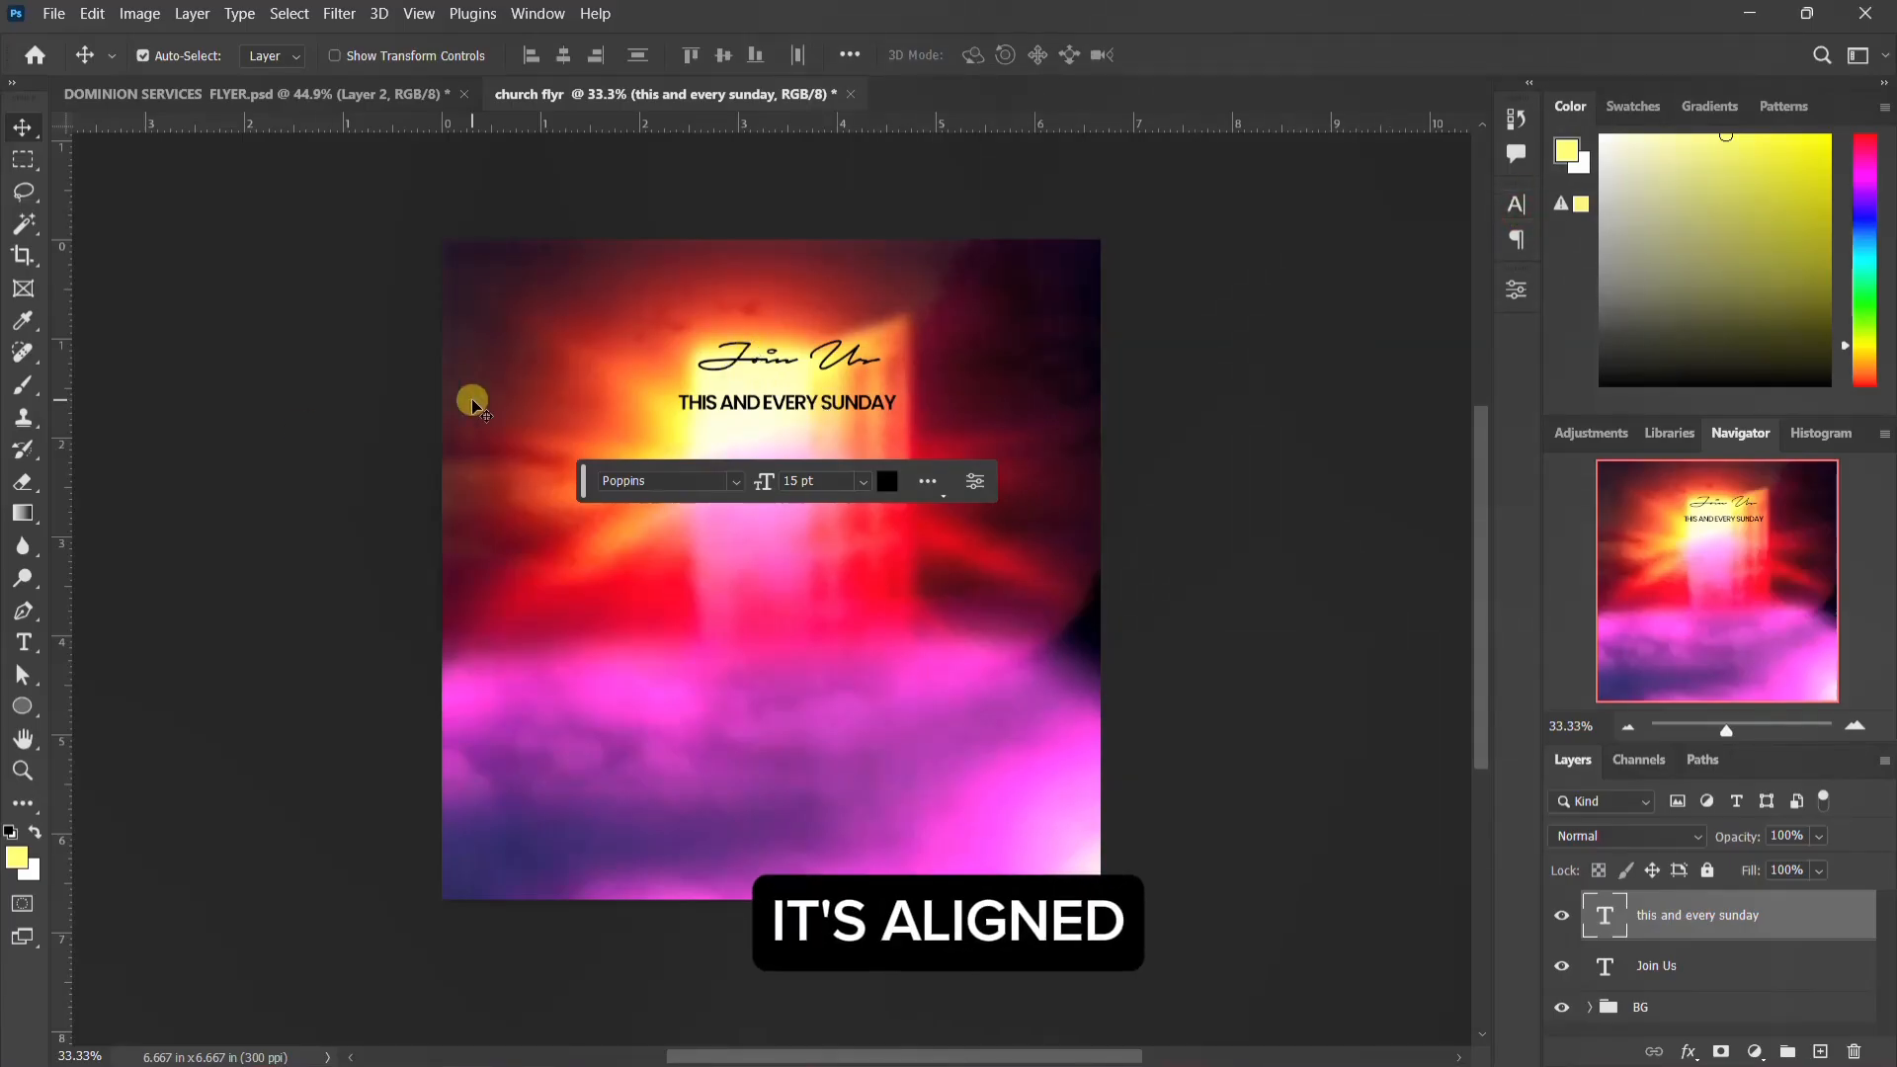
key("ctrl")
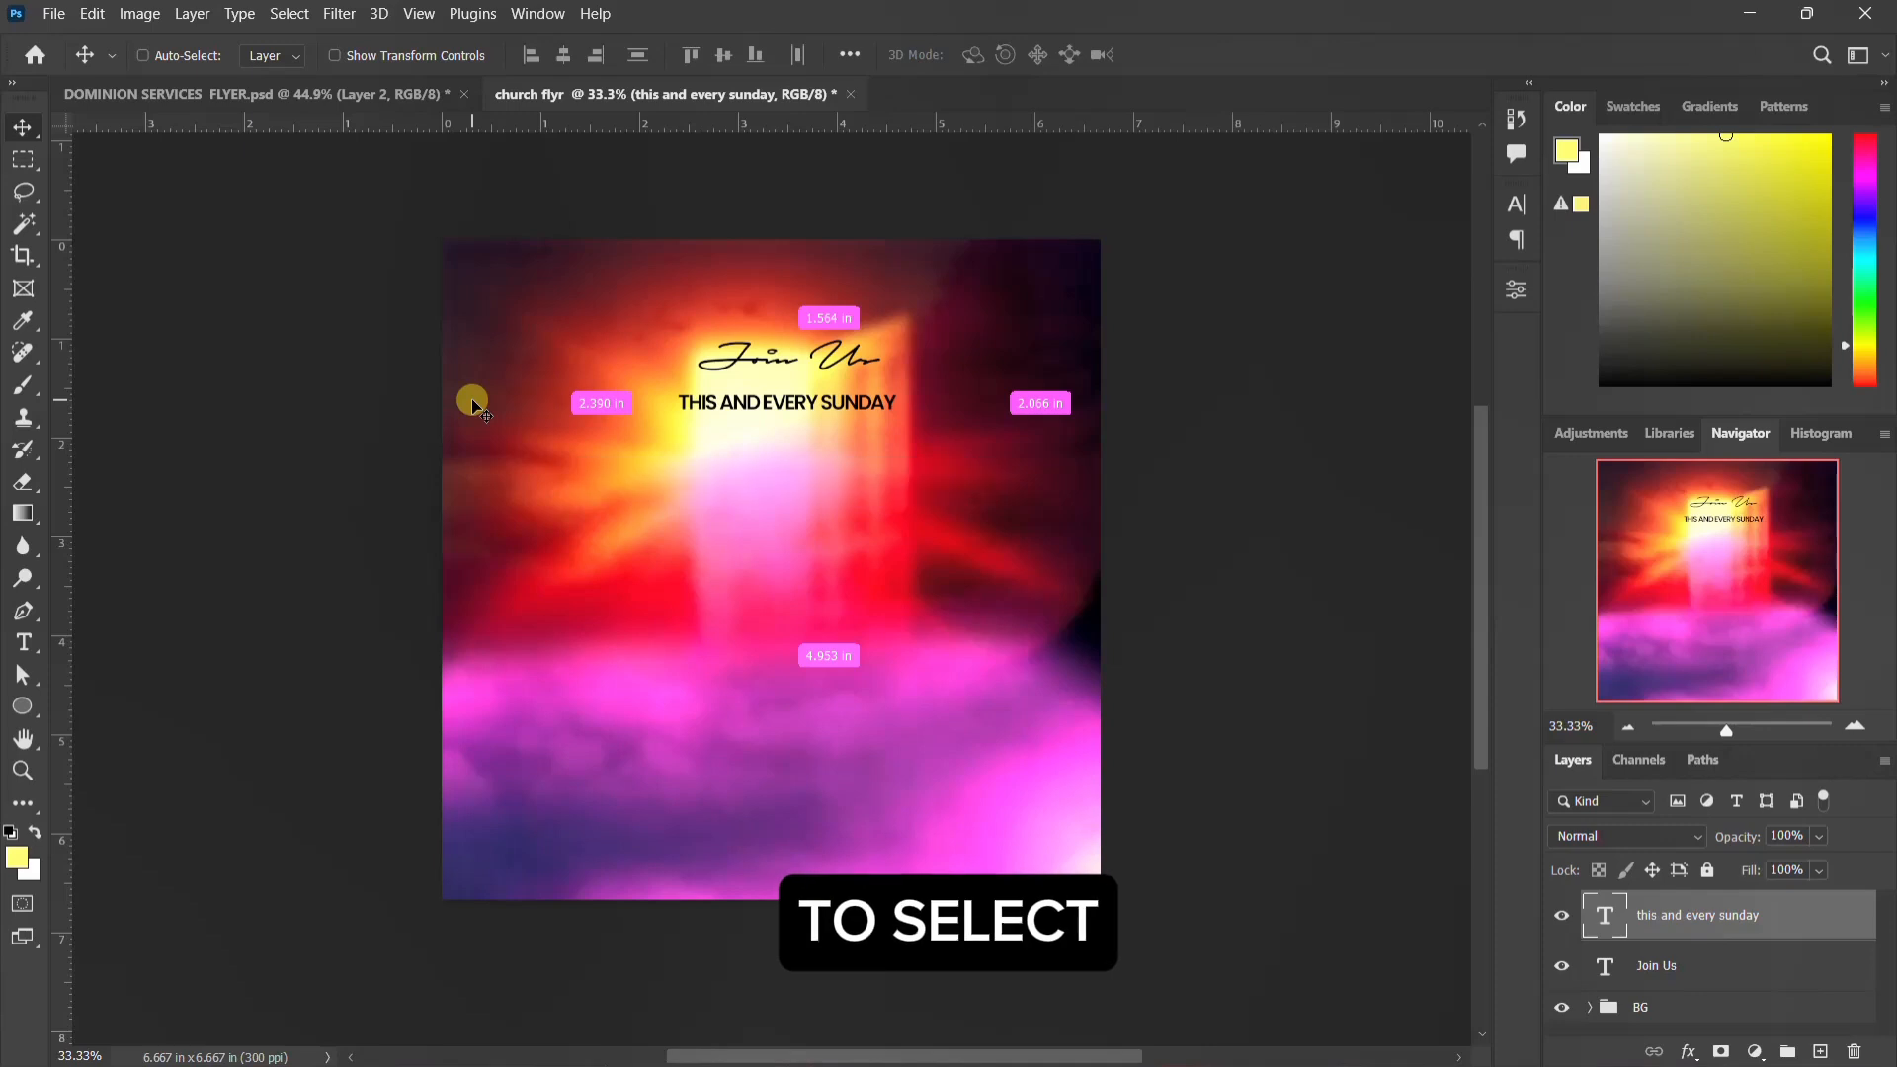
key("ctrl+a")
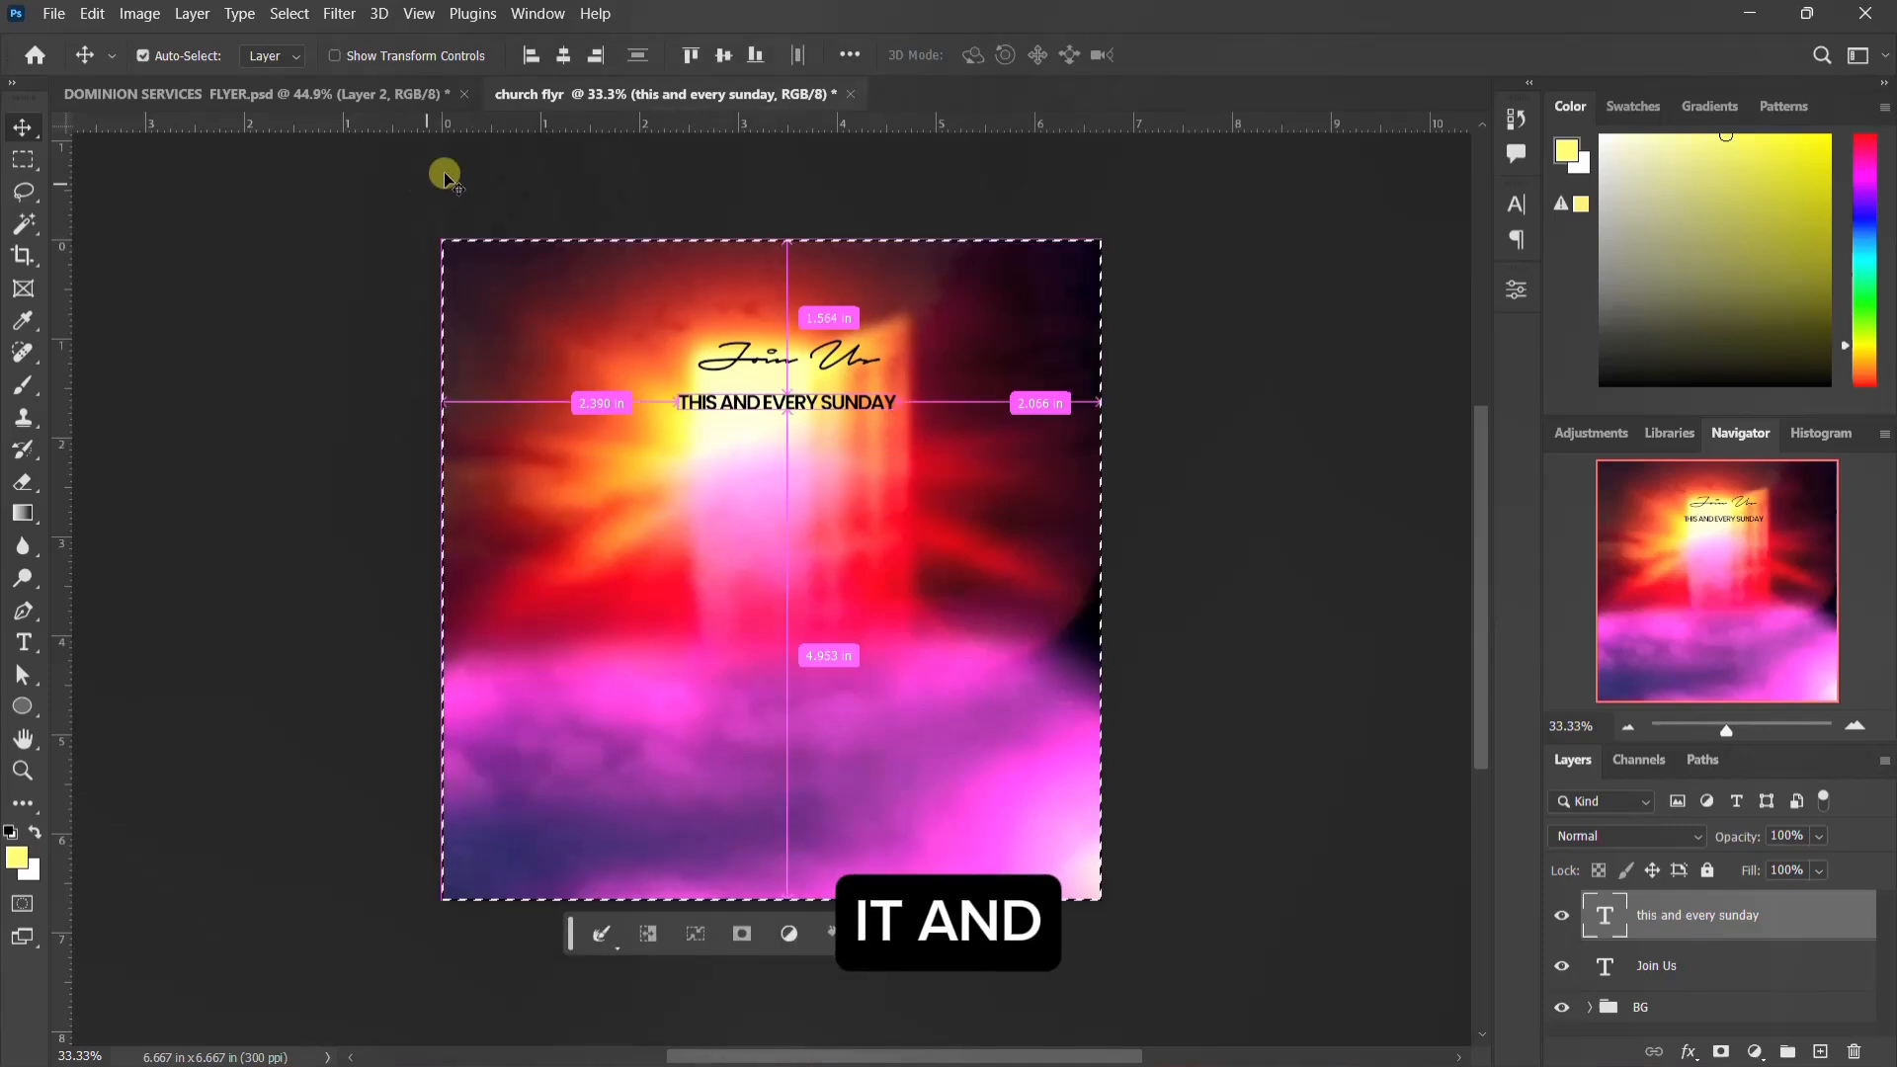
left_click(563, 58)
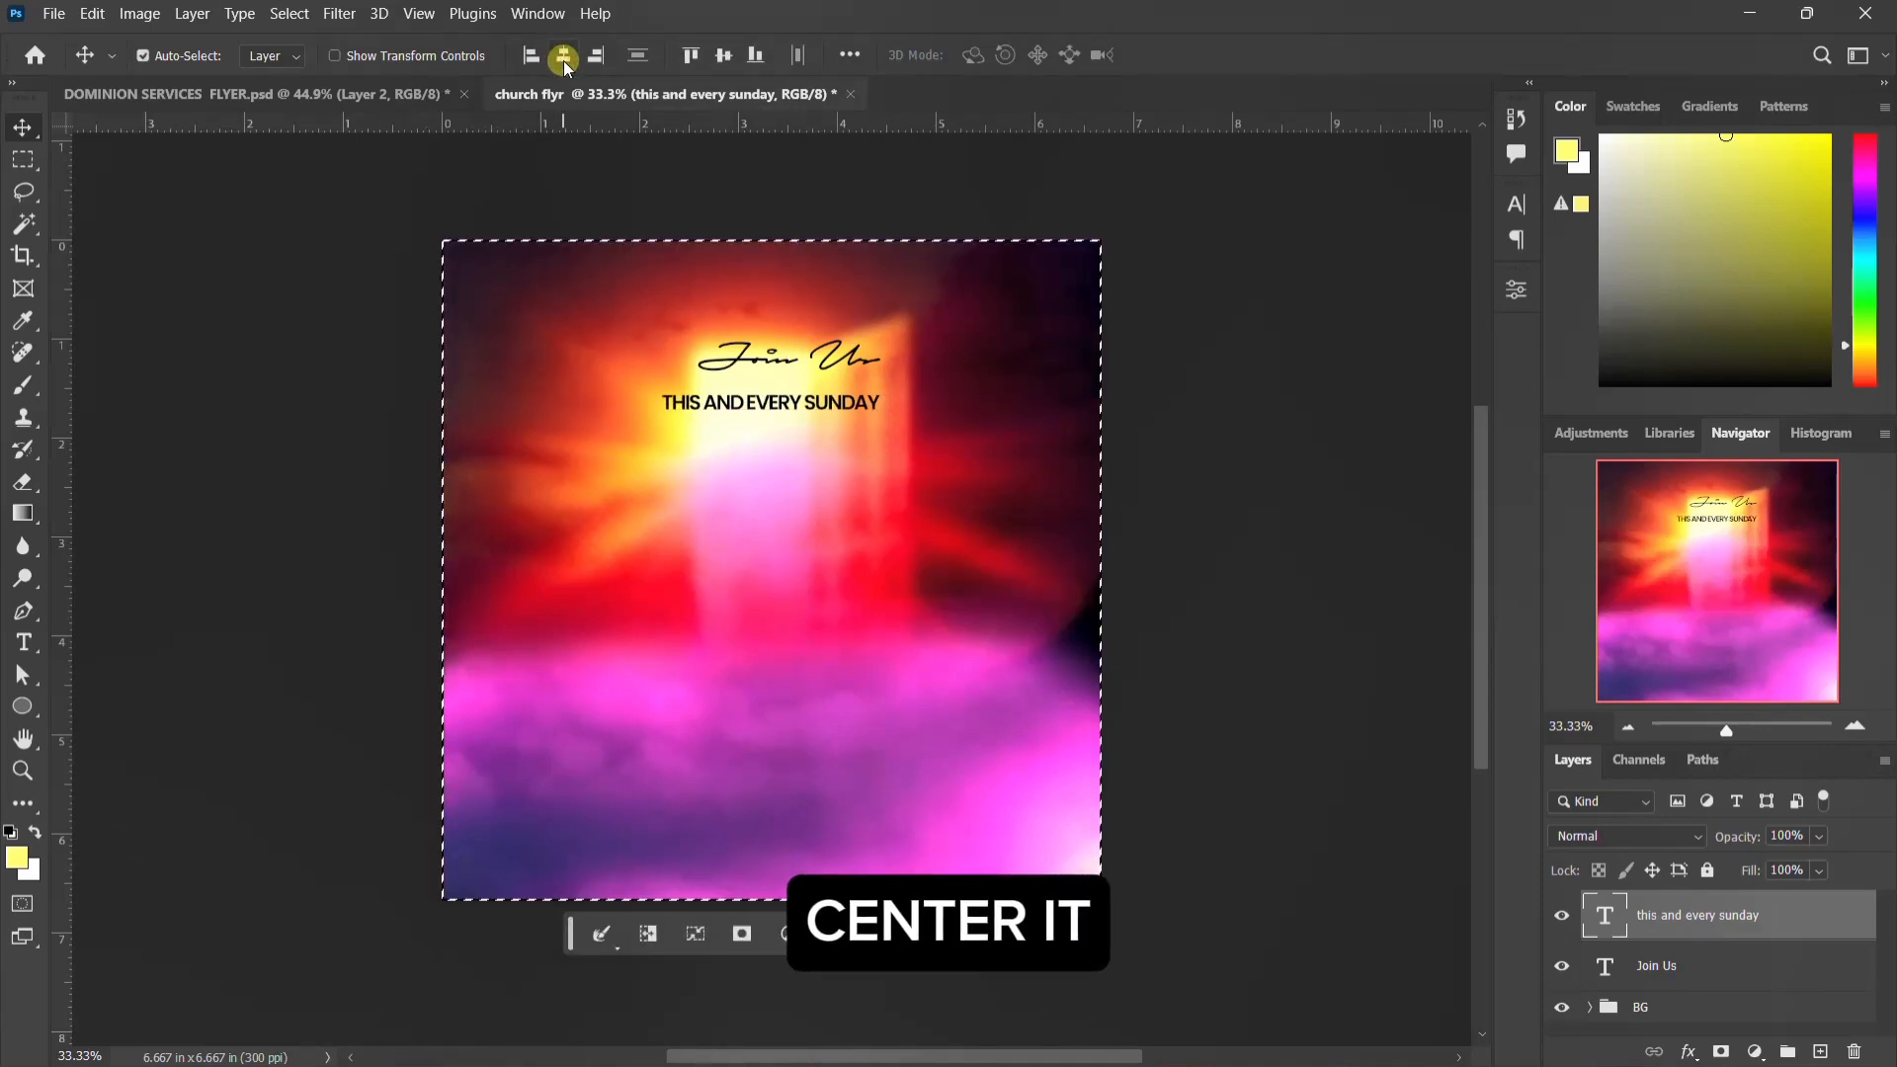
left_click(1722, 974)
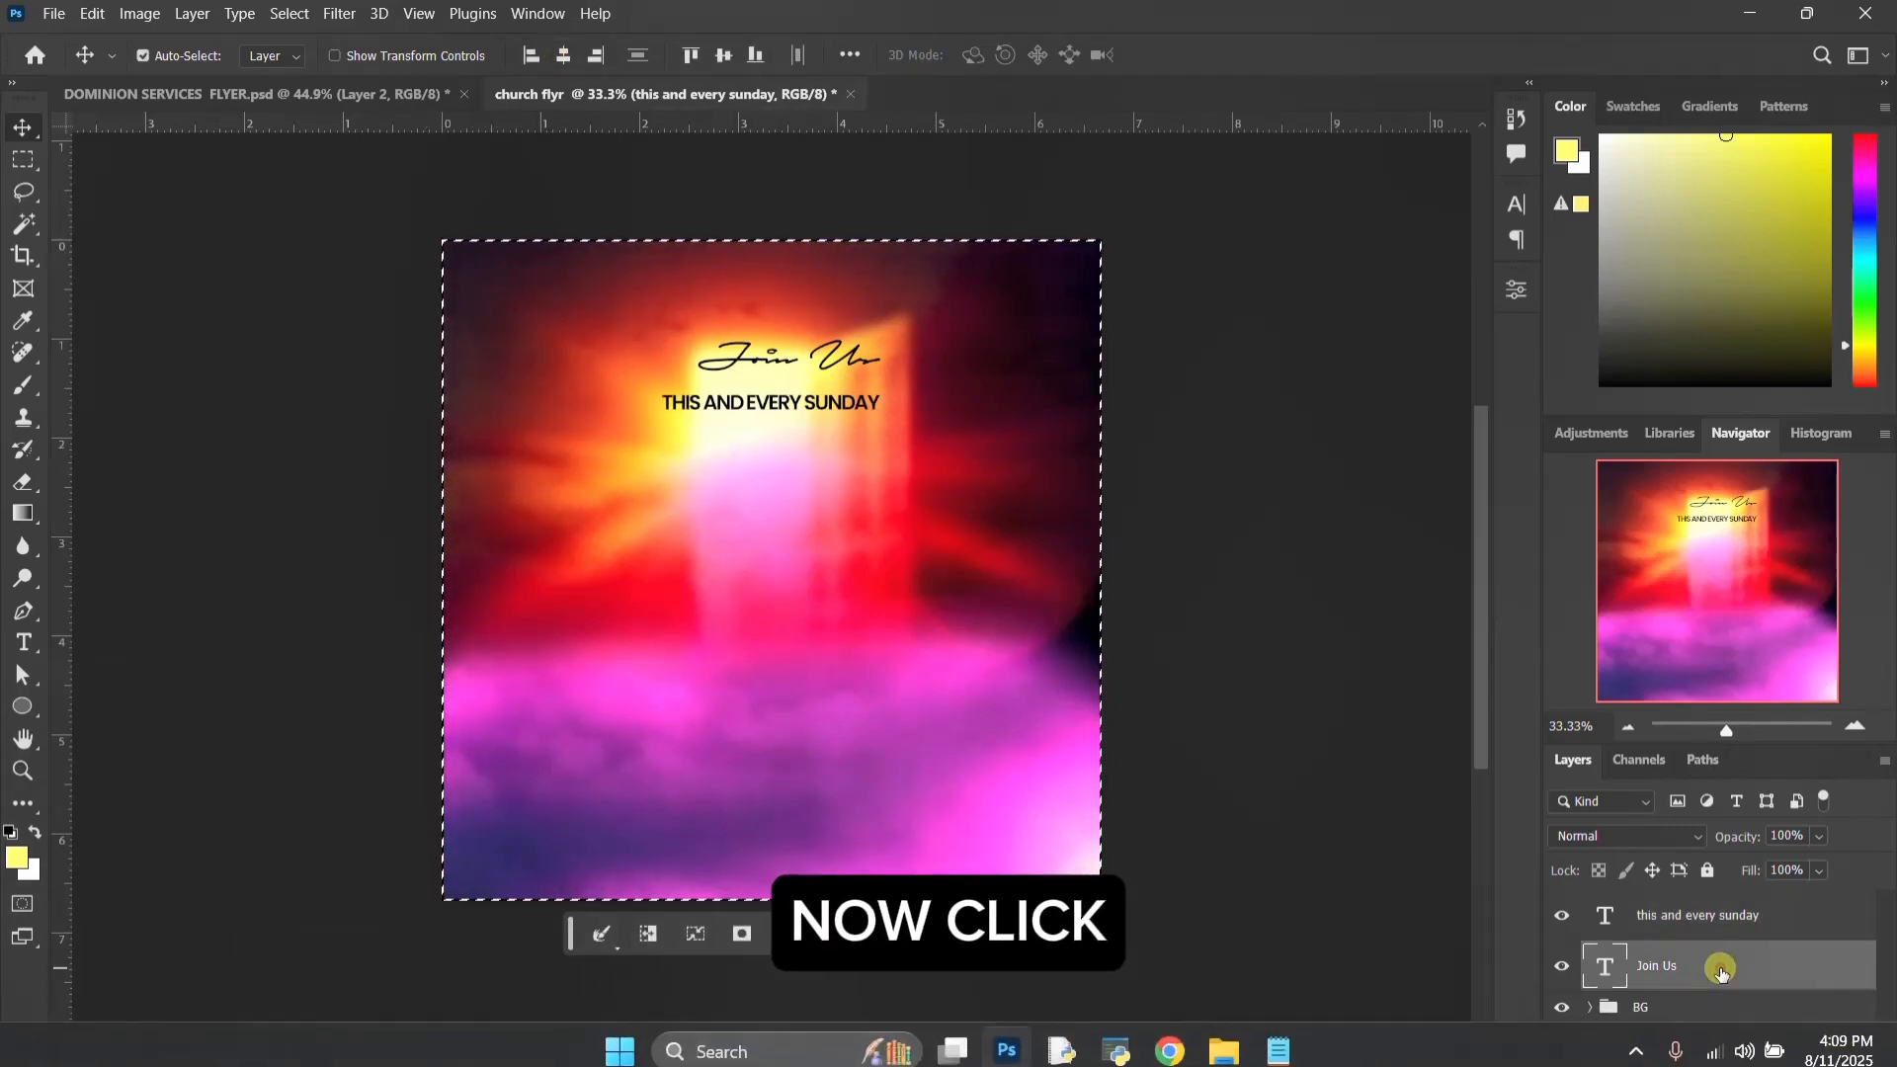
left_click(565, 55)
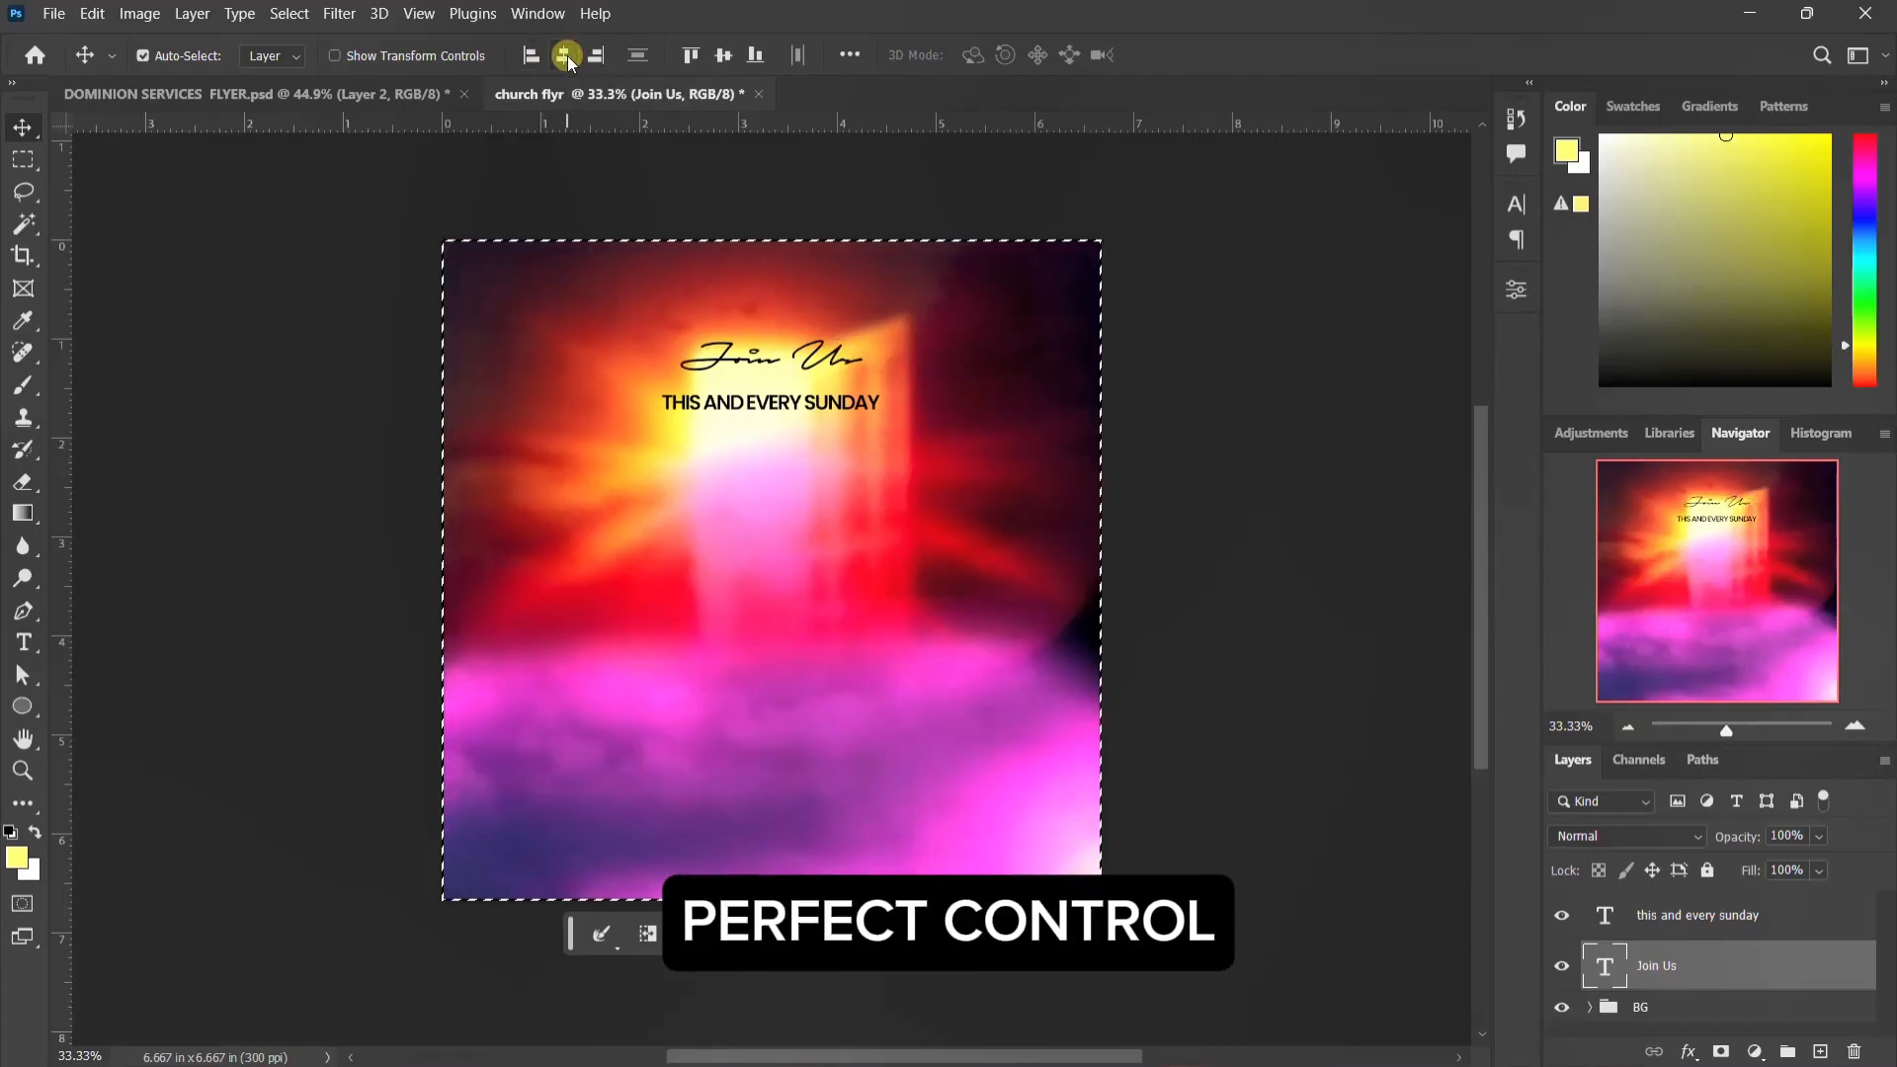
key("ctrl+d")
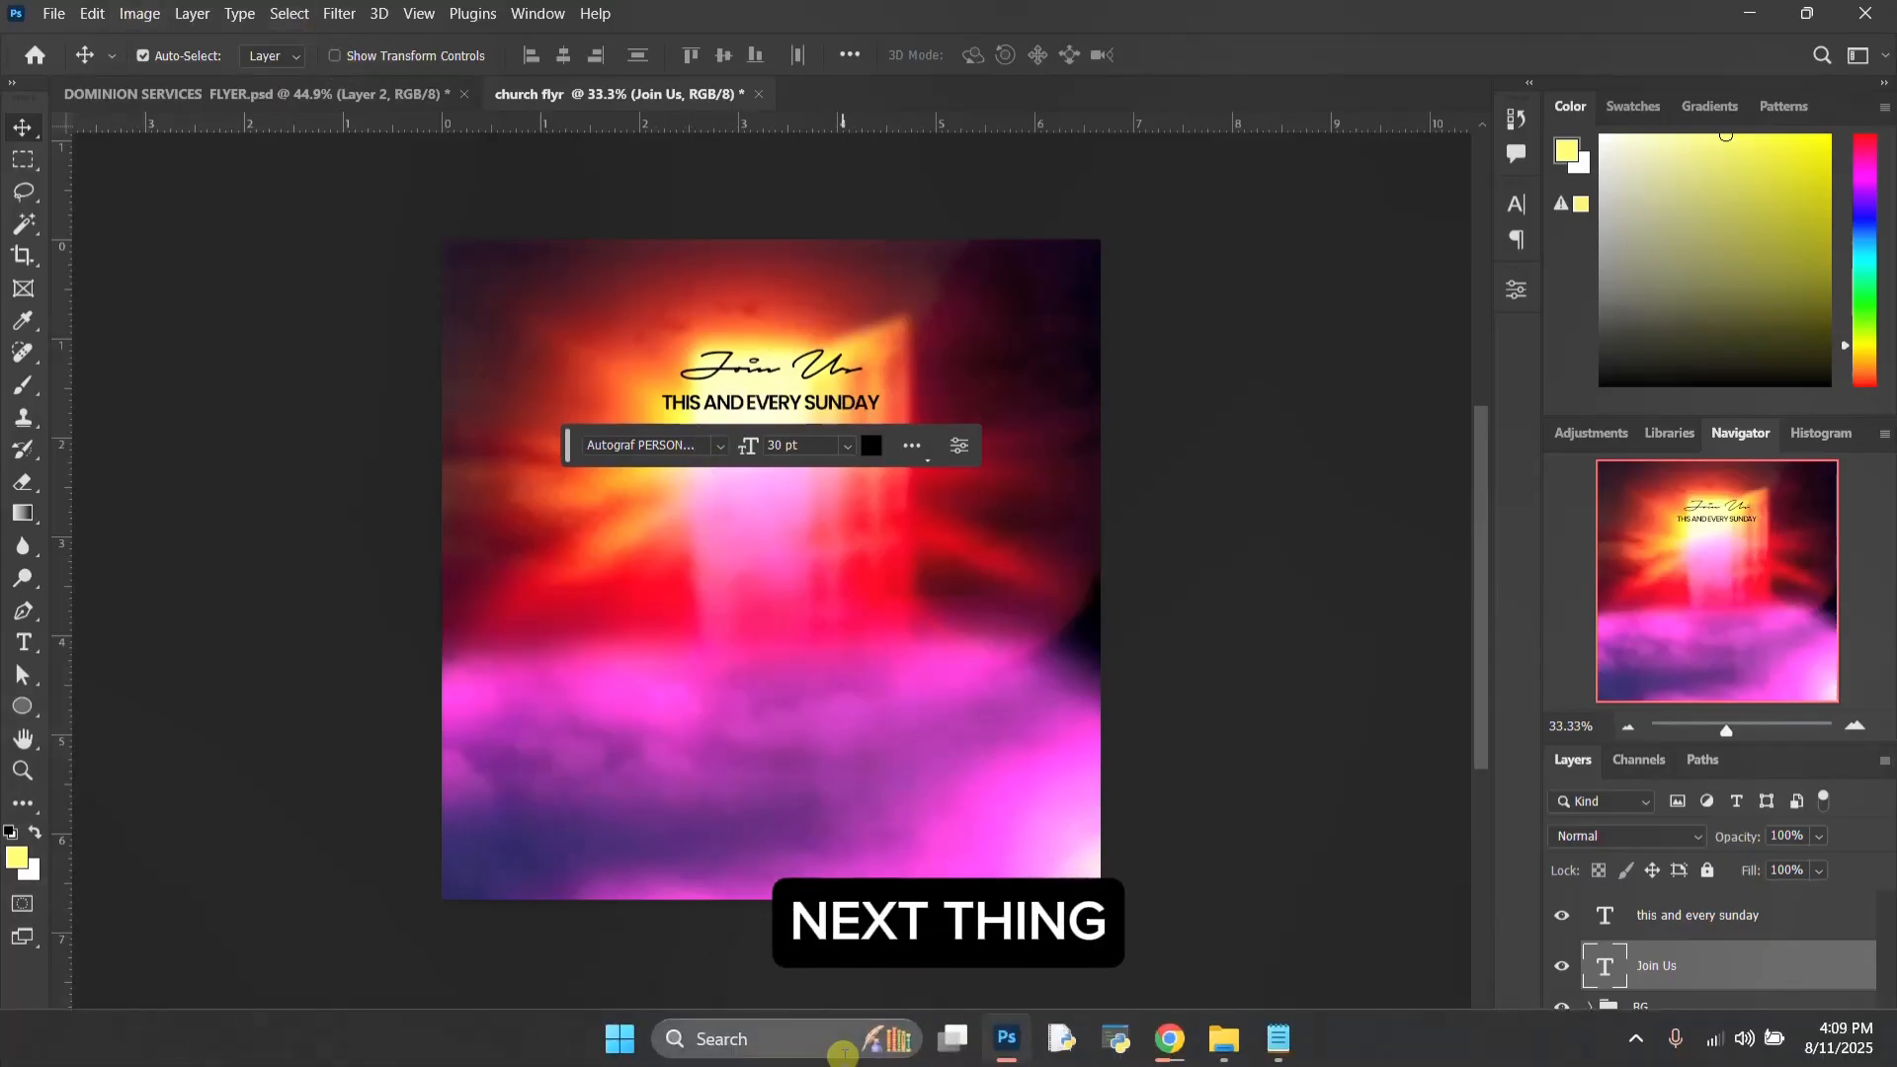
Step: Place the DOMINION 3D image from the DOMINOIN SERVICES folder into the flyer as an embedded object
left_click(1219, 1036)
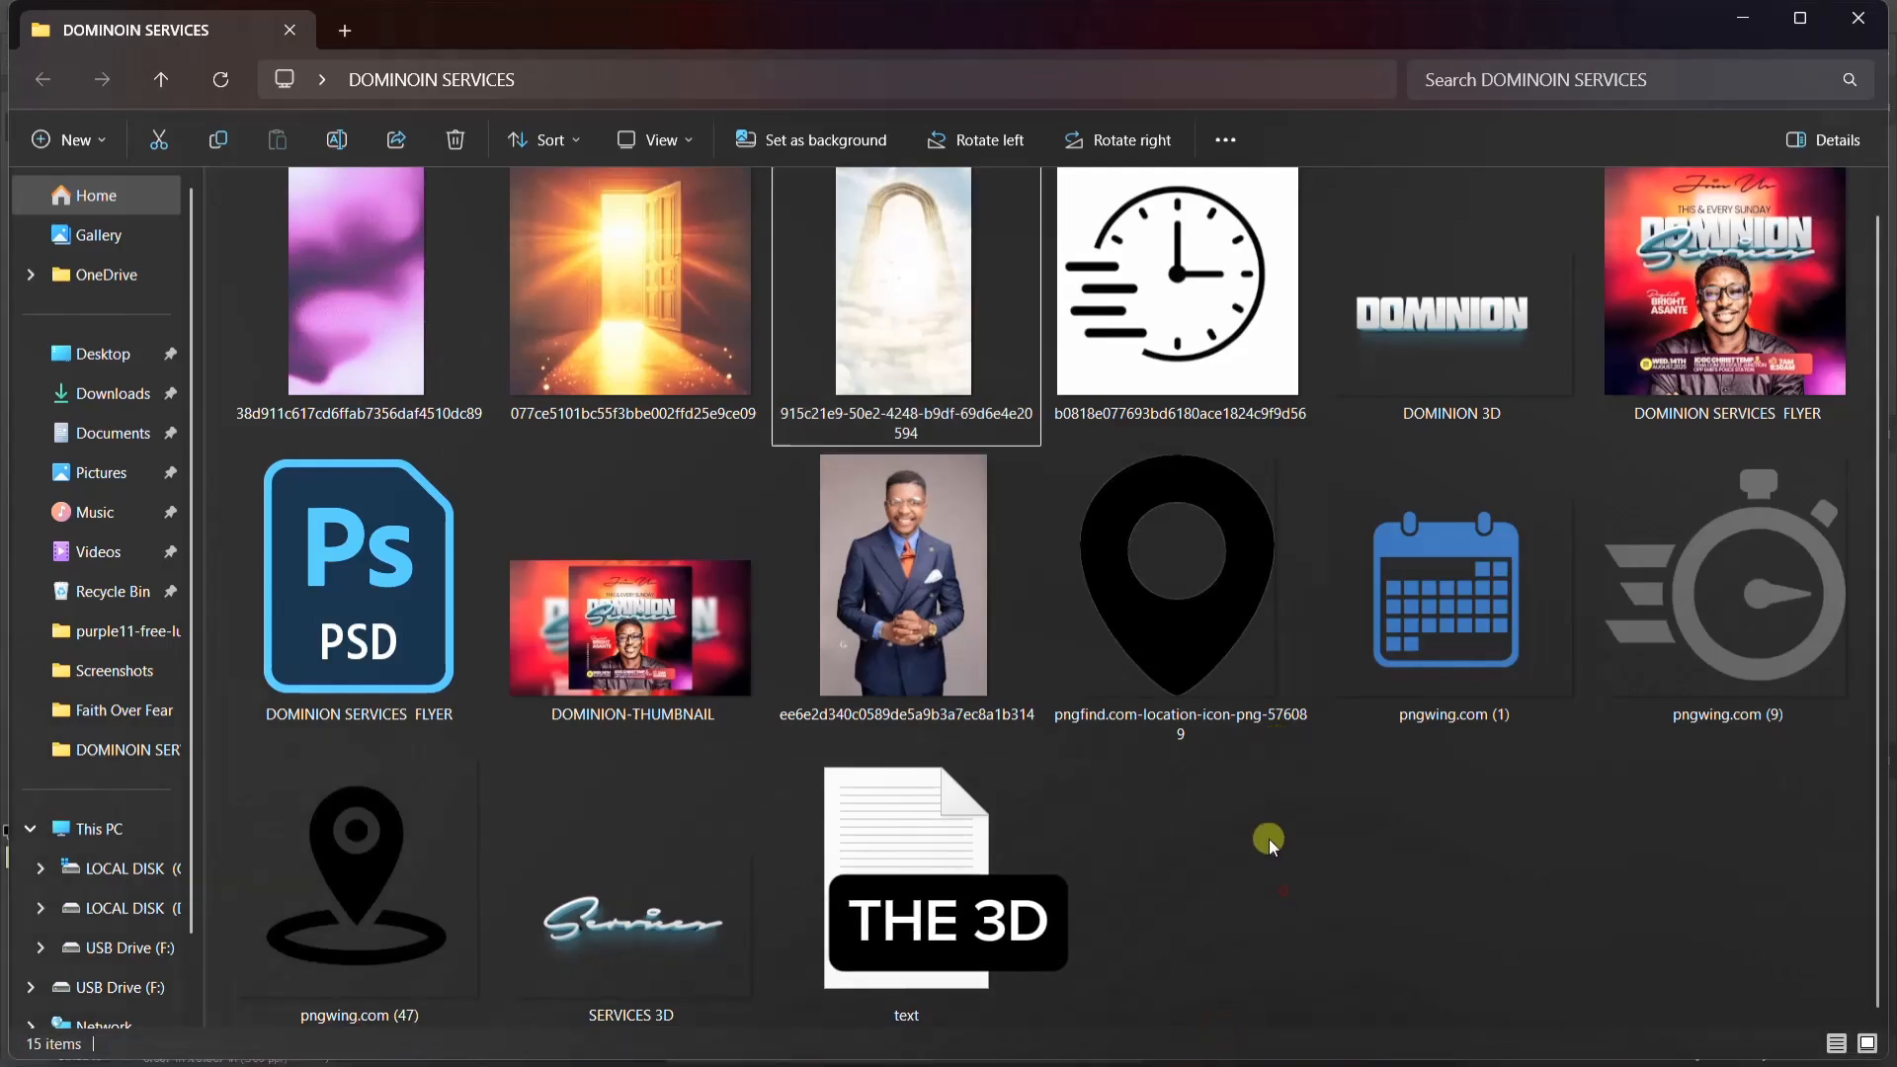
left_click(1433, 356)
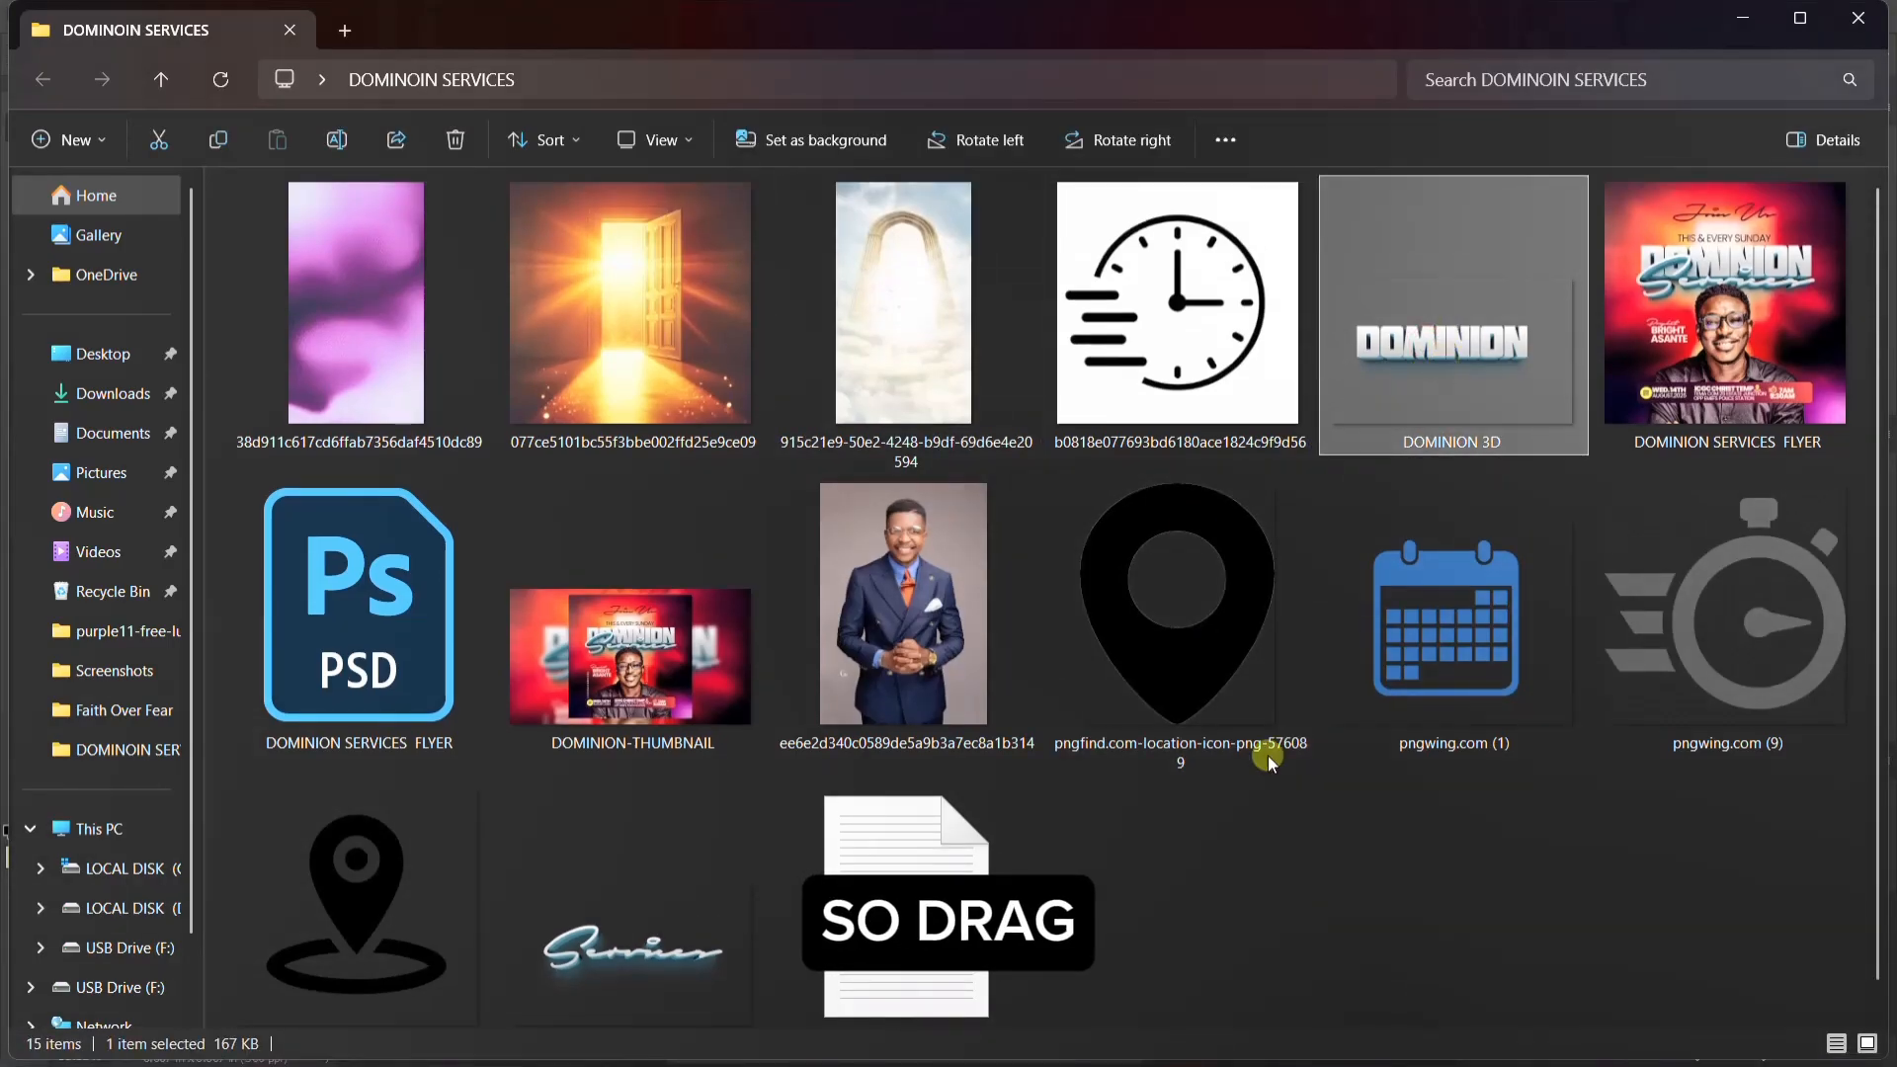
left_click(1007, 1053)
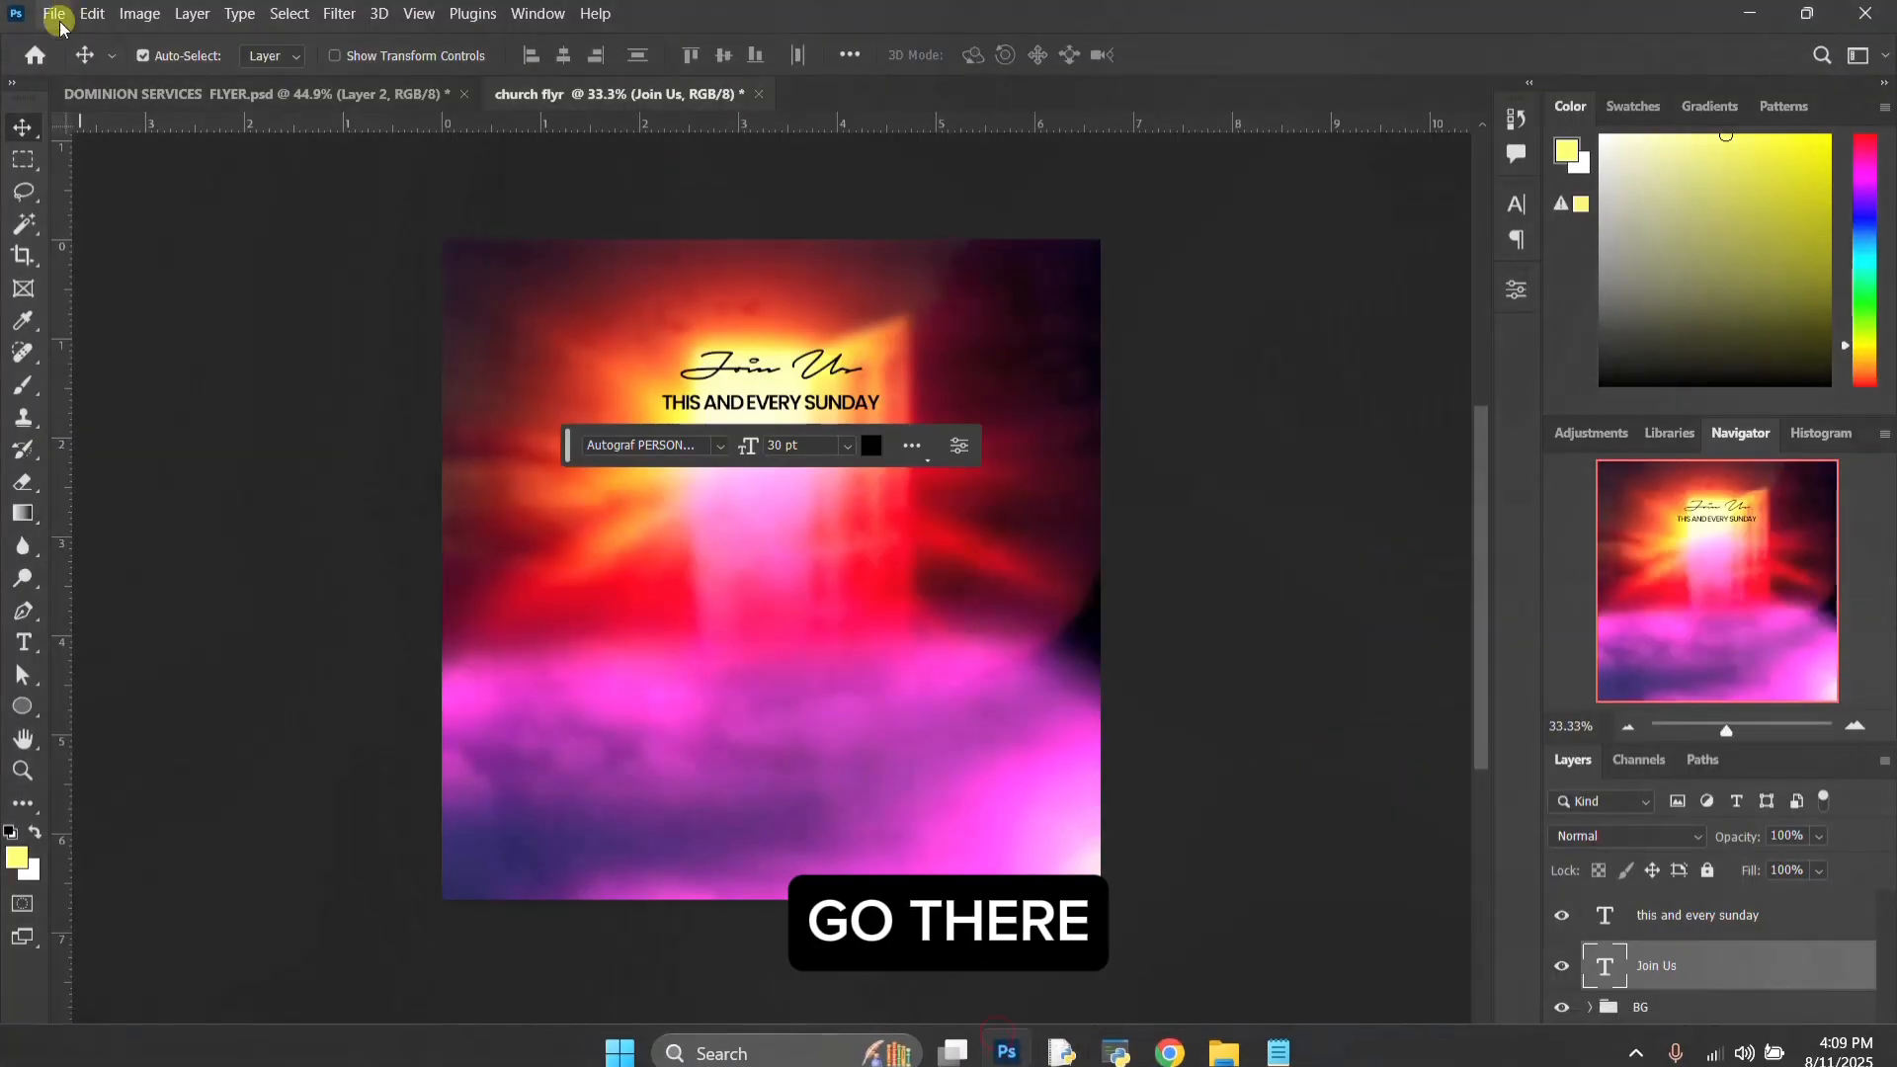
left_click(54, 14)
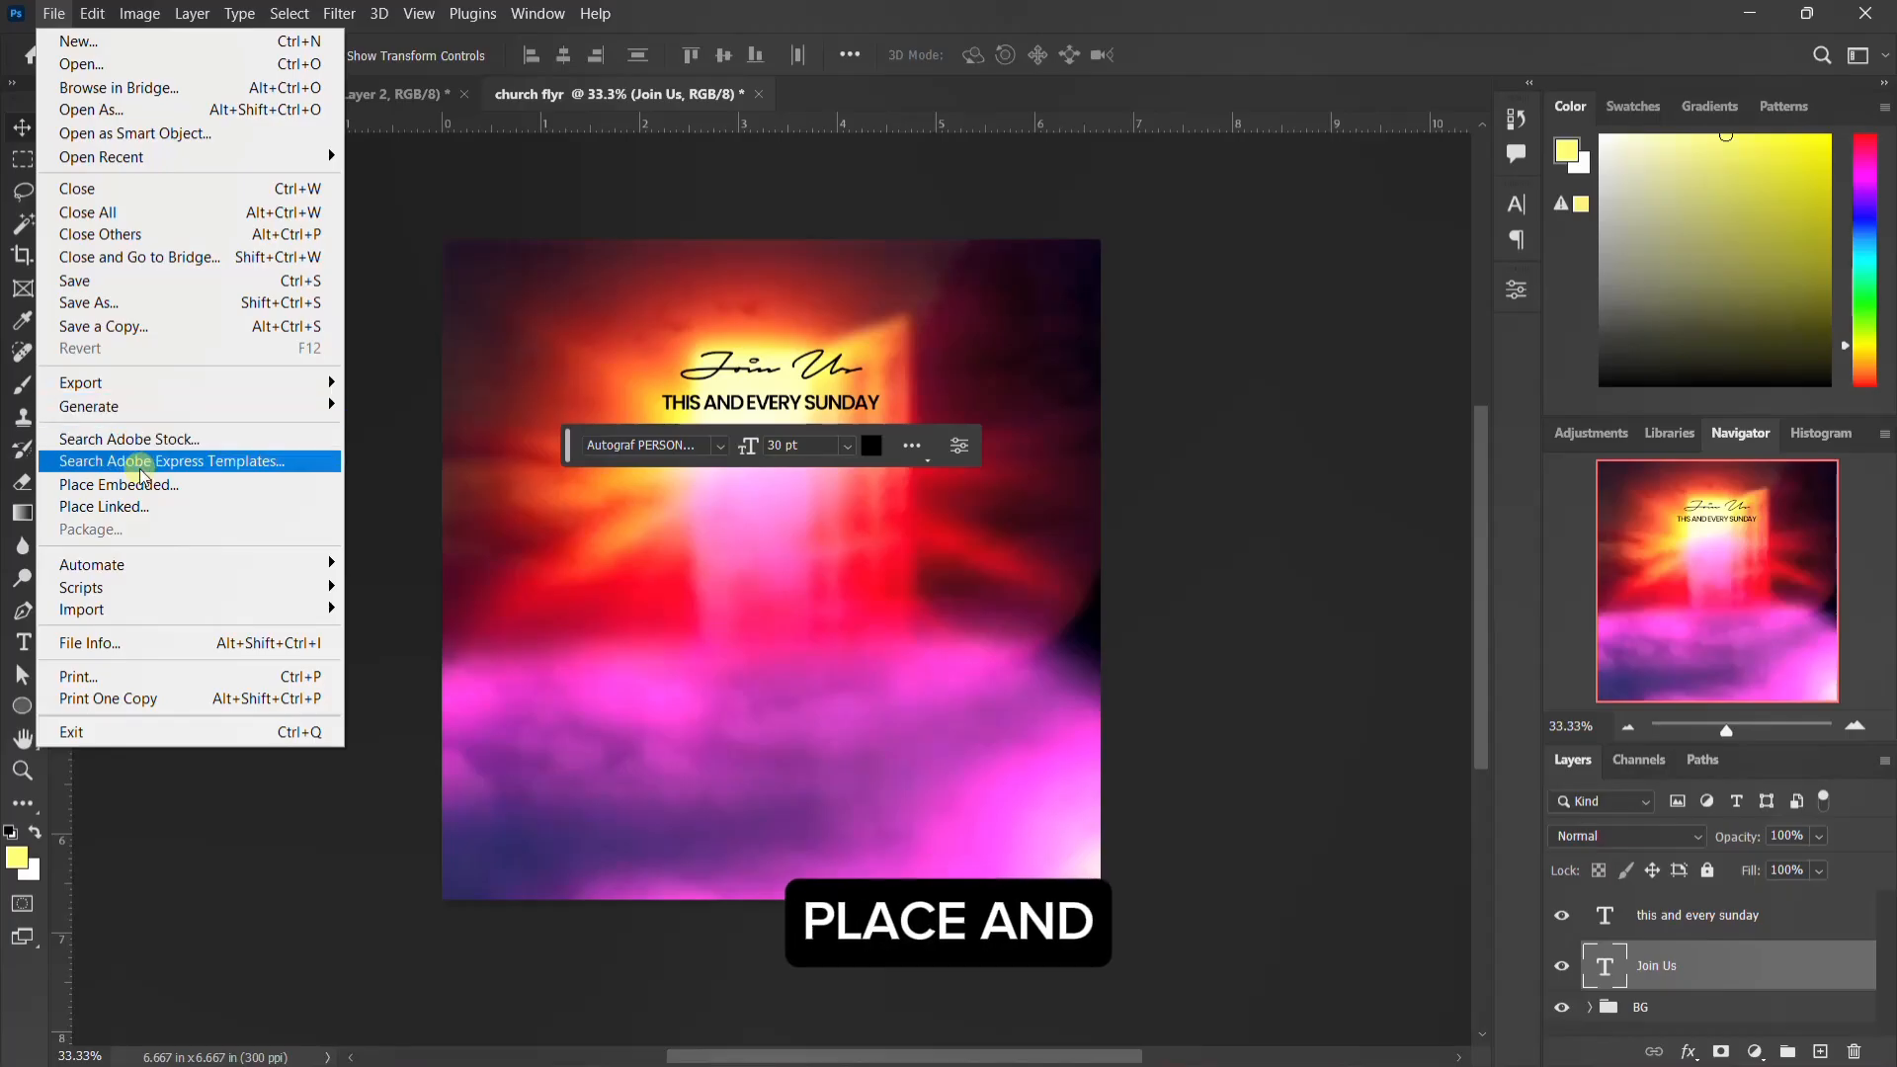
left_click(118, 484)
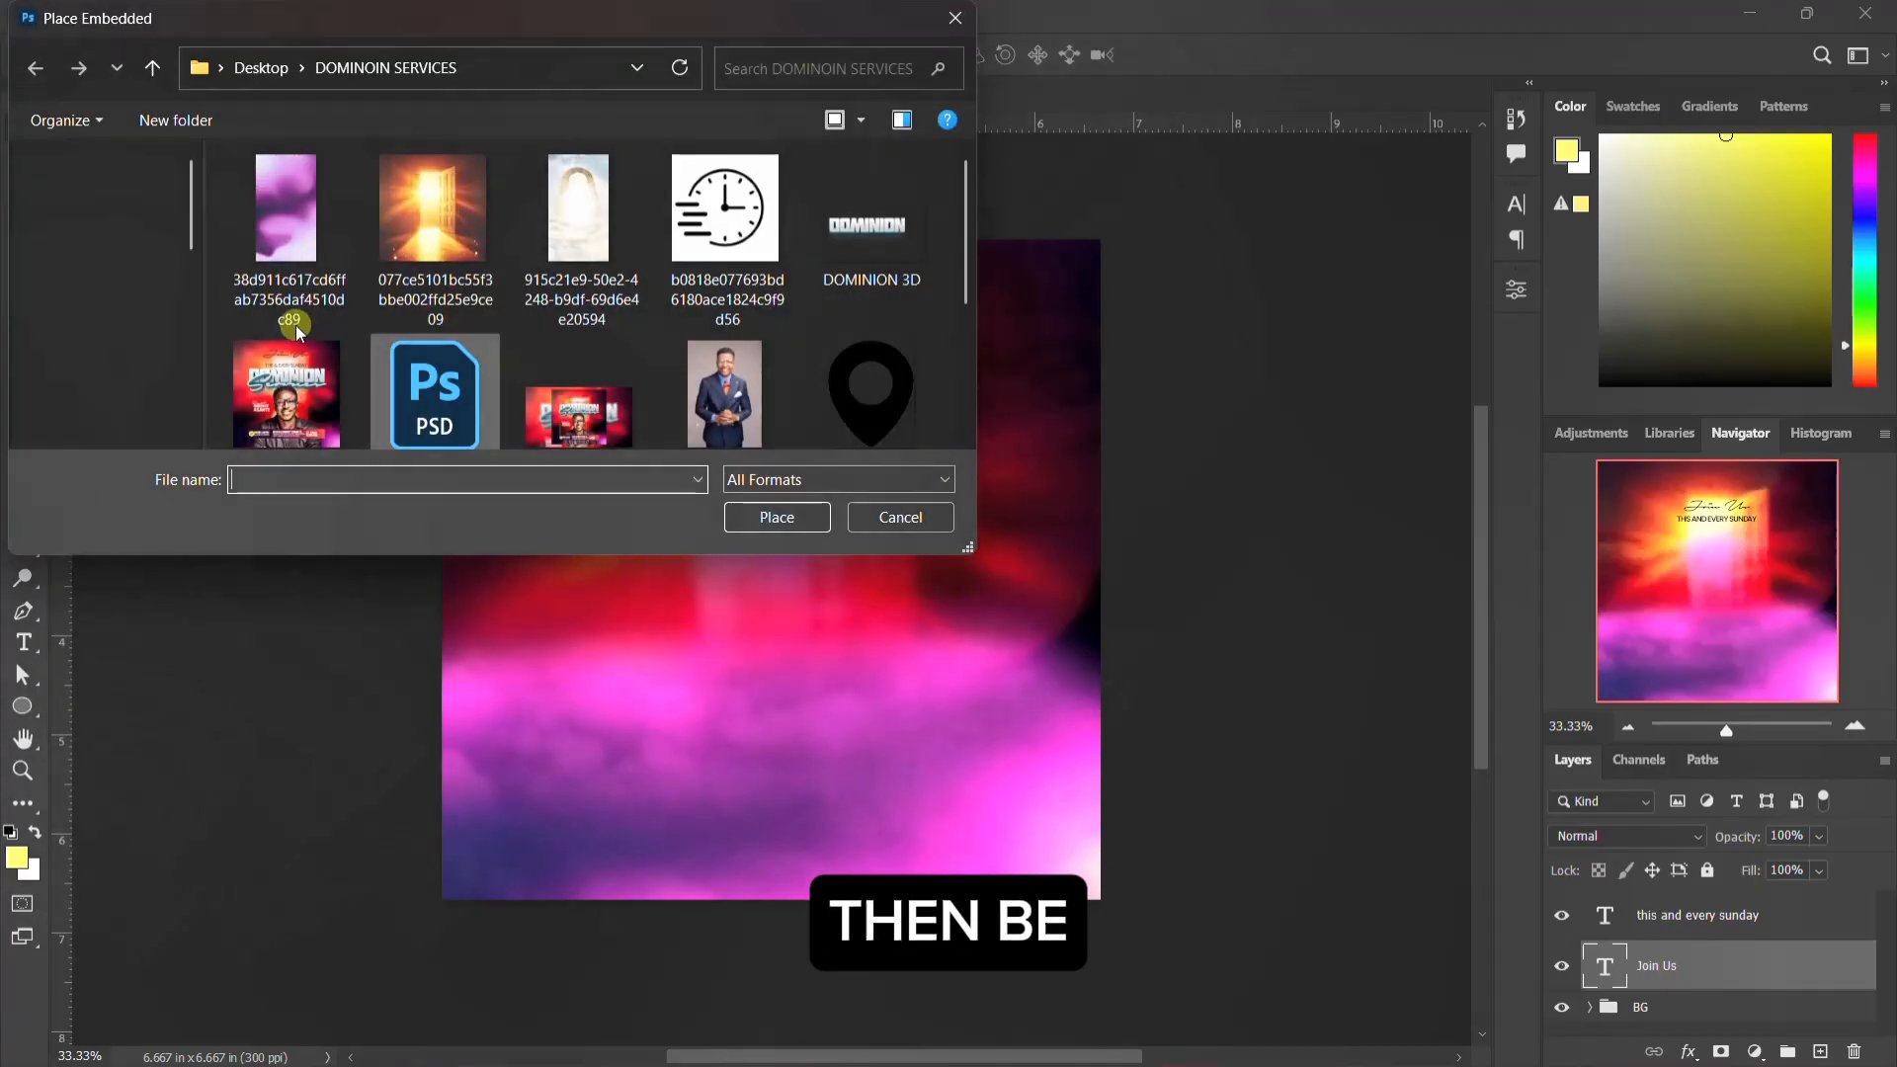
left_click(879, 177)
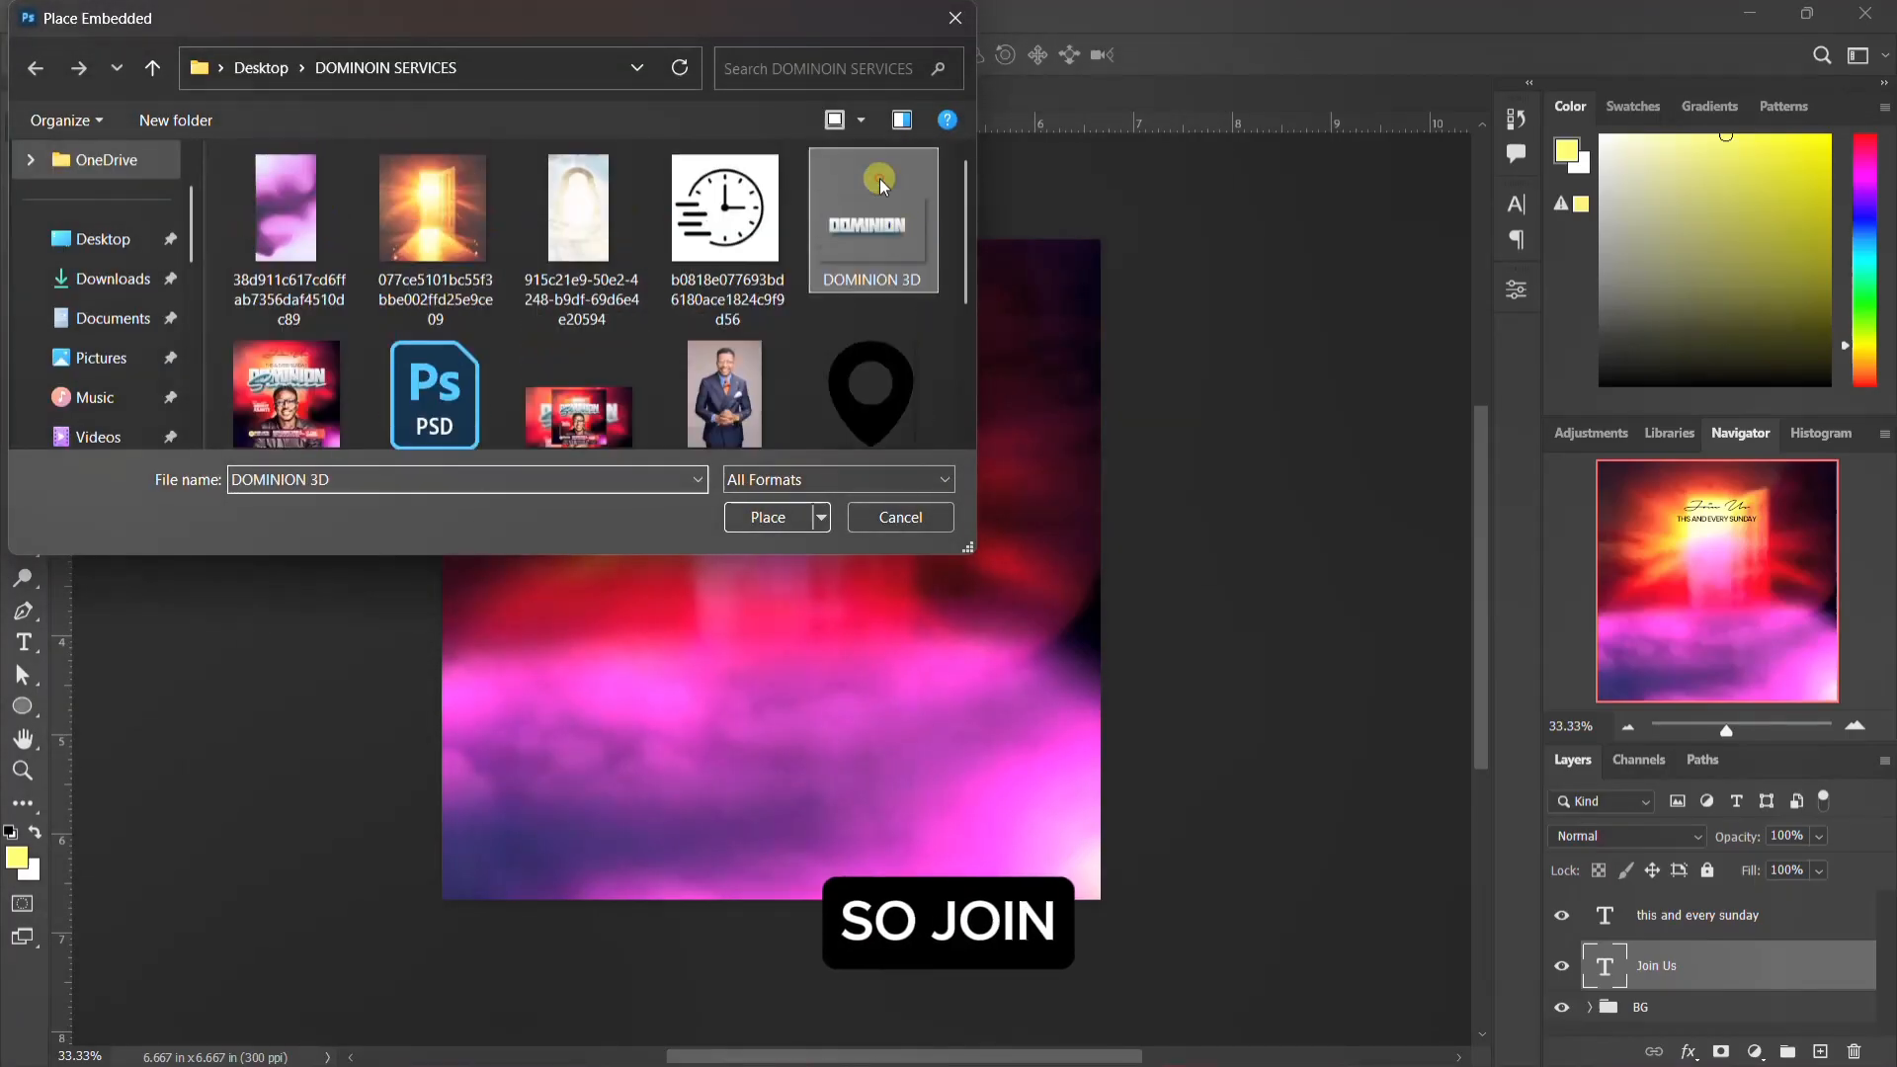
left_click(747, 517)
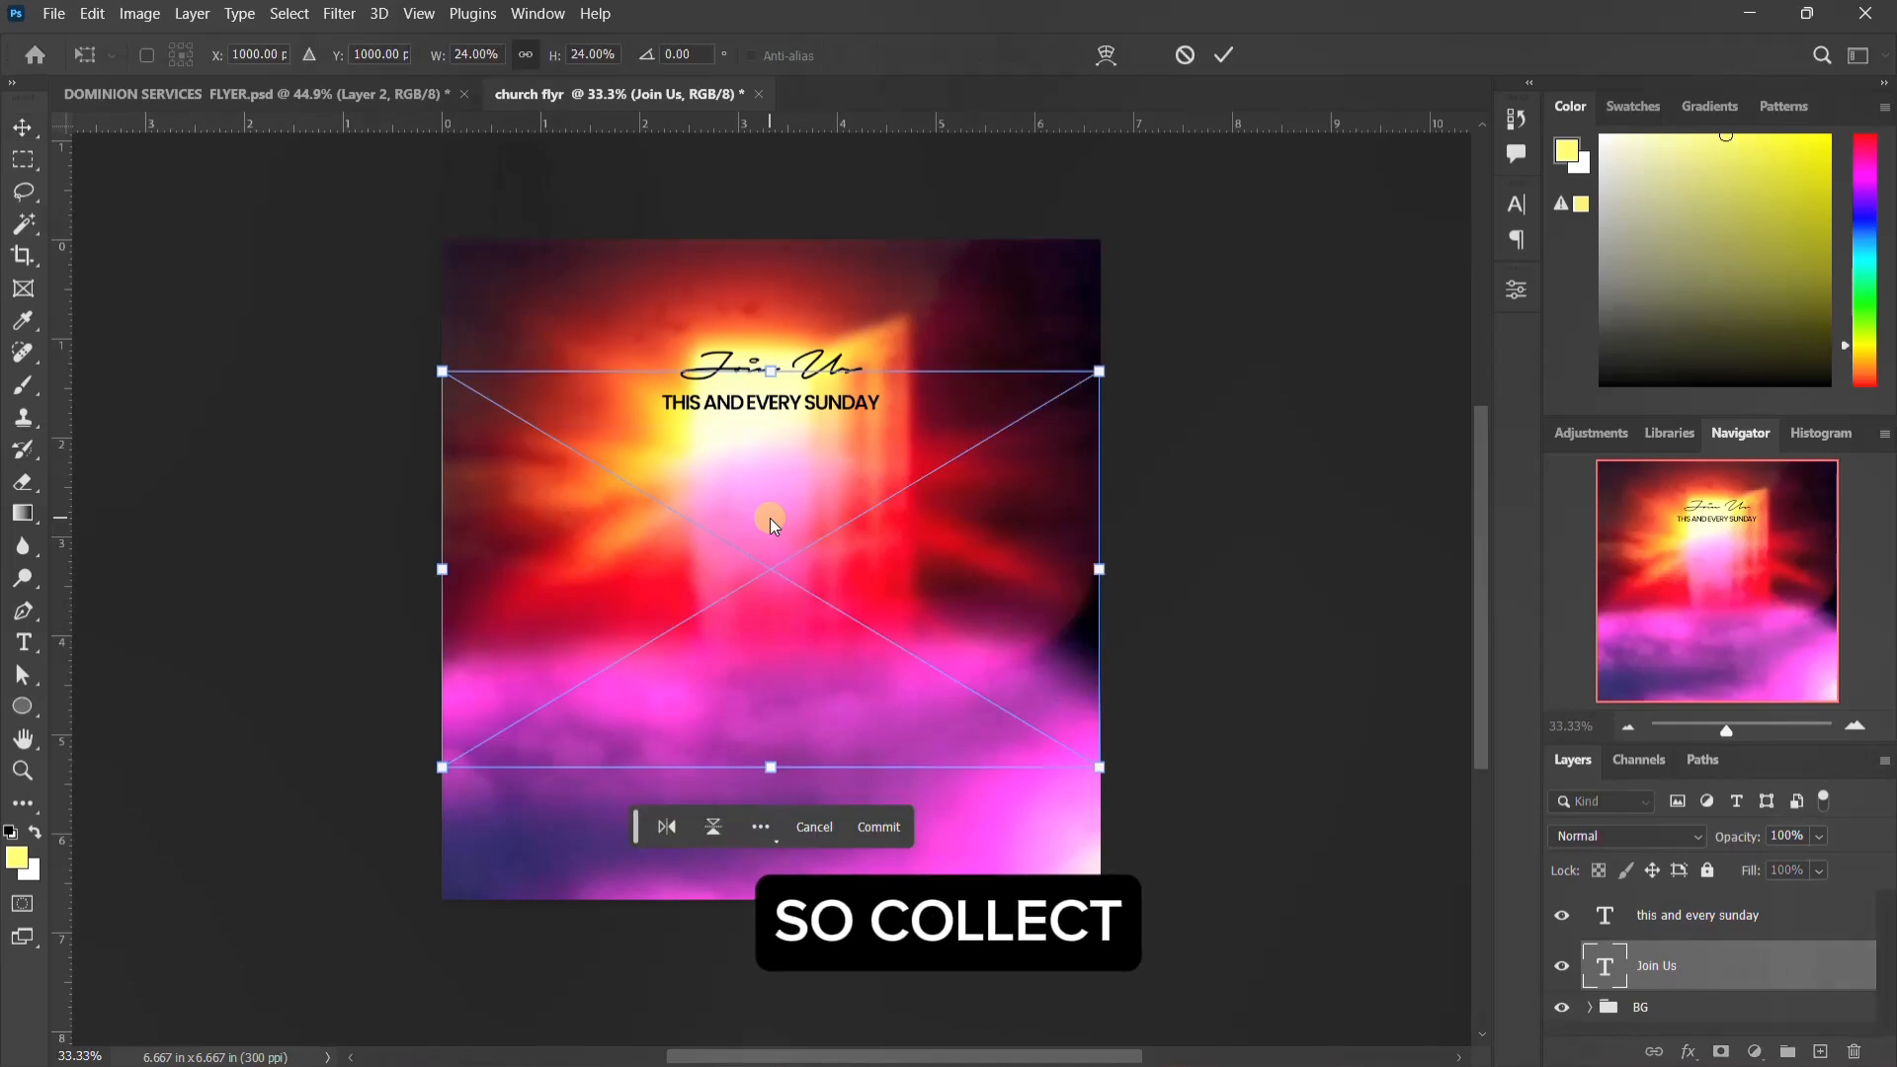
key("Return")
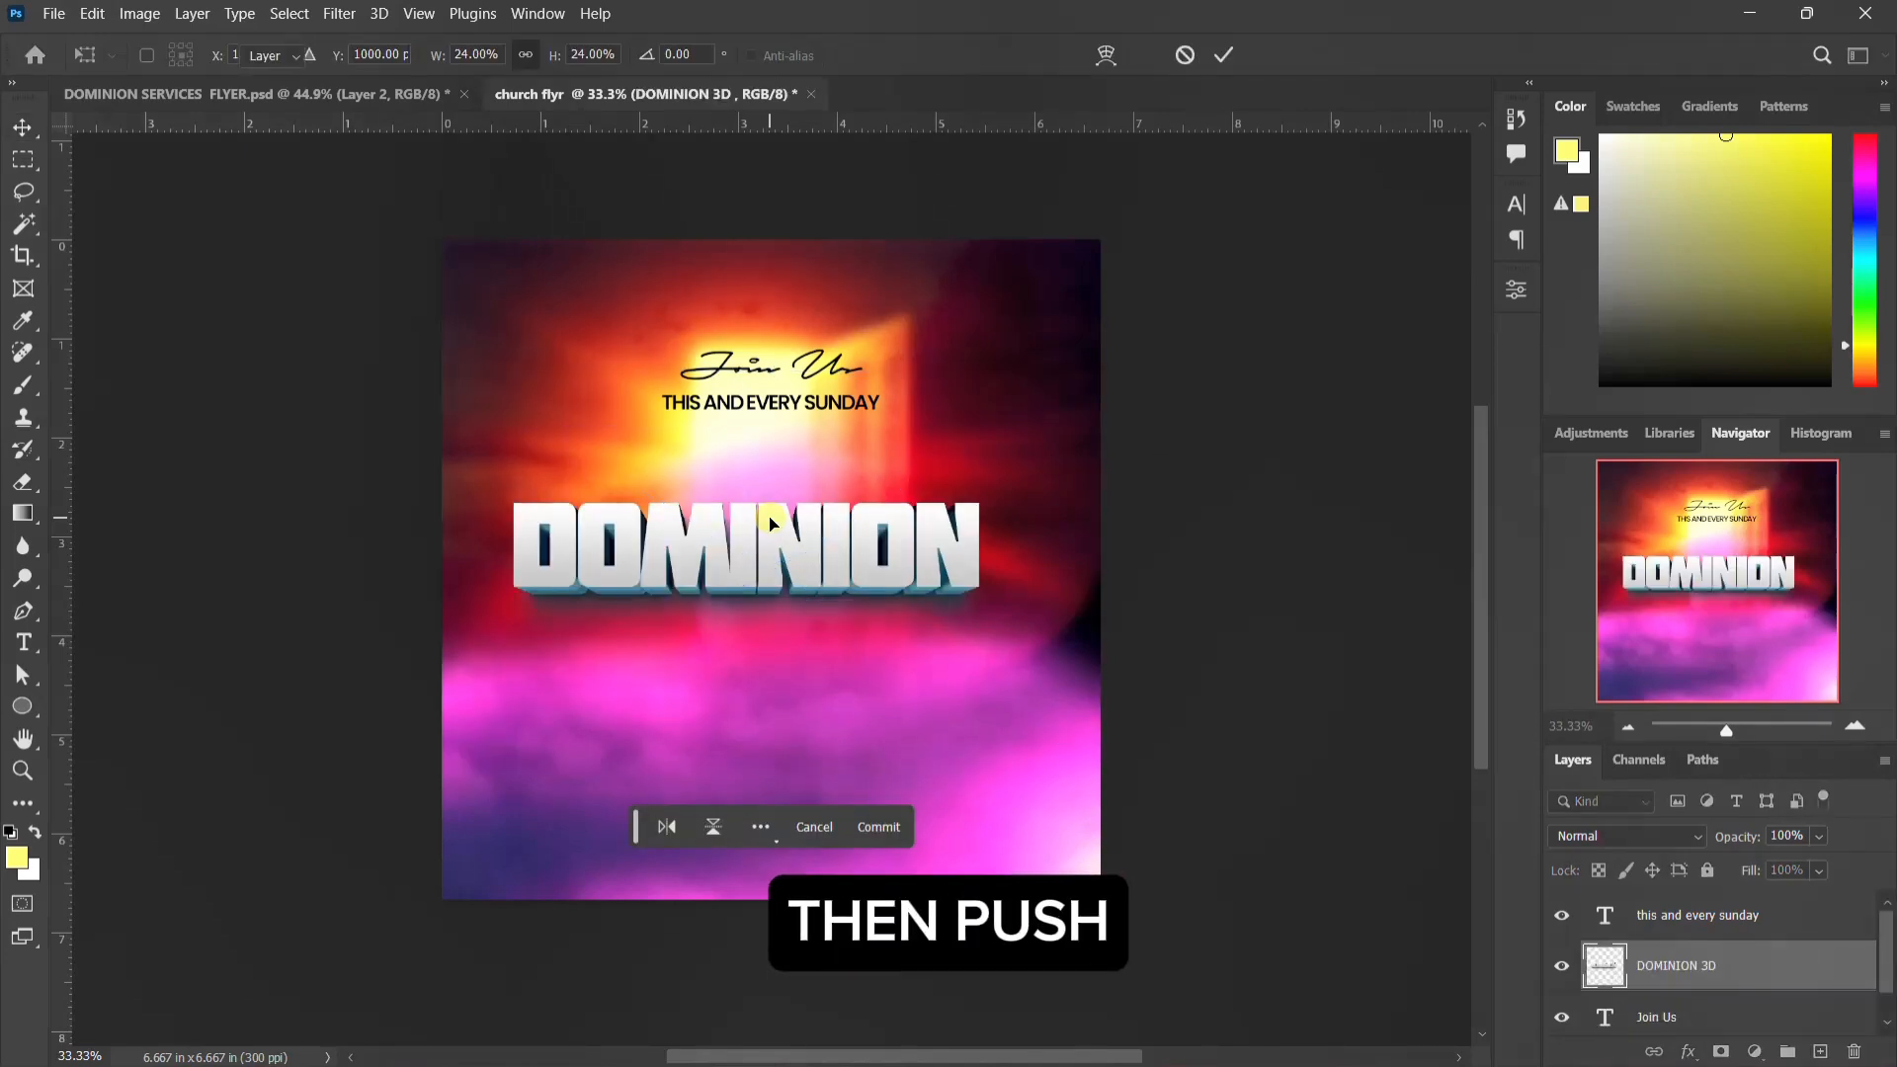
Step: Move the DOMINION 3D title up below the invitation text and center it horizontally on the canvas
key("shift+Up")
key("shift+Up")
key("shift+Up")
key("shift+Up")
key("shift+Up")
key("shift+Up")
key("shift+Up")
key("shift+Up")
key("shift+Up")
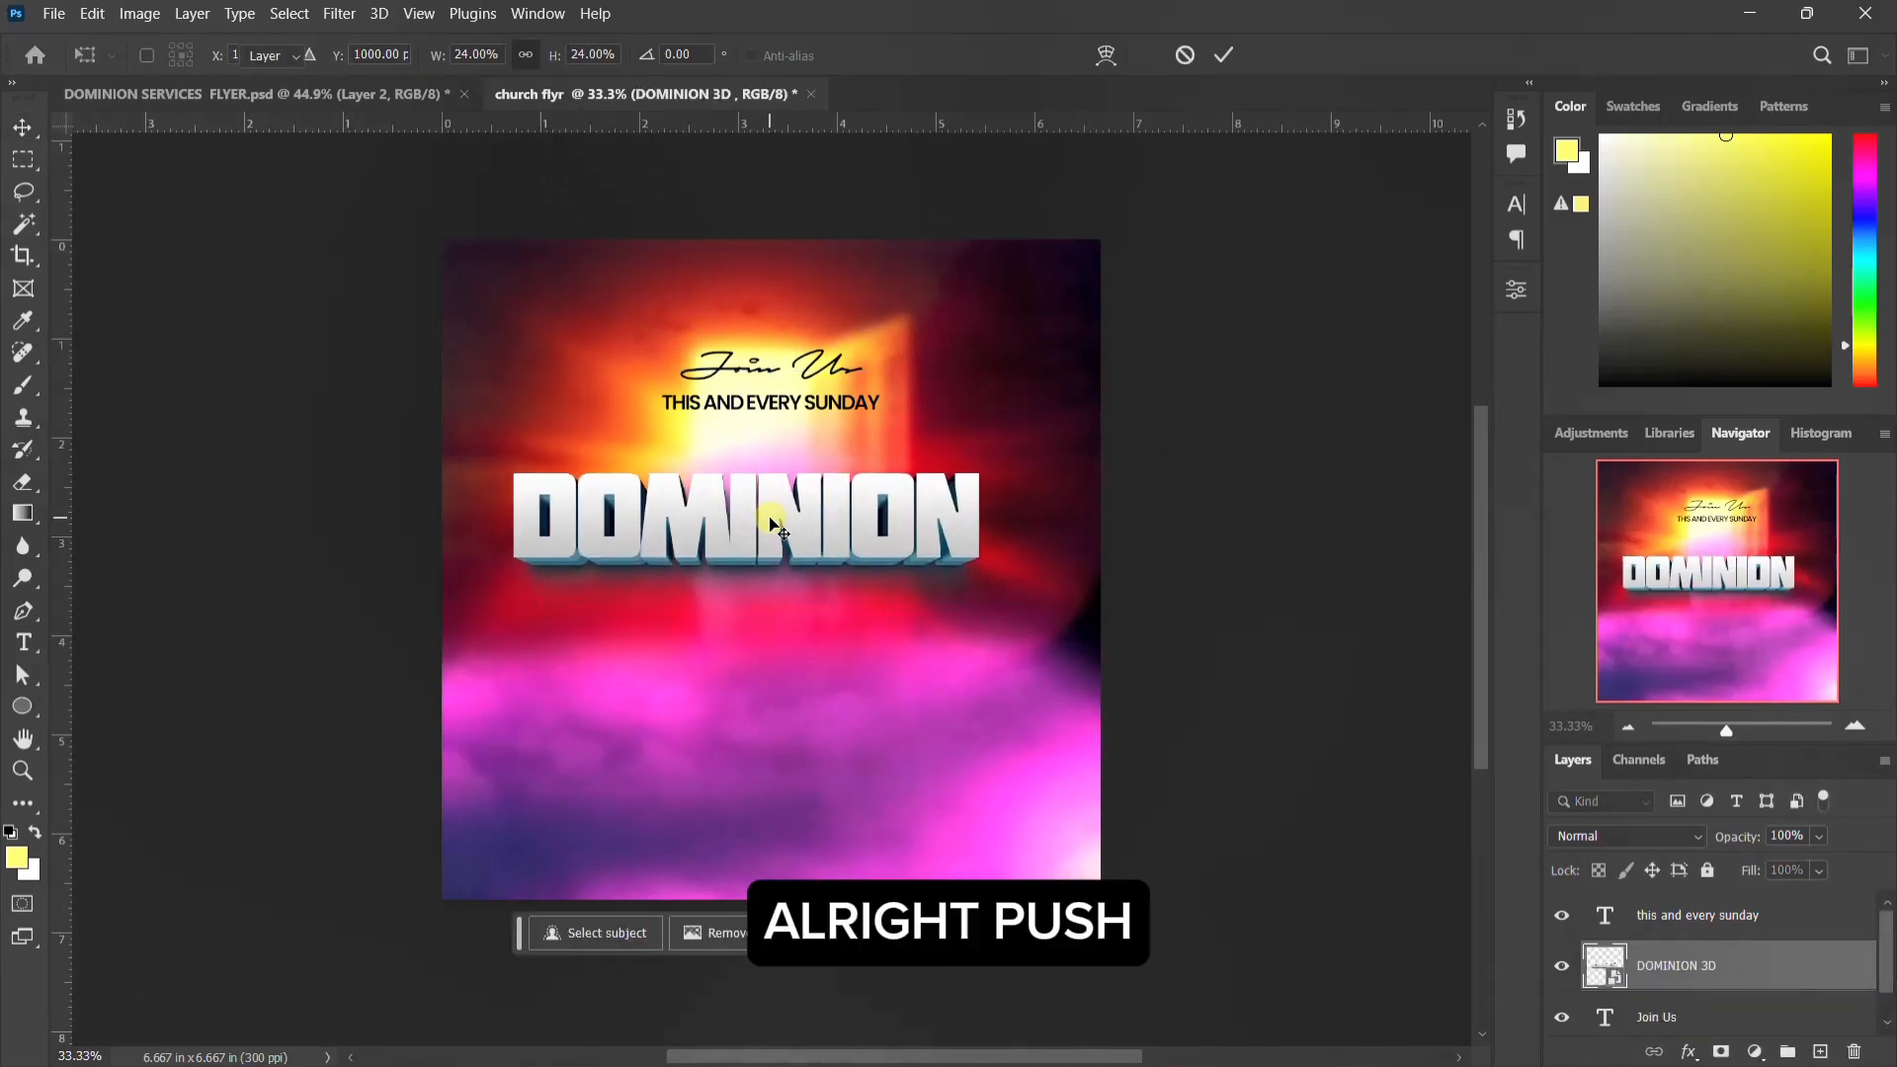
key("shift+Up")
key("shift+Up")
key("shift+Up")
left_click_drag(774, 524, 790, 518)
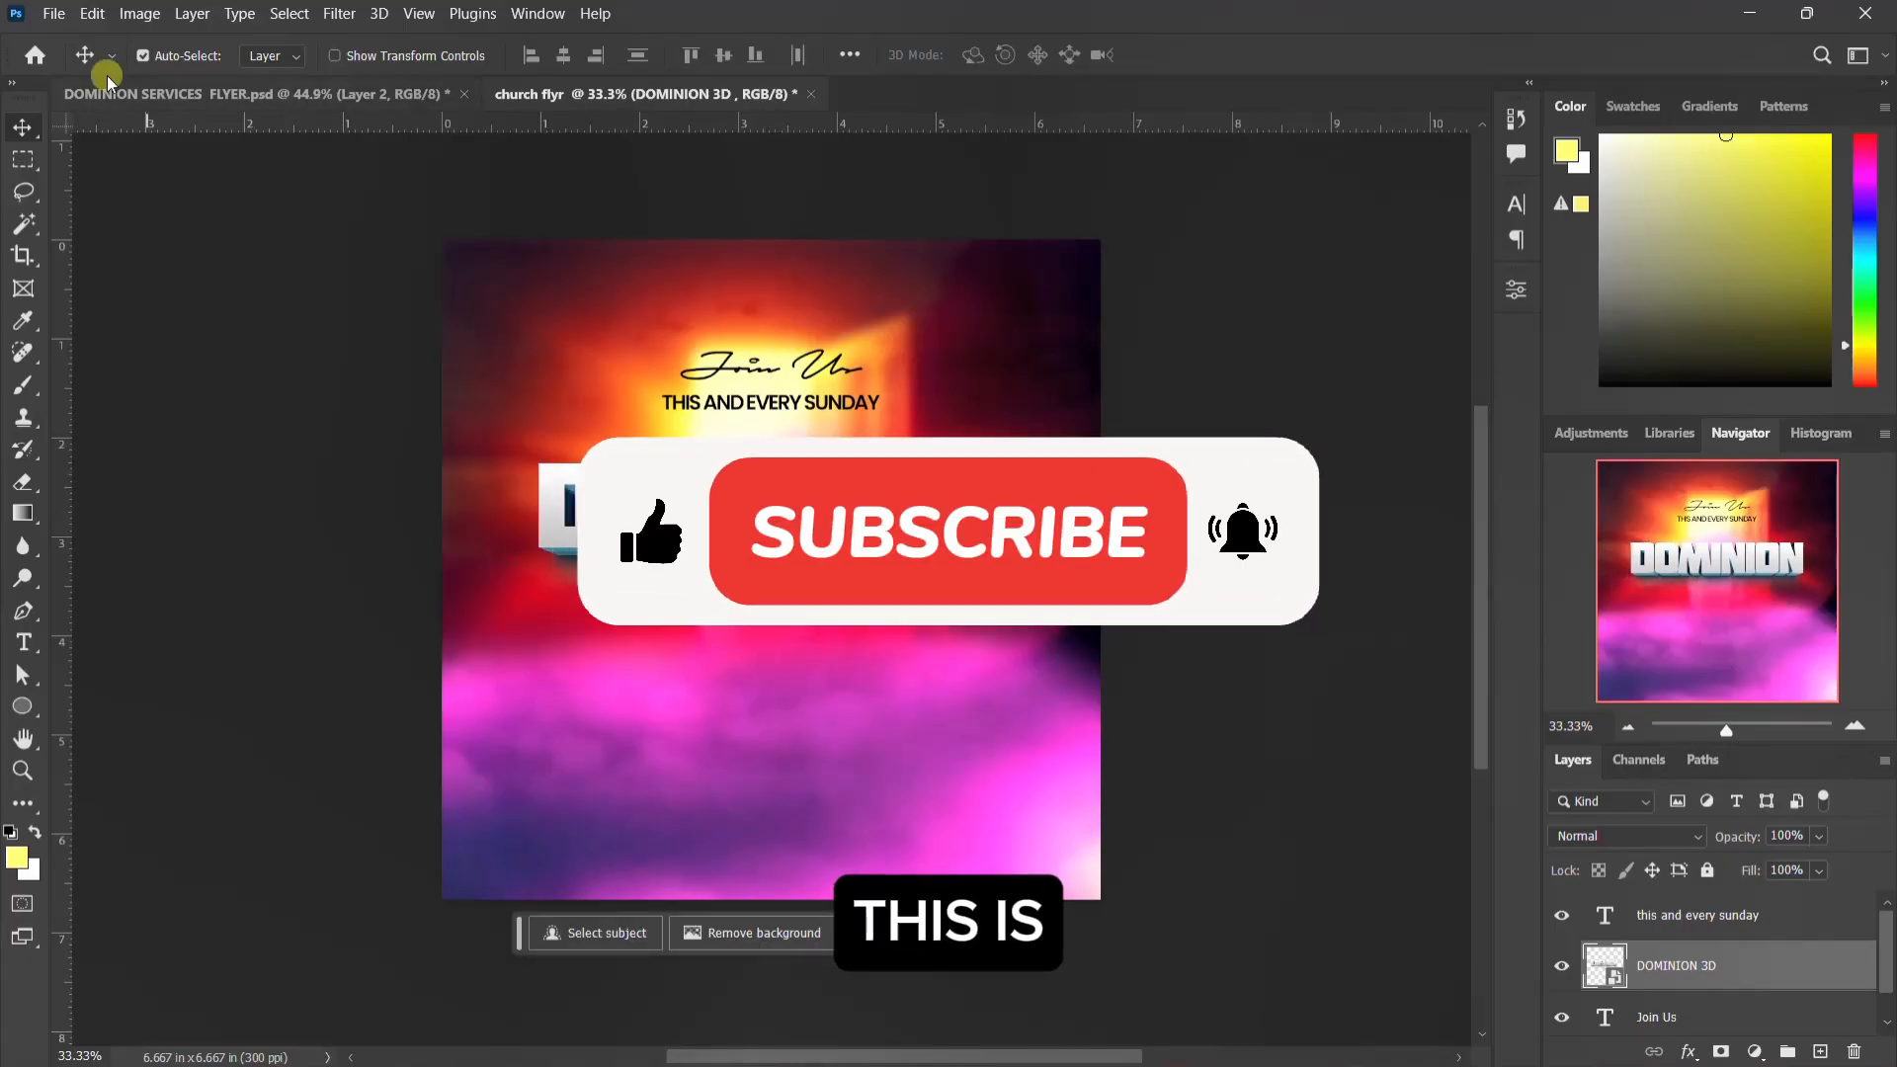
Step: Place the SERVICES 3D image as an embedded object, centered horizontally and overlapping the lower part of the DOMINION title
left_click(54, 13)
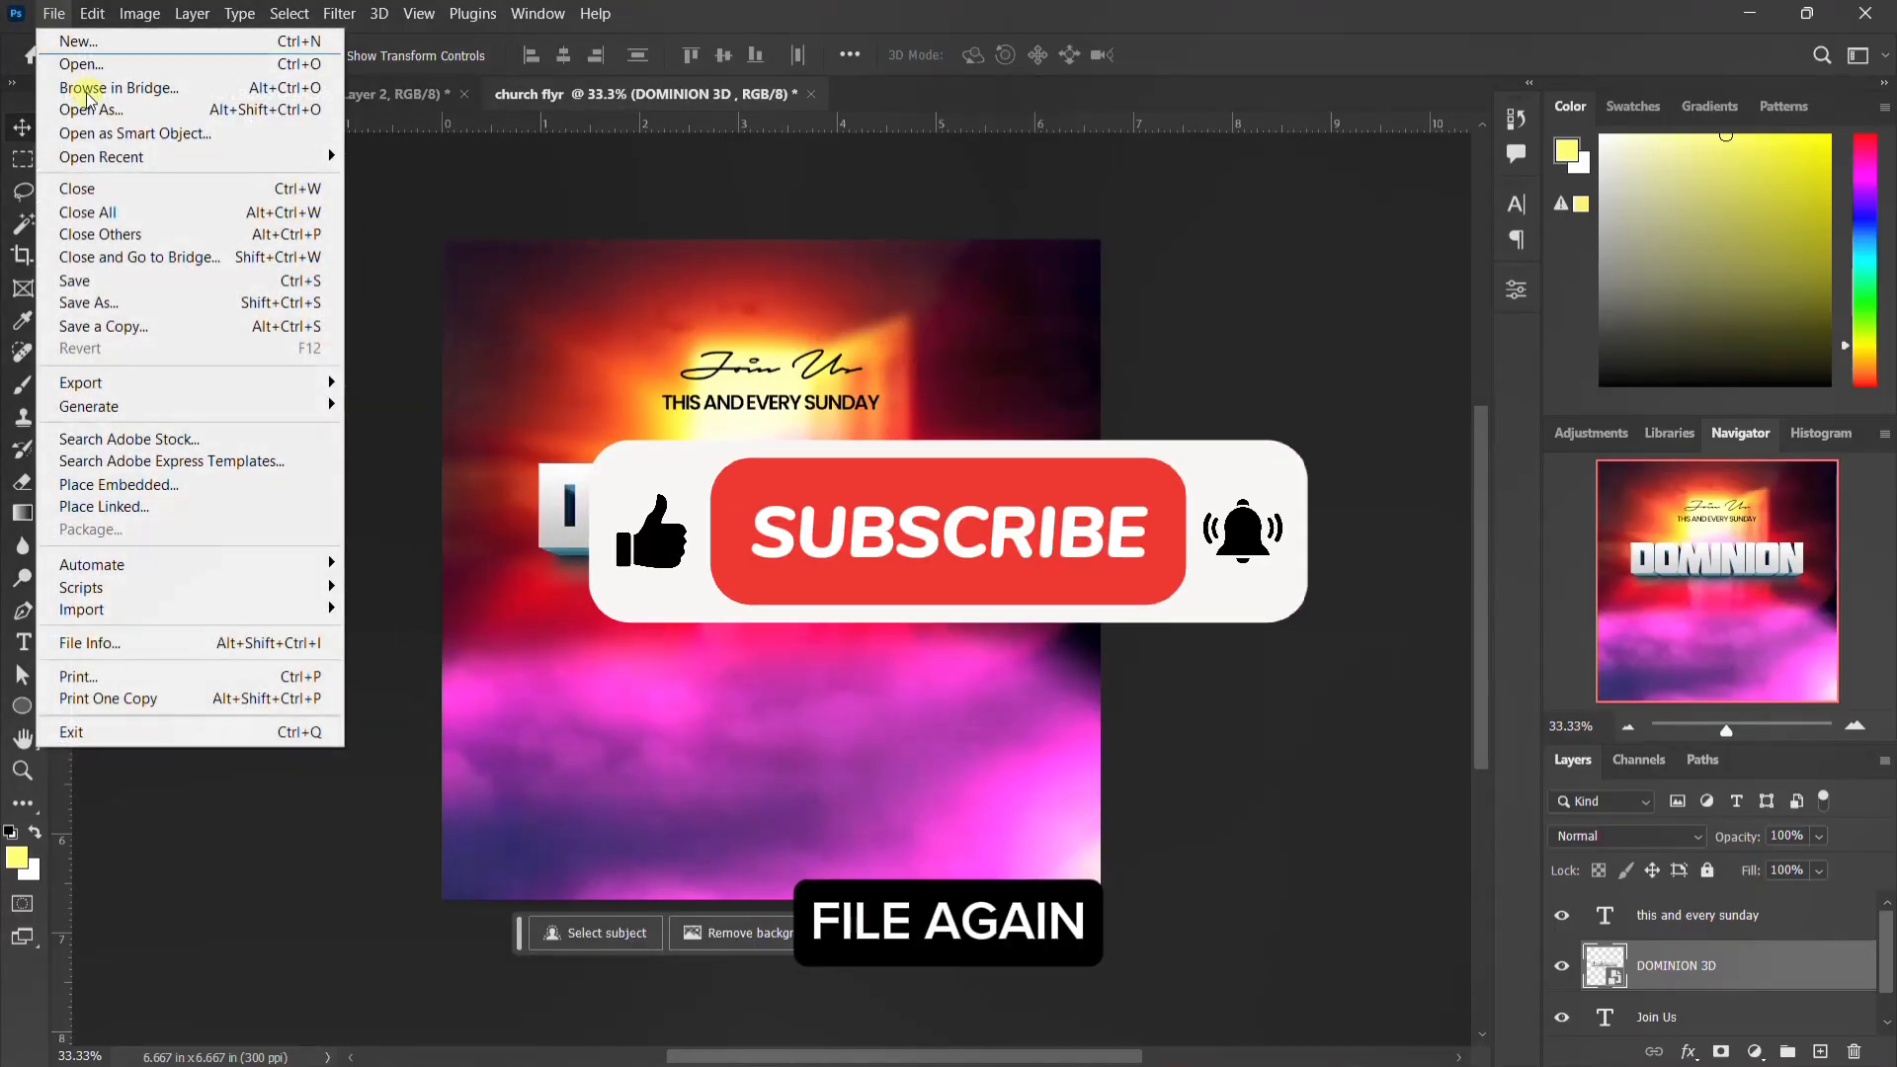
left_click(145, 482)
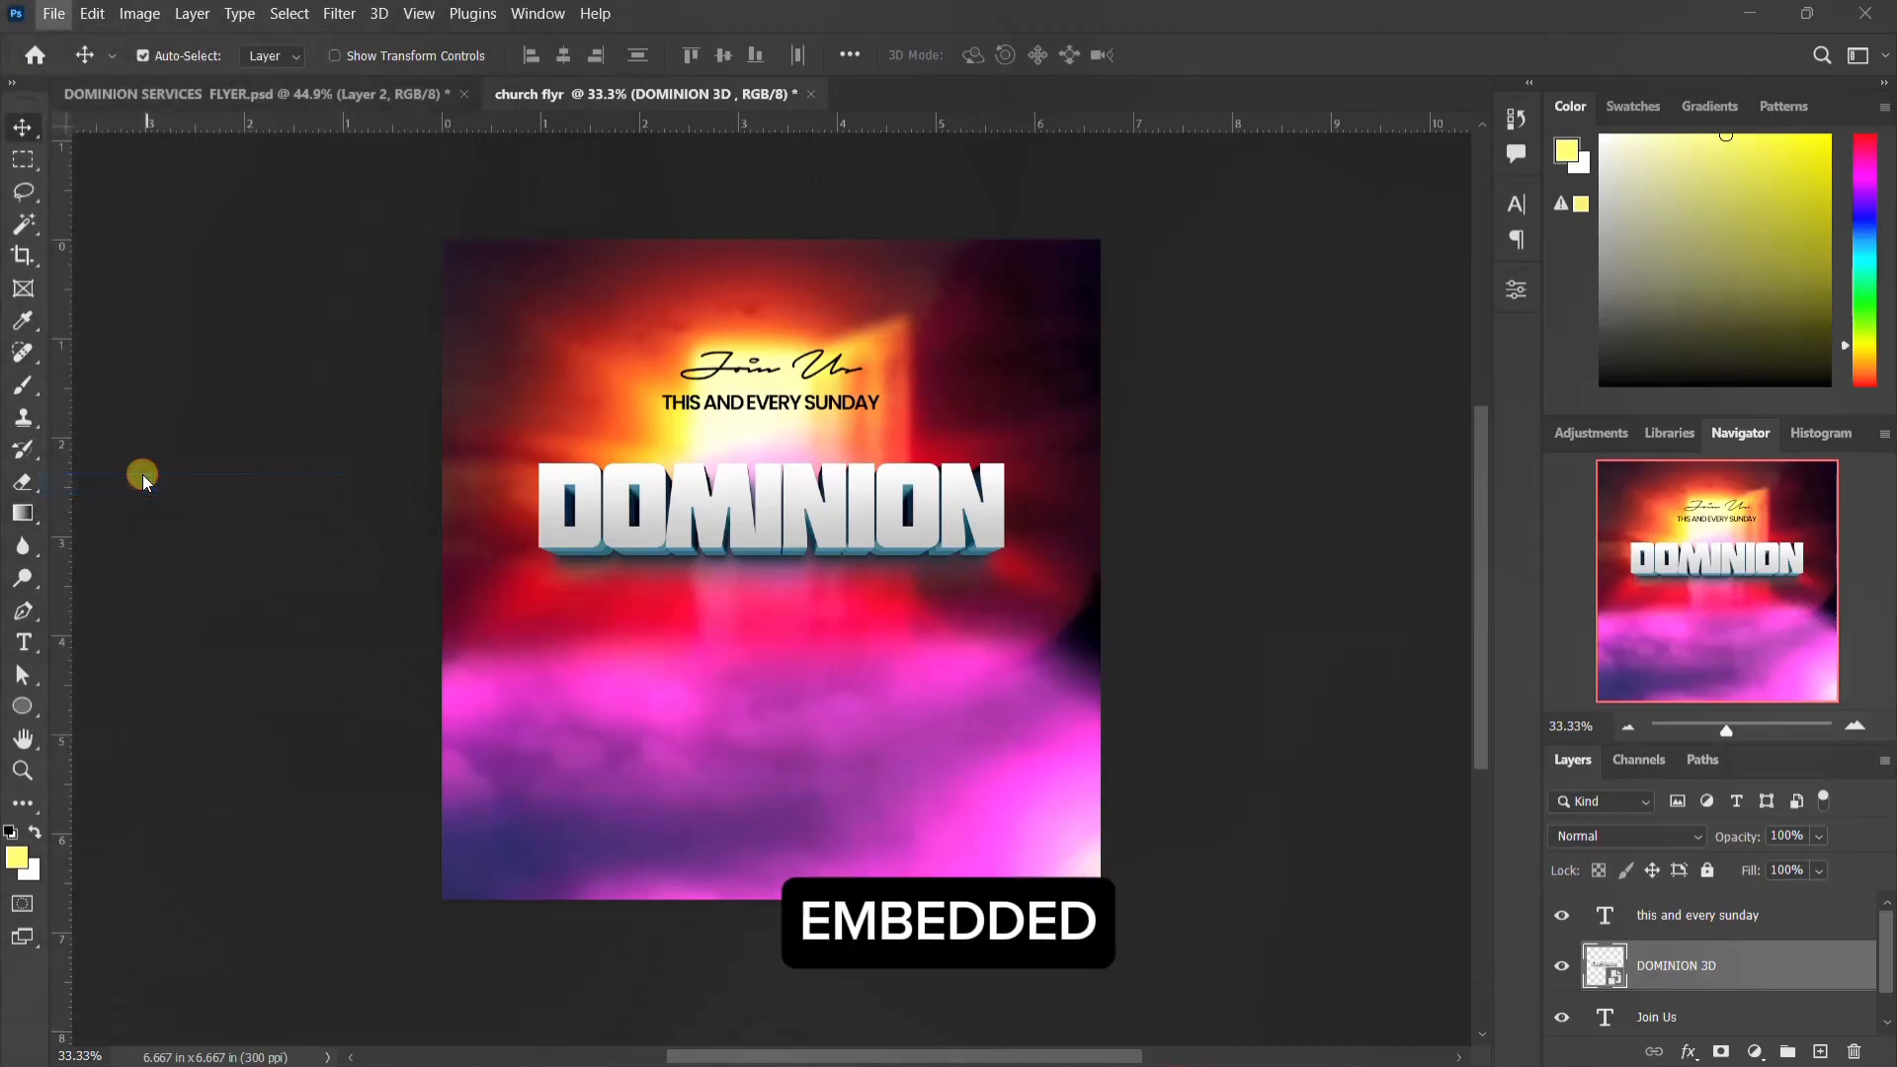
scroll(790, 237, "down", 2)
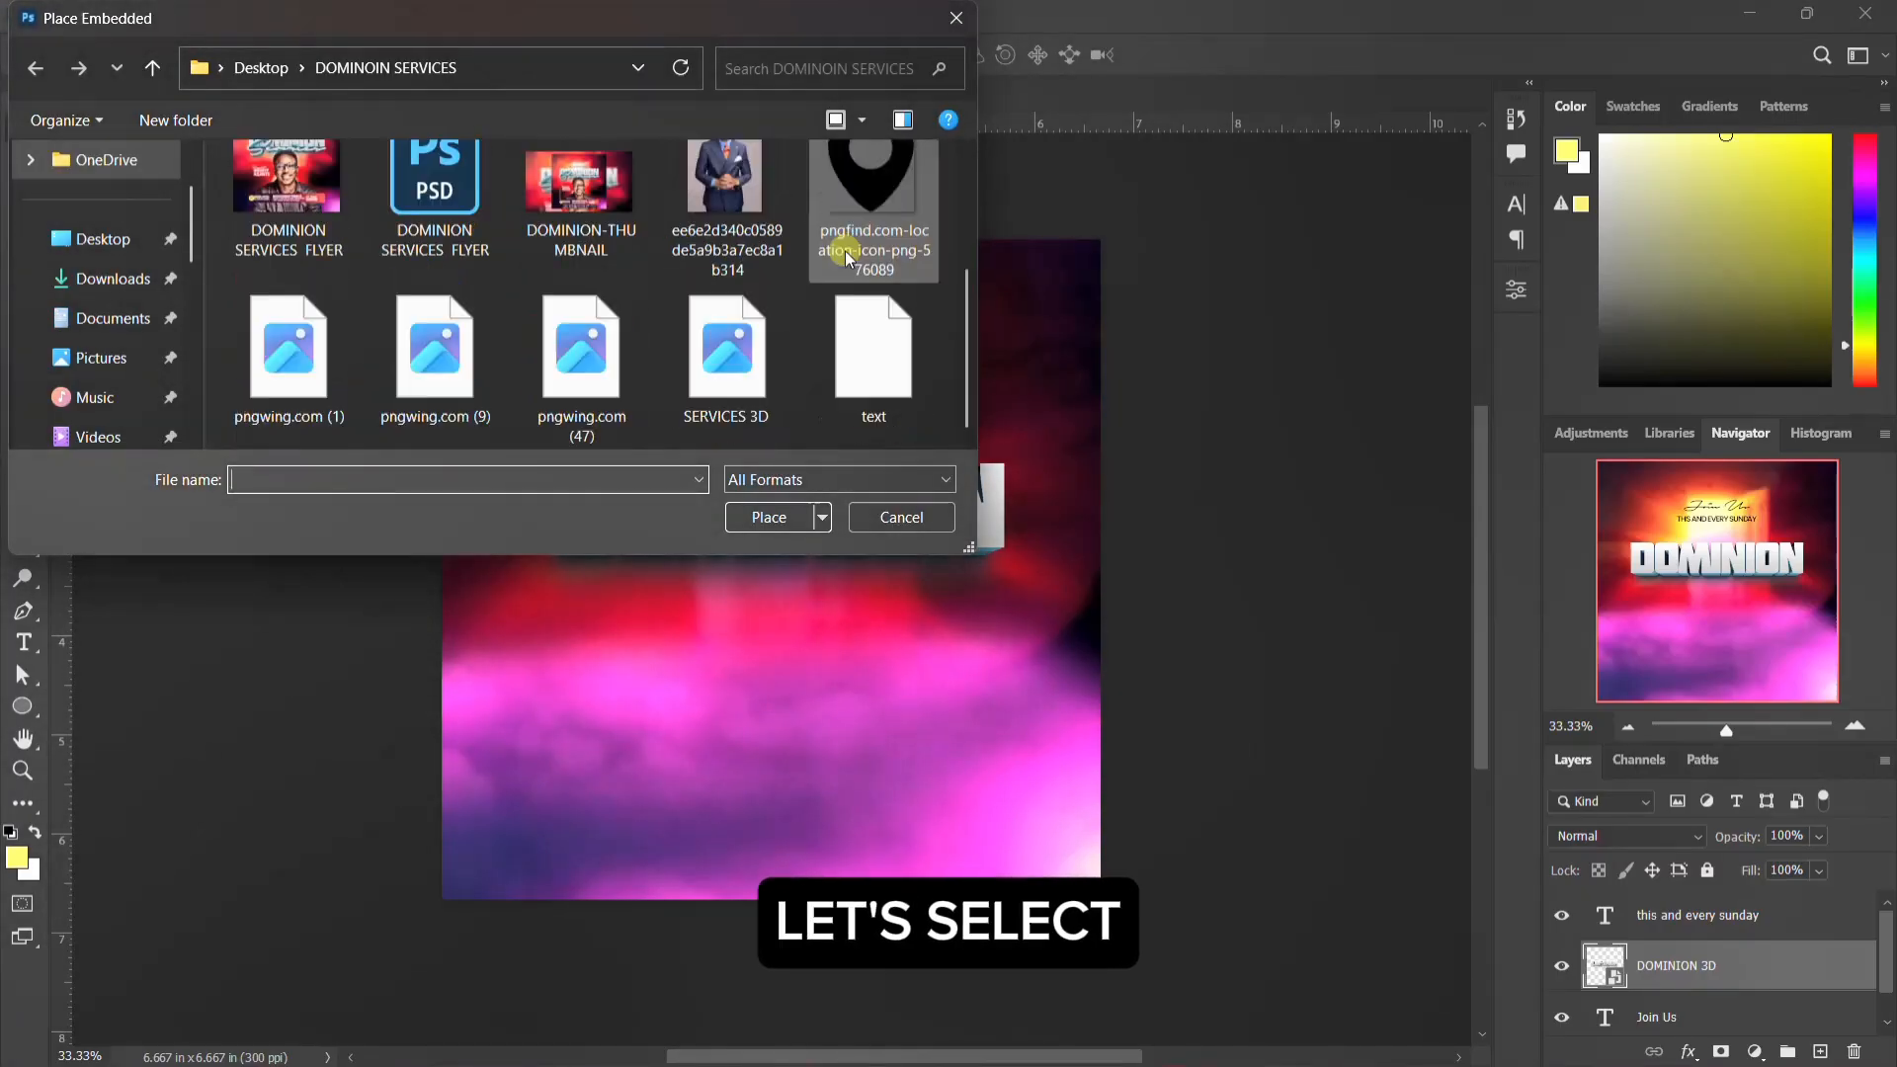
scroll(513, 288, "up", 2)
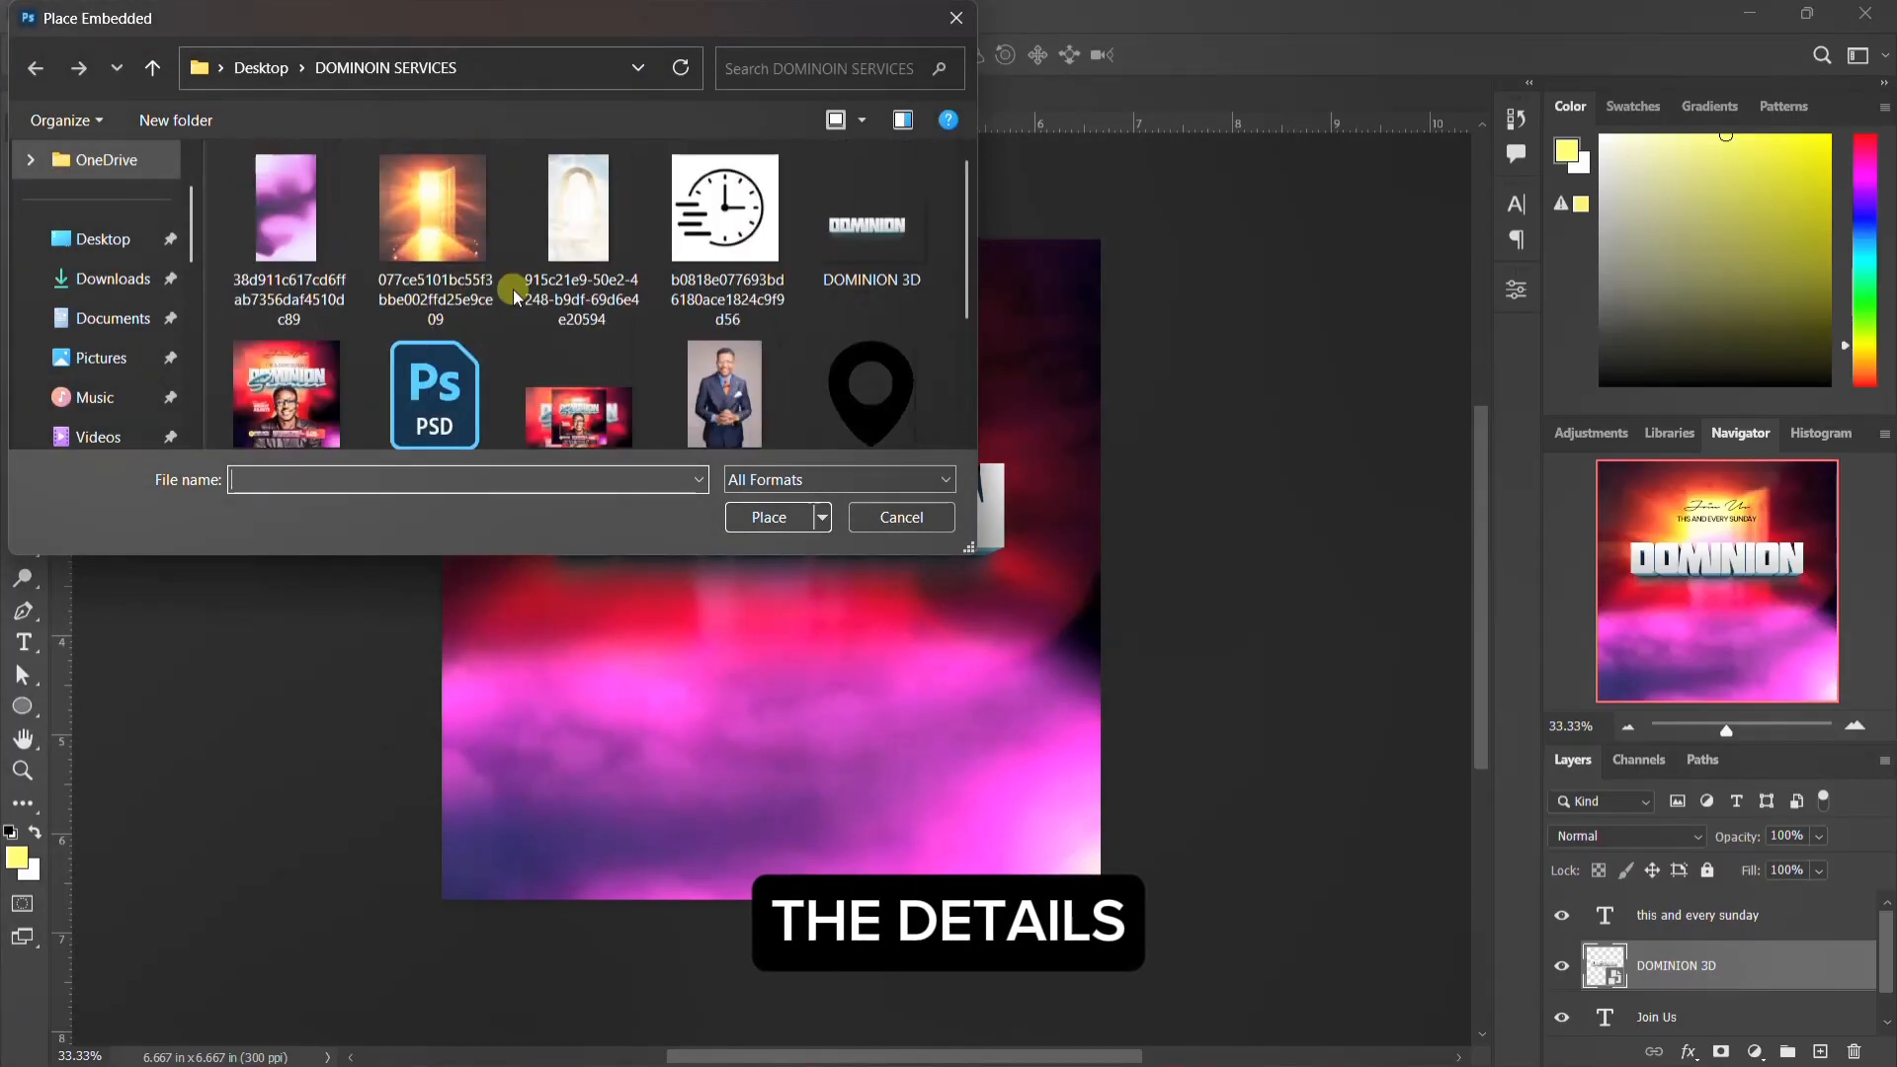
scroll(709, 275, "down", 2)
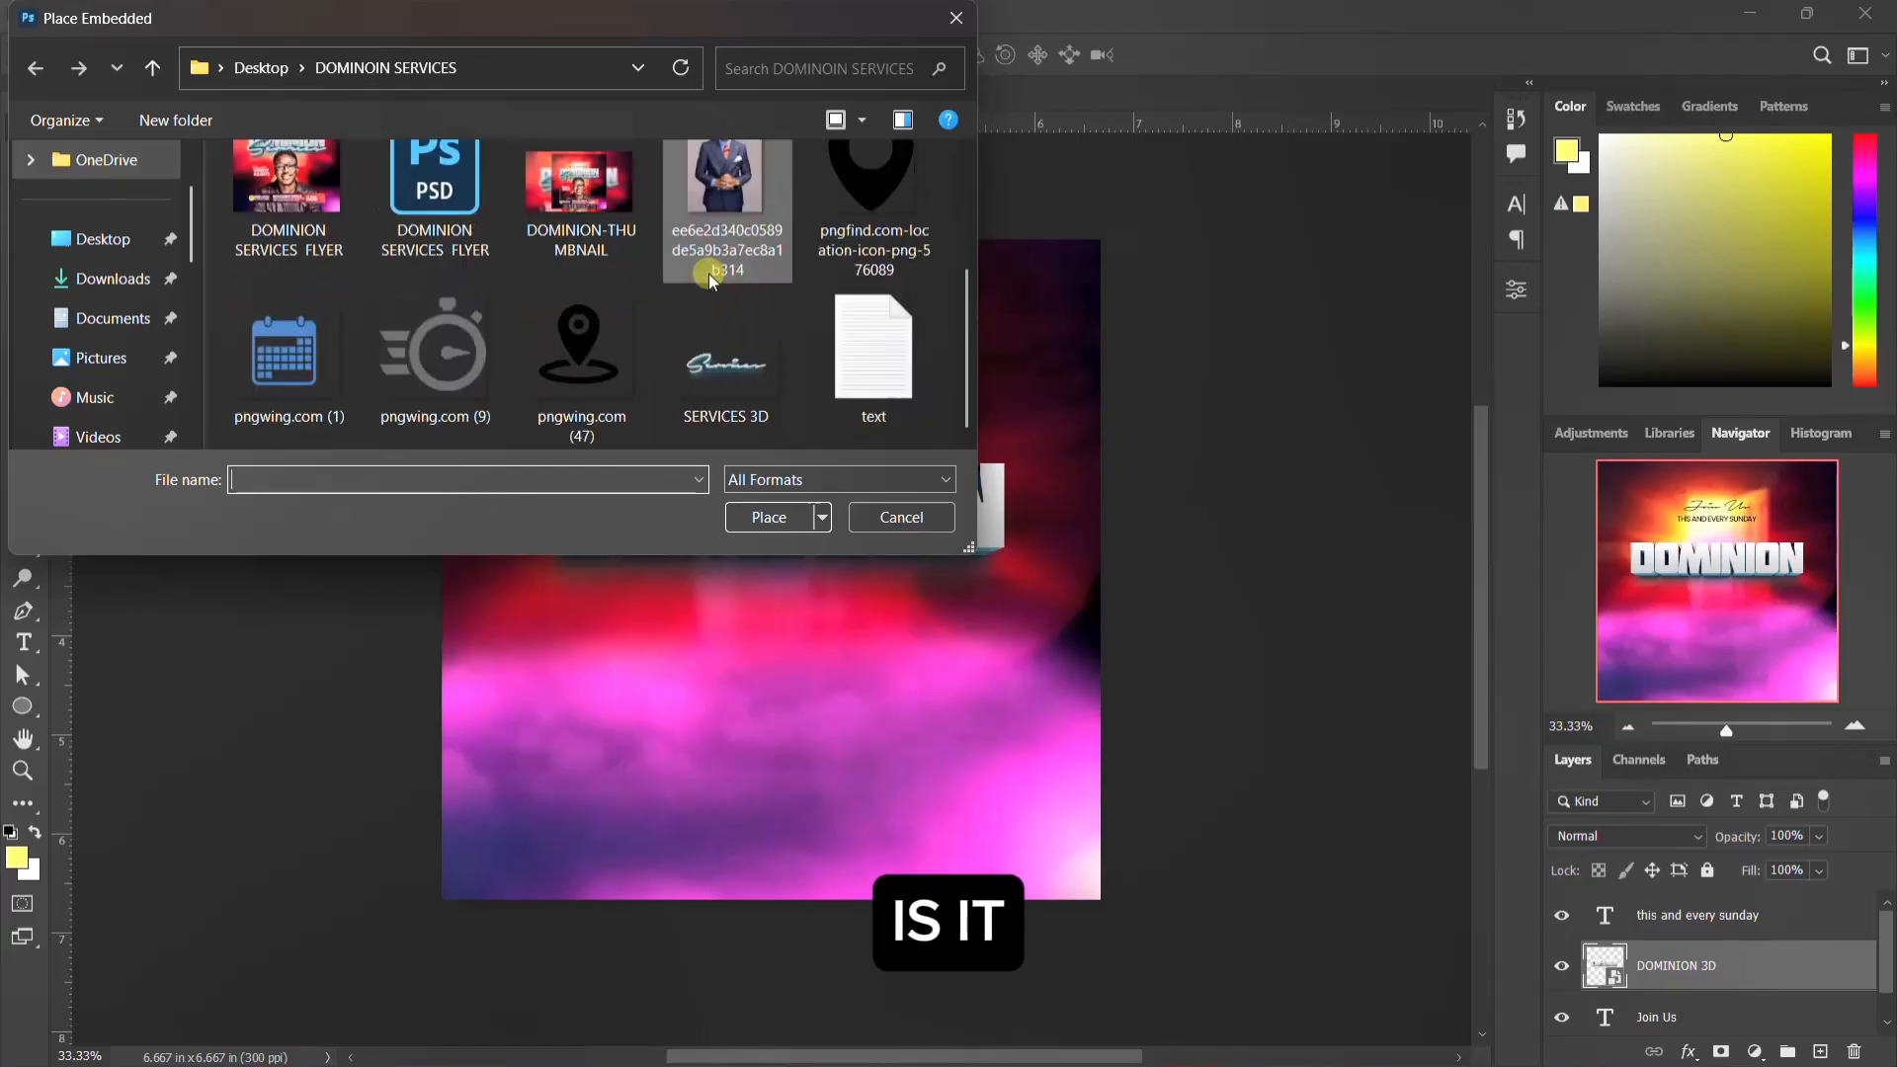
left_click(704, 362)
left_click(793, 519)
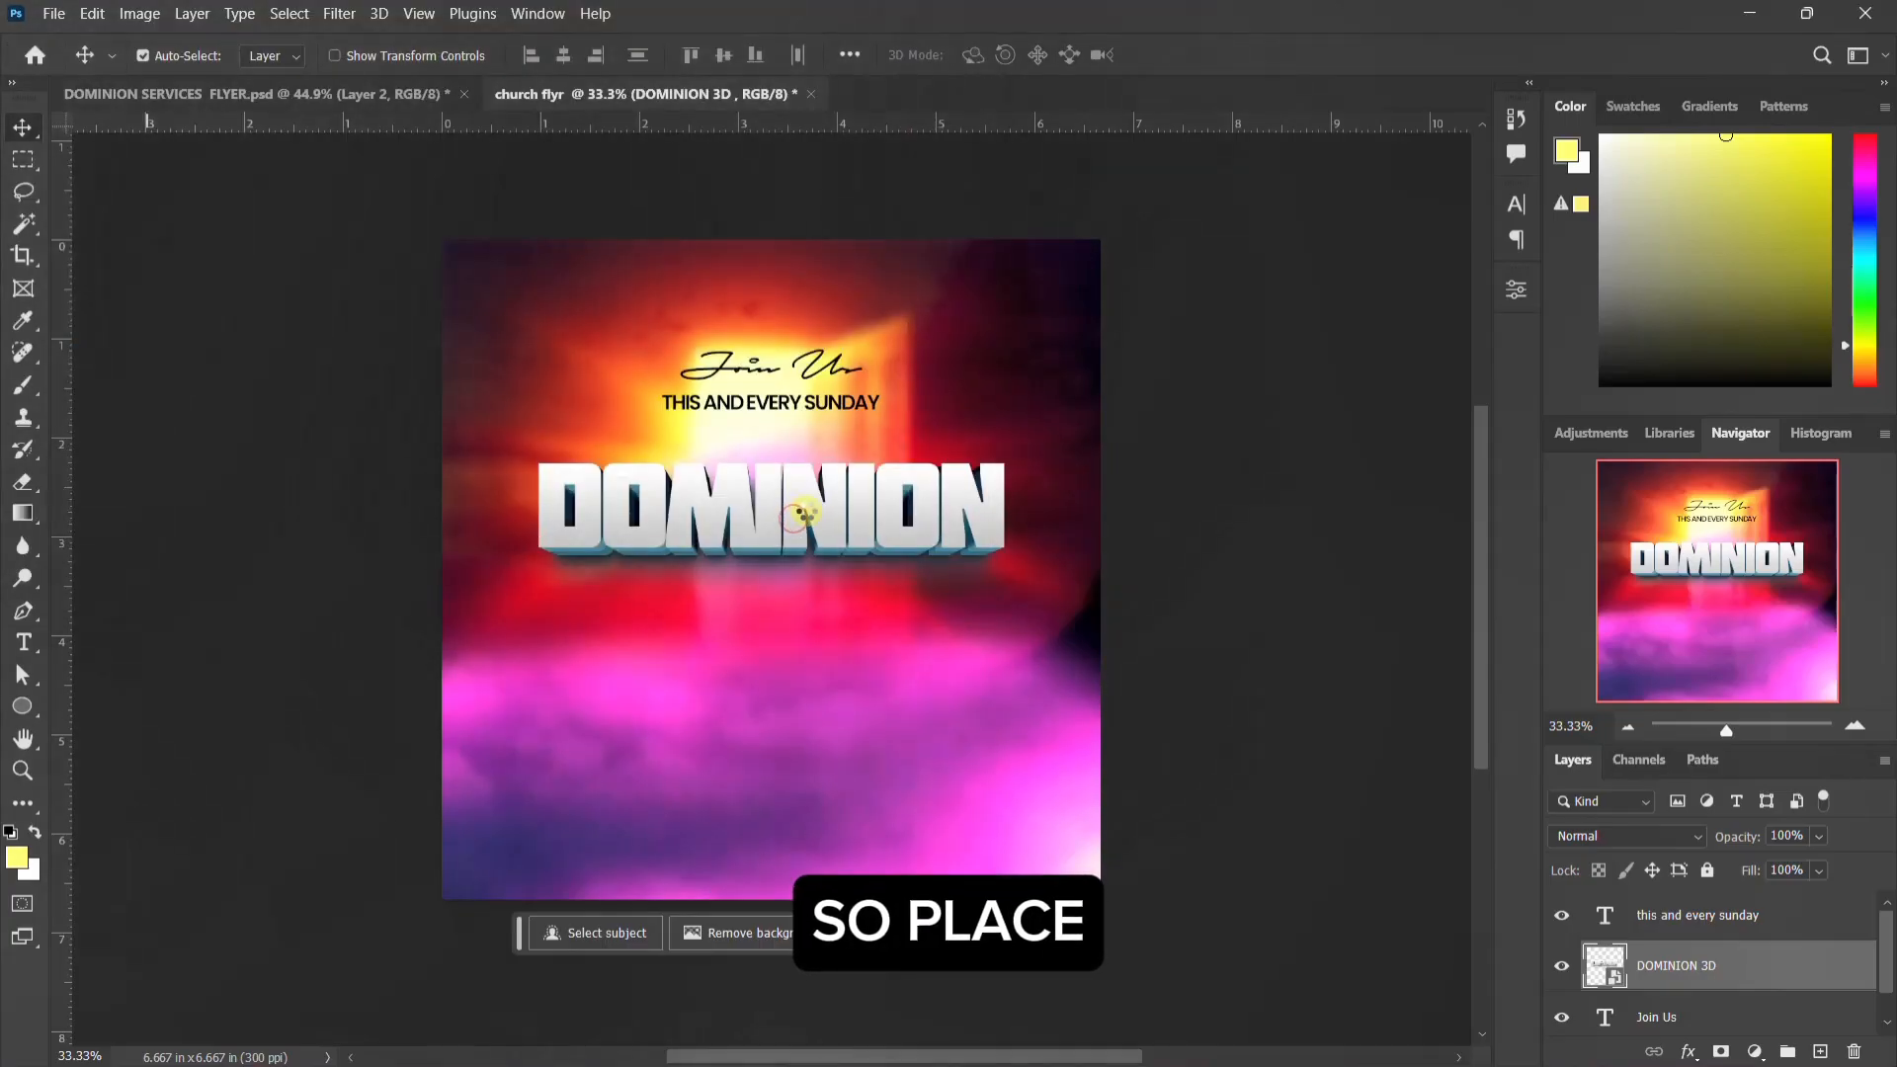
left_click_drag(799, 560, 801, 555)
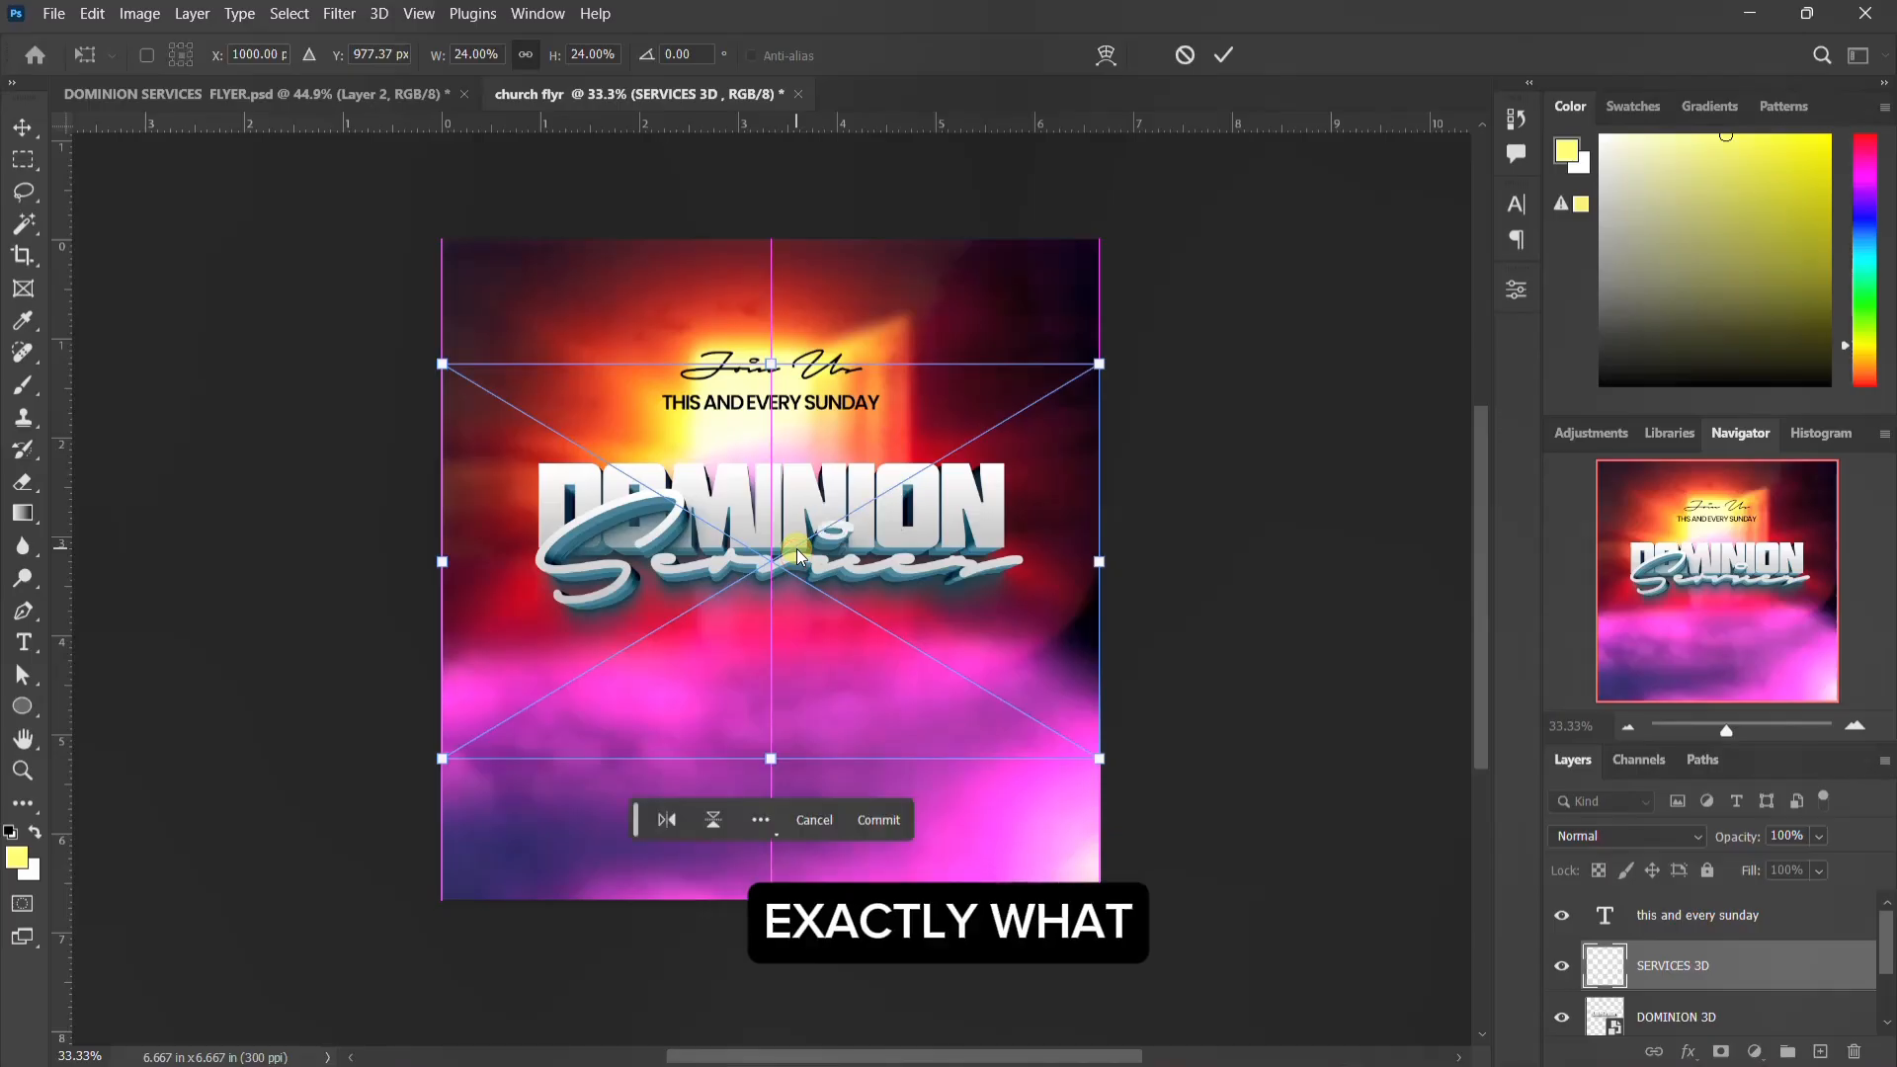
key("Return")
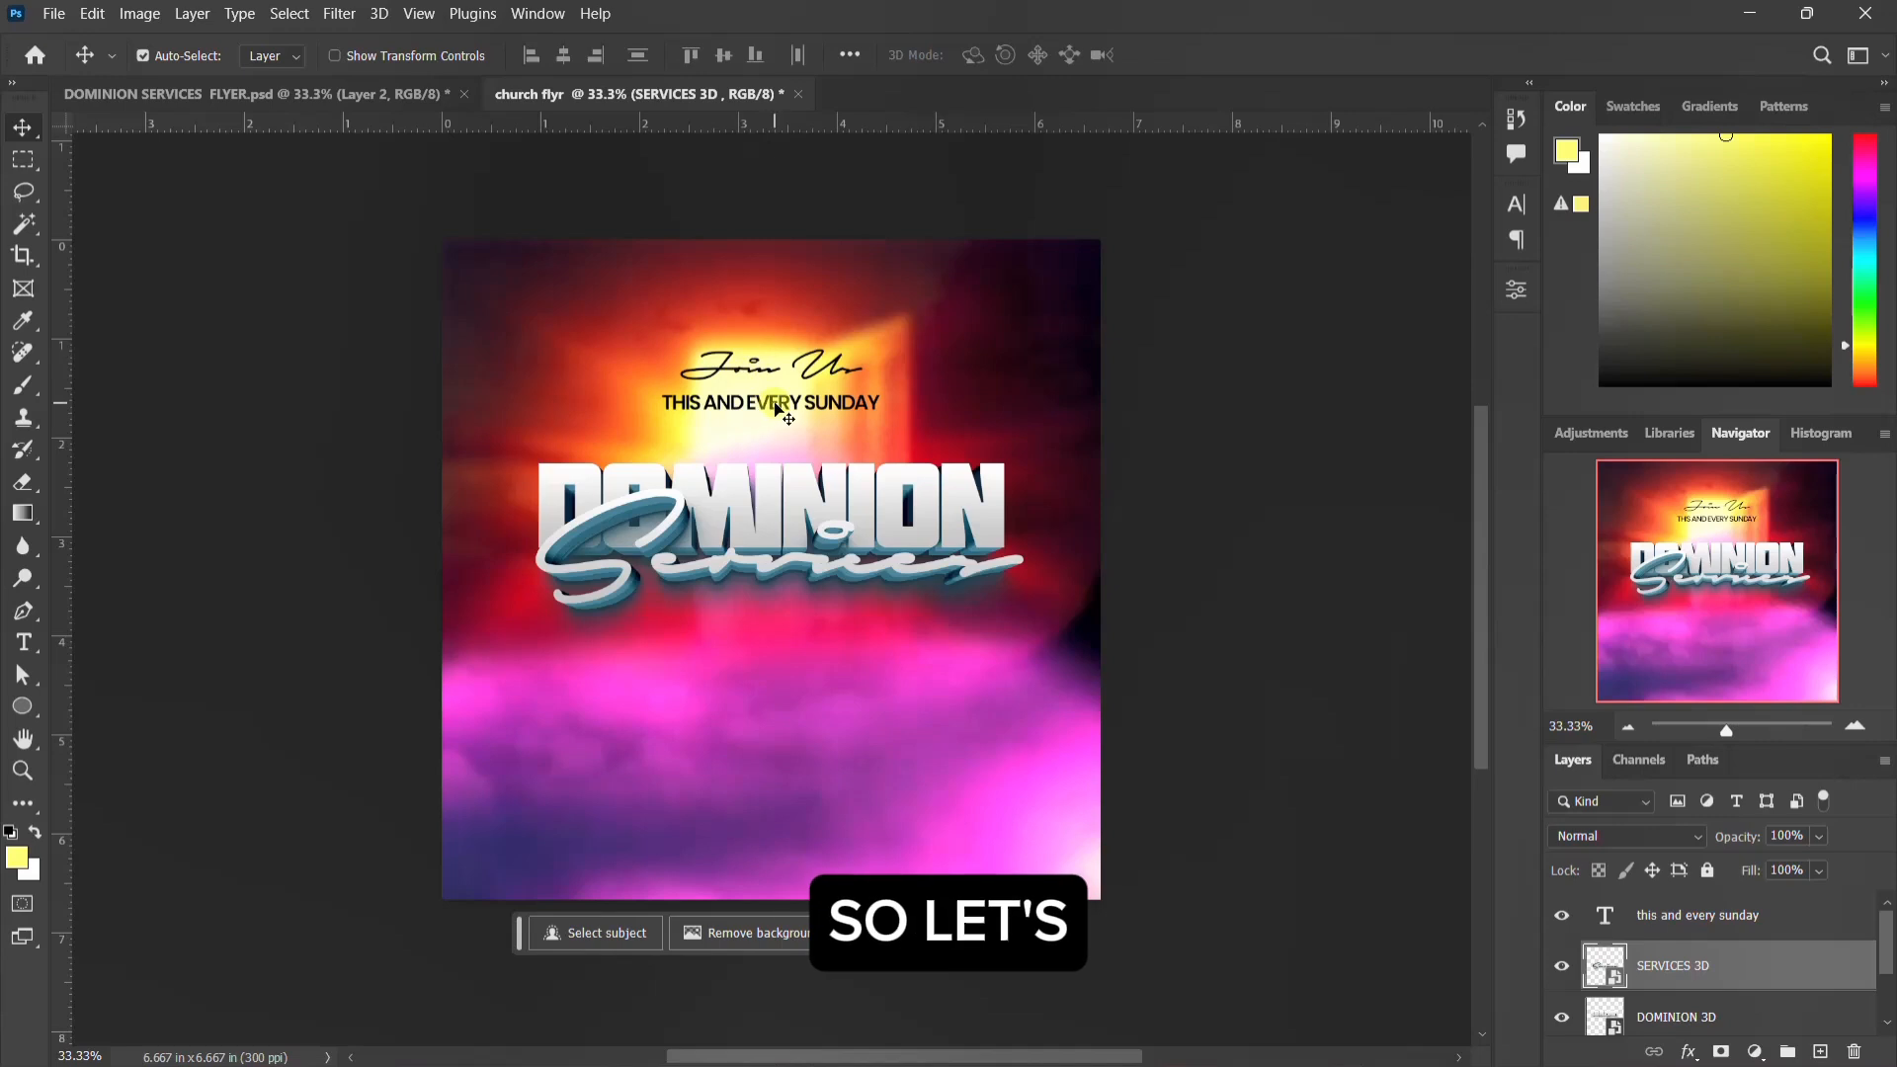
Step: Move the "Join Us" and "this and every sunday" texts down together to sit just above the DOMINION title
left_click(1693, 919)
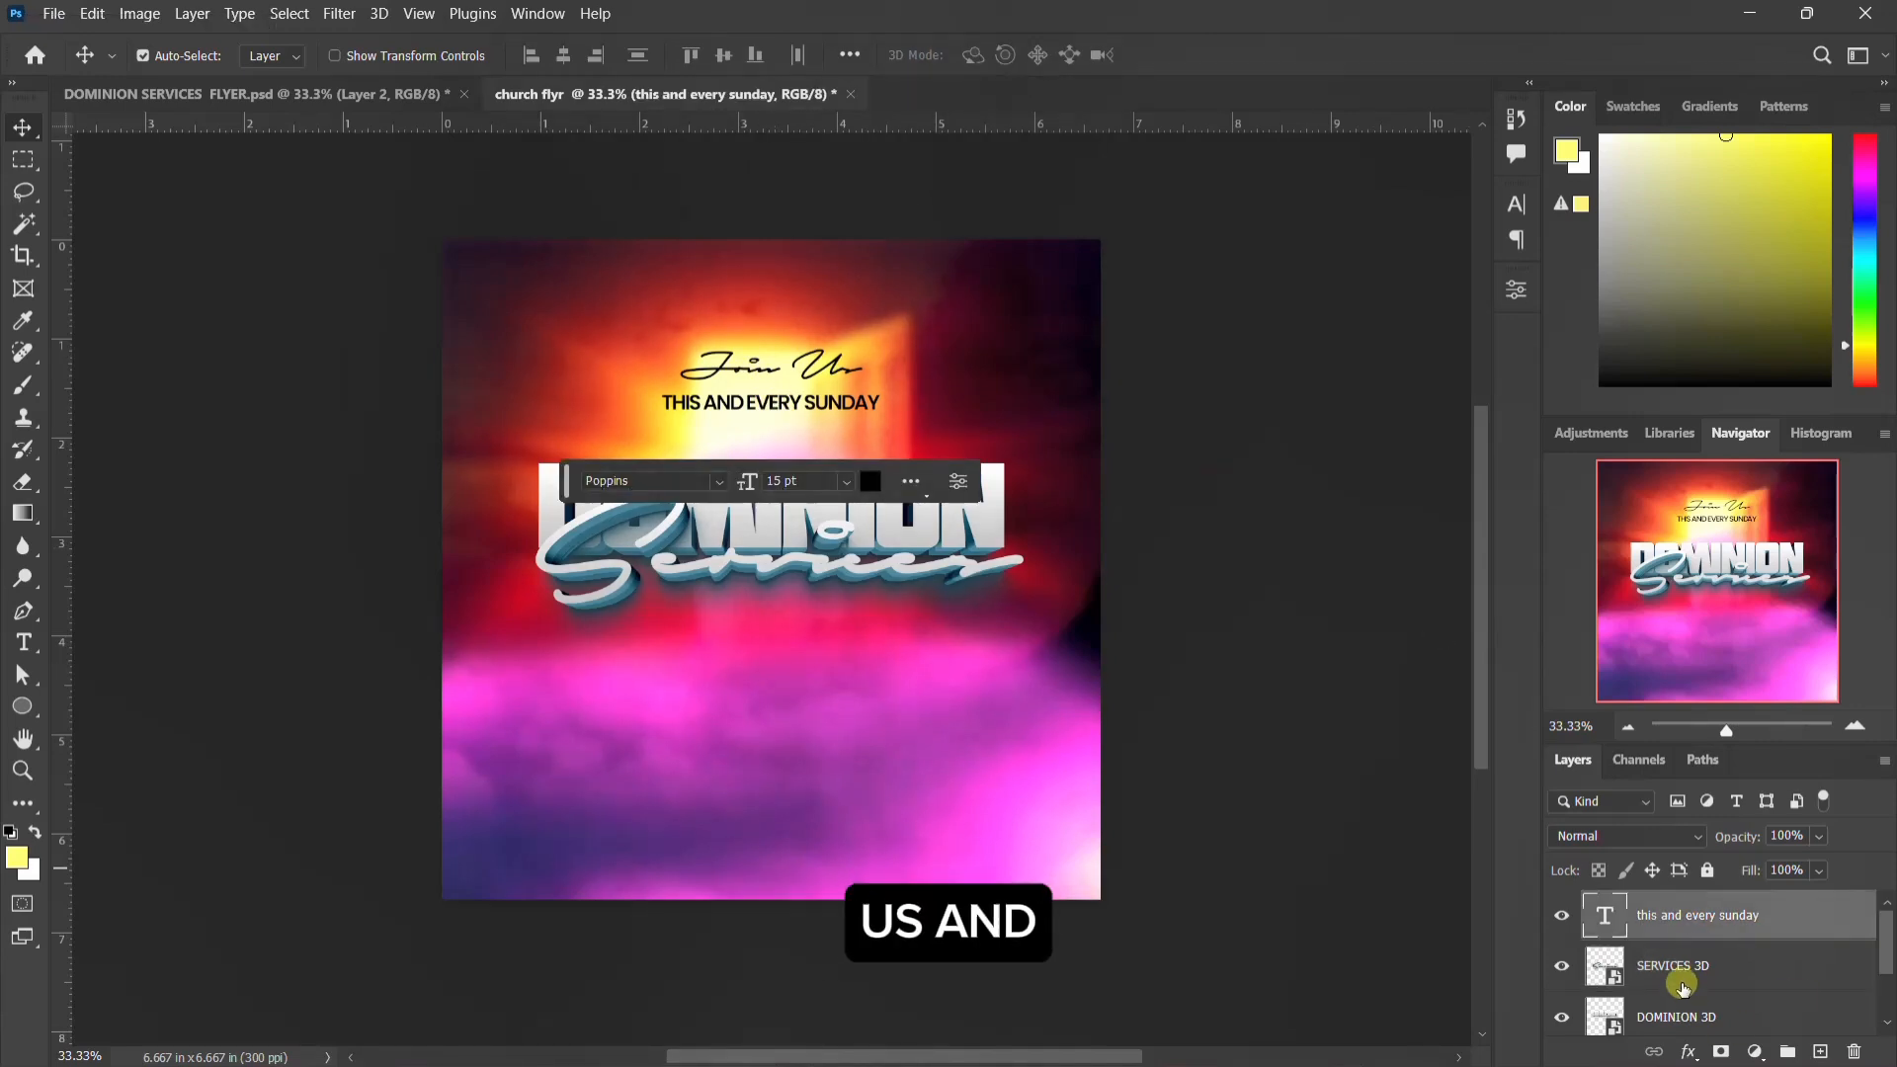
scroll(1683, 985, "down", 2)
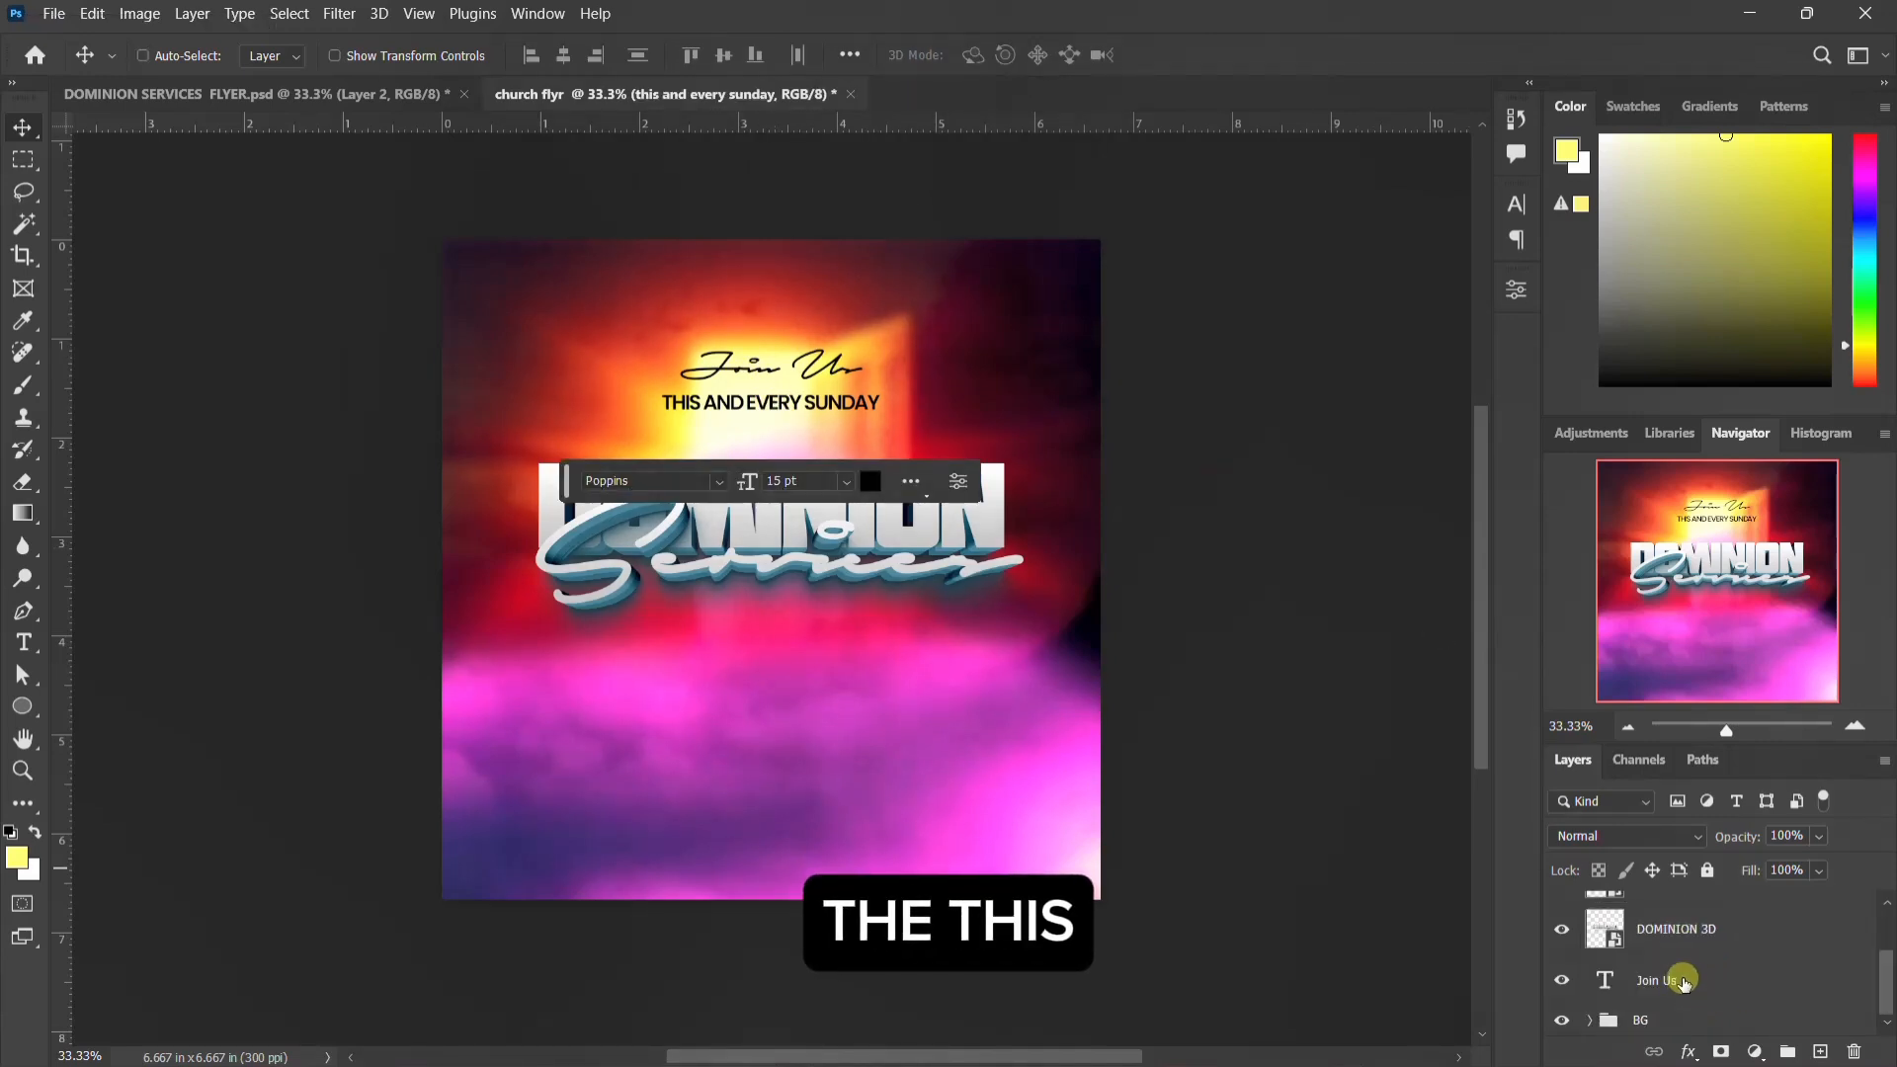
left_click(1682, 981)
key("Down")
key("Down")
key("Down")
key("Down")
key("Down")
key("Down")
key("Down")
key("Down")
key("Down")
key("Down")
key("Down")
key("Down")
key("Down")
key("Down")
key("Down")
key("Down")
key("Down")
key("Down")
key("Down")
key("Down")
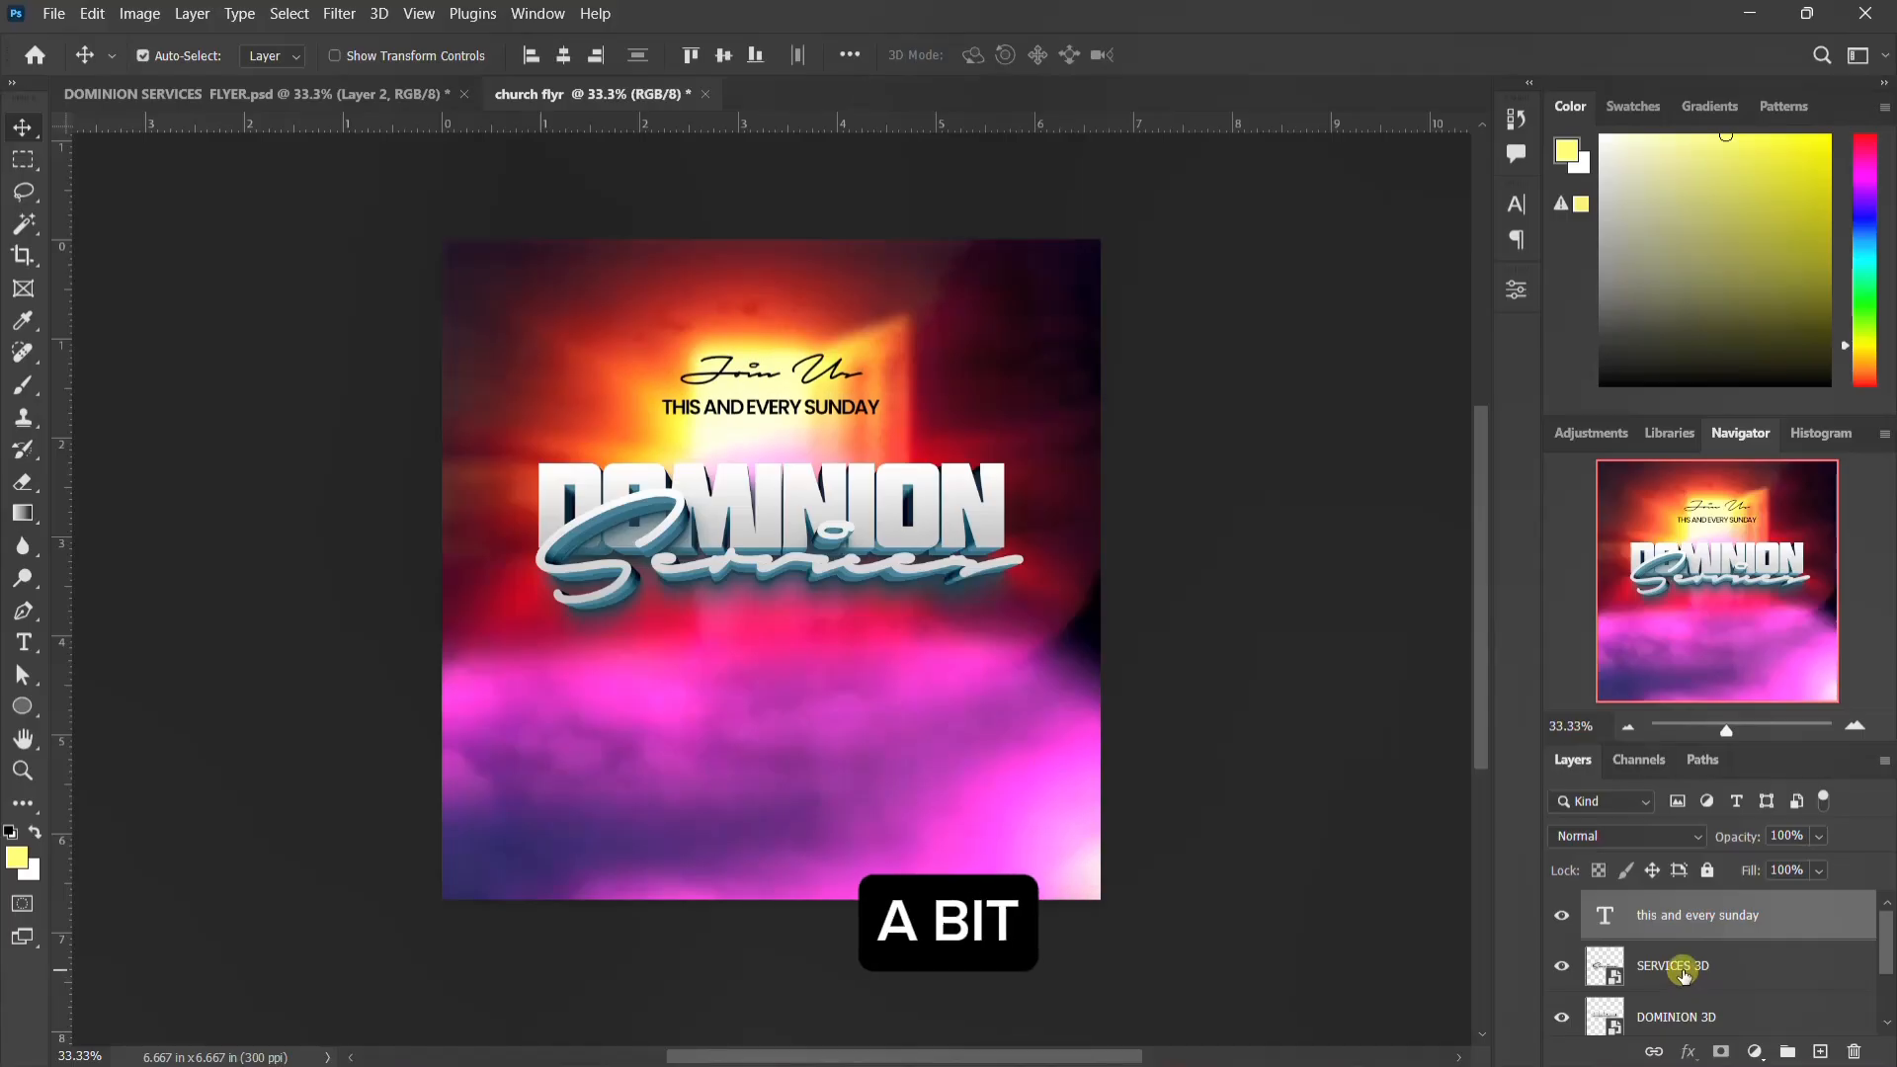
key("Down")
key("Down")
key("Down")
key("Down")
key("Down")
key("Down")
key("Down")
key("Down")
key("Down")
key("Down")
key("Down")
key("Down")
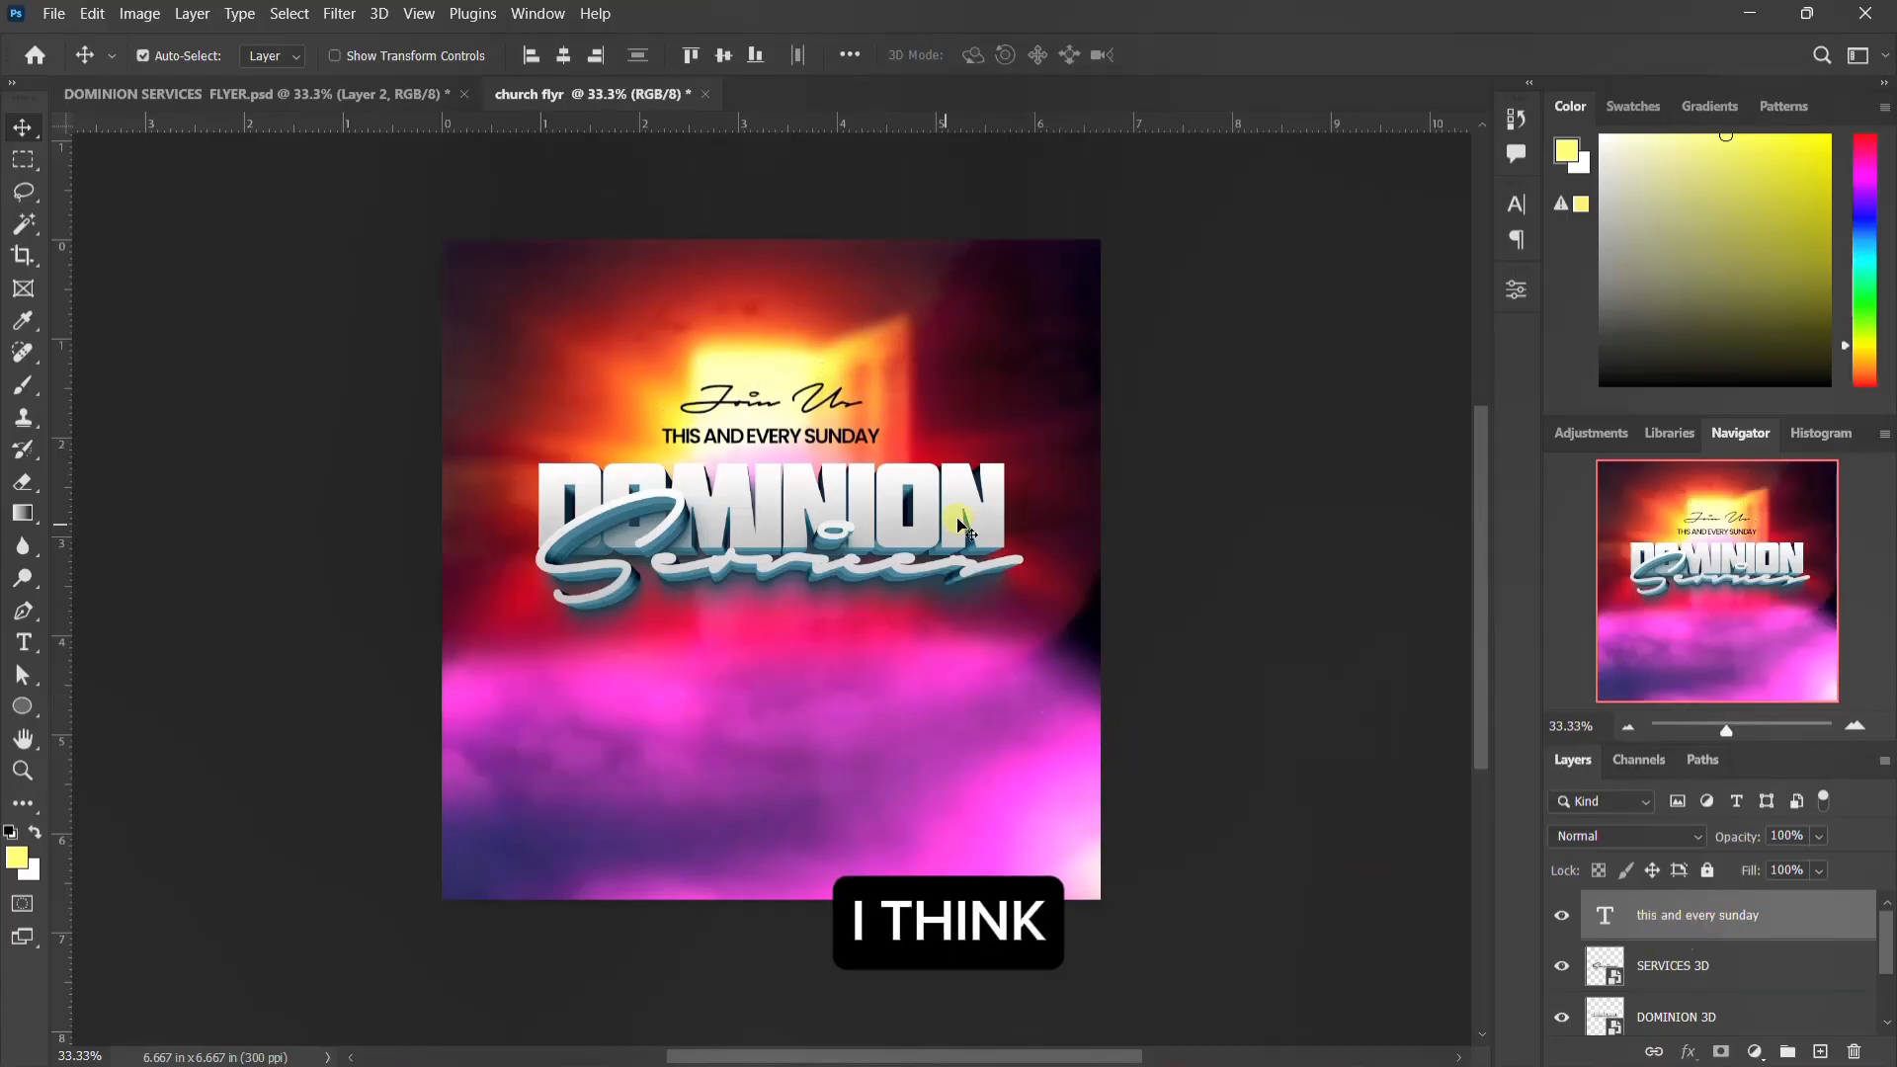
Step: Color the "Join Us" text dark red (#540015), sampled from the background beside the doorway, and apply faux bold
scroll(1656, 963, "down", 2)
left_click(1724, 980)
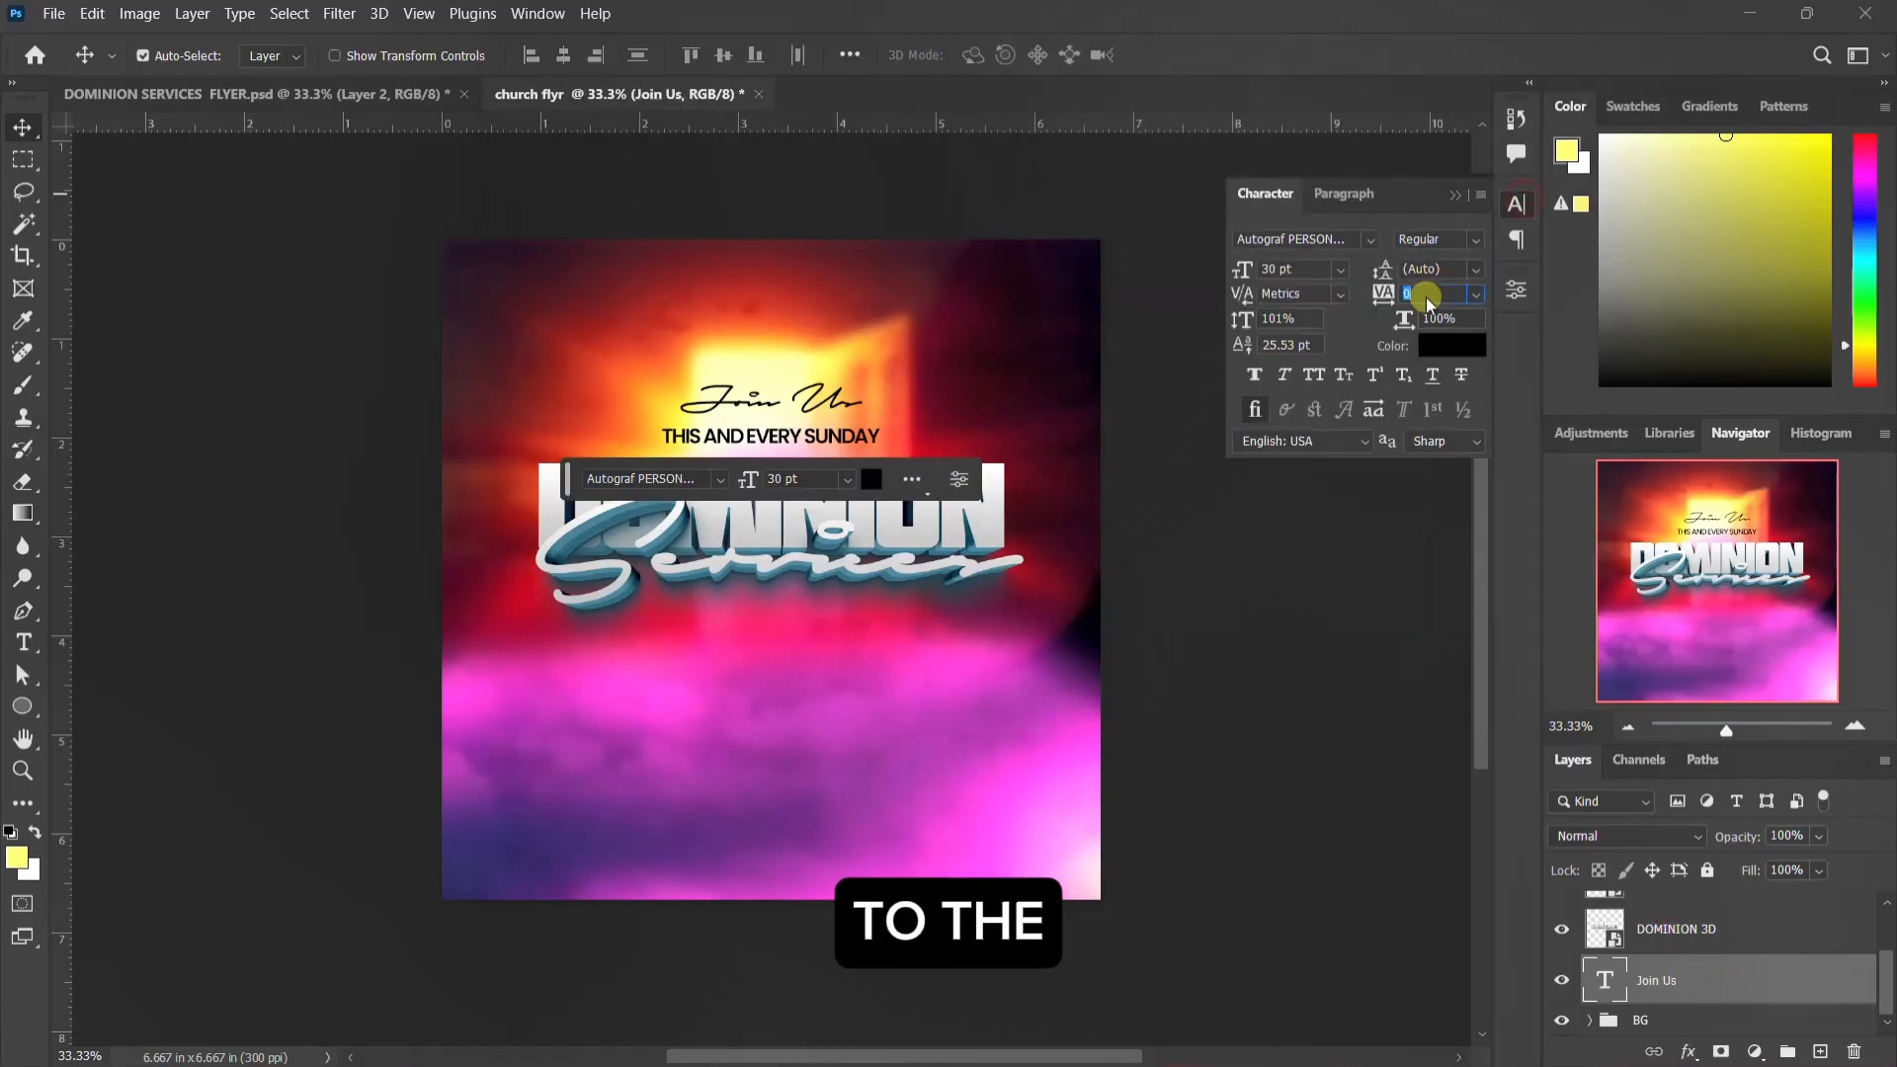
left_click(1449, 339)
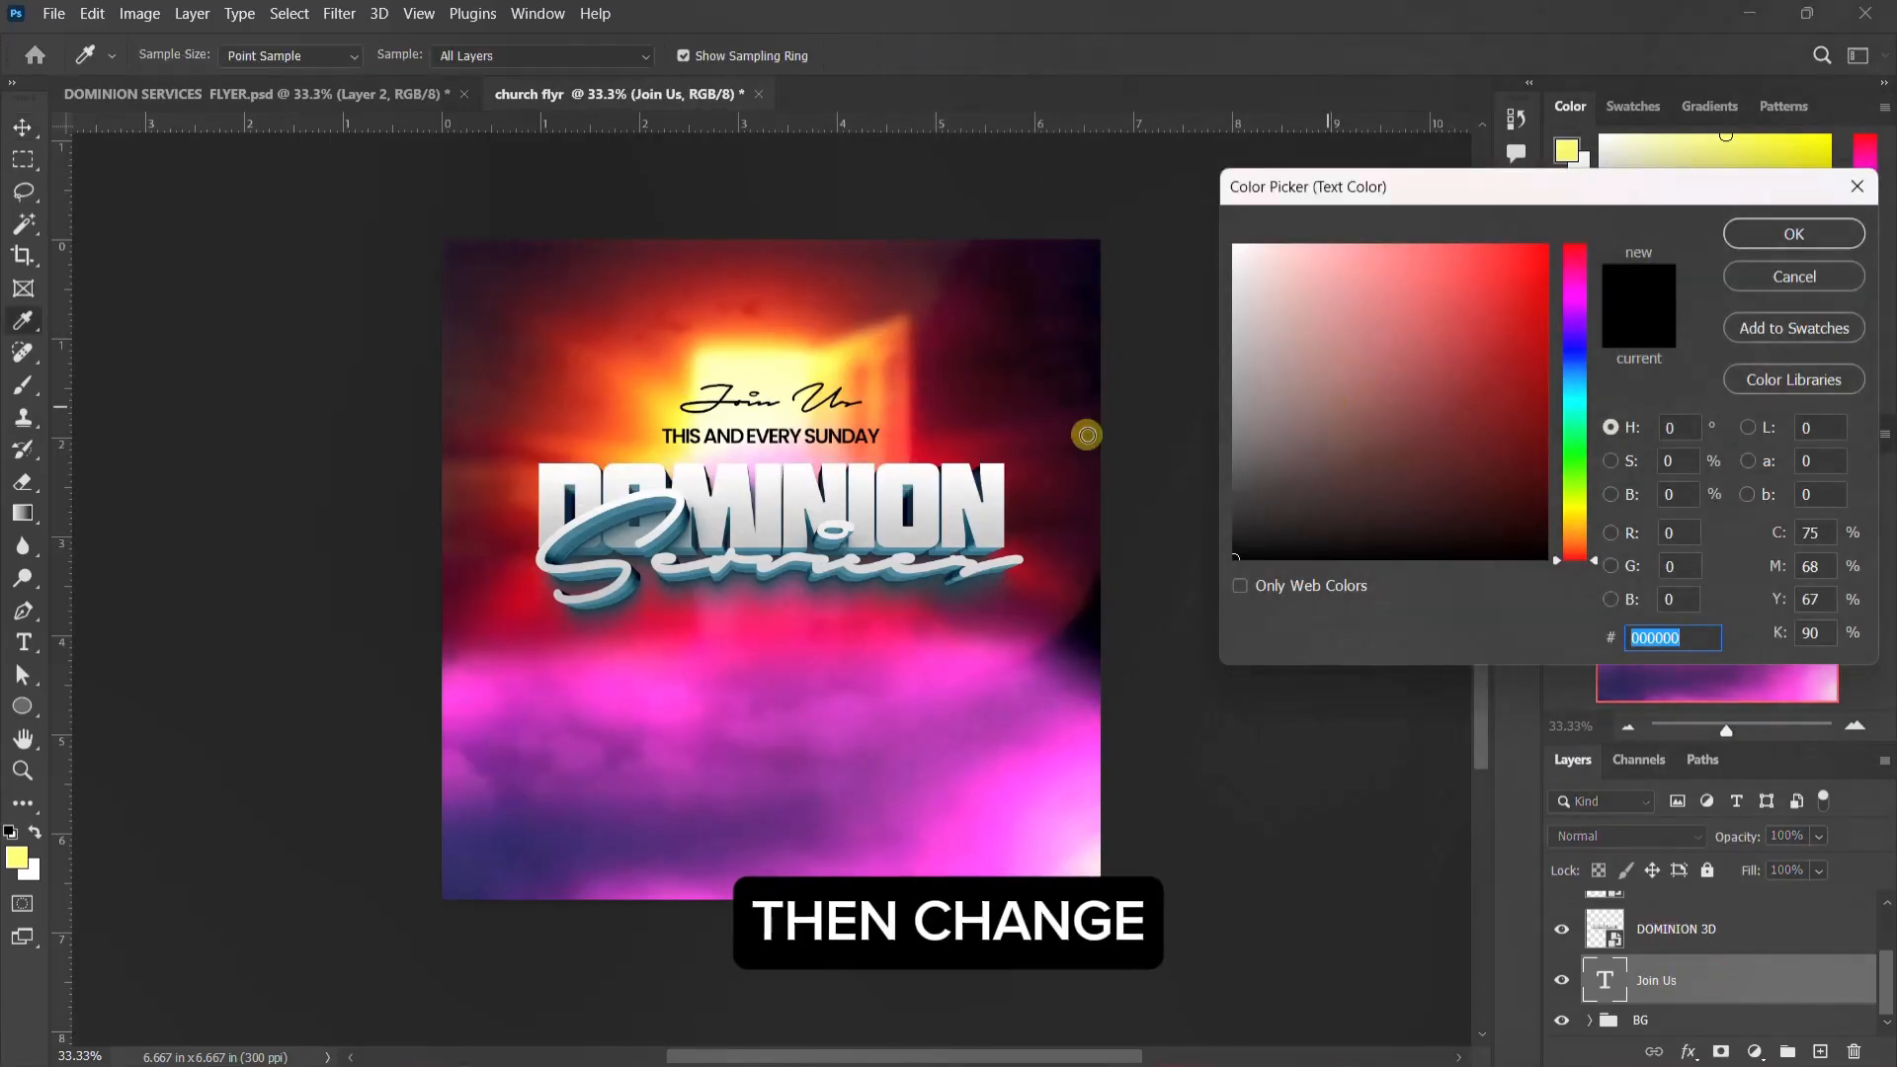
left_click(946, 397)
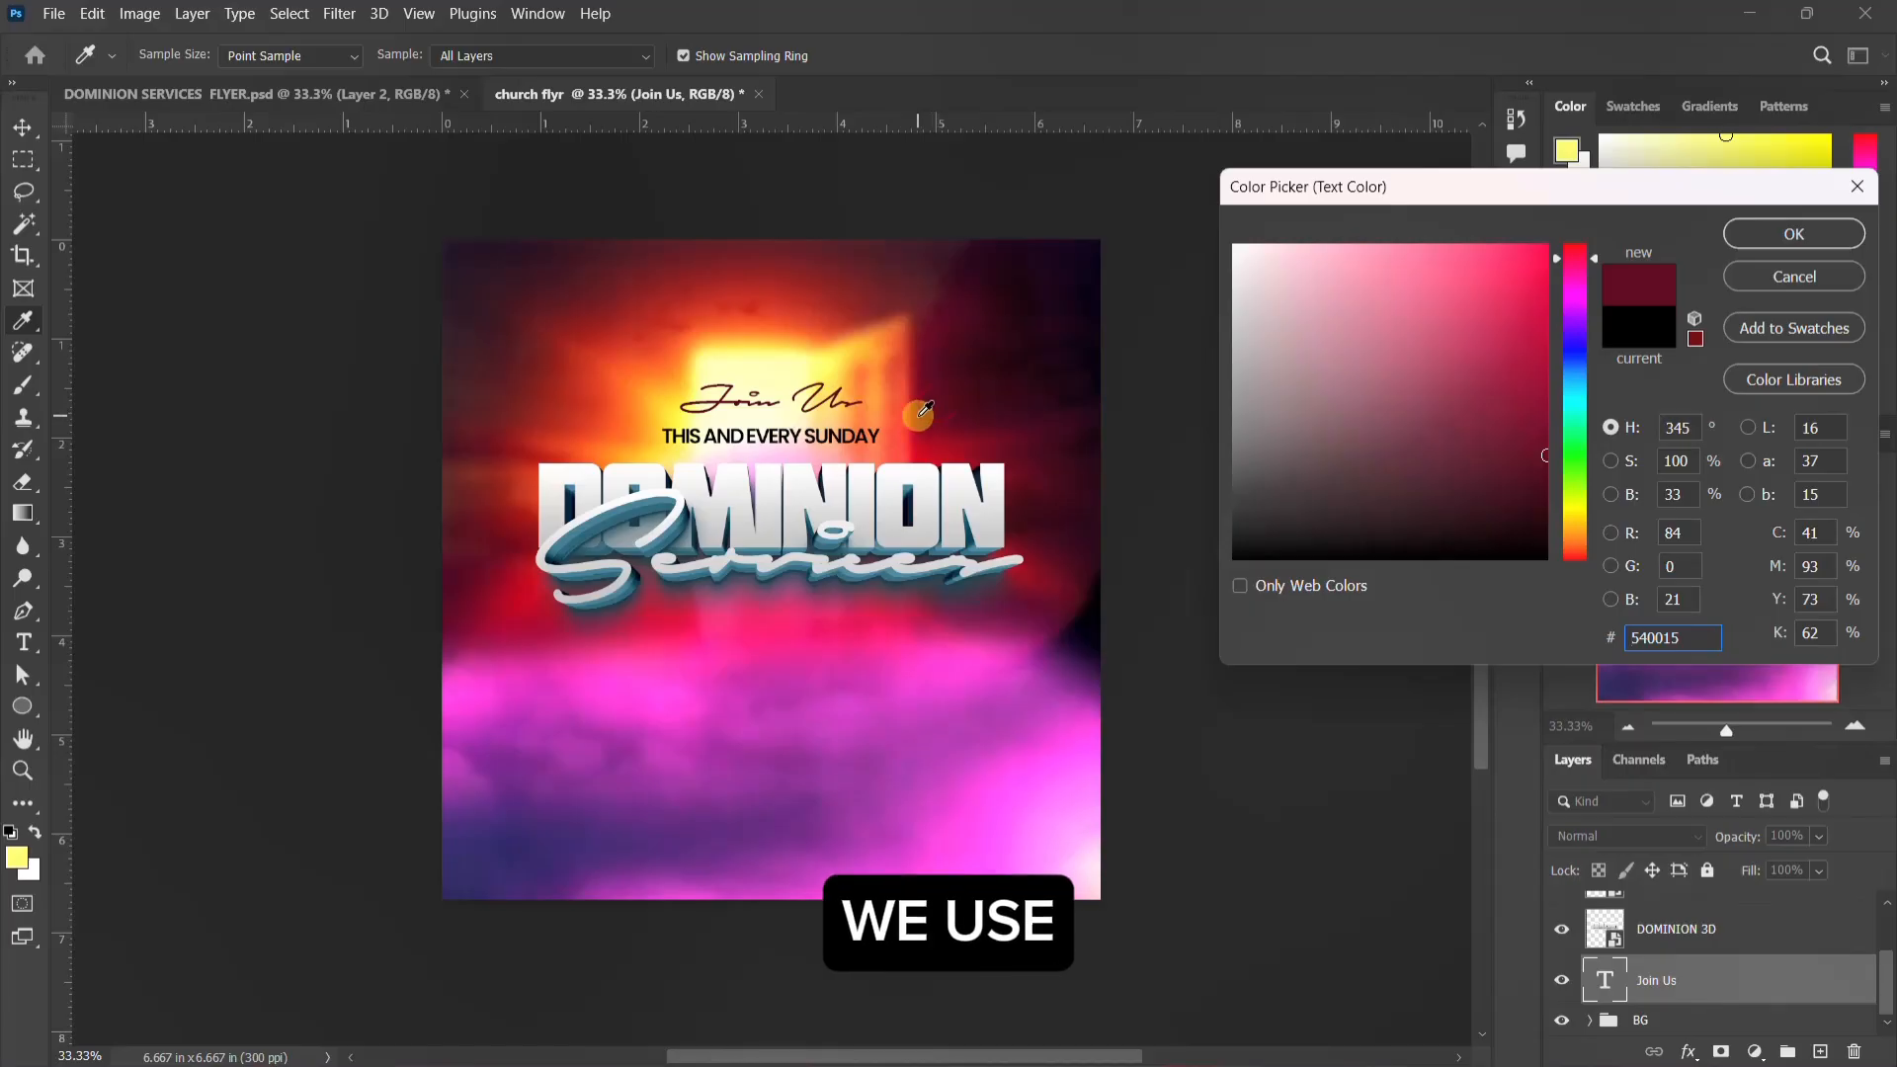
left_click(1782, 233)
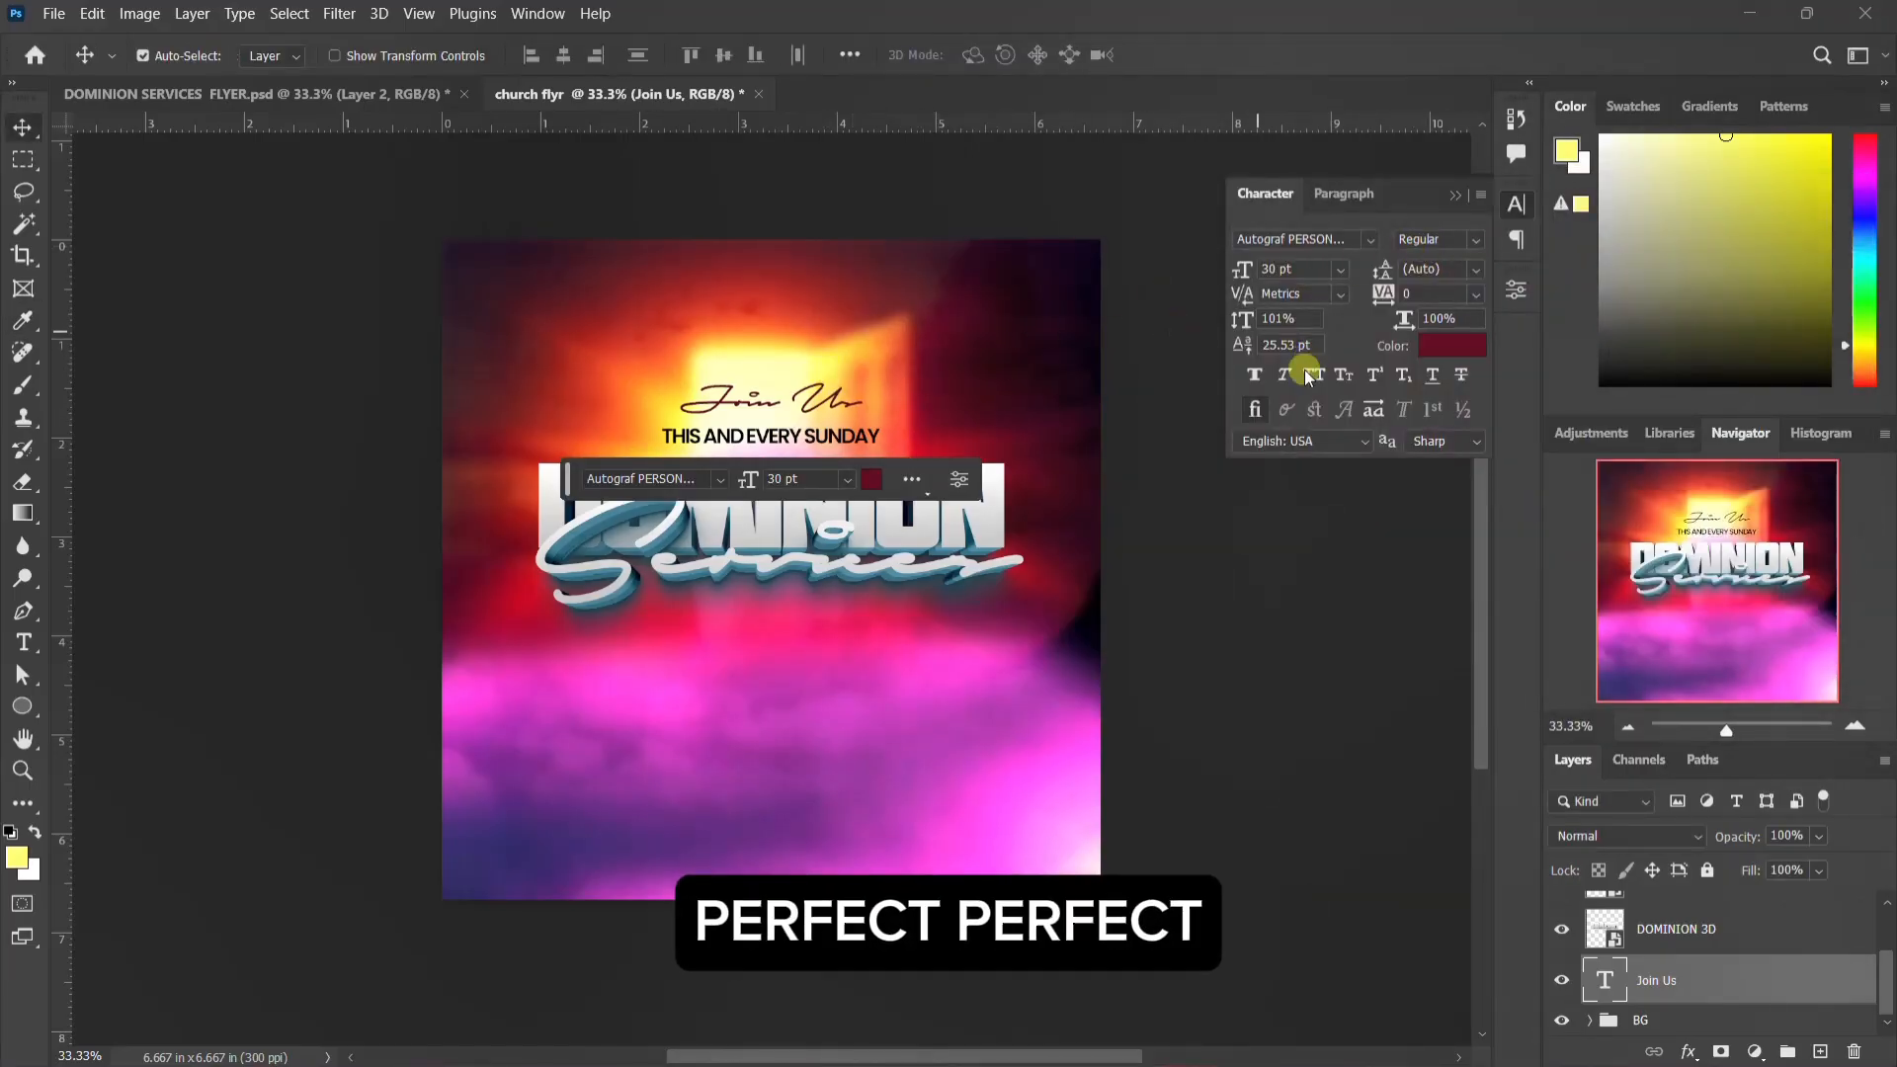
left_click(1251, 375)
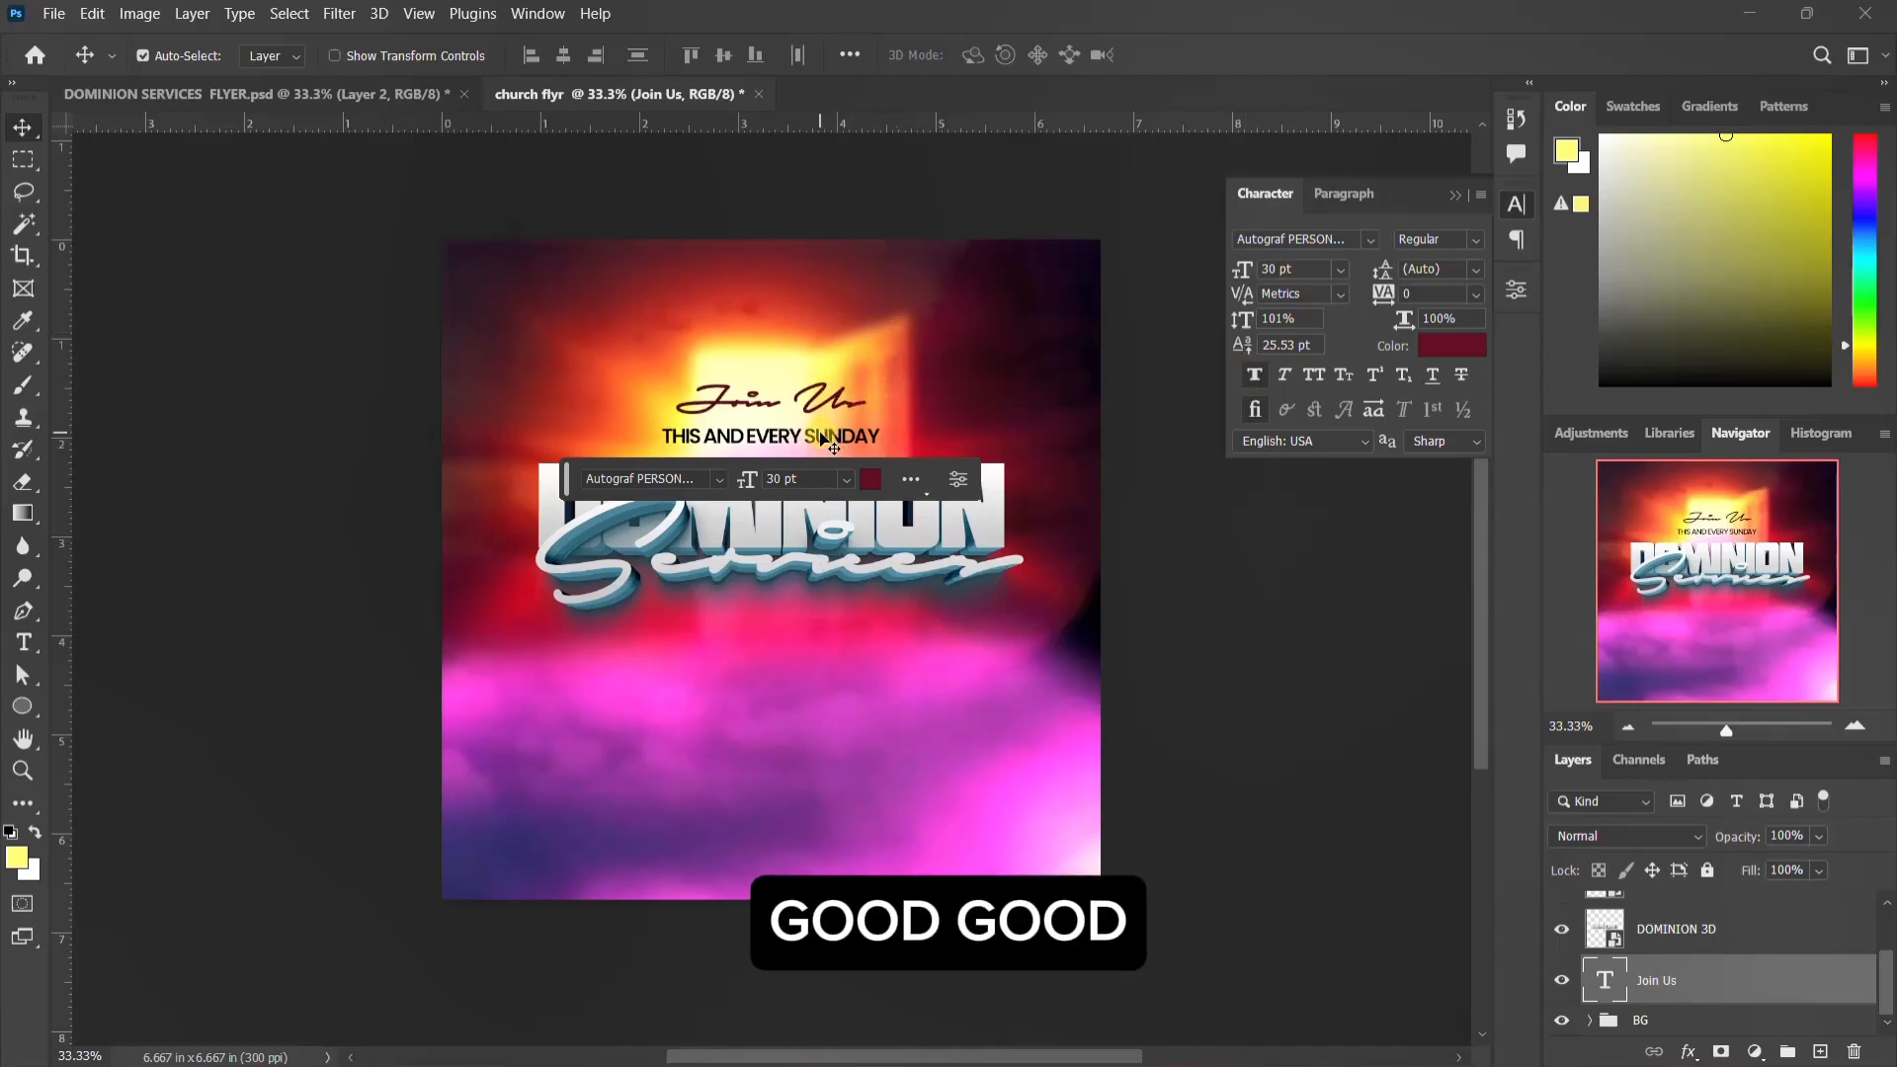
Step: Color the "this and every sunday" text orange (#e94c19), sampled from the glowing background beside the doorway
left_click(825, 439)
left_click(1428, 347)
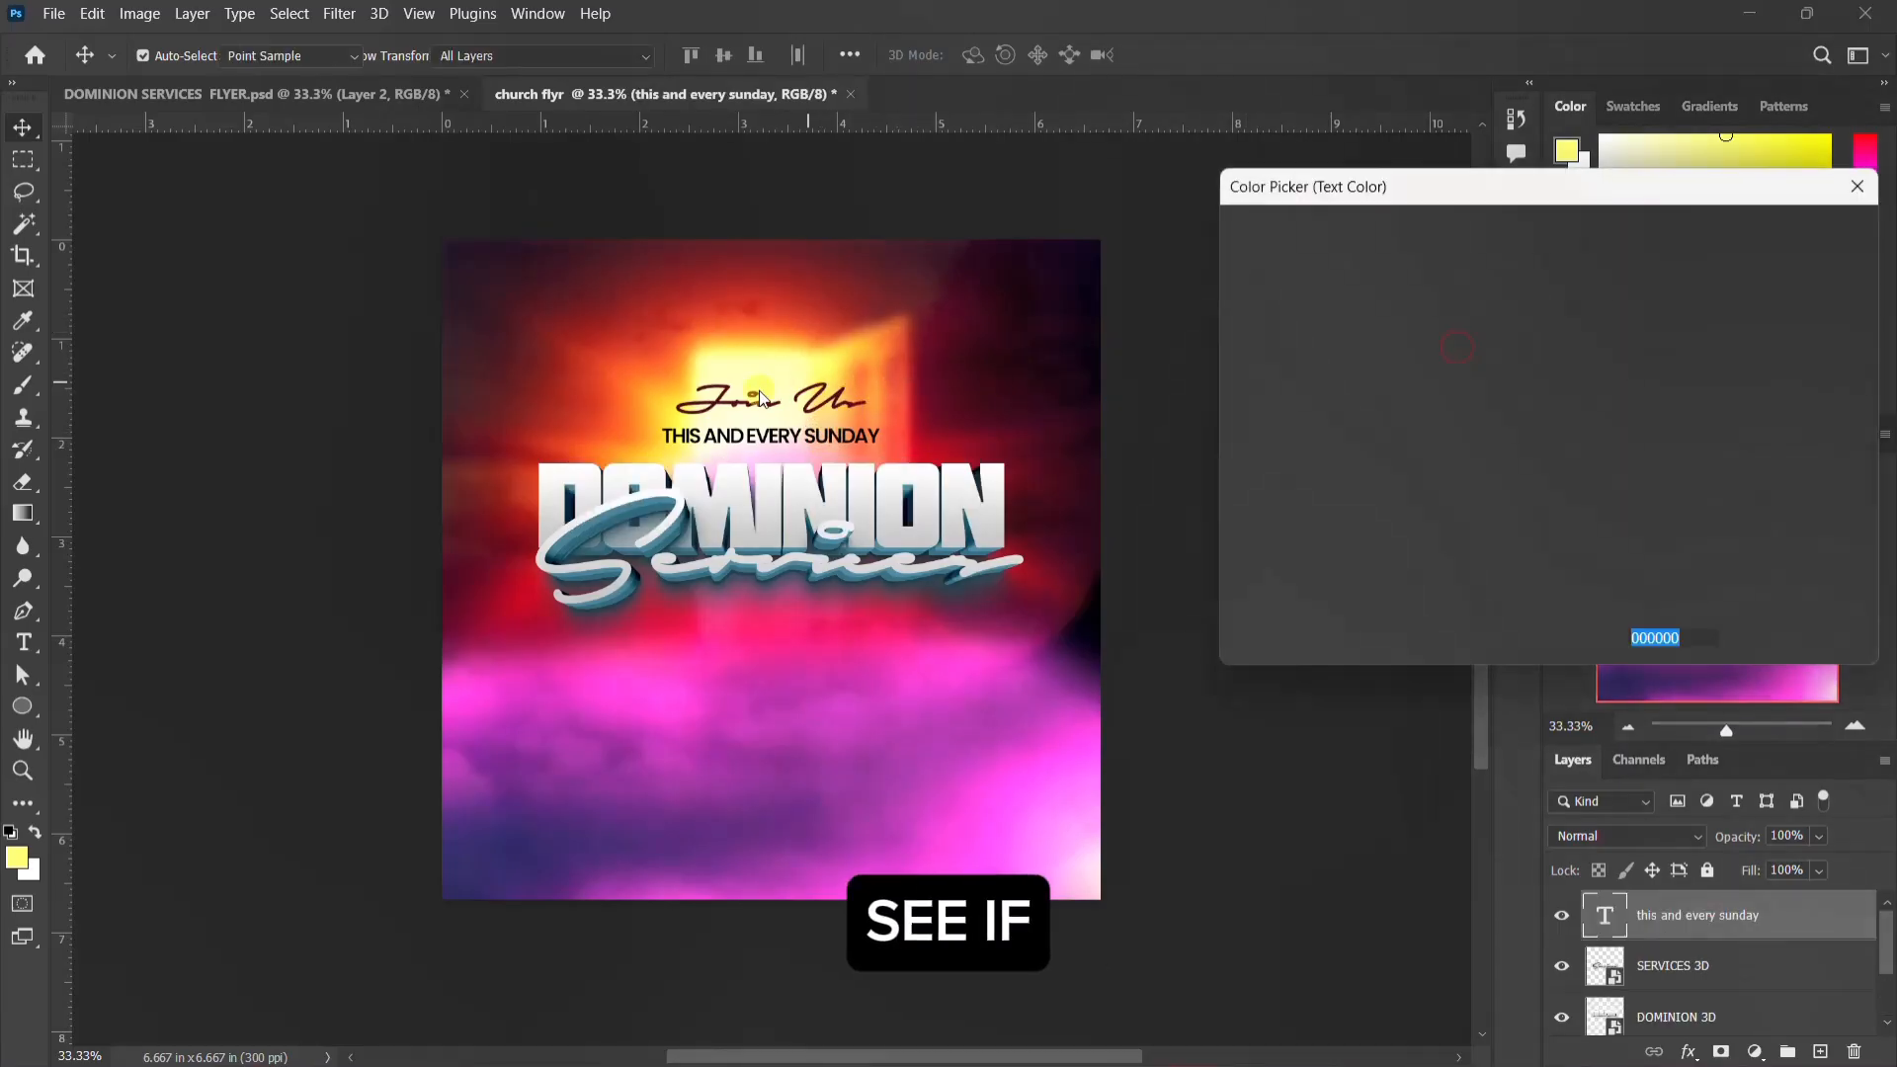
left_click(555, 484)
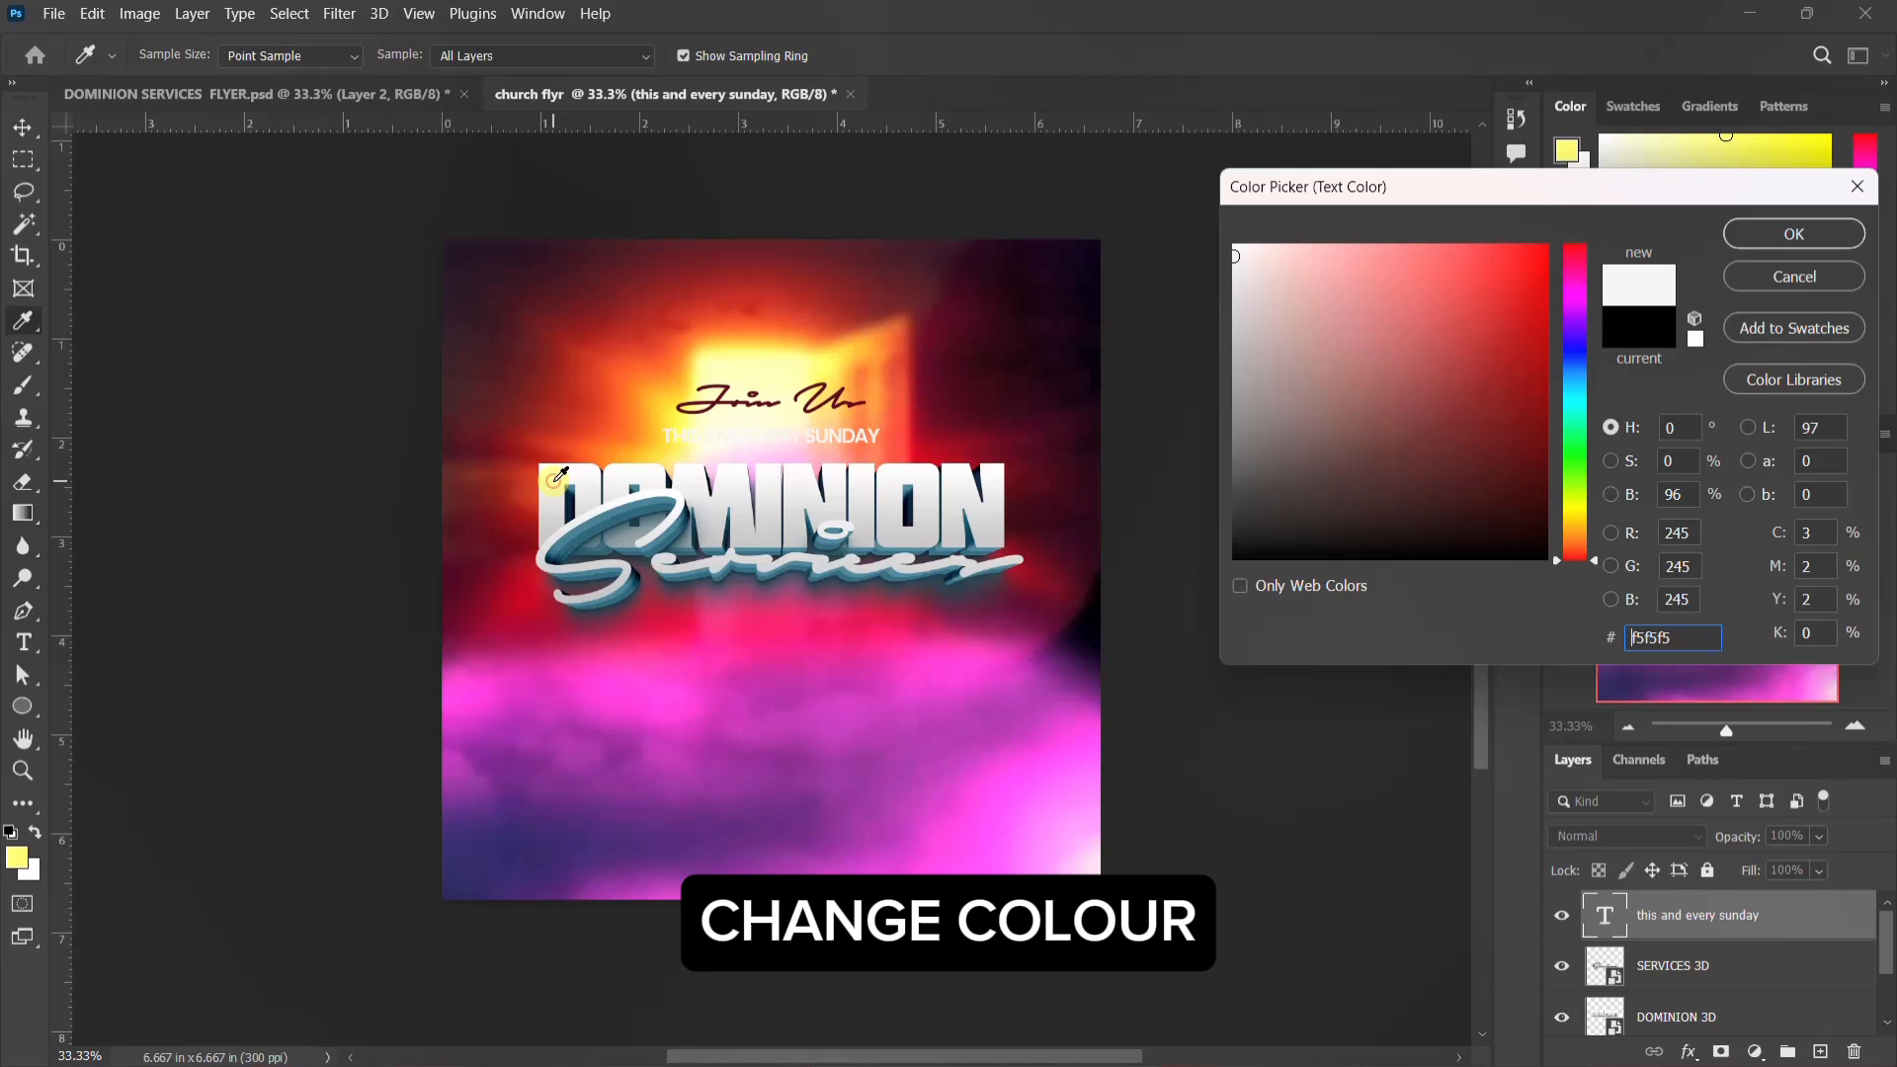
left_click(594, 429)
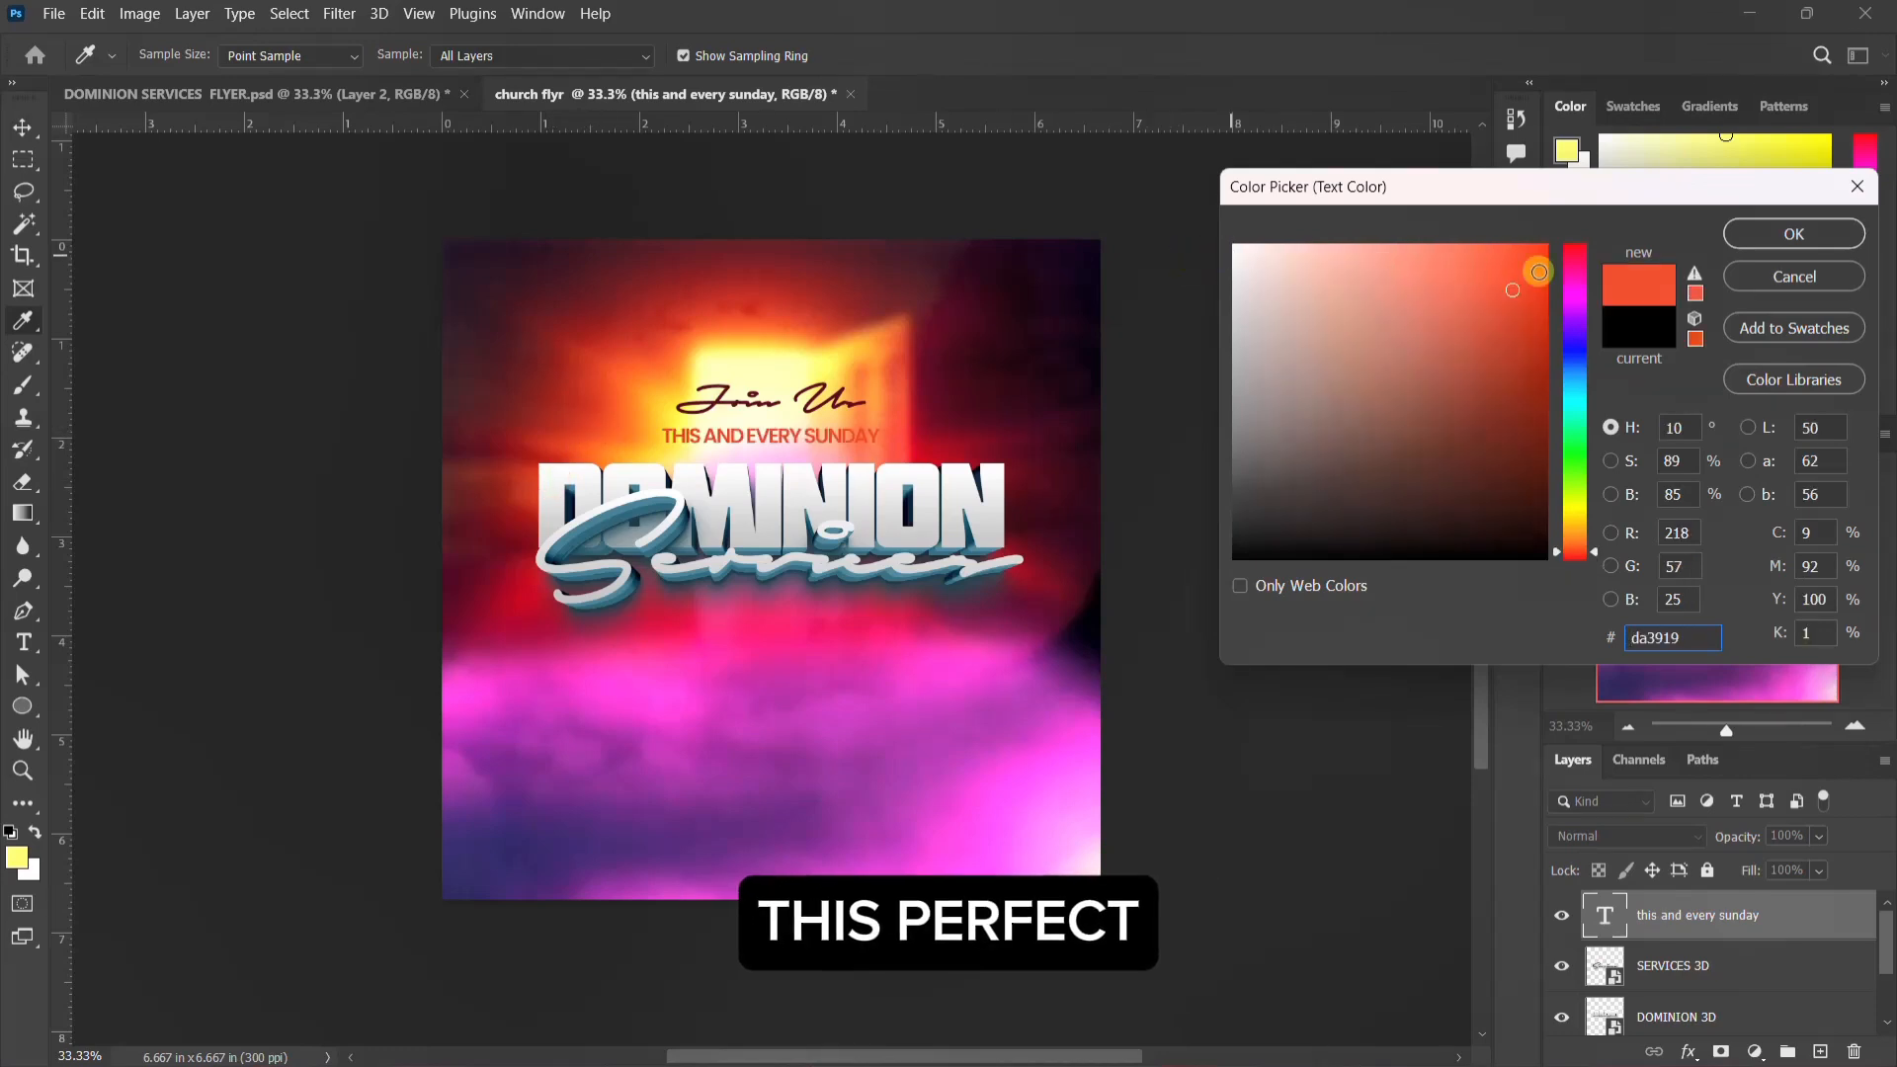
left_click(1075, 260)
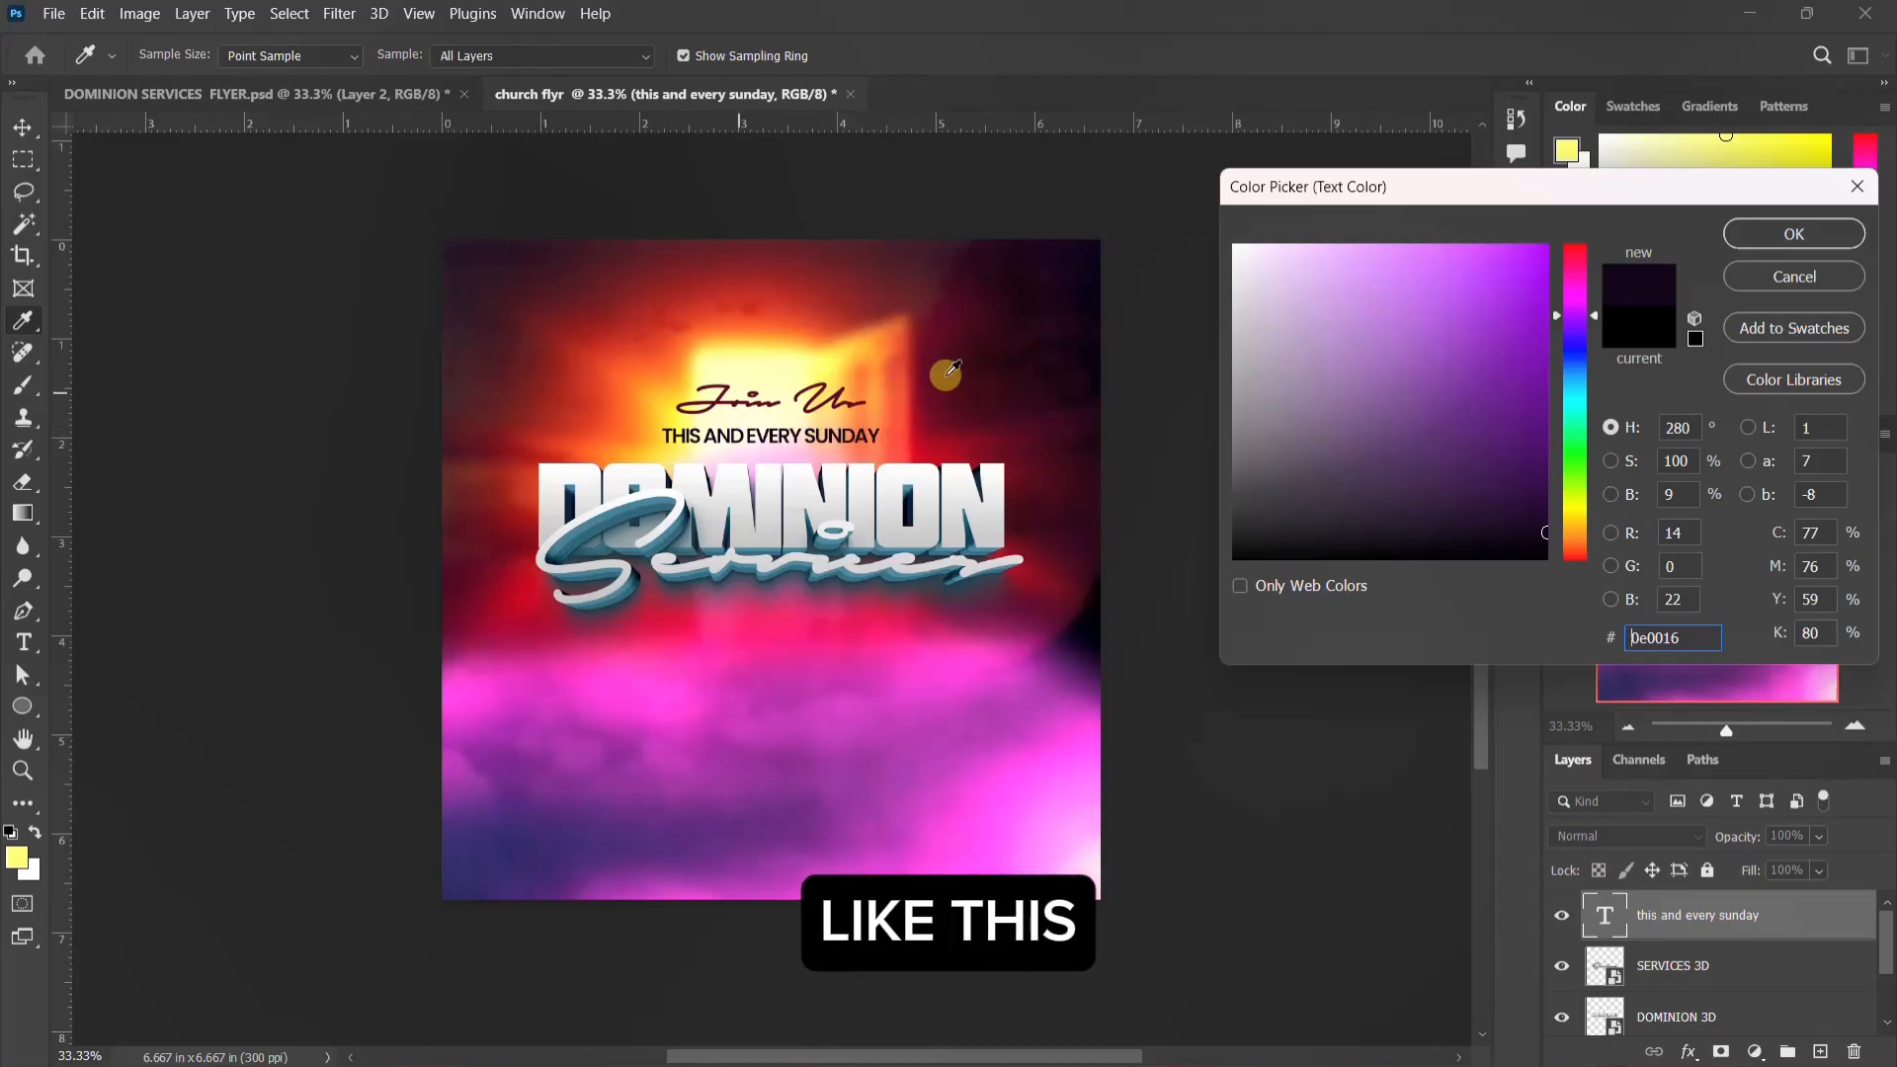
left_click(615, 406)
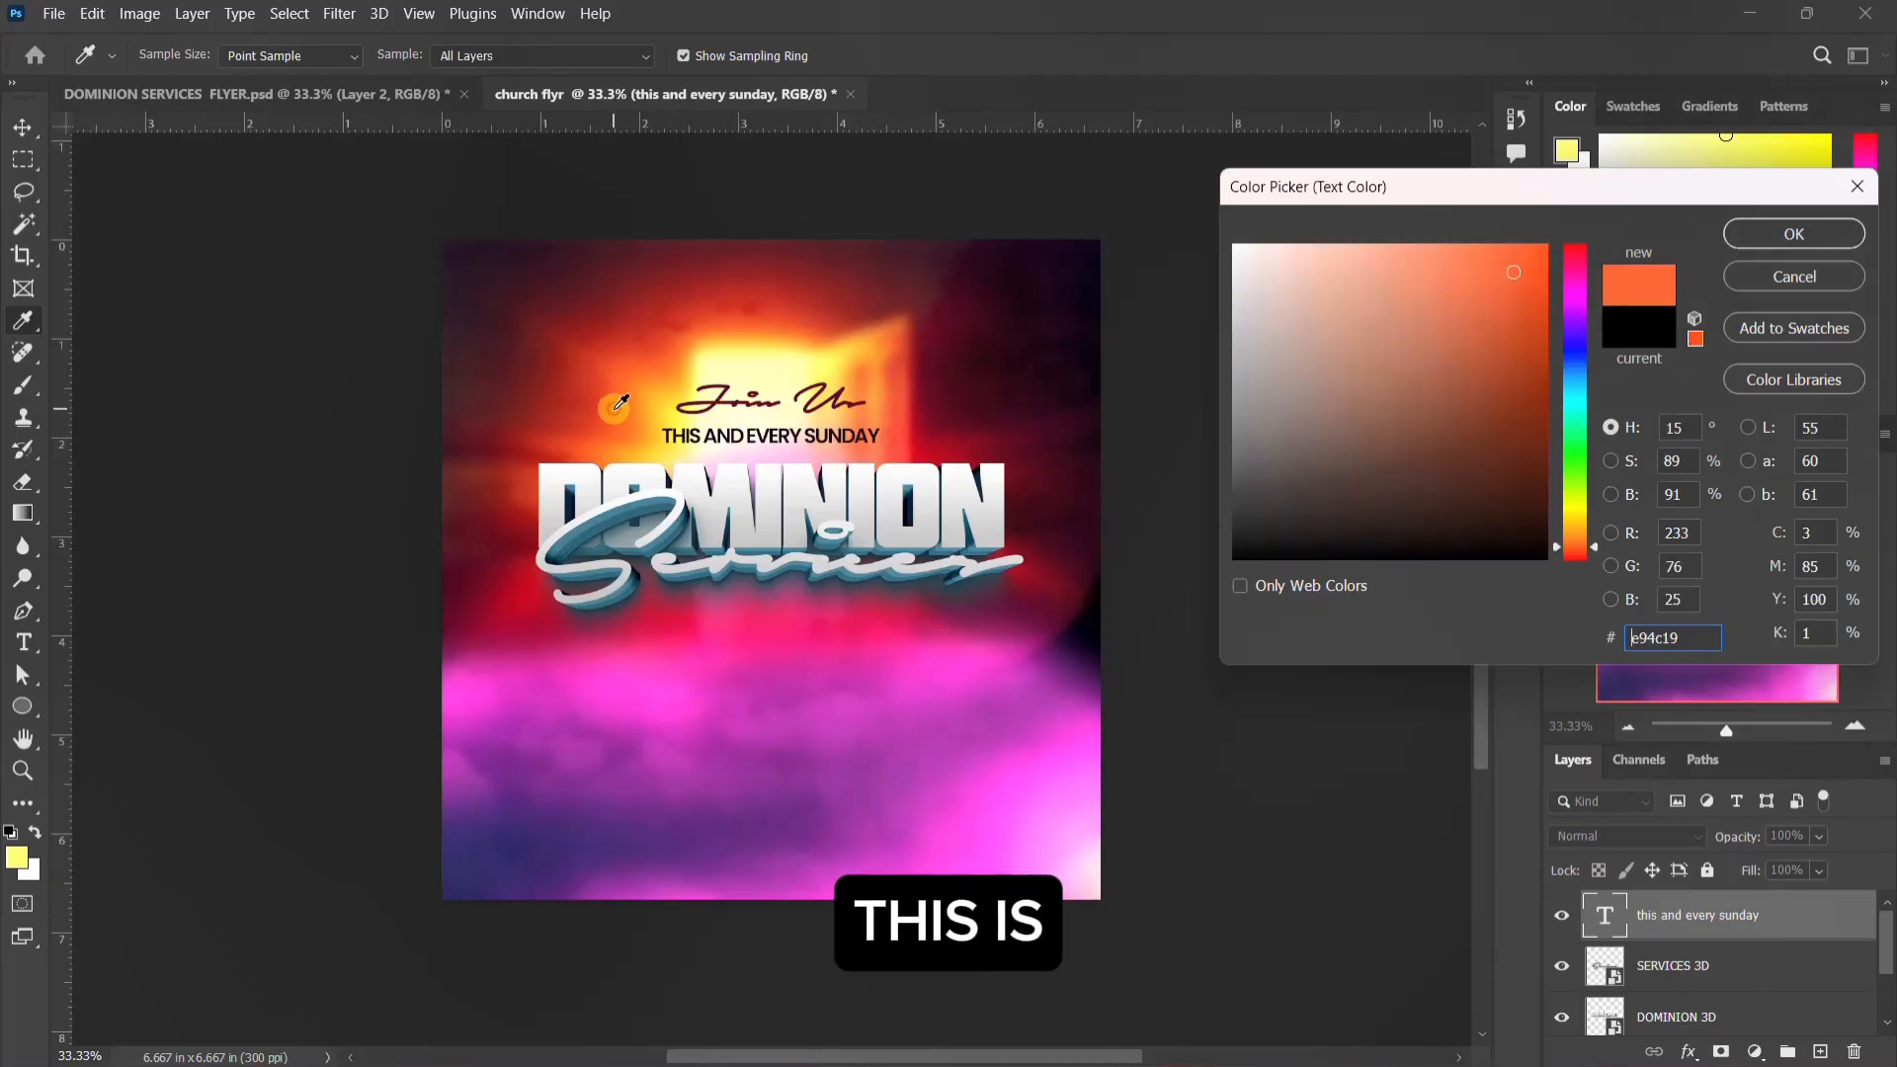
left_click(1781, 238)
left_click(1519, 204)
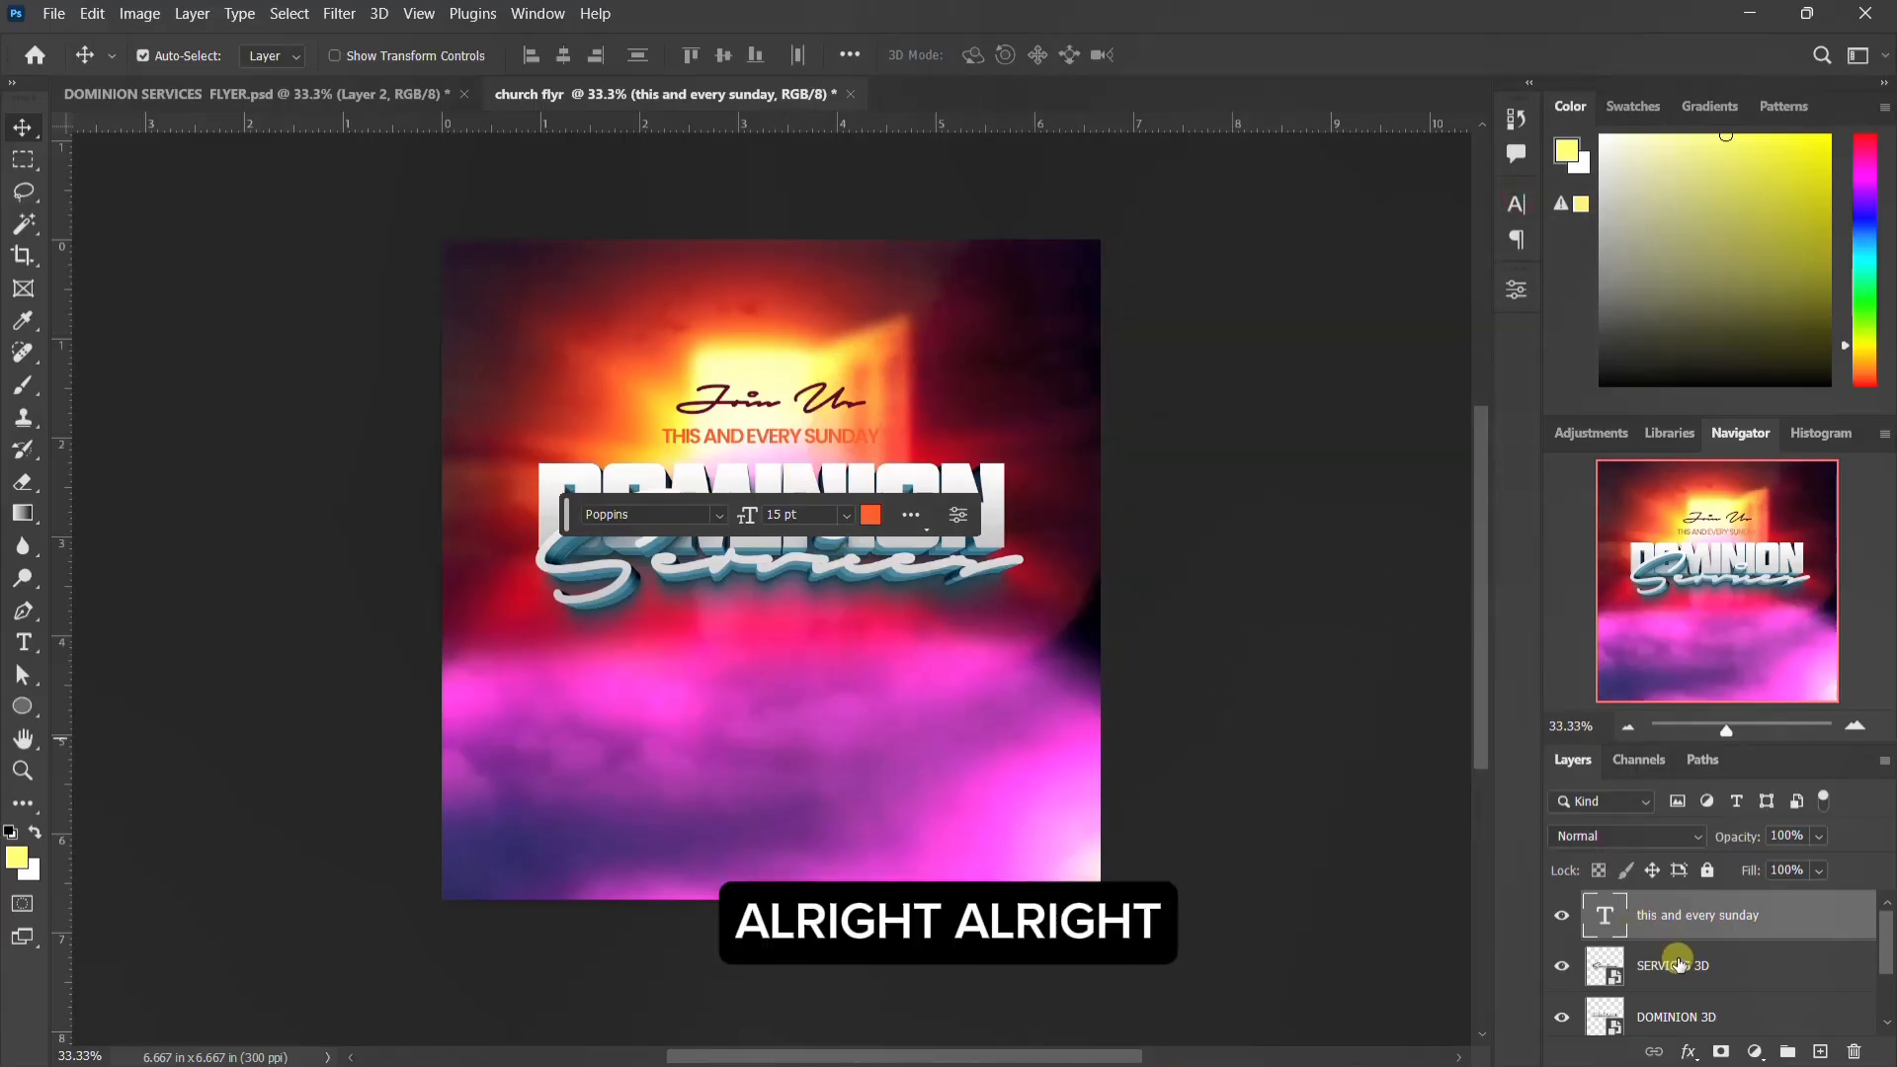
Step: Group the two invitation texts and both 3D title layers, and name the group MAIN TEXT
scroll(1675, 934, "down", 2)
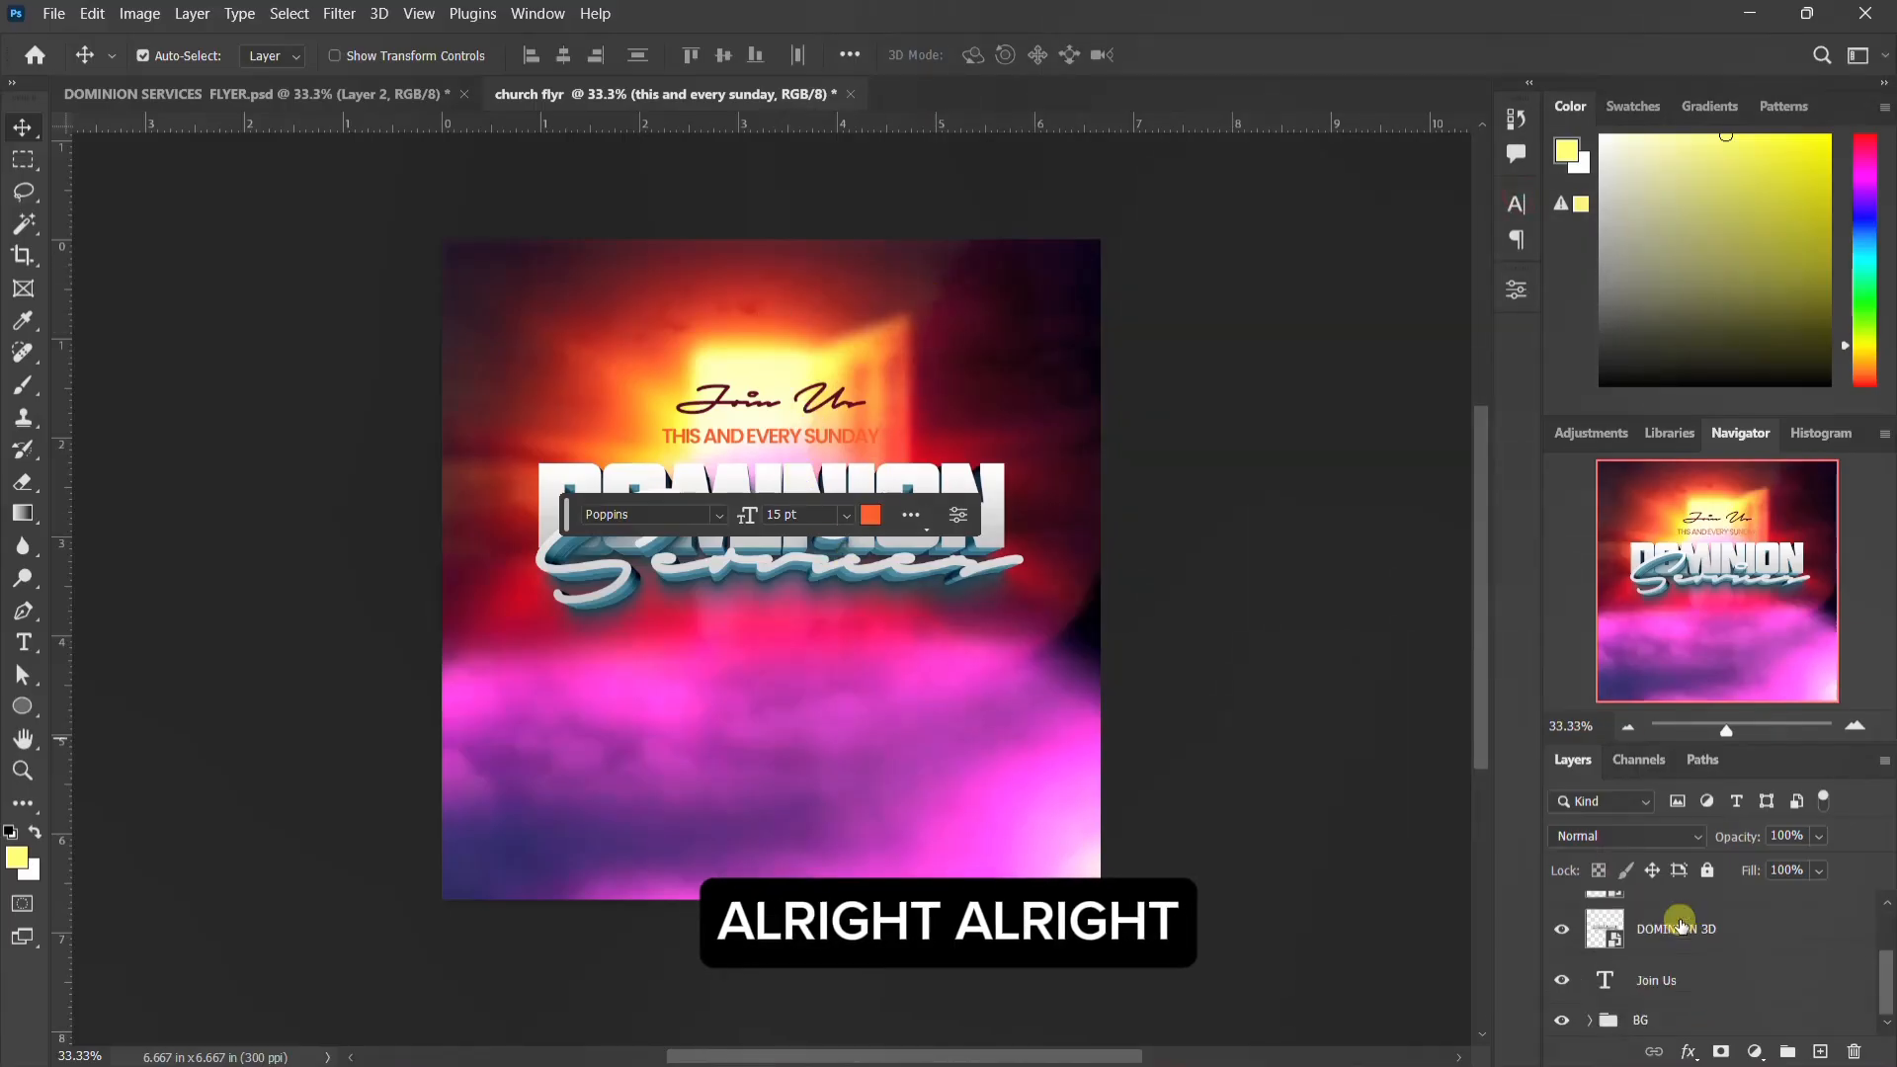
left_click(1649, 998, "shift")
scroll(1664, 973, "up", 2)
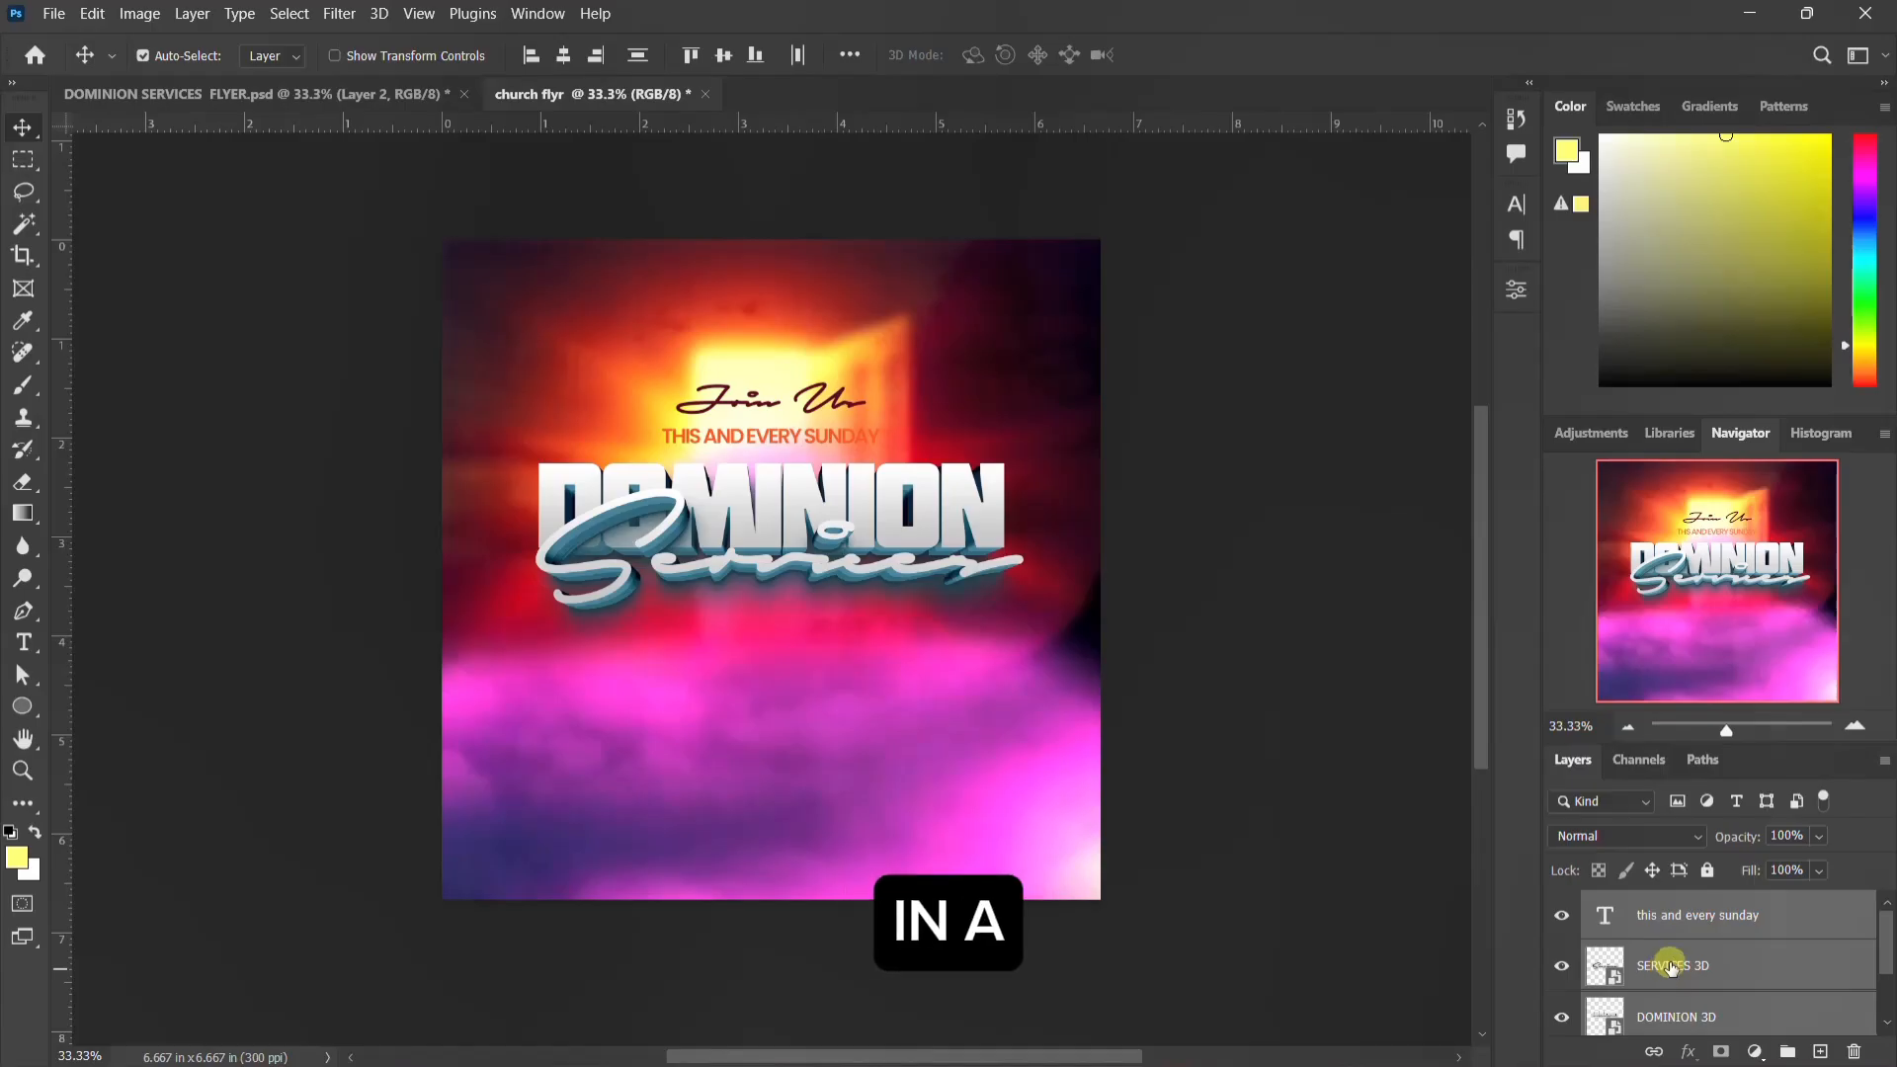
key("ctrl+g")
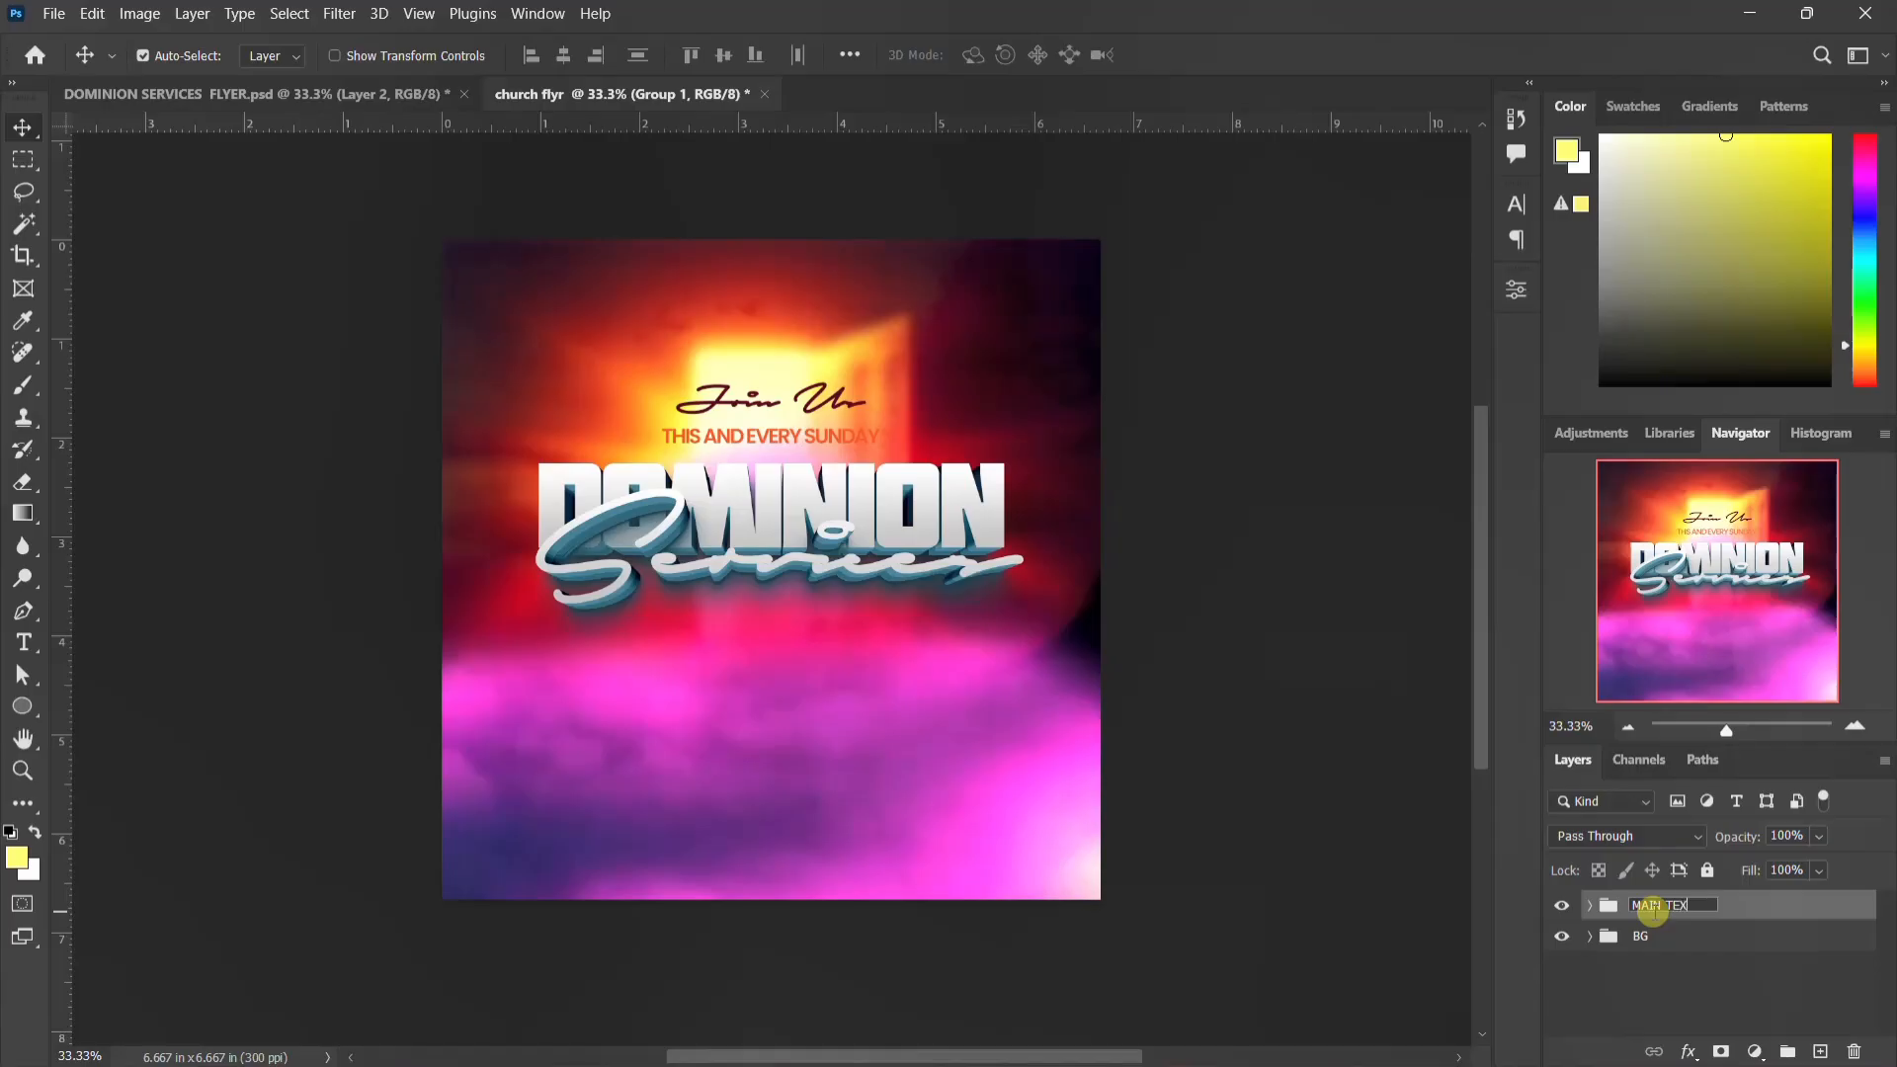
key("Return")
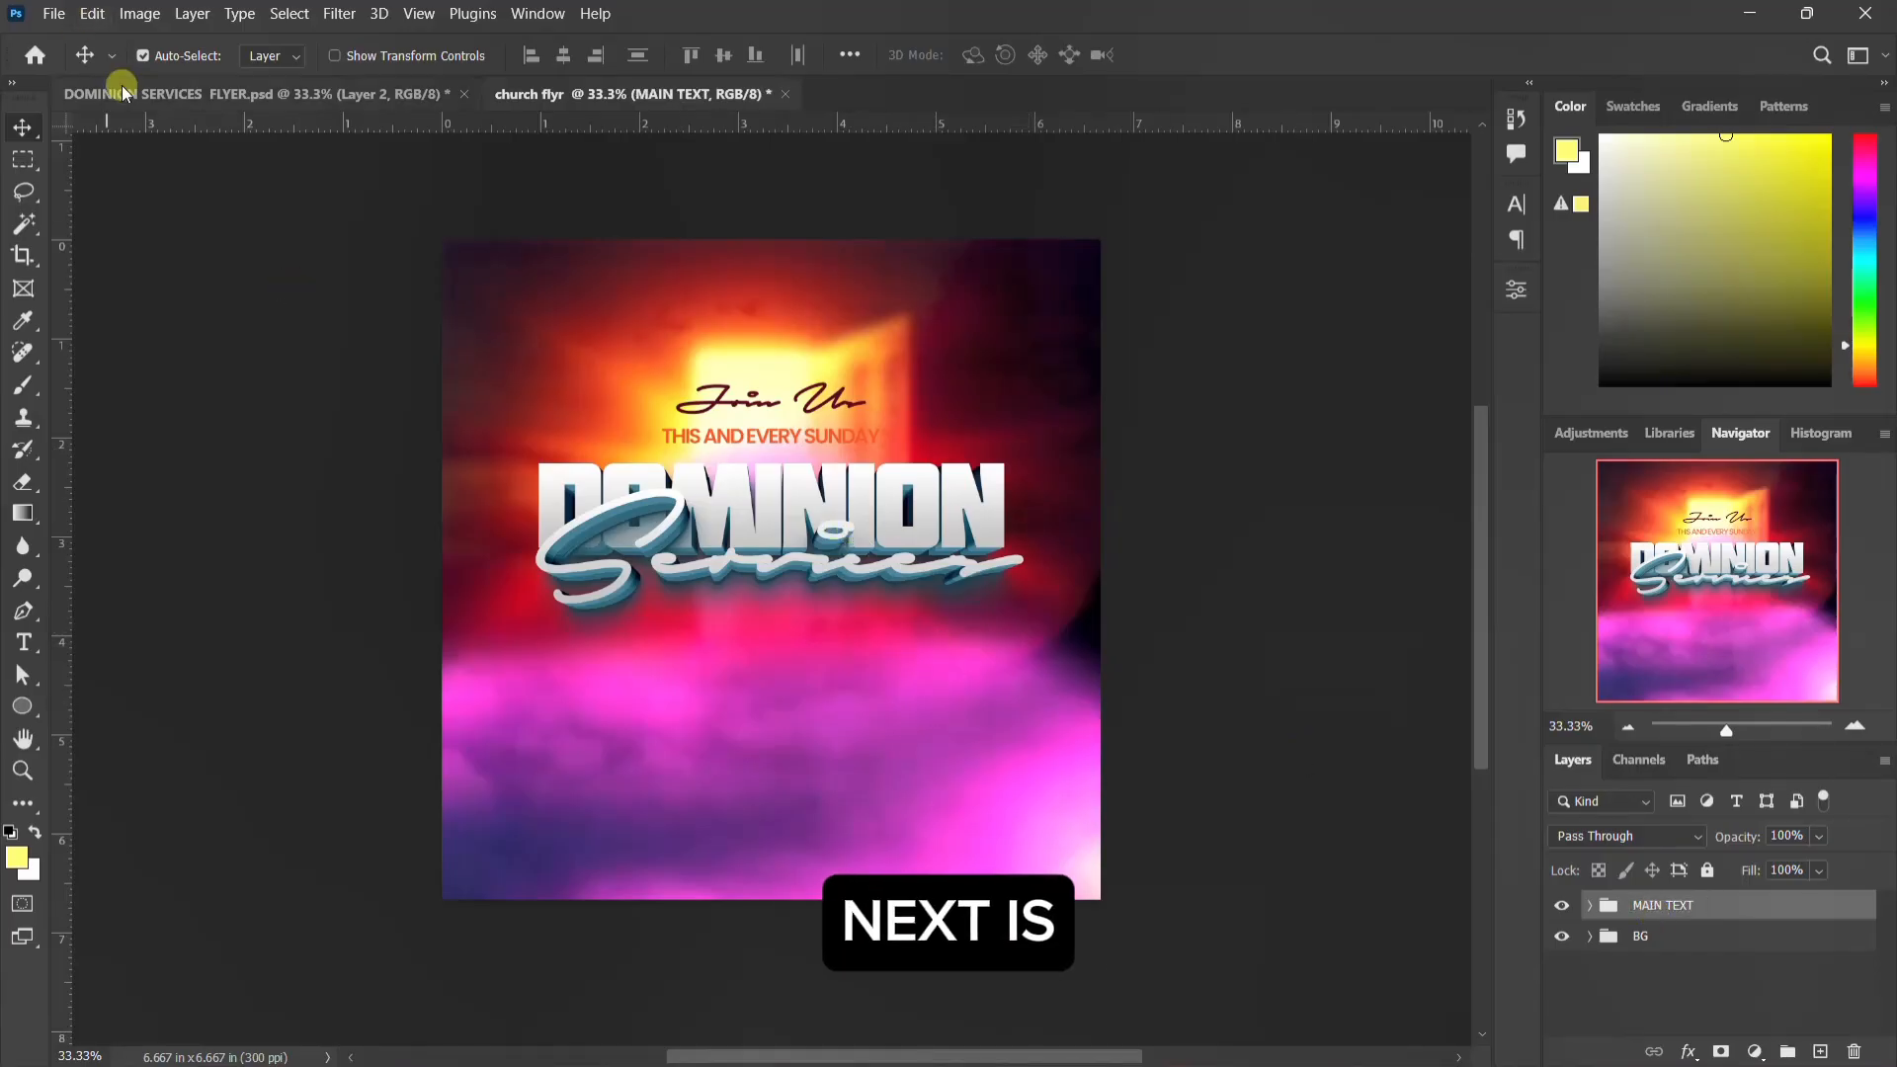
Step: Check the reference flyer, place the photo of the man in the navy suit as an embedded object, and remove its background
left_click(258, 99)
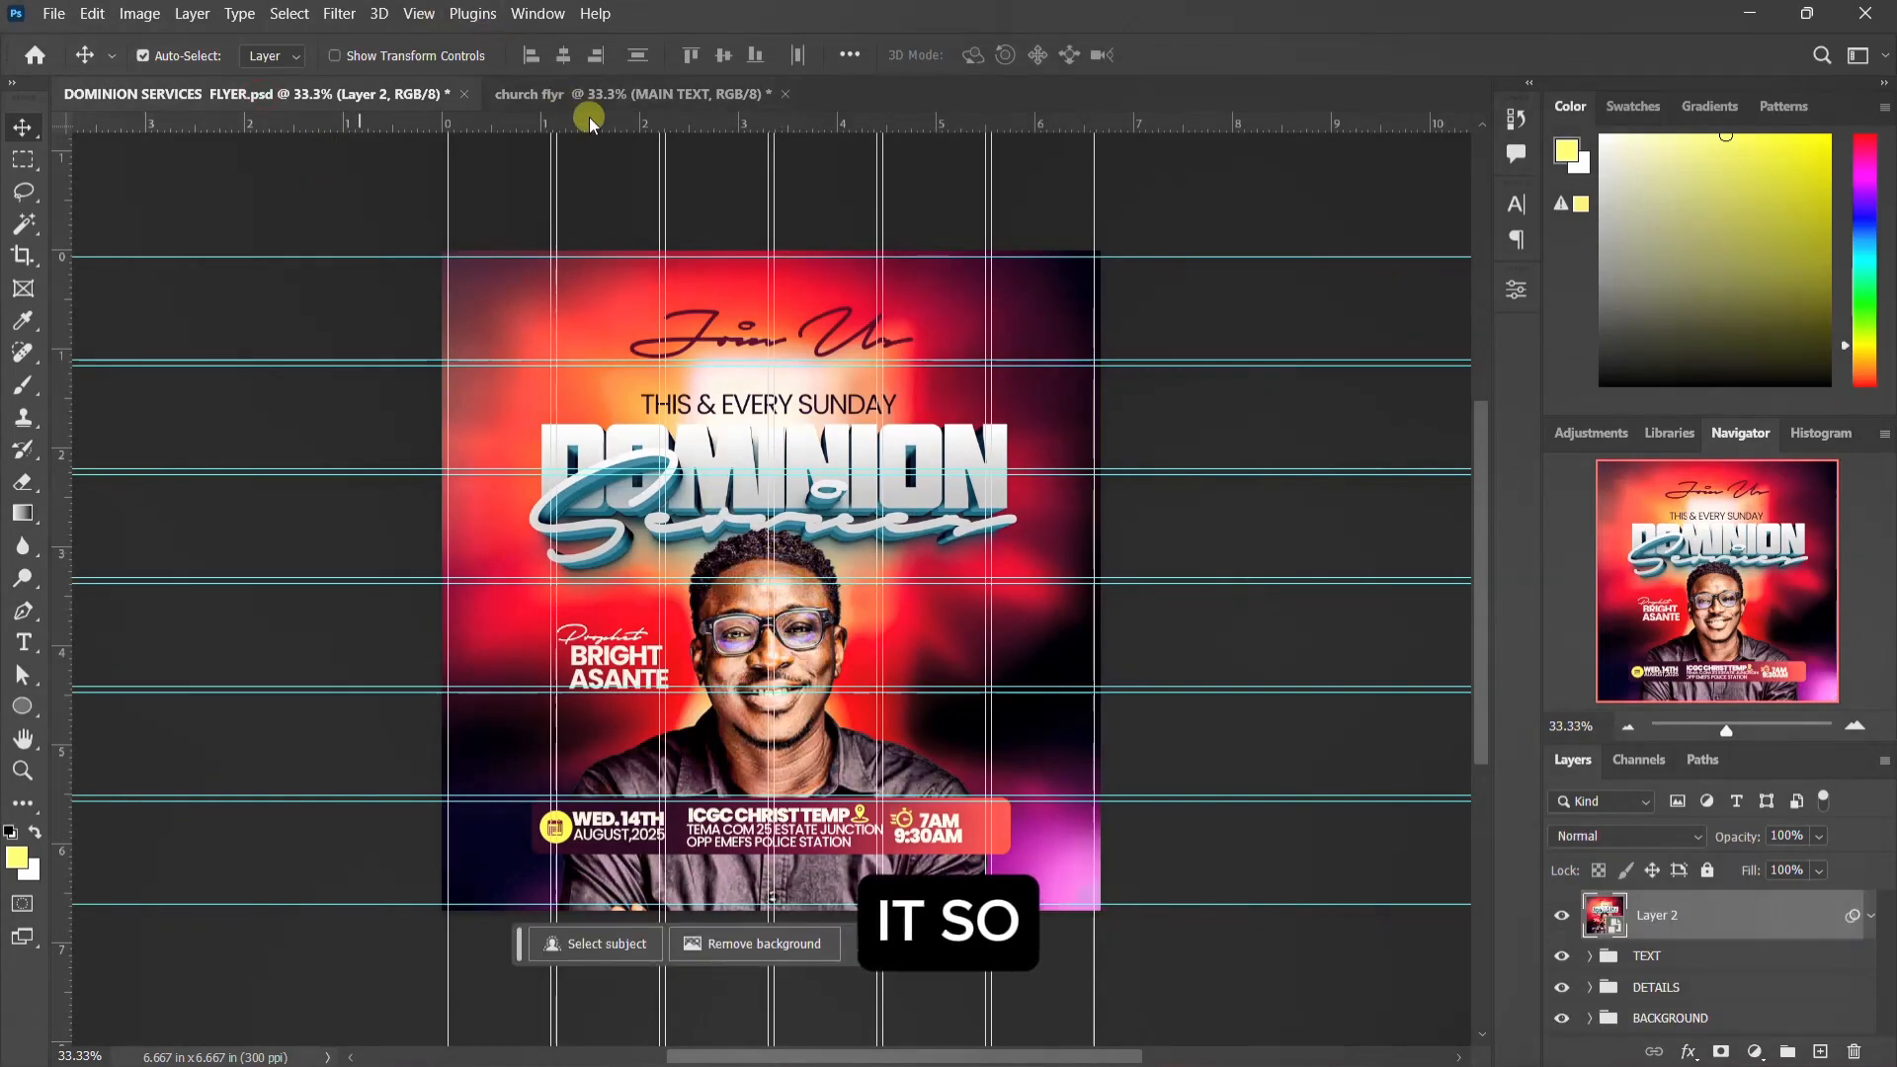
left_click(605, 91)
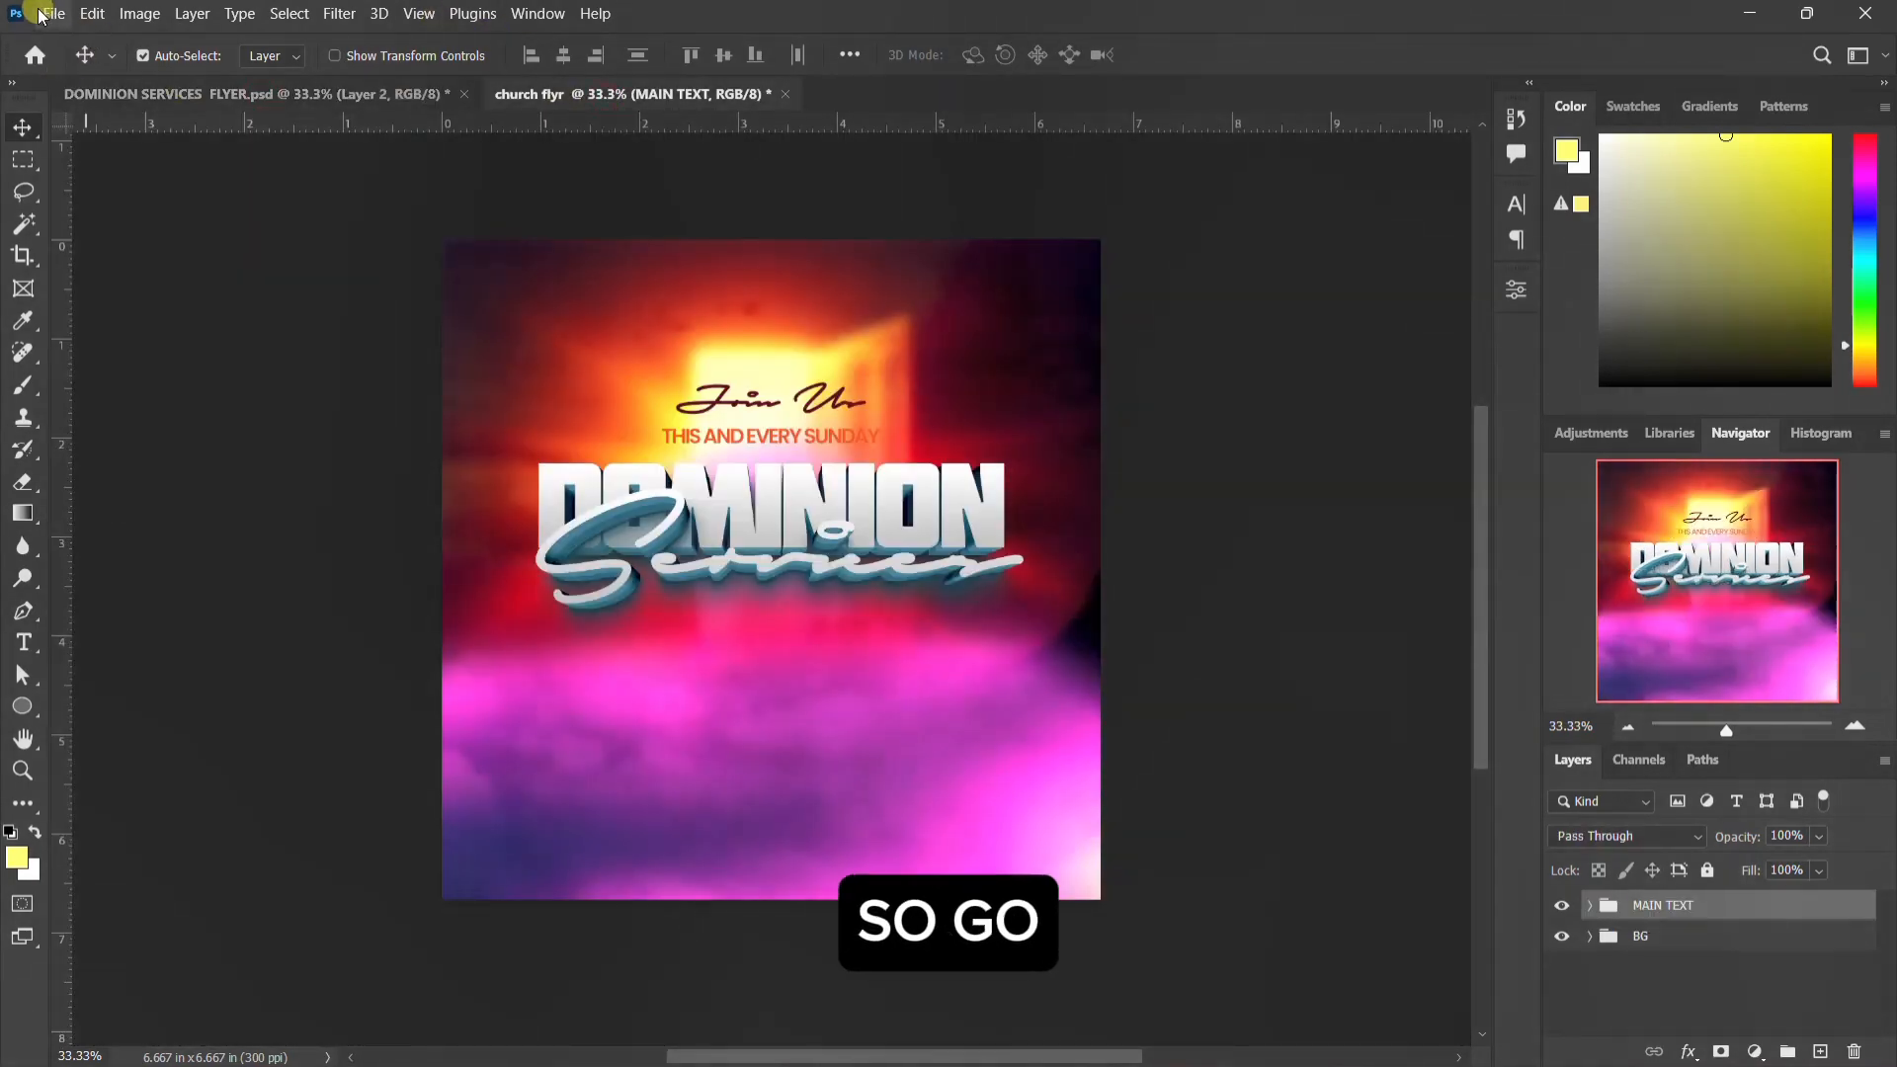
left_click(43, 14)
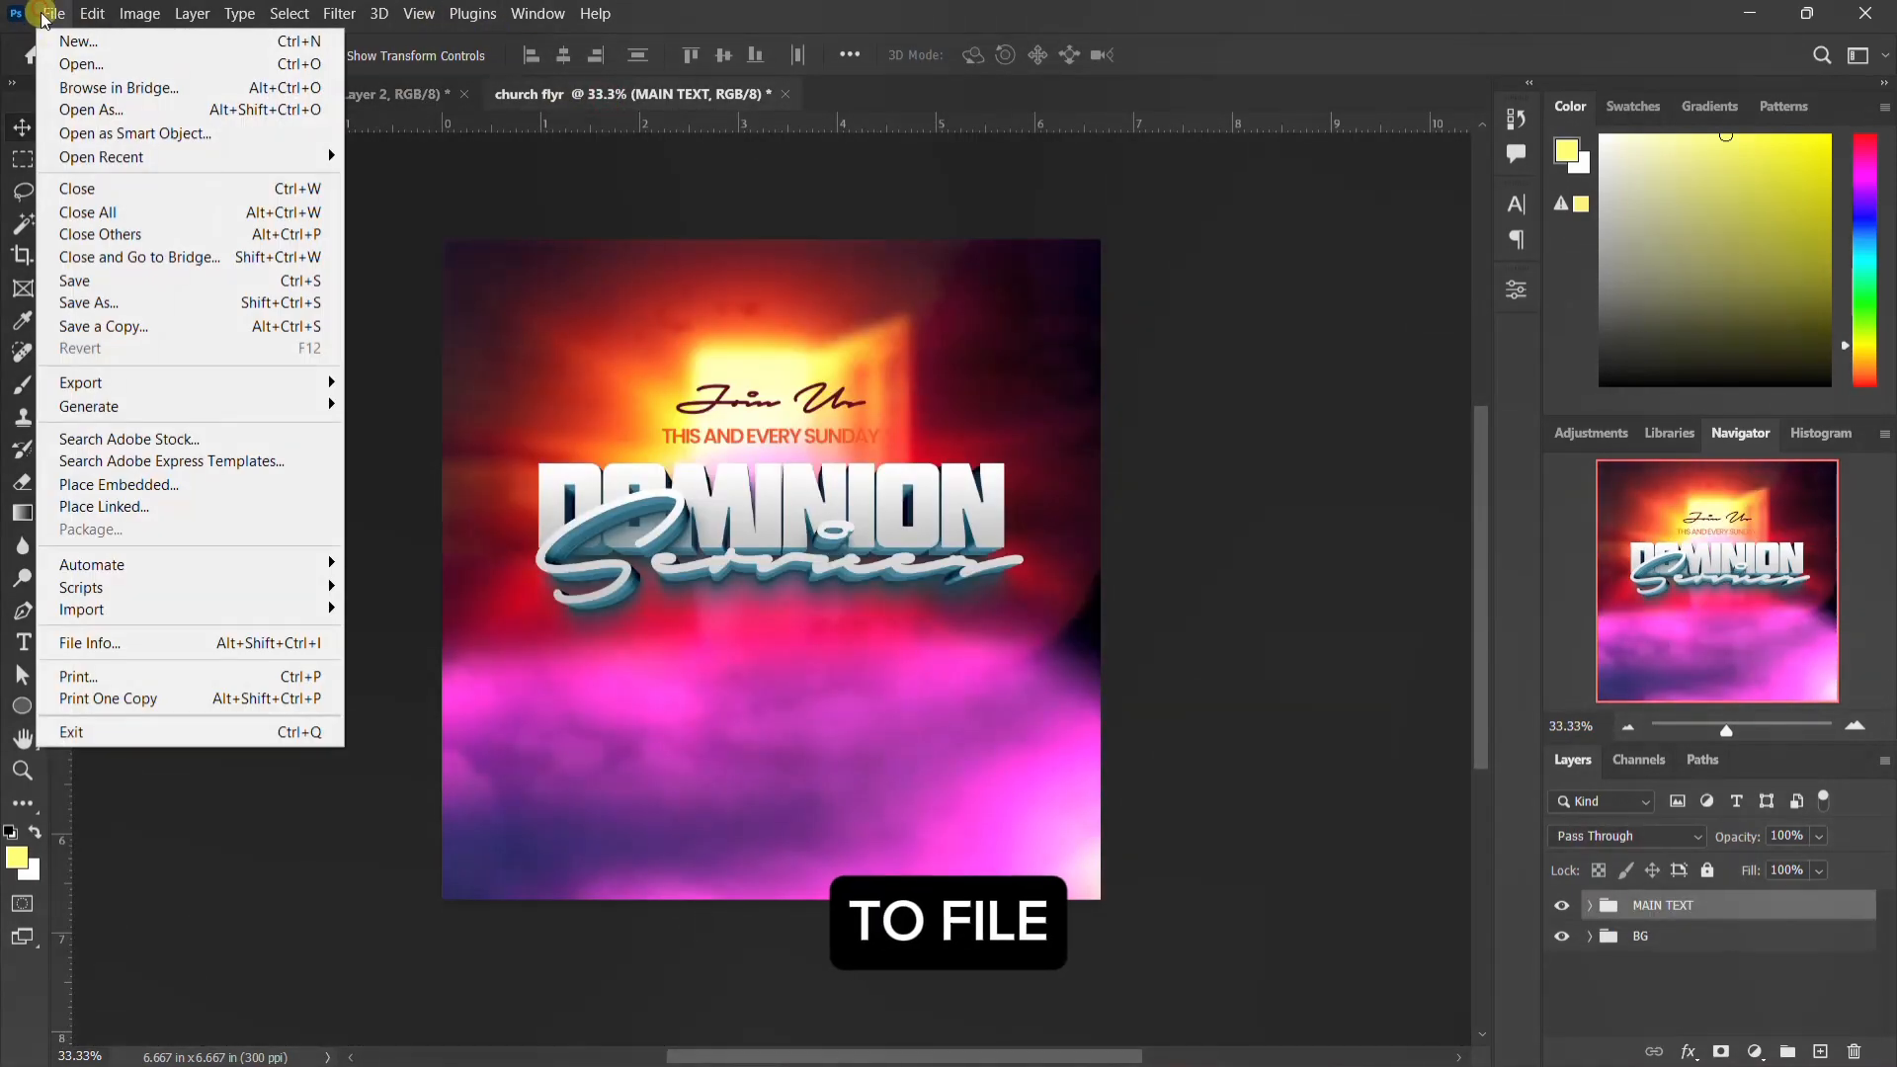
left_click(110, 486)
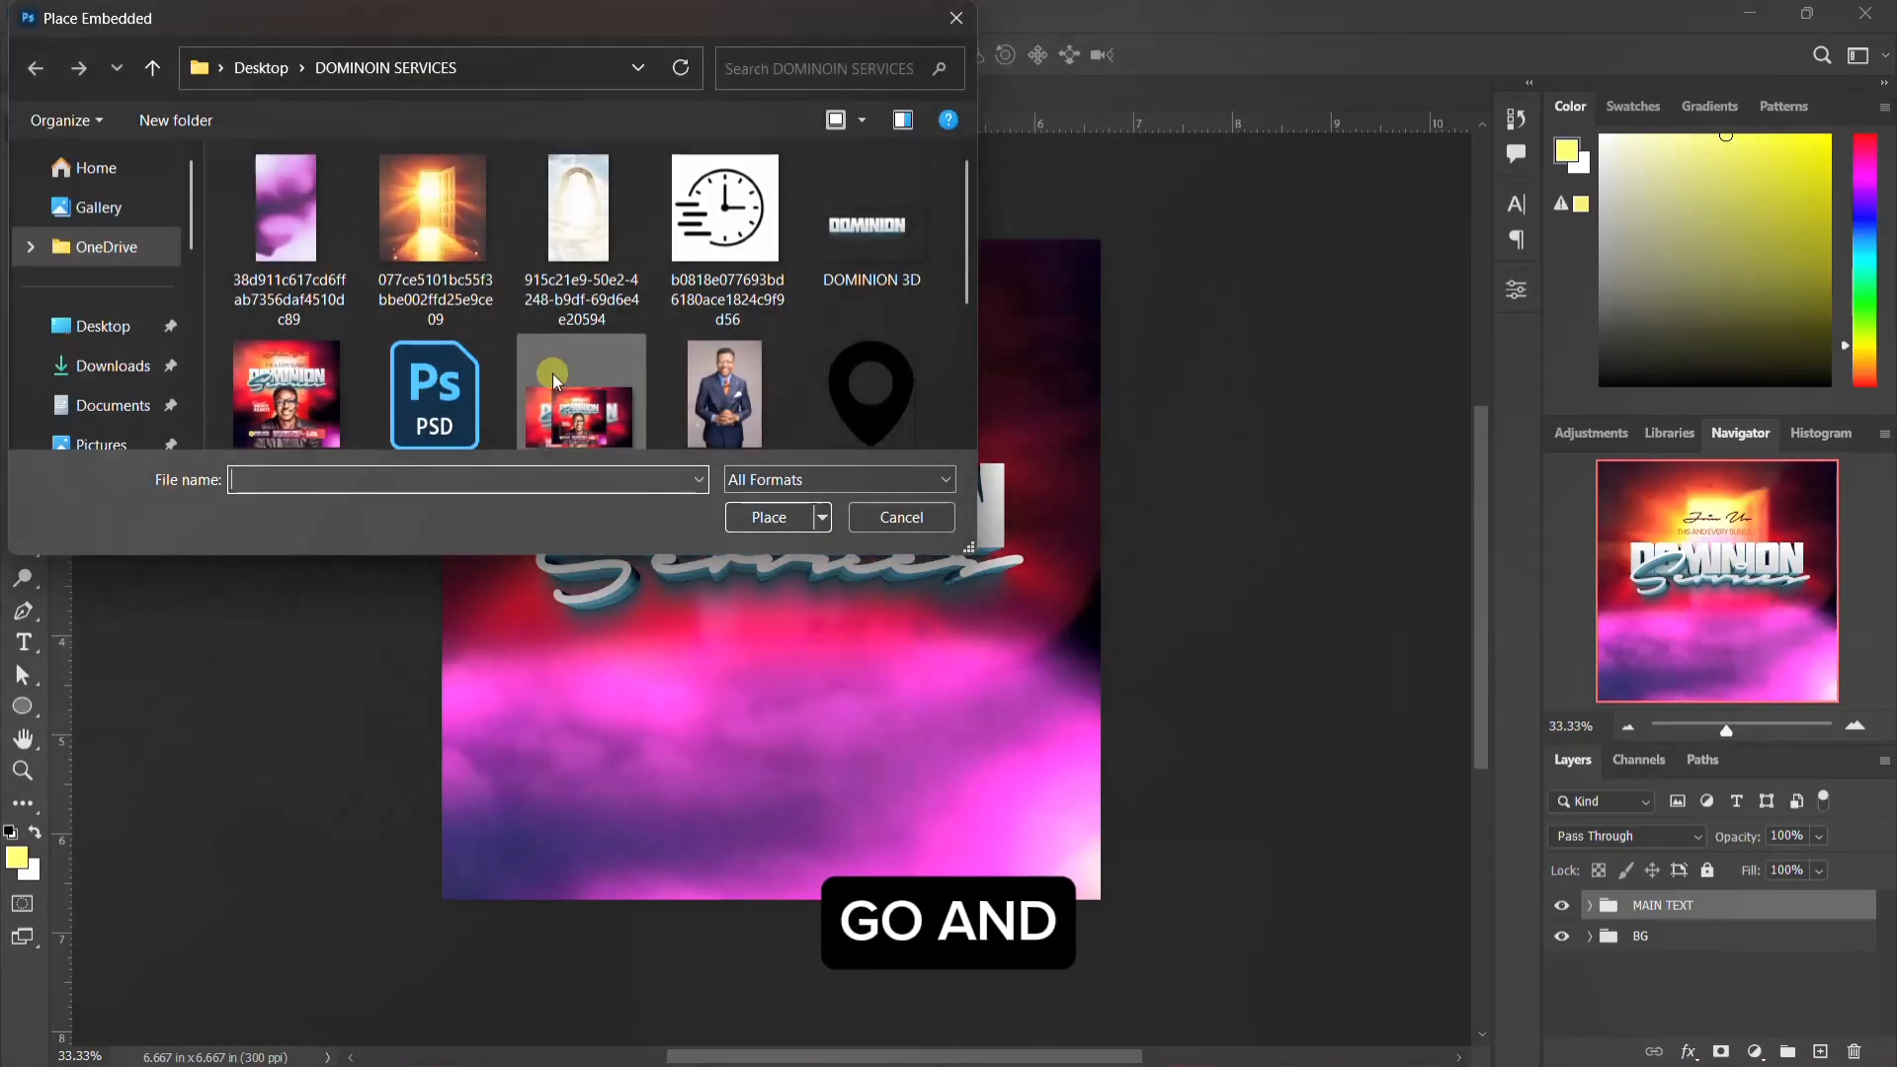
left_click(733, 388)
left_click(763, 512)
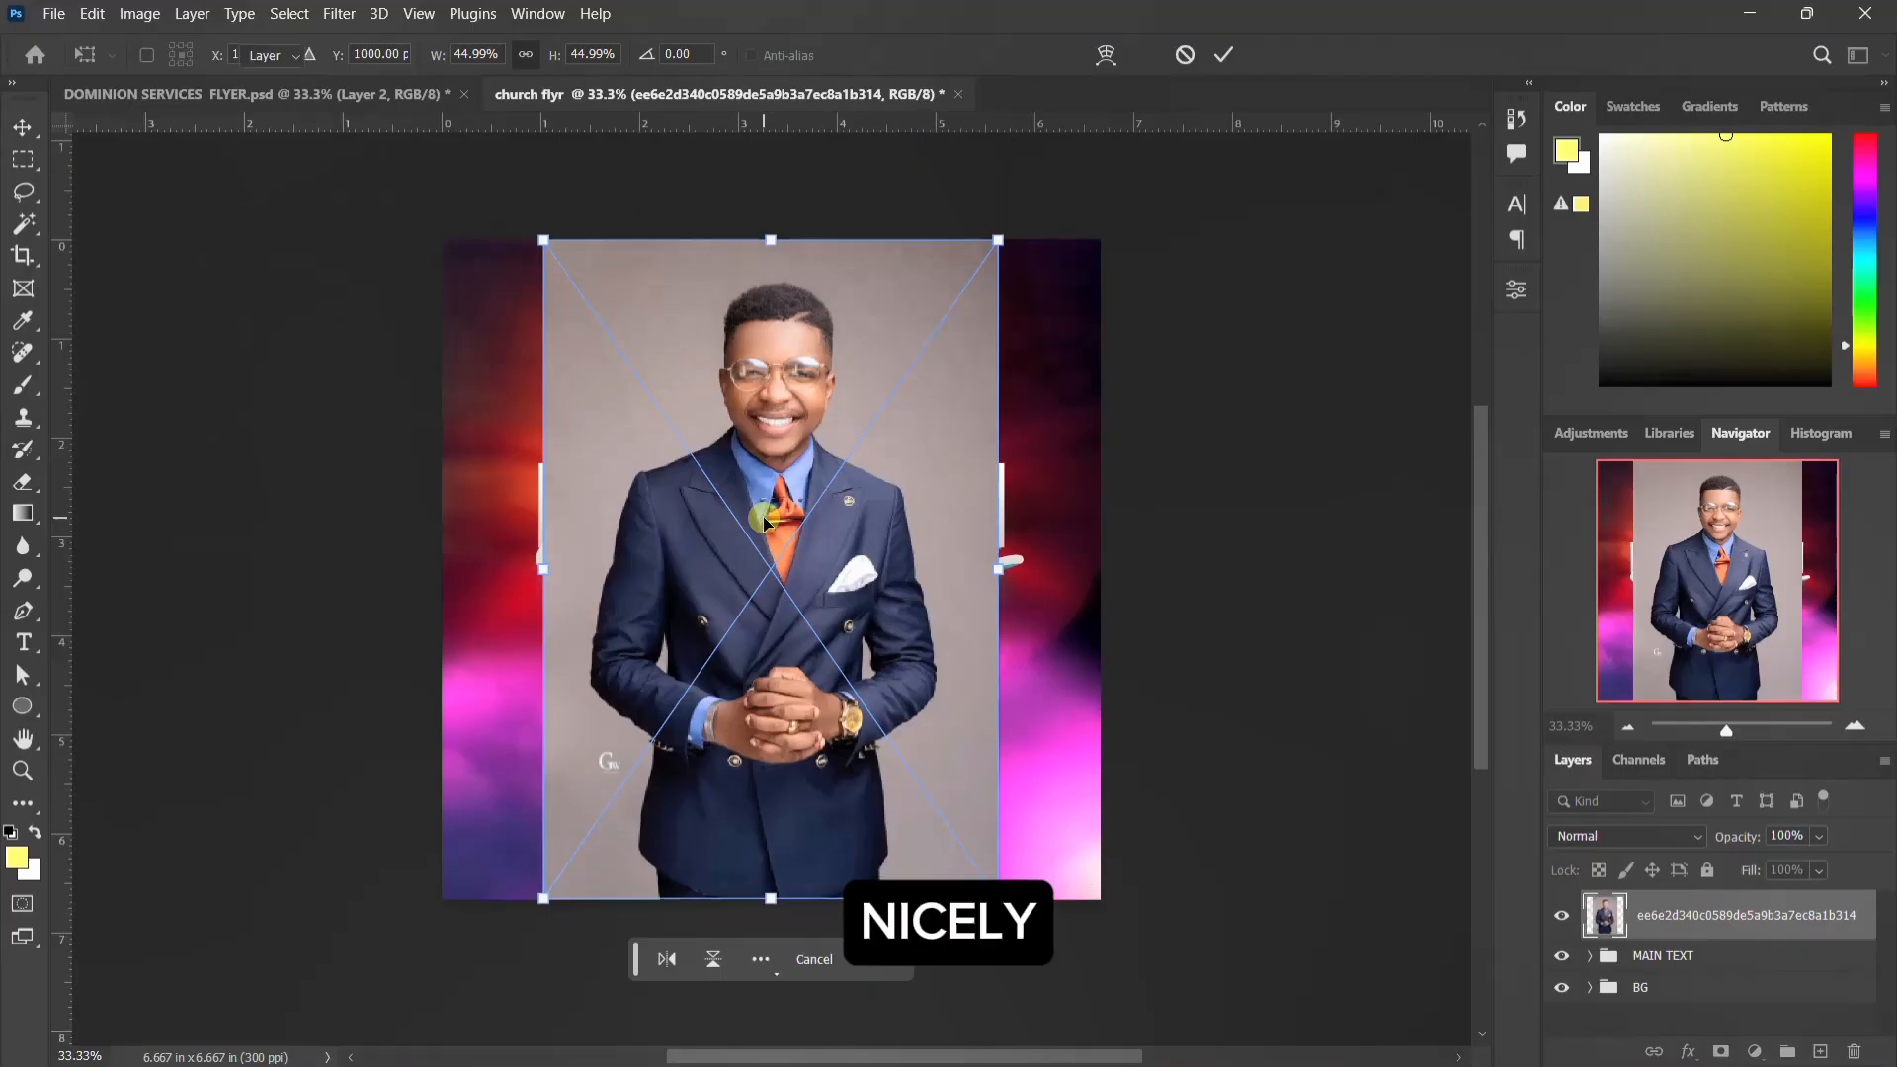
key("Return")
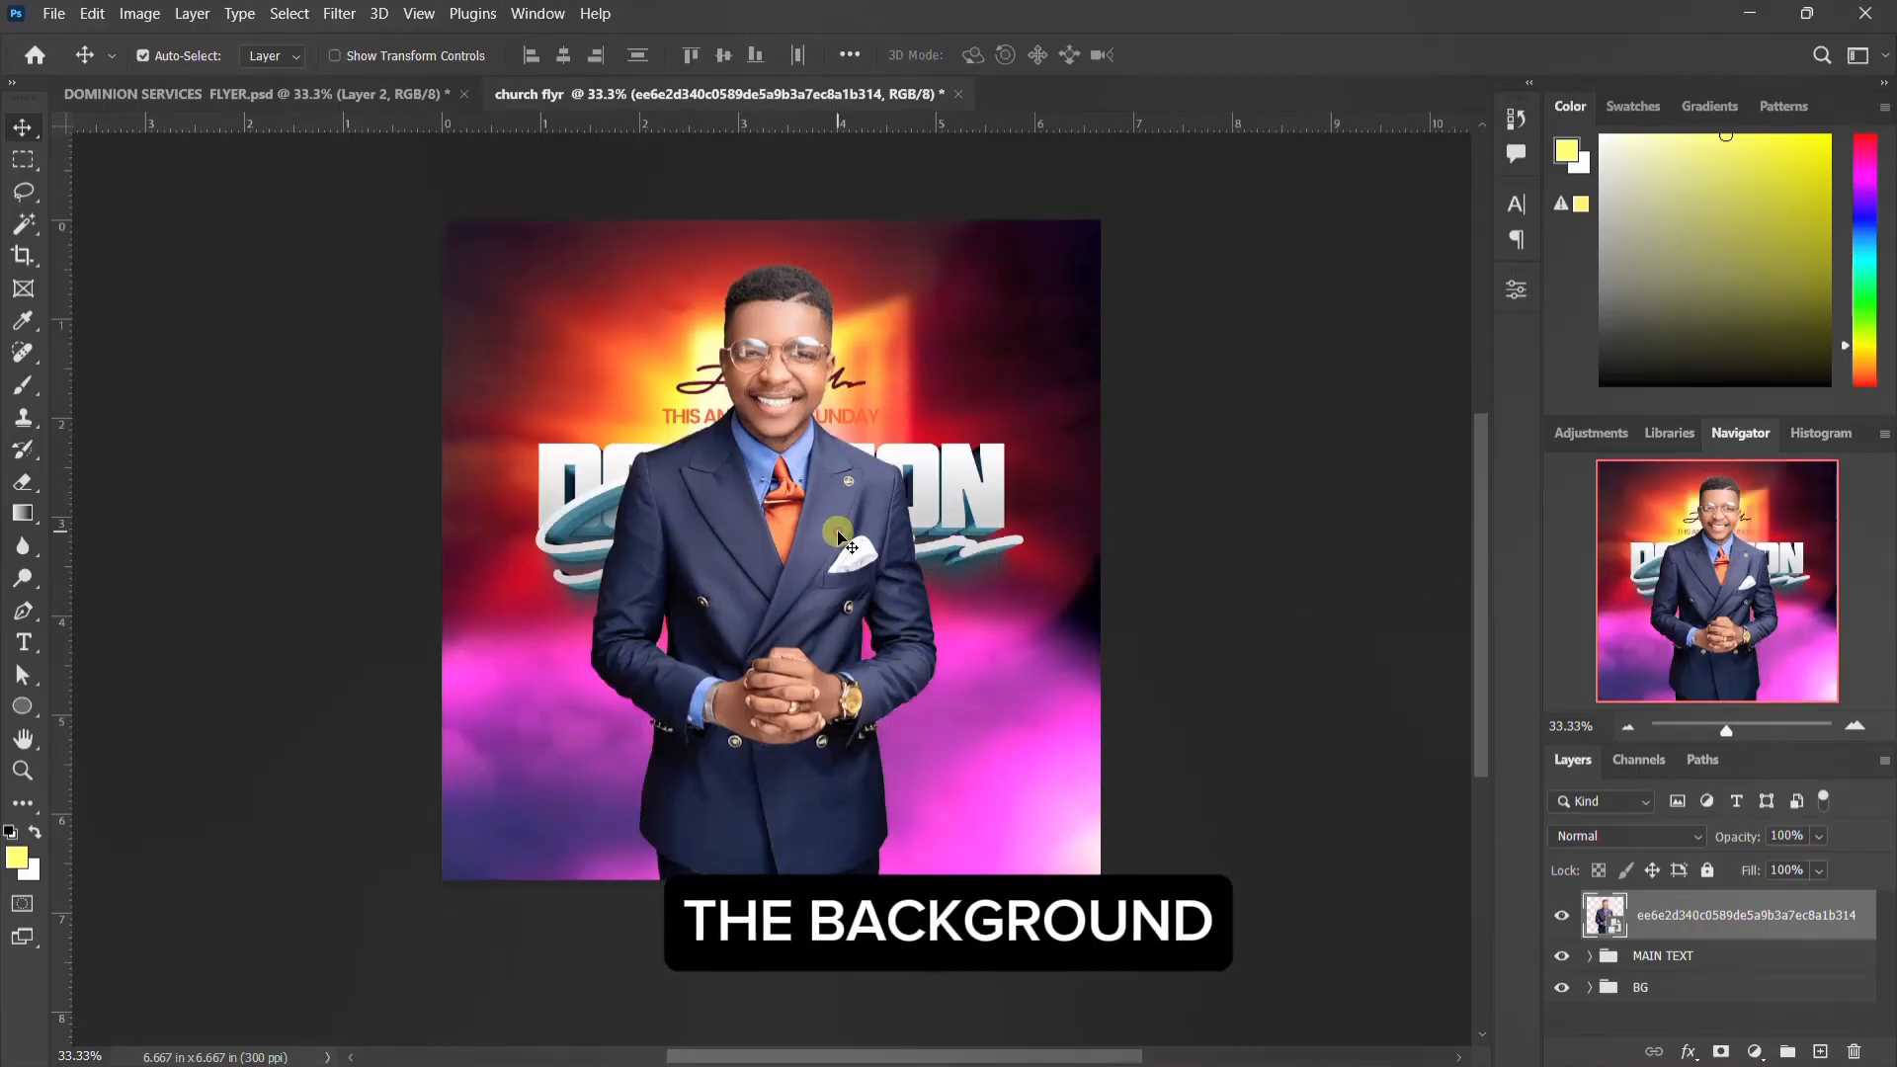
Step: Scale the man's cutout to about 135% and move it down so his head sits just below the SERVICES title
key("ctrl")
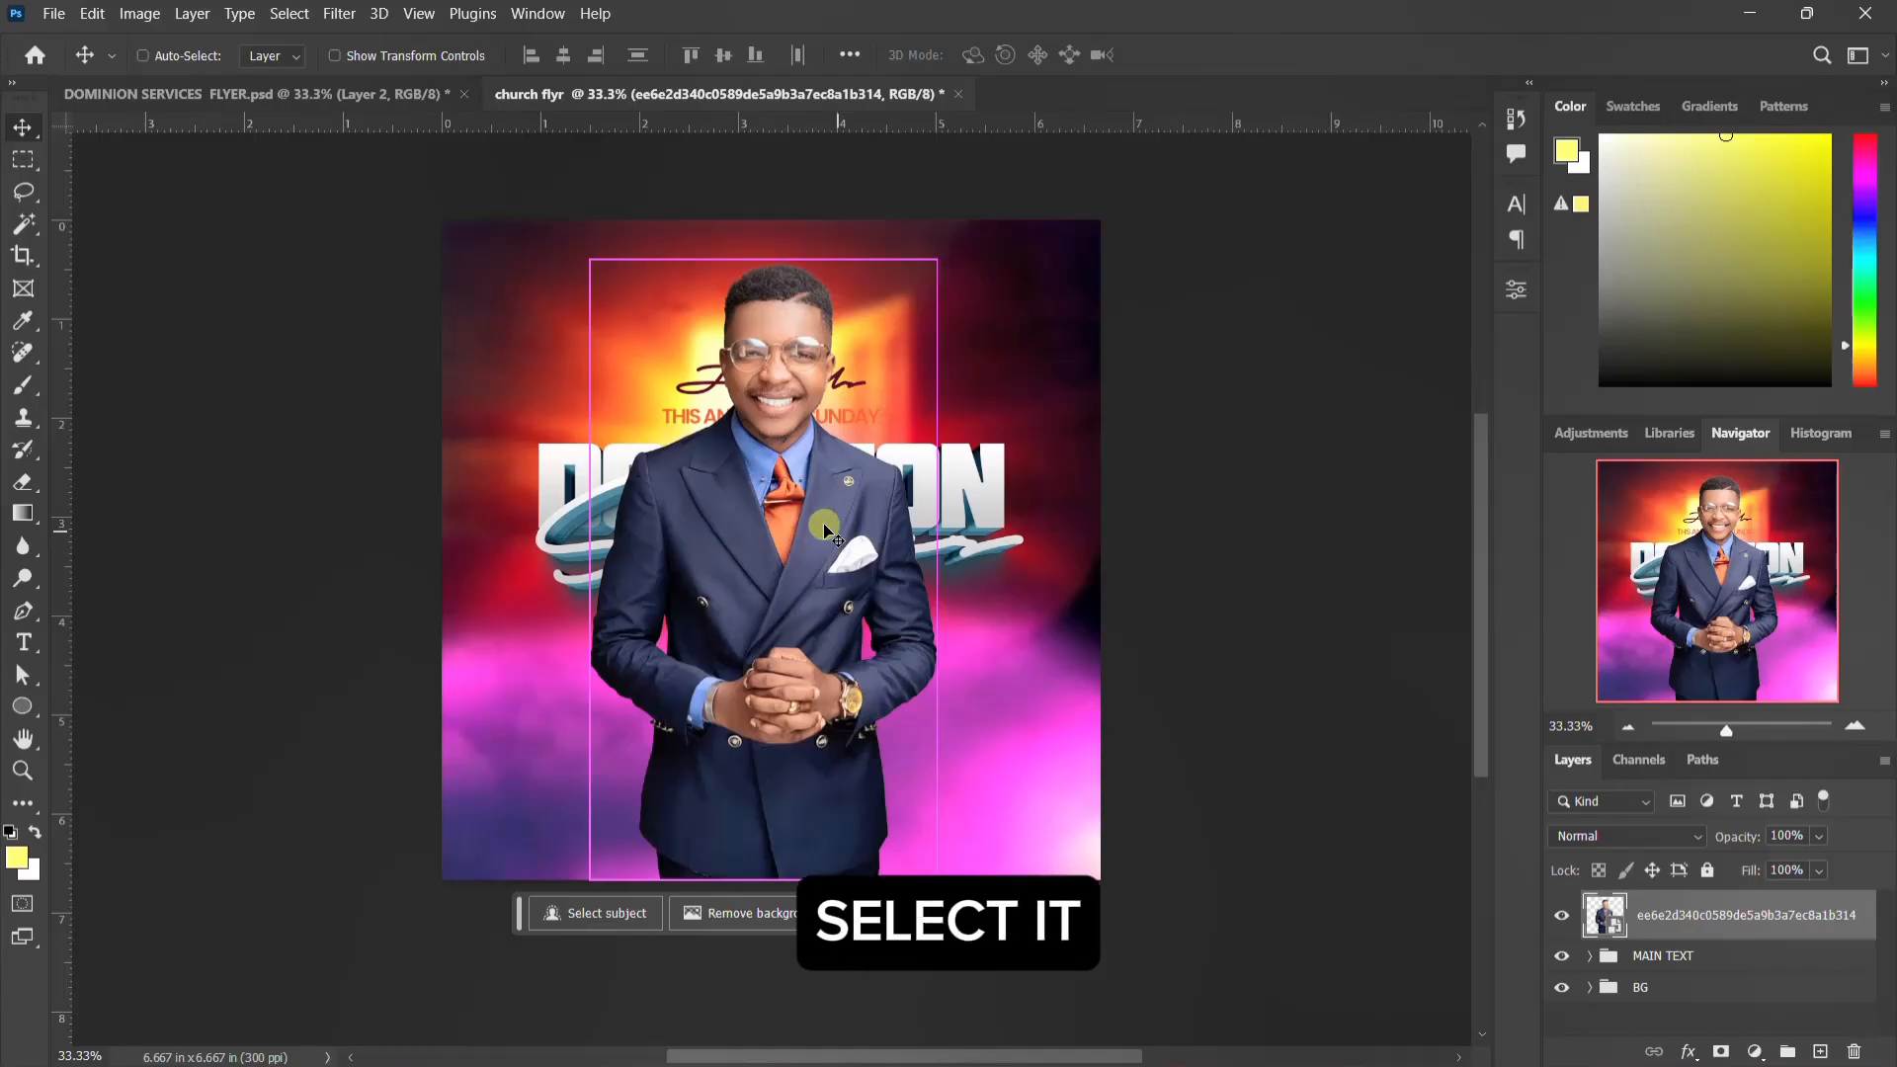
key("ctrl+t")
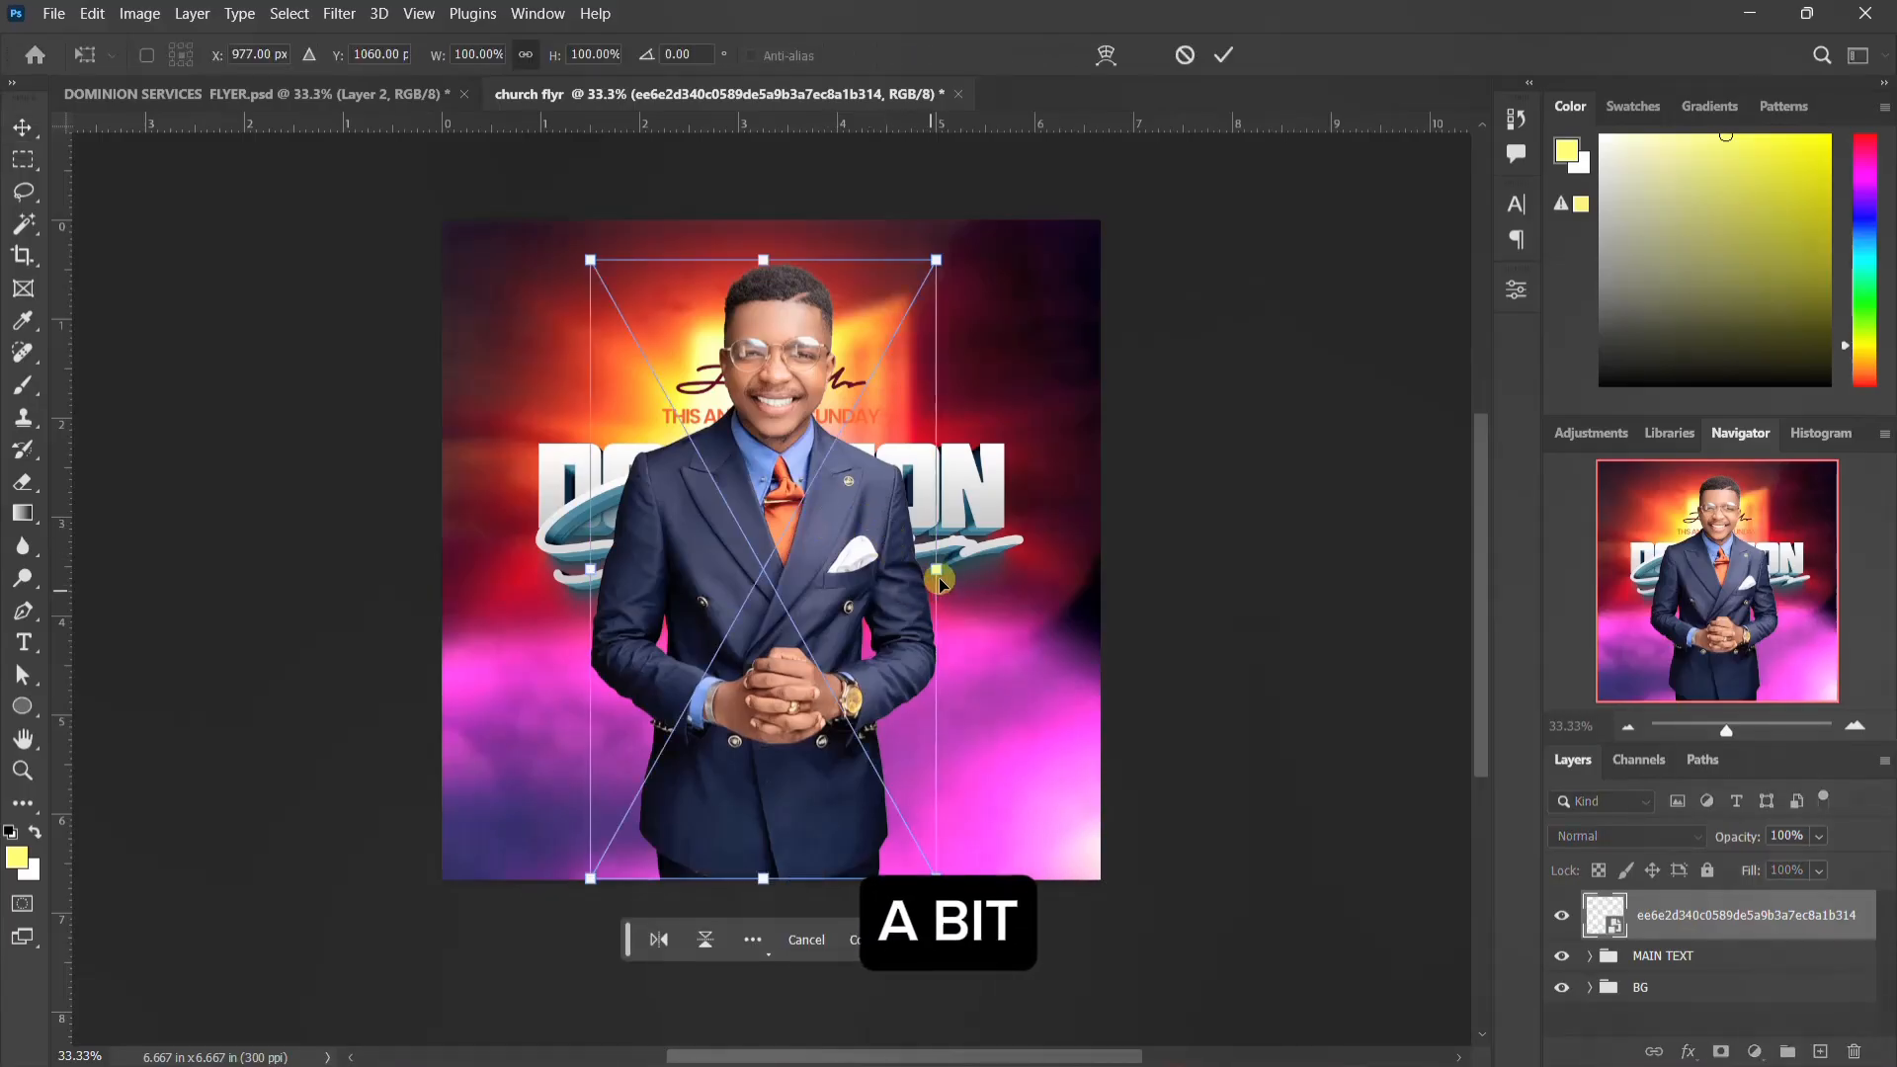
left_click_drag(936, 570, 1004, 568)
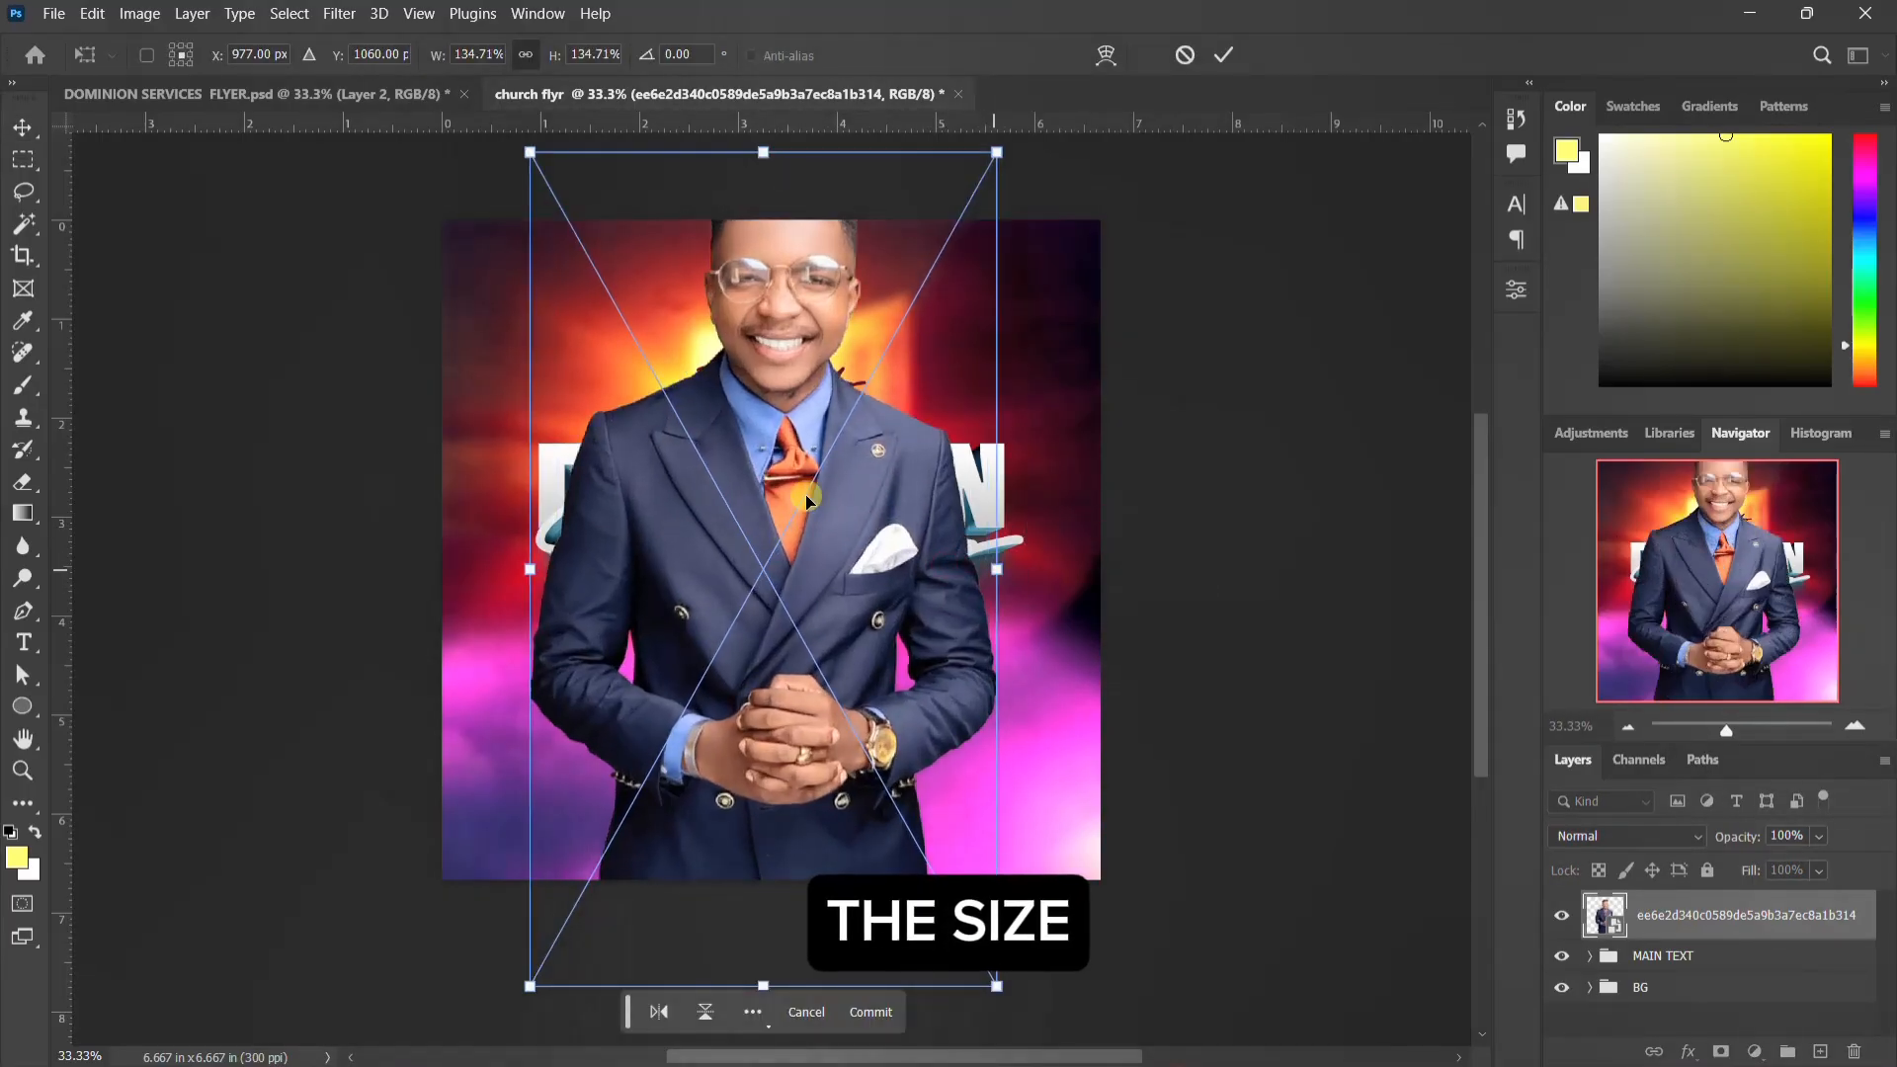
left_click_drag(800, 498, 800, 876)
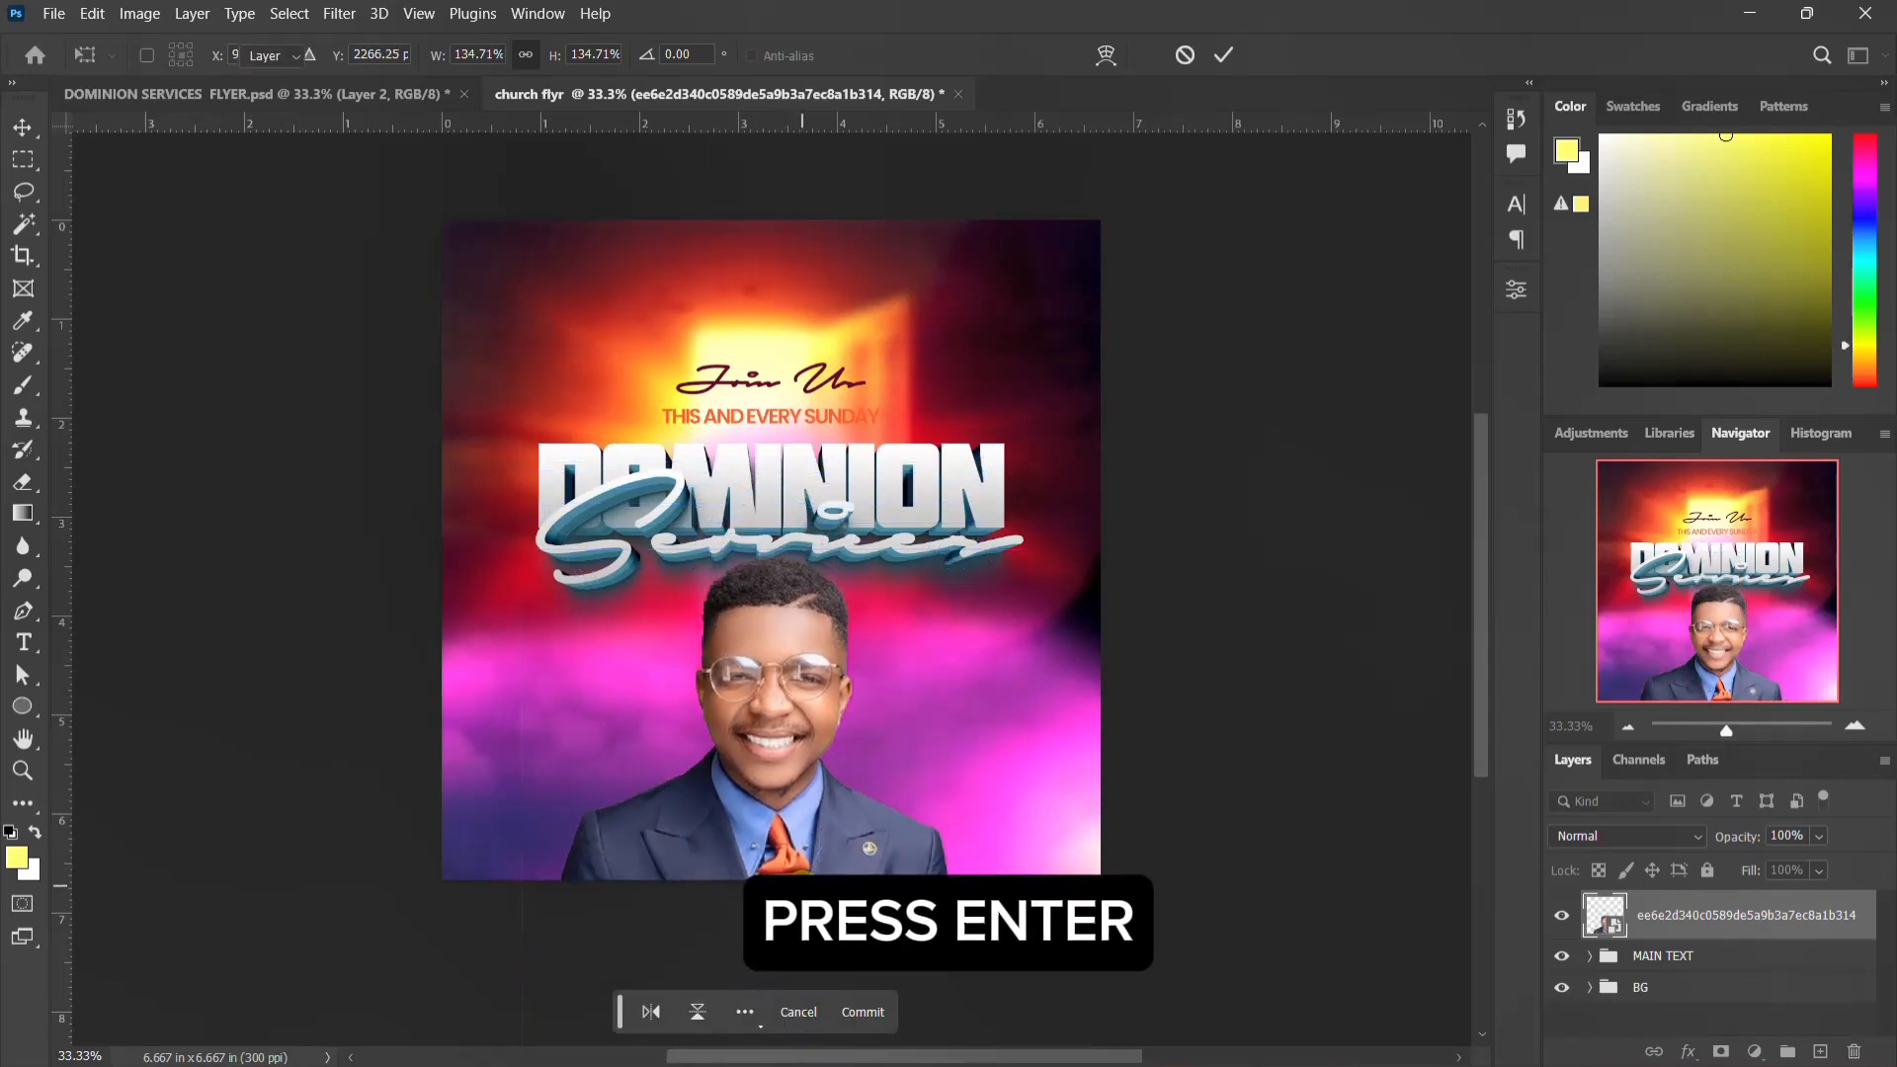
key("Return")
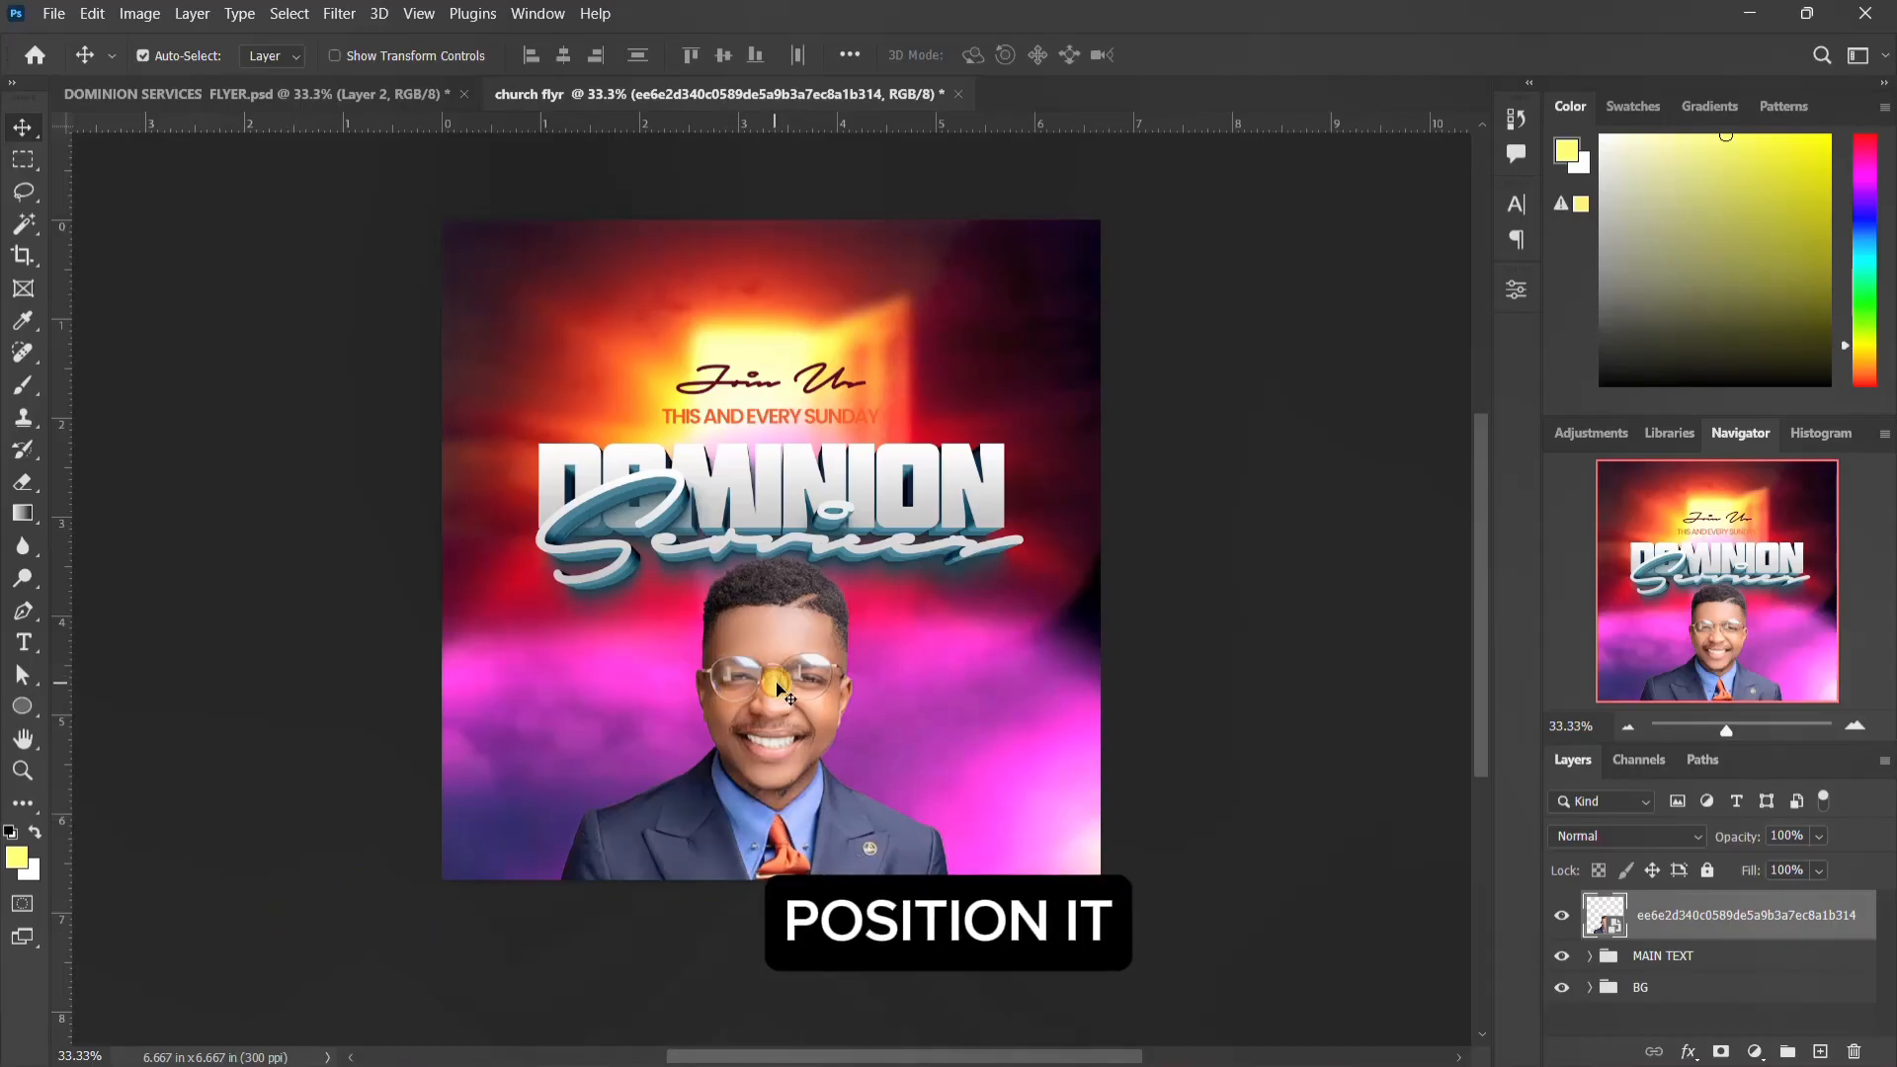
left_click_drag(775, 683, 782, 705)
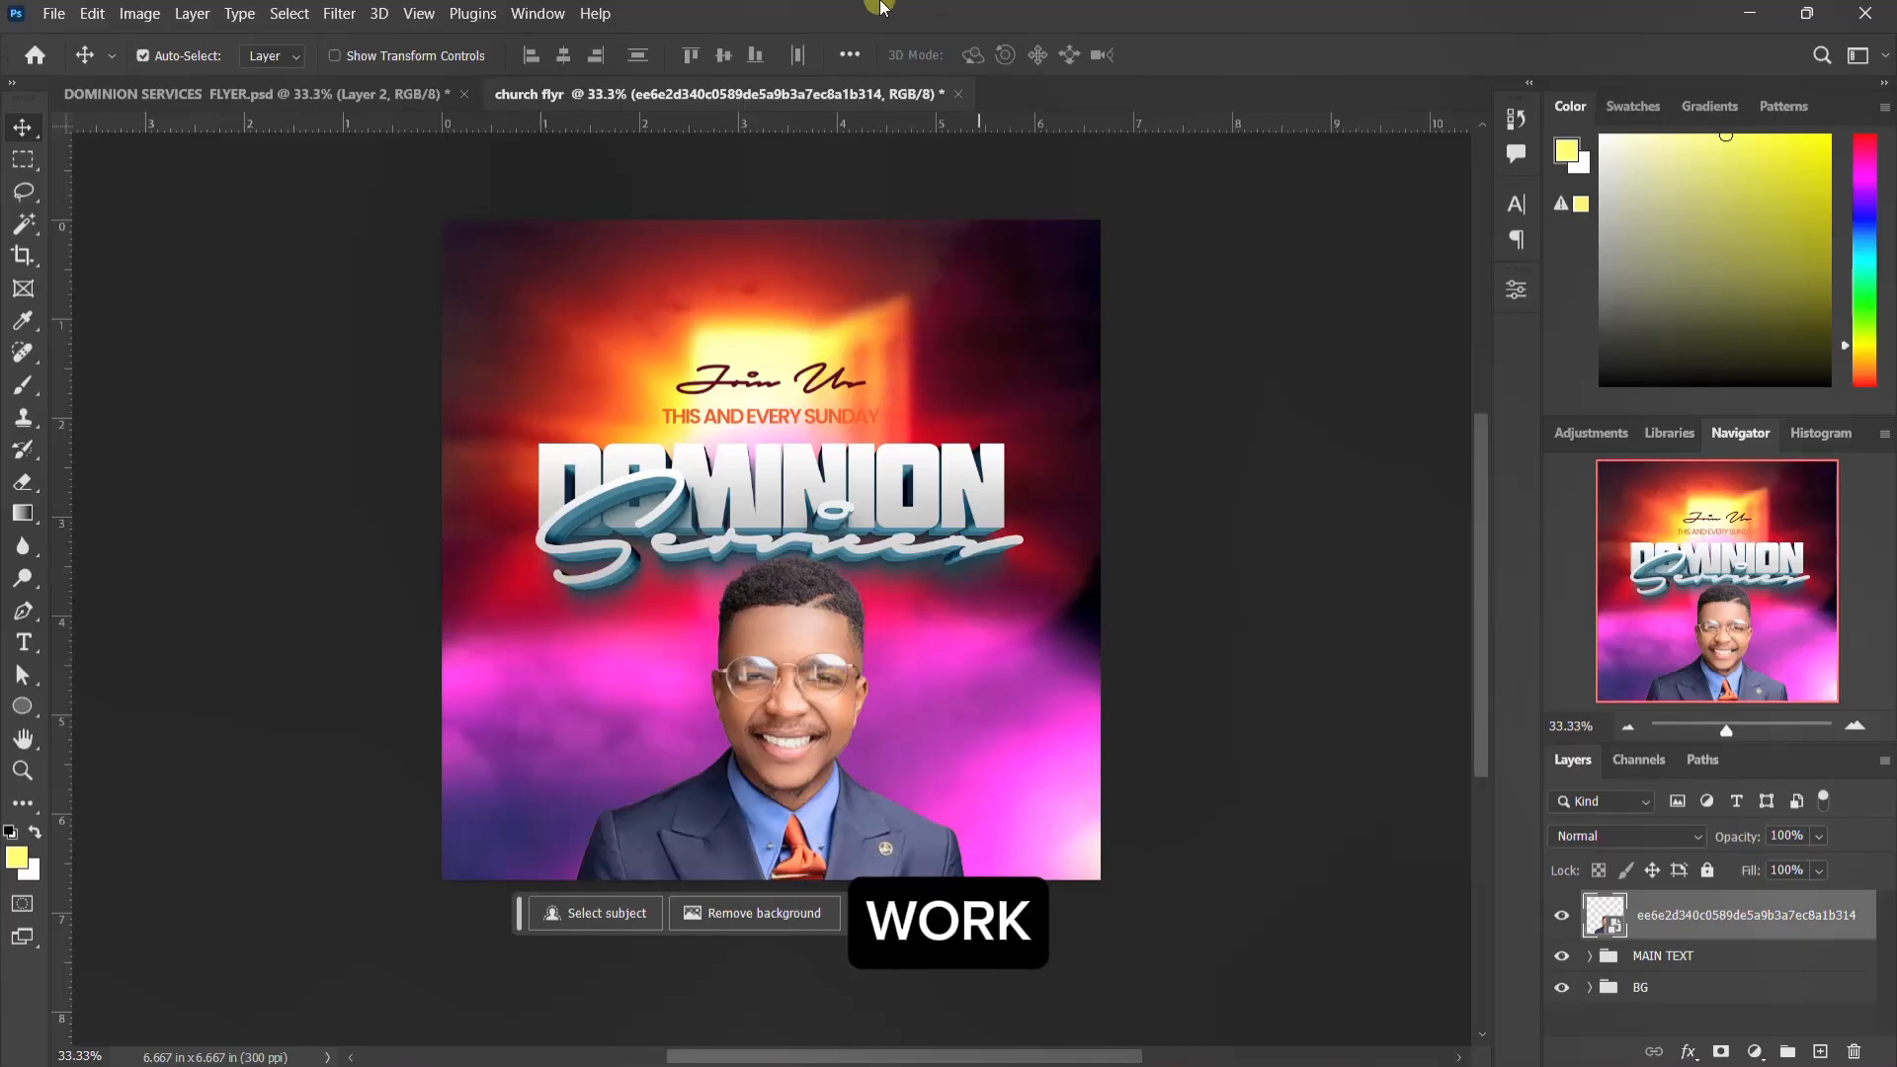
left_click(341, 14)
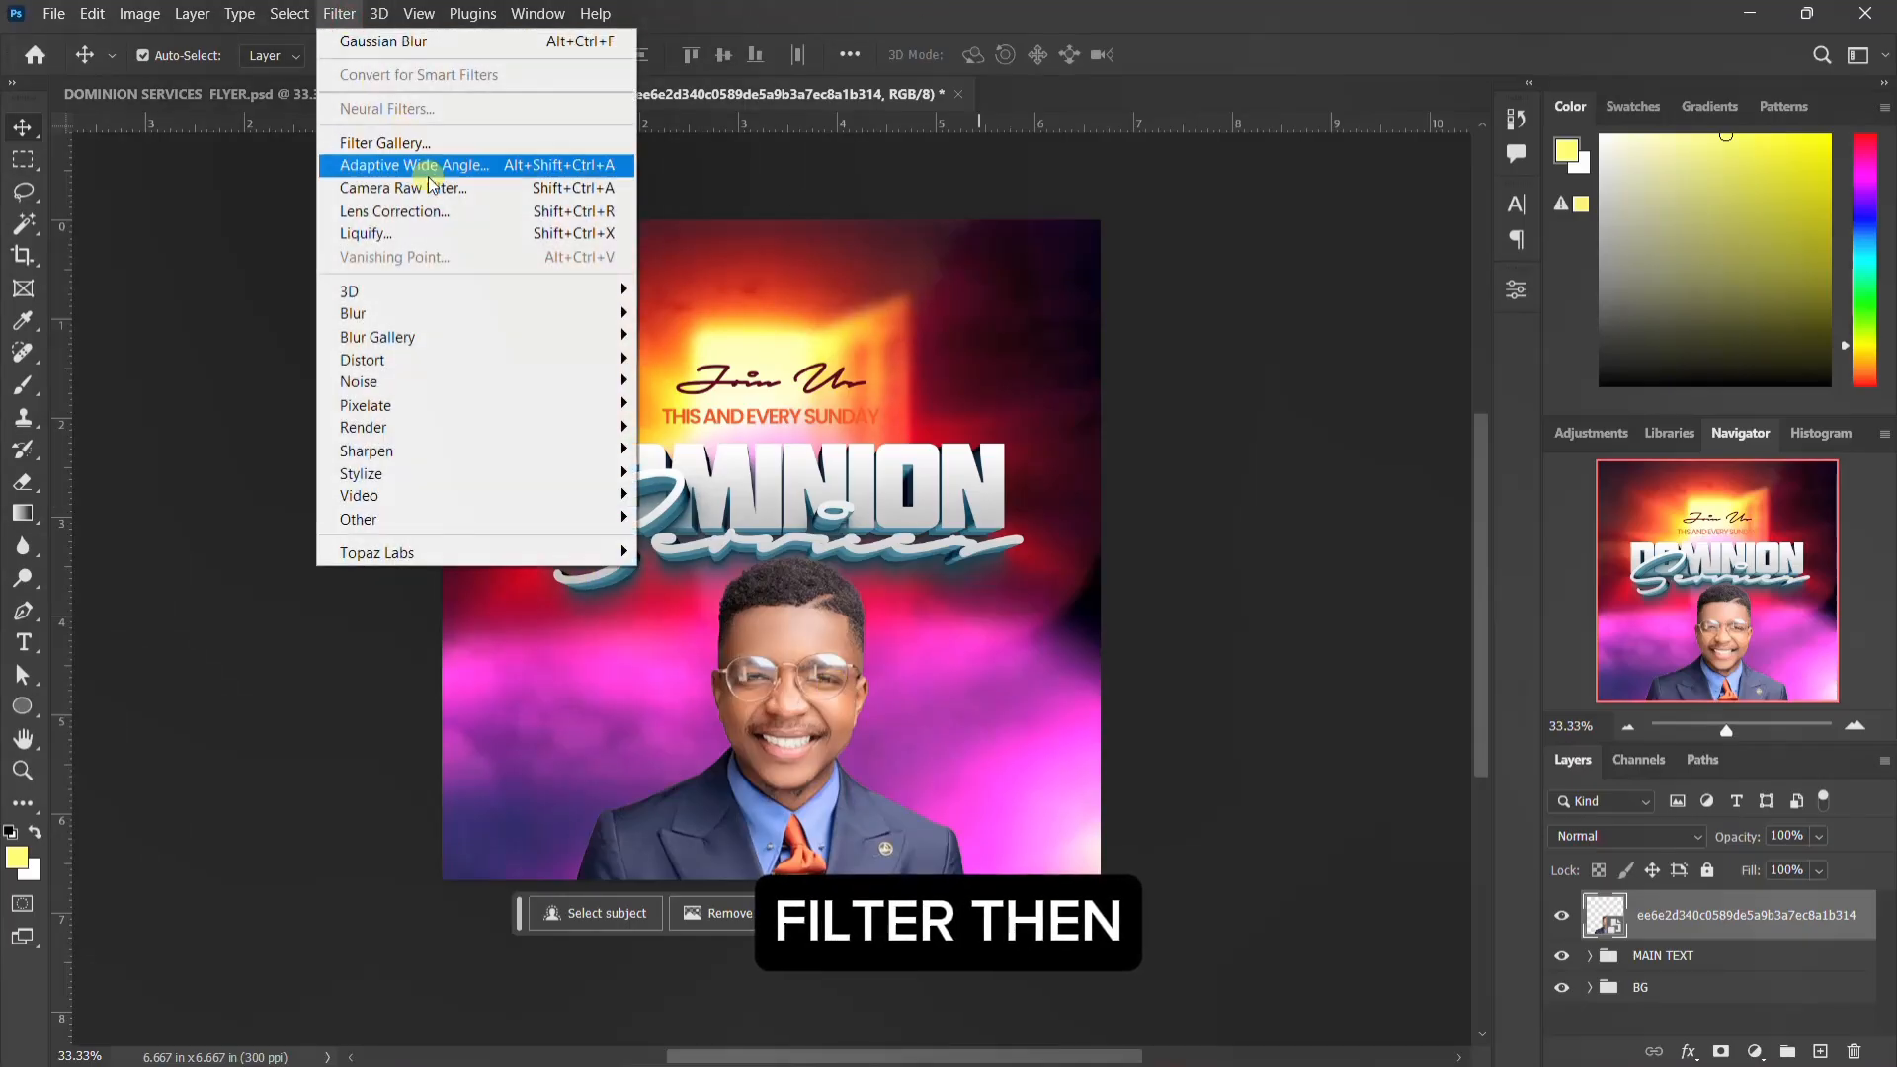
left_click(437, 187)
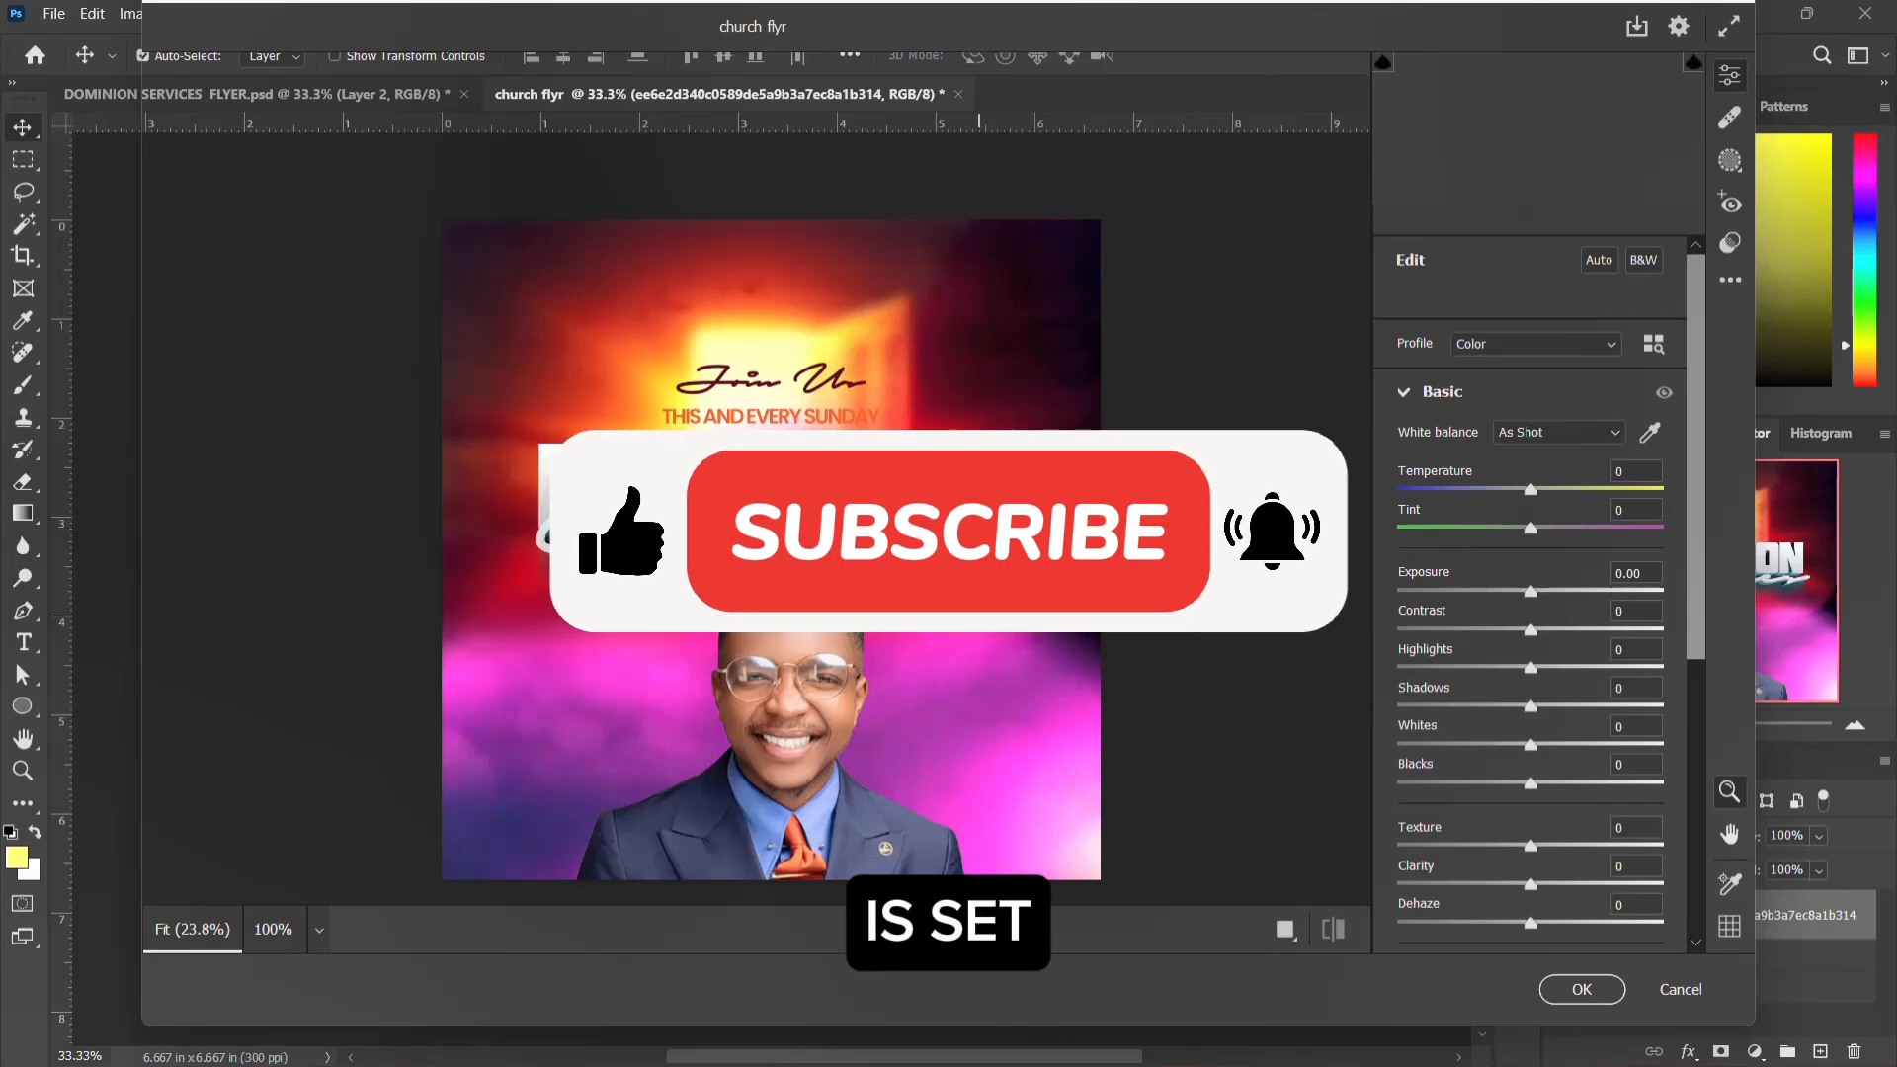
key("Escape")
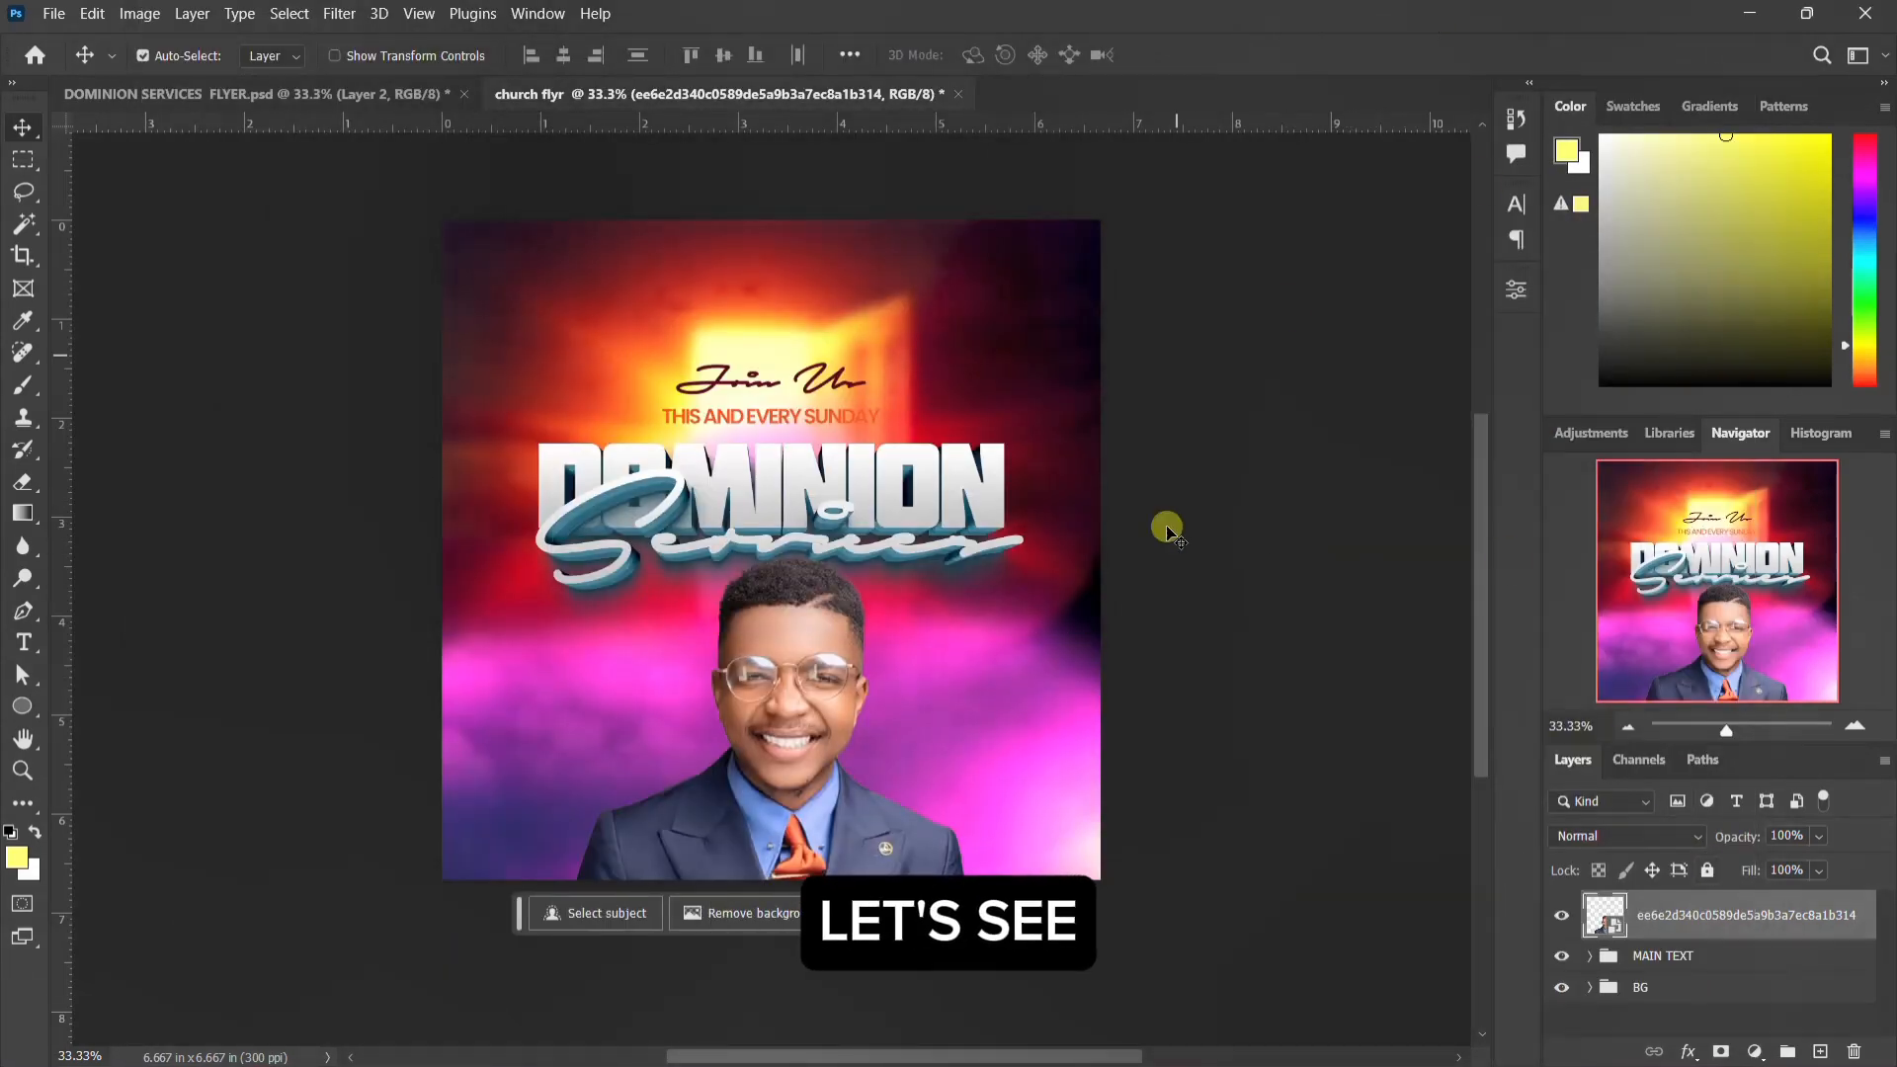
Step: Apply a Camera Raw filter to the man's photo with Blacks +59, Texture +43, Clarity +44 and Dehaze +67, comparing before and after
left_click(339, 14)
left_click(417, 187)
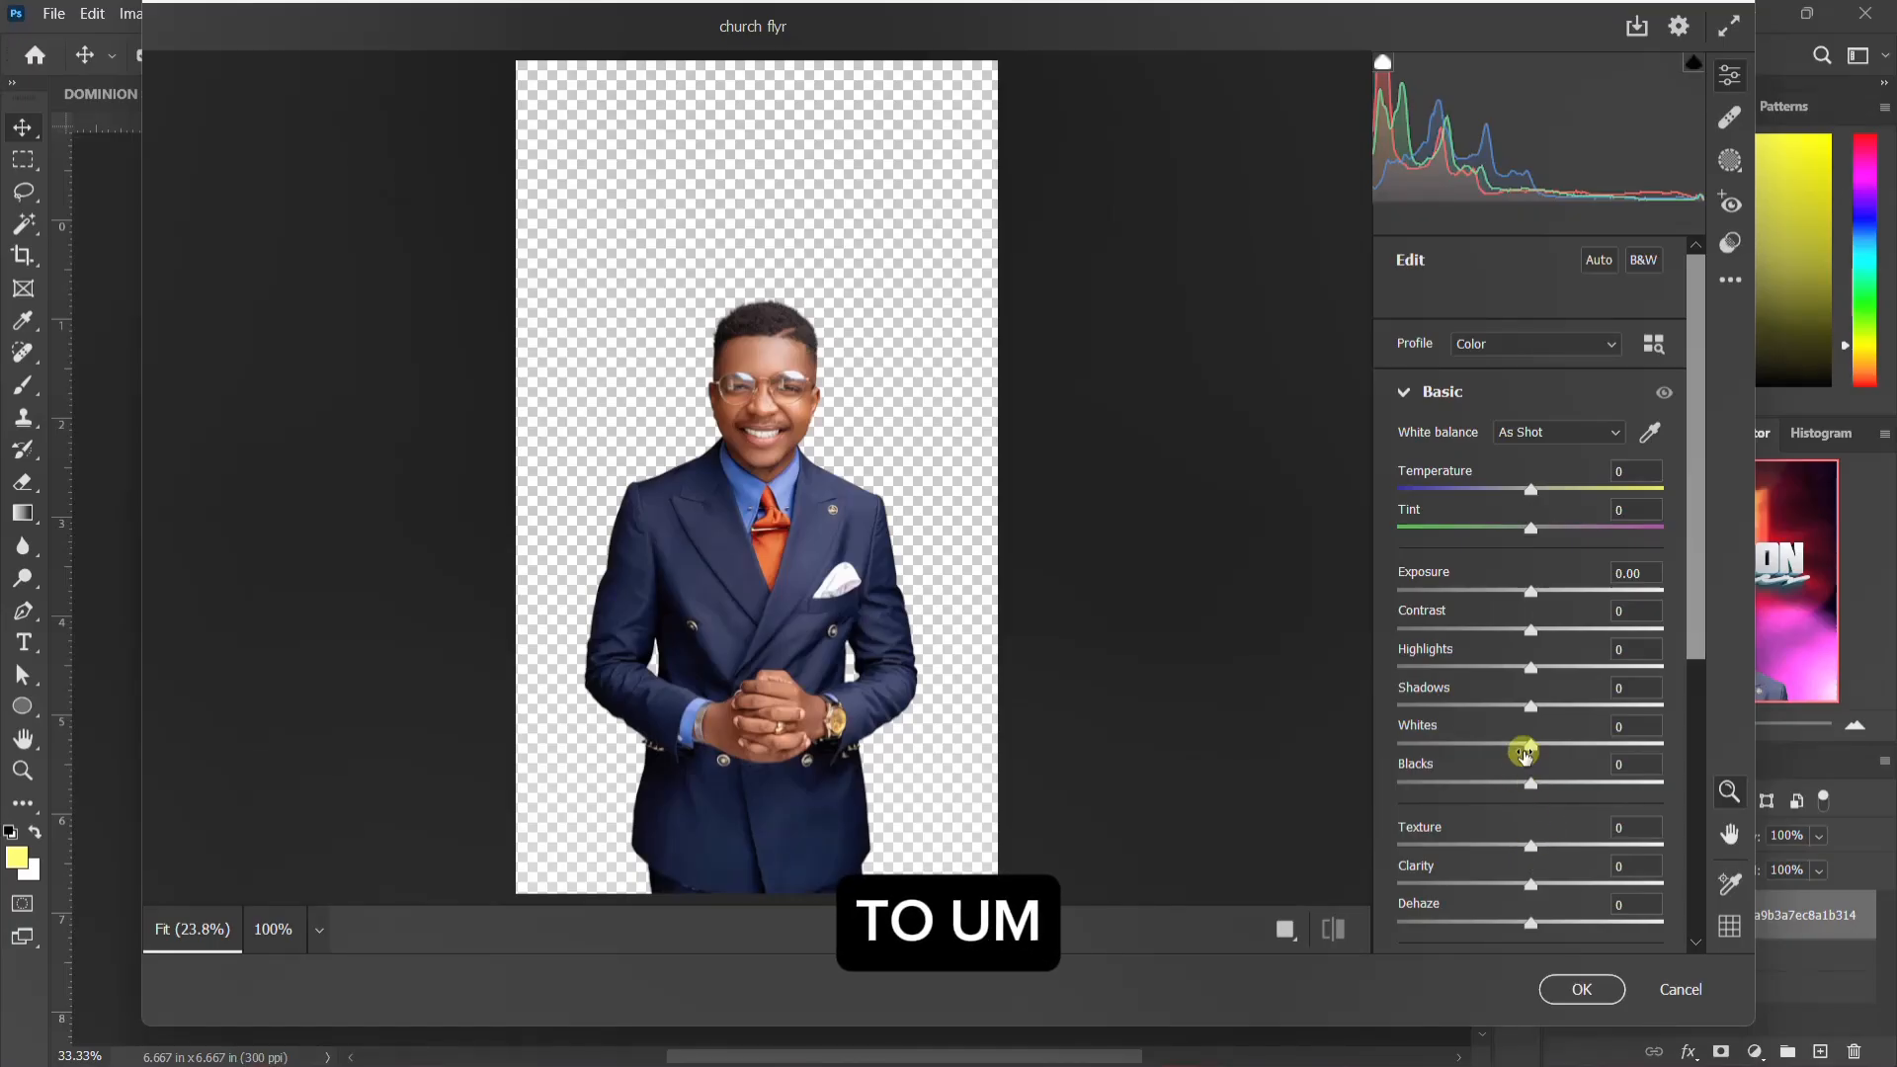
left_click_drag(1529, 788, 1608, 788)
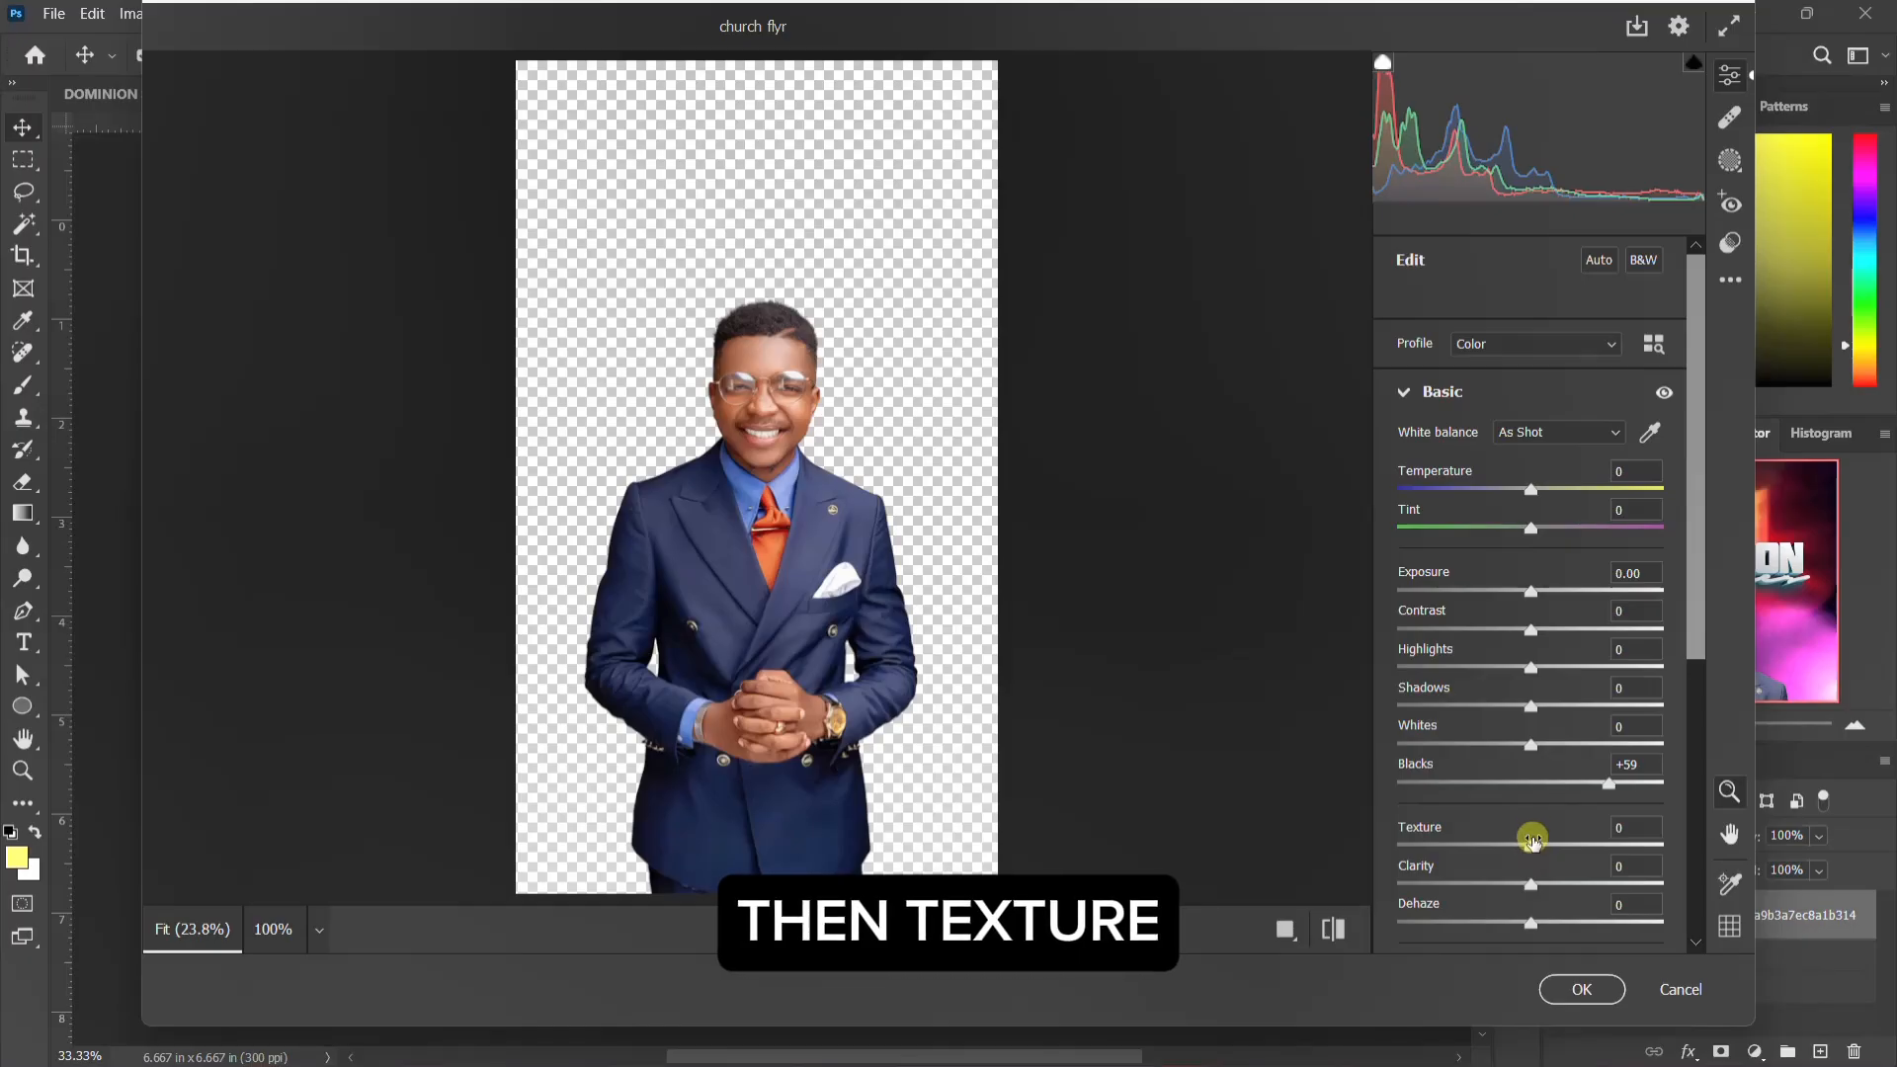
left_click_drag(1534, 850, 1591, 859)
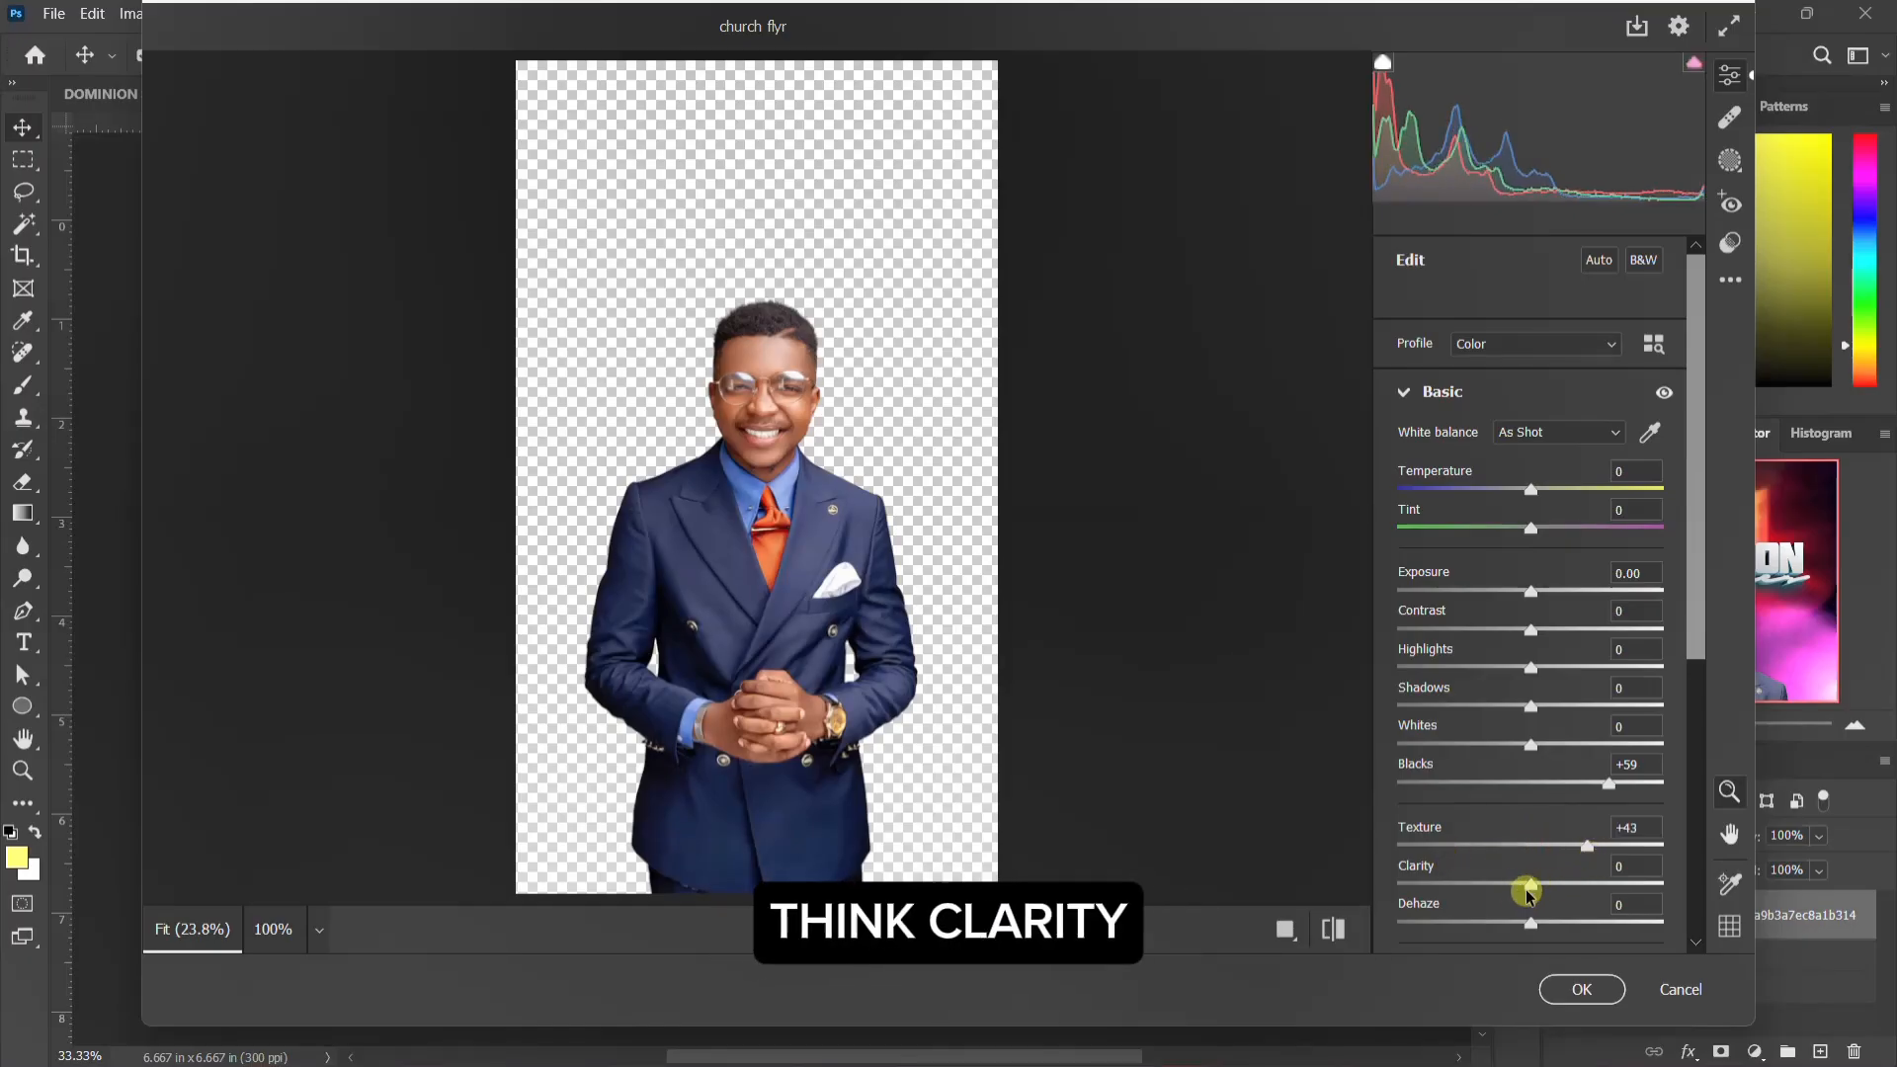
left_click_drag(1537, 887, 1628, 929)
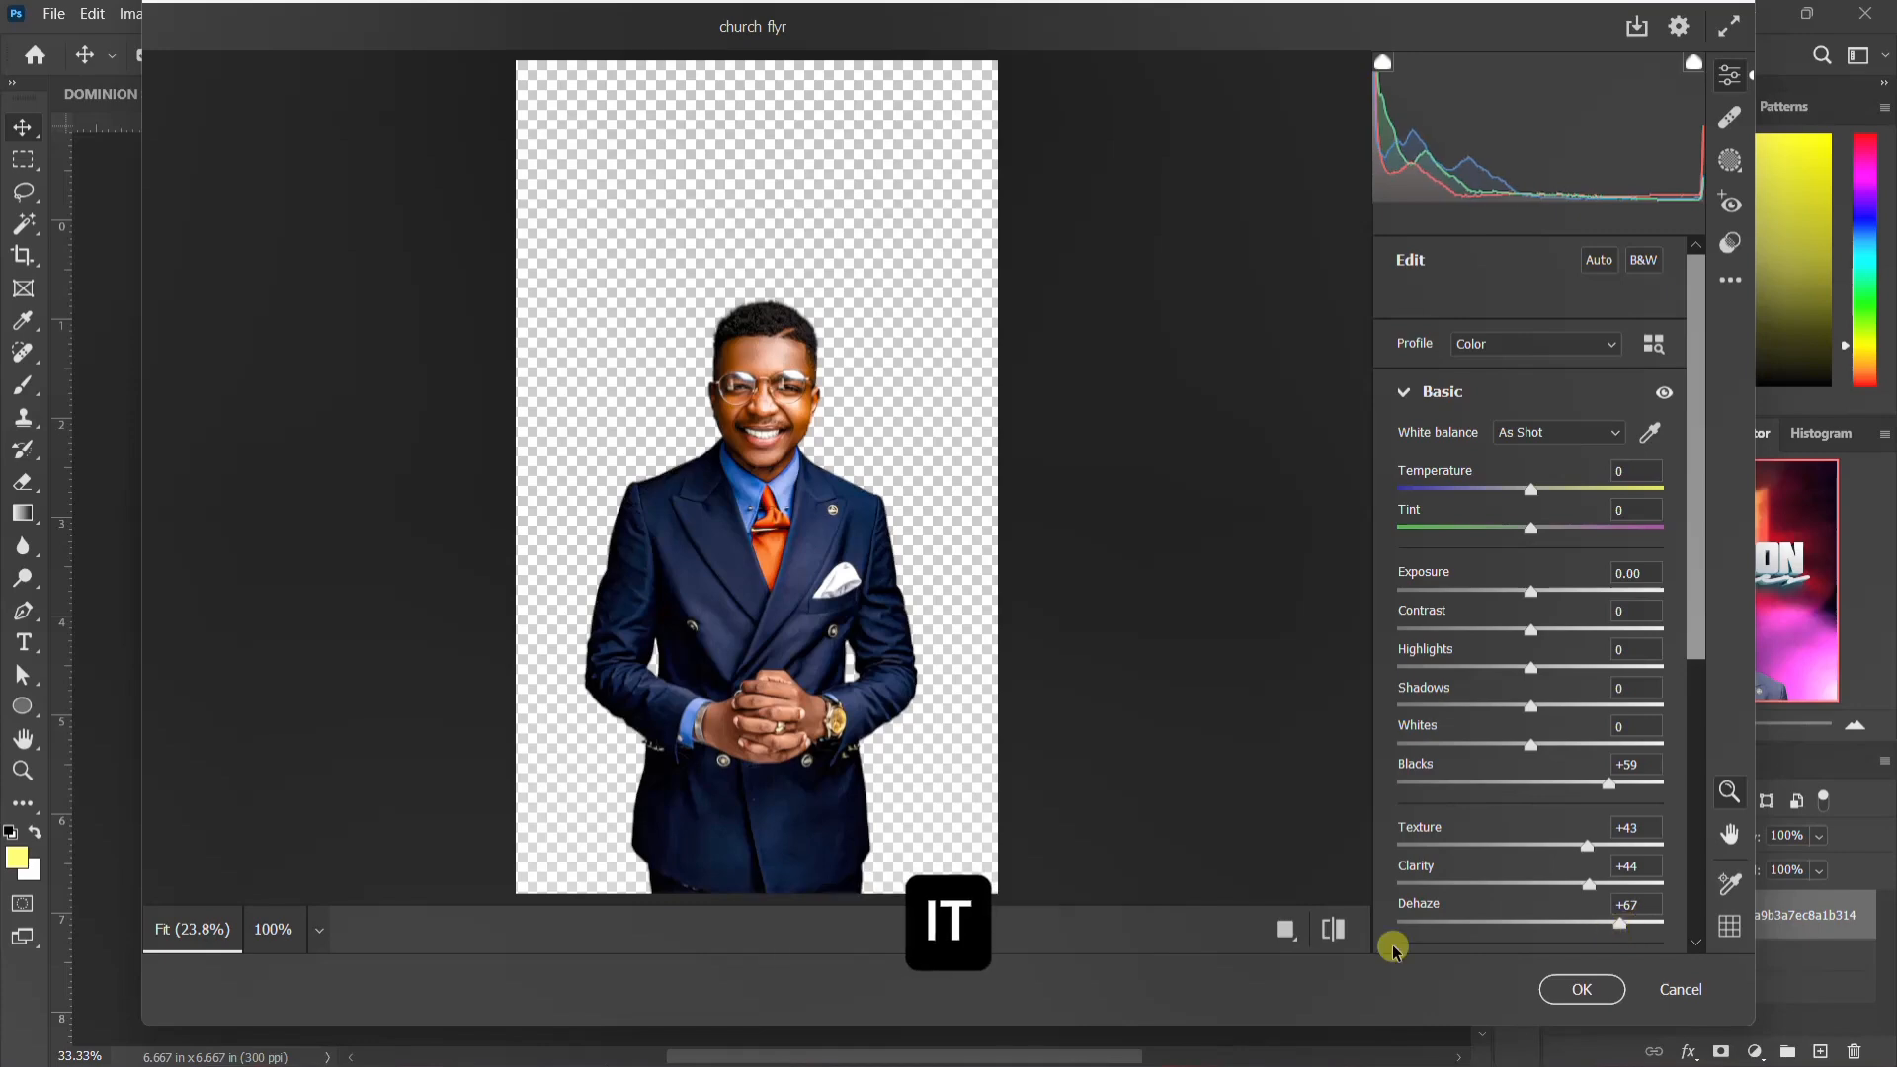
left_click(1284, 929)
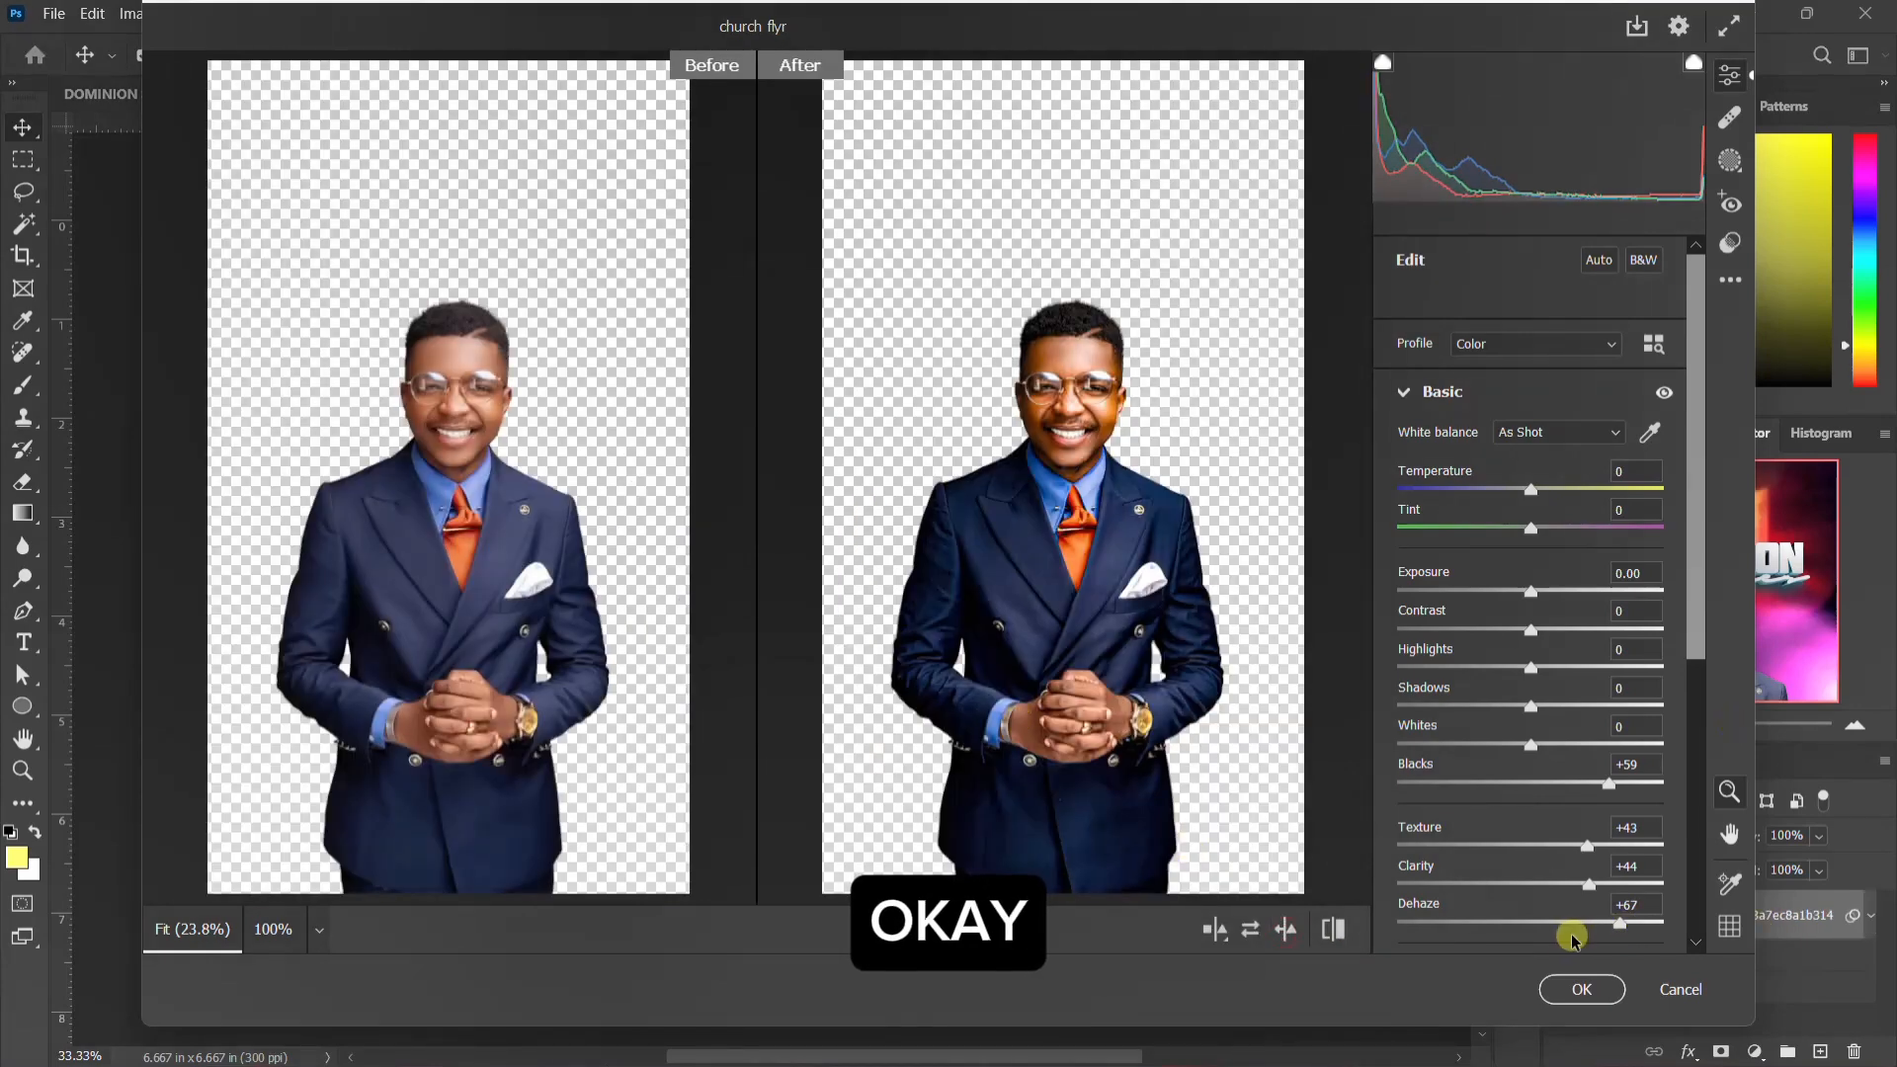
left_click(1581, 990)
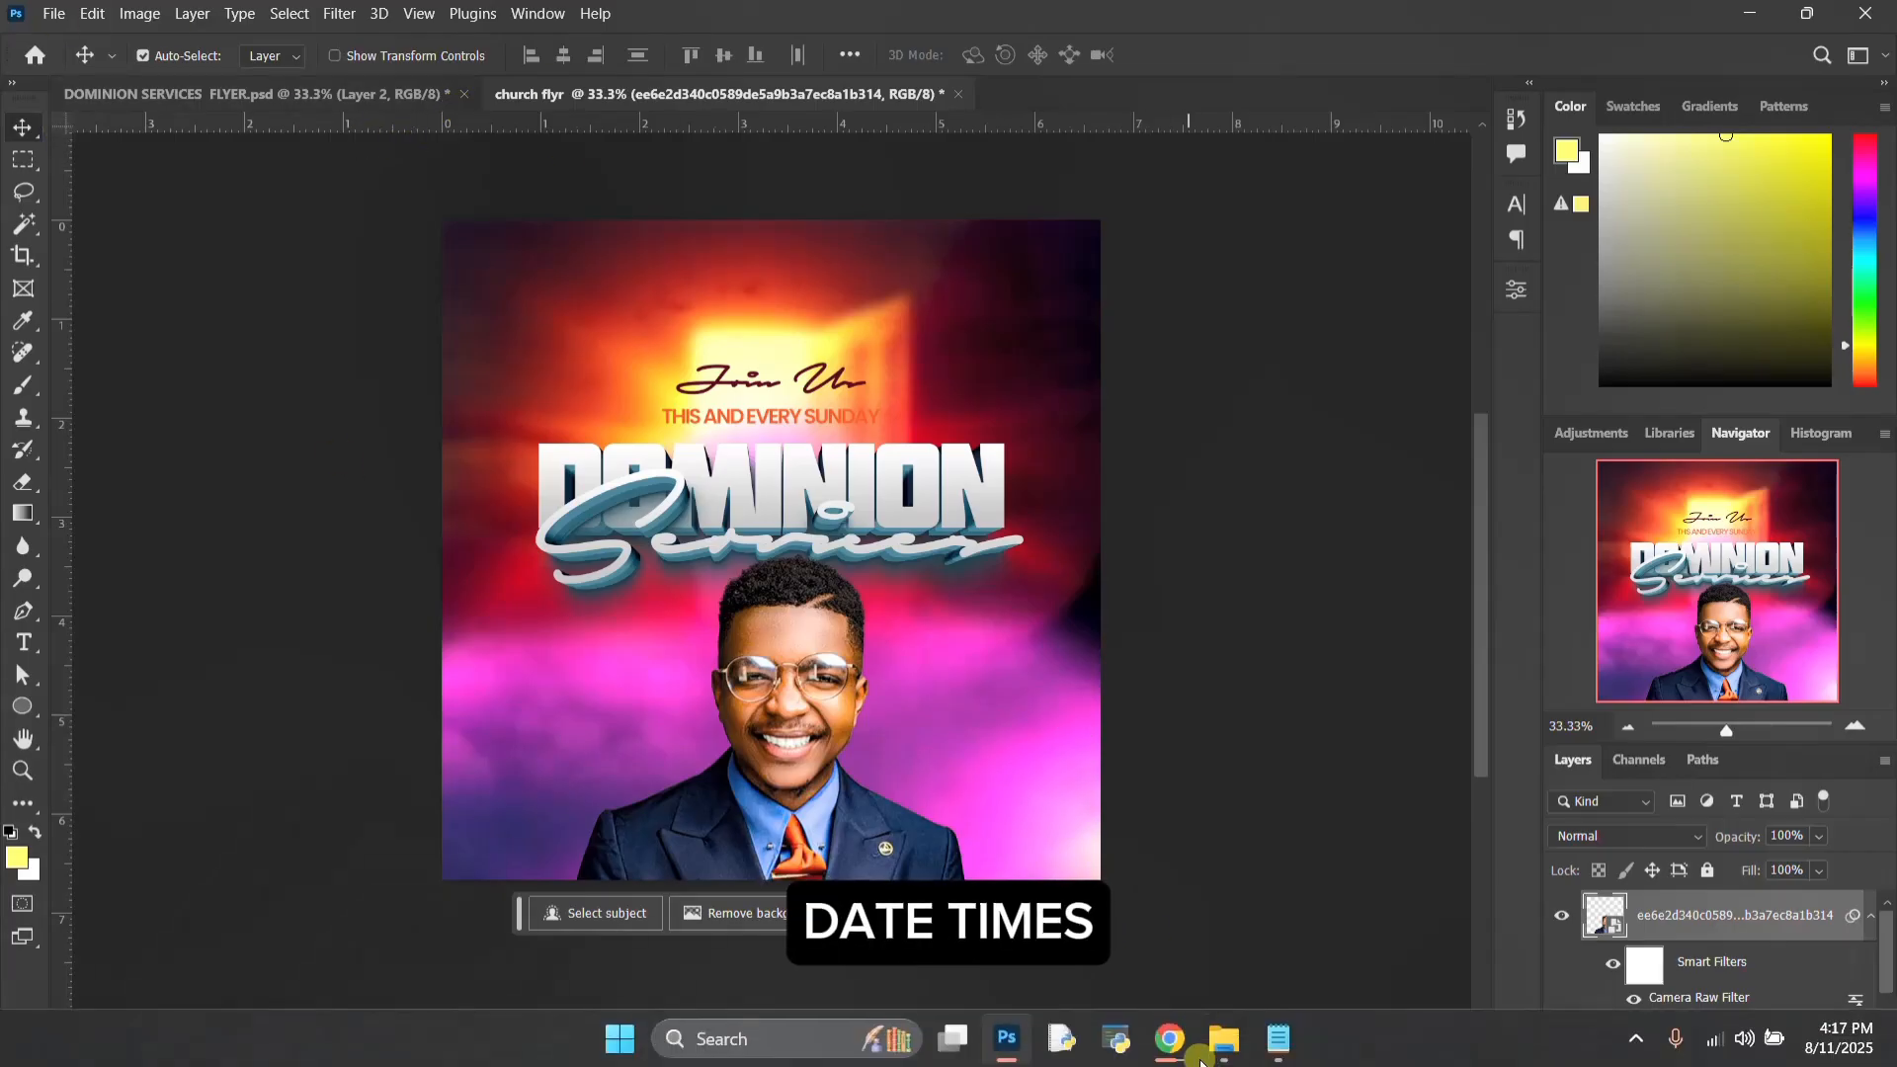
Step: Switch to Notepad, copy the pastor's two-line name from text.txt, and return to the Photoshop flyer
left_click(1278, 1057)
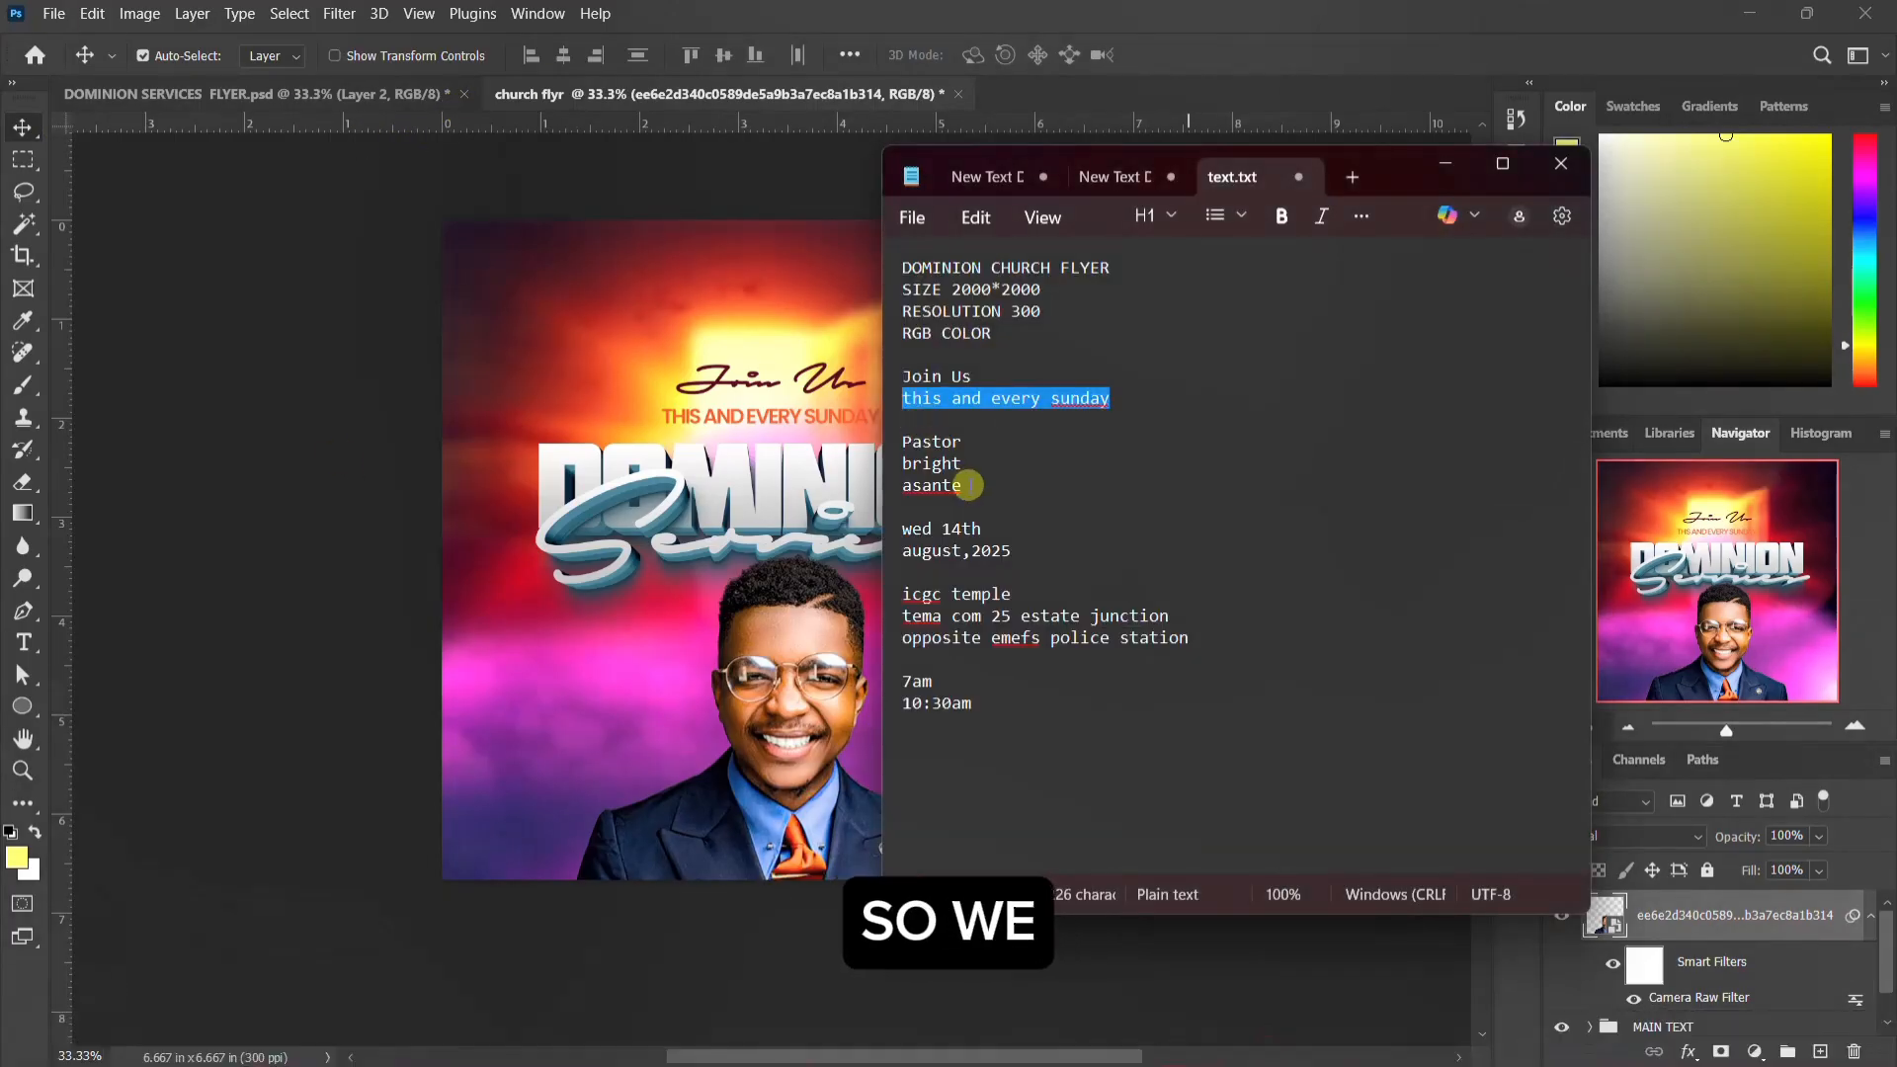
left_click_drag(965, 485, 894, 458)
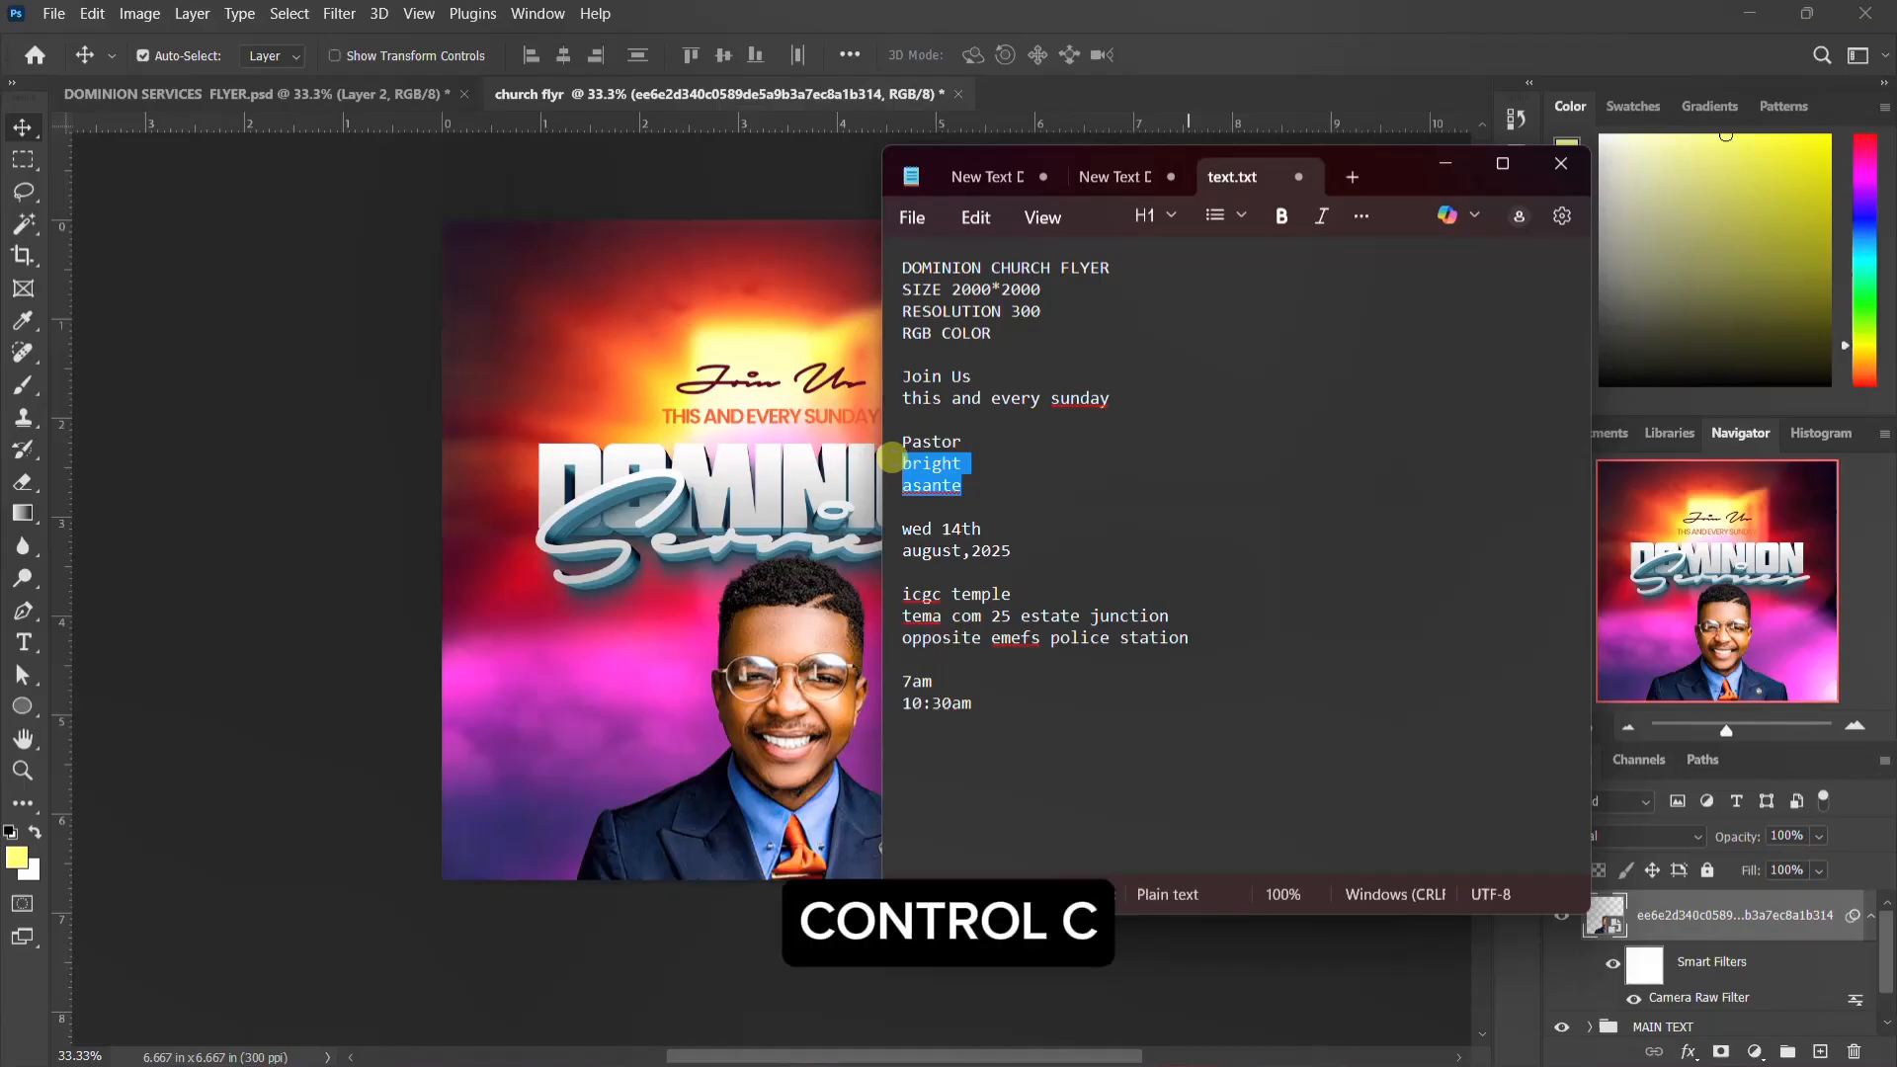
left_click(865, 450)
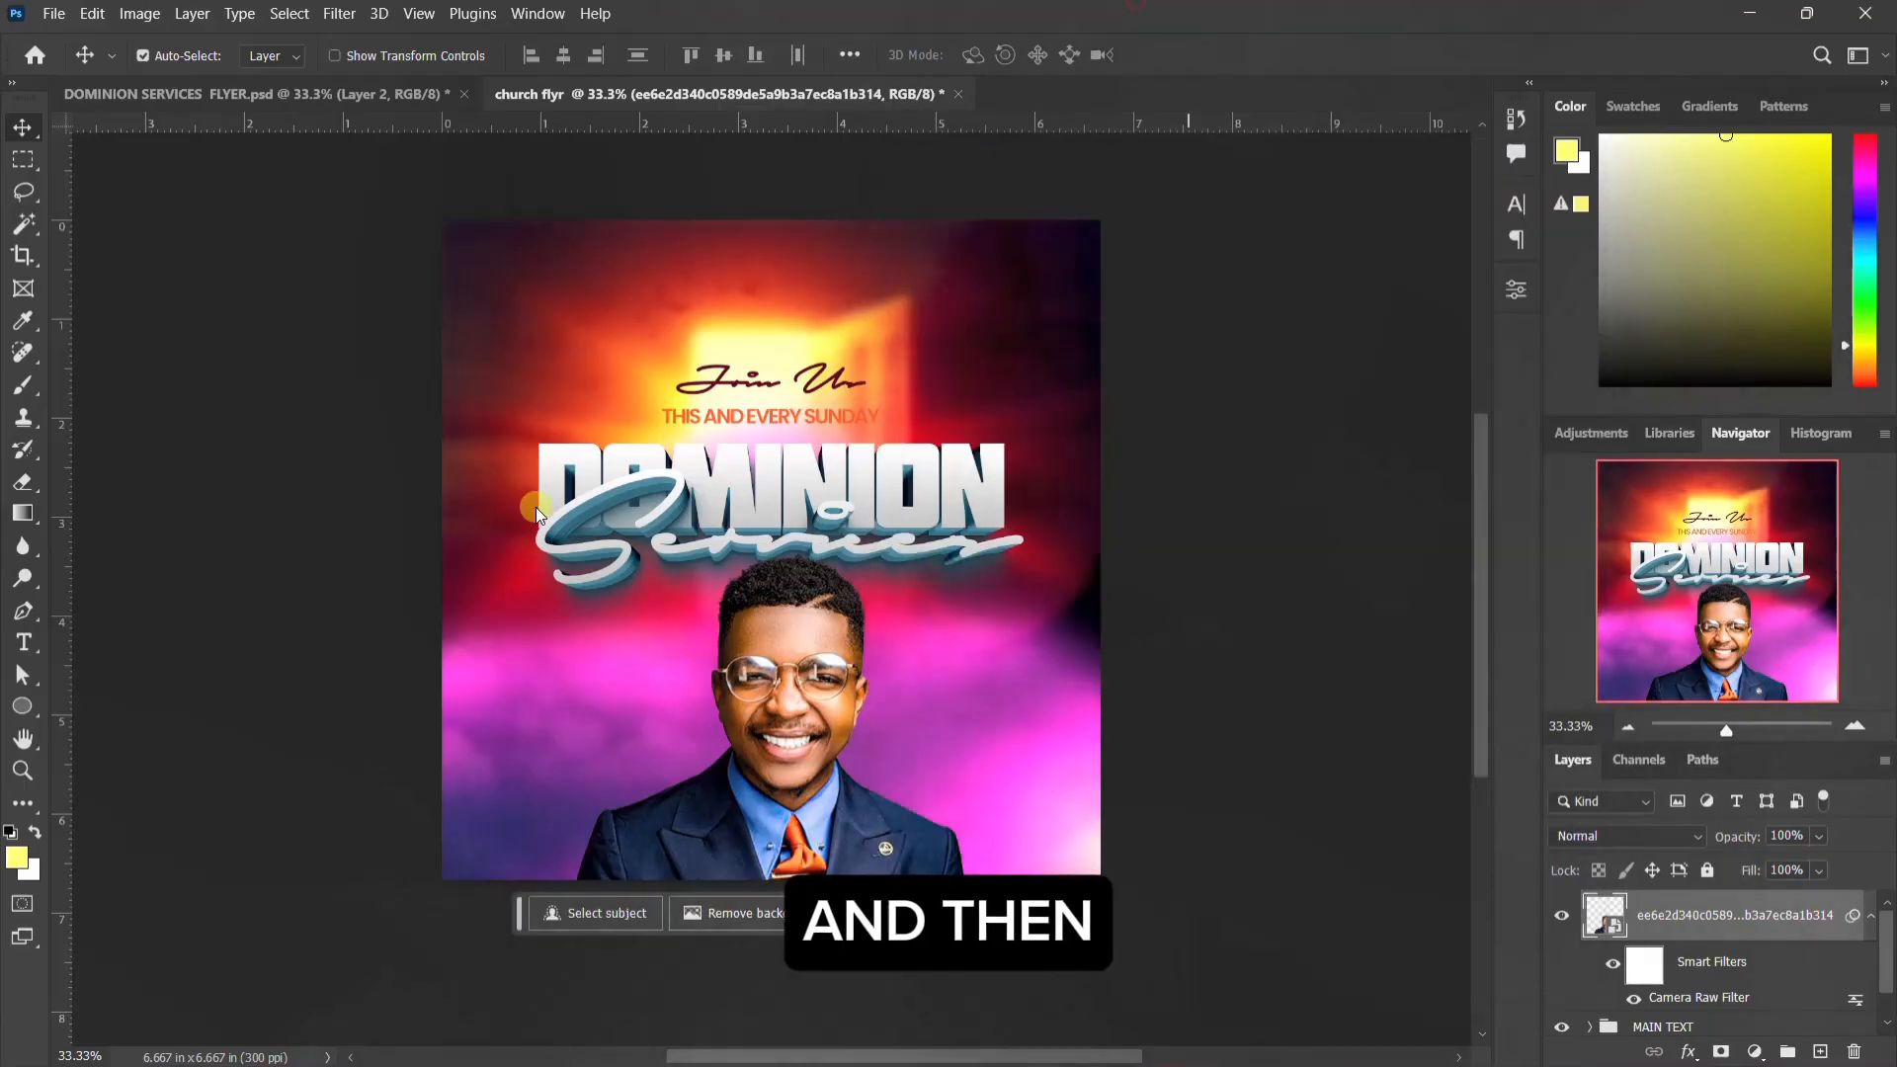
Step: Add the copied pastor's name as a new text layer above the man's photo layer, placed beside his face
key("t")
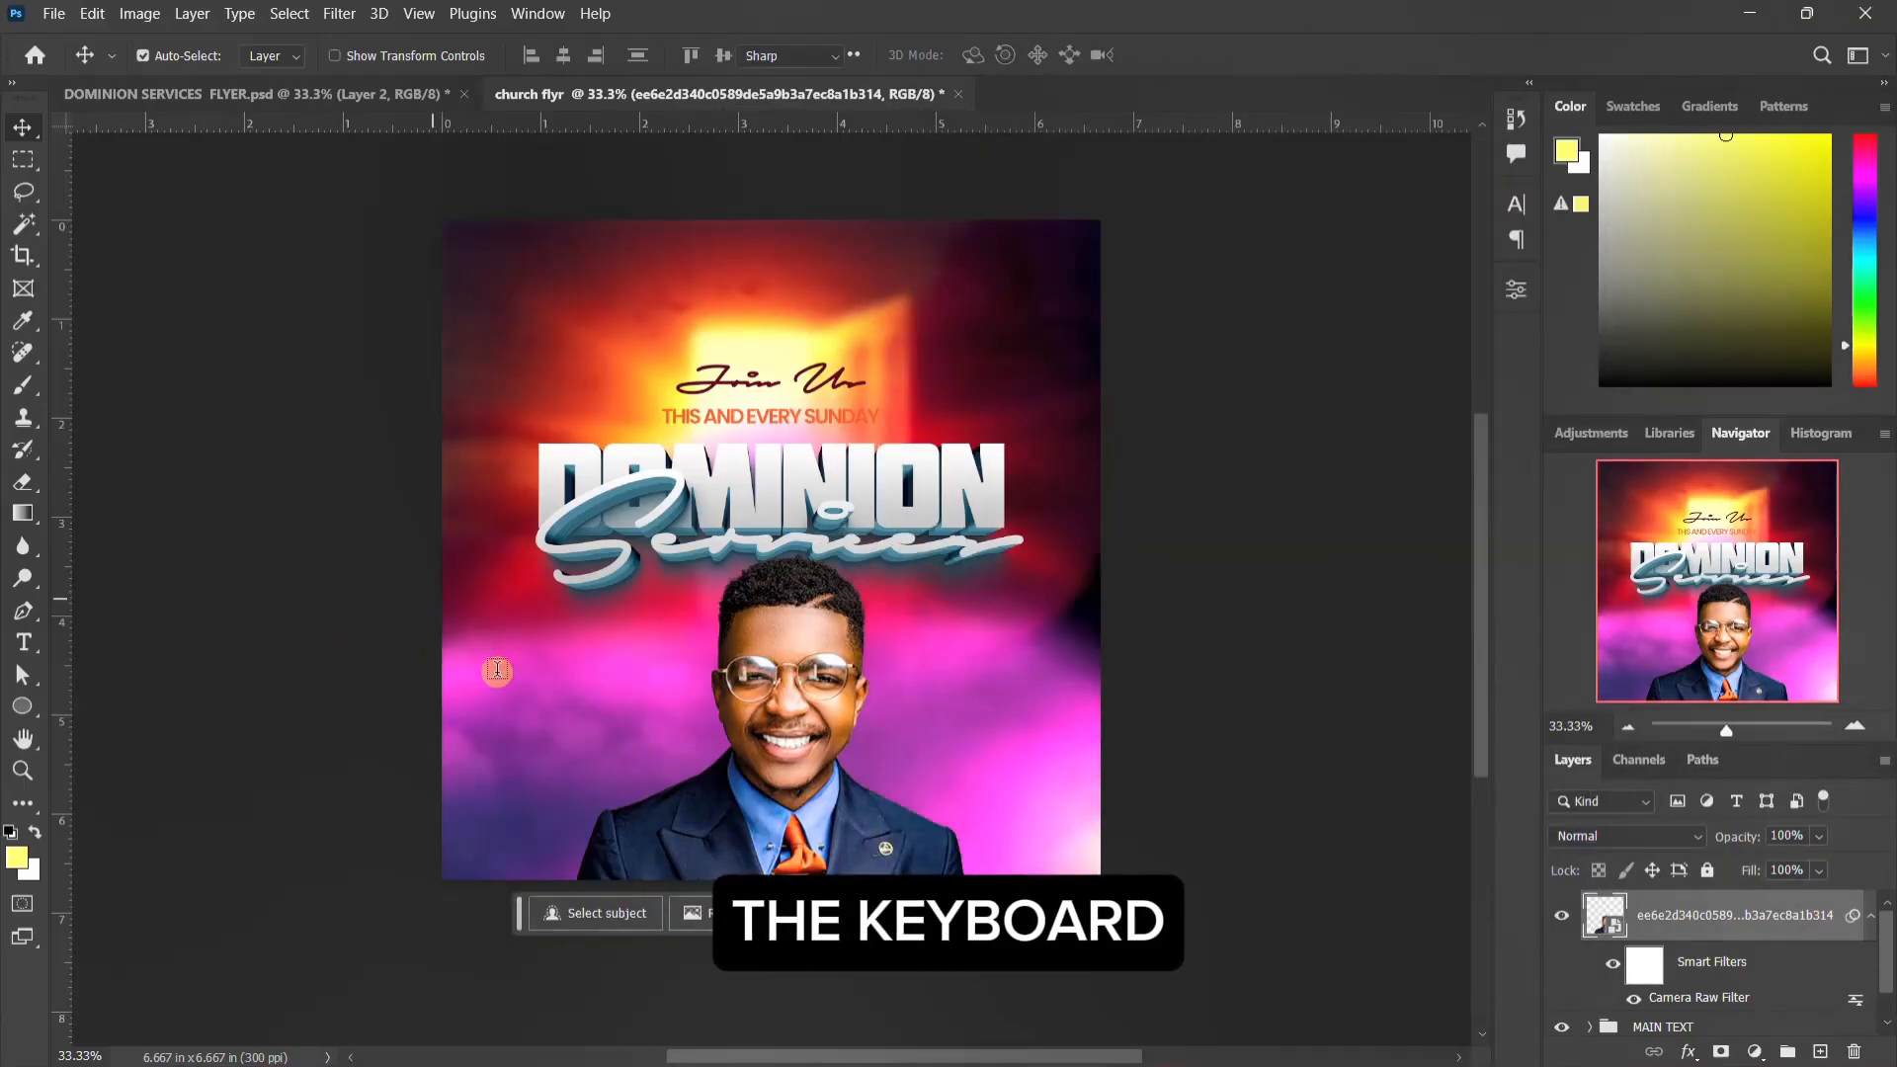
left_click(573, 685)
scroll(1668, 944, "up", 4)
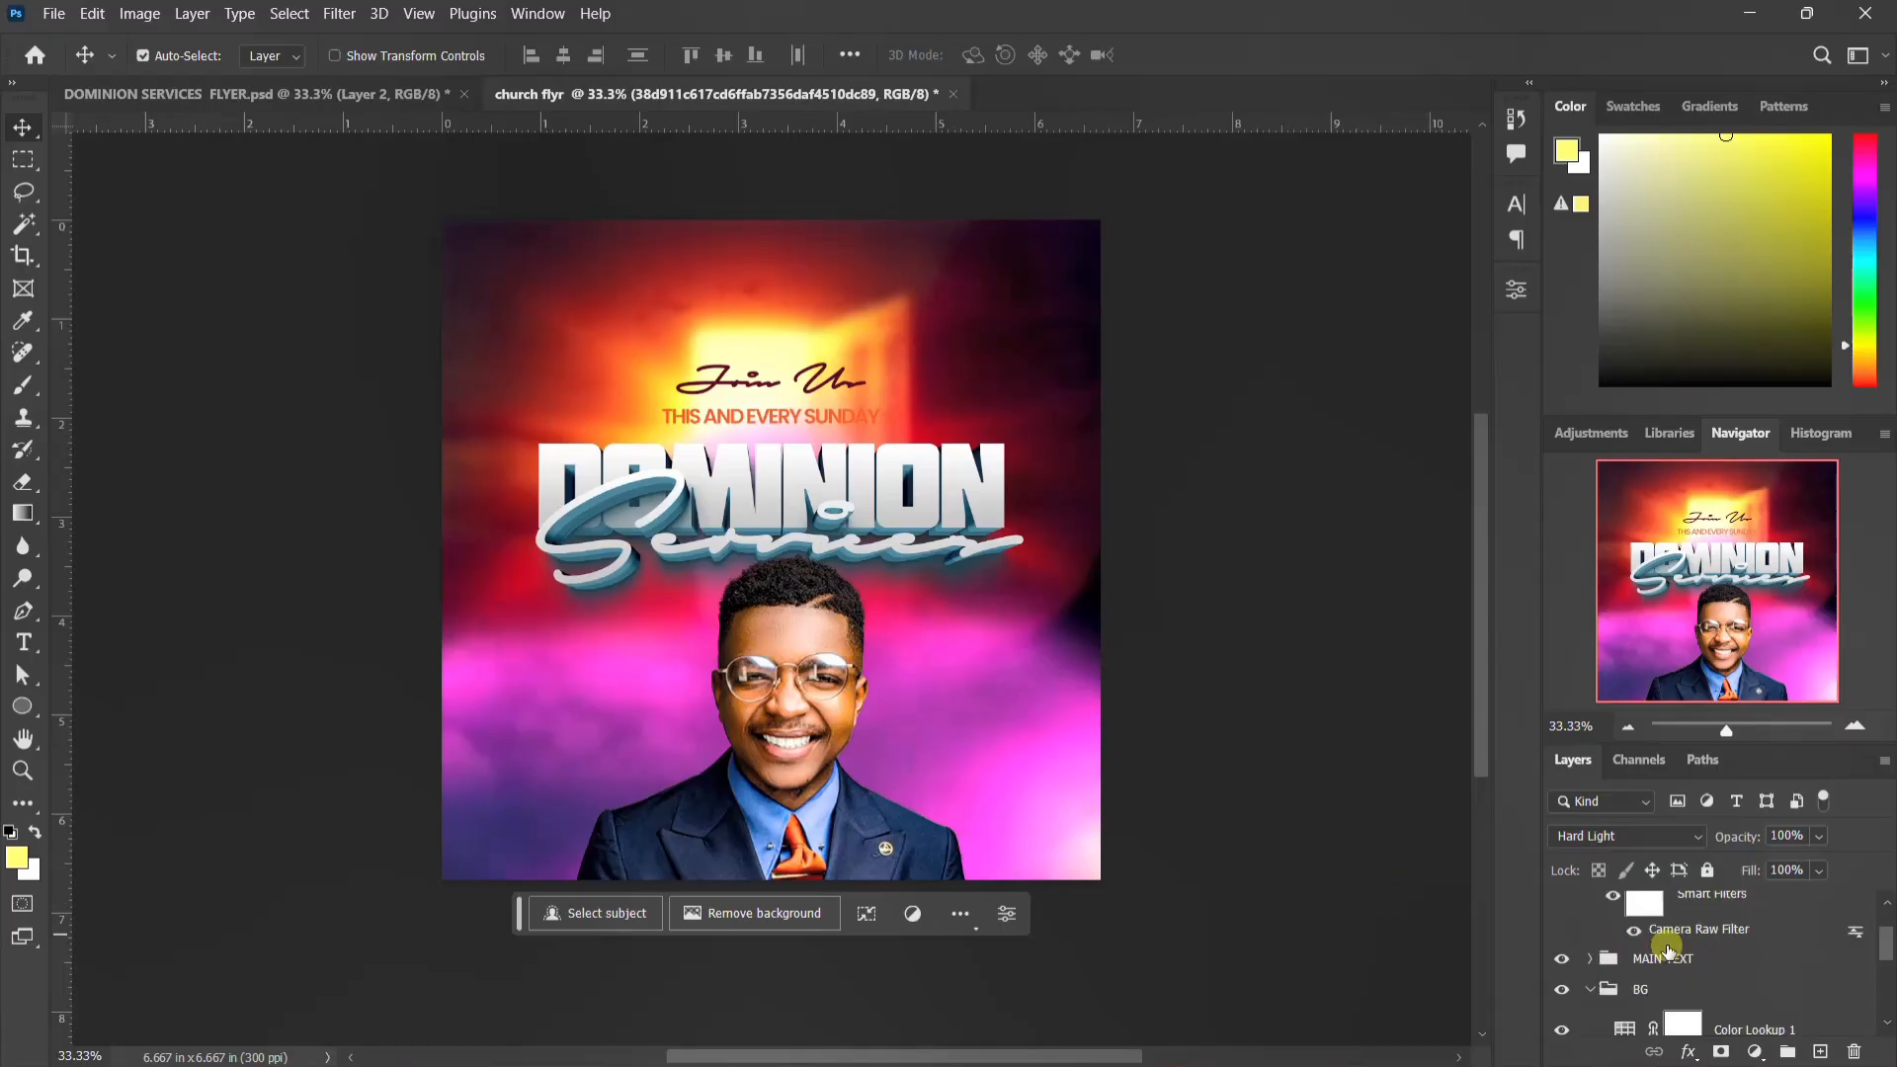
left_click(1662, 910)
left_click(21, 641)
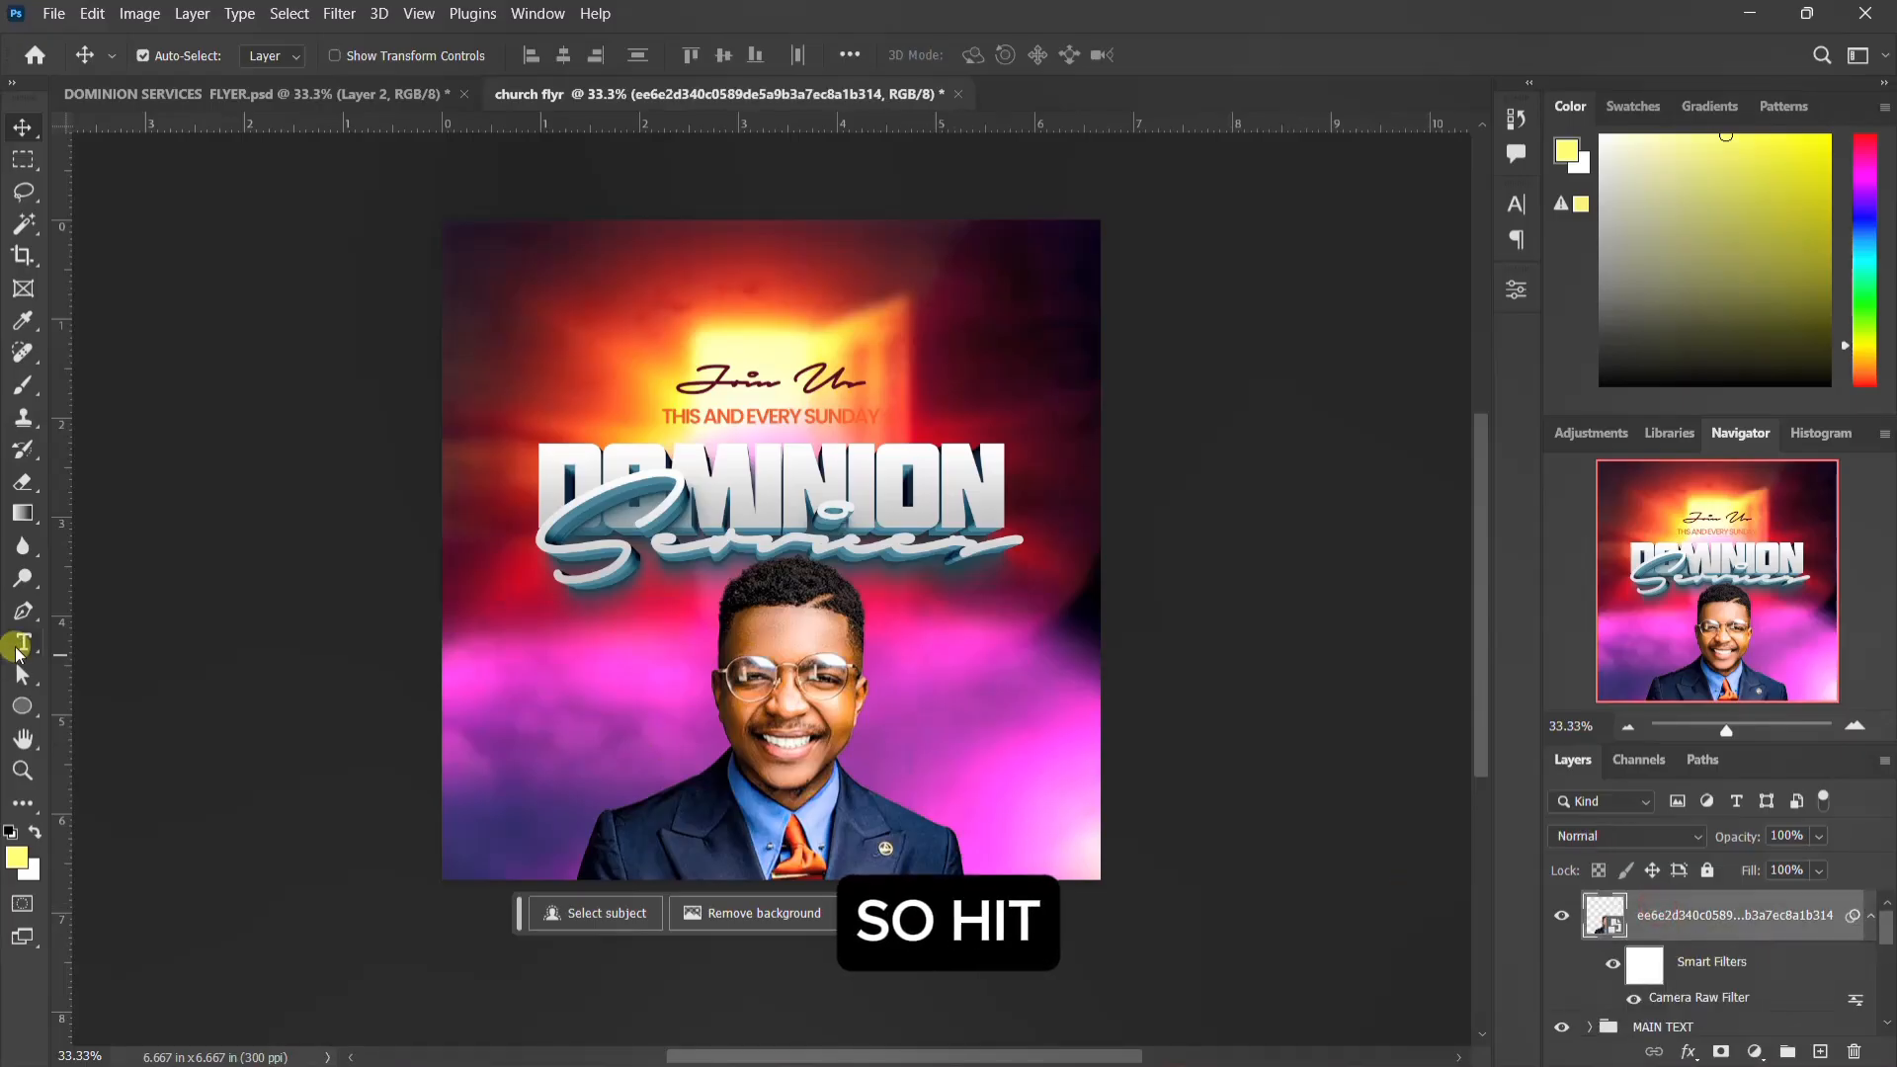
left_click(517, 704)
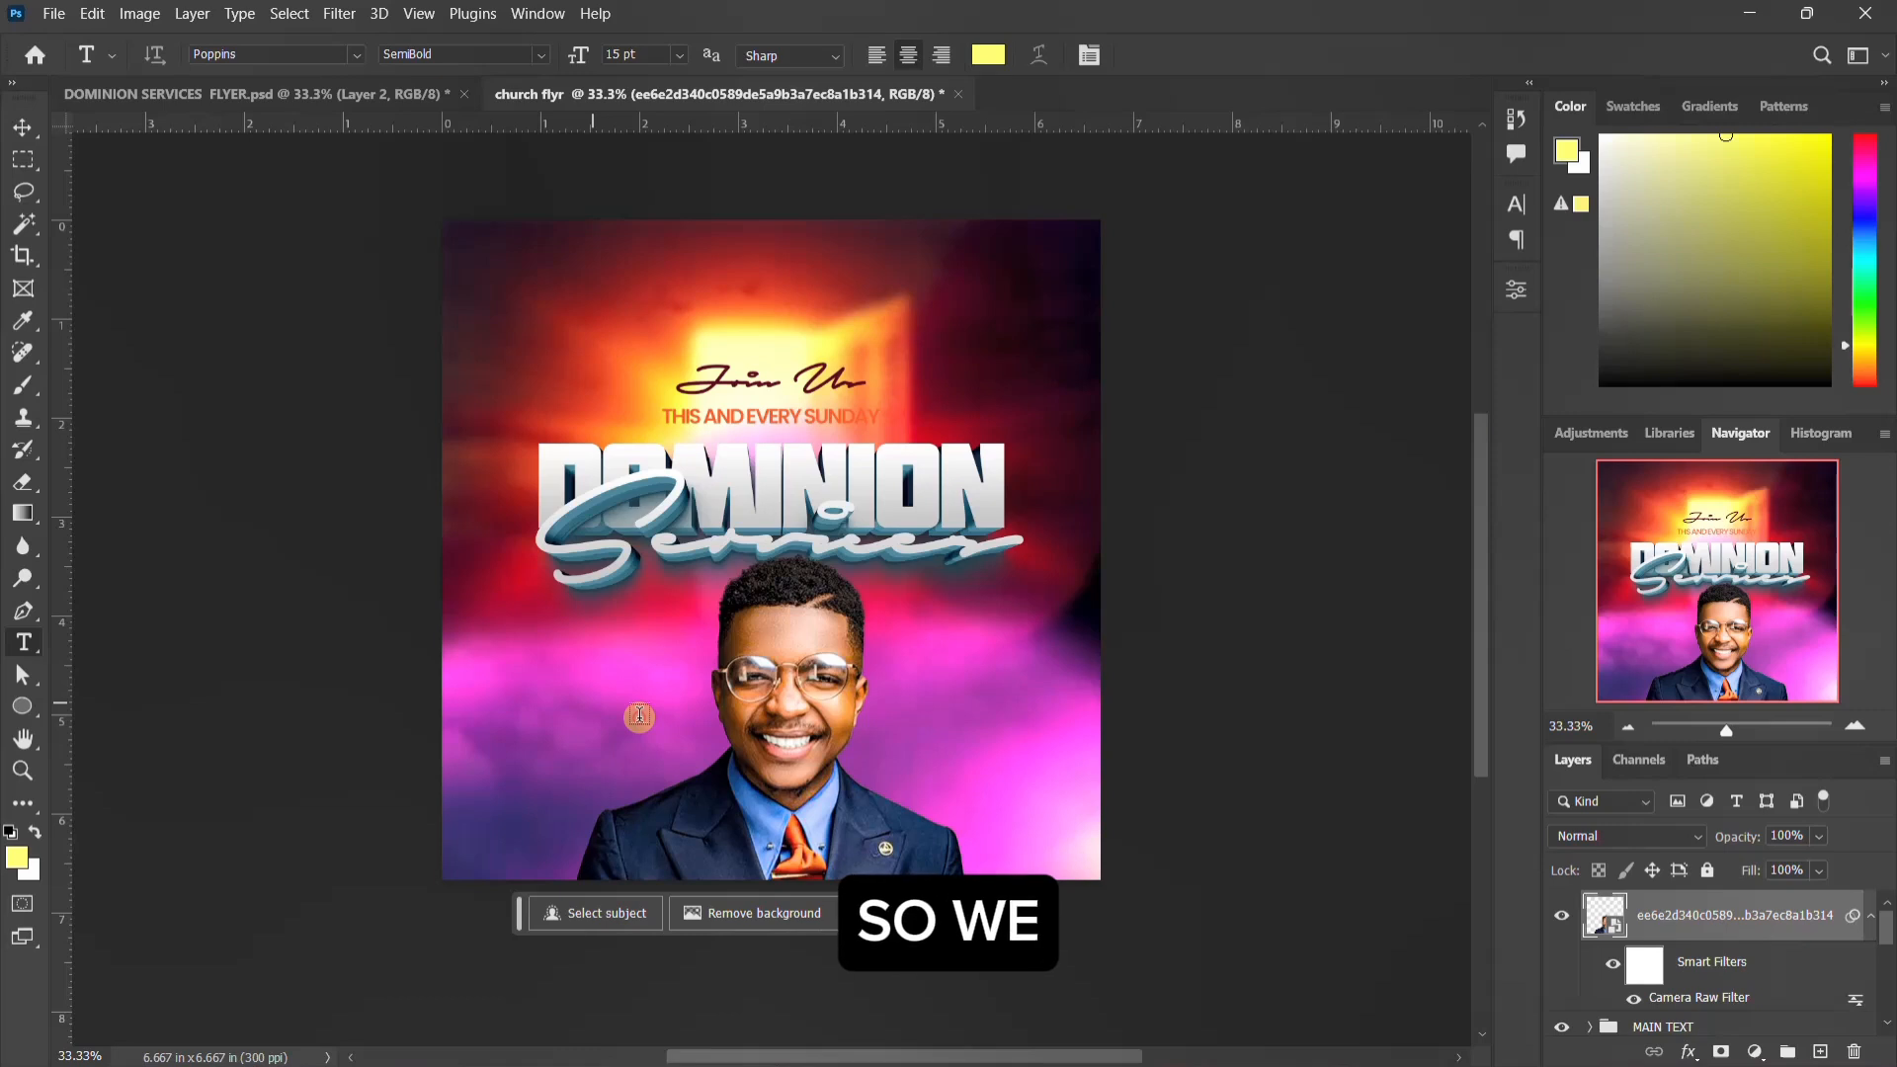
left_click(639, 715)
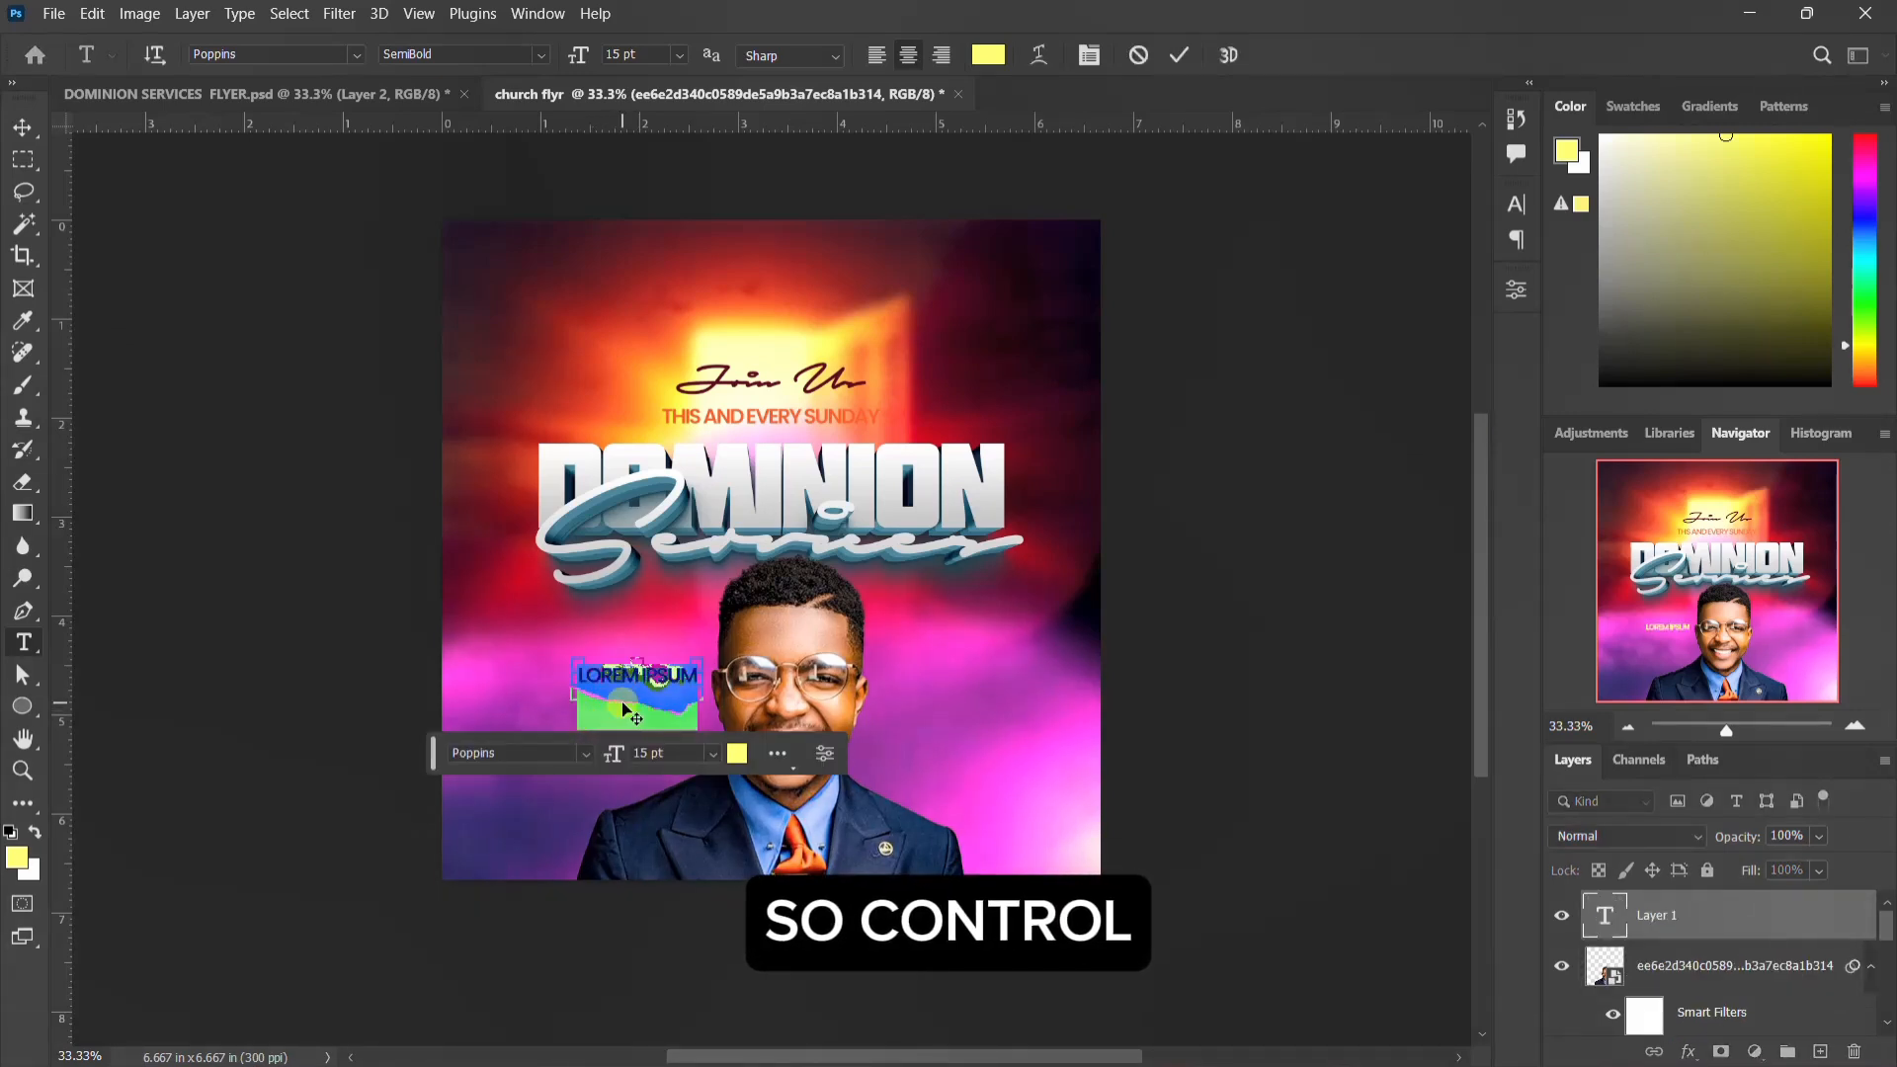
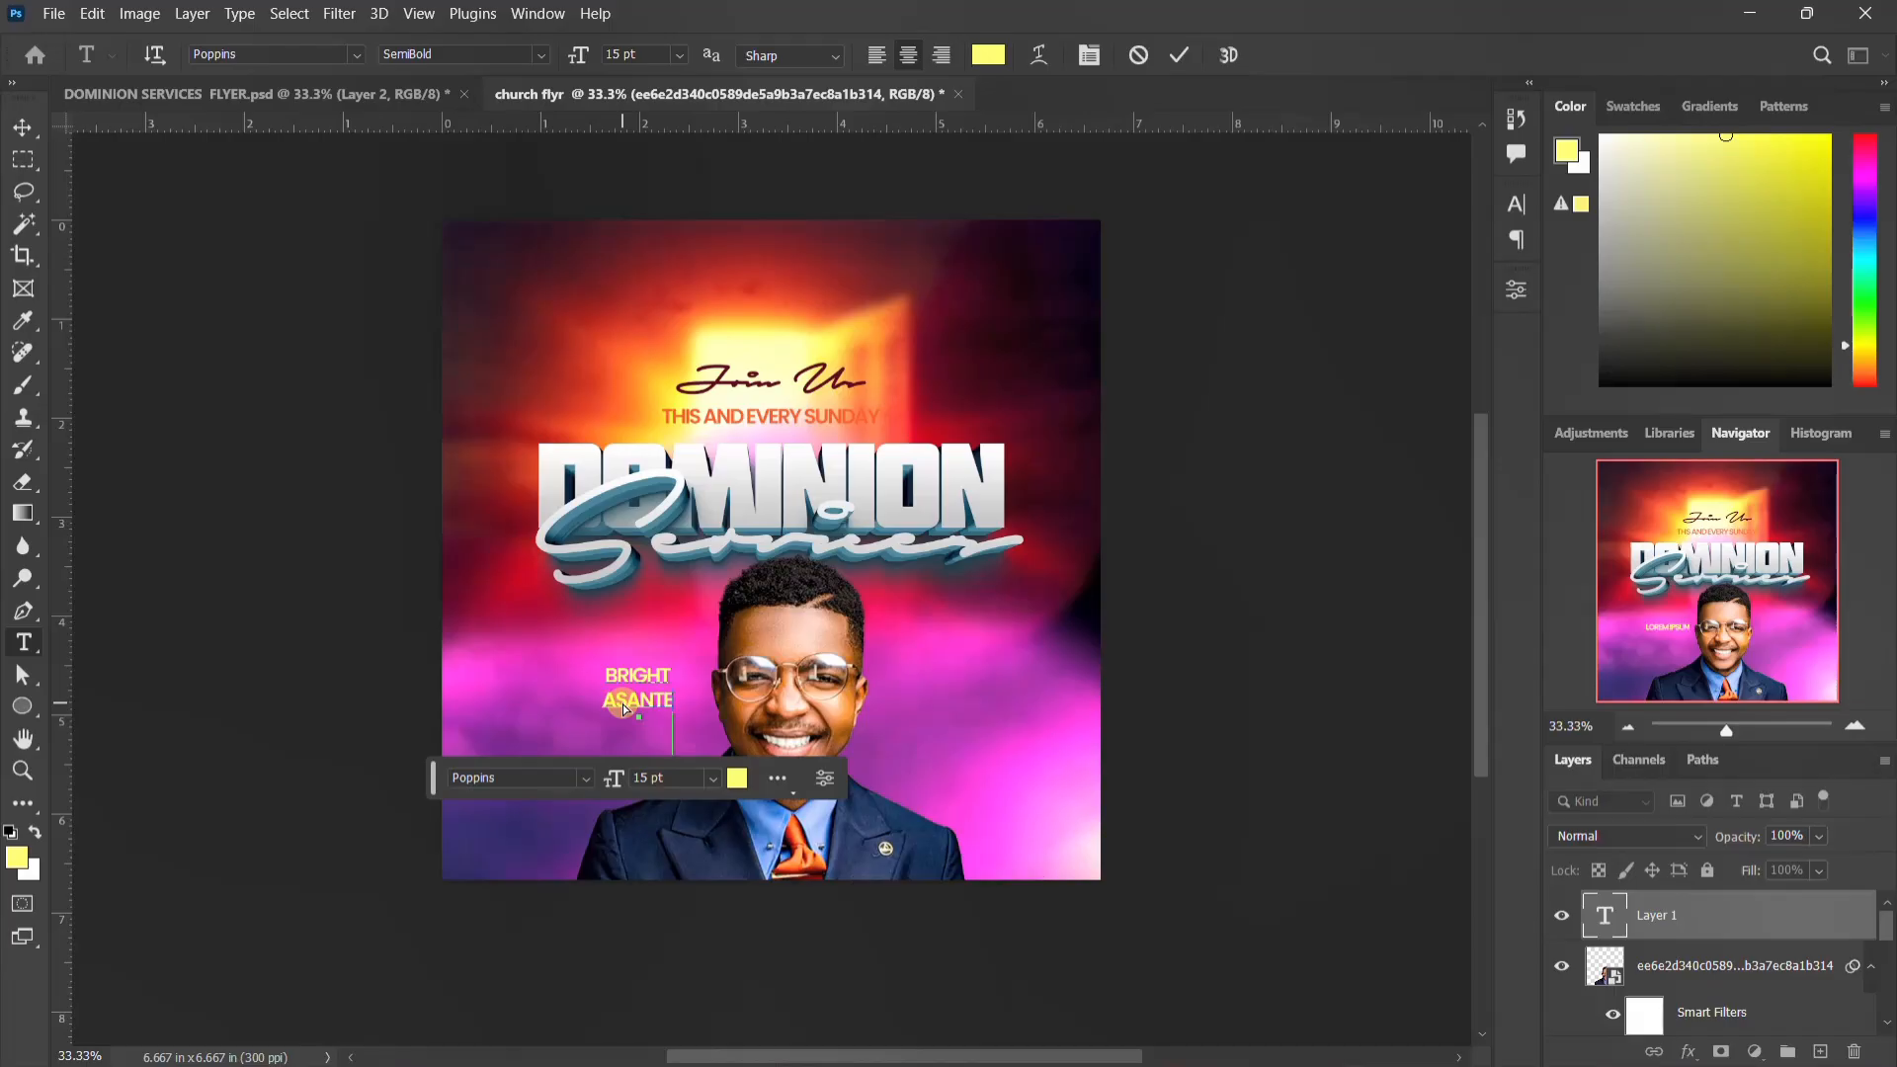
key("ctrl+Return")
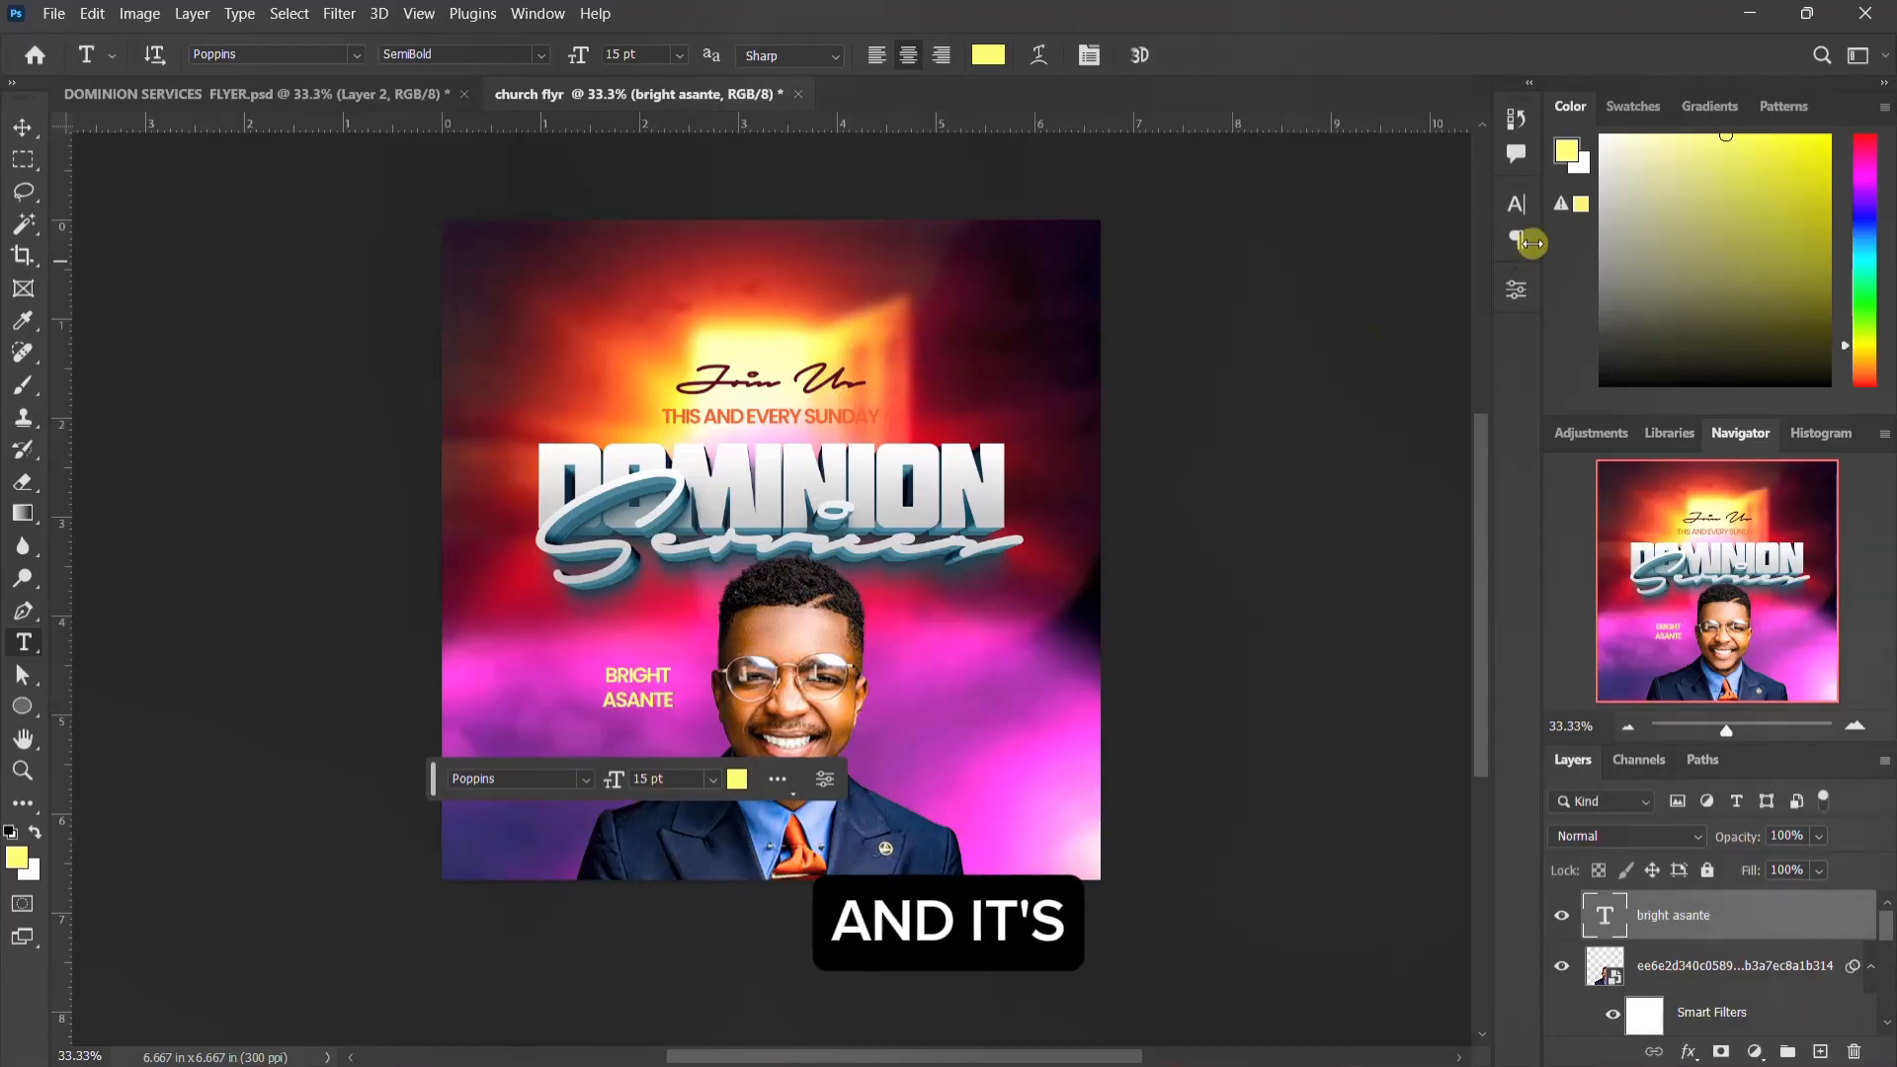
Step: Tighten the line spacing of the pastor's name by setting its leading to 14 pt
left_click(1515, 208)
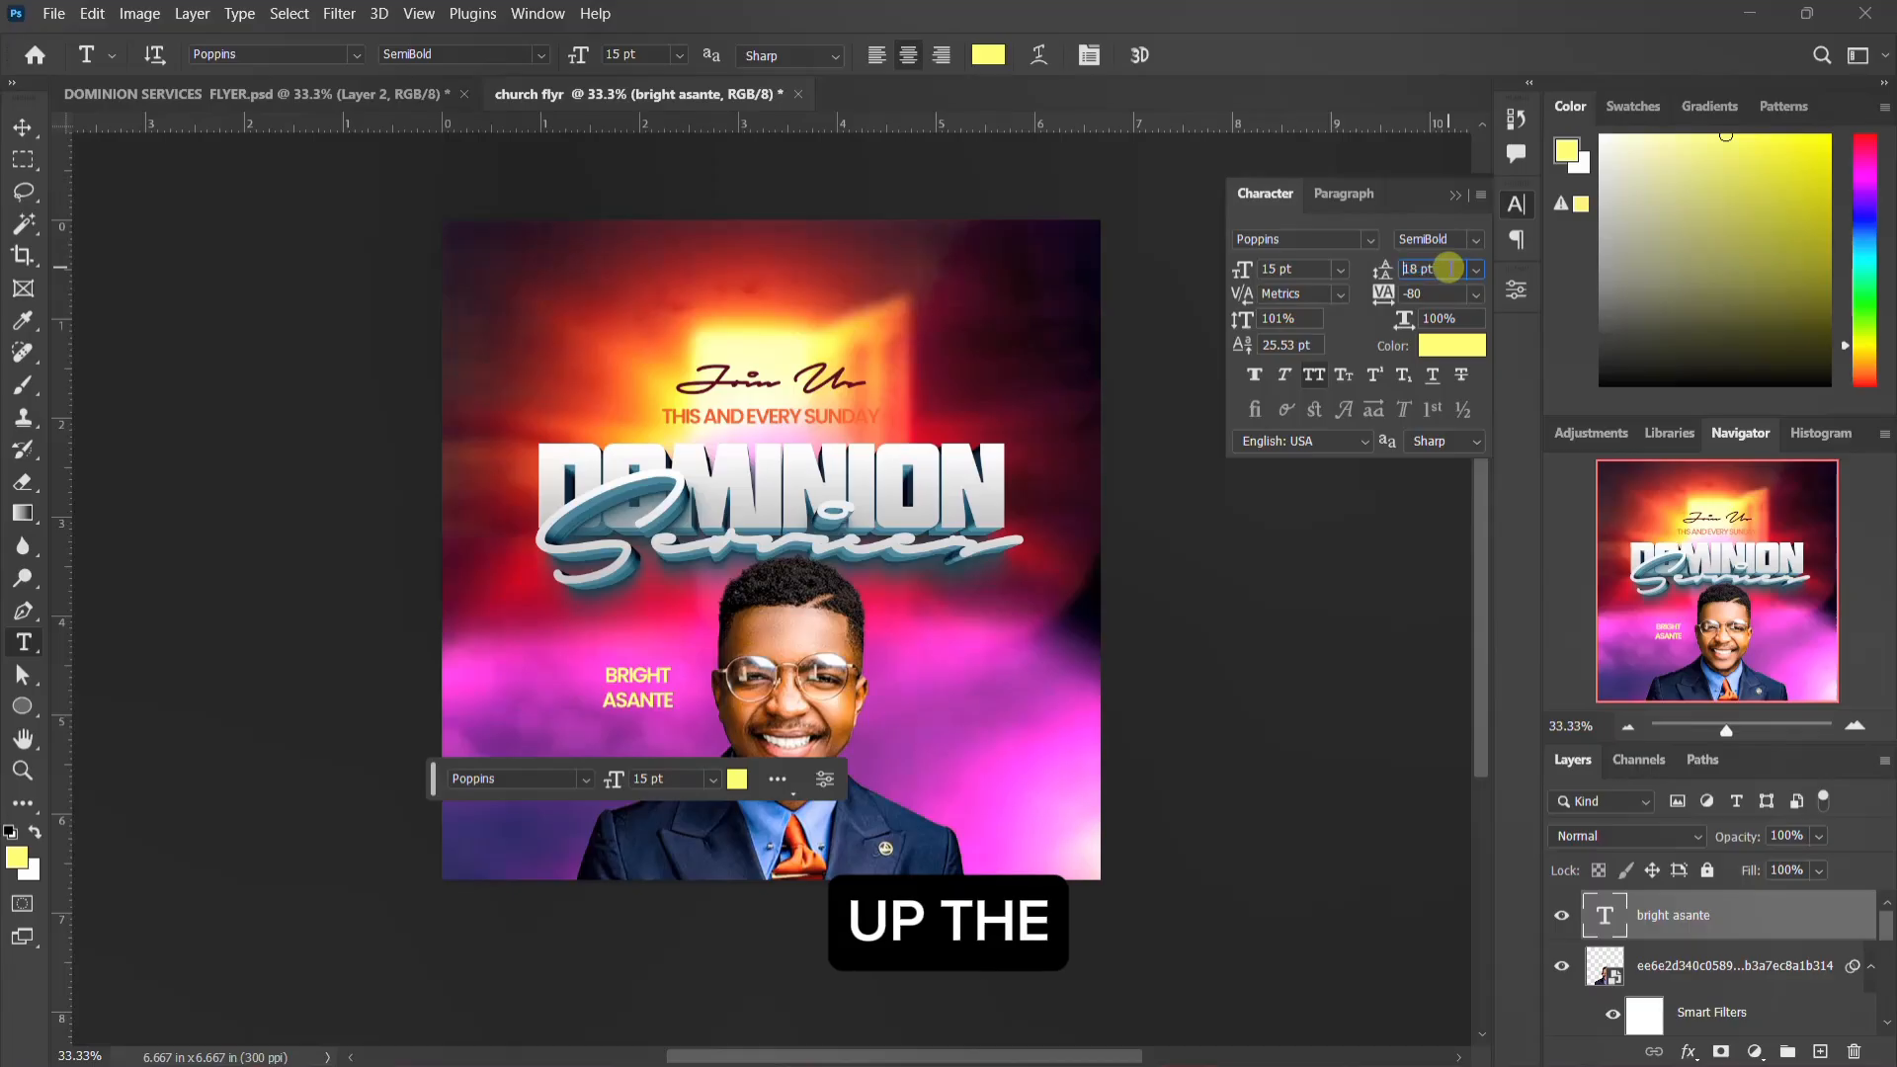
key("Down")
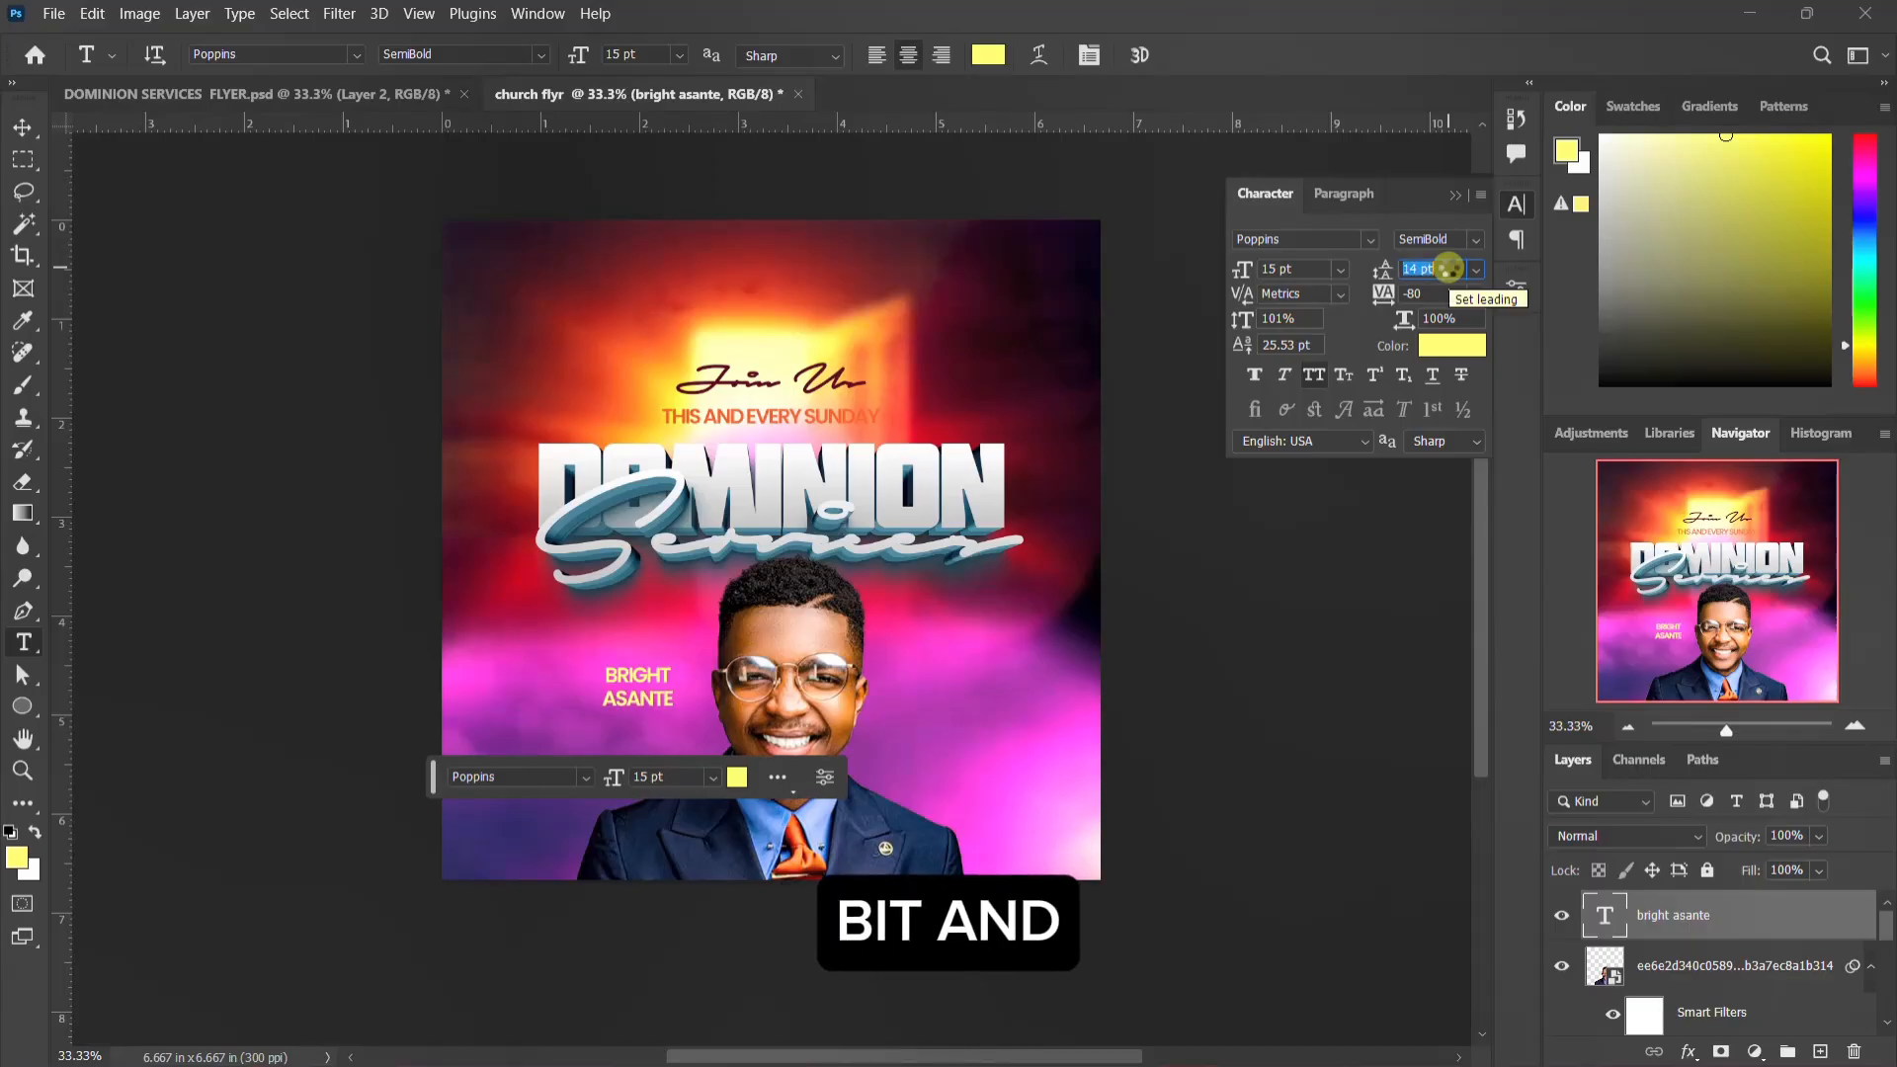
key("Down")
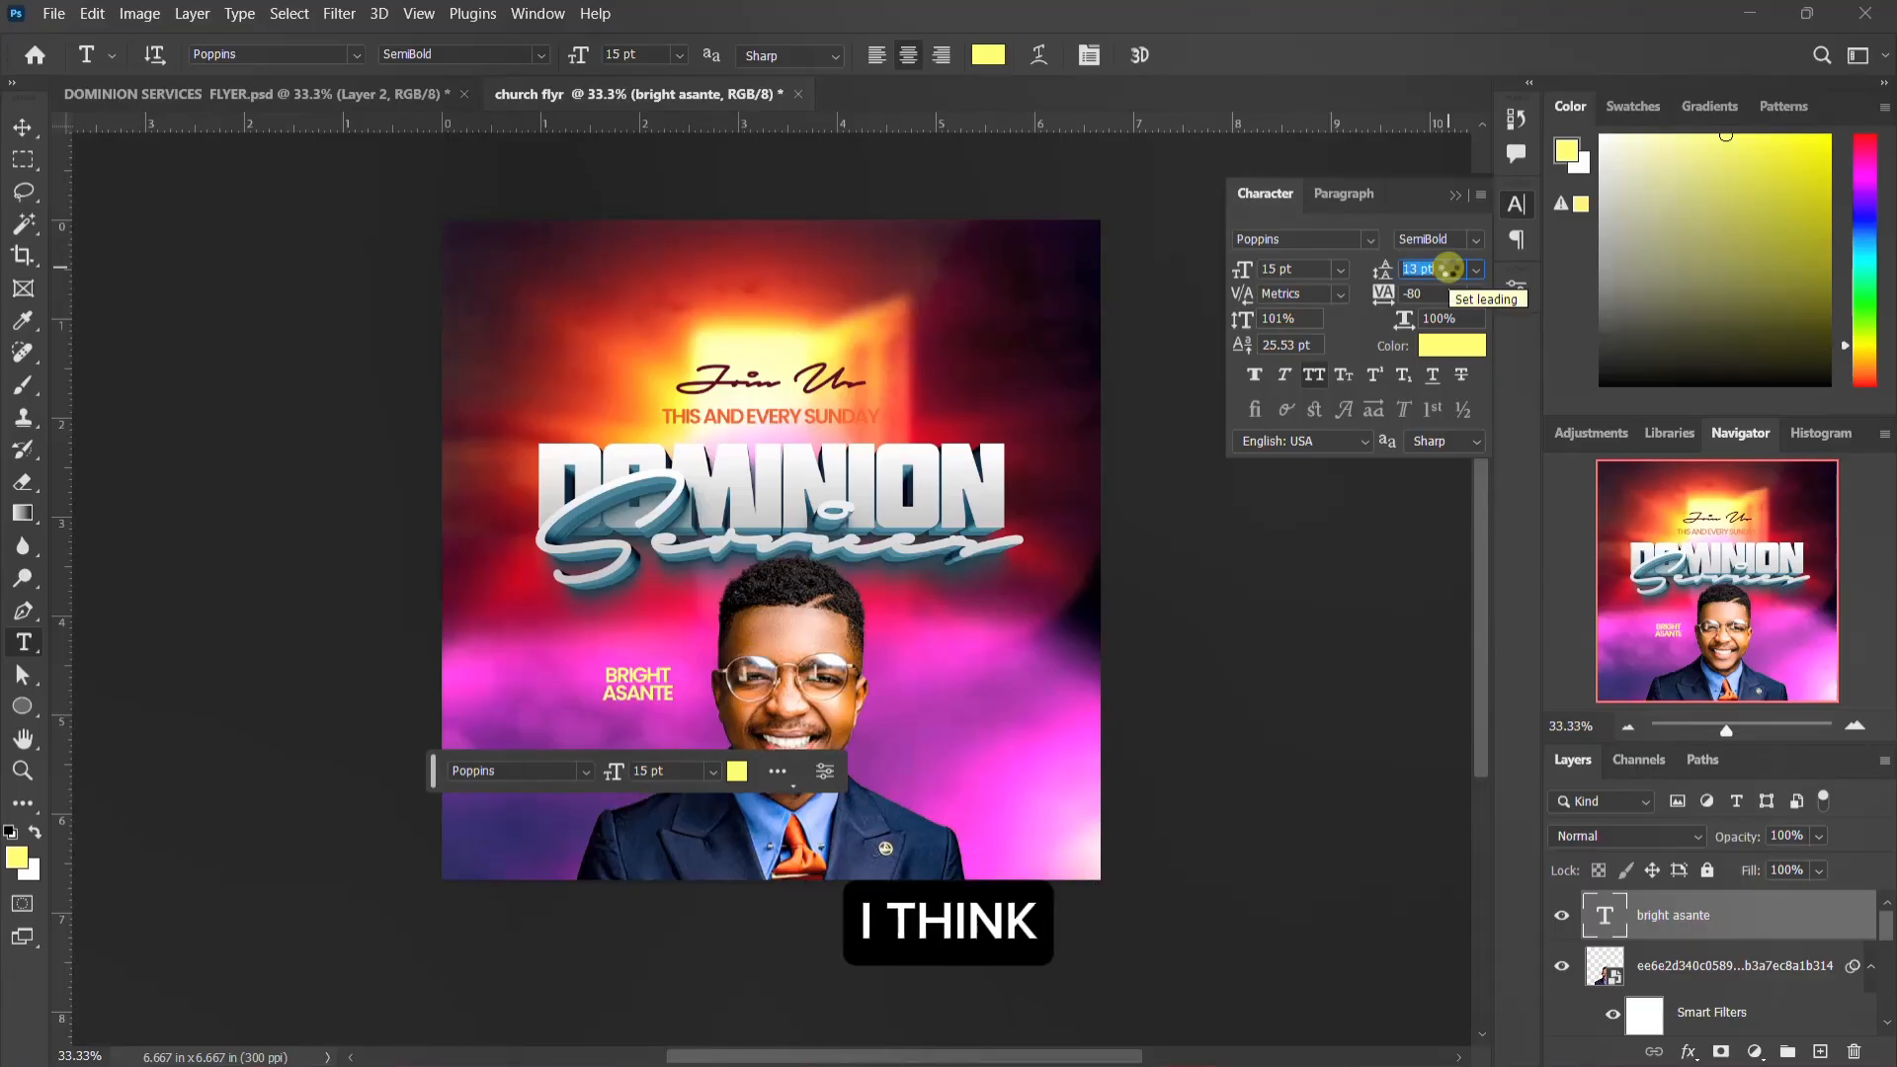
key("Up")
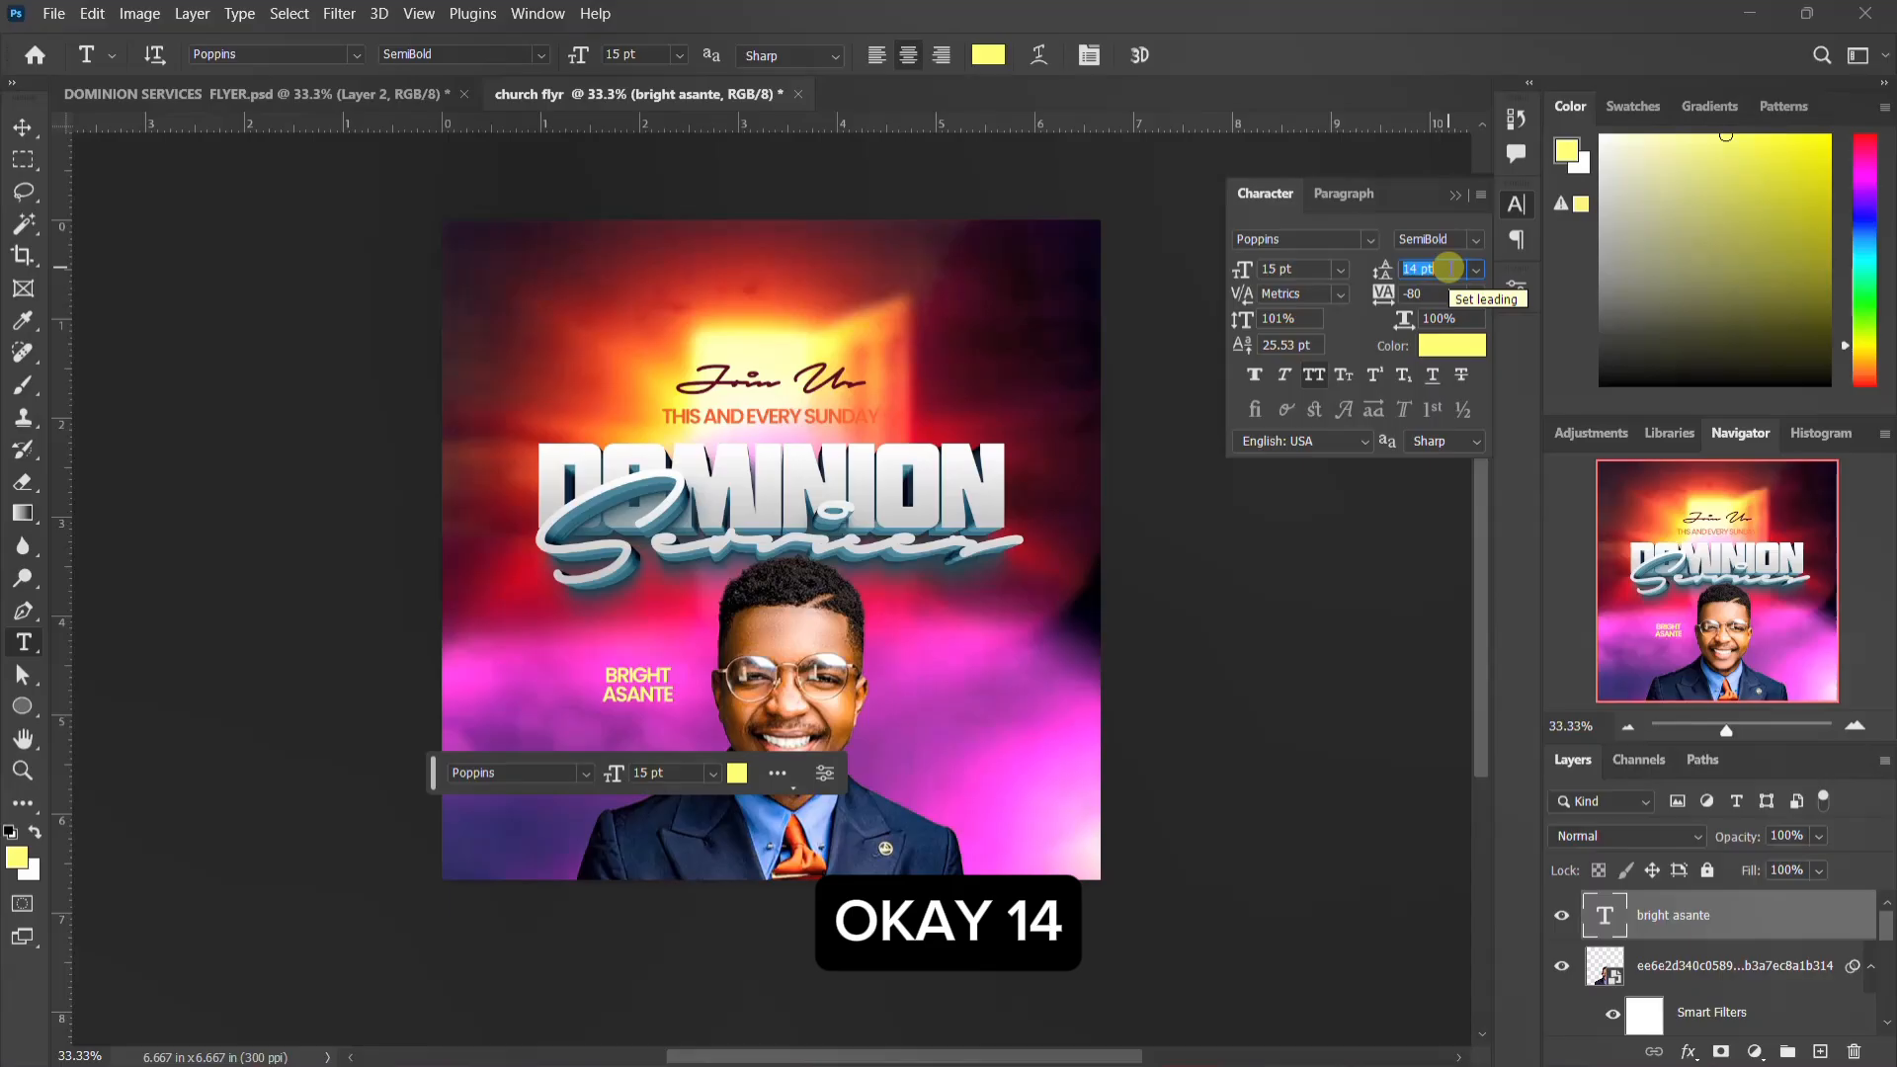
left_click(1515, 202)
Step: Copy the word Pastor from text.txt in Notepad, duplicate the name text above itself in Photoshop, and replace the copy's wording with it
left_click(1279, 1056)
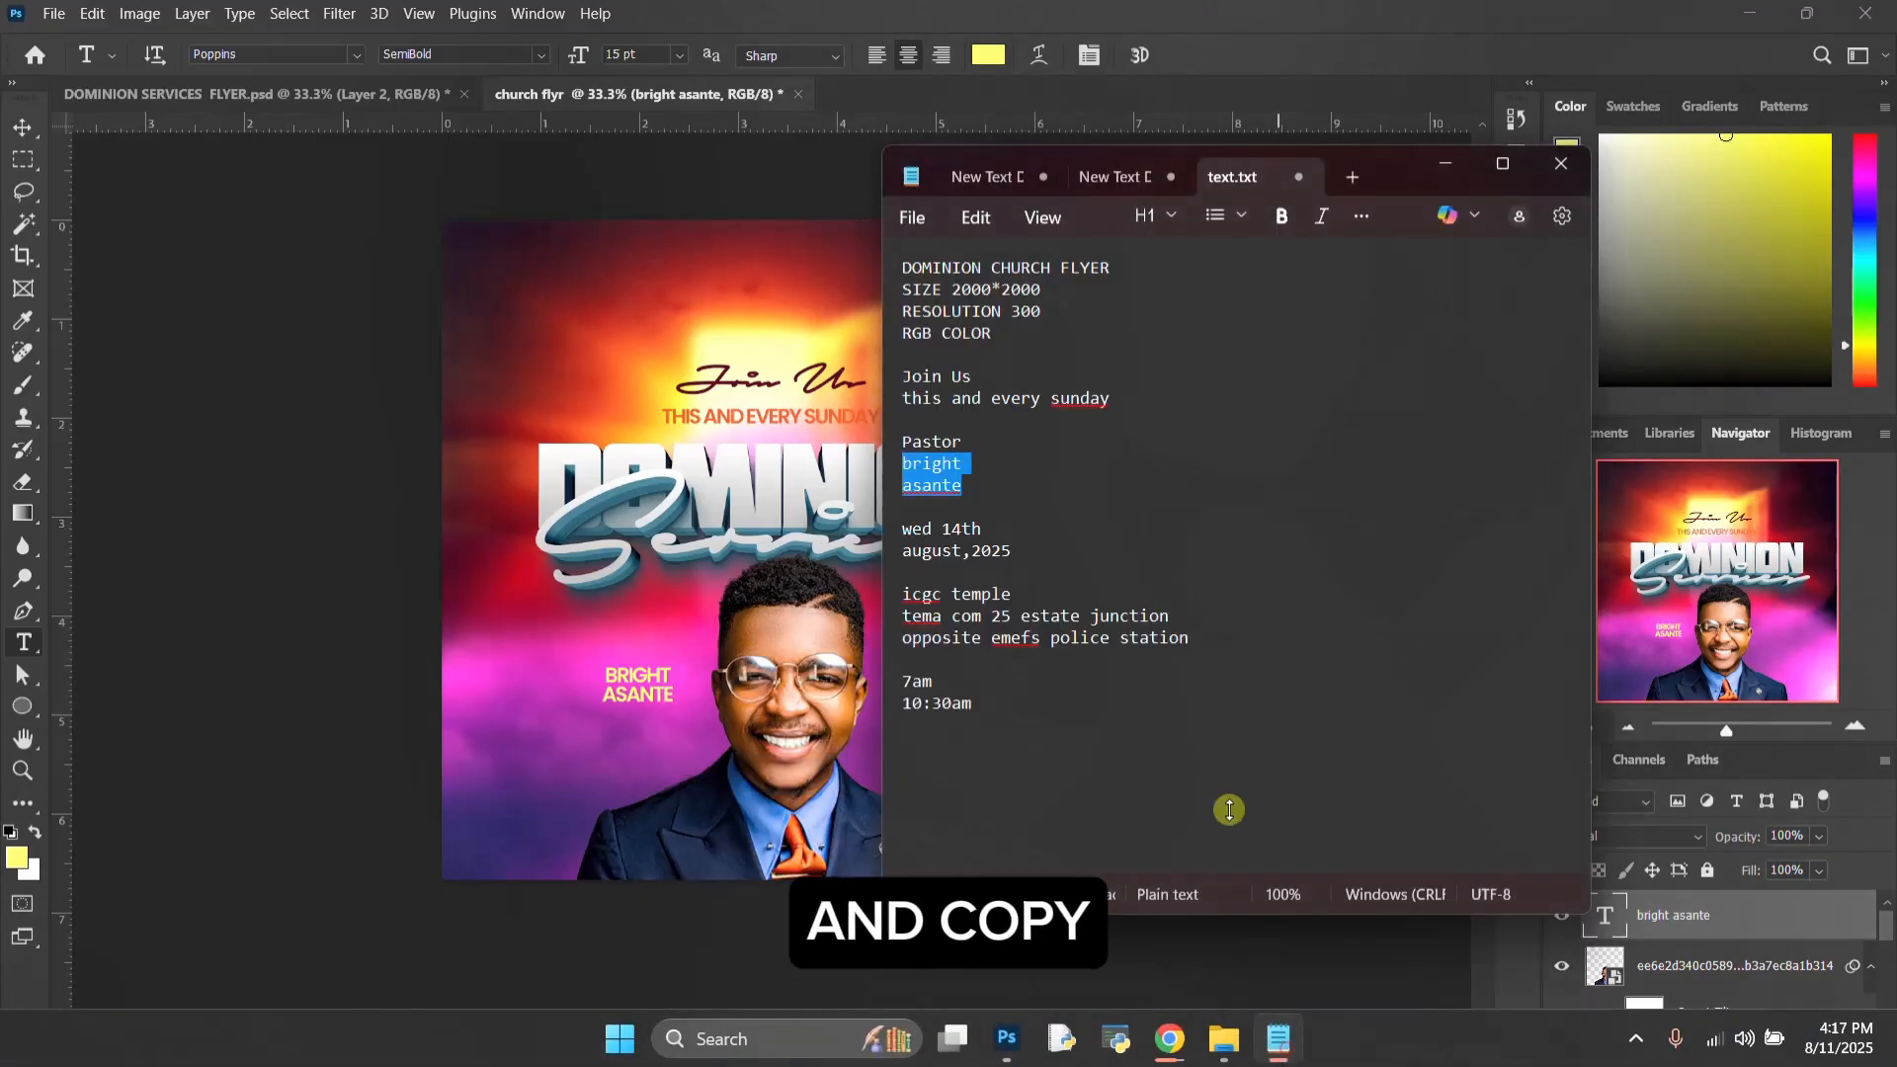
double_click(931, 442)
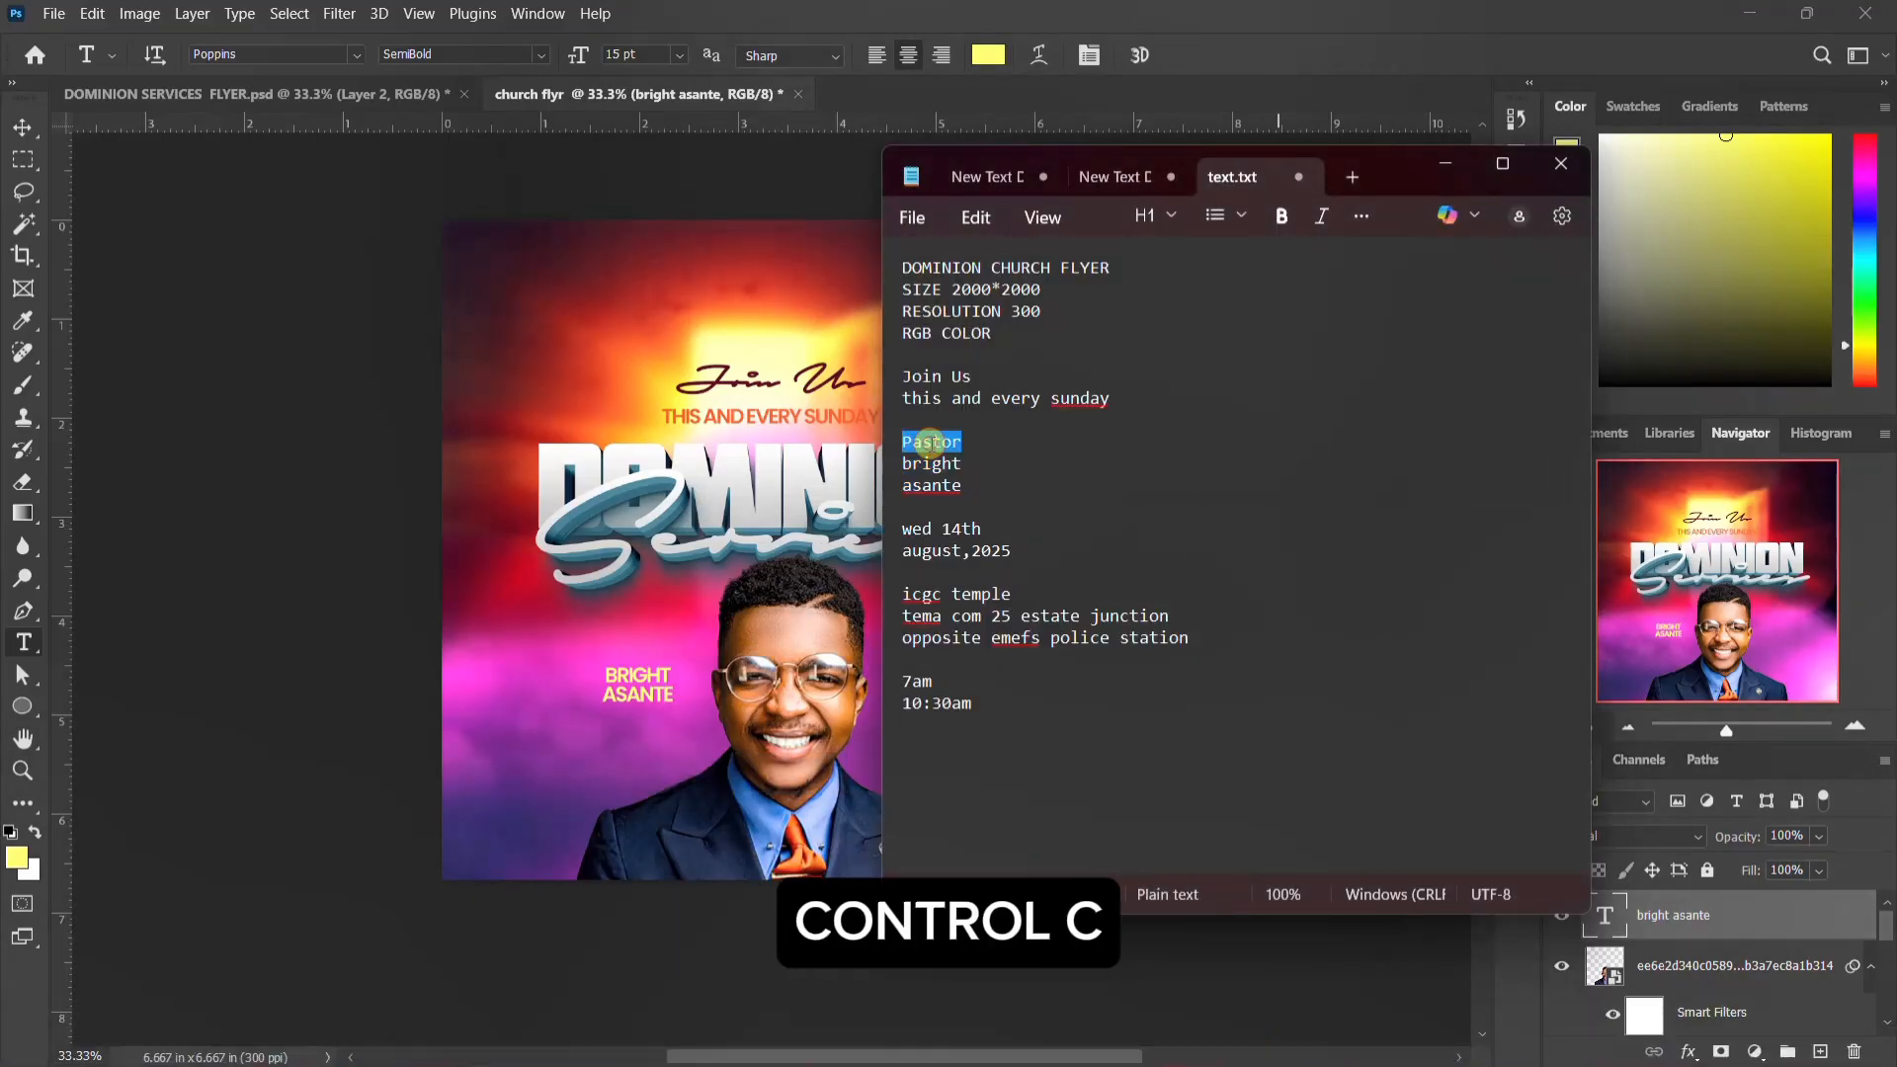
left_click(767, 561)
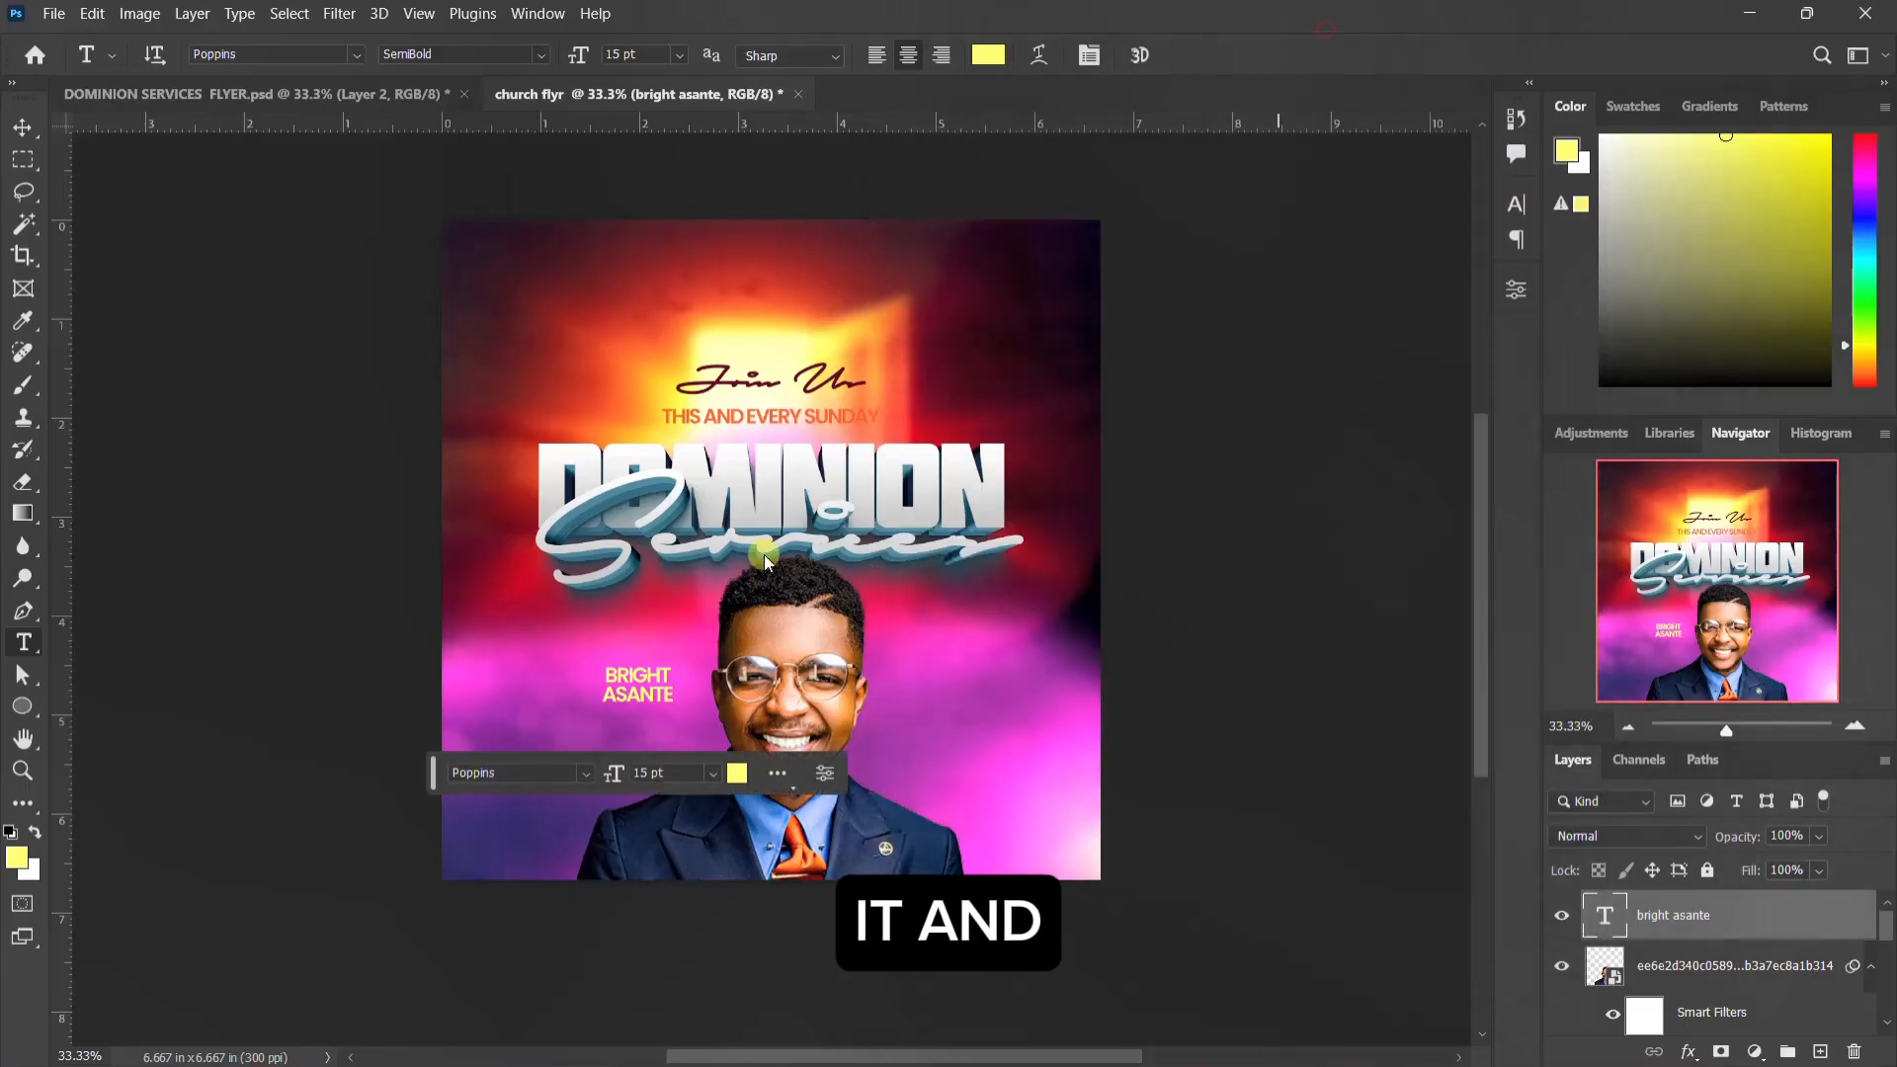
key("v")
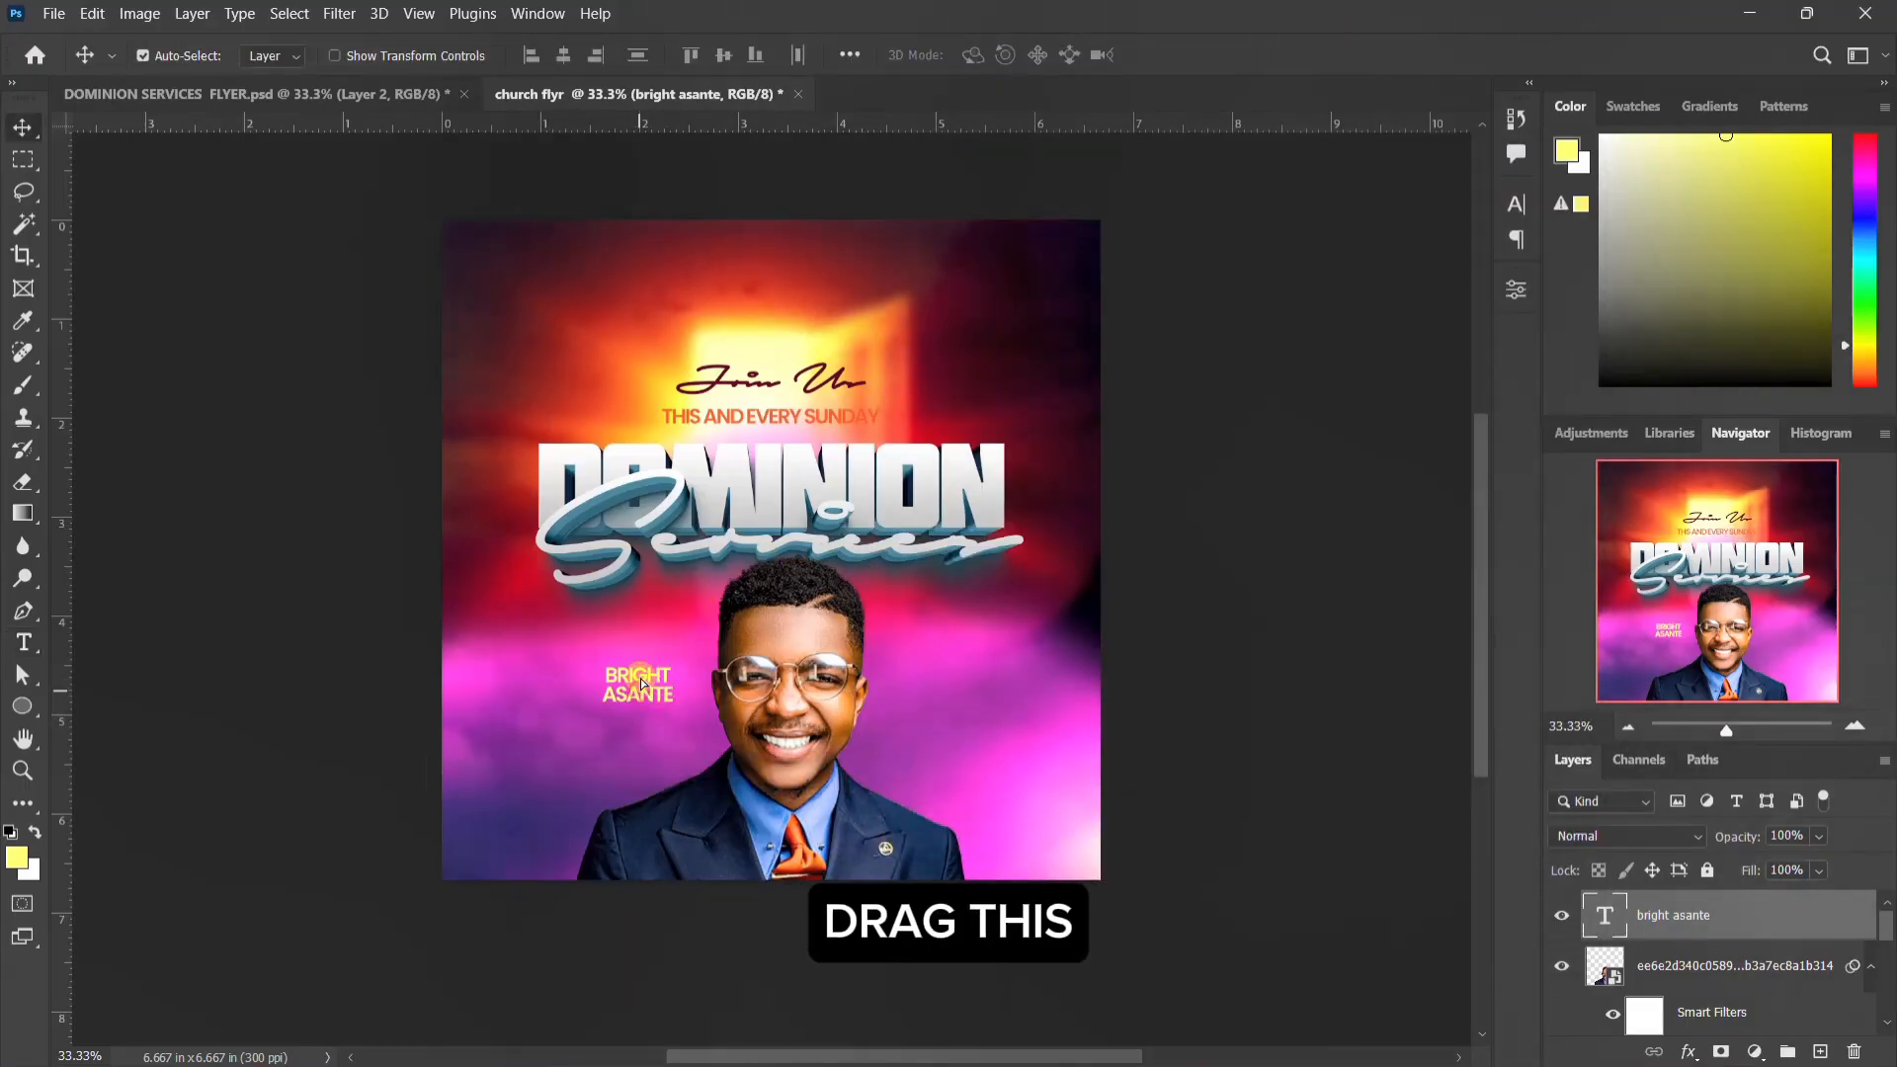
left_click_drag(641, 690, 651, 628)
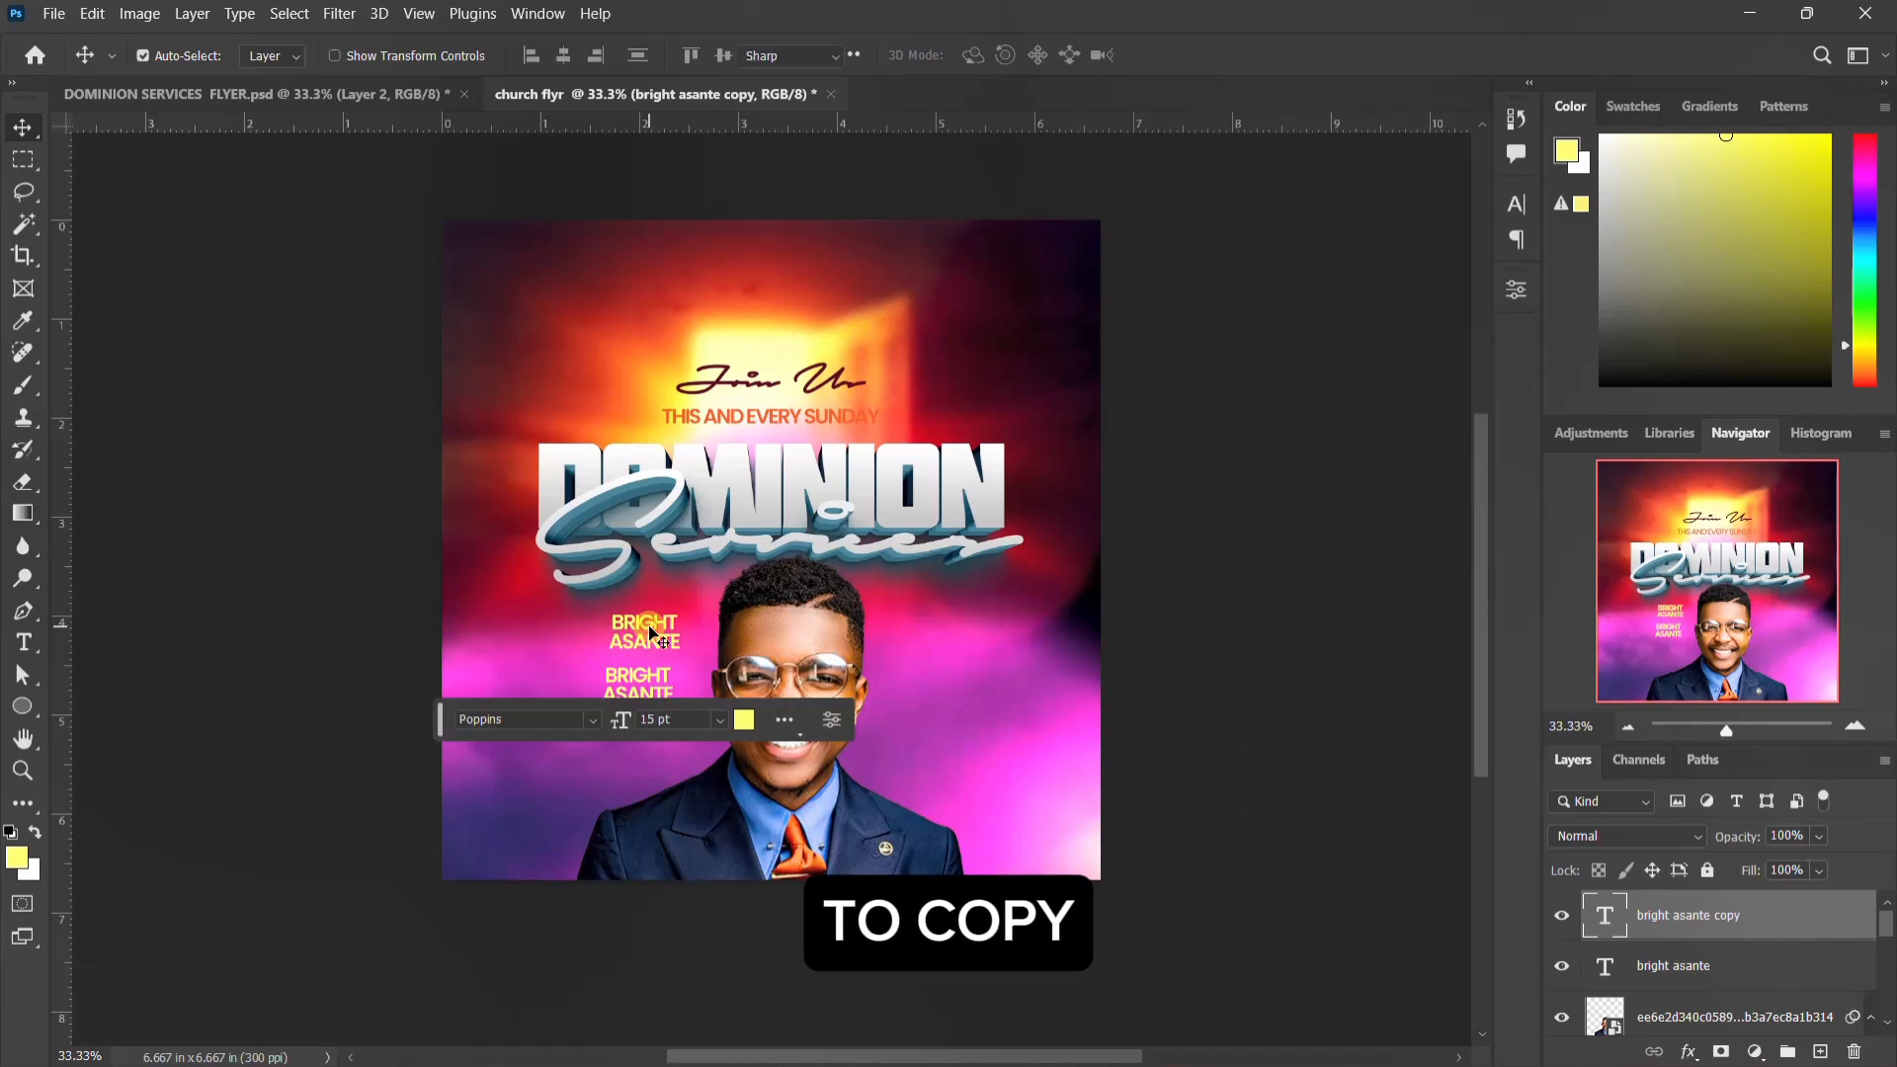
double_click(651, 633)
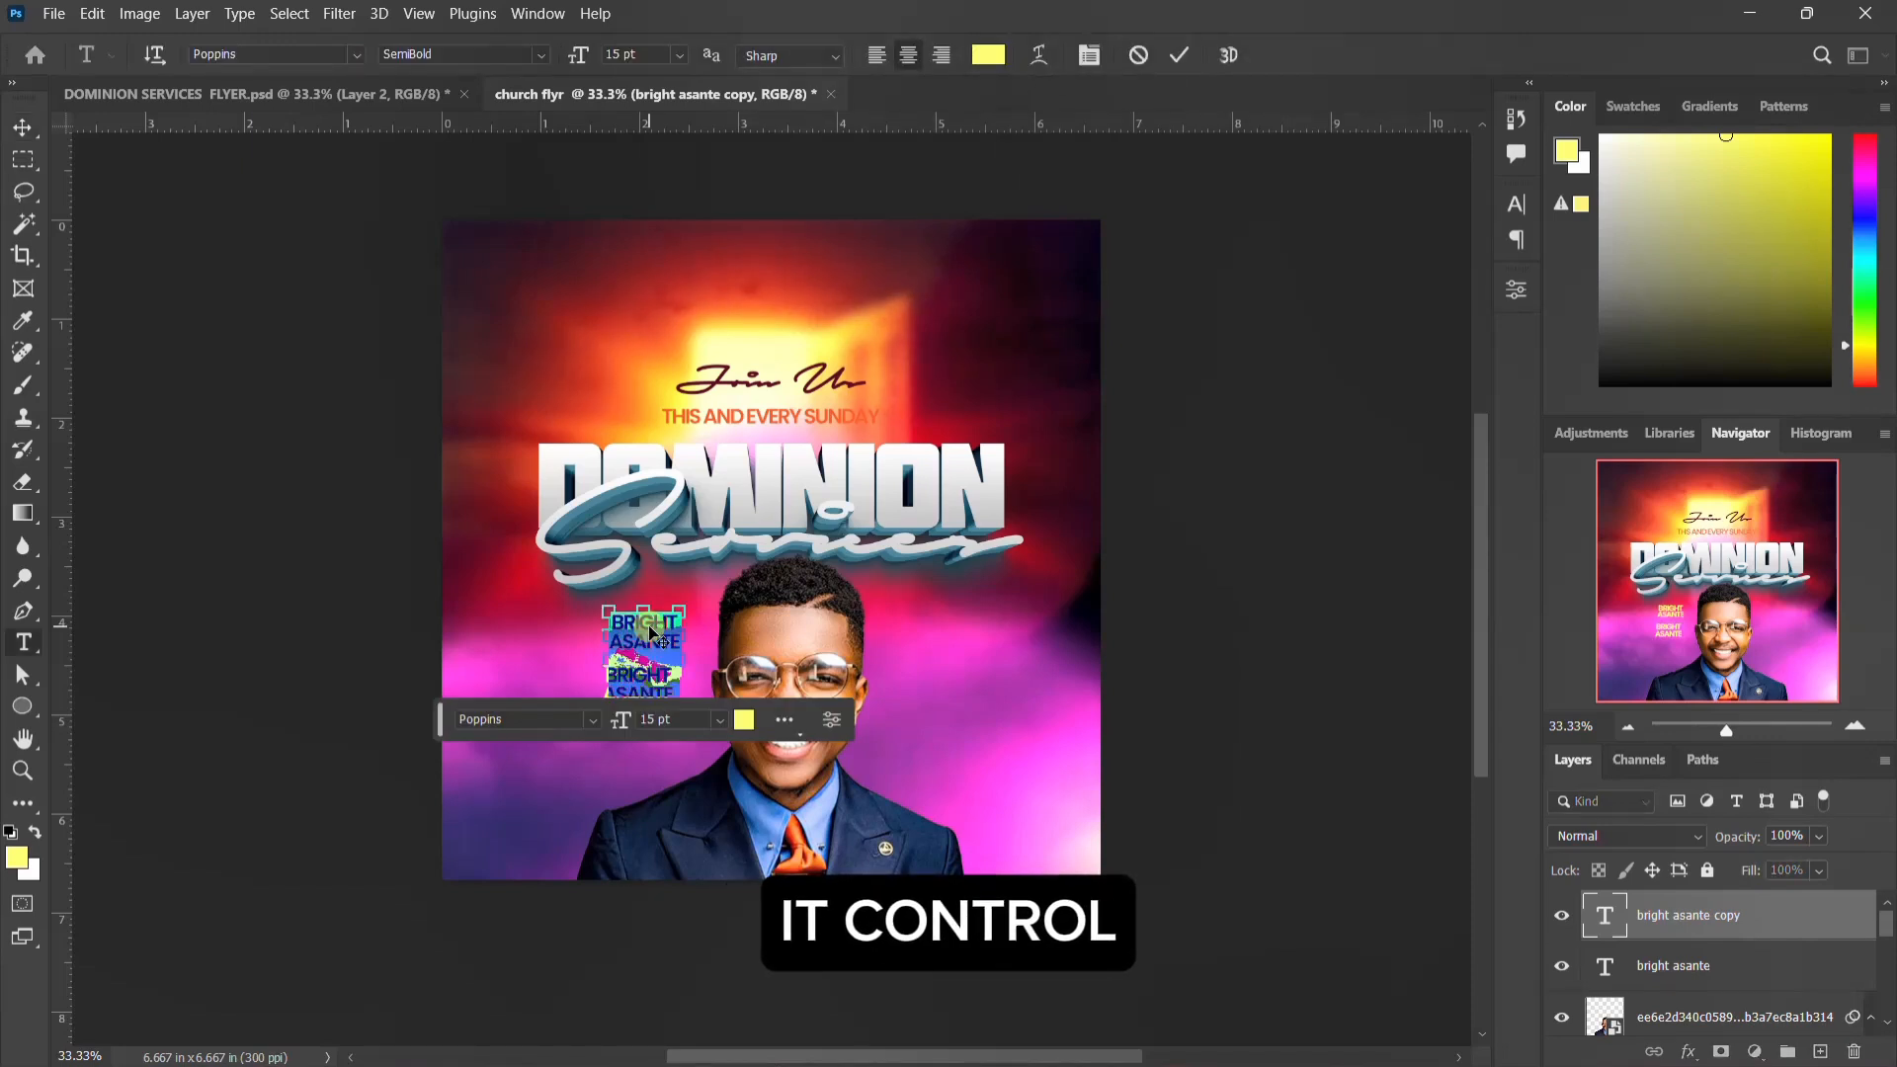
type("PASTOR")
key("ctrl+Return")
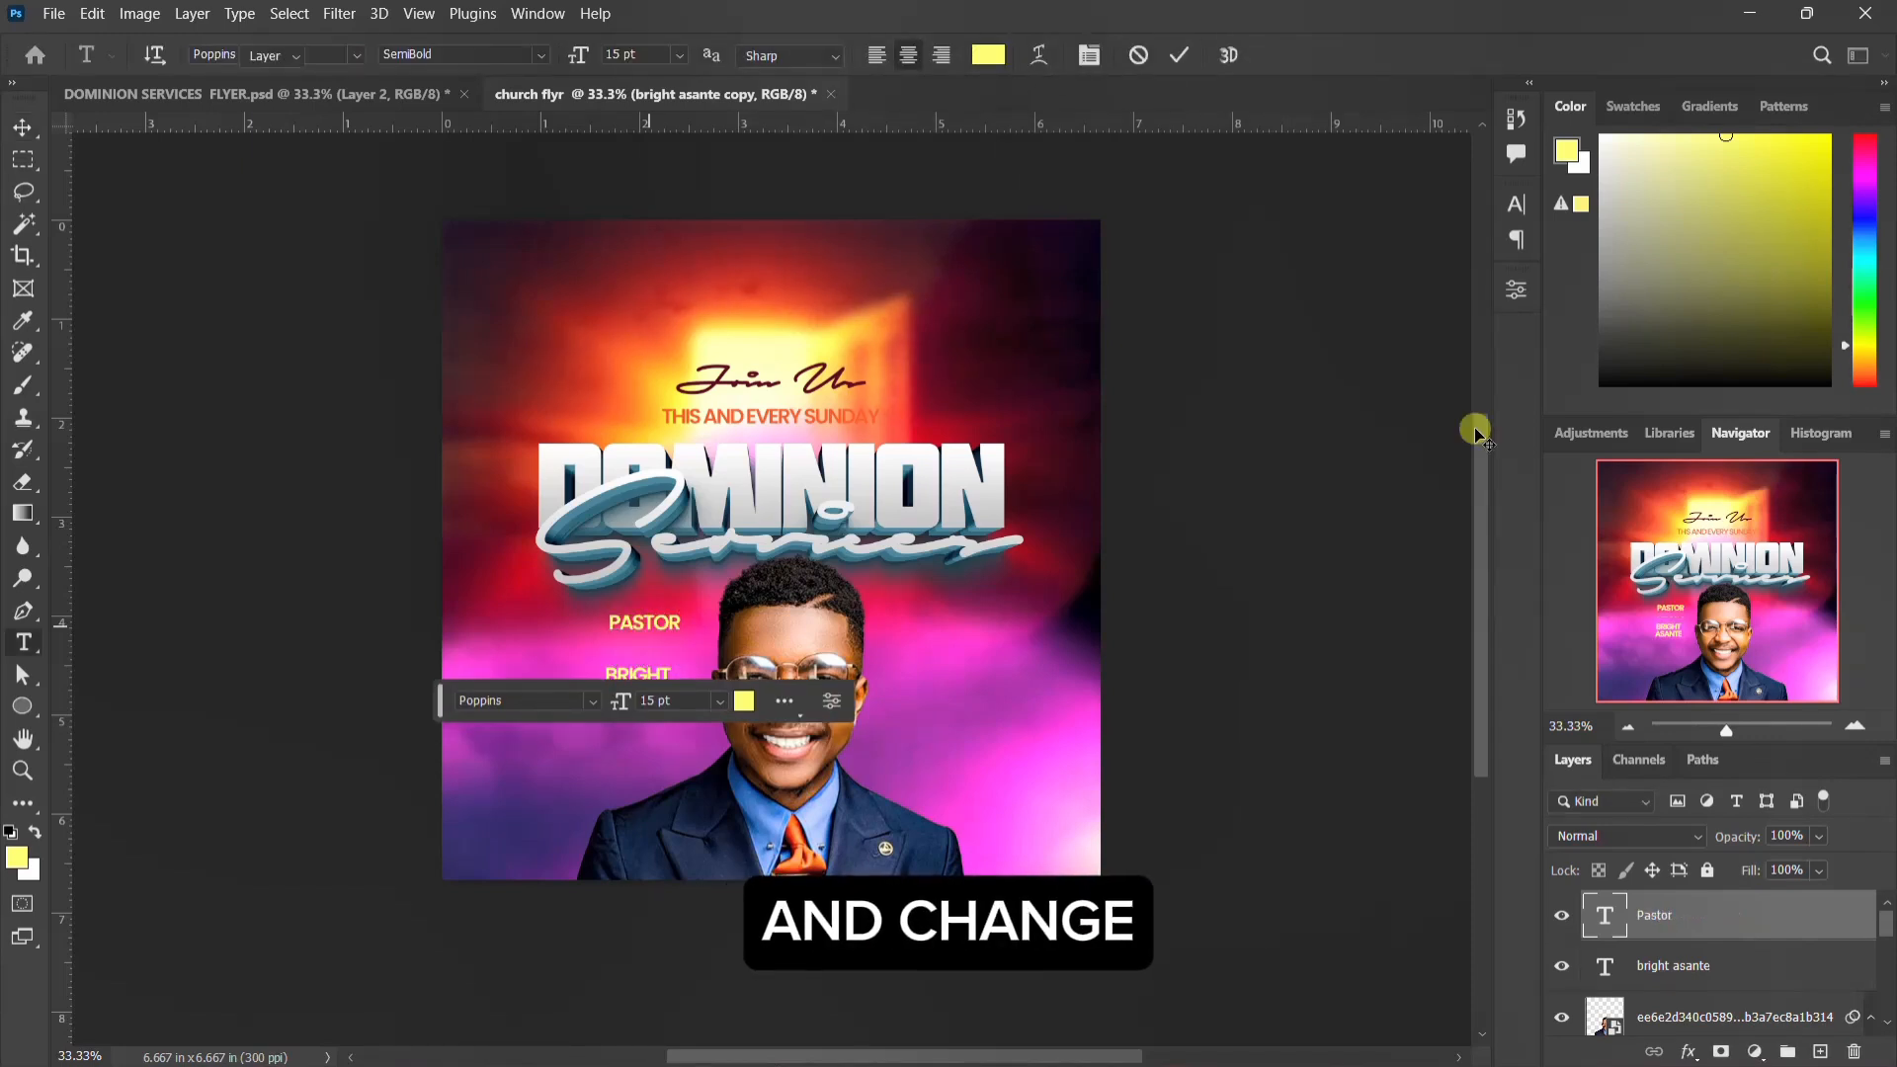
Step: Set the Pastor text to the Autograf PERSONAL USE ONLY font at 20 pt
left_click(1517, 205)
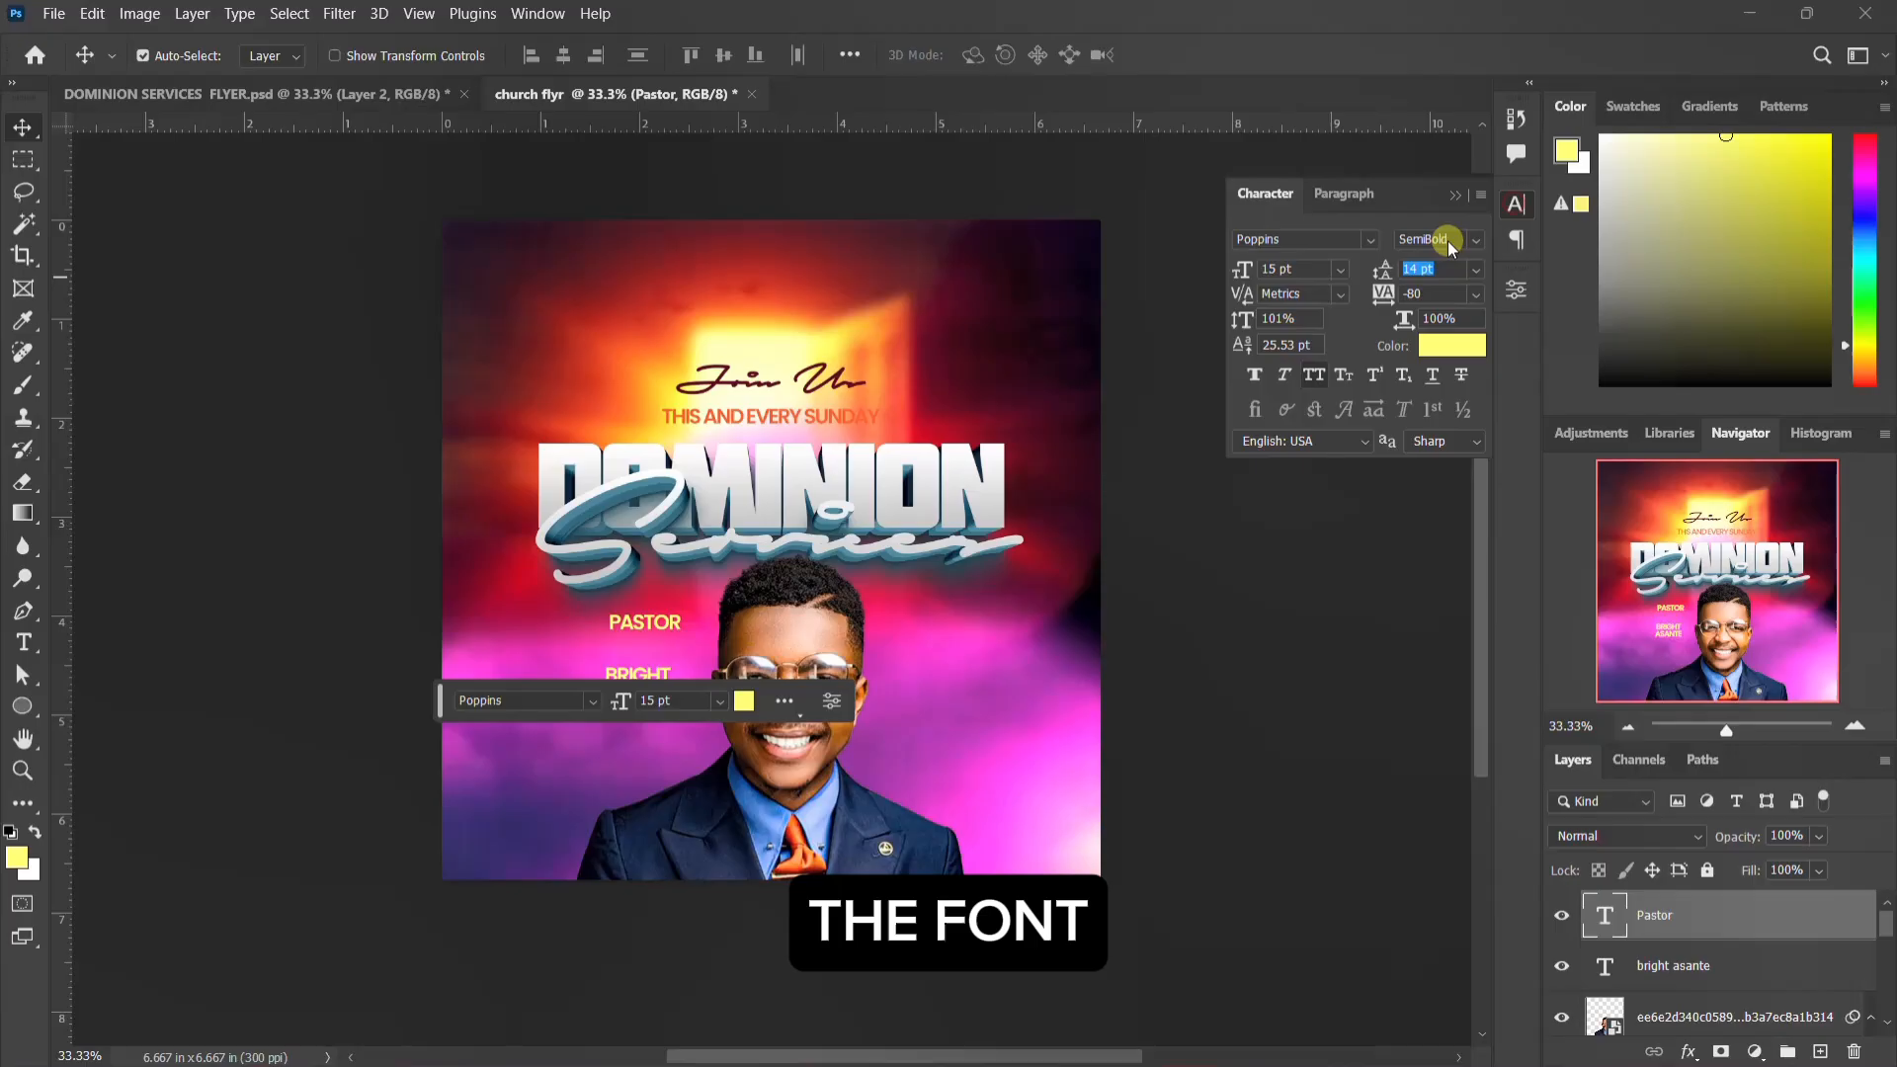
left_click(1370, 241)
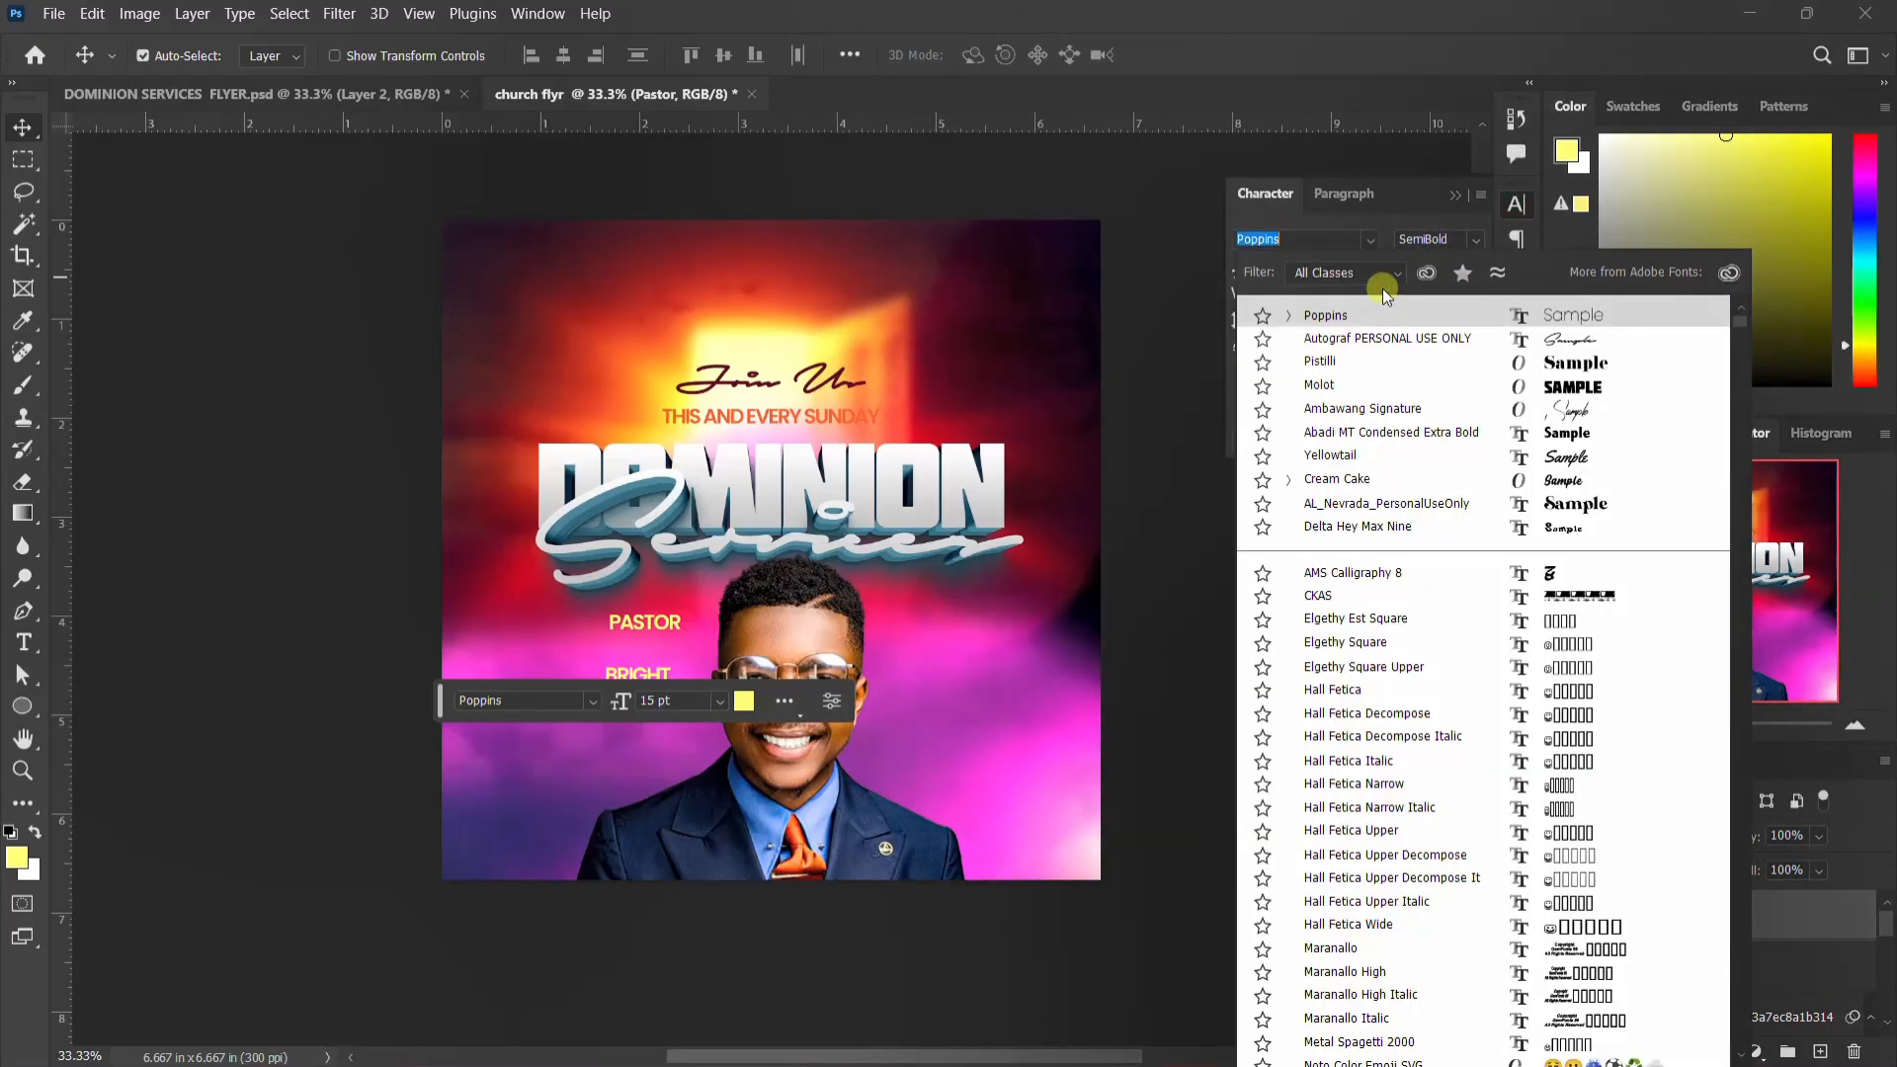
left_click(1380, 341)
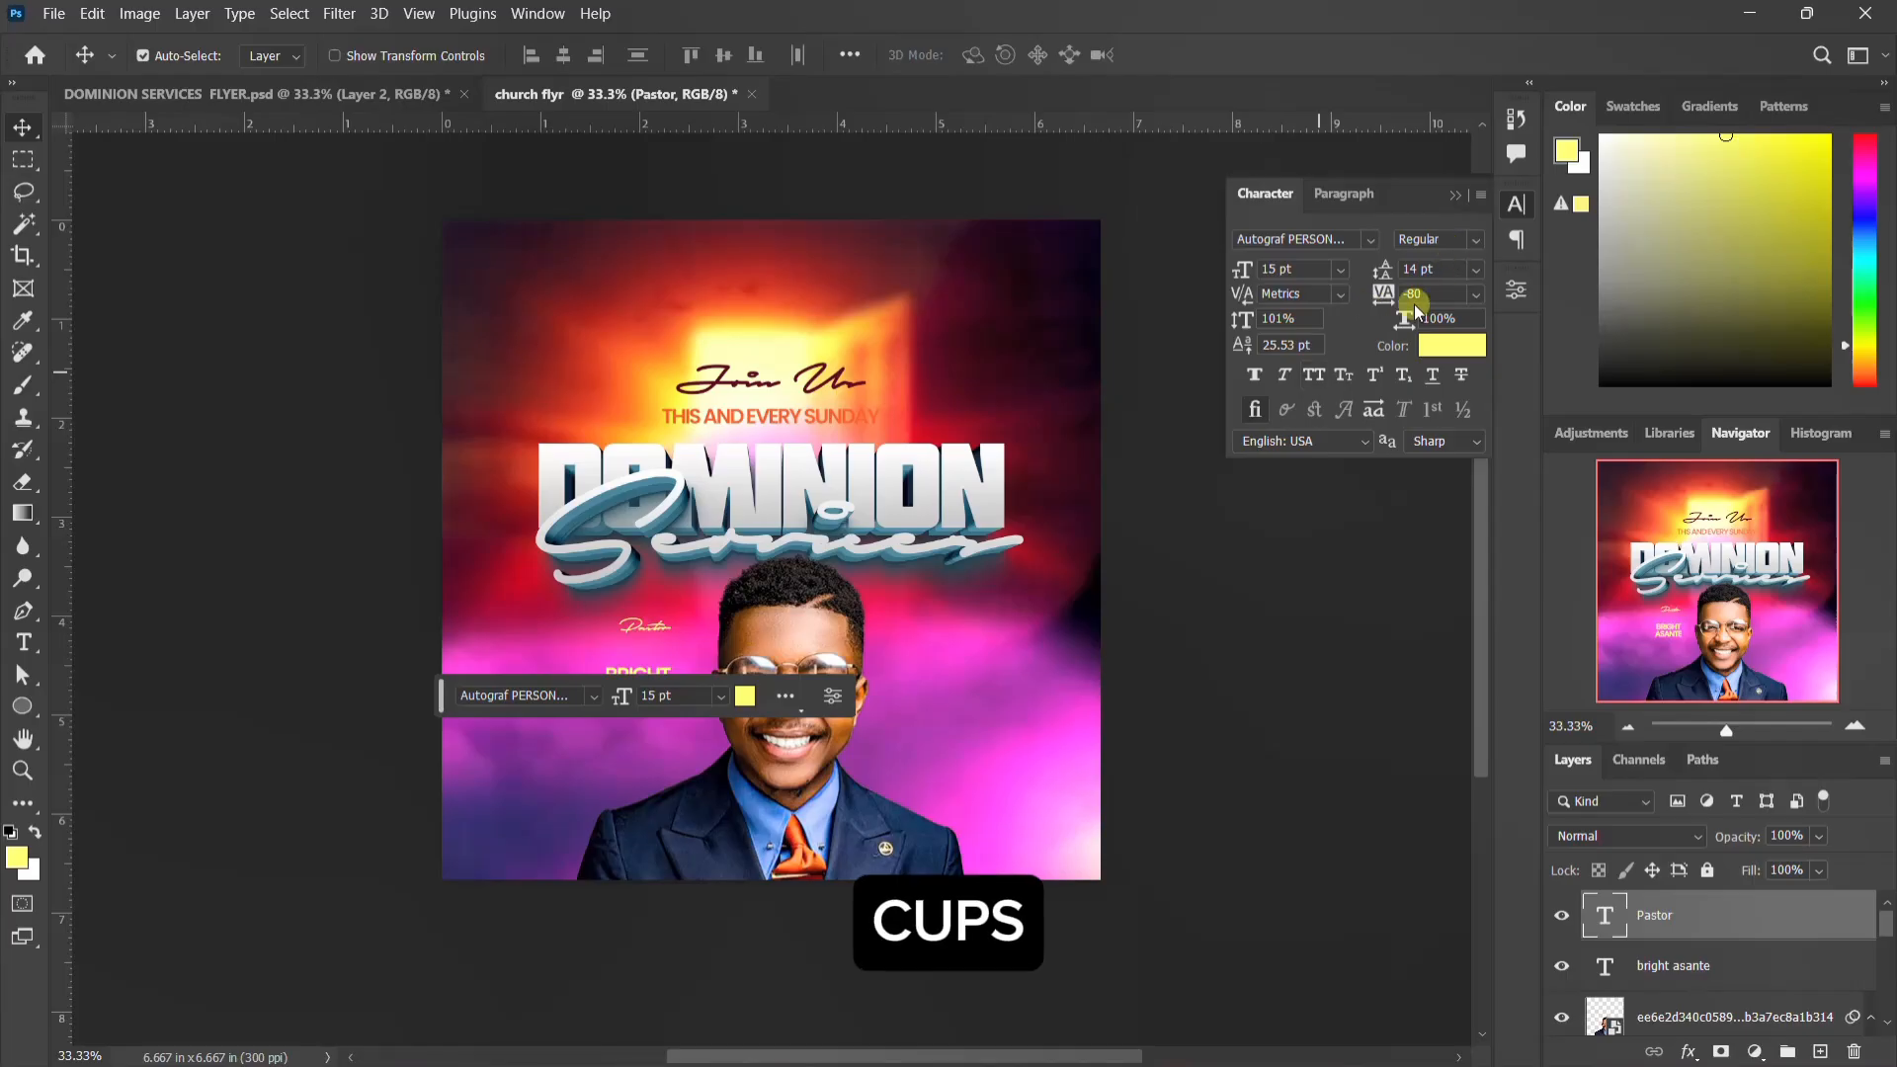
left_click(1266, 269)
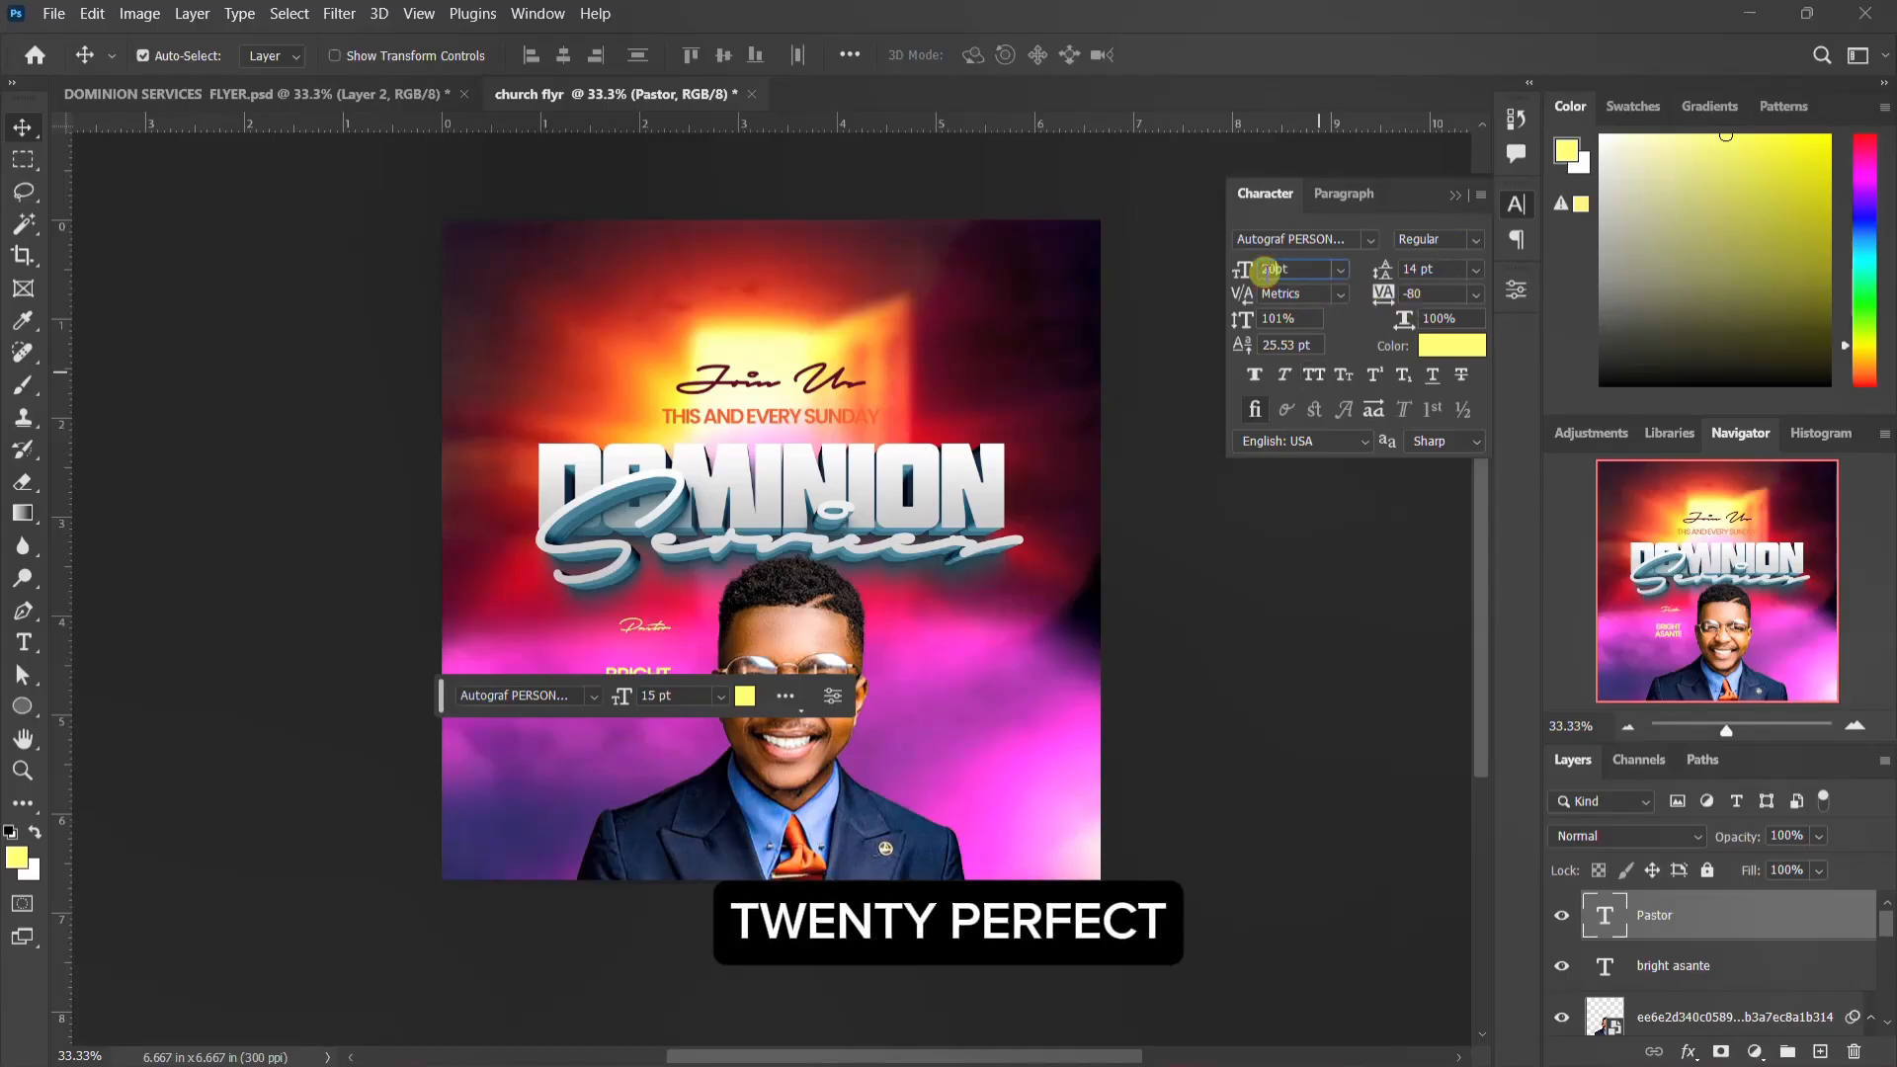
type("20pt")
key("Return")
left_click(1518, 204)
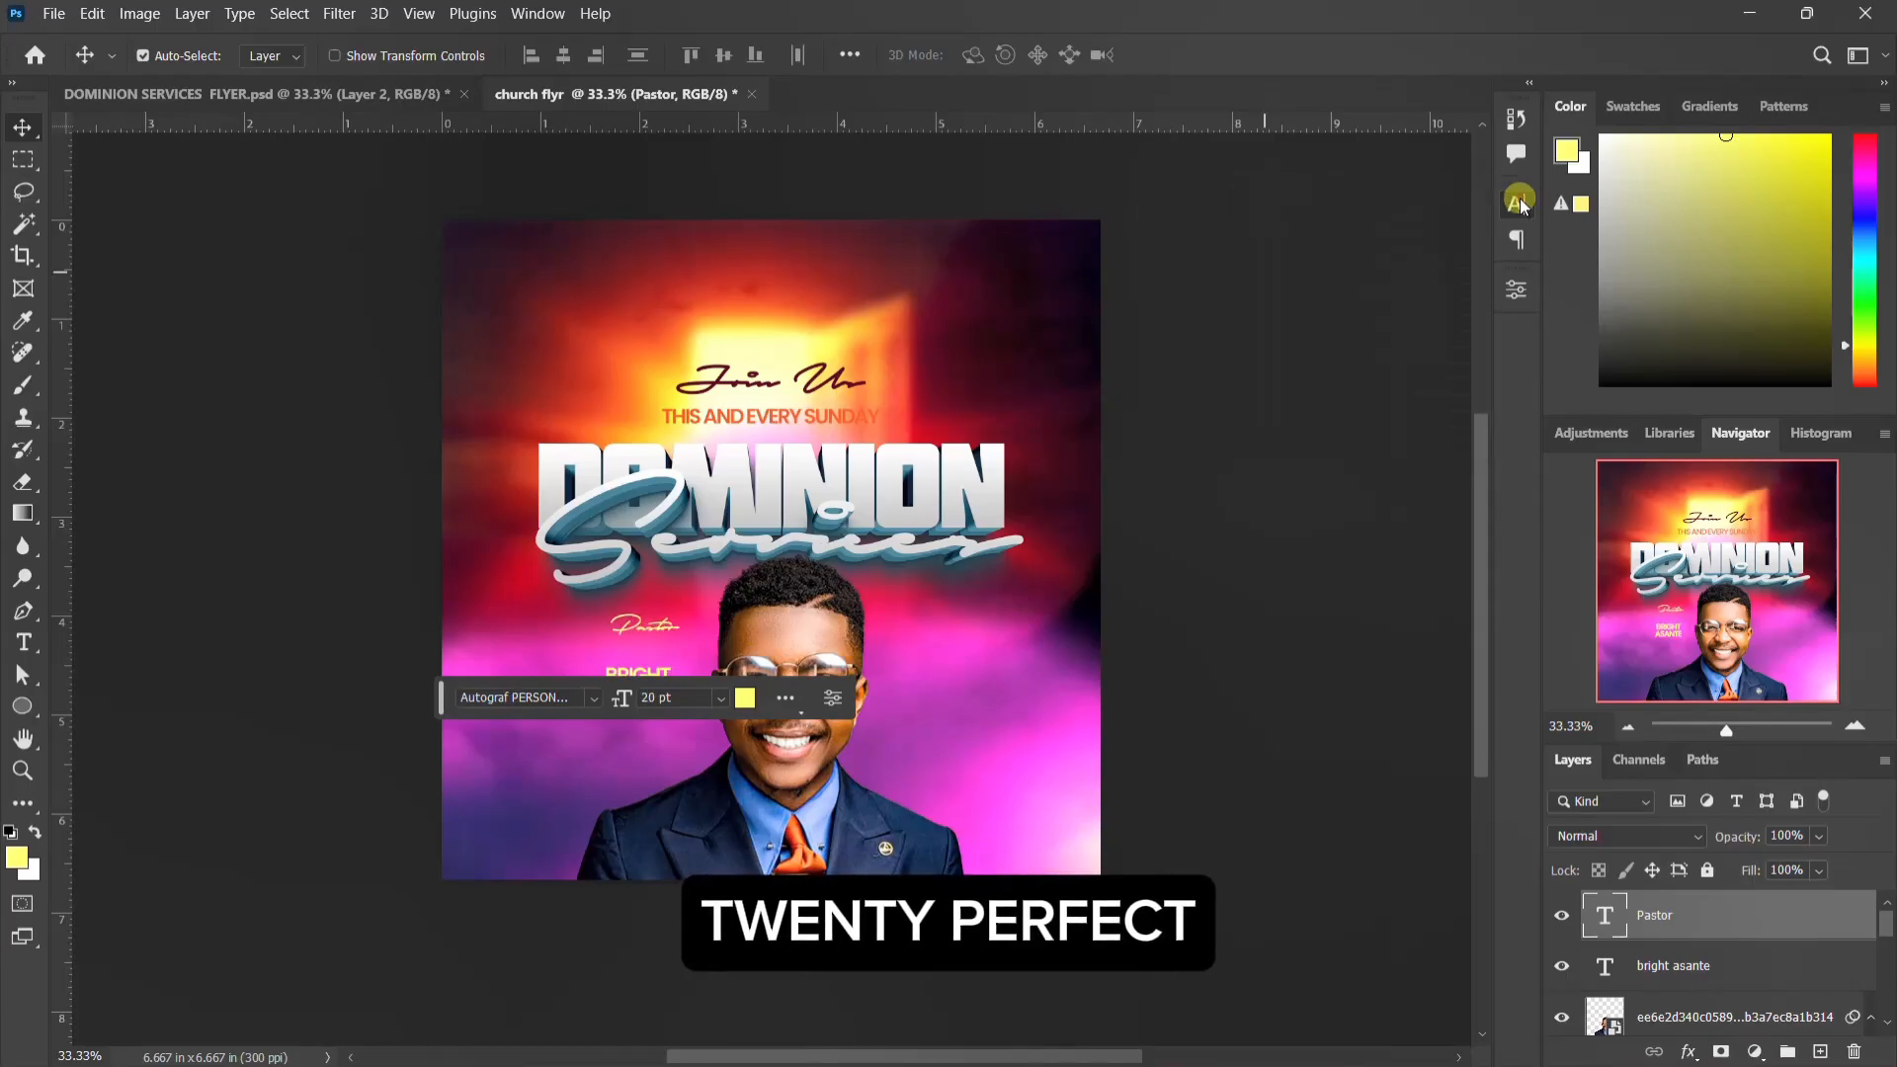
Step: Nudge the Pastor text down until it sits directly above the pastor's name
key("Down")
key("Down")
key("Down")
key("Down")
key("Down")
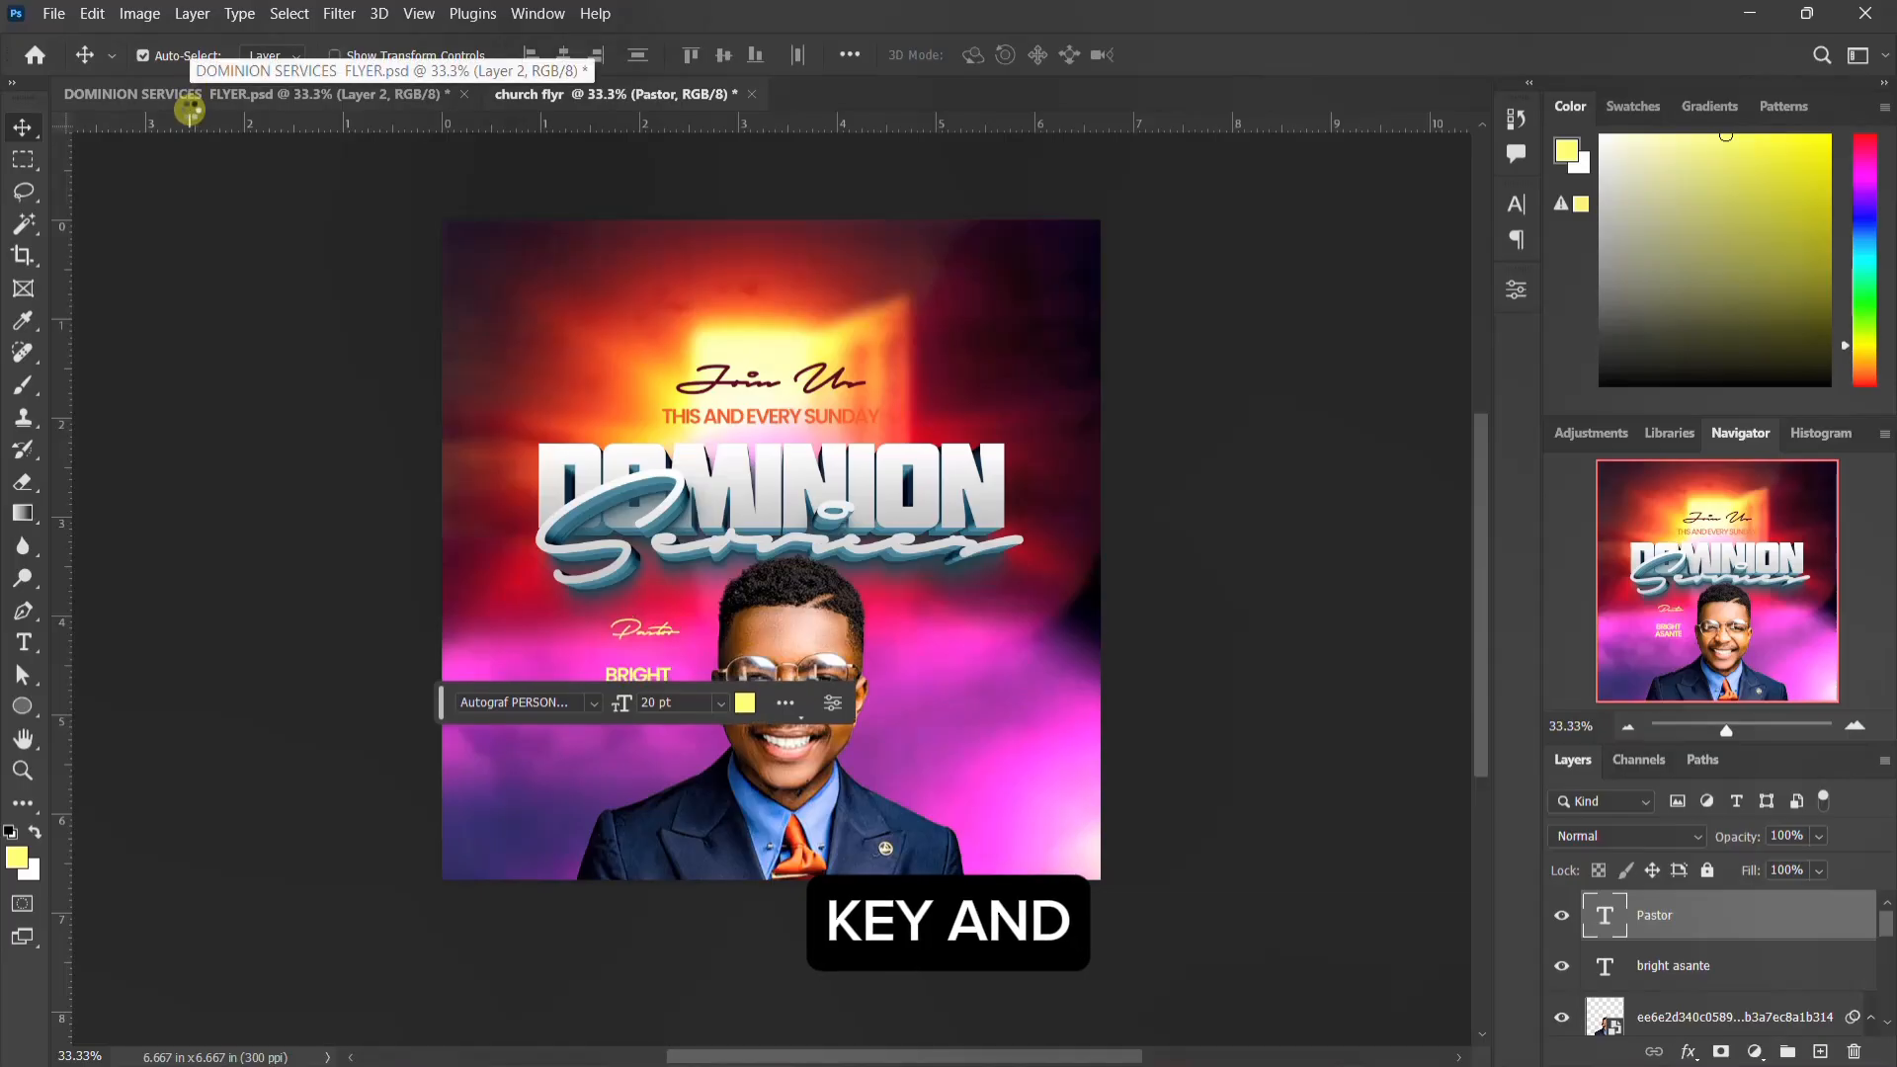
key("shift+Down")
key("shift+Down")
key("shift+Down")
key("shift+Down")
key("shift+Down")
key("shift+Down")
key("shift+Down")
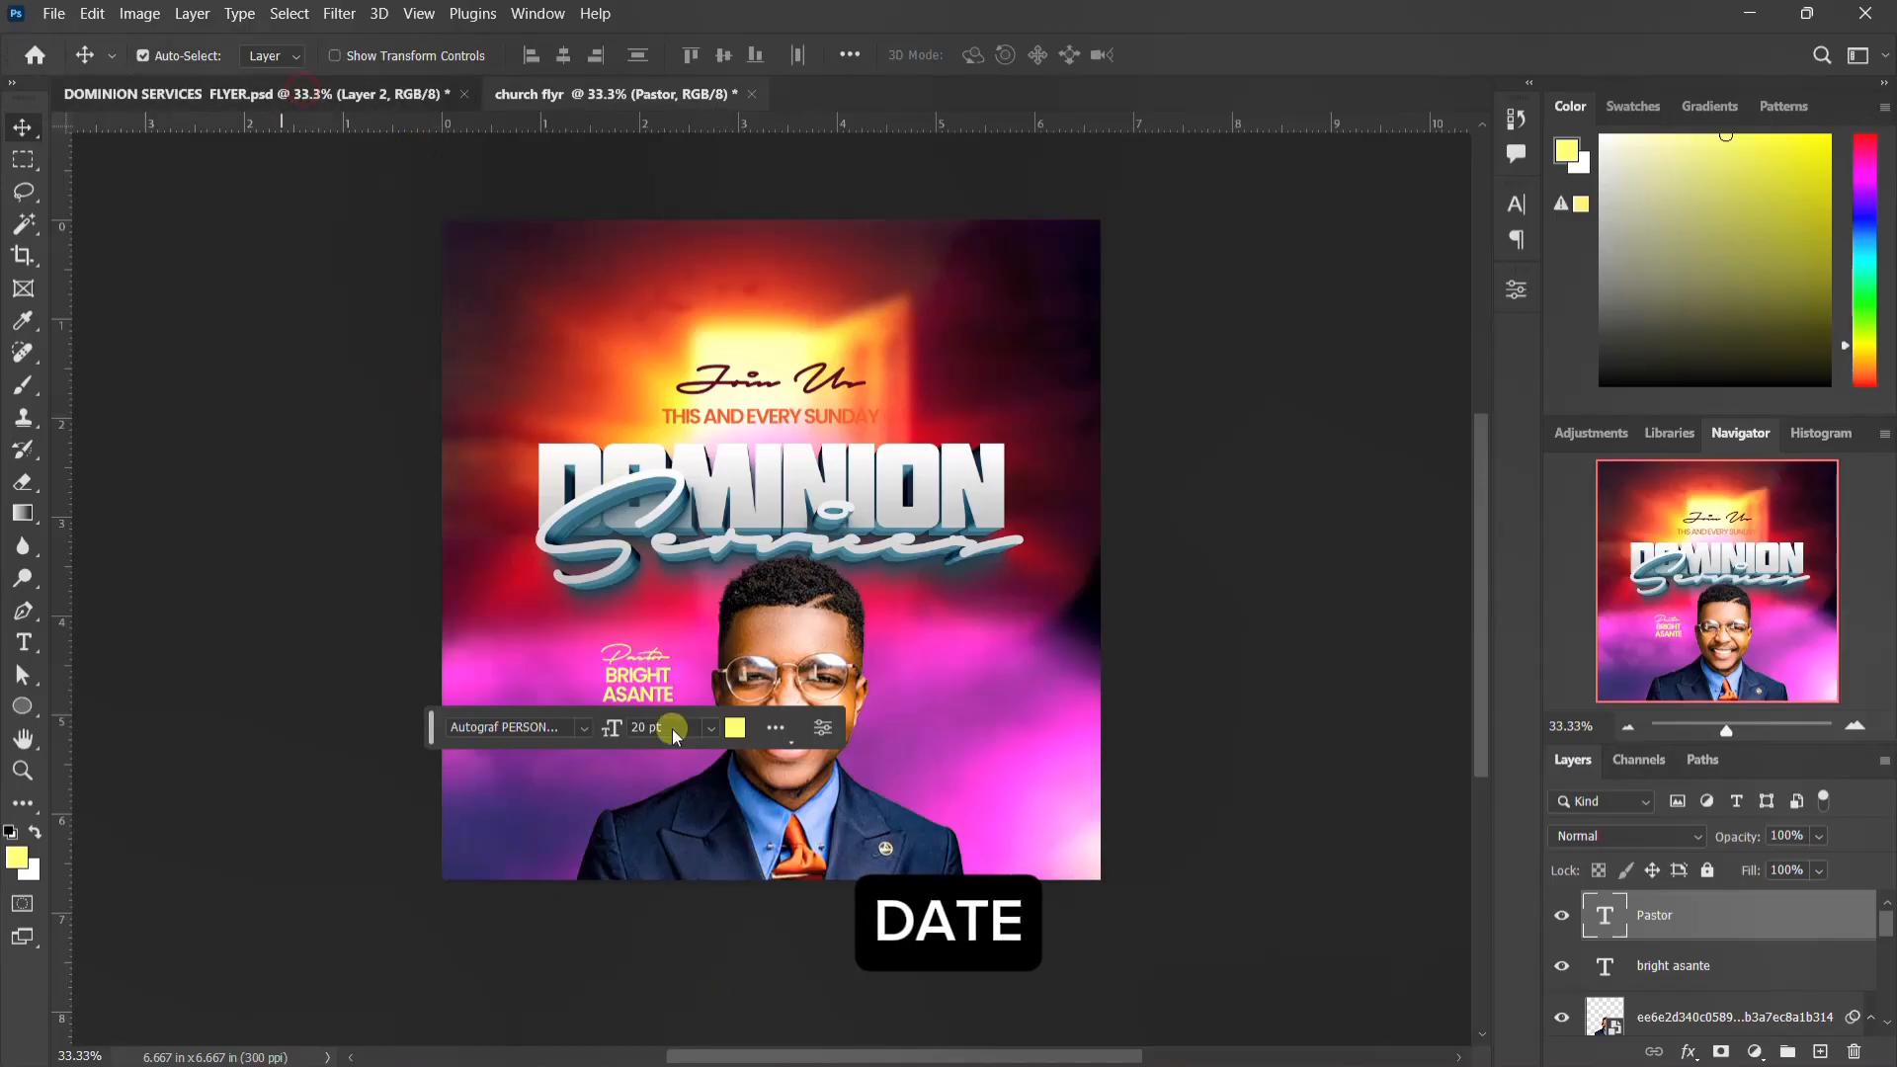
Step: In the reference document DOMINION SERVICES FLYER.psd, hide Layer 2 and expand the TEXT group holding the event details
left_click(384, 99)
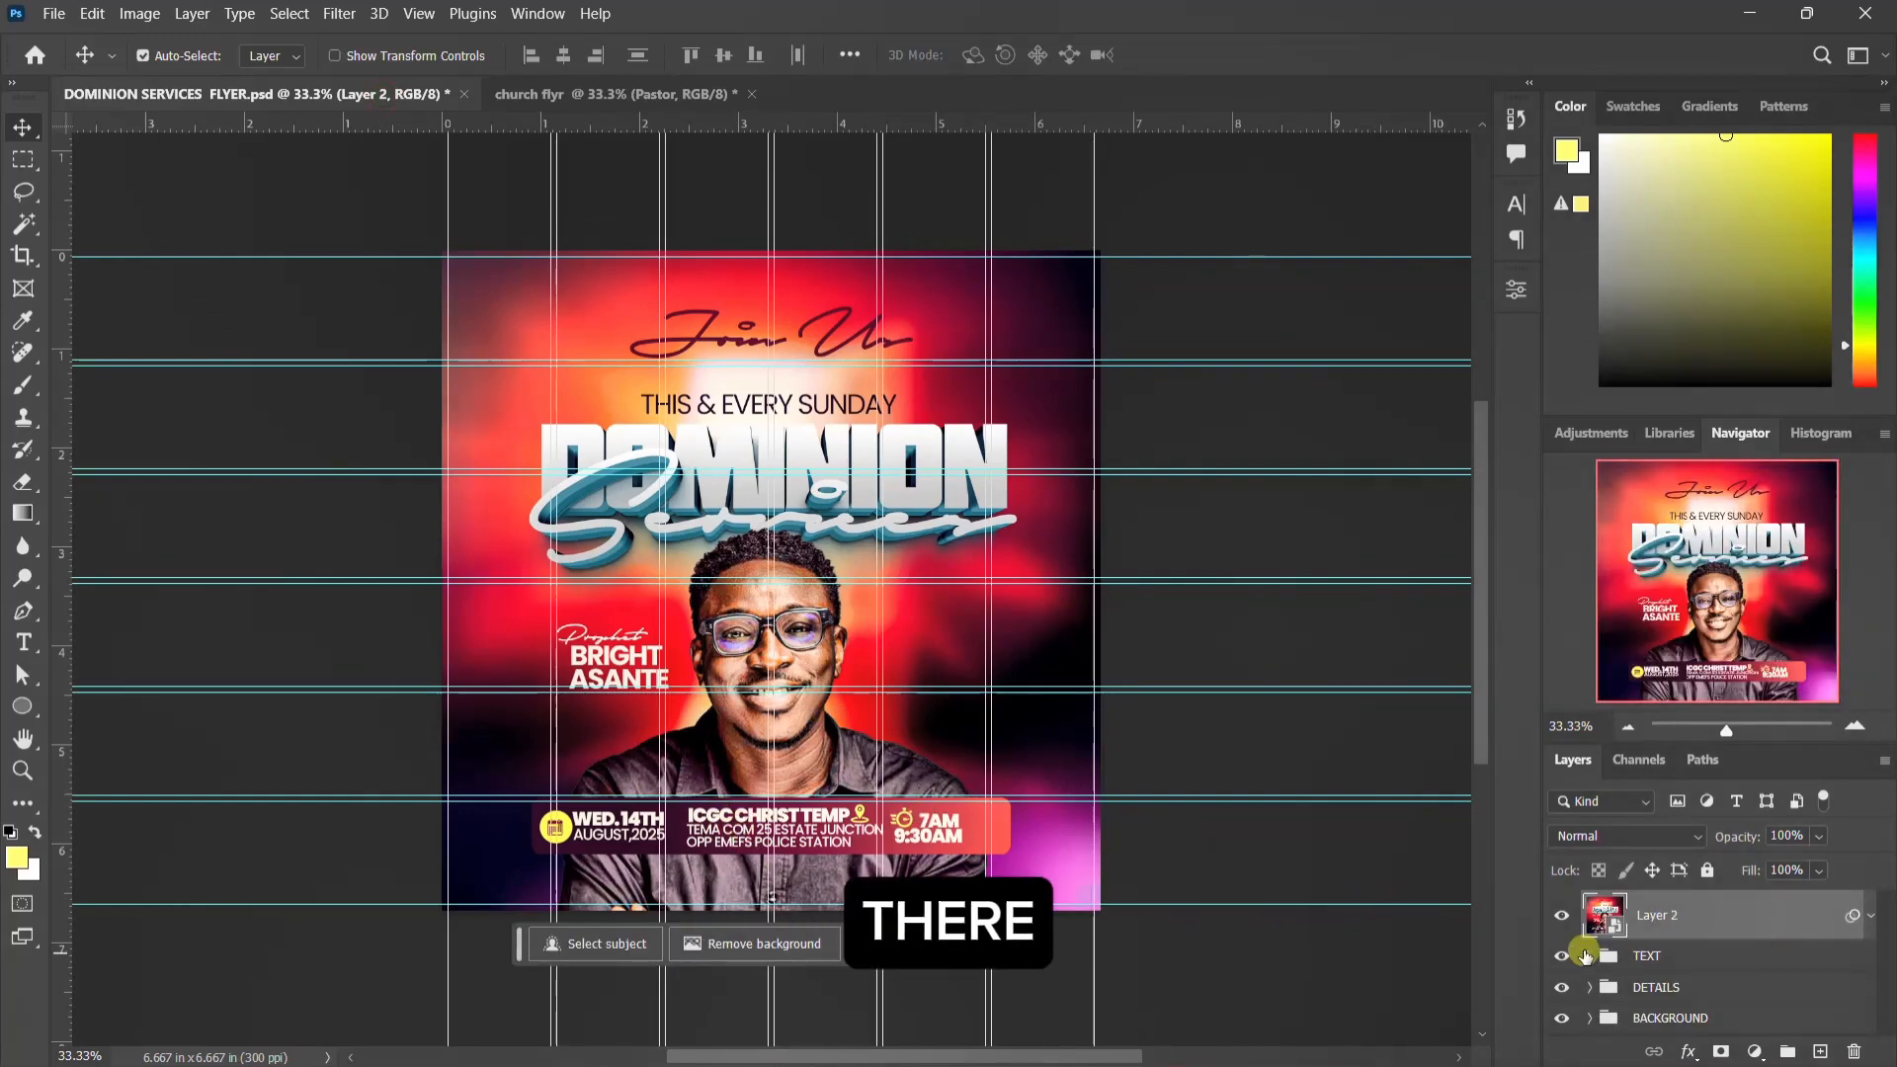
left_click(1563, 916)
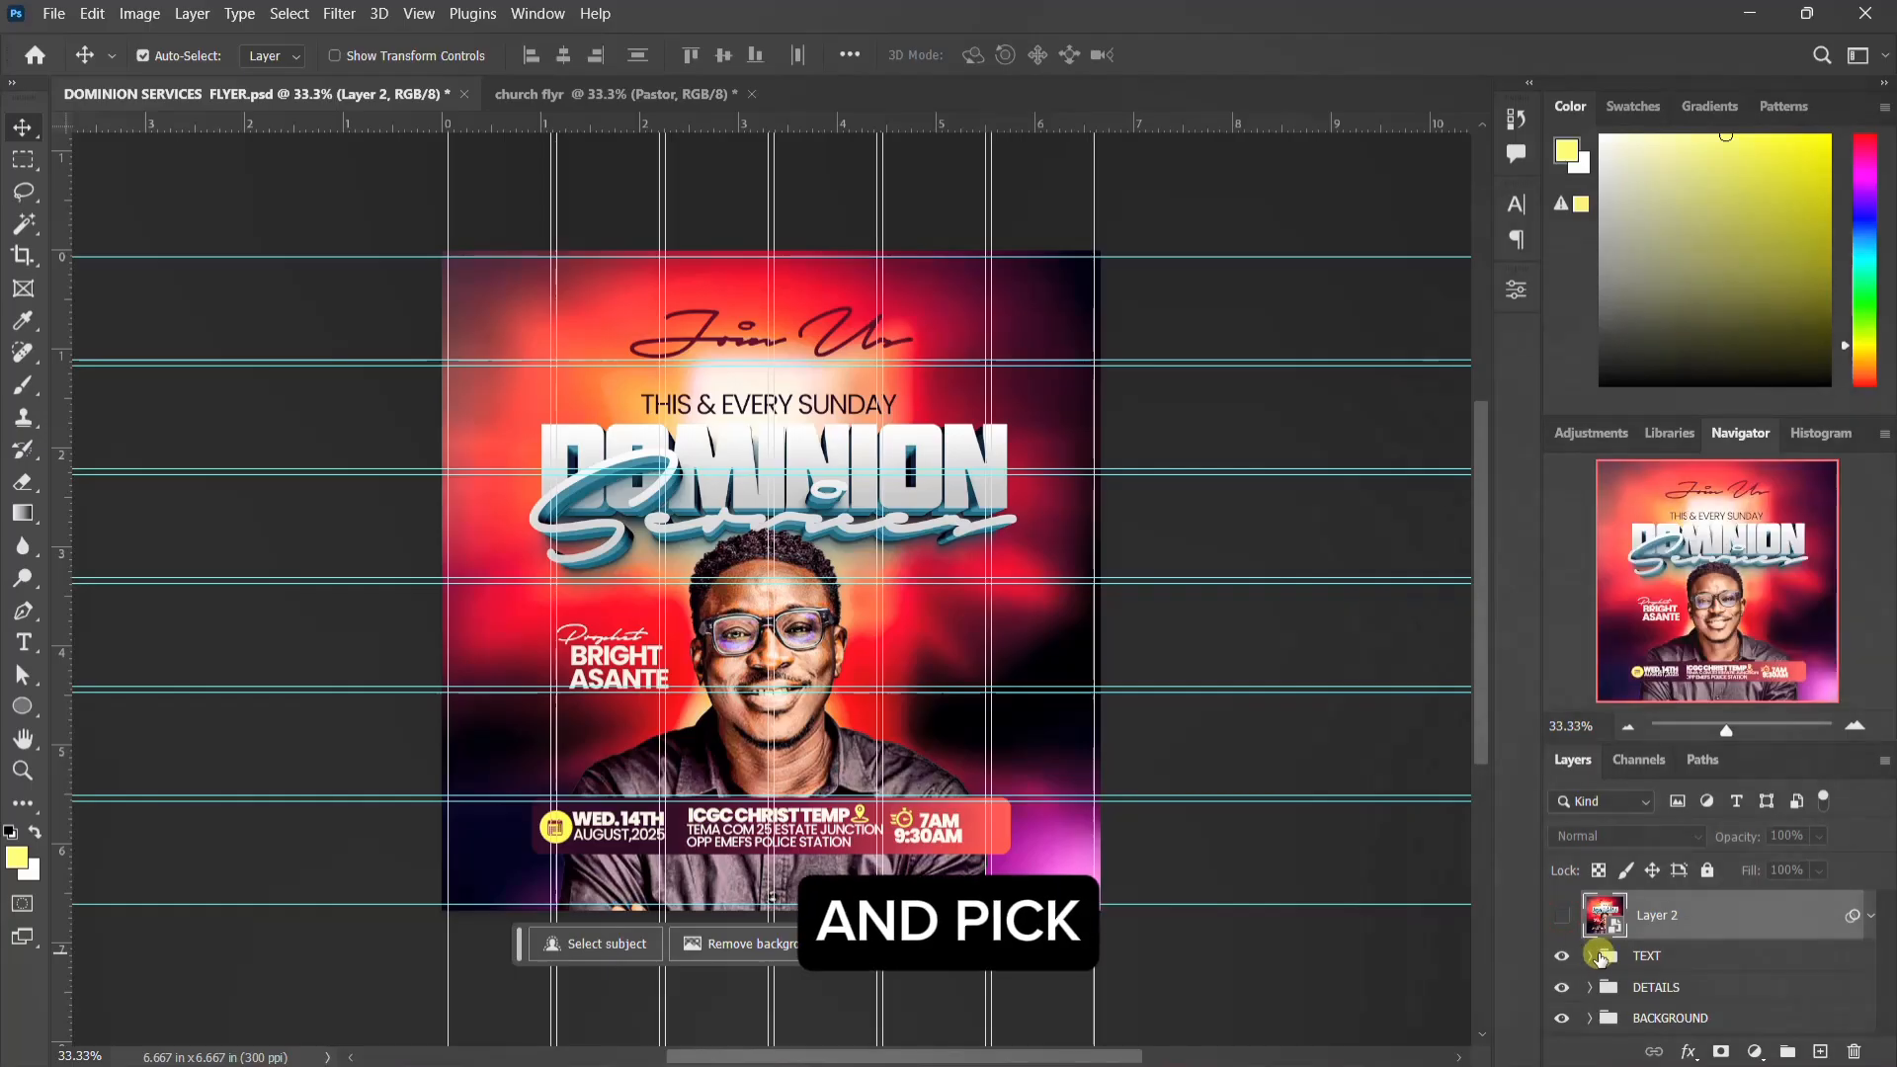
left_click(1566, 957)
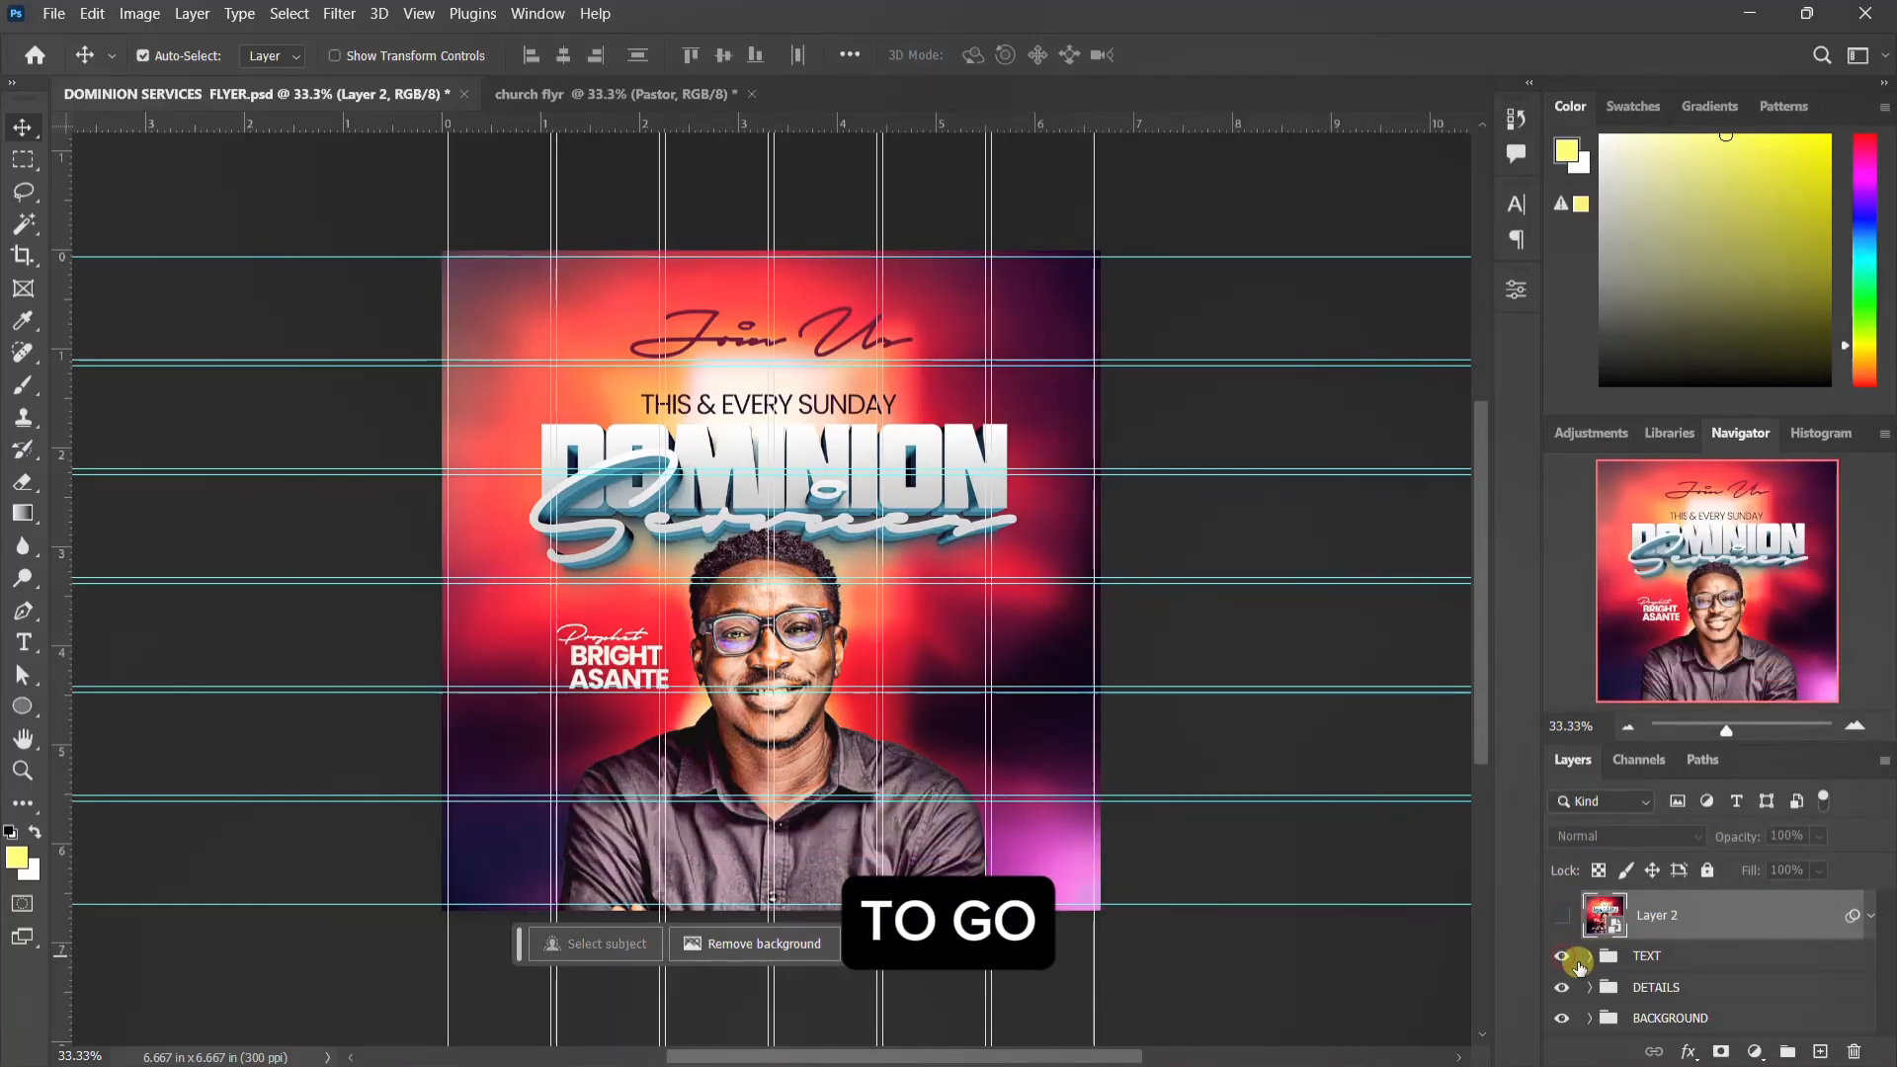
left_click(1589, 958)
left_click(1683, 1000)
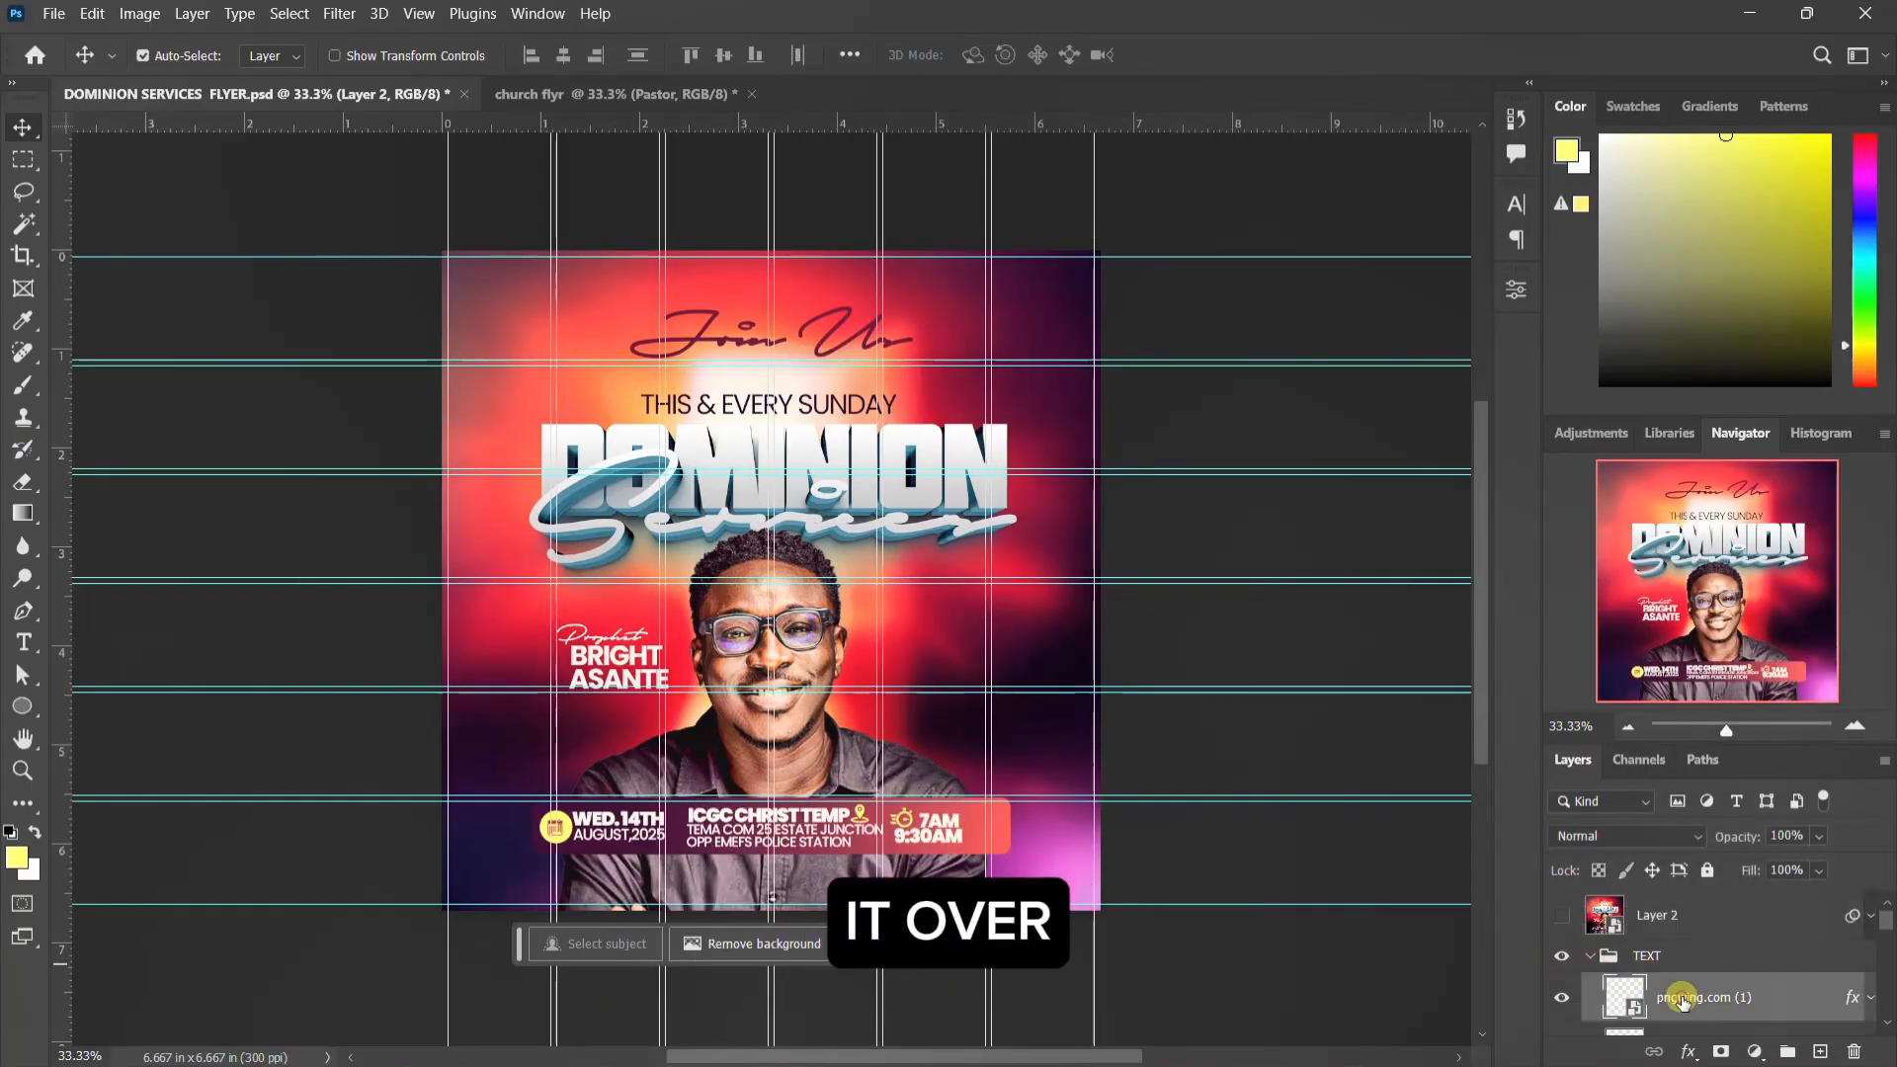
scroll(1683, 1000, "down", 5)
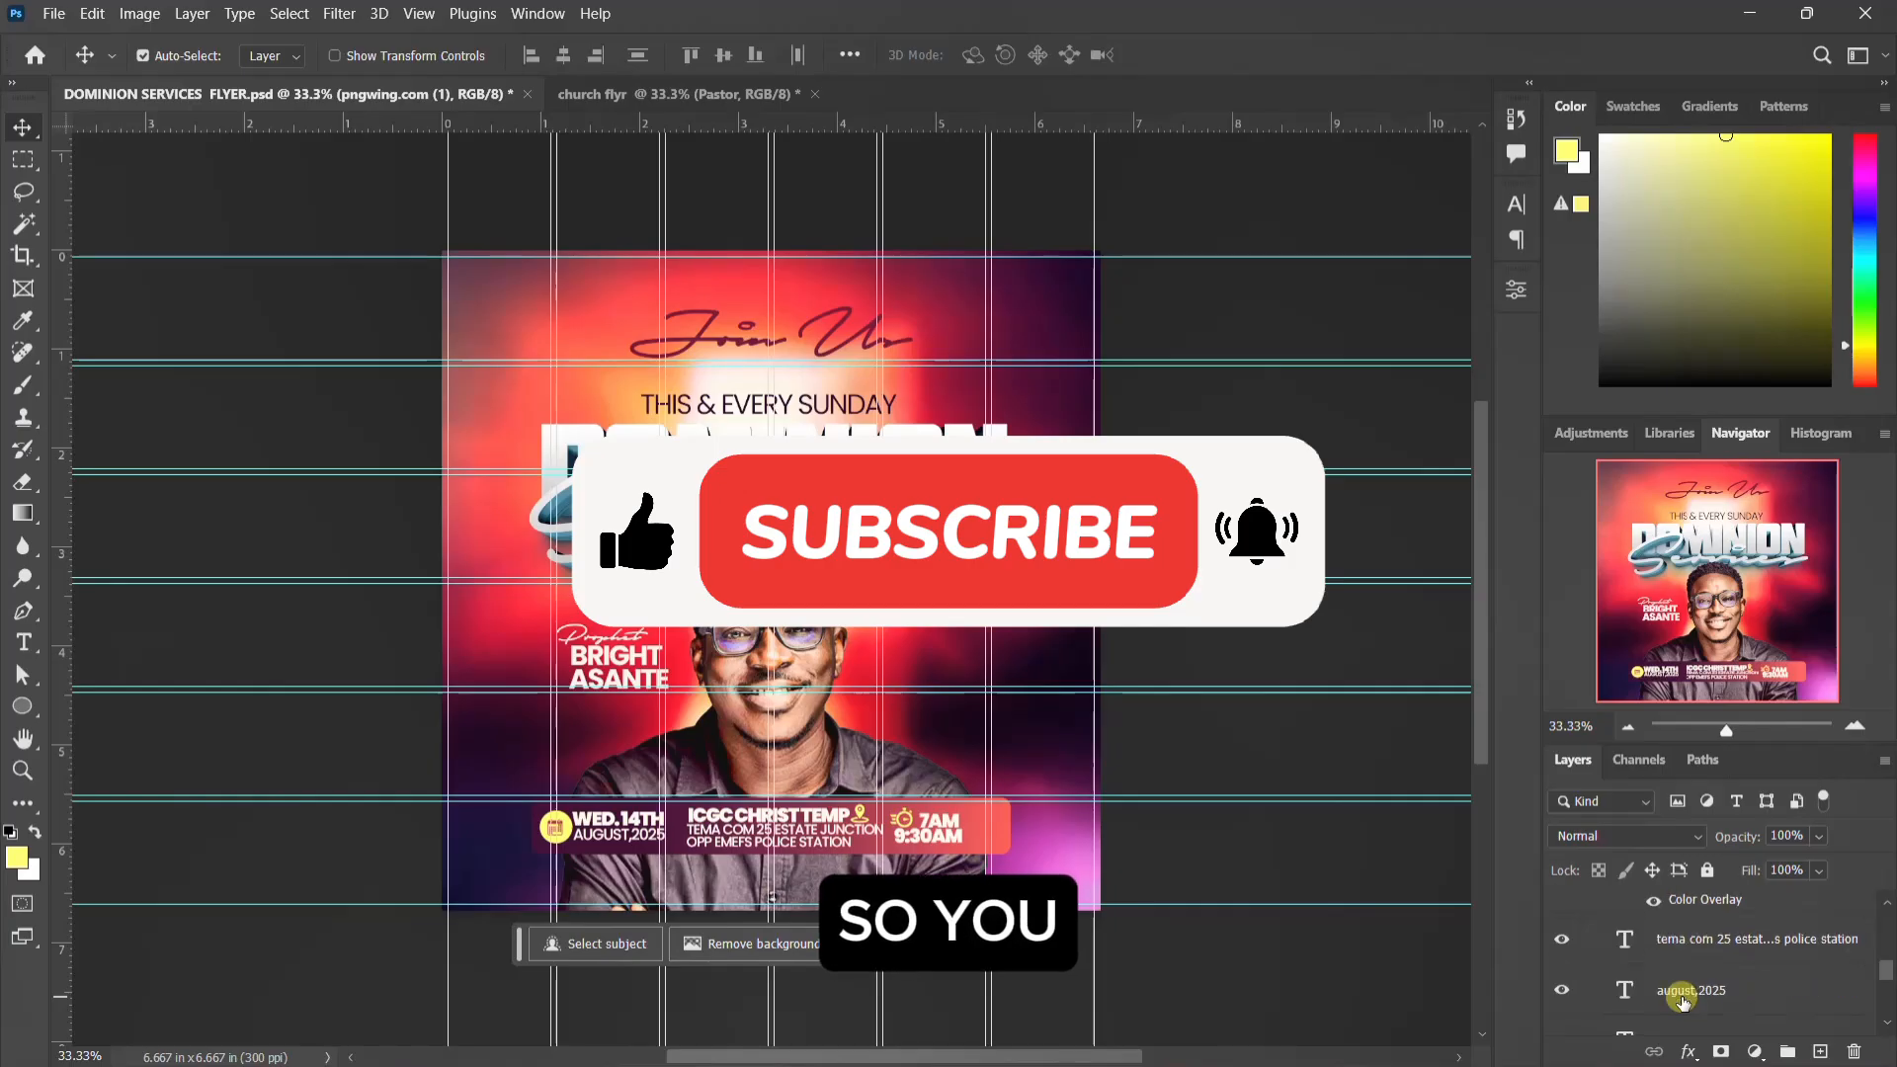
scroll(1683, 1000, "down", 3)
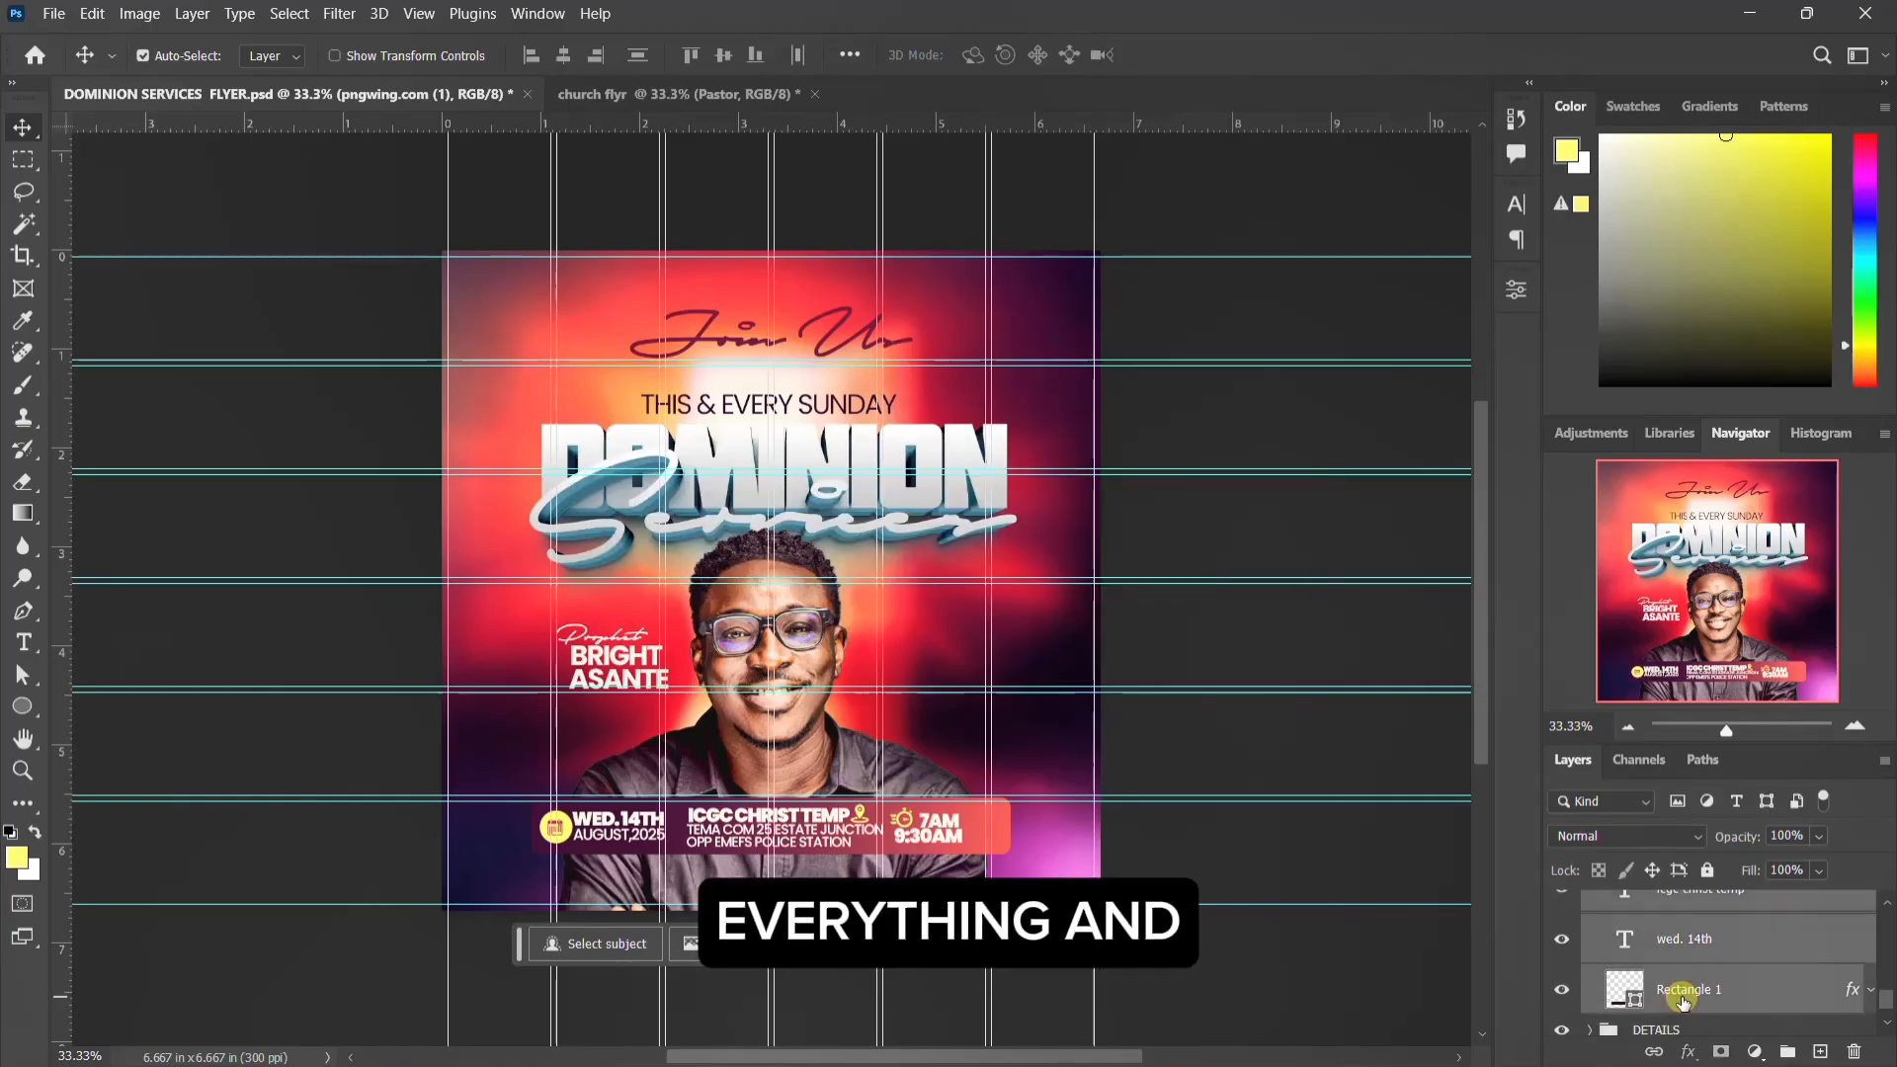
scroll(744, 831, "up", 1)
left_click(744, 832)
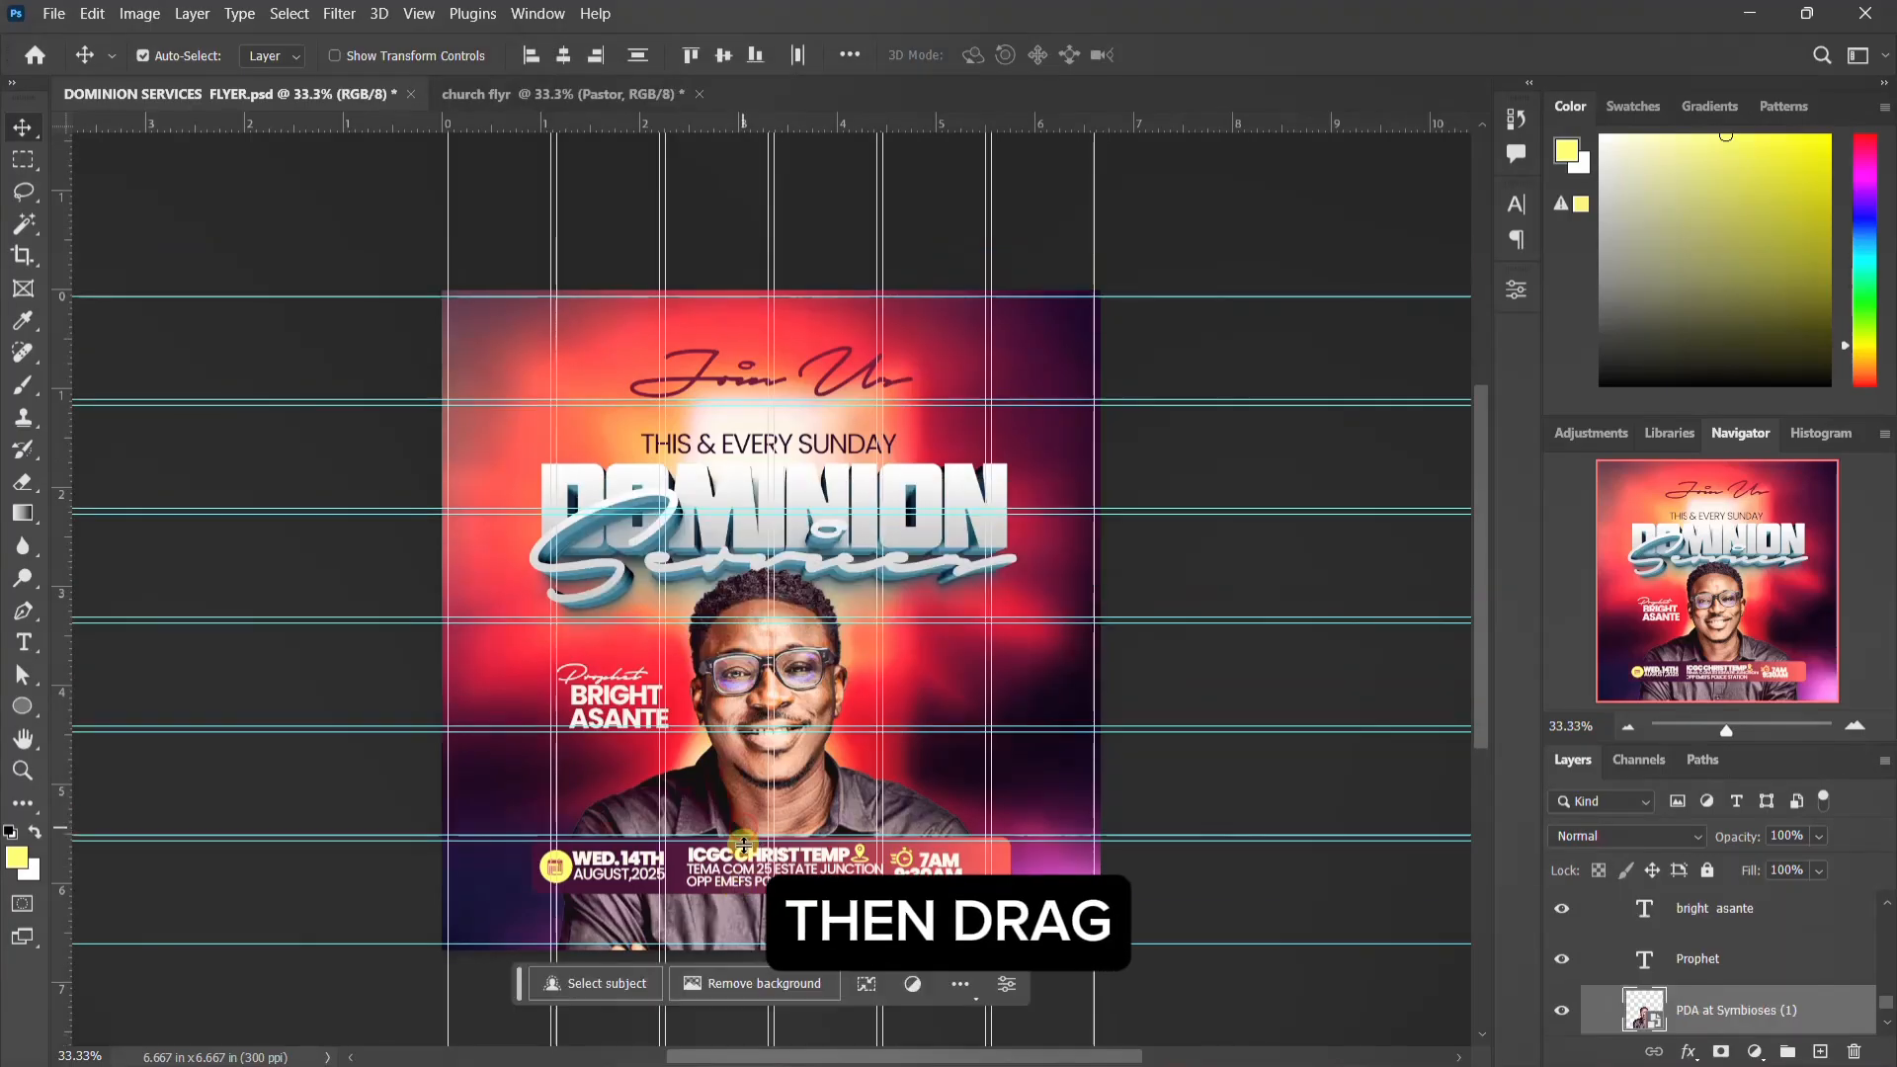
left_click(703, 892)
Step: Select the event-detail layers from pngwing.com (1) down to Rectangle 1 in the reference and copy them to the base of the church flyr design
scroll(1749, 1018, "down", 5)
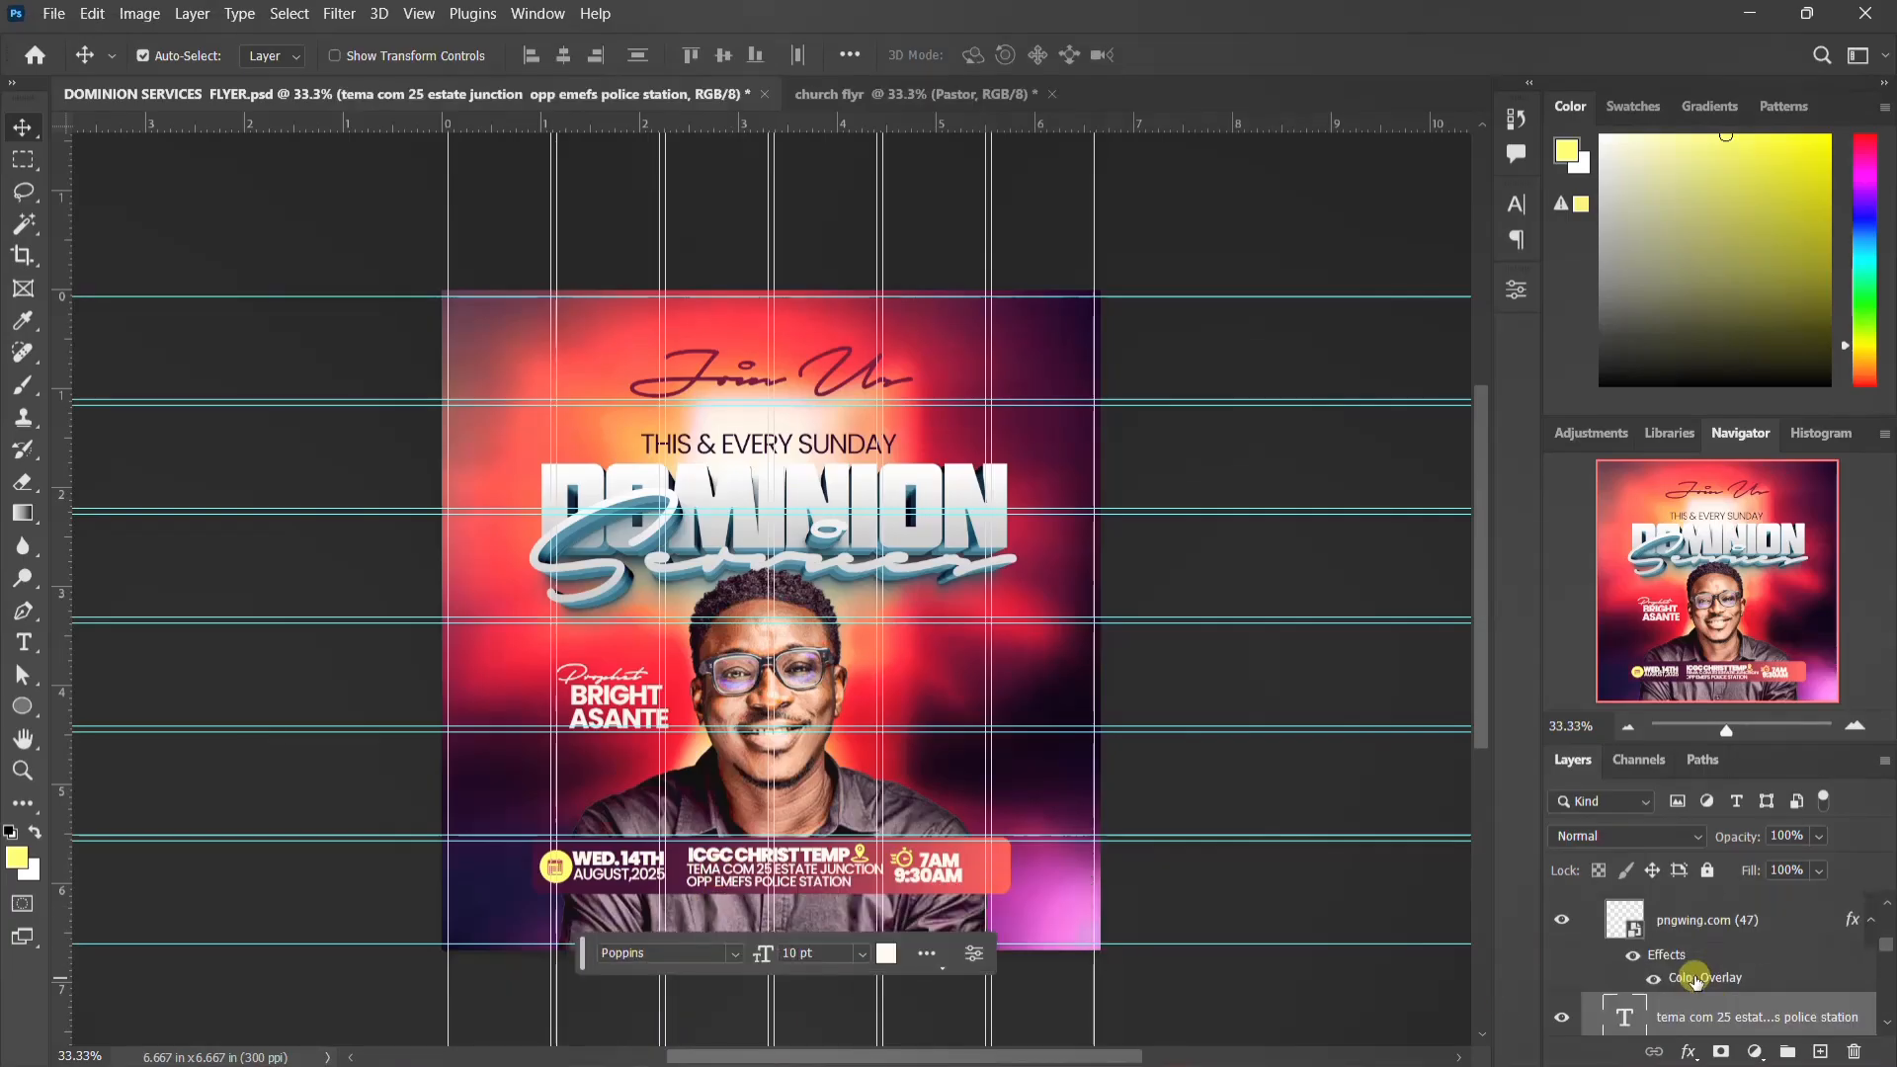
scroll(1695, 991, "up", 6)
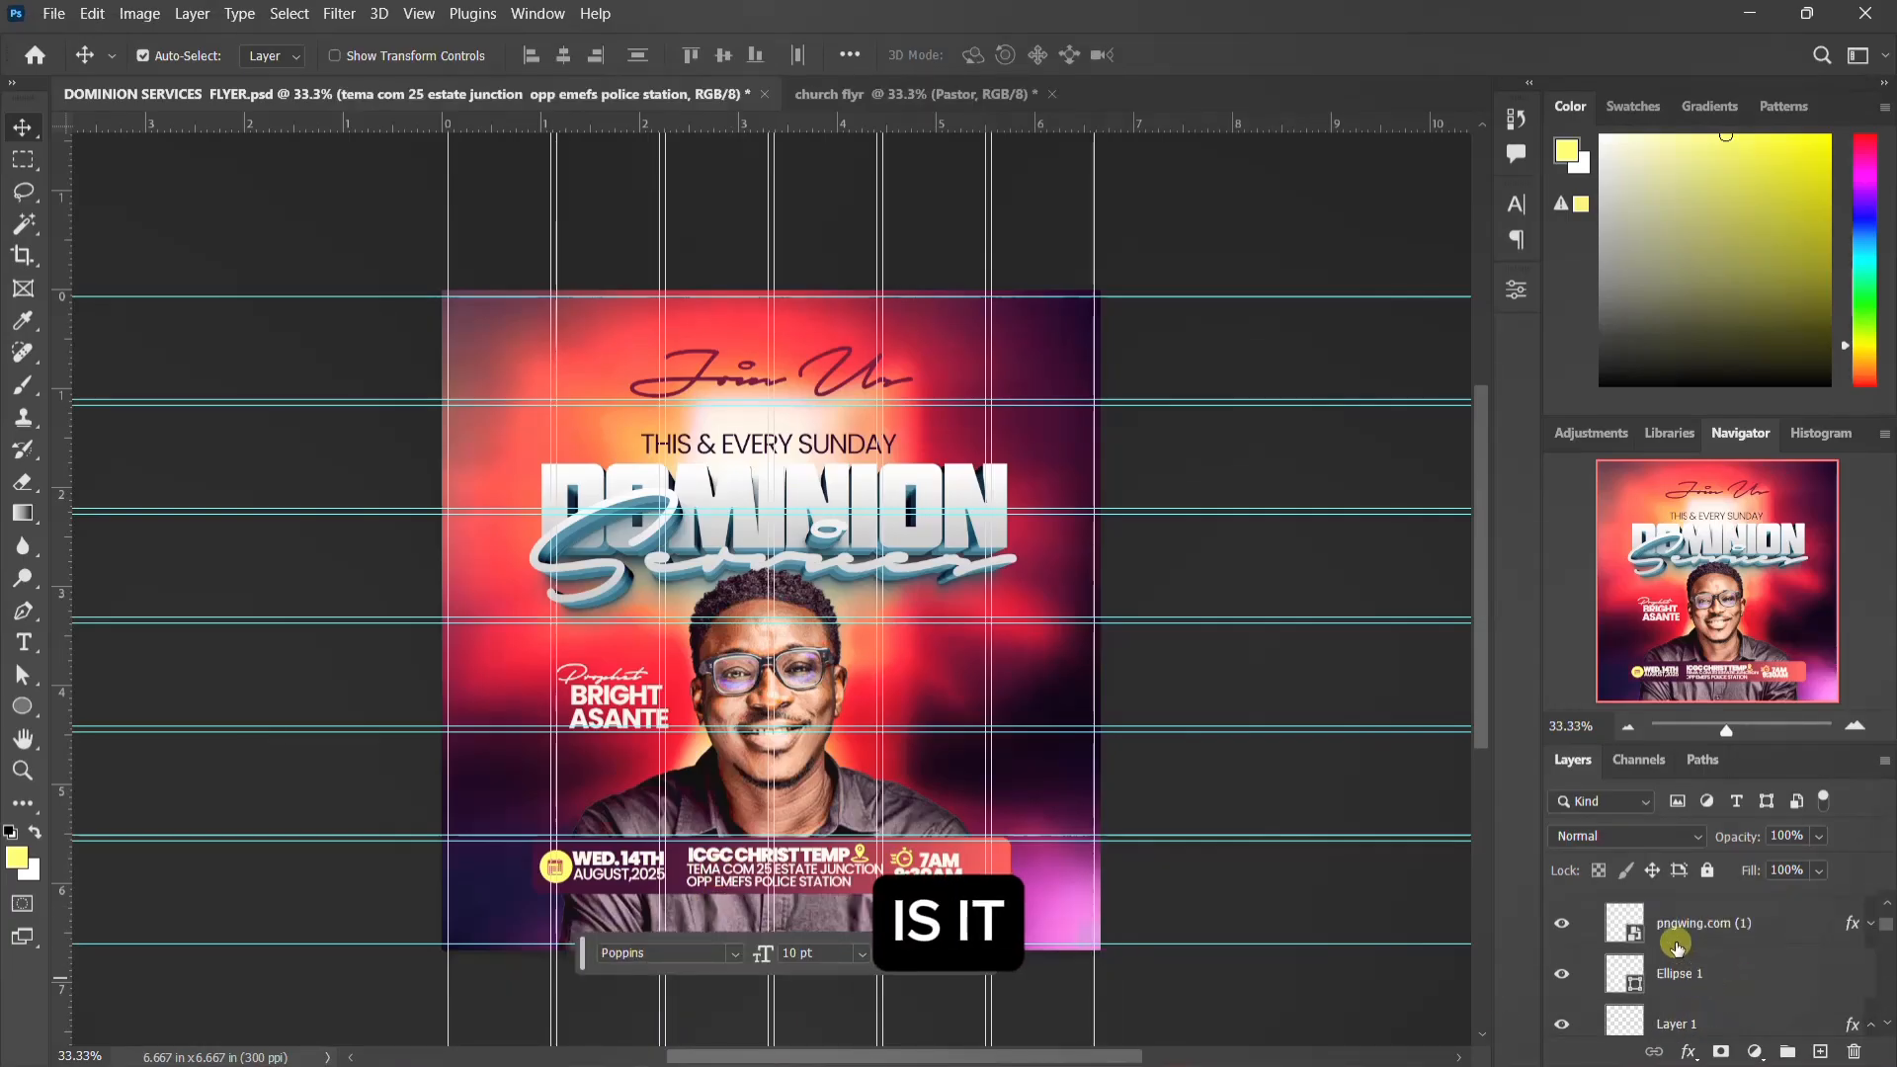
left_click(1676, 991)
scroll(1677, 991, "down", 5)
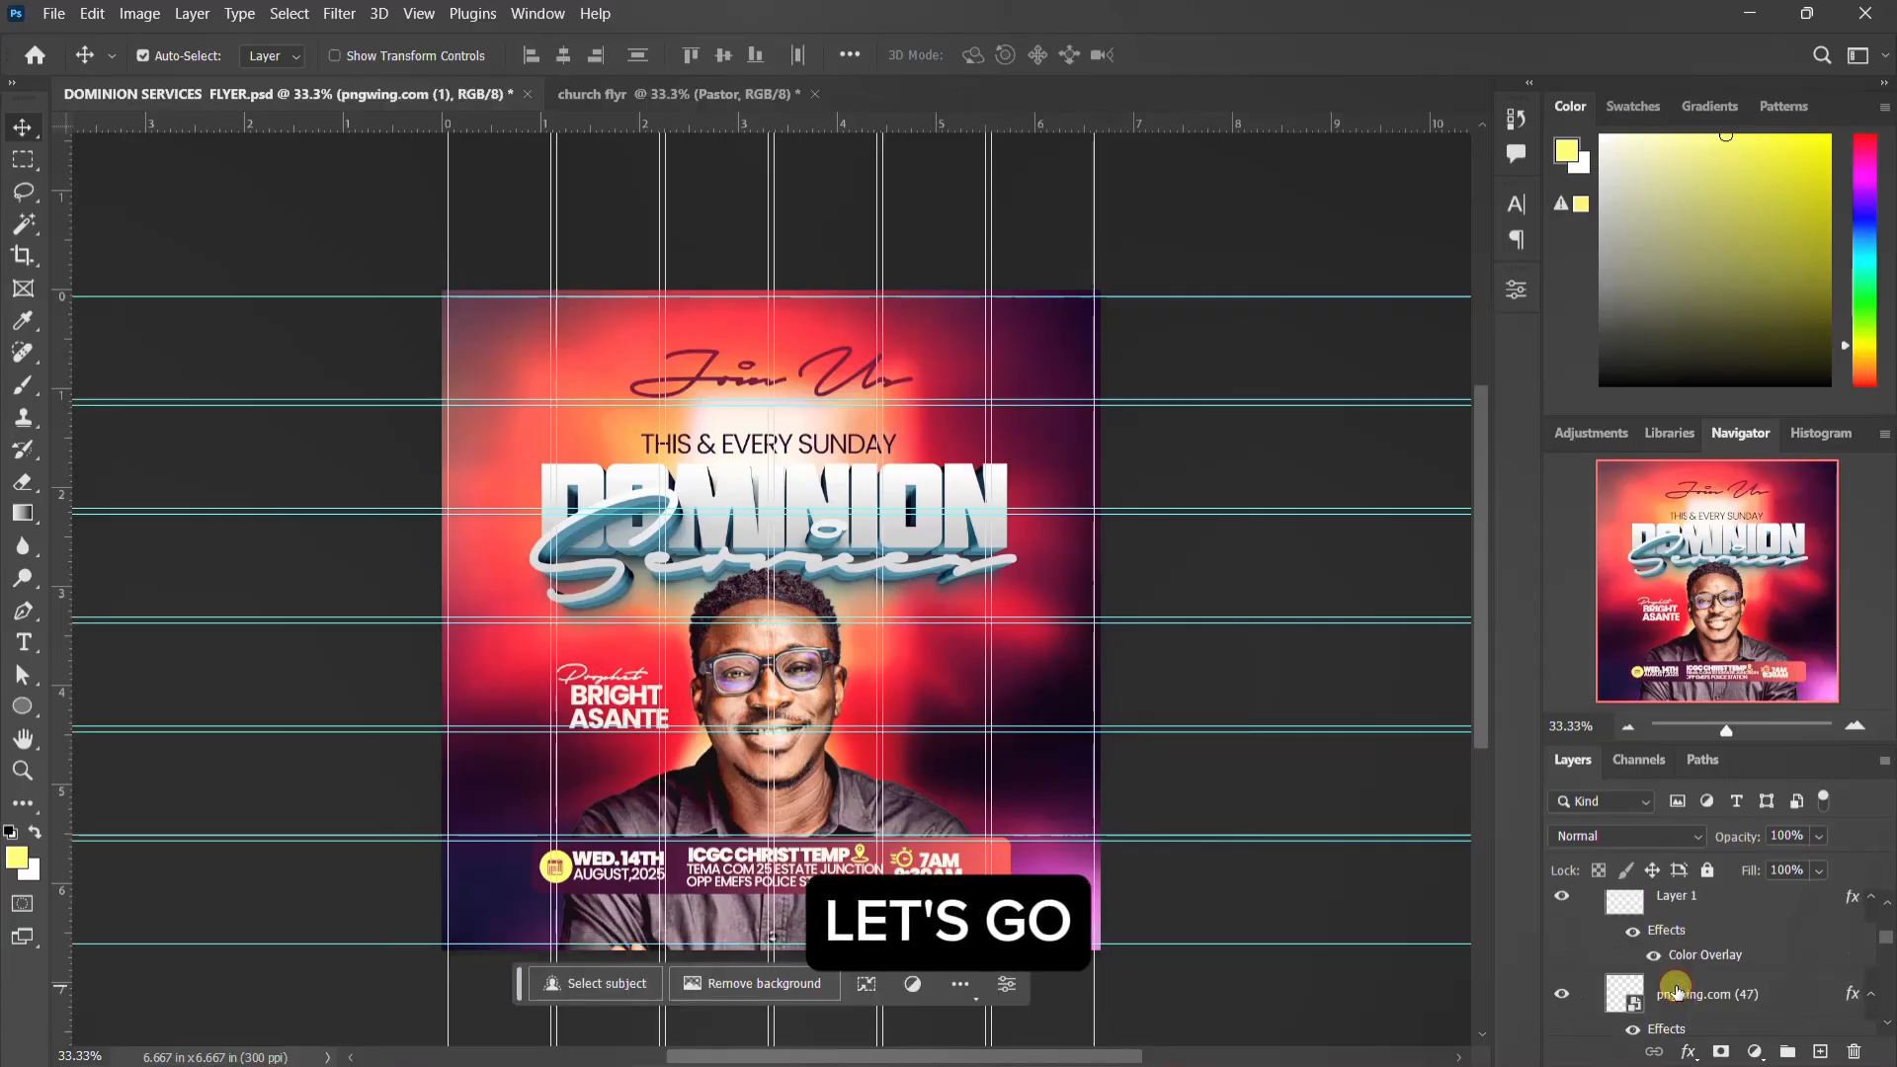
left_click(1677, 991, "shift")
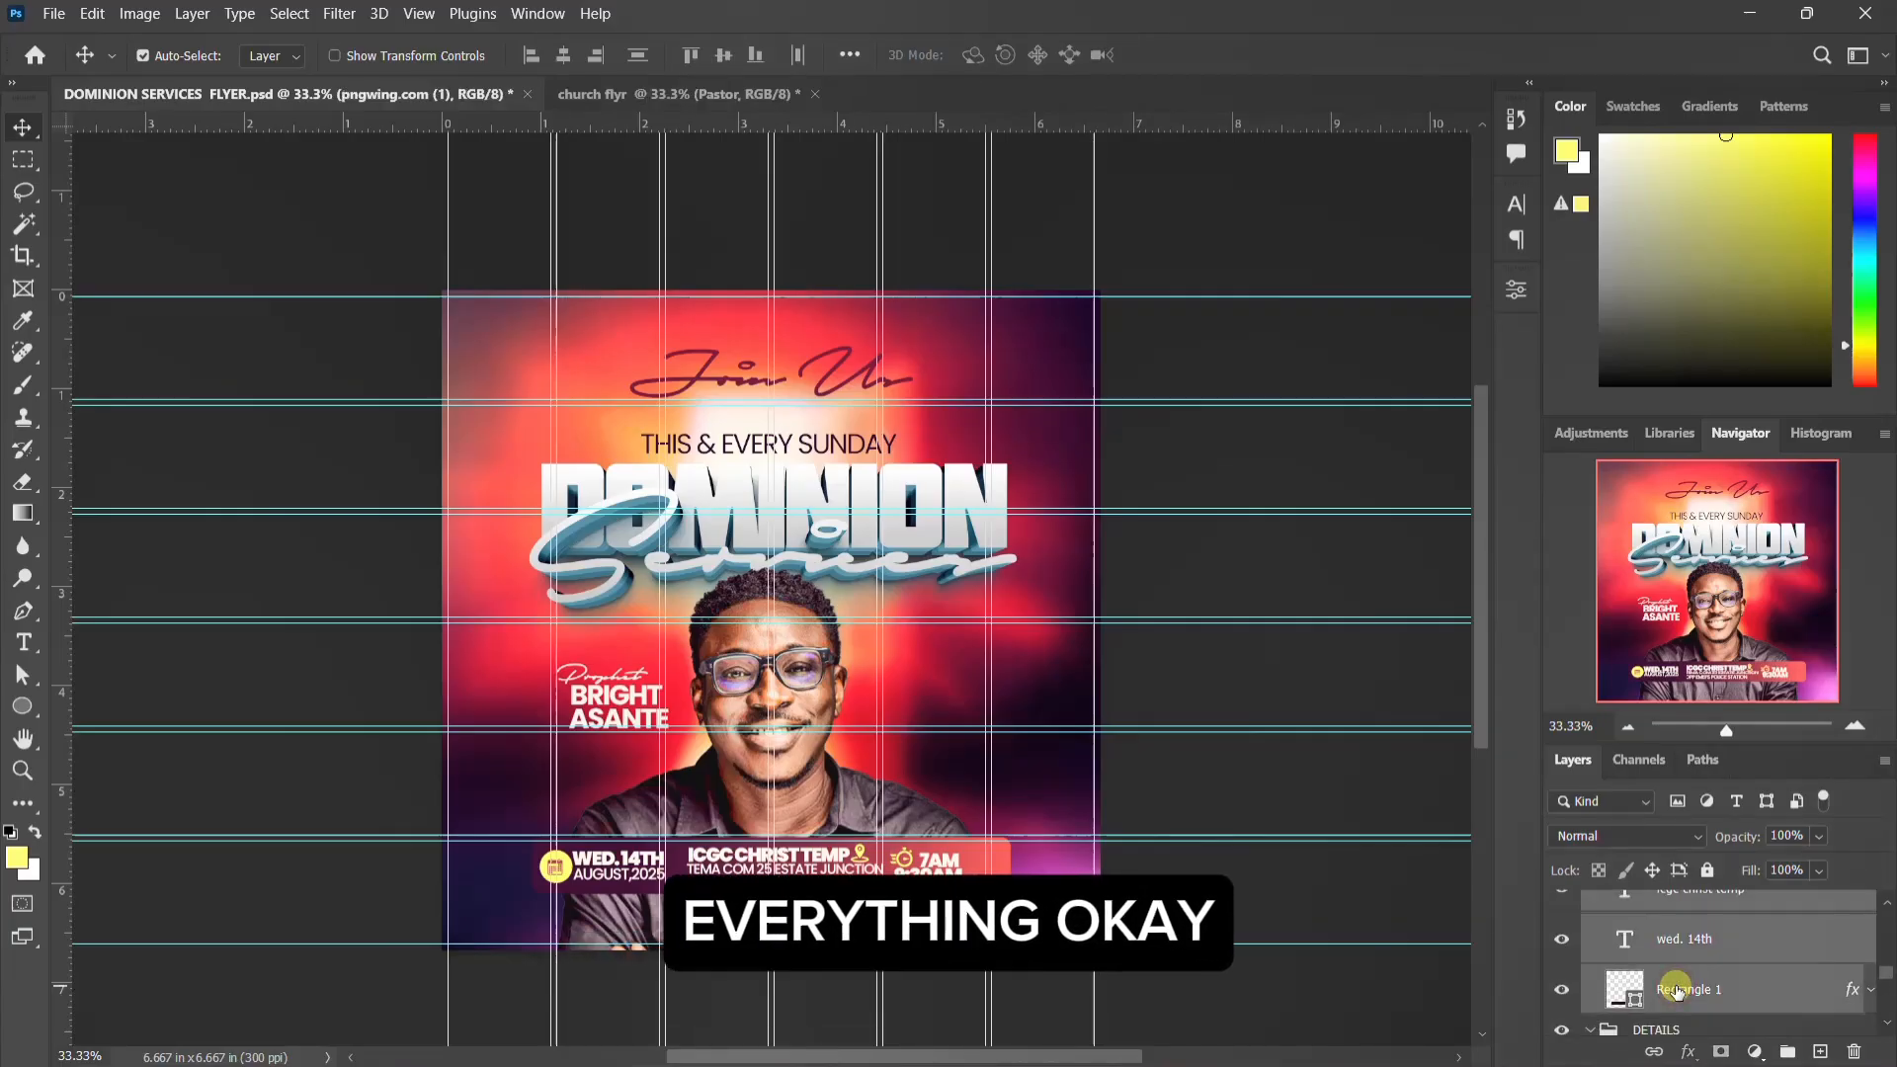
left_click_drag(724, 822, 816, 845)
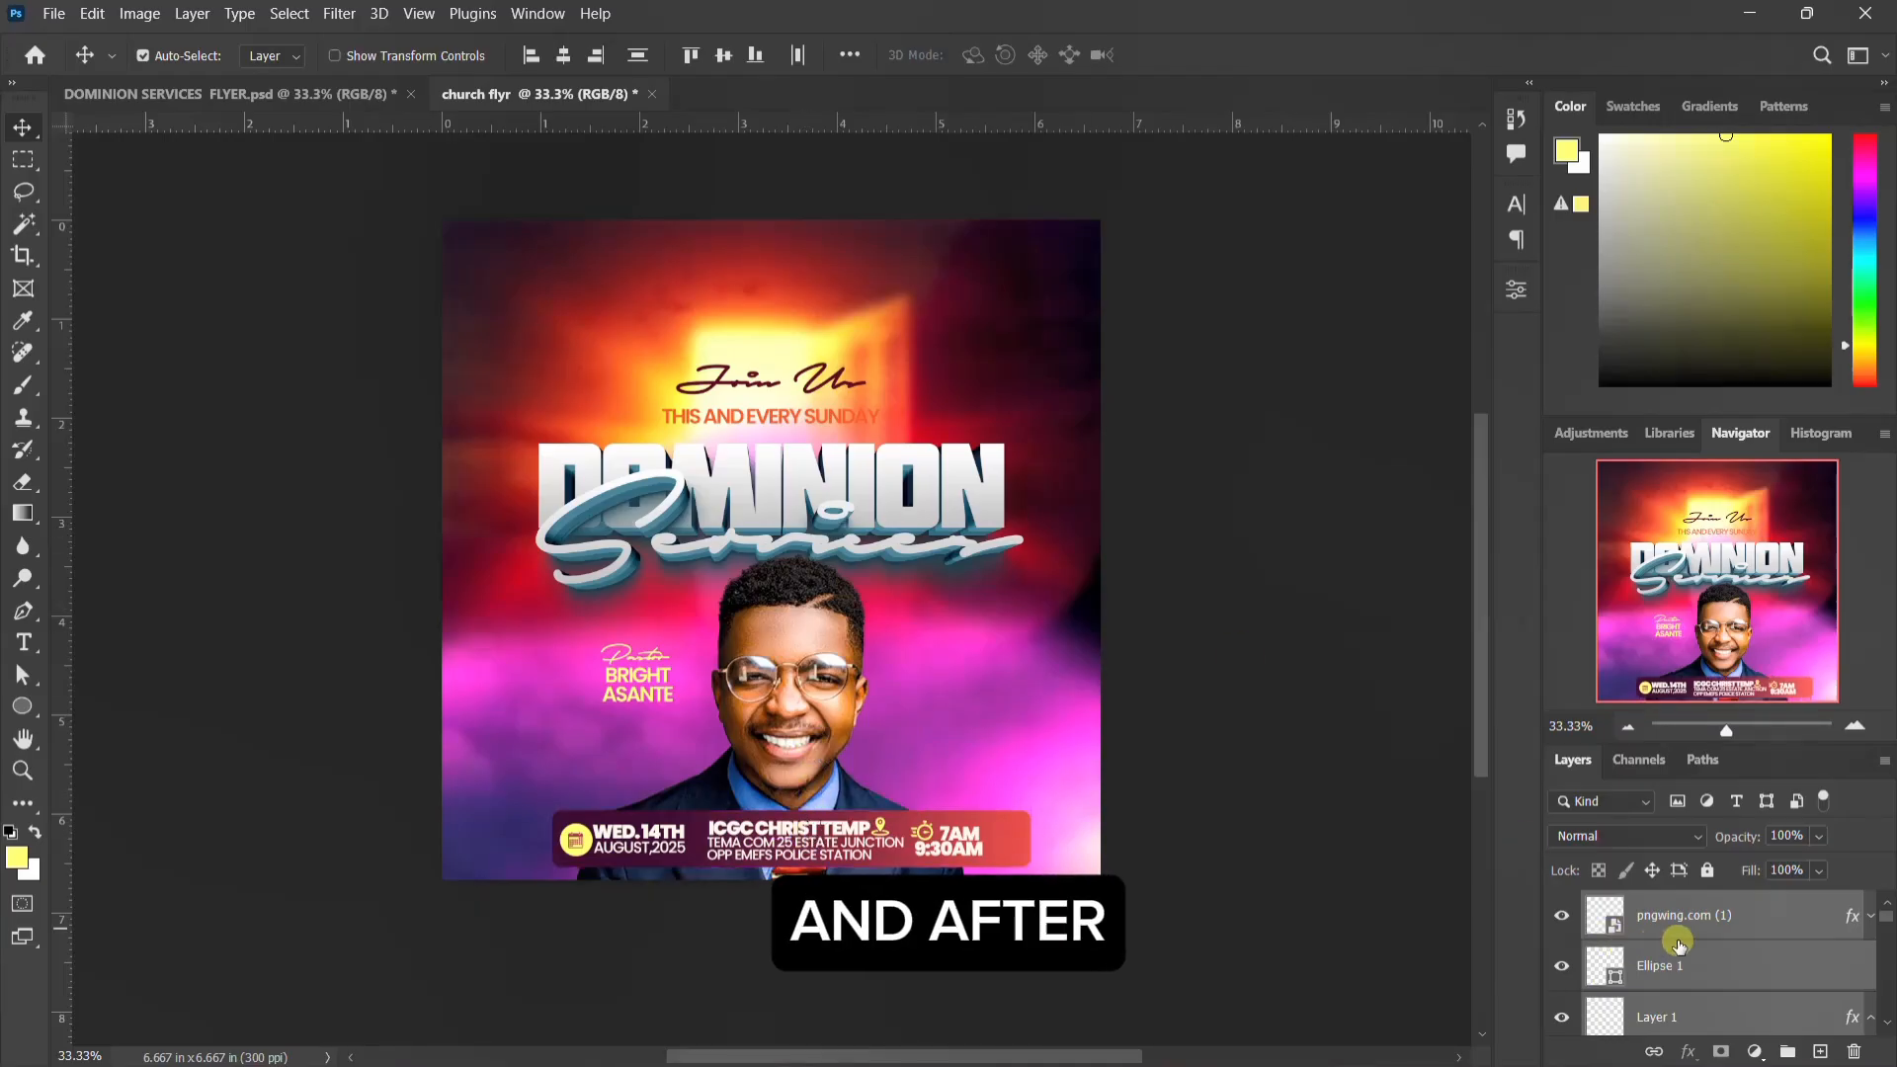
Step: Group the copied event-detail layers in the church flyr document
scroll(1683, 955, "down", 2)
scroll(1683, 960, "up", 2)
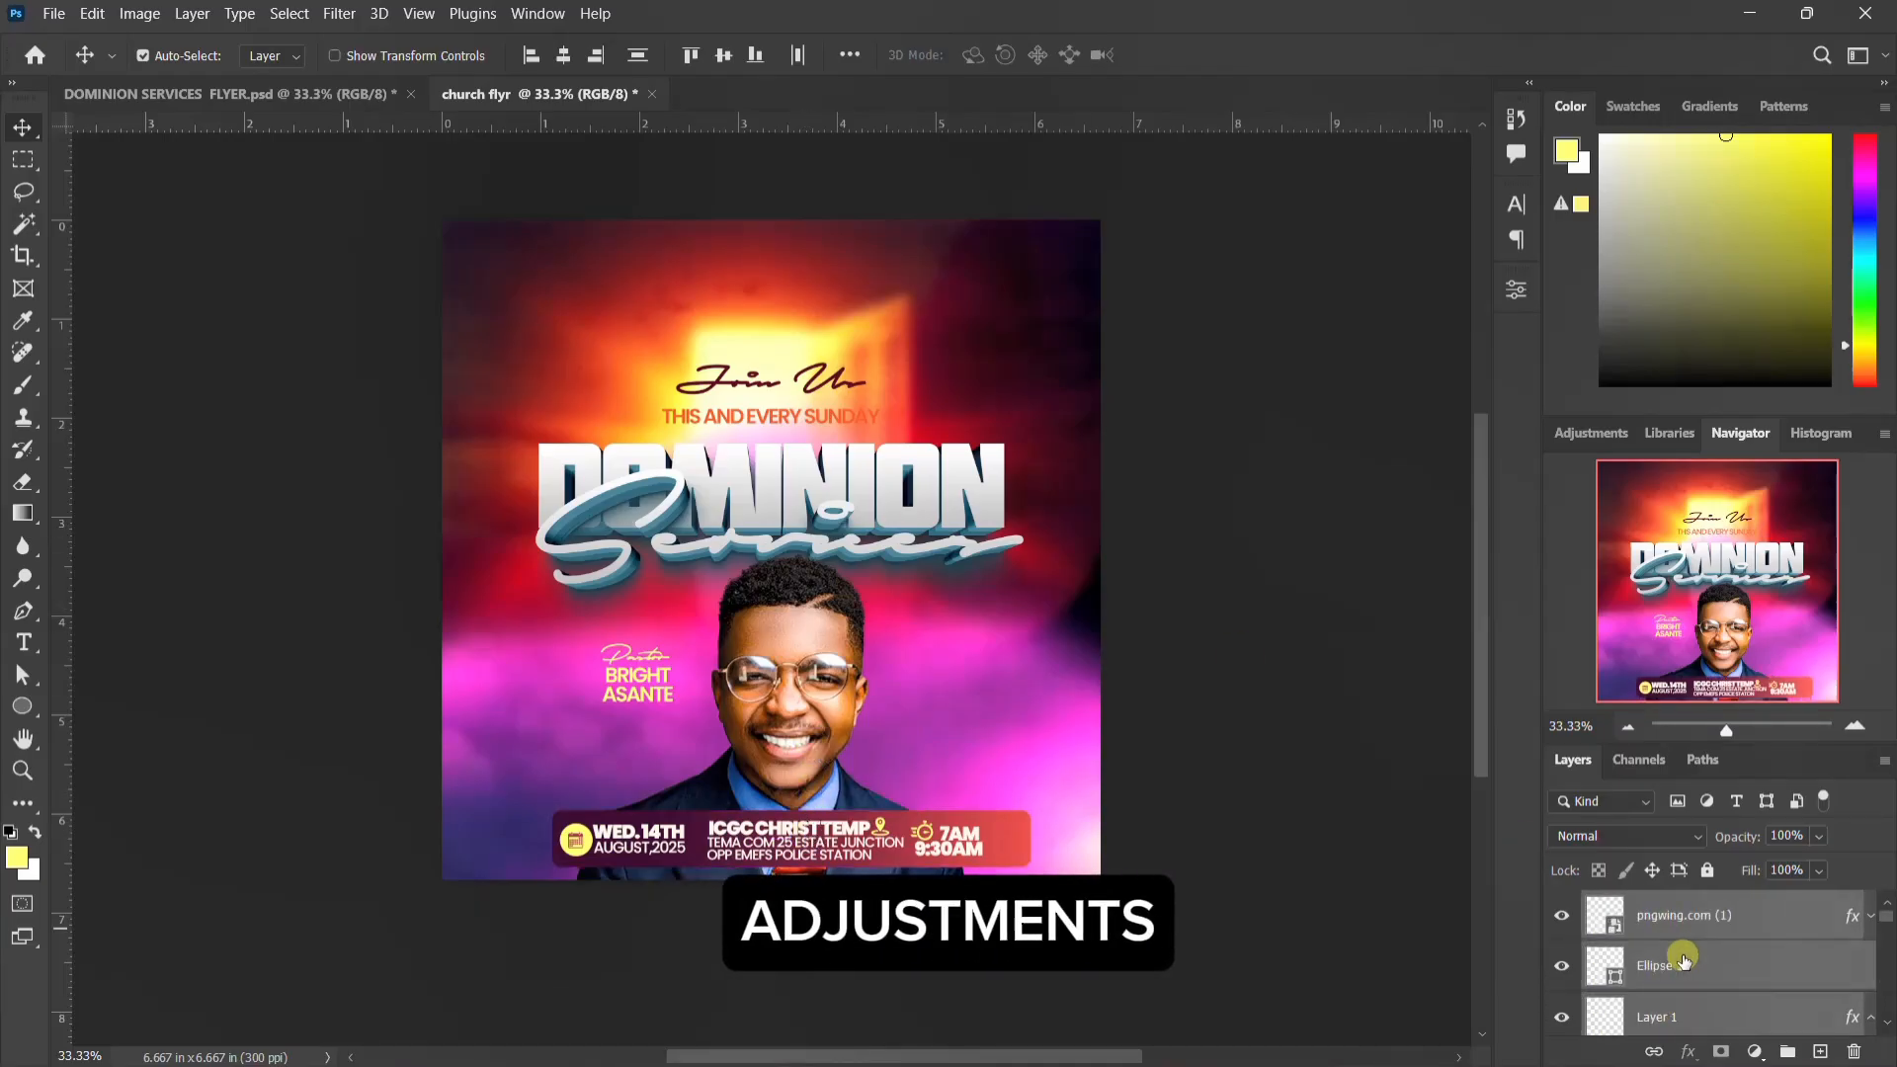
key("ctrl+g")
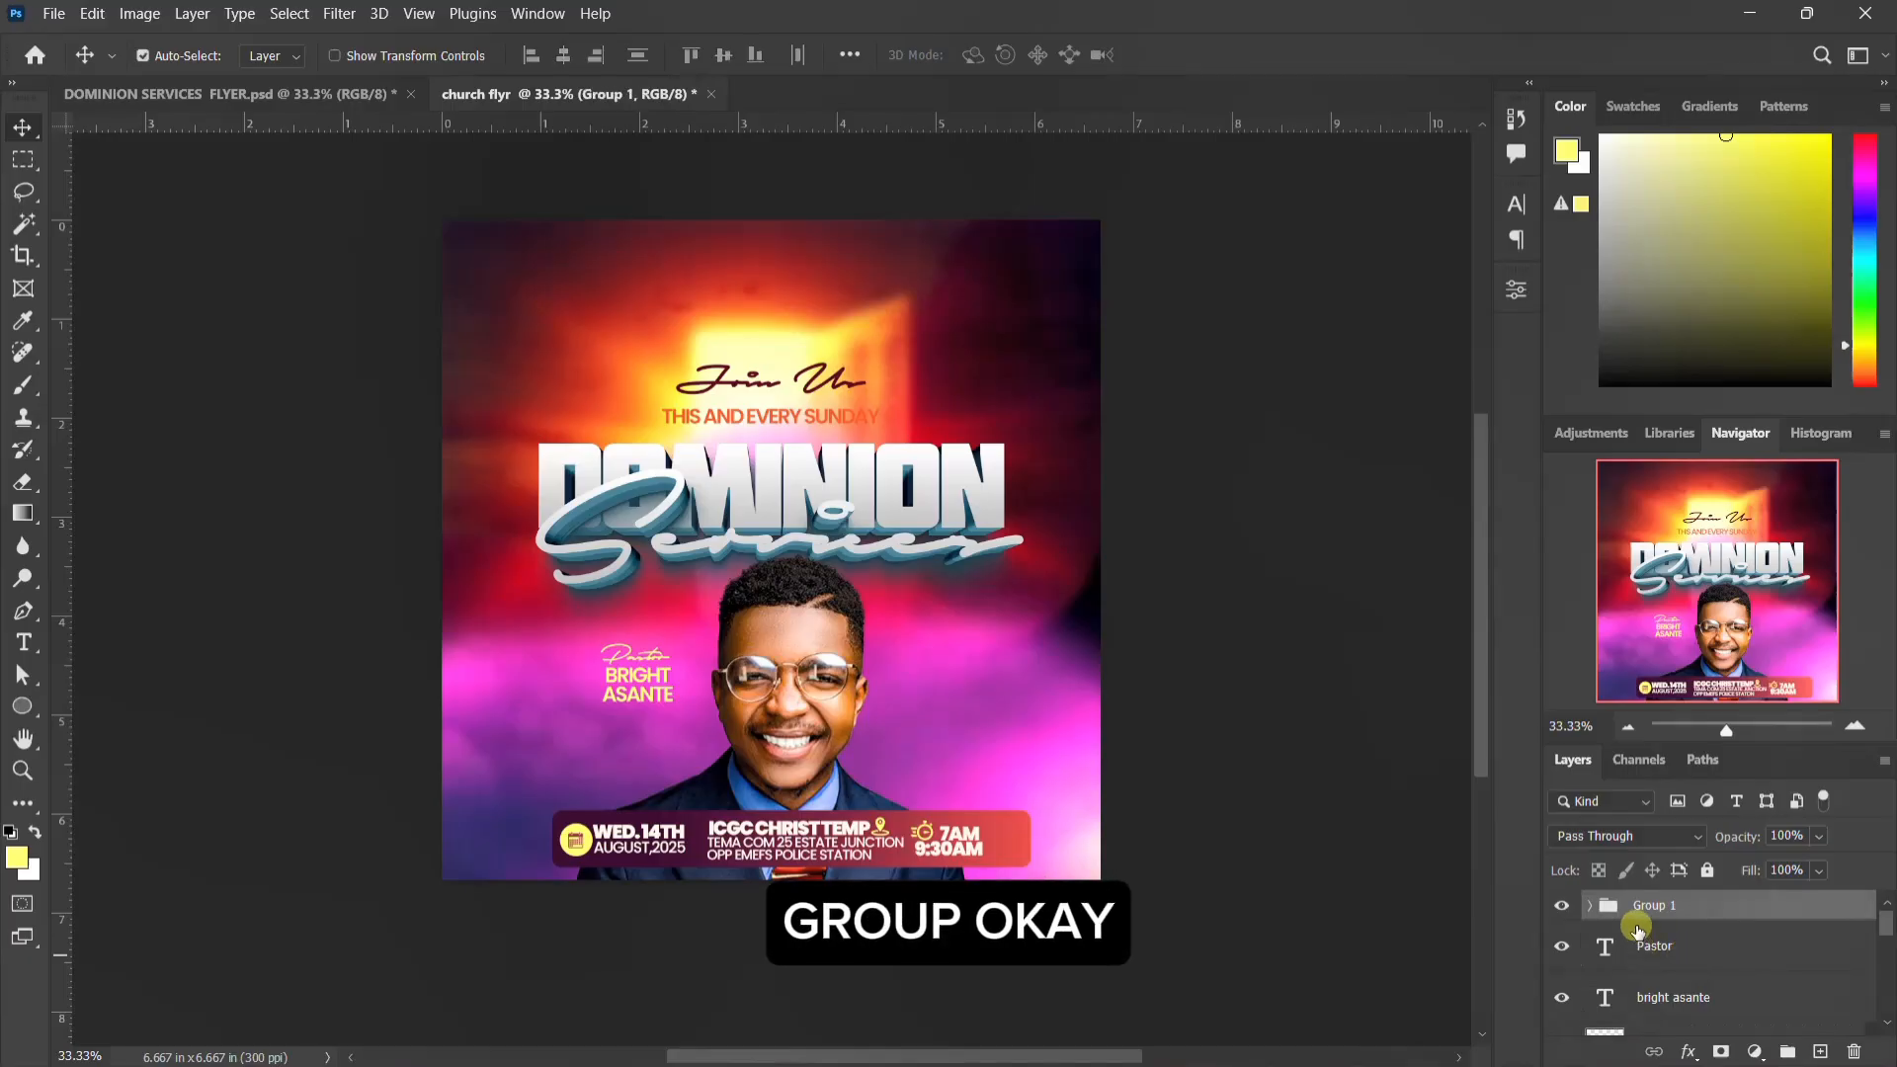
Step: Group the Pastor text, the pastor's name text and the pastor's photo layer together, and keep the new group collapsed
left_click(1655, 946)
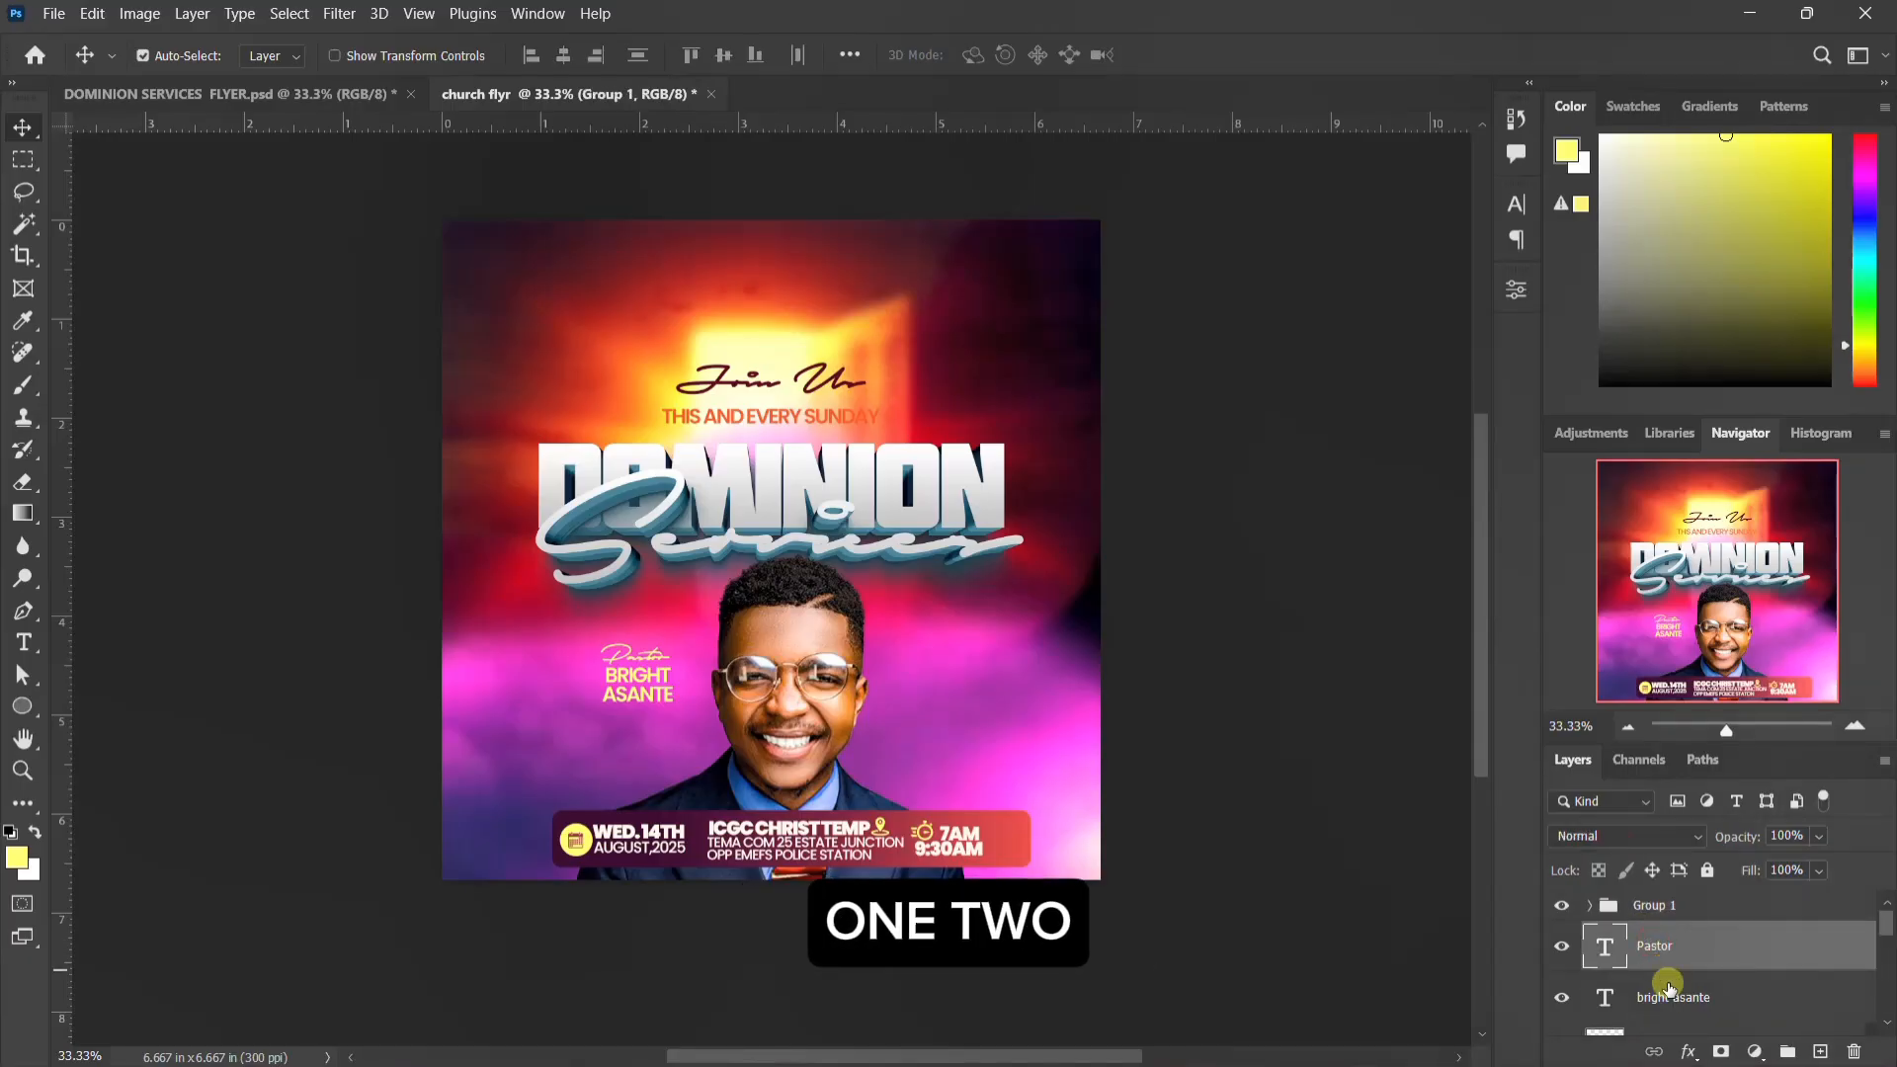
scroll(1669, 984, "down", 3)
left_click(1718, 940, "shift")
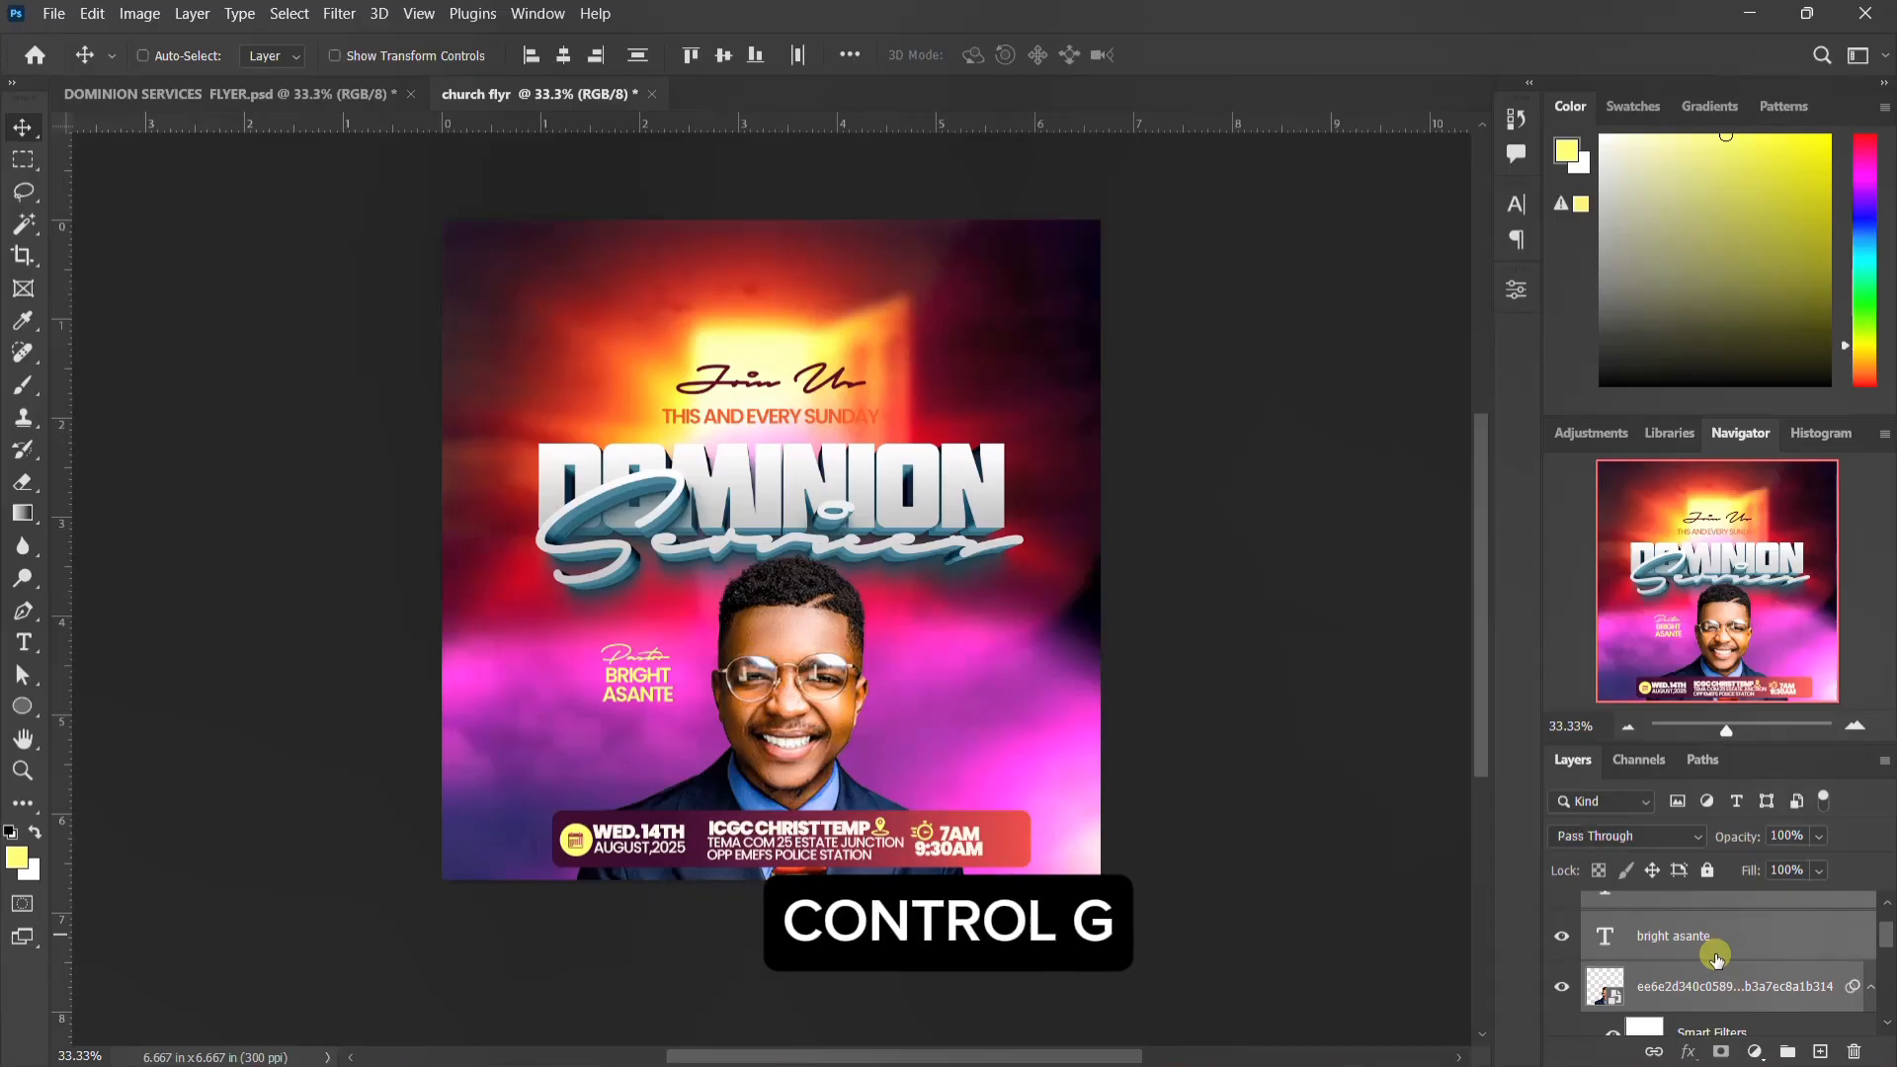
key("ctrl+g")
left_click(1588, 969)
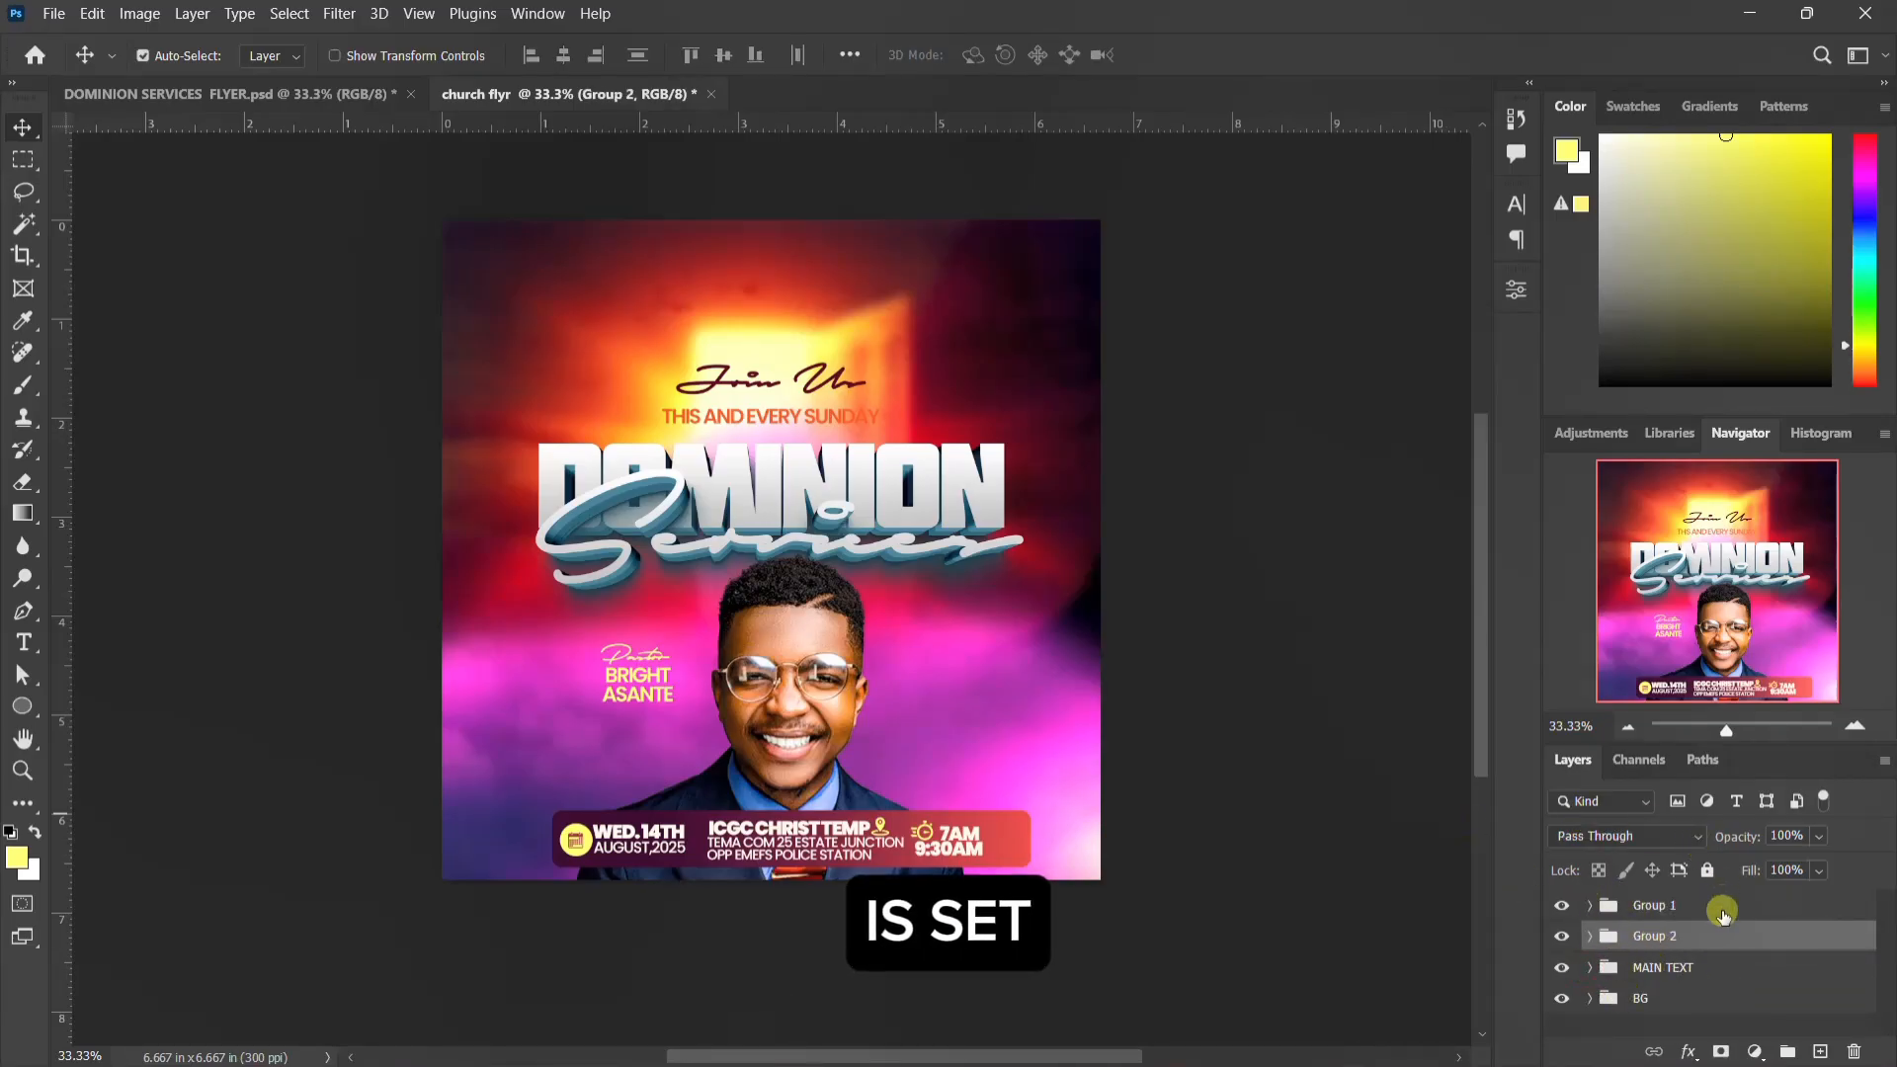
Step: Nudge the MAIN TEXT group up slightly to leave more room above the pastor's photo
left_click(1651, 970)
key("Up")
key("Up")
key("Up")
key("Up")
key("Up")
key("Up")
key("Up")
key("Up")
key("Up")
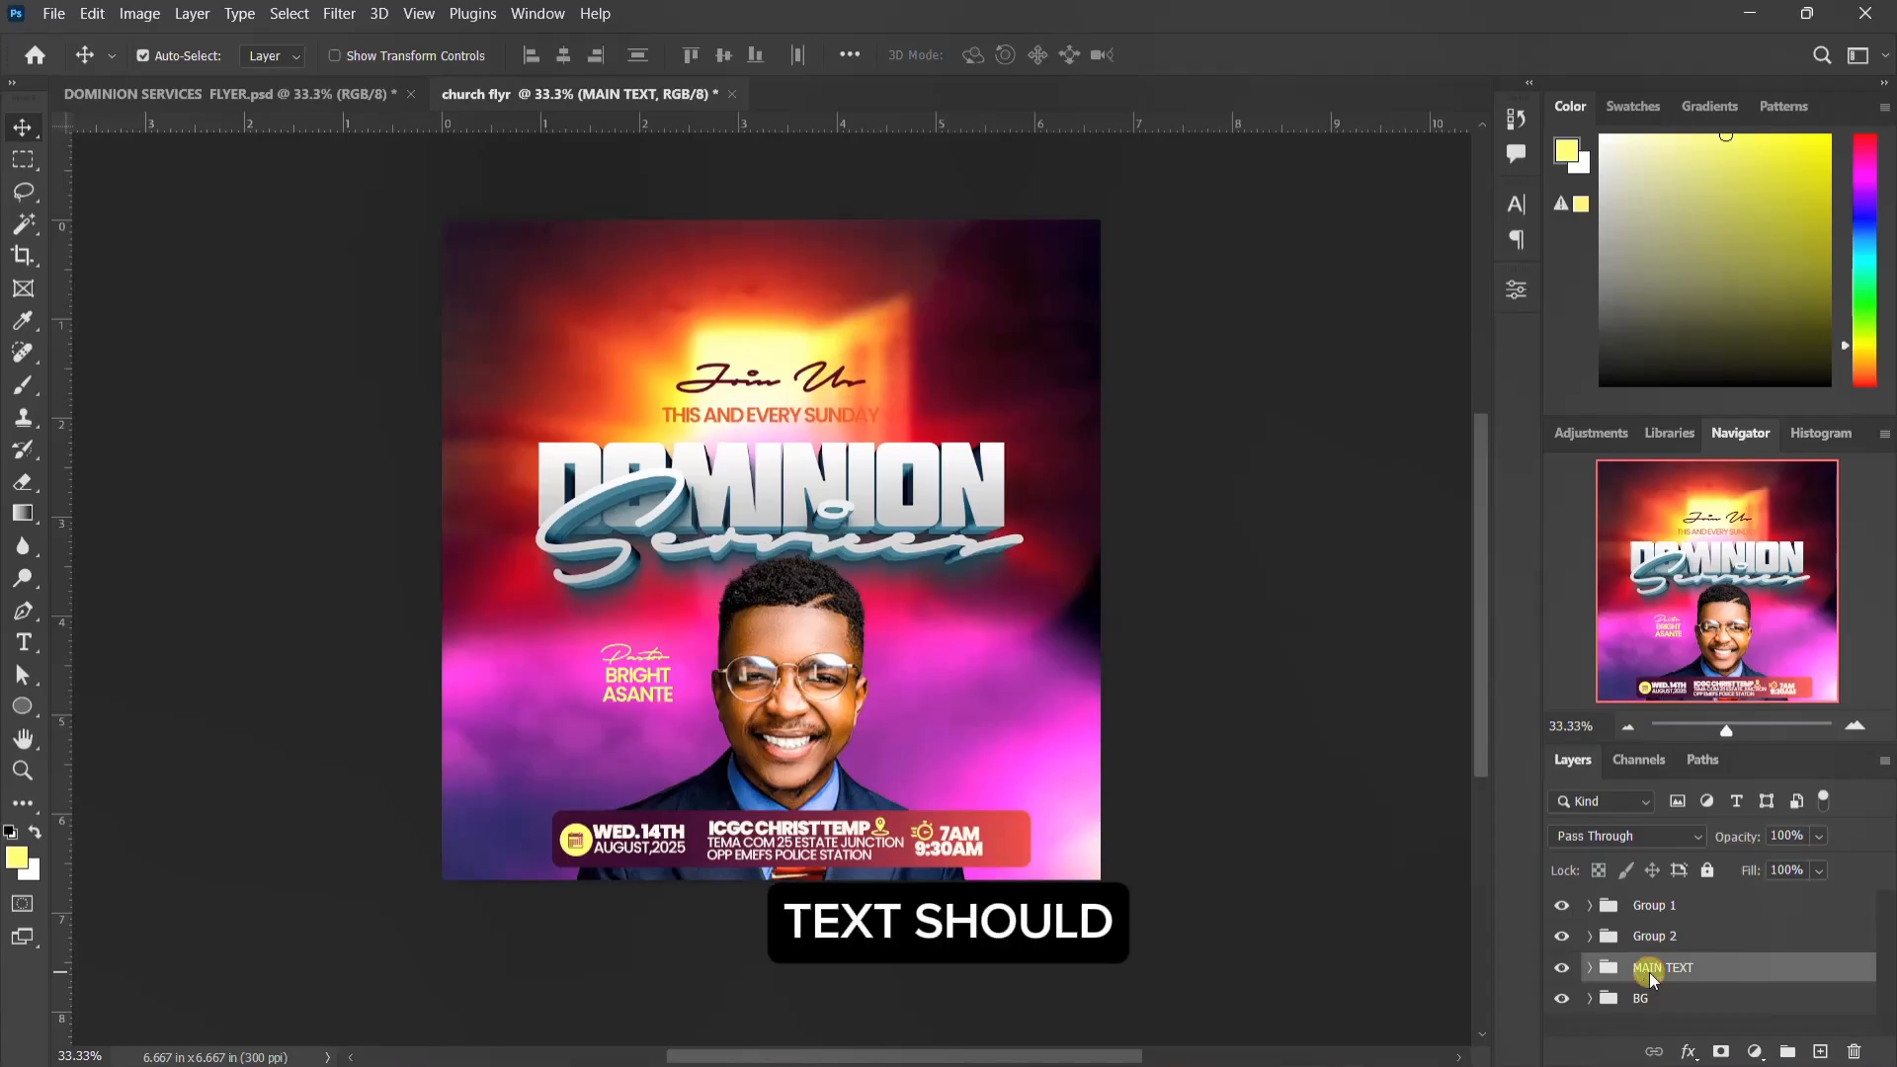
key("Up")
key("Up")
key("Up")
key("Up")
key("Up")
key("Up")
key("Up")
key("Up")
key("Up")
key("Up")
key("Up")
key("Up")
key("Up")
key("Up")
key("Up")
key("Up")
key("Up")
key("Up")
key("Up")
key("Up")
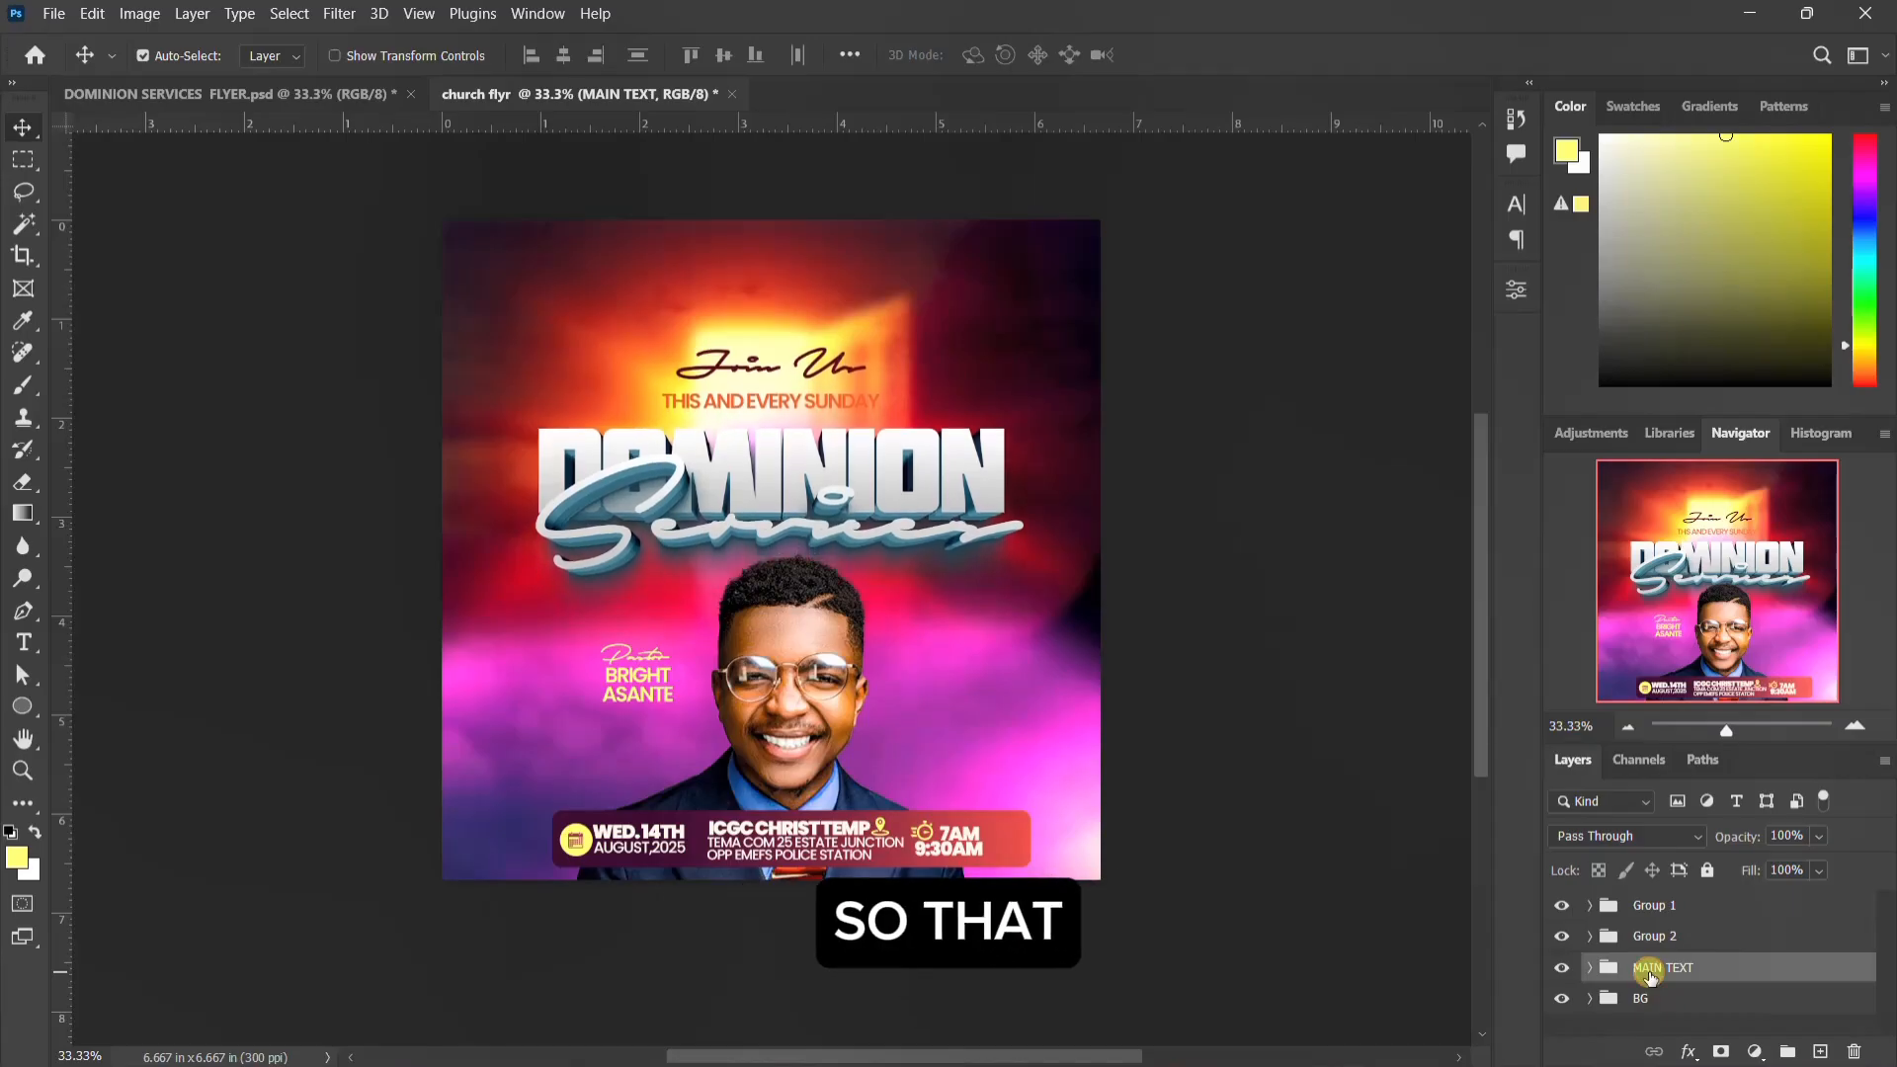
key("Up")
key("Up")
key("Up")
key("Up")
key("Up")
key("Up")
key("Up")
key("Up")
key("Up")
Step: Nudge Group 2, with the pastor's photo and name, up until his hair overlaps the Services lettering
left_click(1670, 945)
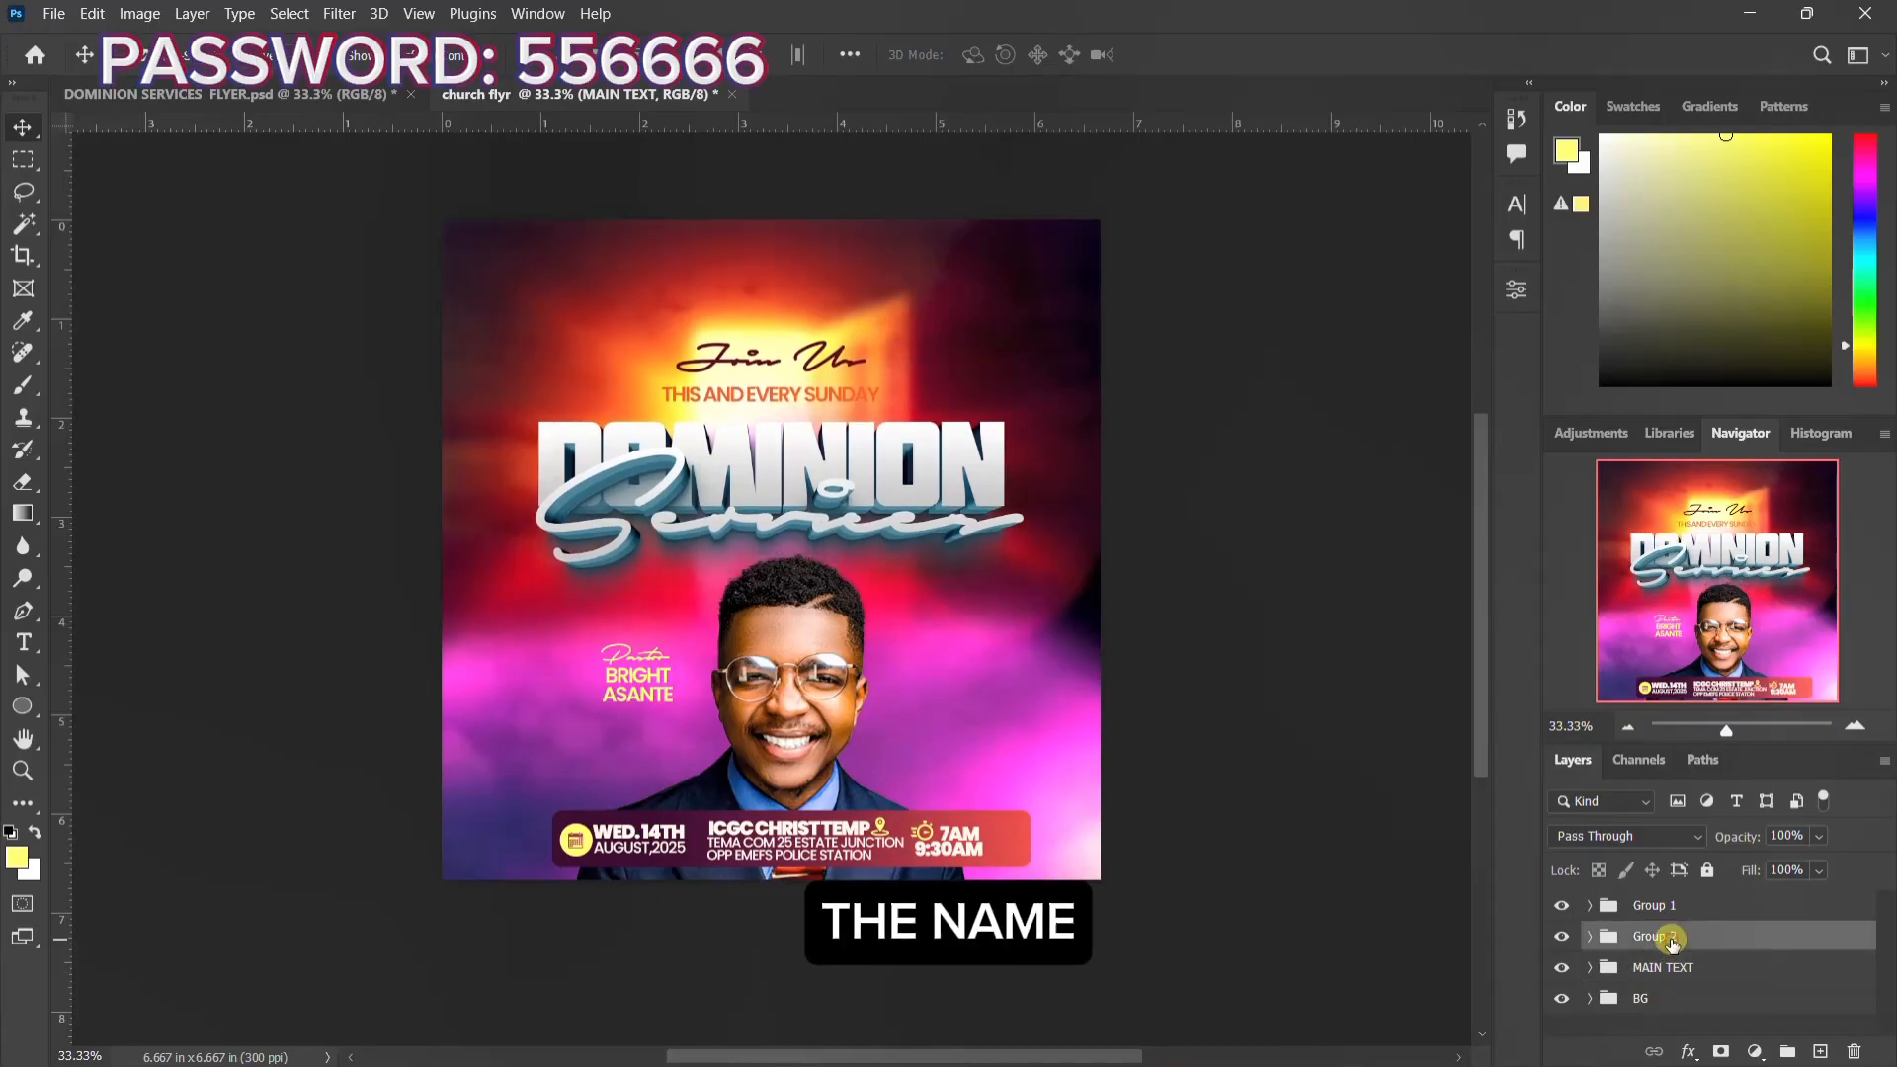
key("Up")
key("Up")
key("Up")
key("Up")
key("Up")
key("Up")
key("Up")
key("Up")
key("Up")
key("Up")
key("Up")
key("Up")
key("Up")
key("Up")
key("Up")
key("Up")
key("Up")
key("Up")
key("Up")
key("Up")
key("Up")
key("Up")
key("Up")
key("Up")
key("Up")
key("Up")
key("Up")
key("Up")
key("Up")
key("Up")
key("Up")
key("Up")
key("Up")
key("Up")
key("Up")
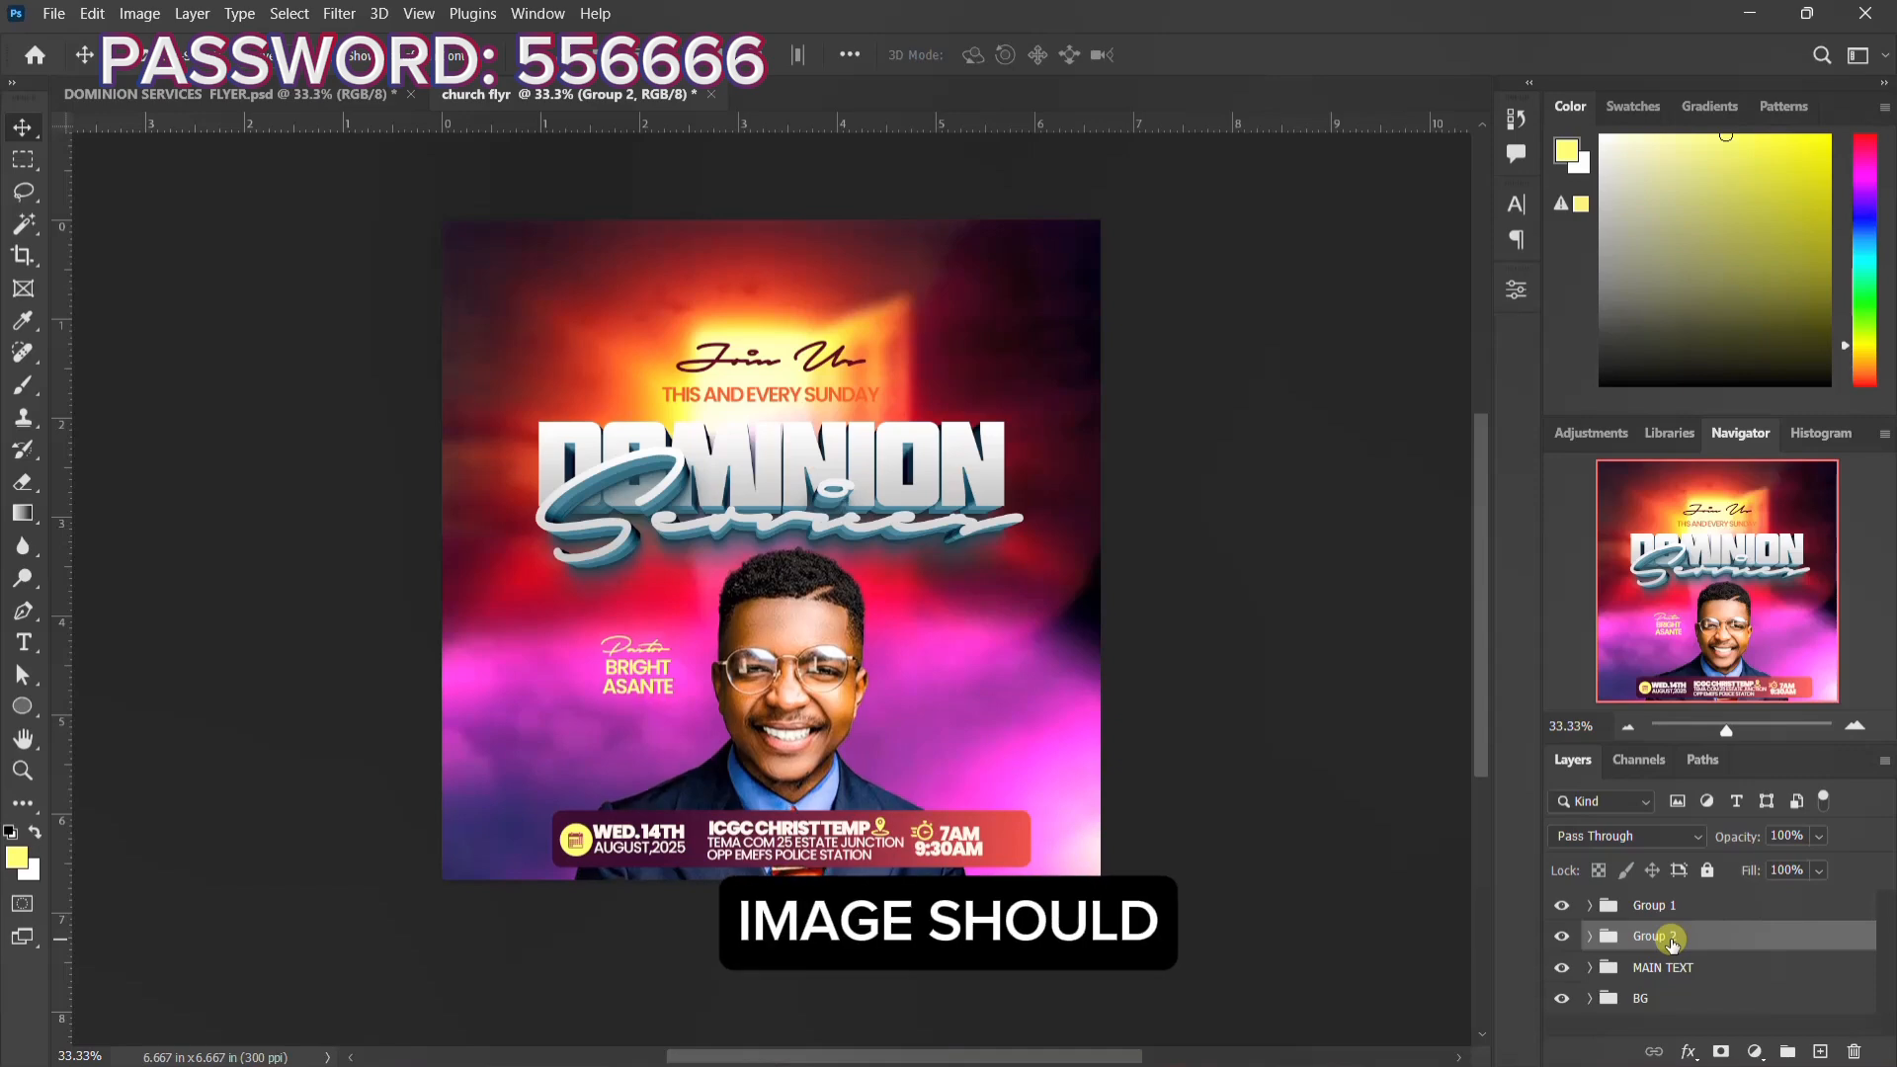
key("Up")
key("Up")
key("Up")
key("Up")
key("Up")
key("Up")
key("Up")
key("Up")
key("Up")
key("Up")
key("Up")
key("Up")
key("Up")
key("Up")
key("Up")
key("Up")
key("Up")
key("Up")
key("Up")
key("Up")
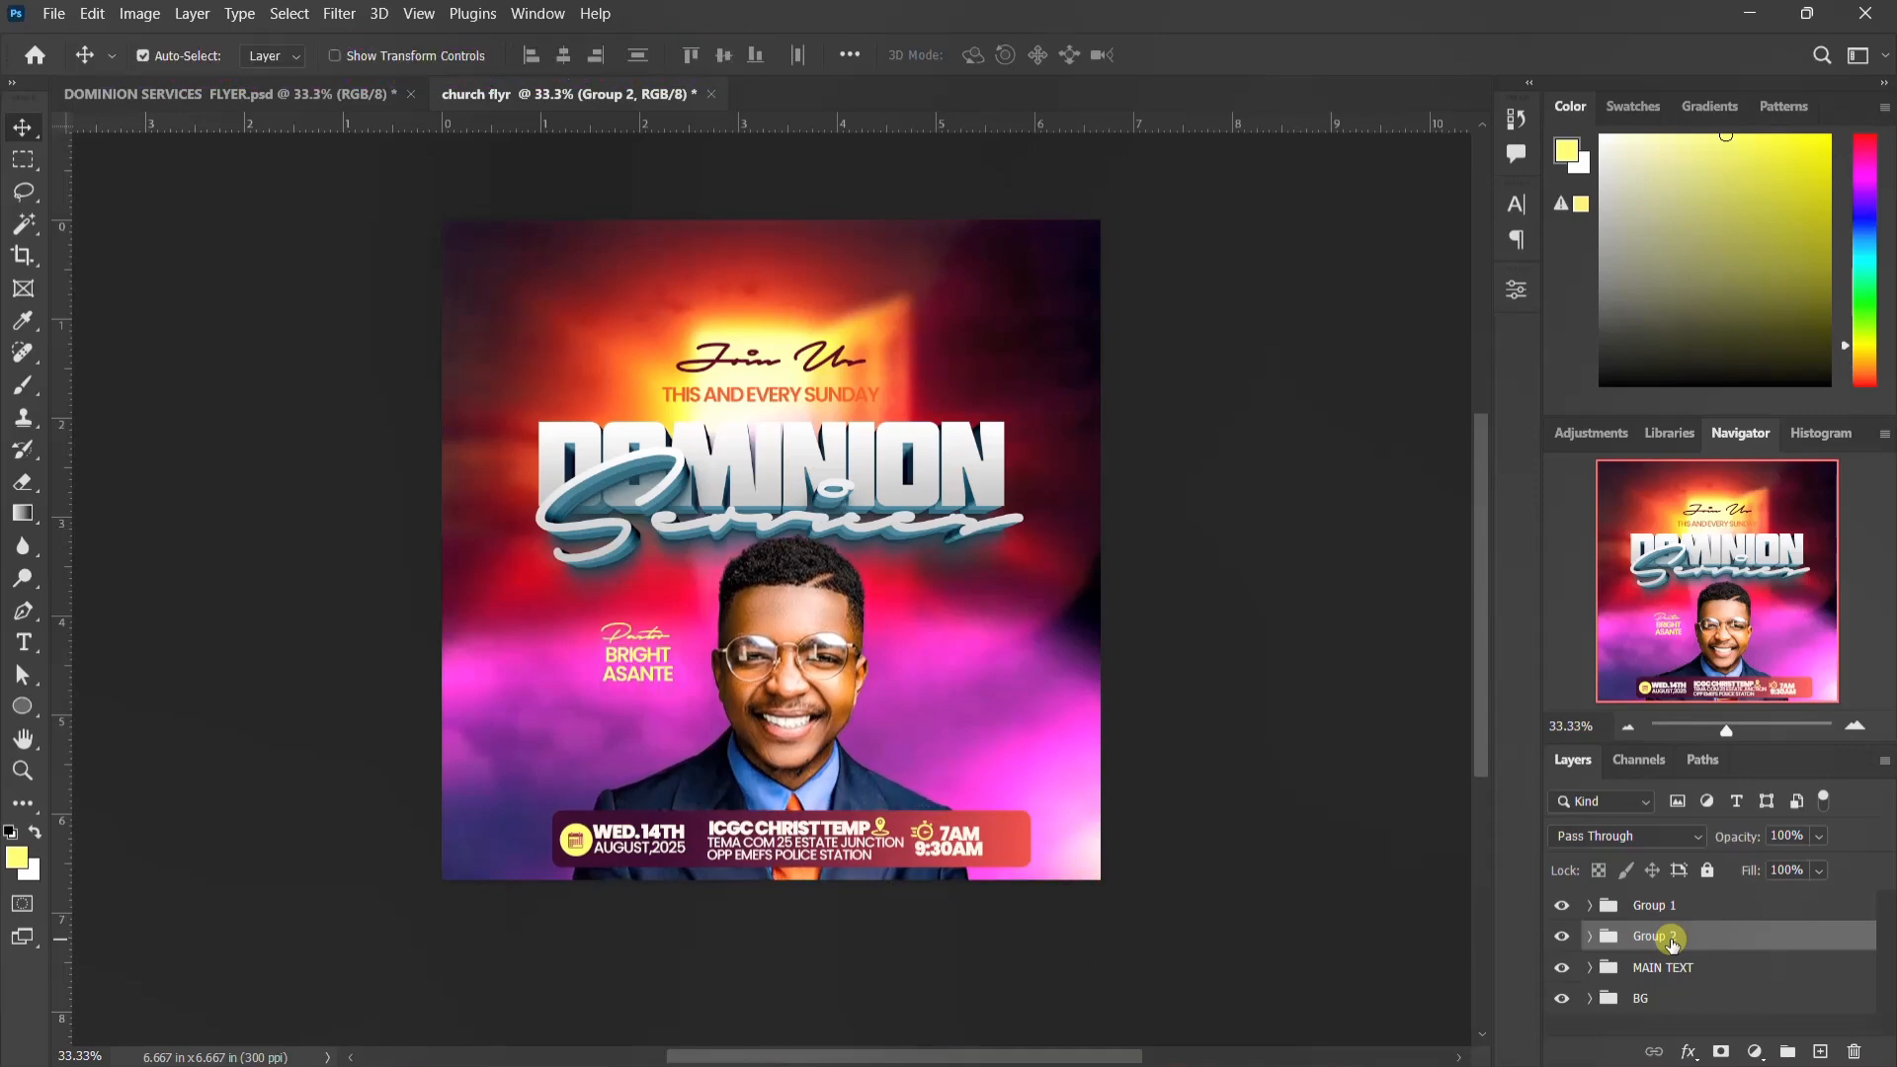
key("Up")
key("Up")
key("Up")
key("Up")
key("Up")
key("Up")
key("Up")
key("Up")
key("Up")
key("Up")
key("Up")
key("Up")
key("Up")
key("Up")
key("Up")
key("Up")
key("Up")
key("Up")
key("Up")
key("Up")
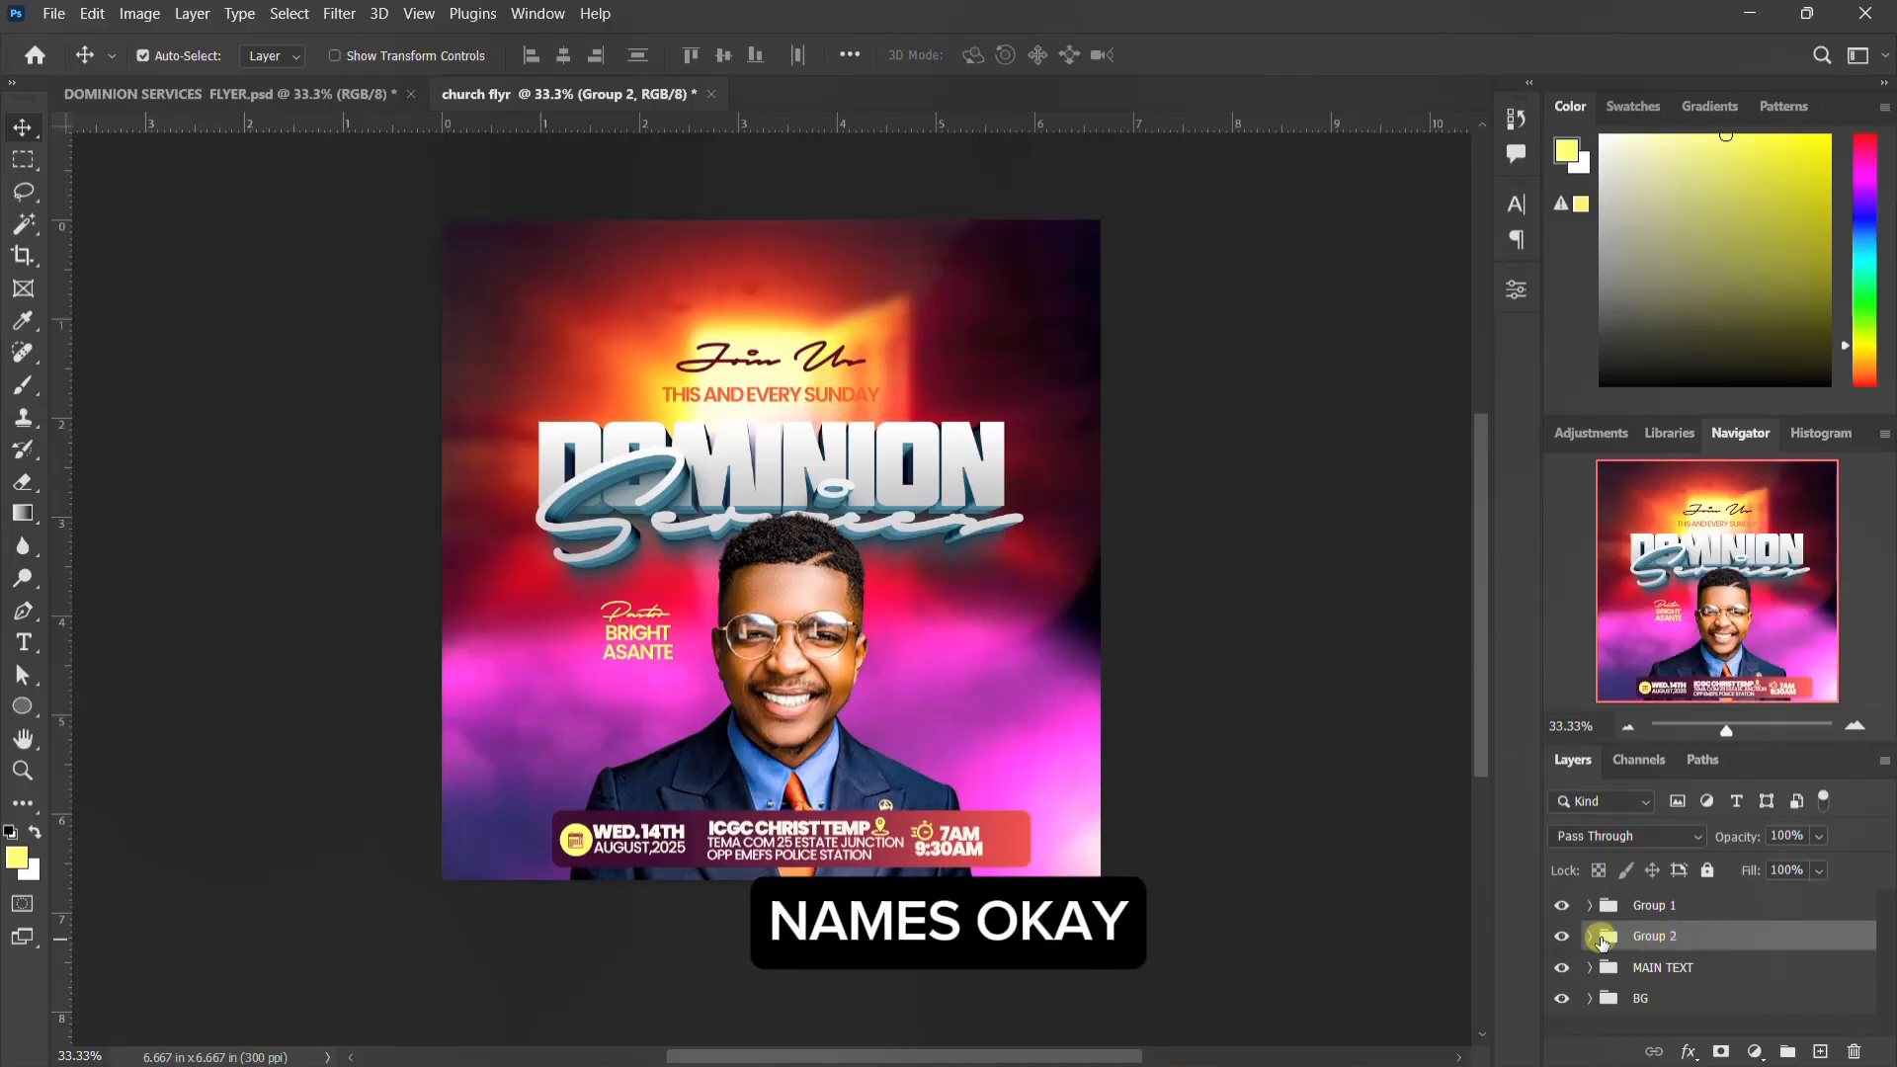
Step: Move the Pastor text and the pastor's name together down and right, close beside his face, and collapse Group 2
left_click(619, 635)
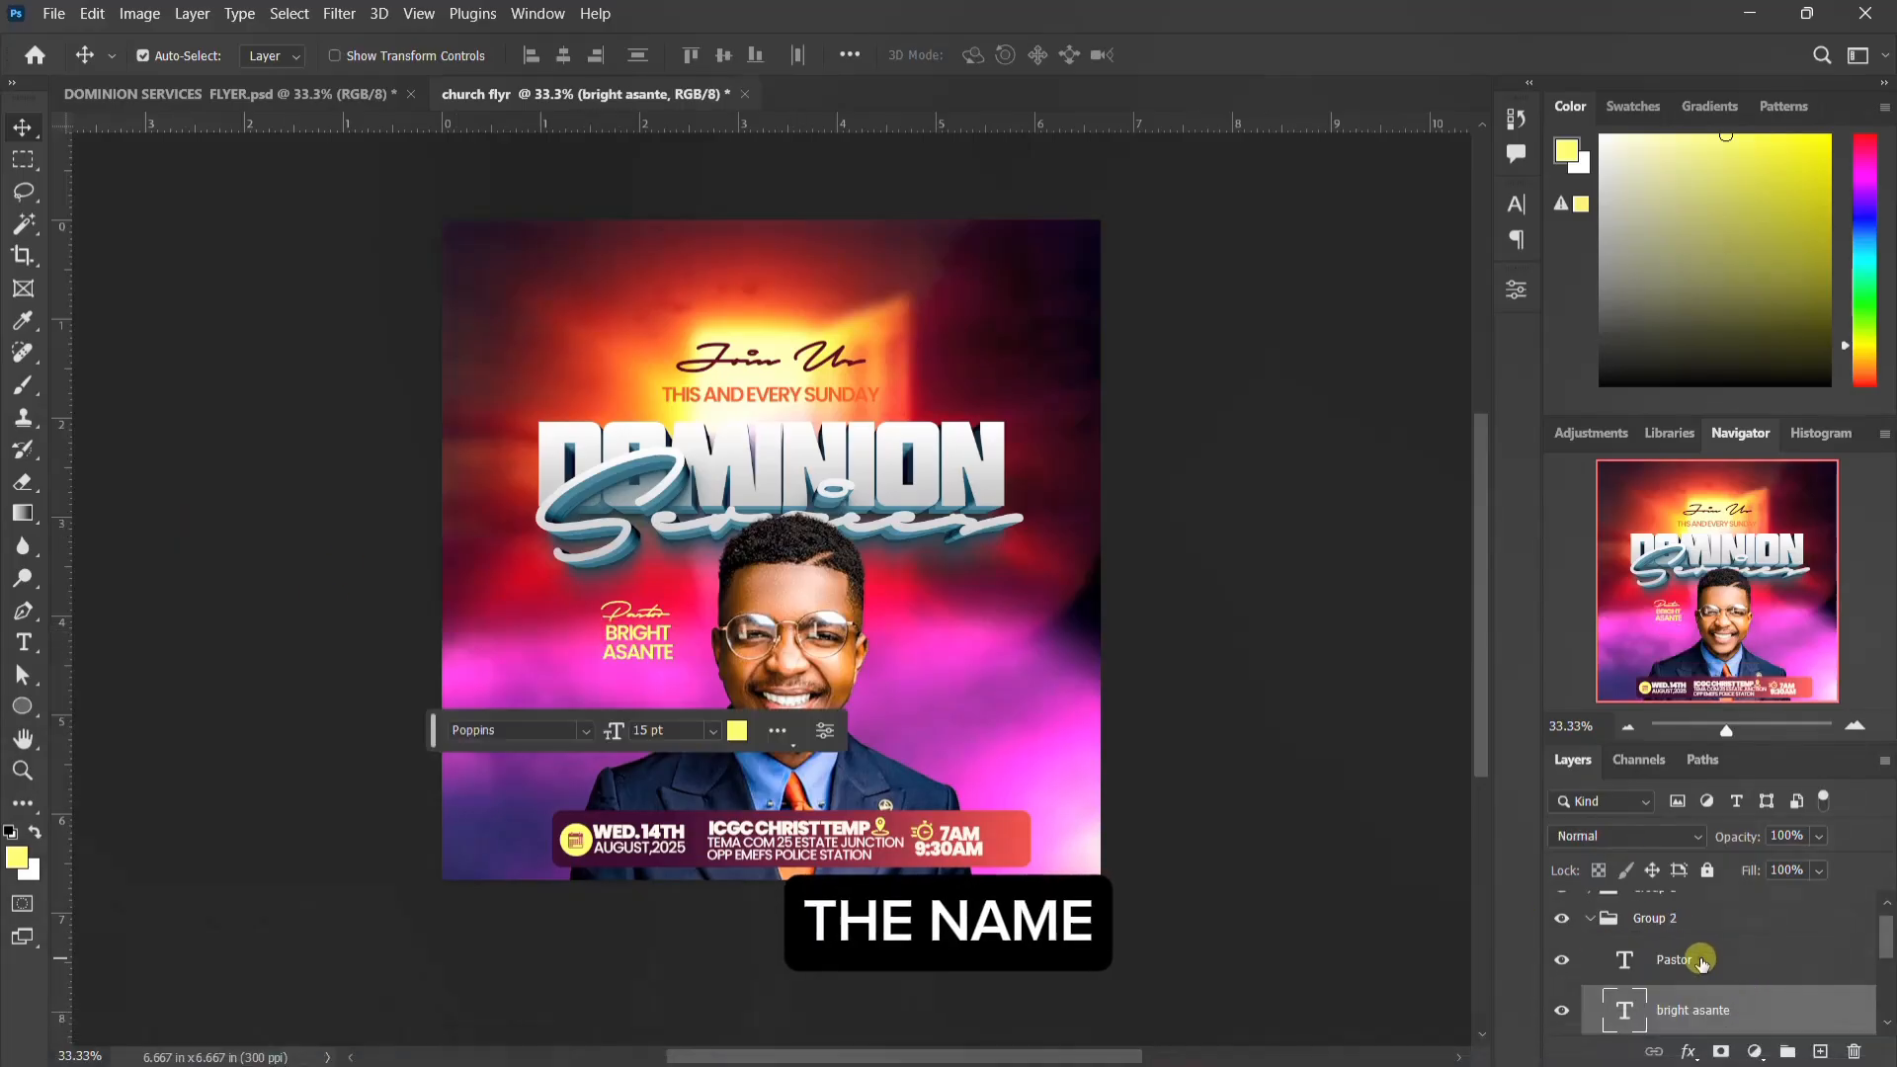
left_click(1699, 959, "shift")
left_click_drag(630, 649, 668, 695)
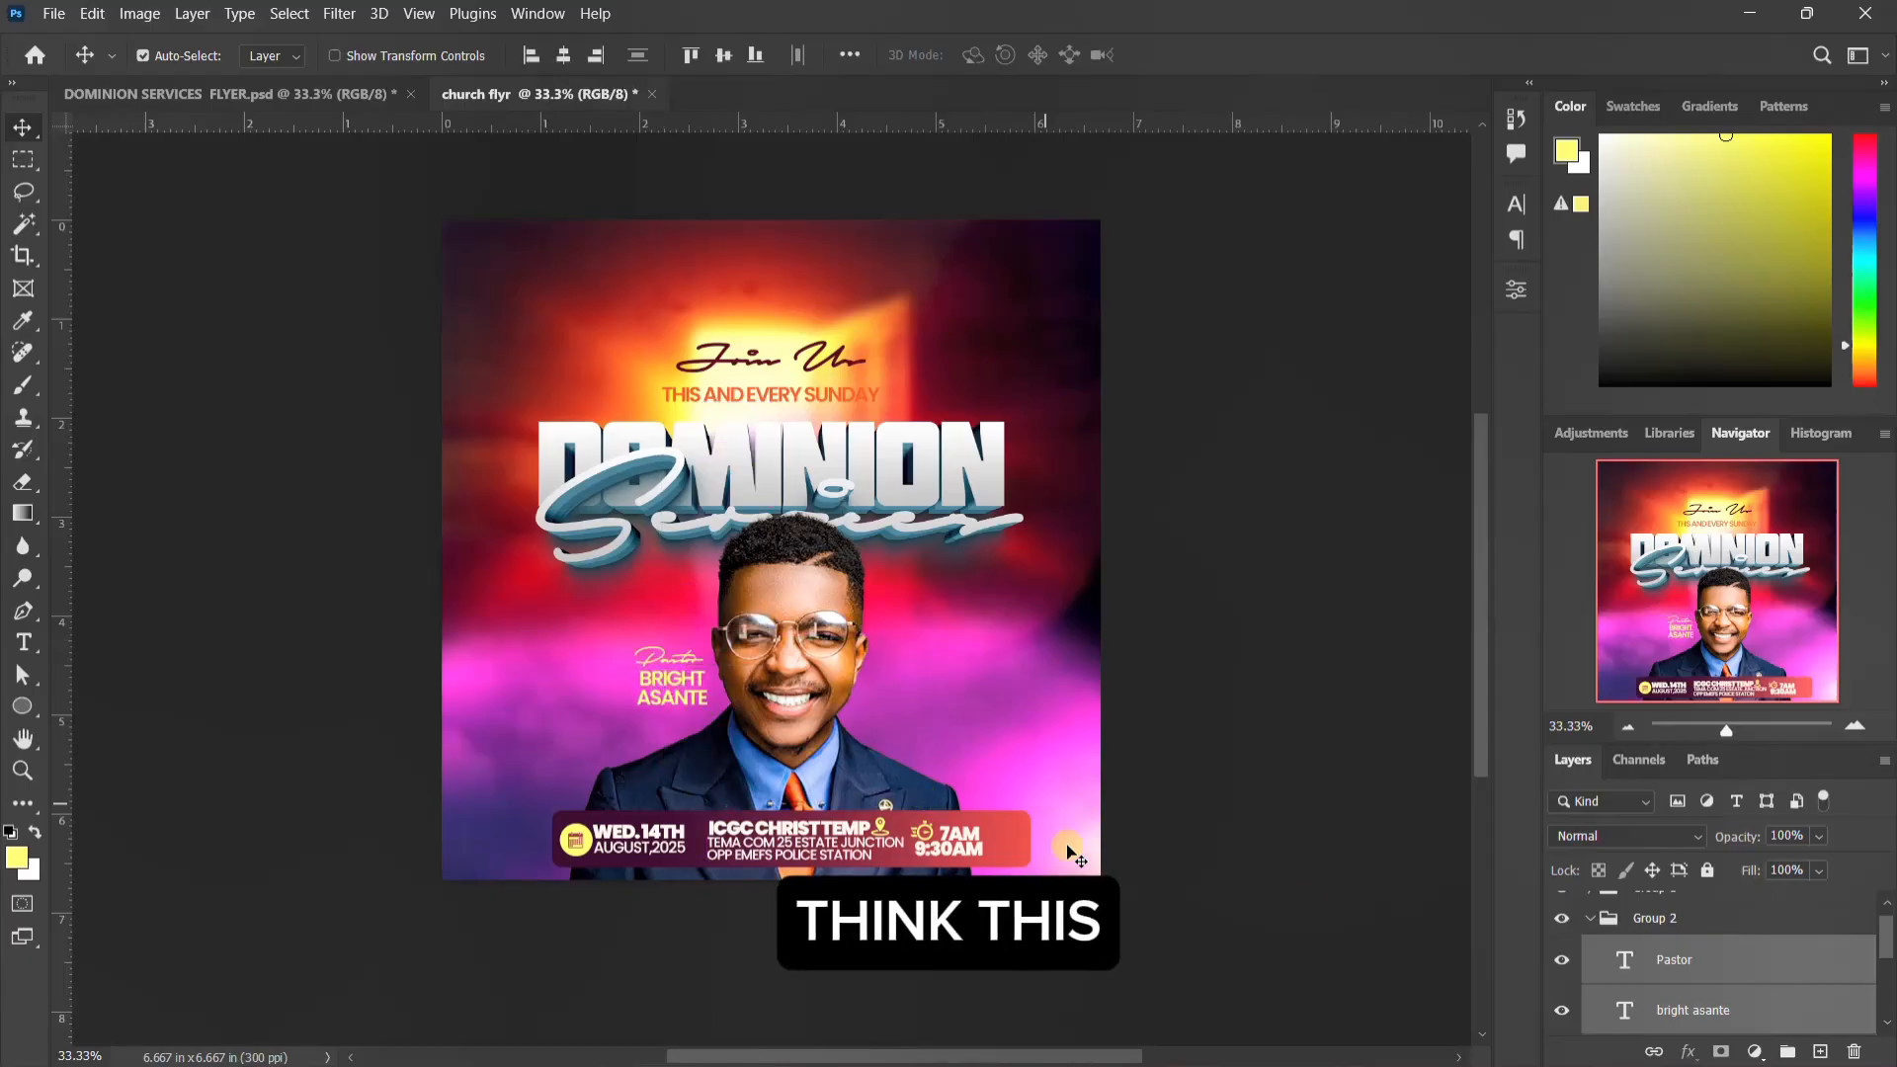
left_click(1588, 921)
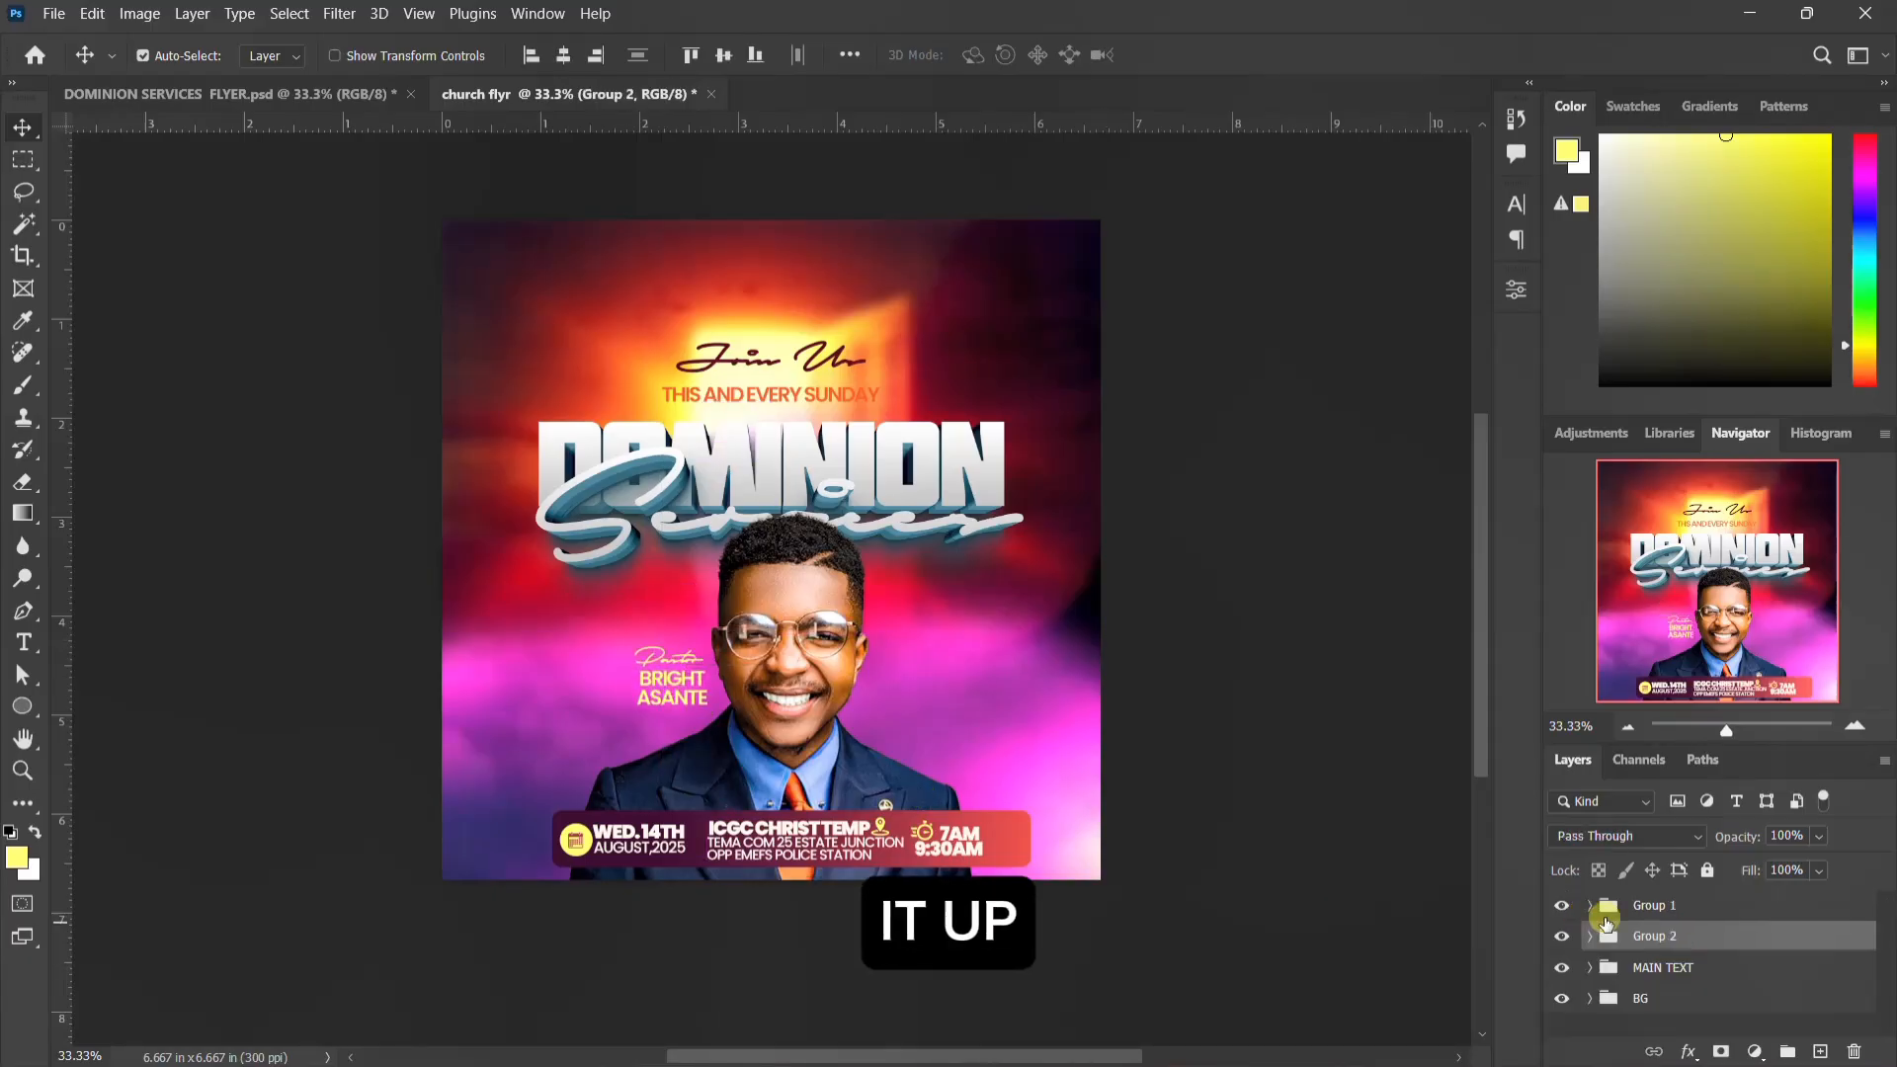
Step: Nudge Group 1, the event-details banner, up to leave a wider margin below it
left_click(1633, 911)
key("shift+Up")
key("shift+Up")
key("shift+Up")
key("shift+Up")
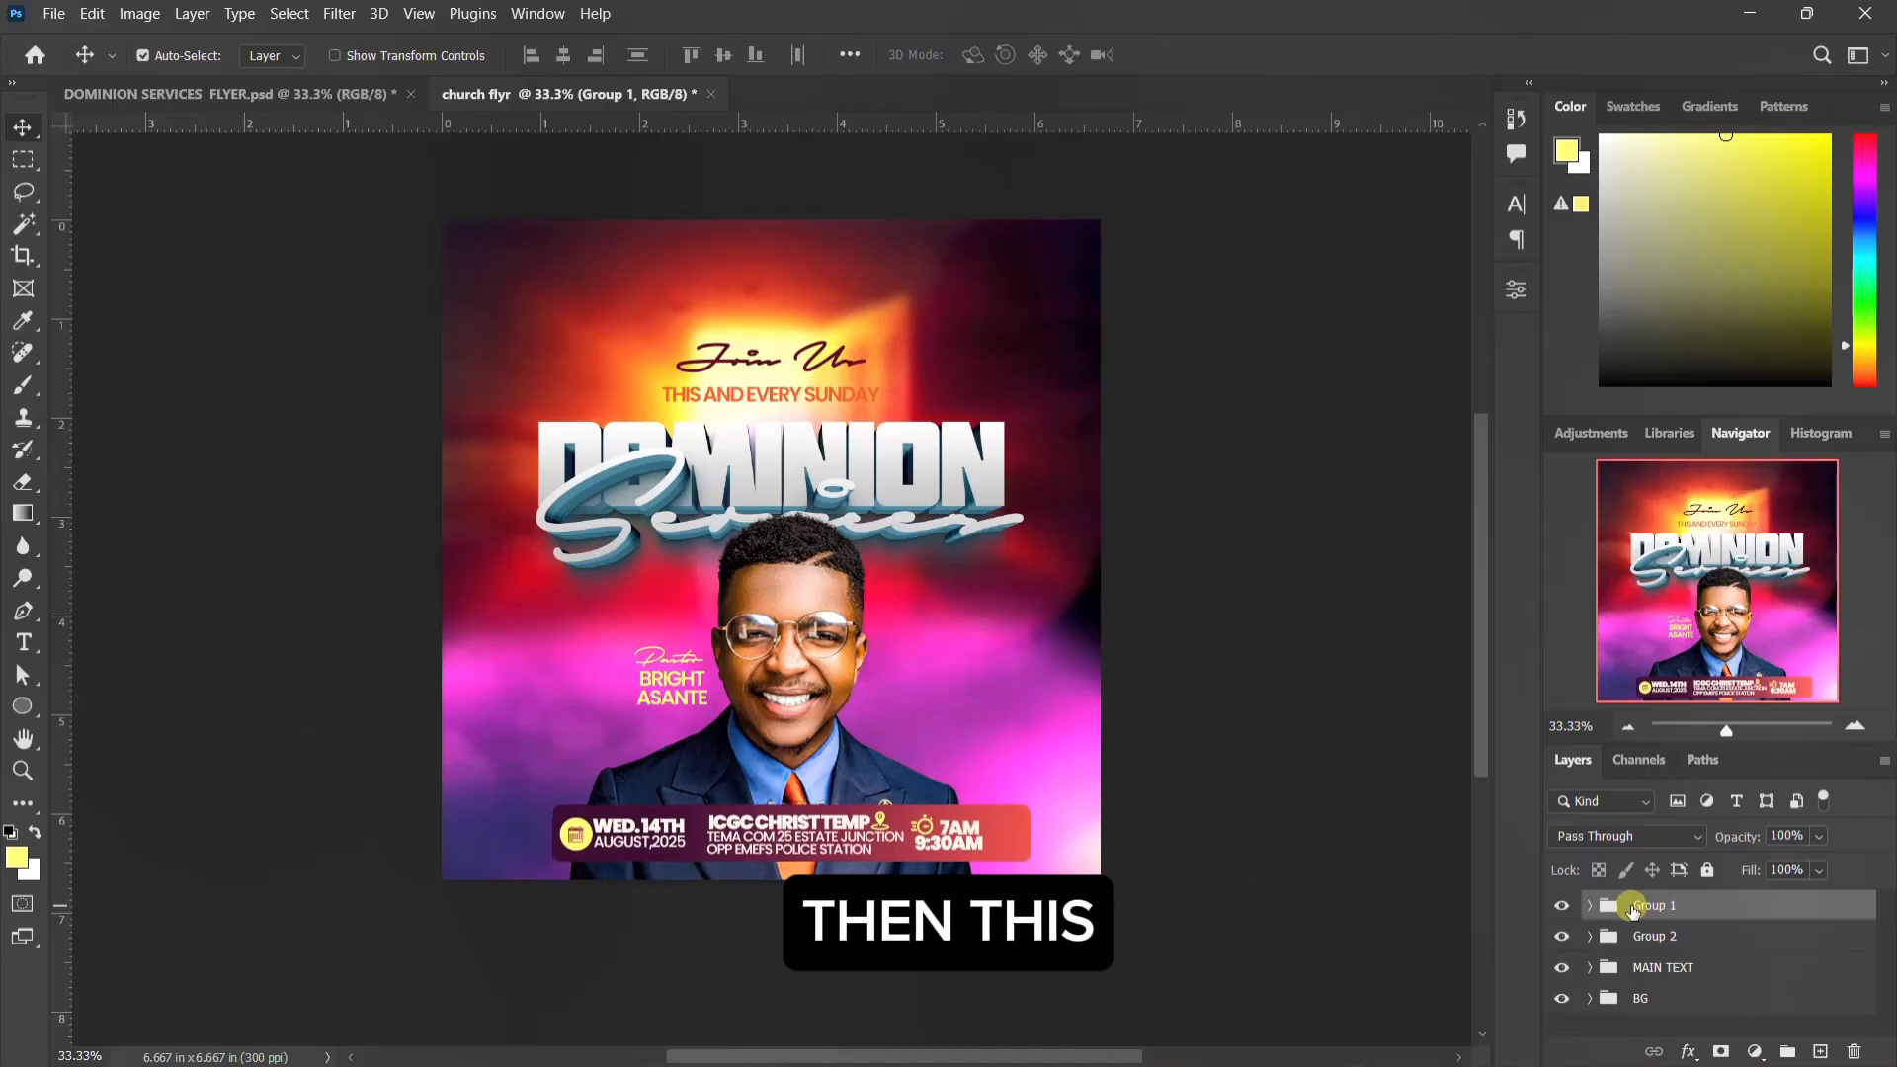
key("shift+Up")
key("shift+Up")
key("shift+Up")
key("shift+Up")
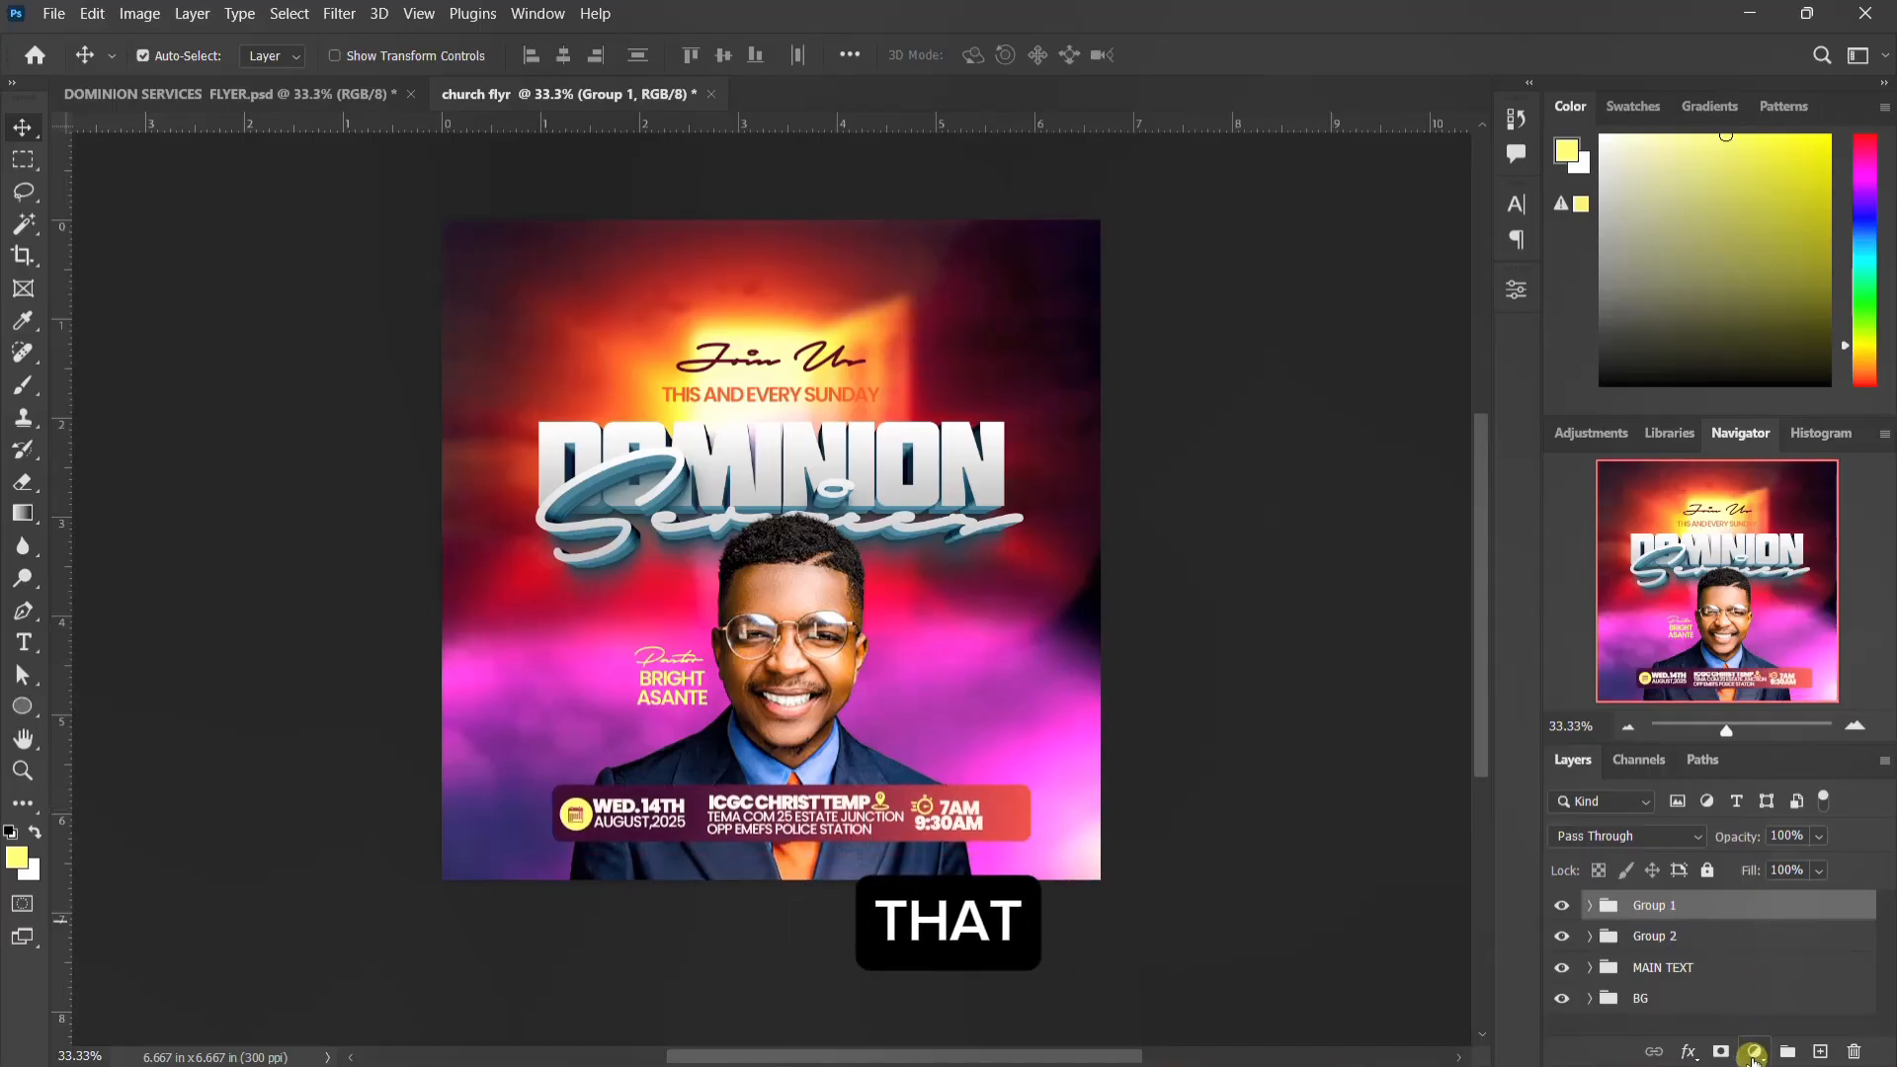
Step: Add a Color Lookup adjustment layer above all groups using the Going for a walk.CUBE 3D LUT, and set its blend mode to Darker Color
left_click(1753, 1054)
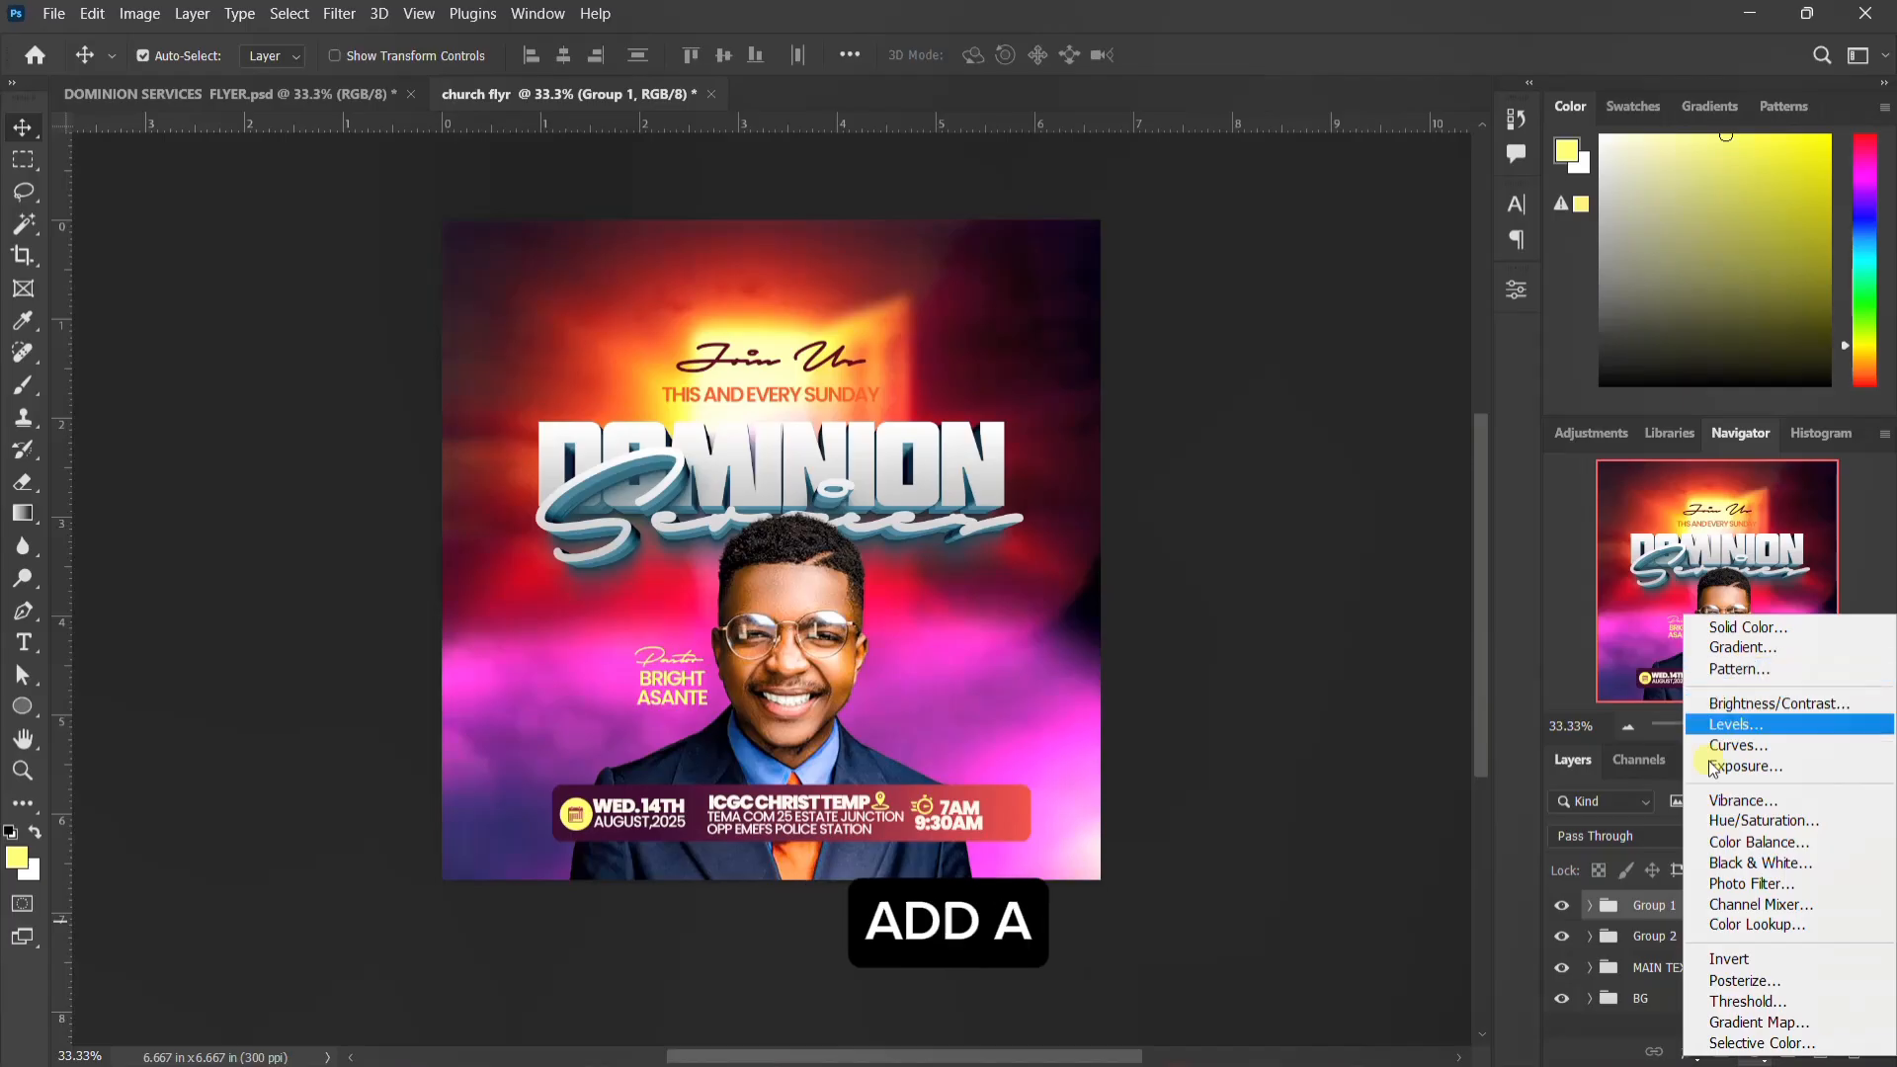
left_click(1758, 925)
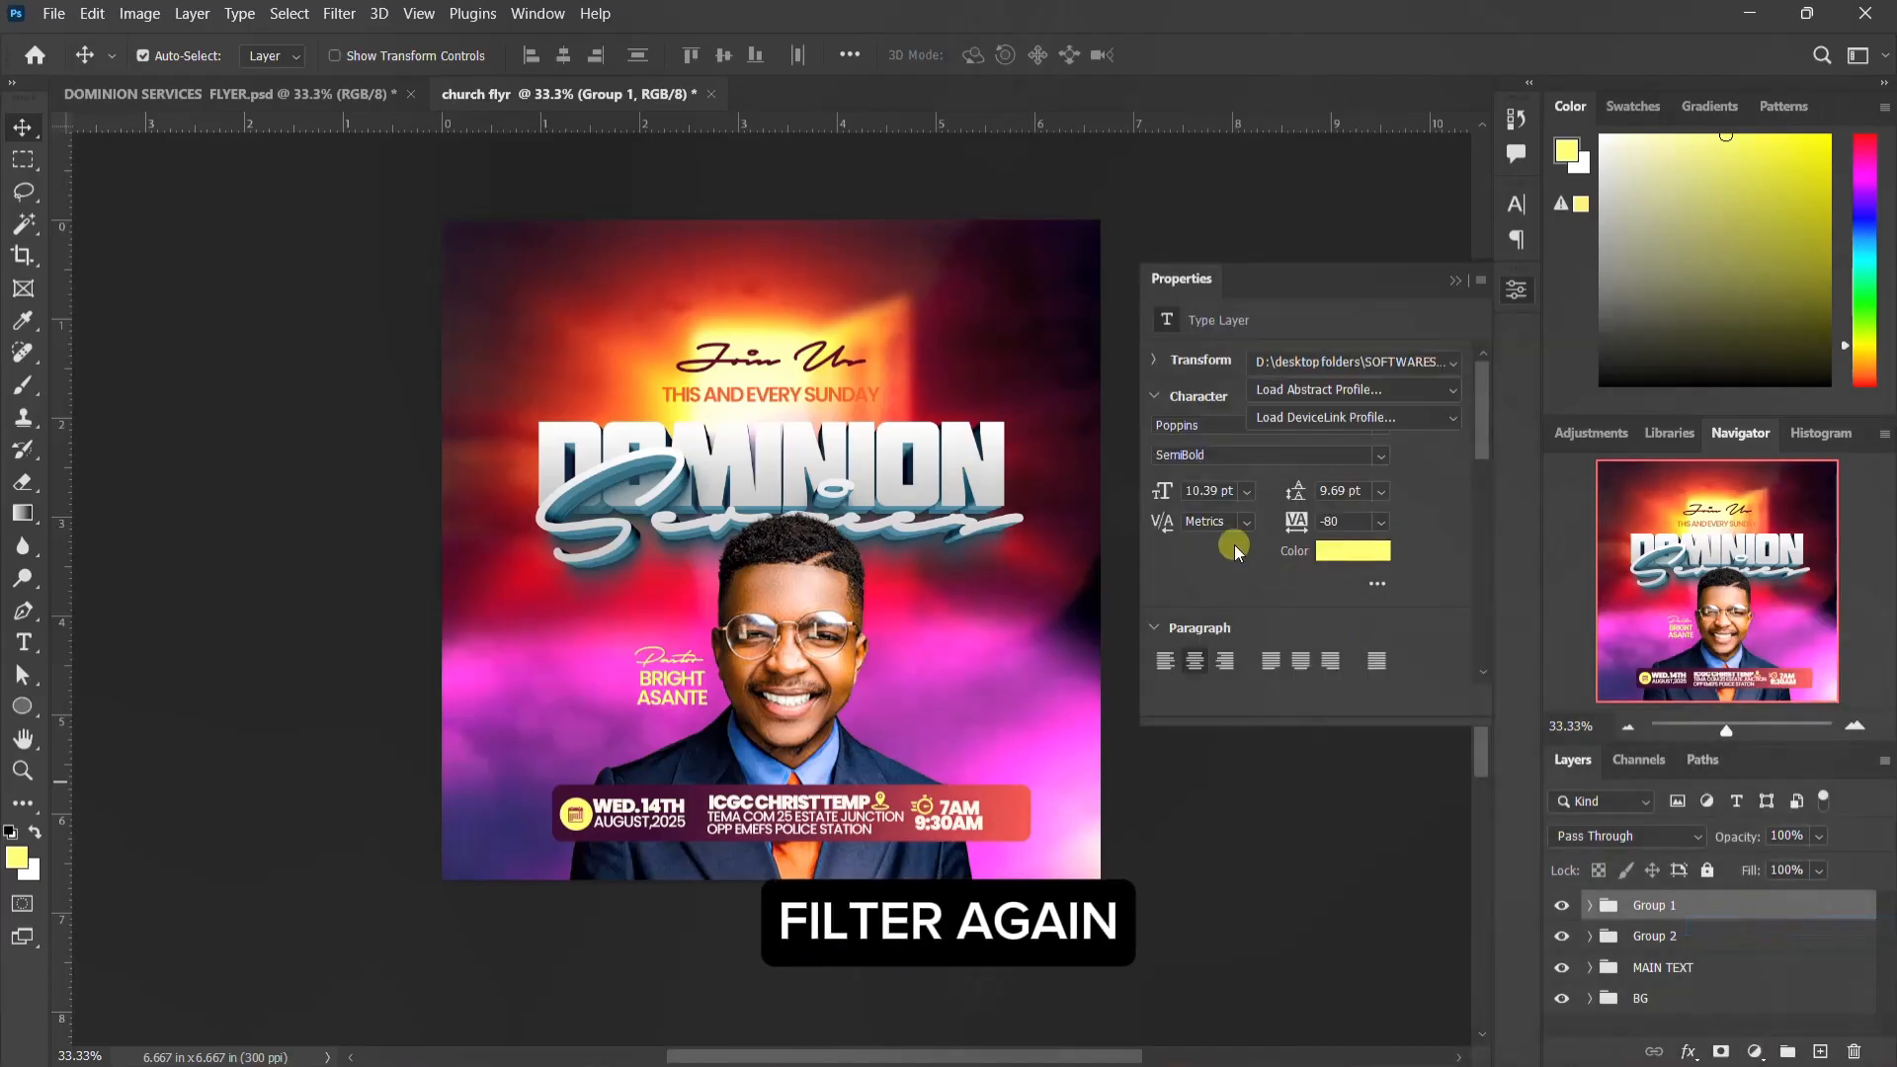
left_click(1358, 364)
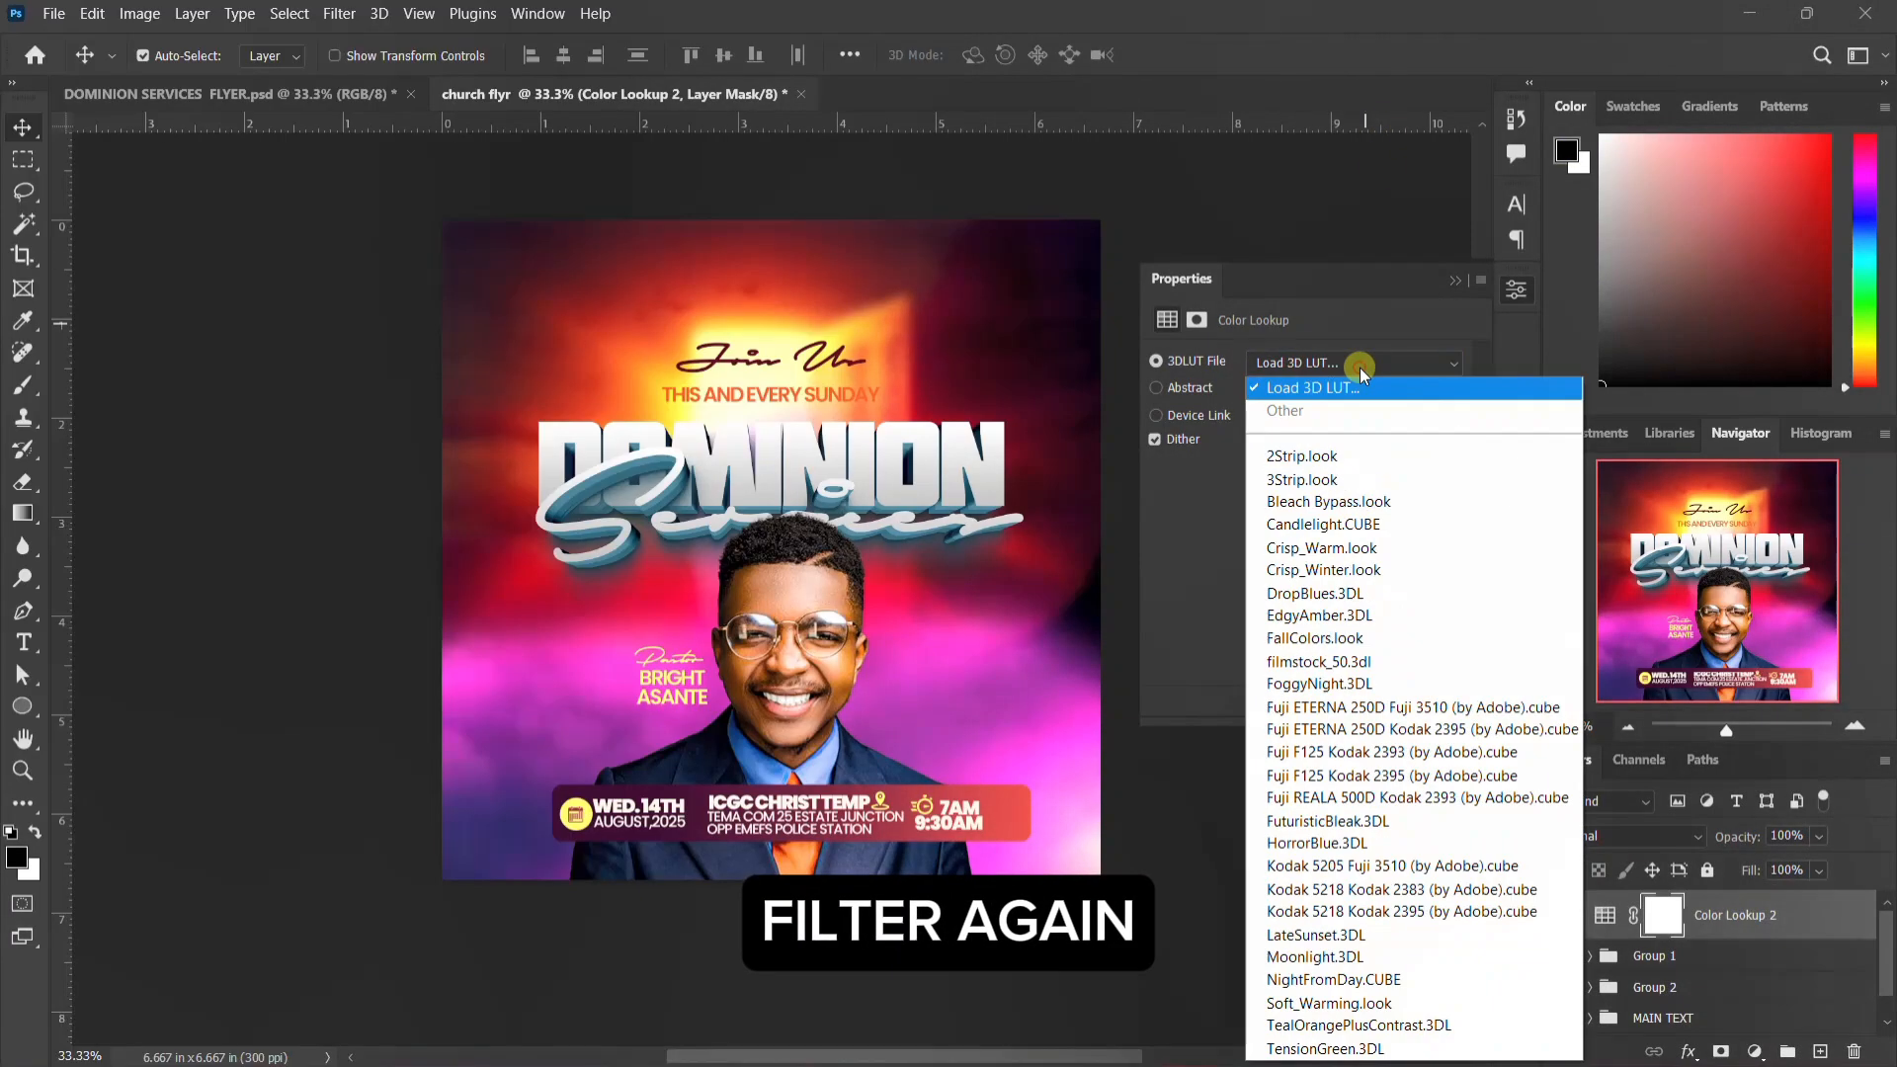
left_click(1306, 390)
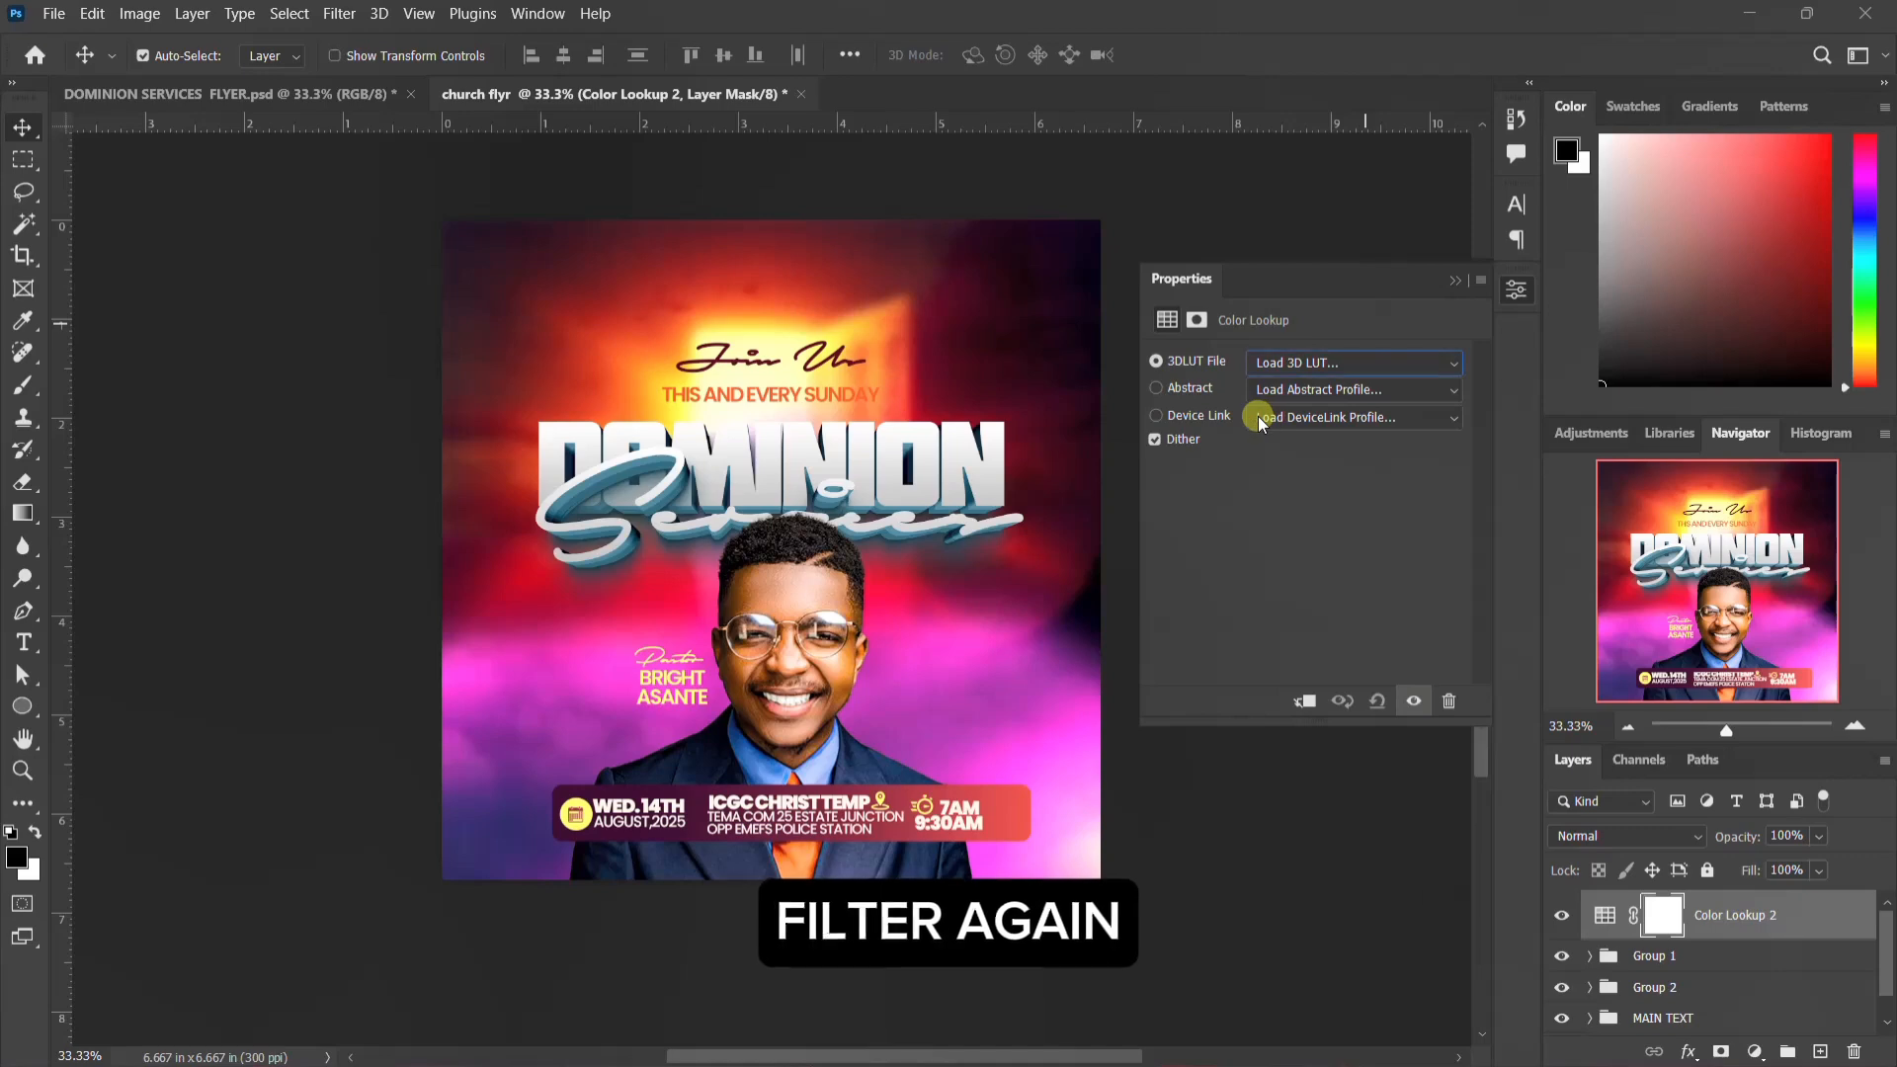
scroll(1338, 612, "down", 15)
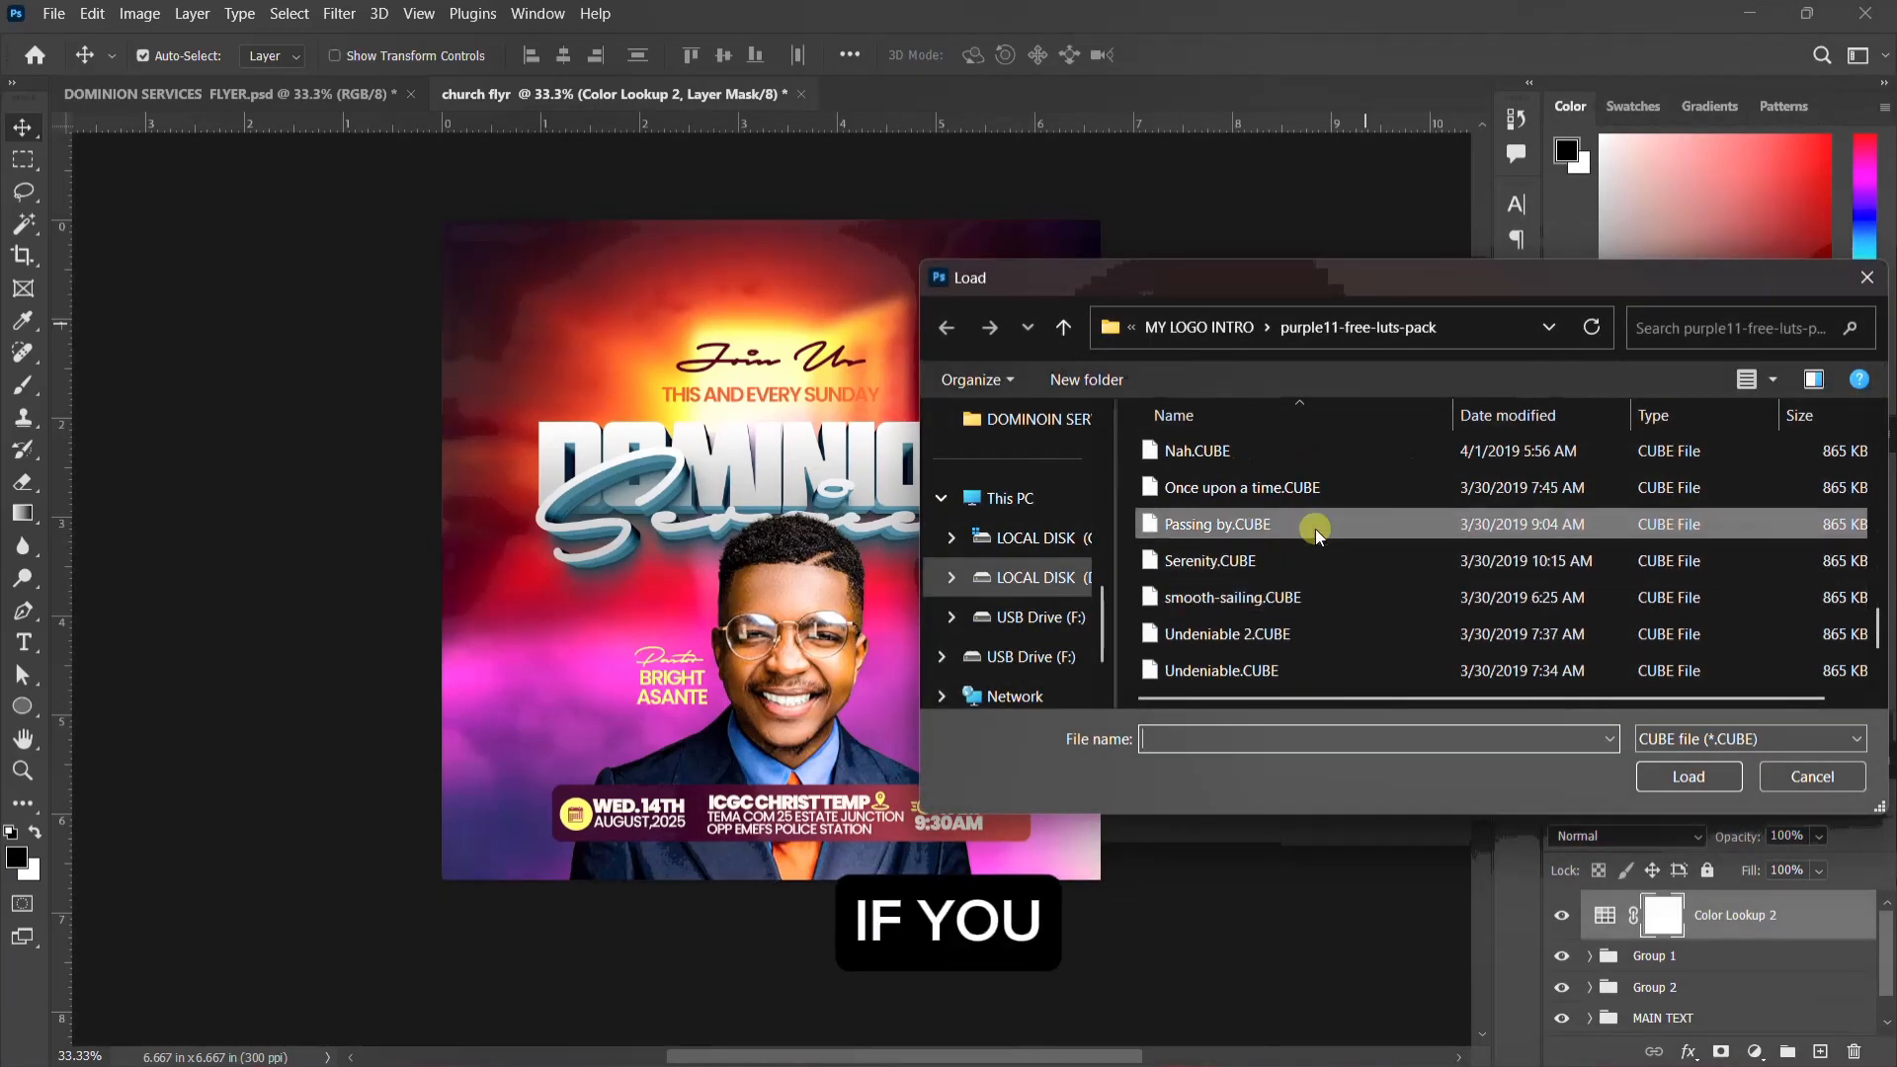
scroll(1314, 524, "up", 1)
left_click(1321, 486)
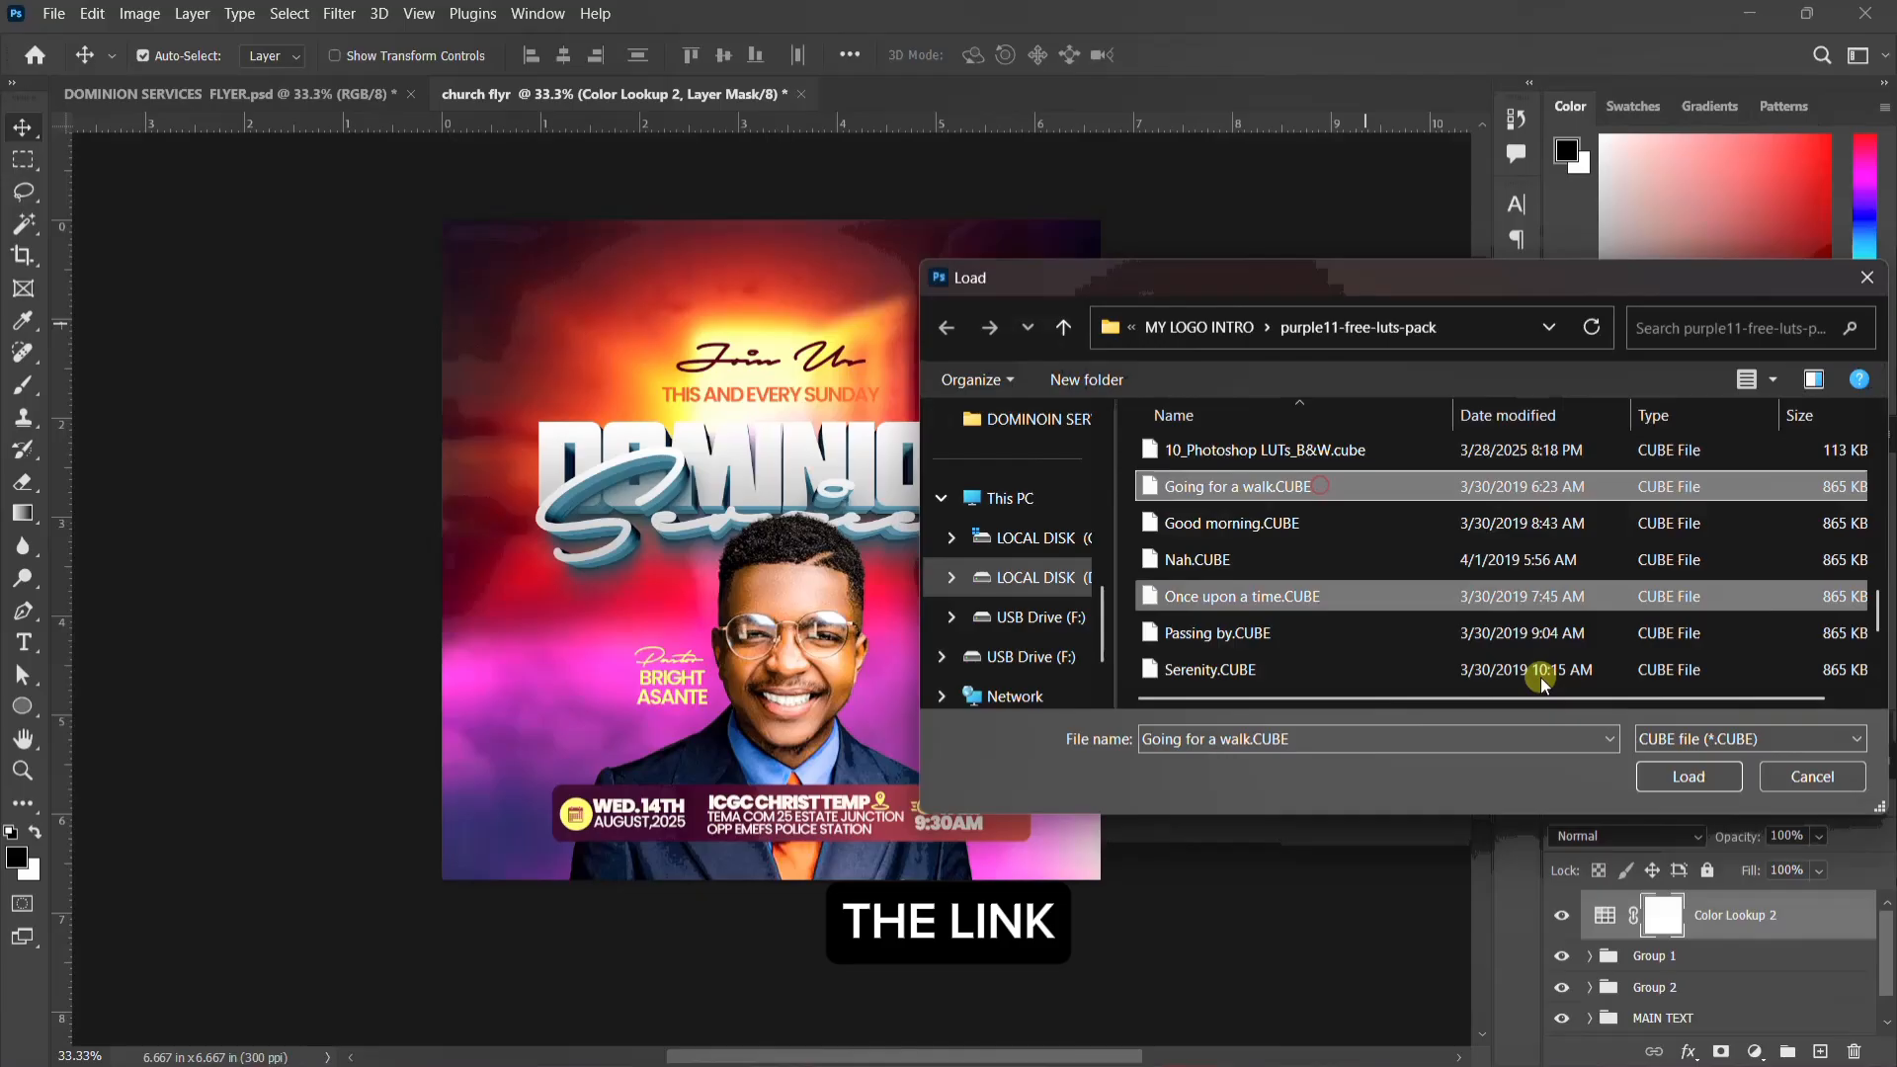
left_click(1684, 777)
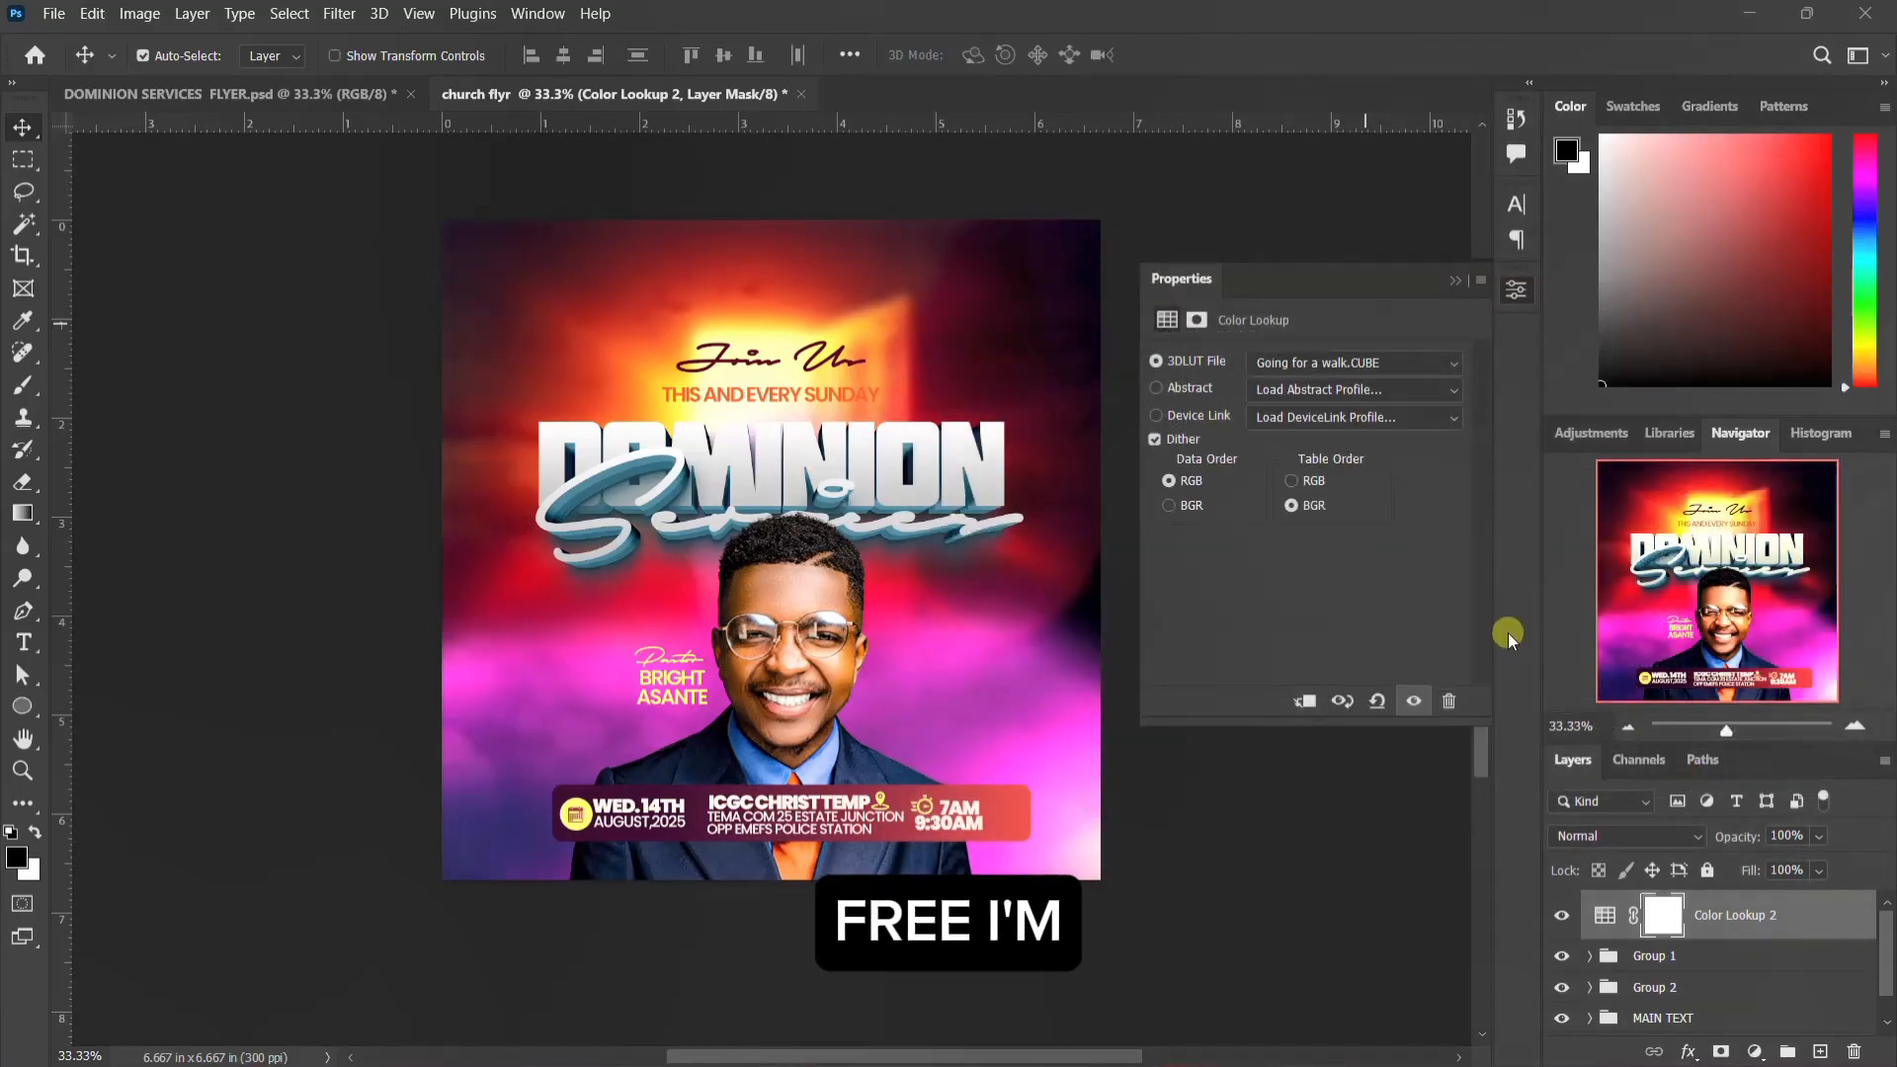
left_click(1514, 293)
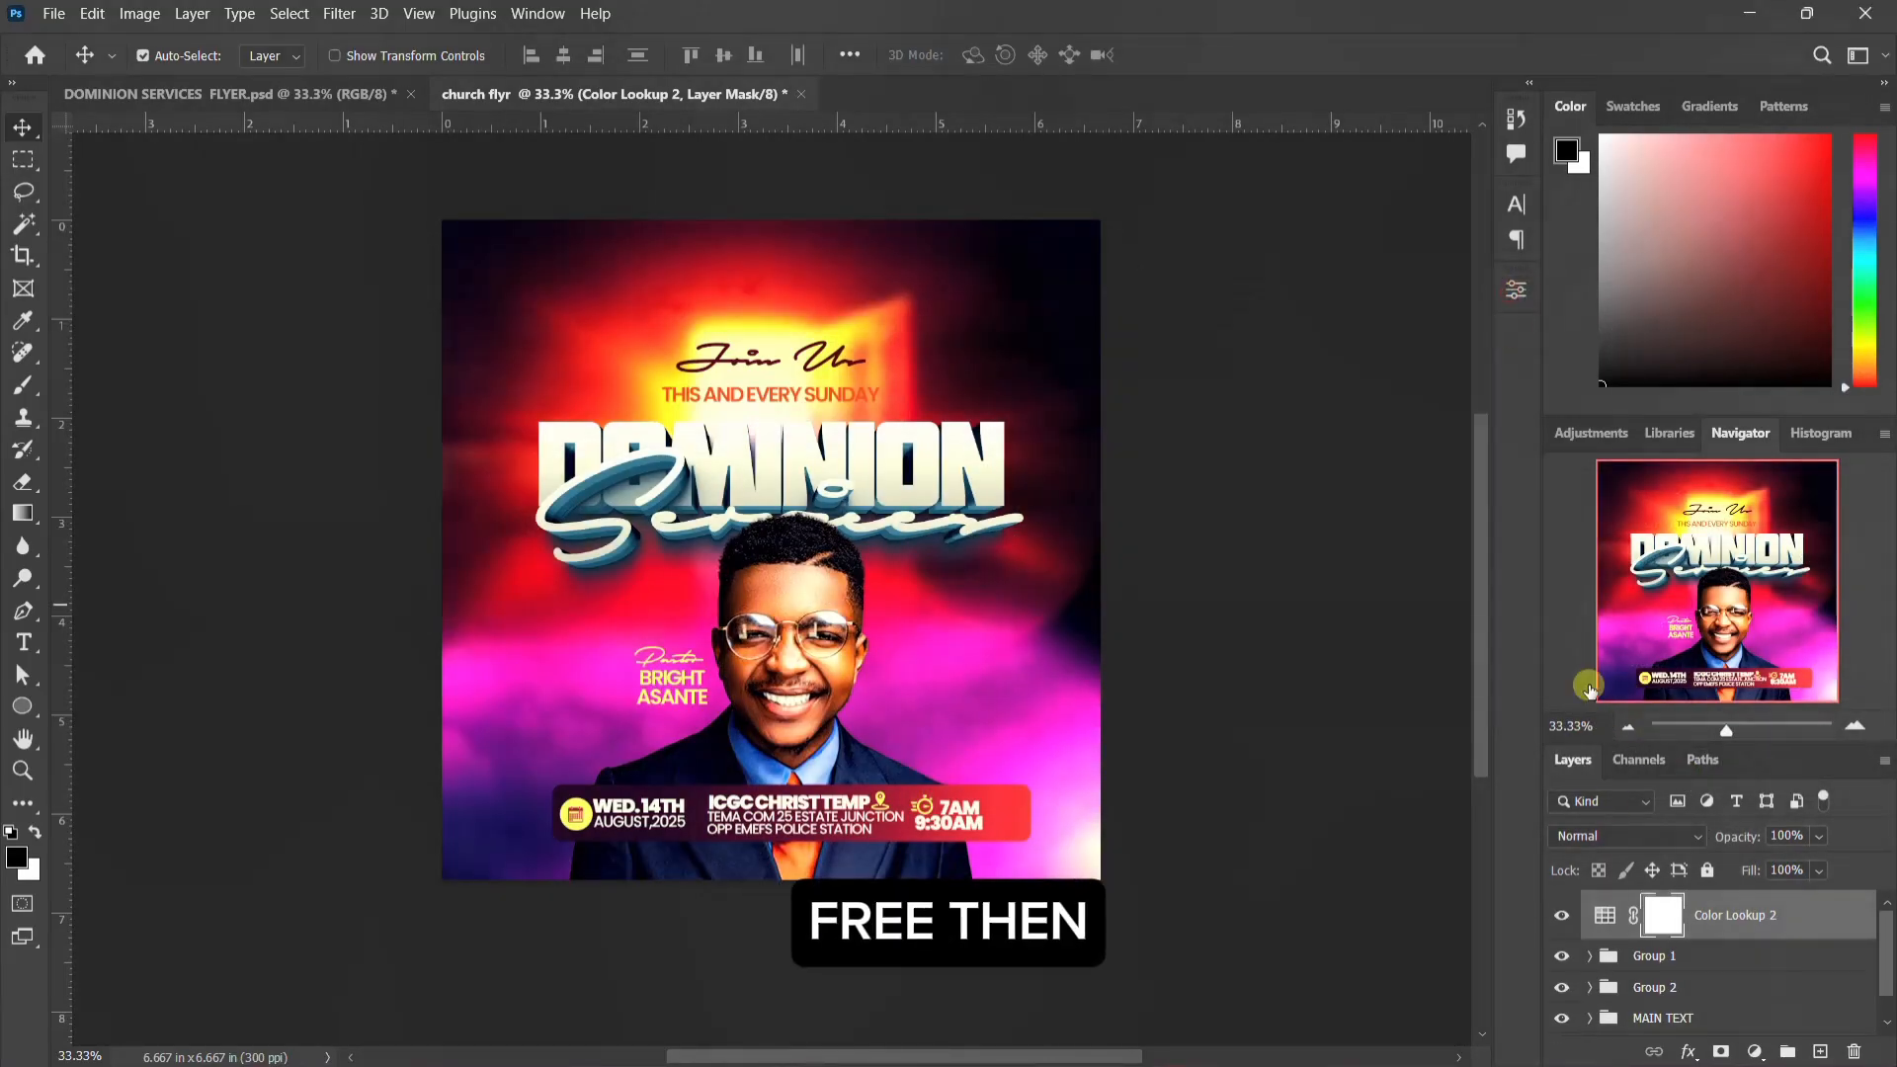
left_click(1648, 833)
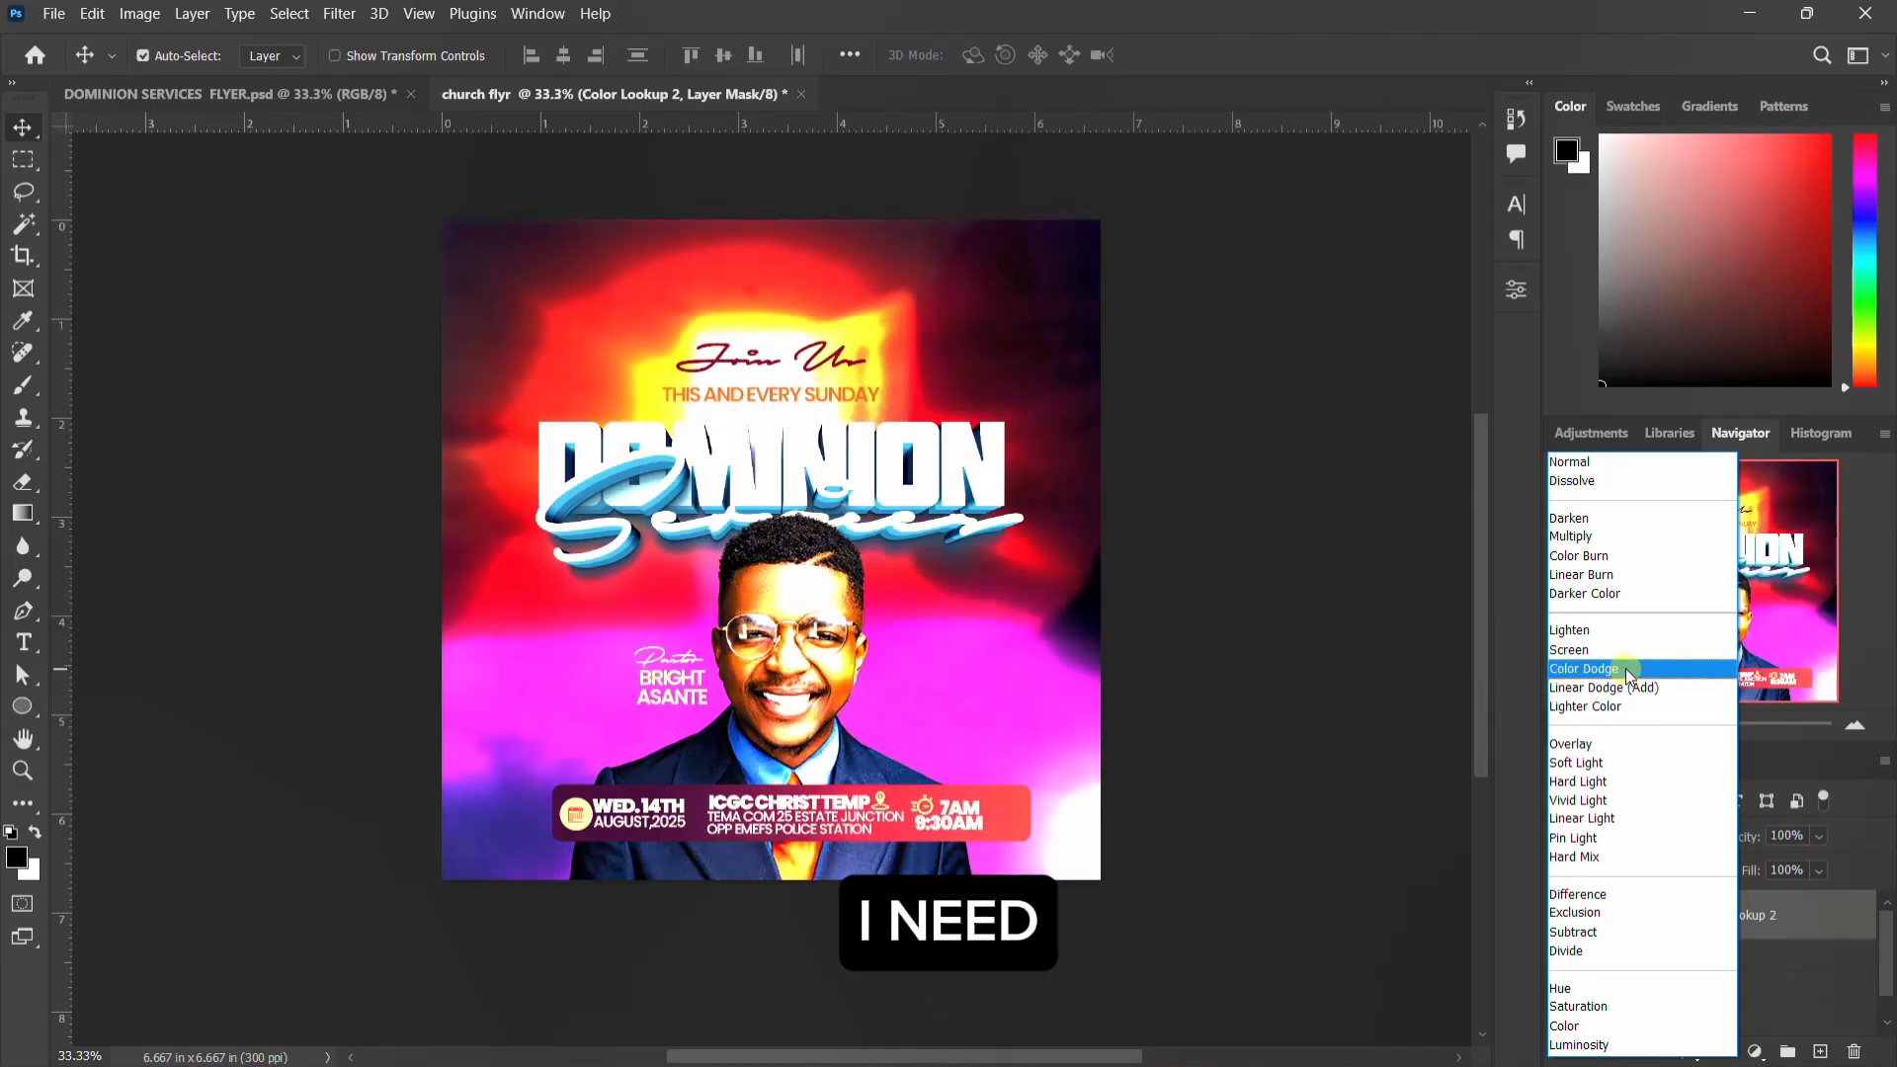
left_click(1616, 594)
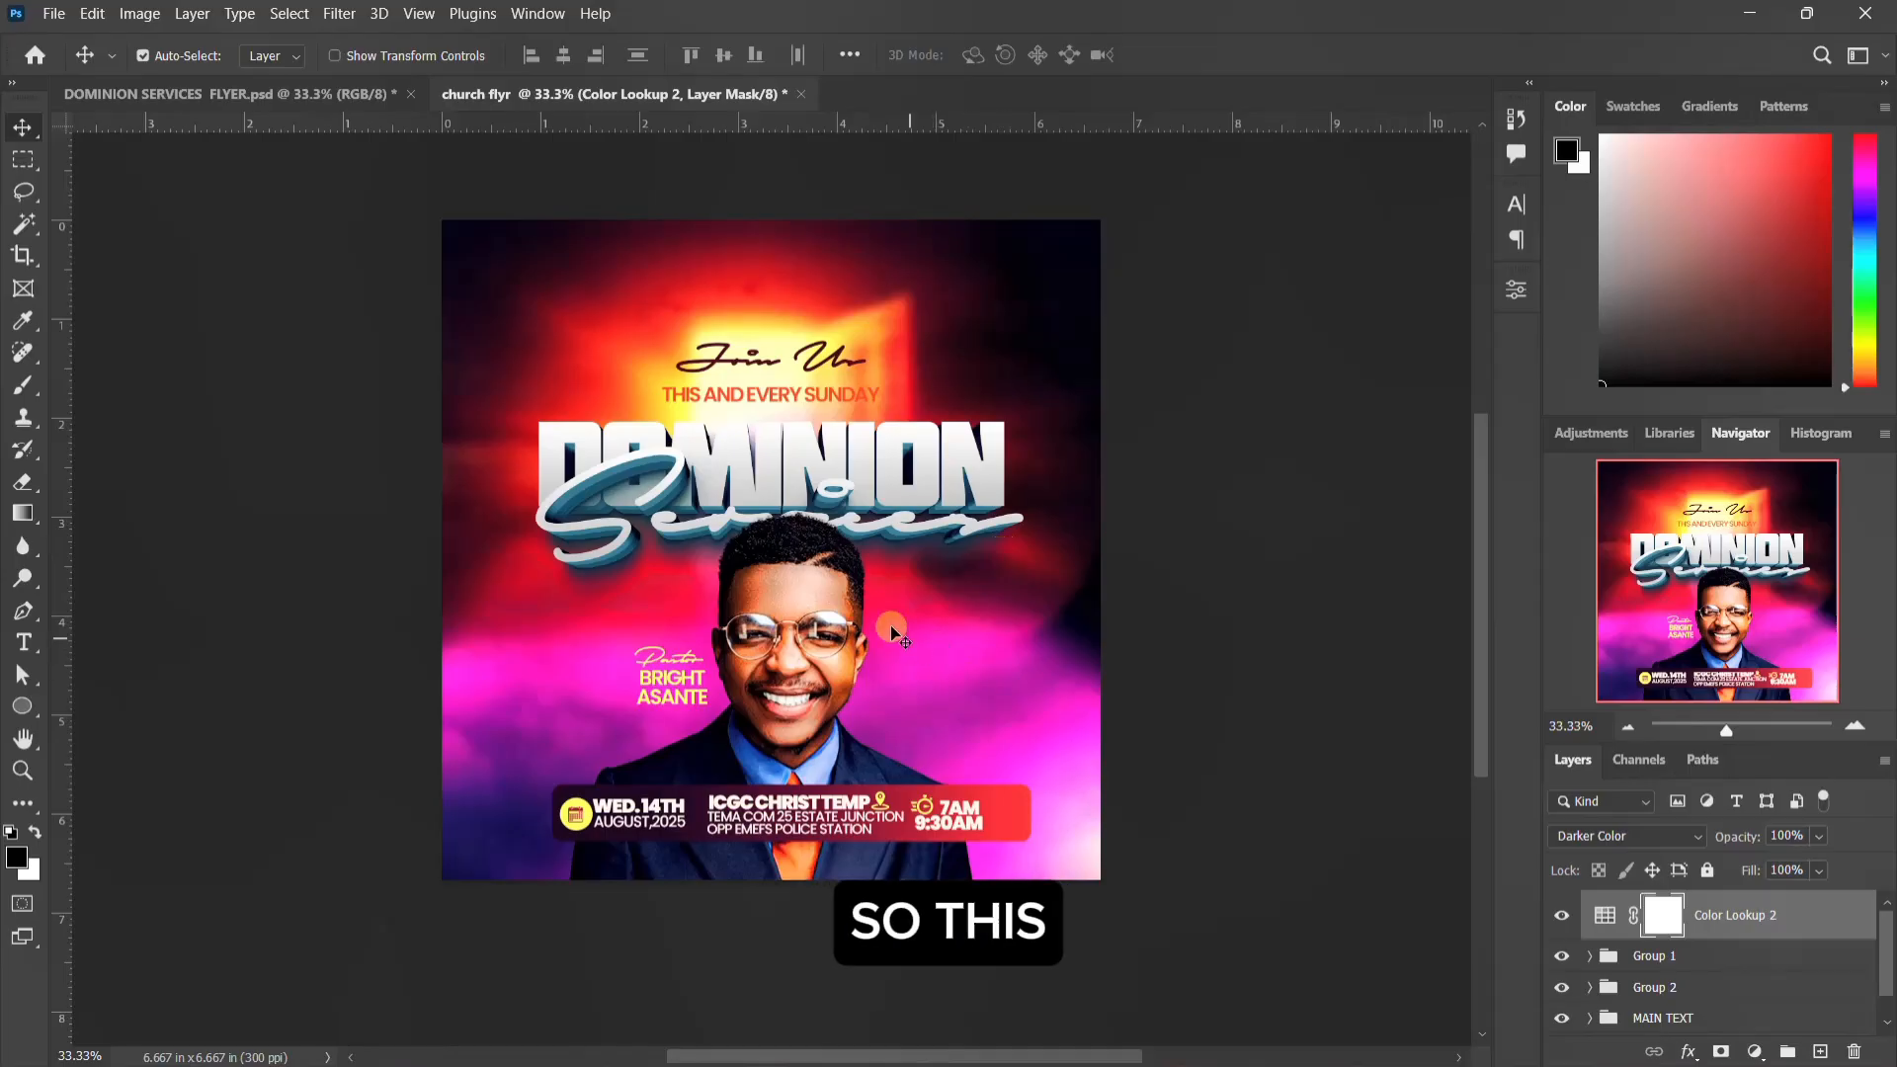
Step: Show Layer 2 in the reference DOMINION SERVICES FLYER.psd and compare that flyer with the church flyr document
left_click(314, 96)
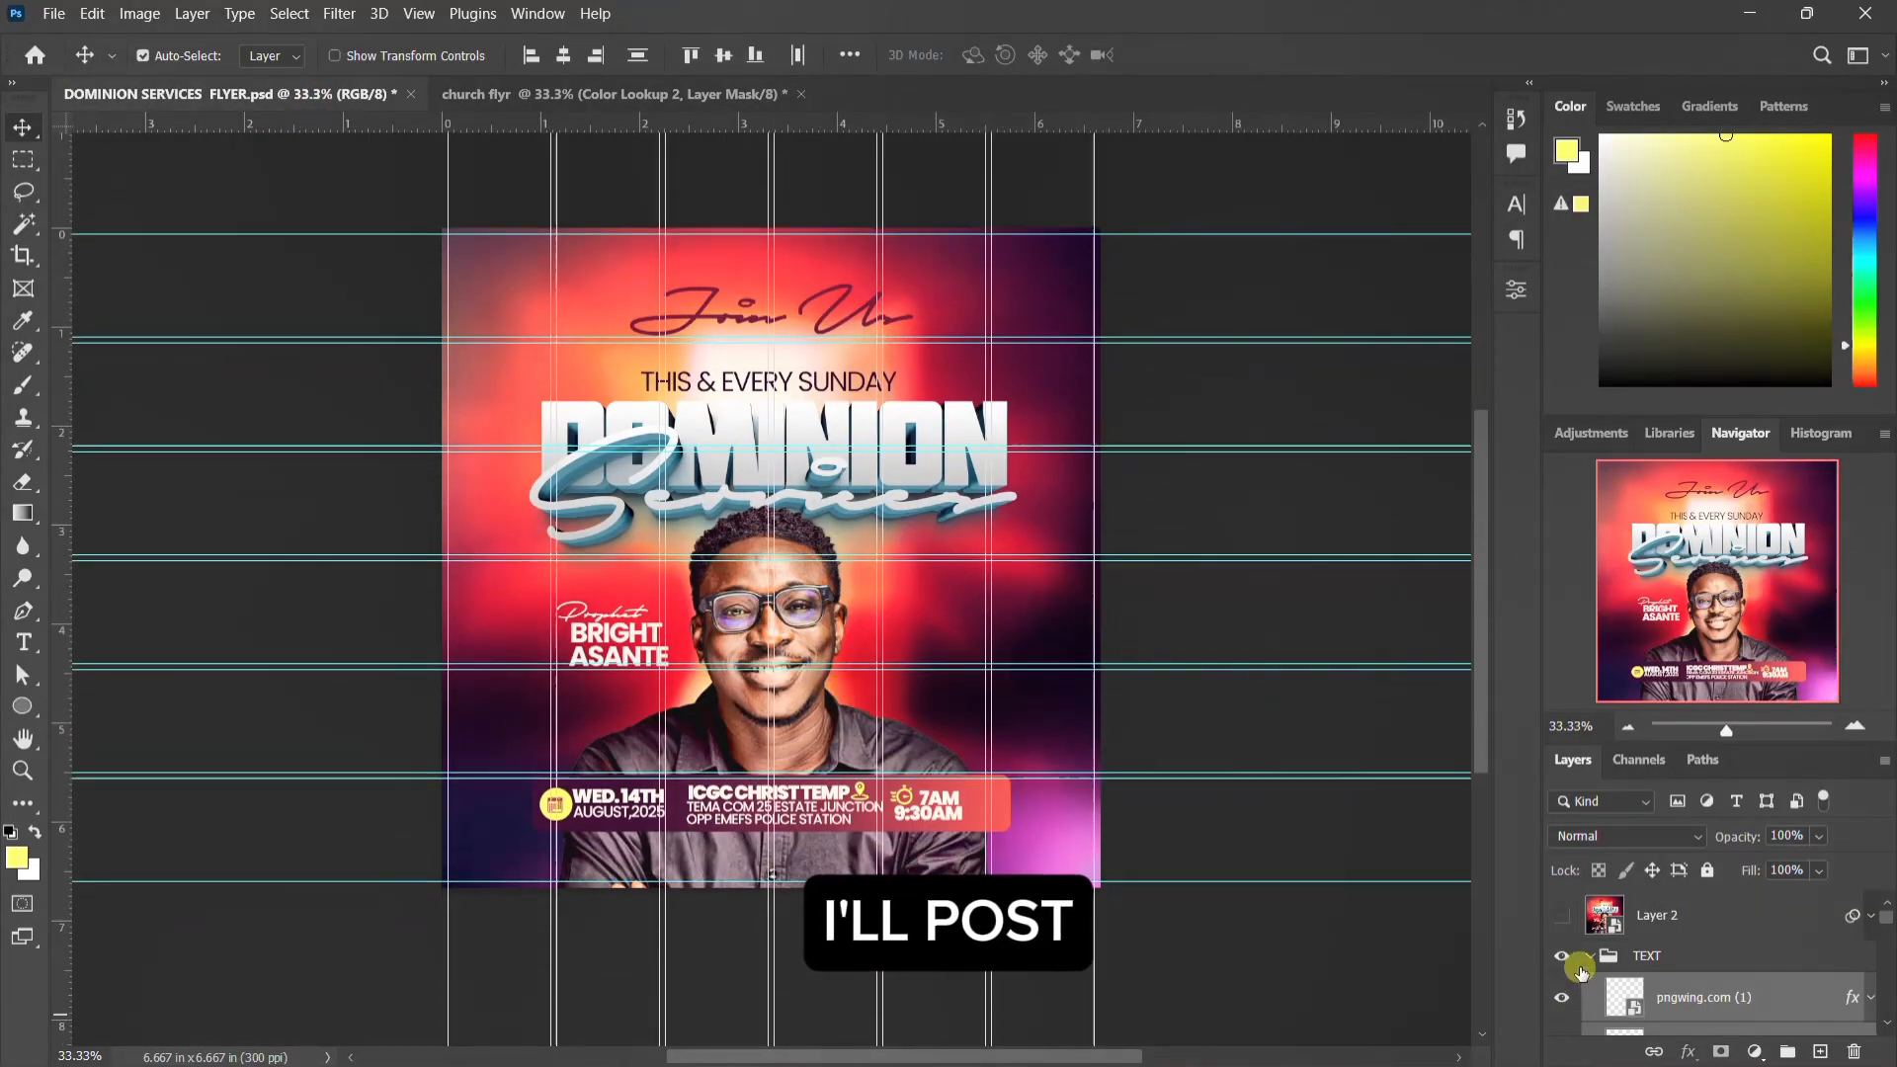
left_click(1561, 915)
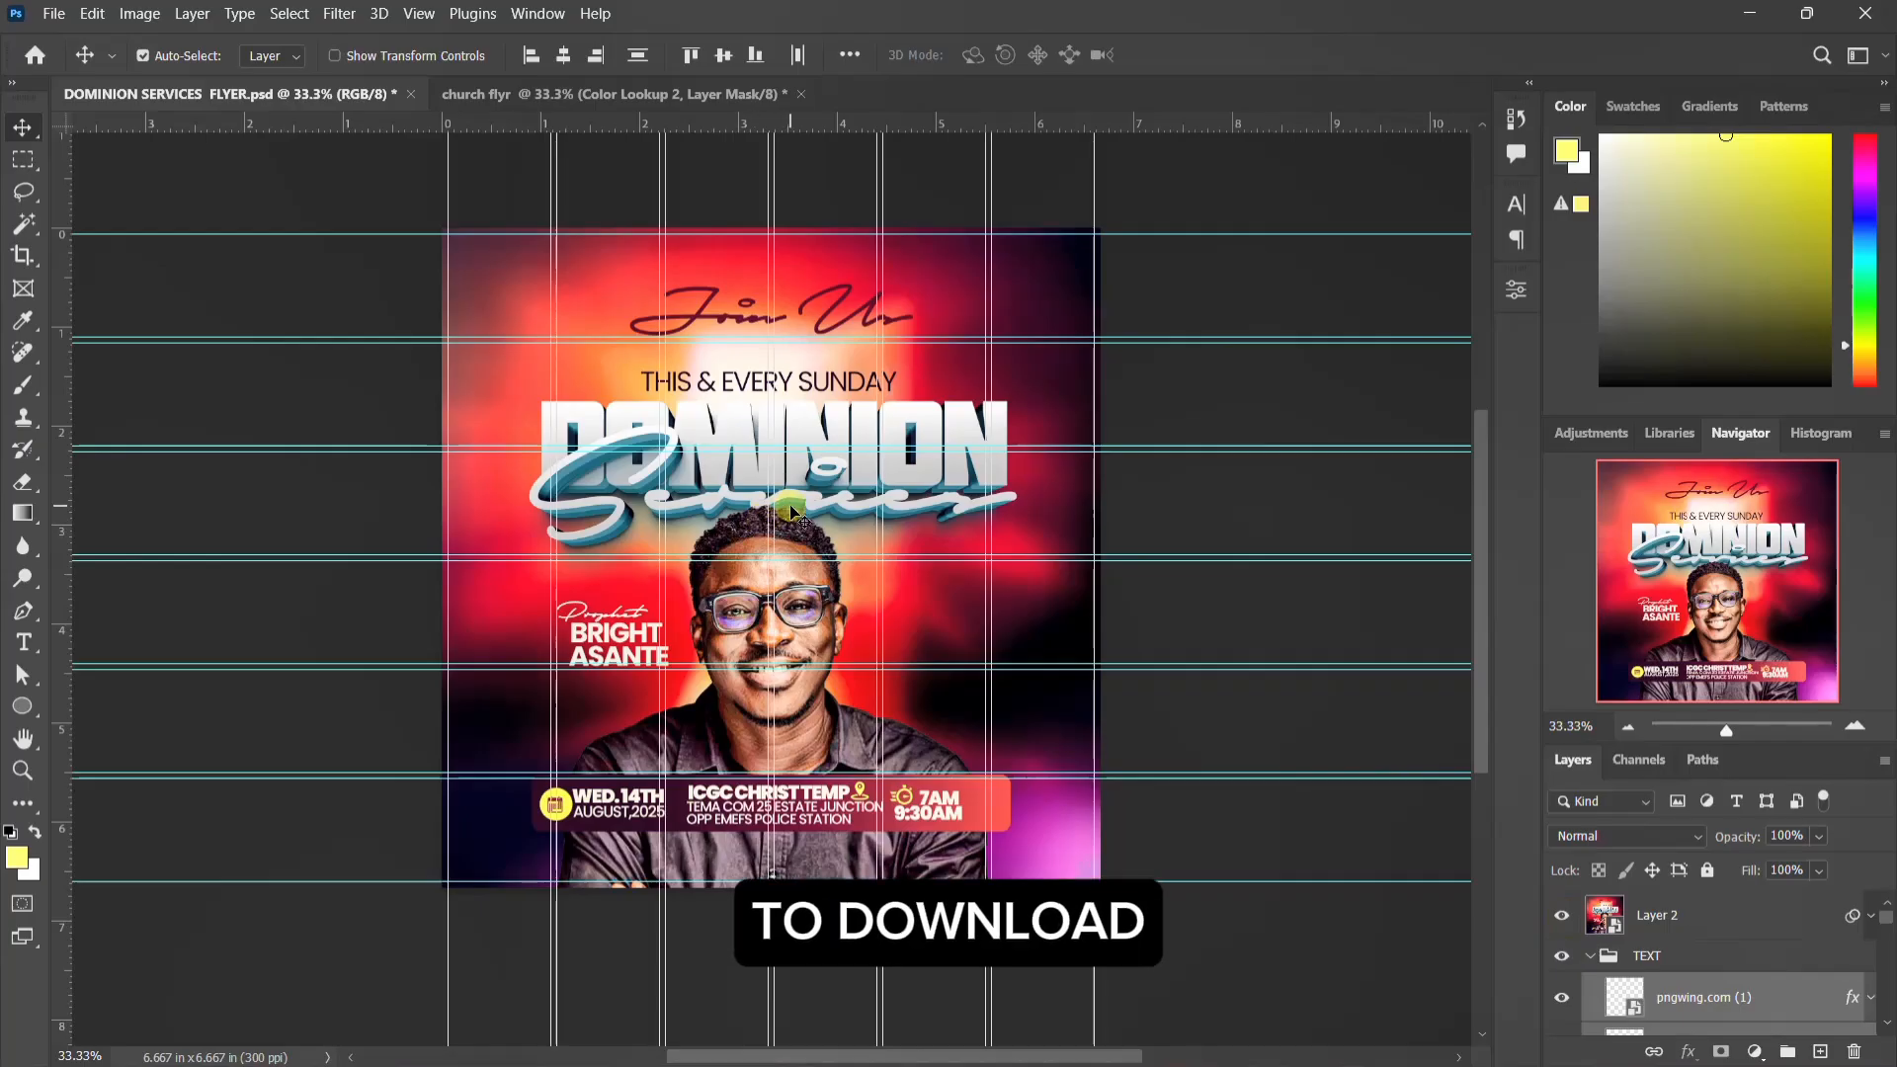
left_click(538, 103)
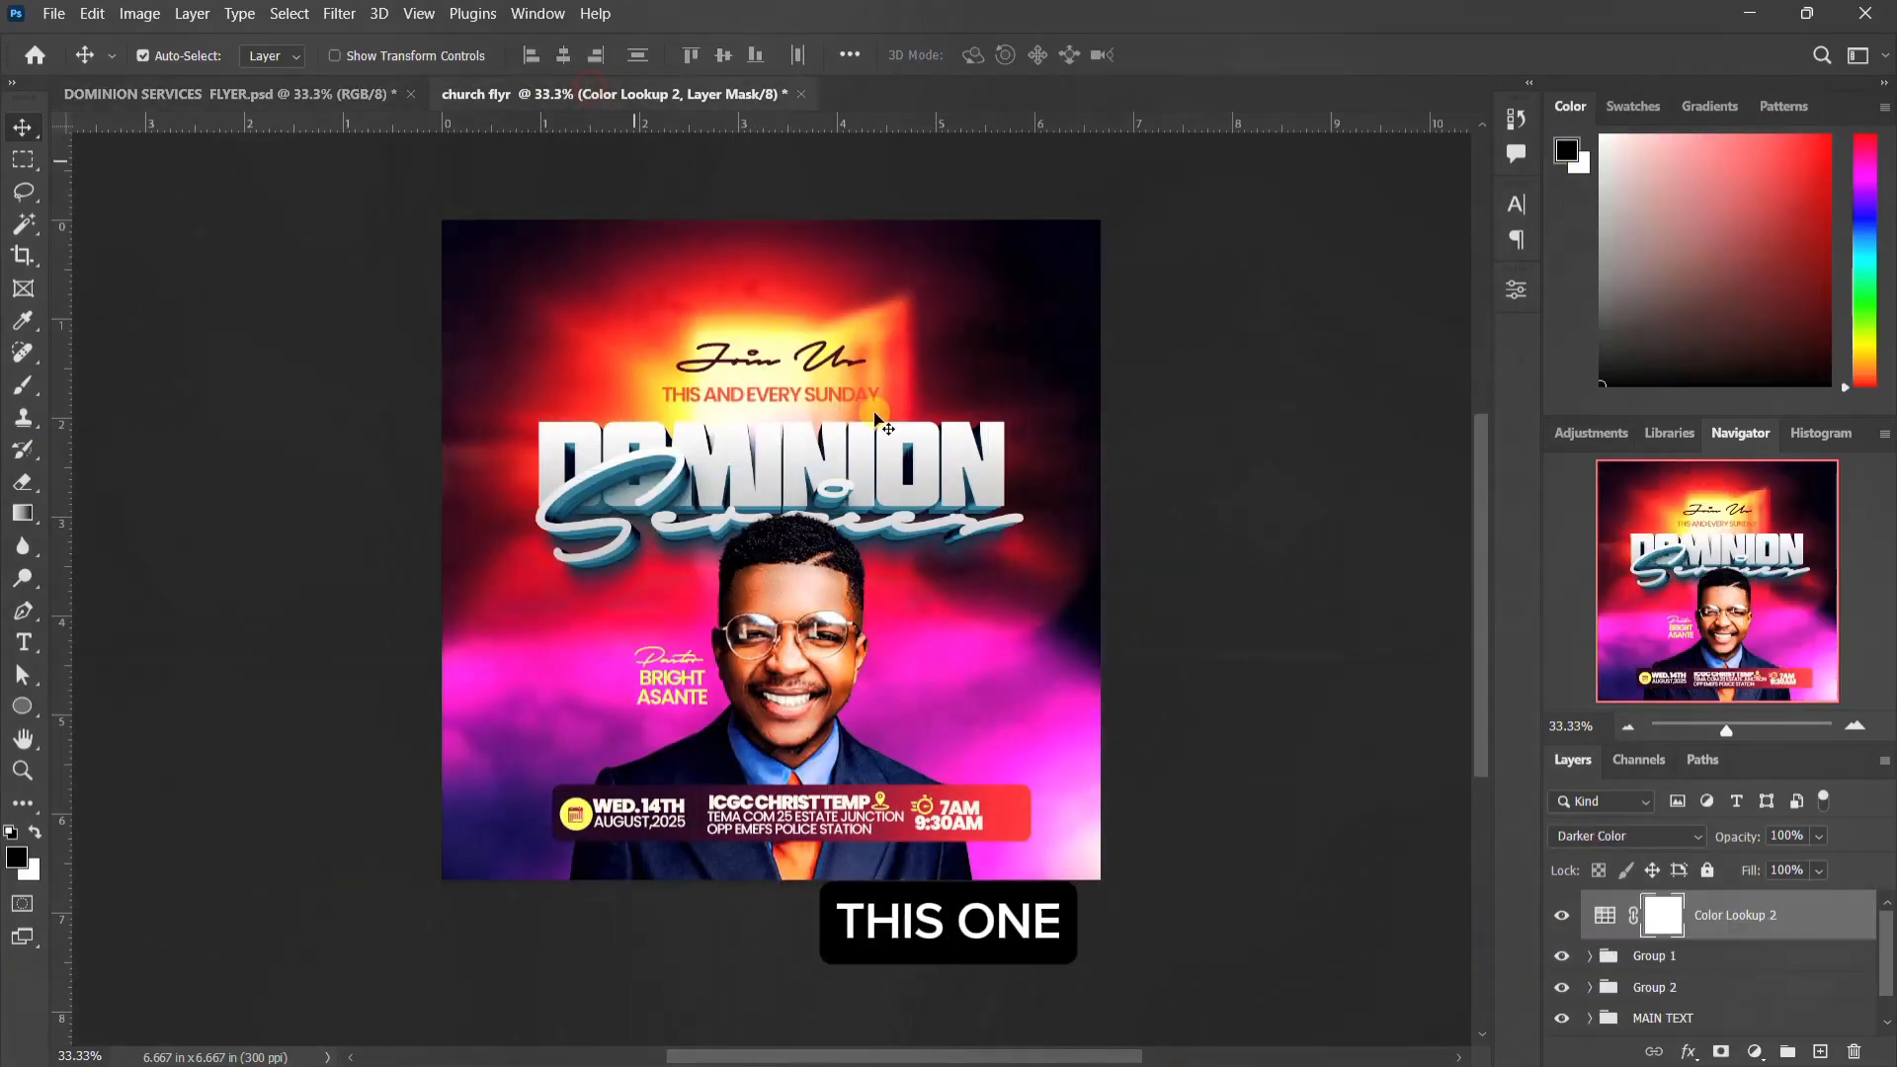
Step: Switch to File Explorer and review all the resource files in the DOMINOIN SERVICES folder
left_click(1229, 1037)
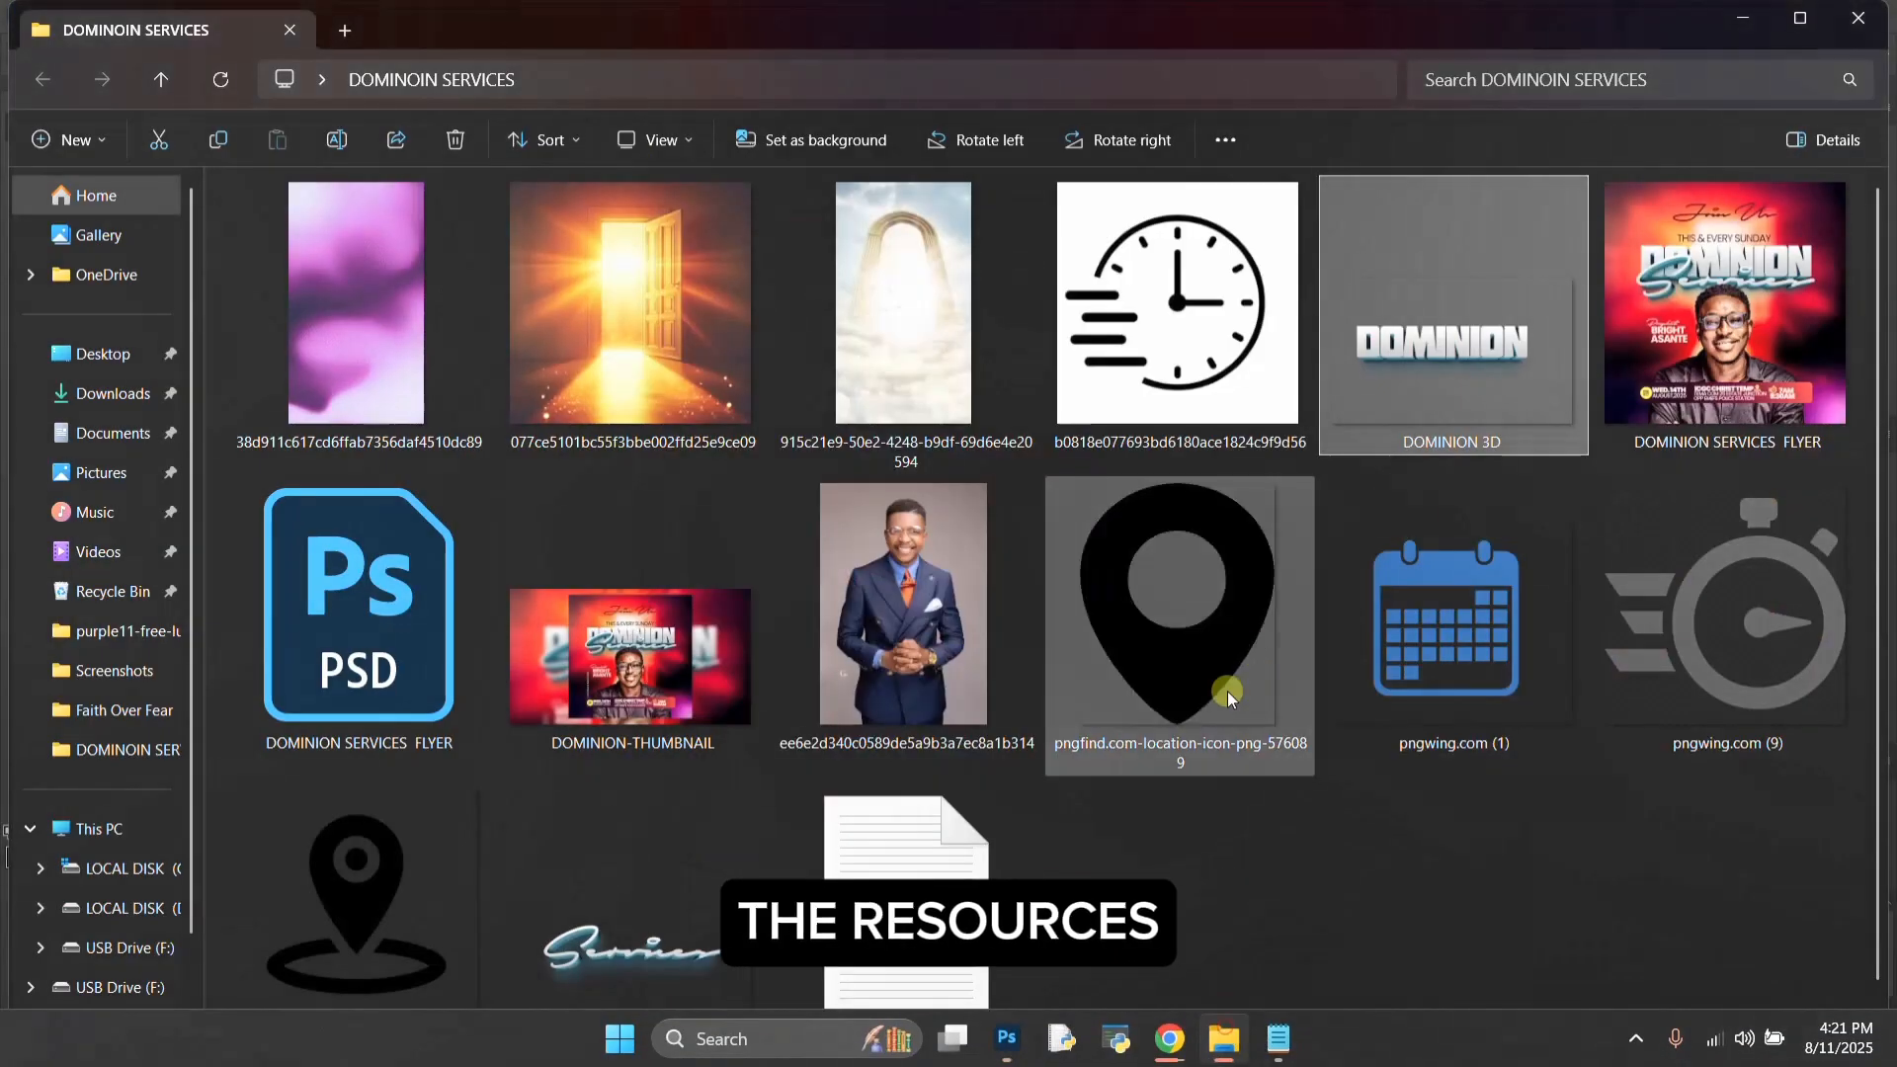
left_click_drag(1796, 964, 235, 190)
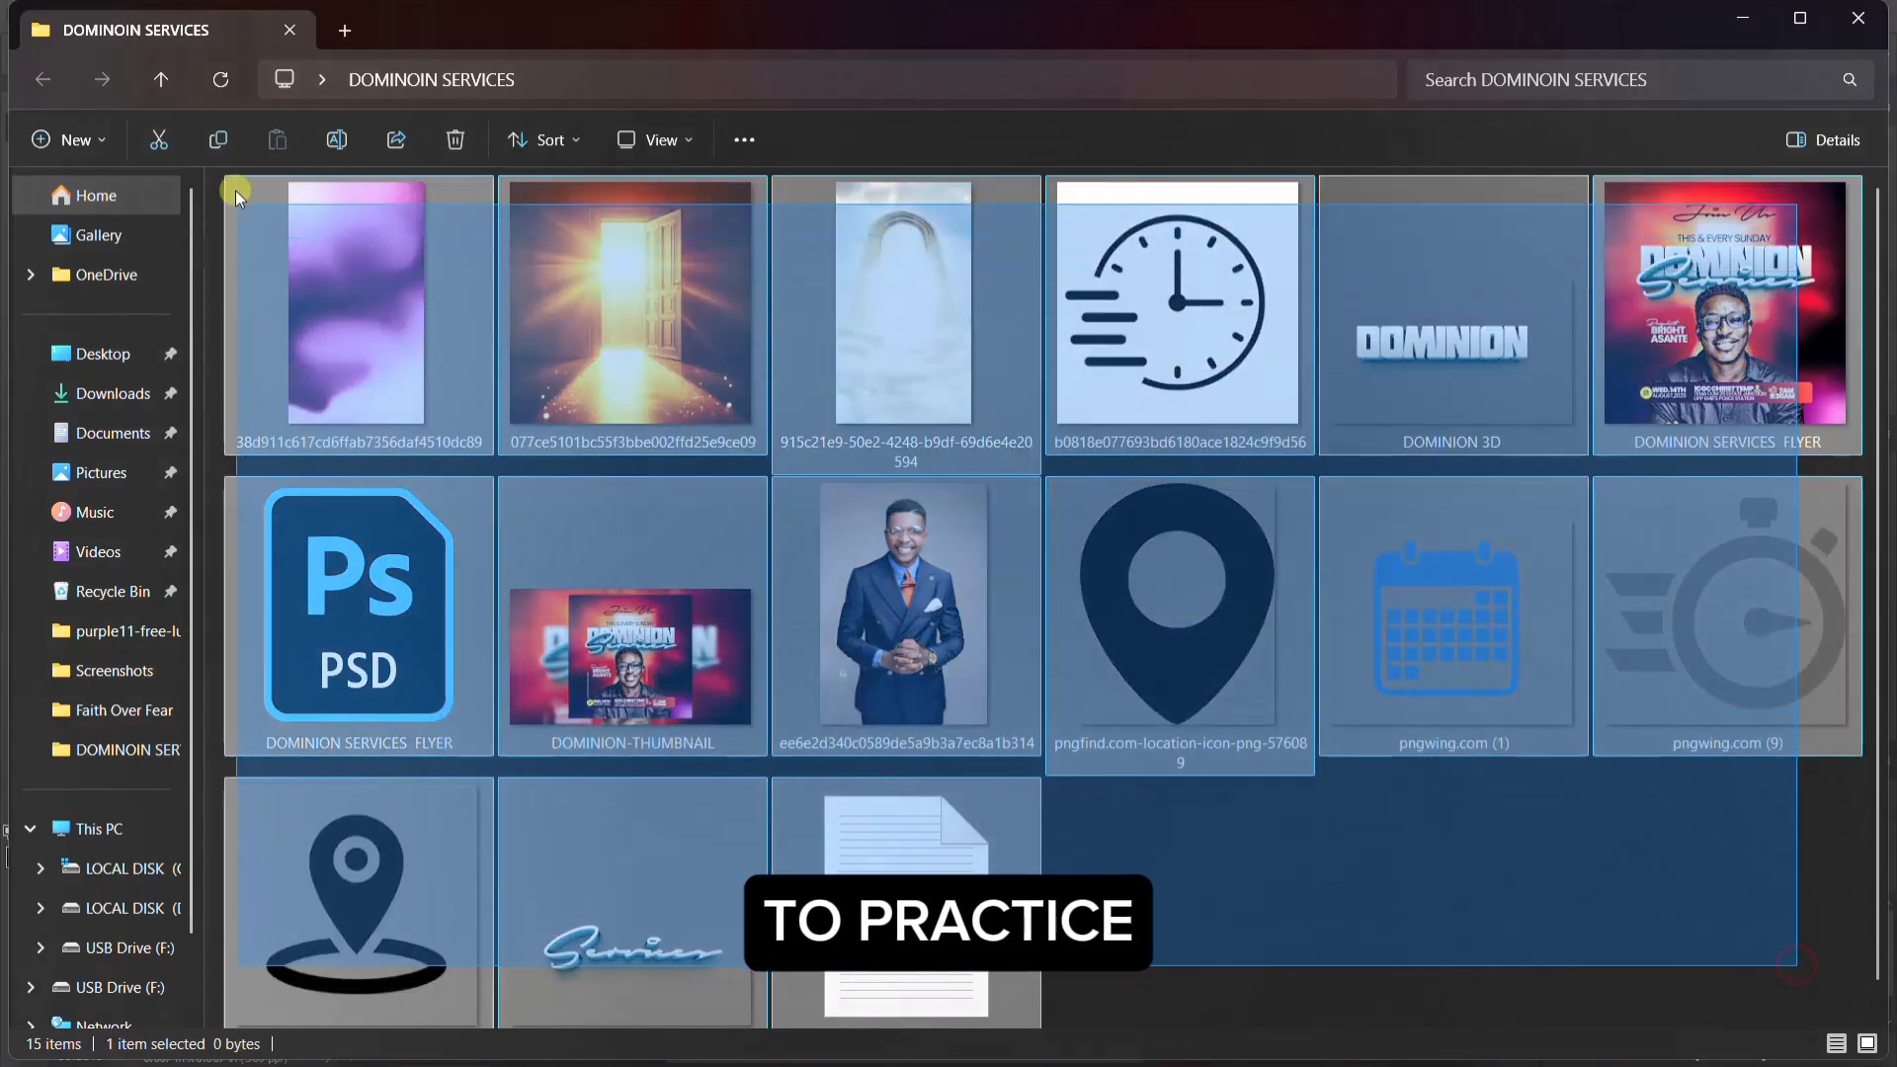
left_click(1425, 880)
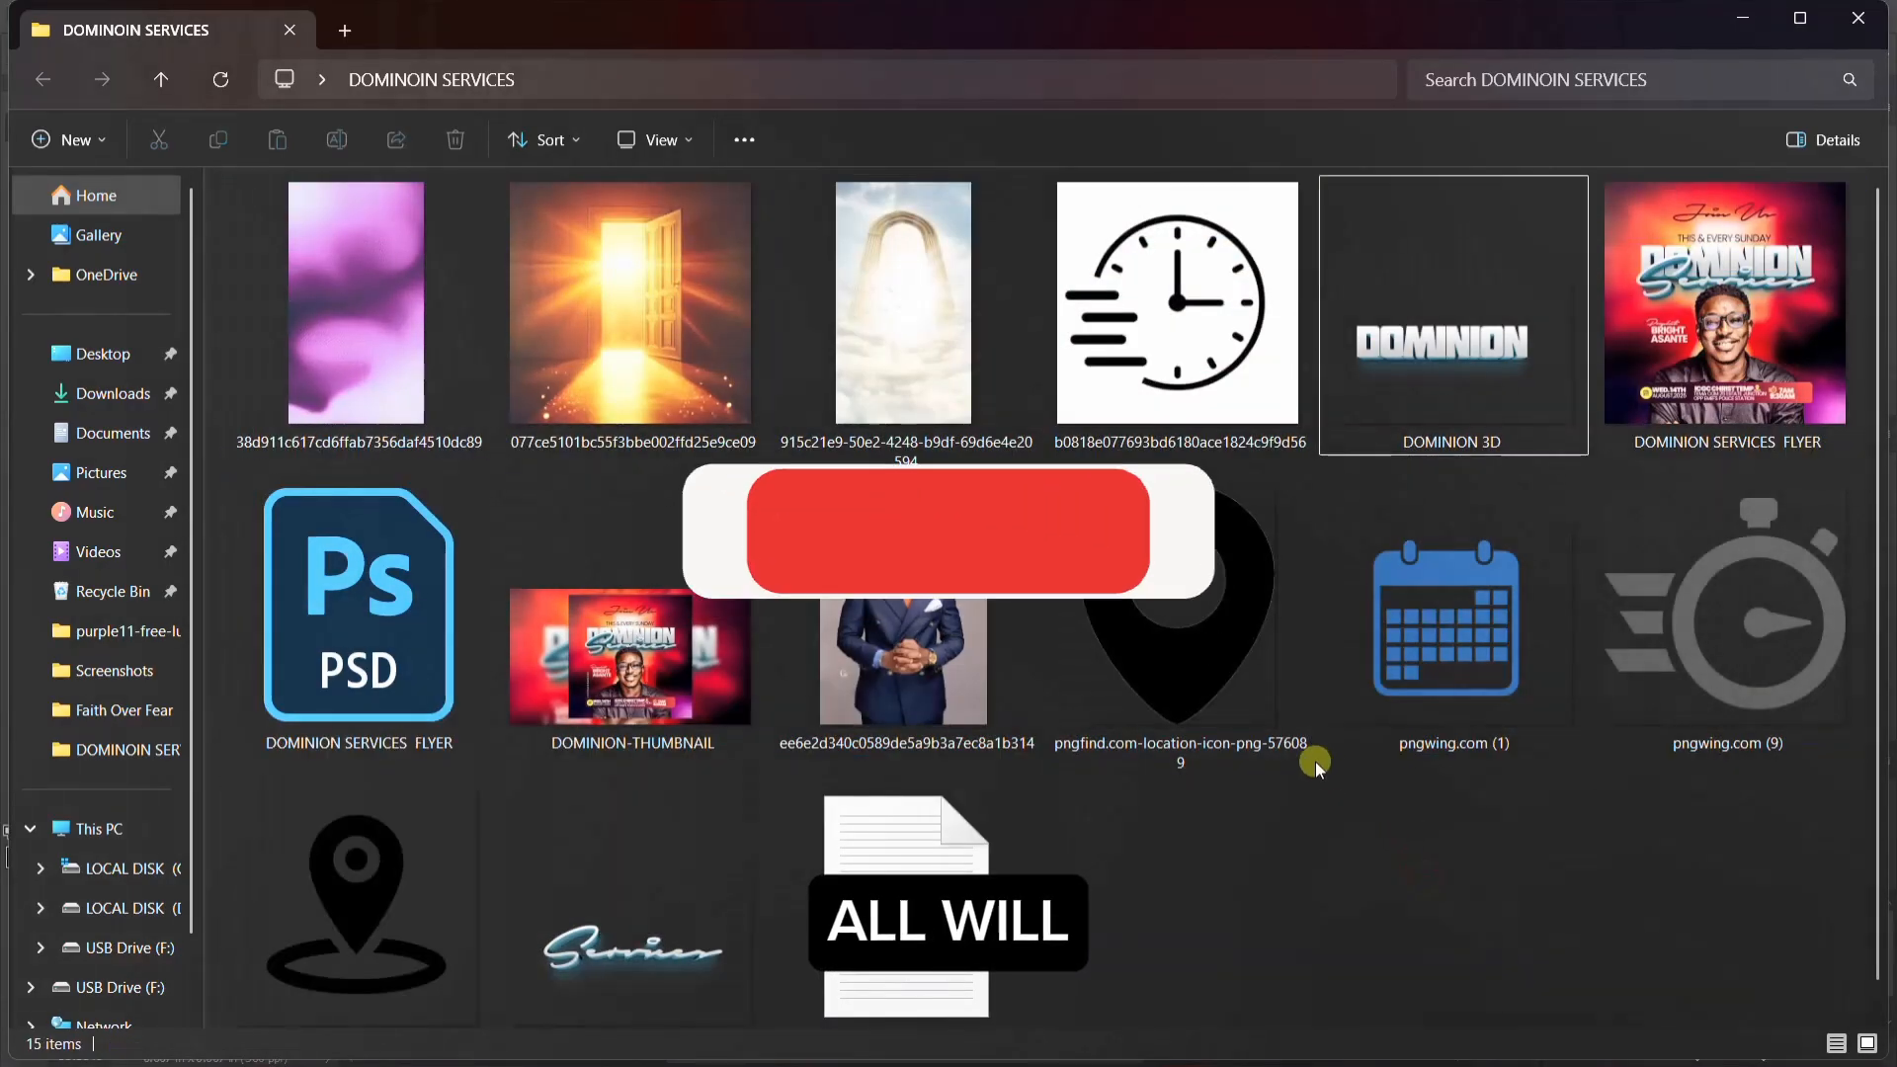